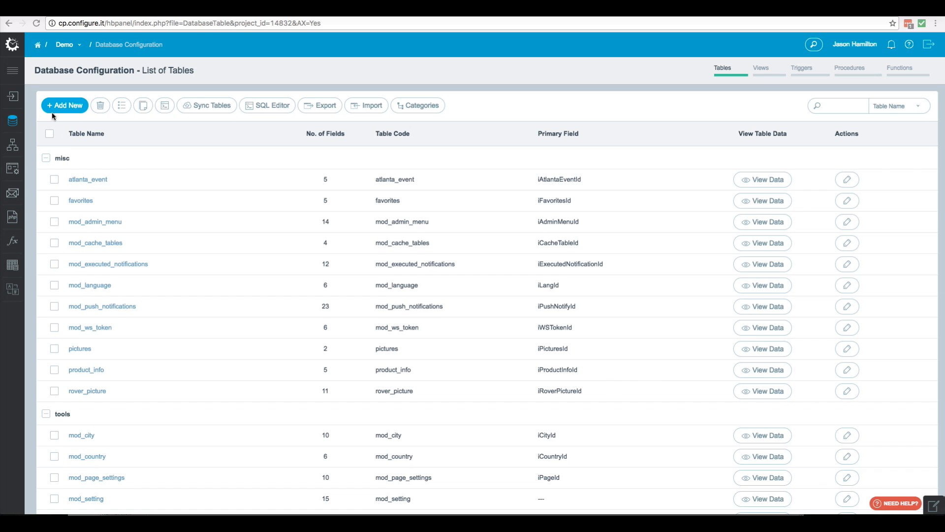
# Create a new table named user_account under the User category.
pyautogui.click(66, 106)
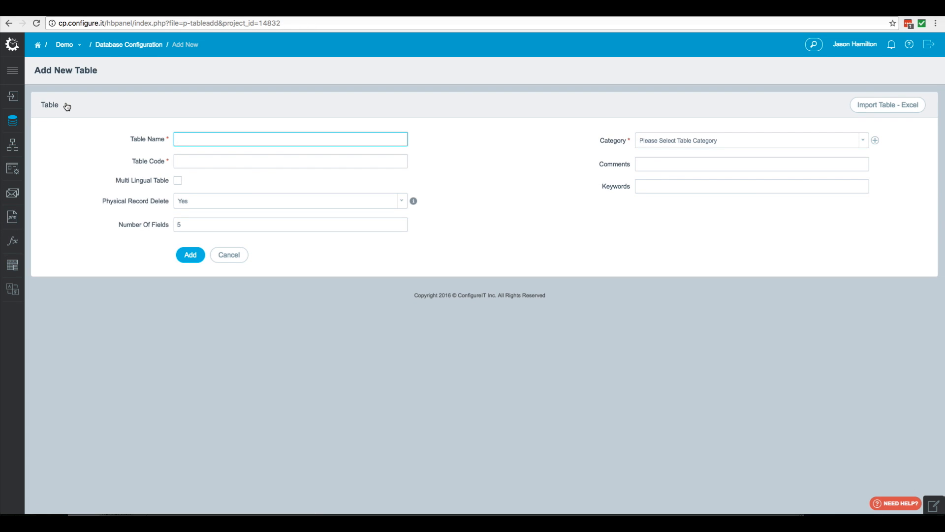
pyautogui.write('user_account')
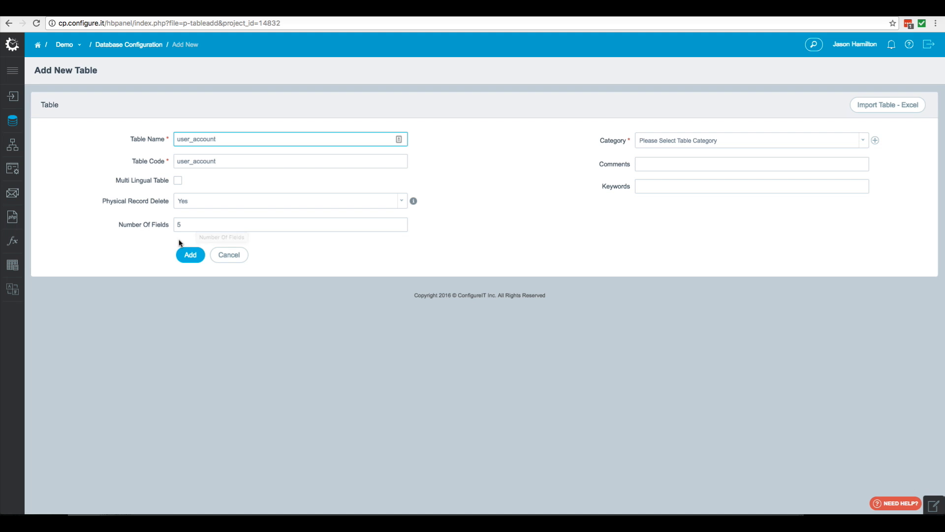
pyautogui.click(688, 145)
pyautogui.click(656, 197)
pyautogui.click(186, 264)
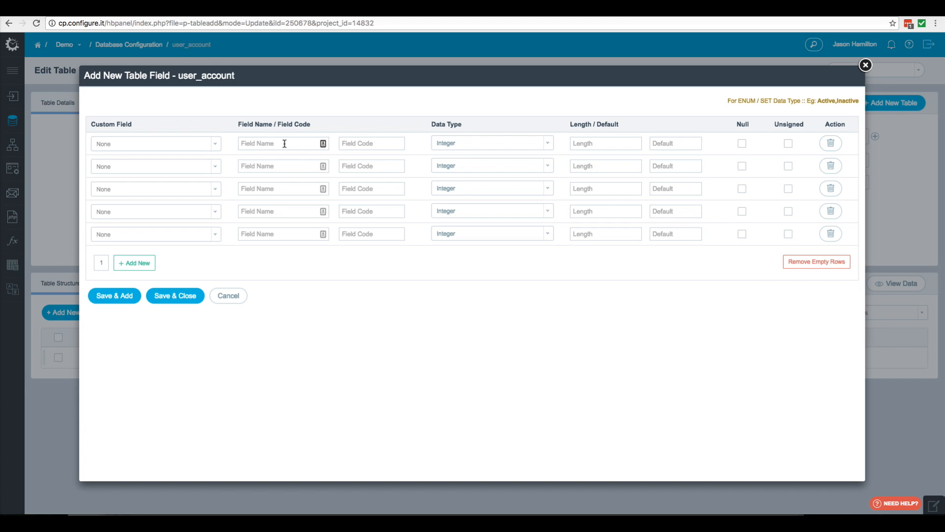
# Add Added Date, Modified Date and Status (Active,Inactive) fields to user_account, drop empty rows, and save.
pyautogui.click(217, 147)
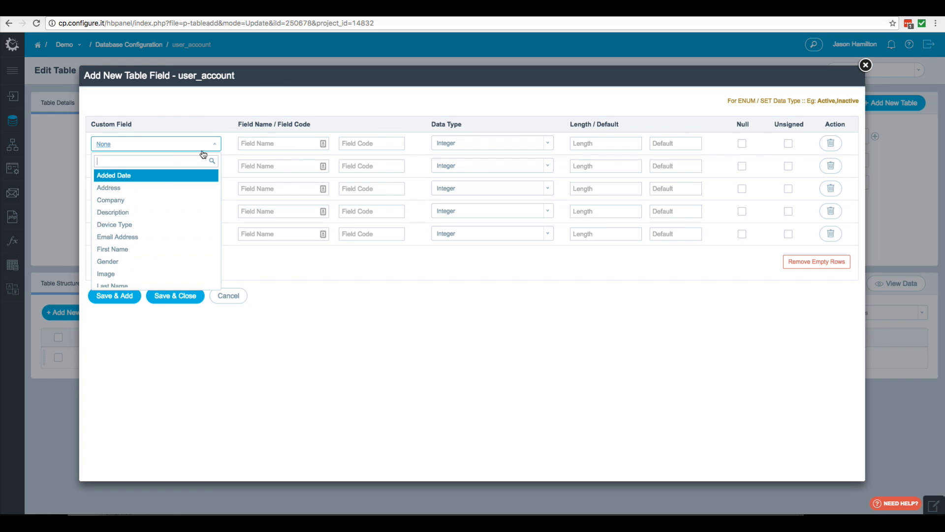
pyautogui.click(164, 177)
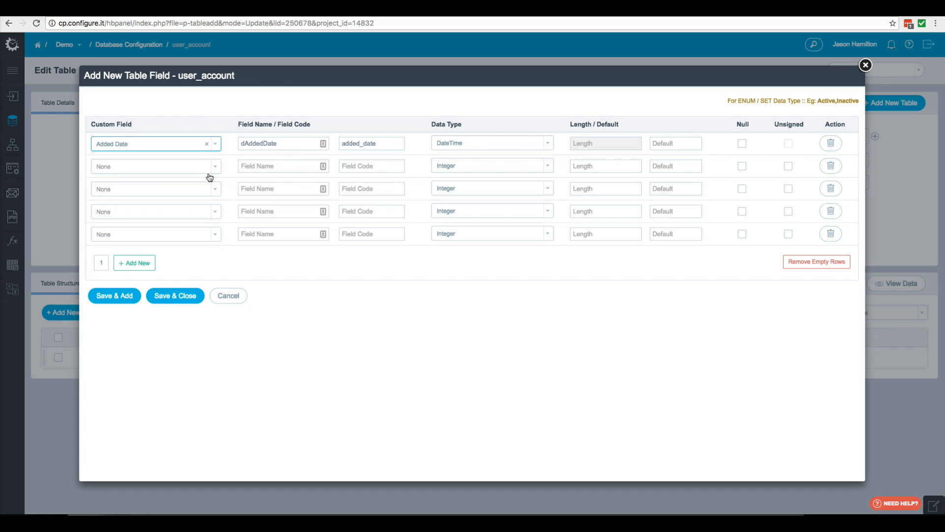
pyautogui.click(216, 167)
pyautogui.scroll(-5, 171, 234)
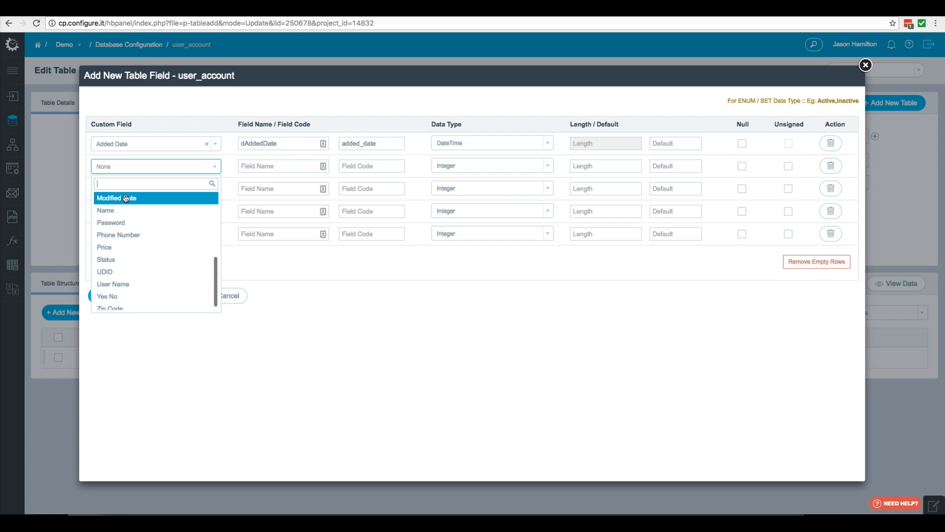
pyautogui.click(126, 201)
pyautogui.click(196, 192)
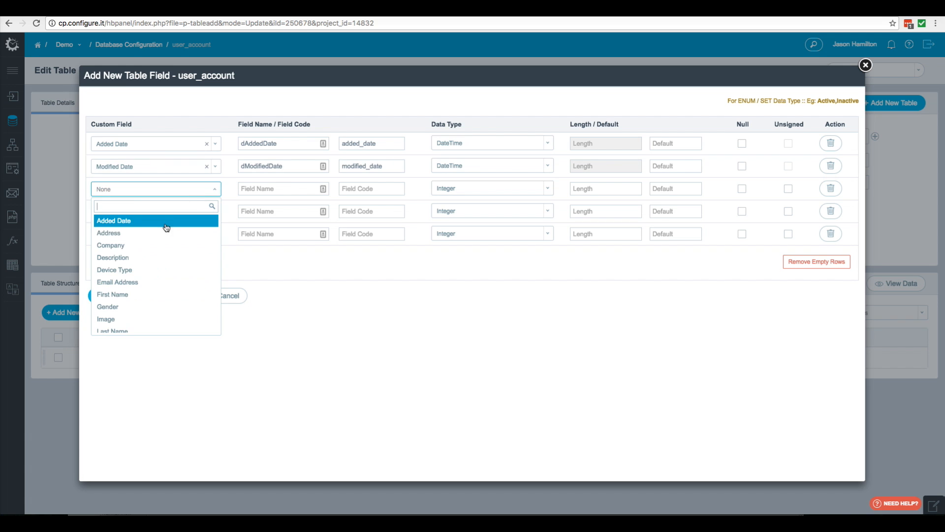
pyautogui.scroll(-5, 157, 249)
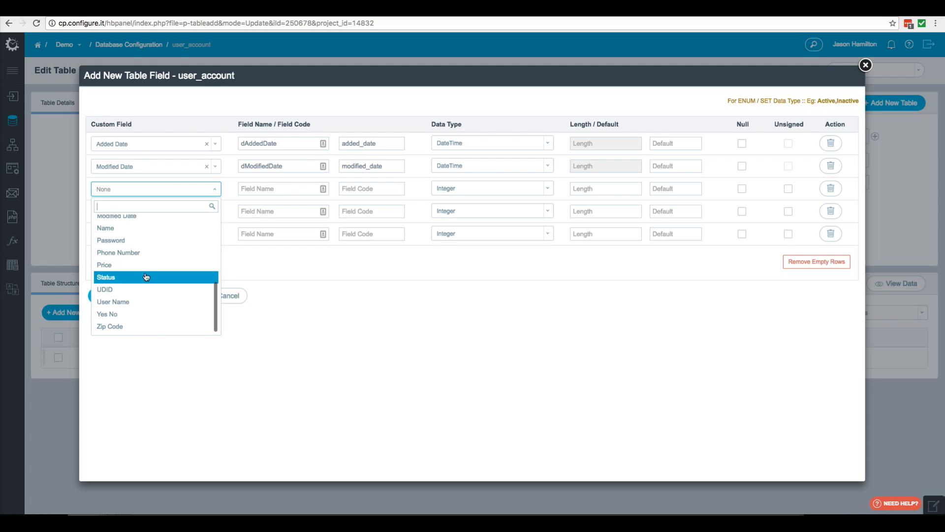
pyautogui.click(139, 277)
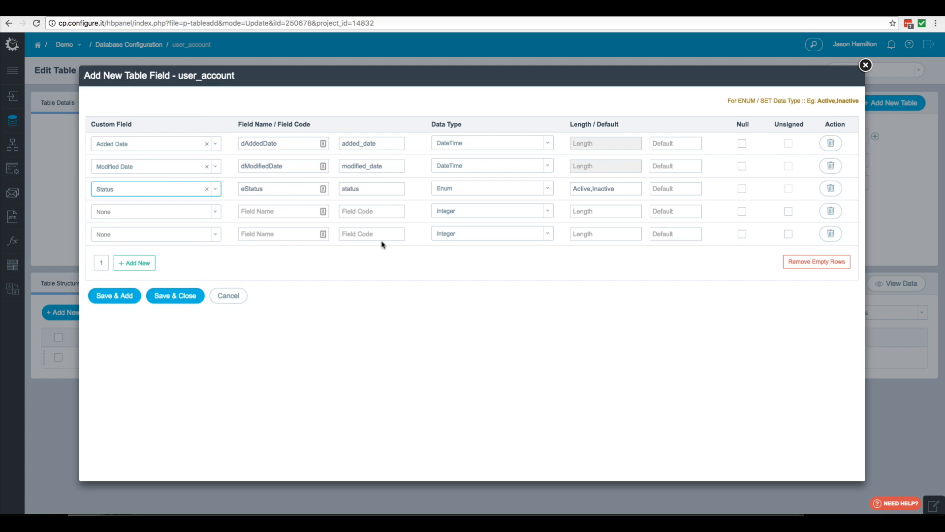
pyautogui.click(807, 265)
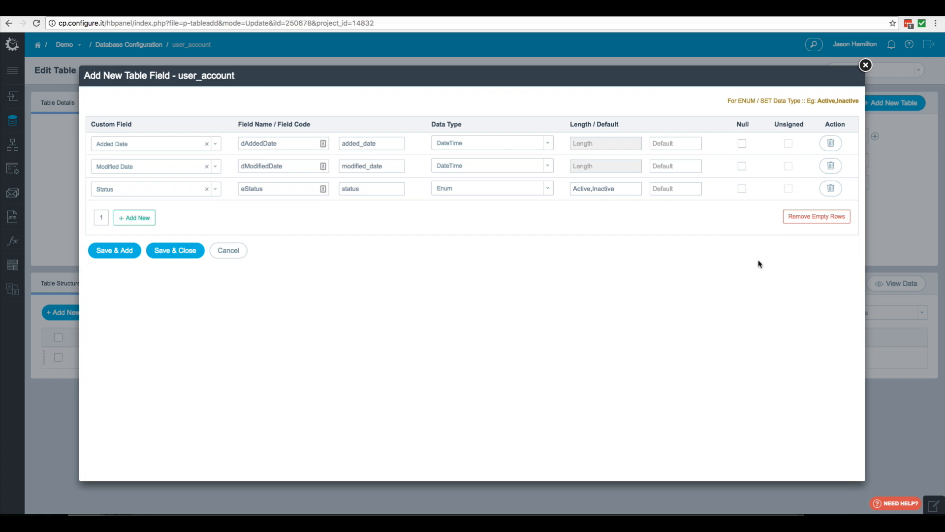
pyautogui.click(174, 253)
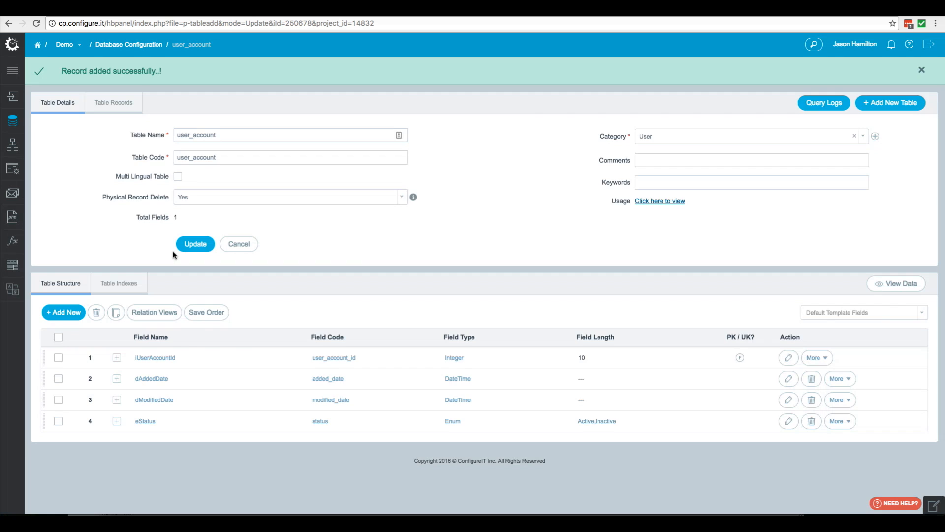
# Update the user_account table details, saving it with 4 fields.
pyautogui.moveTo(143, 364)
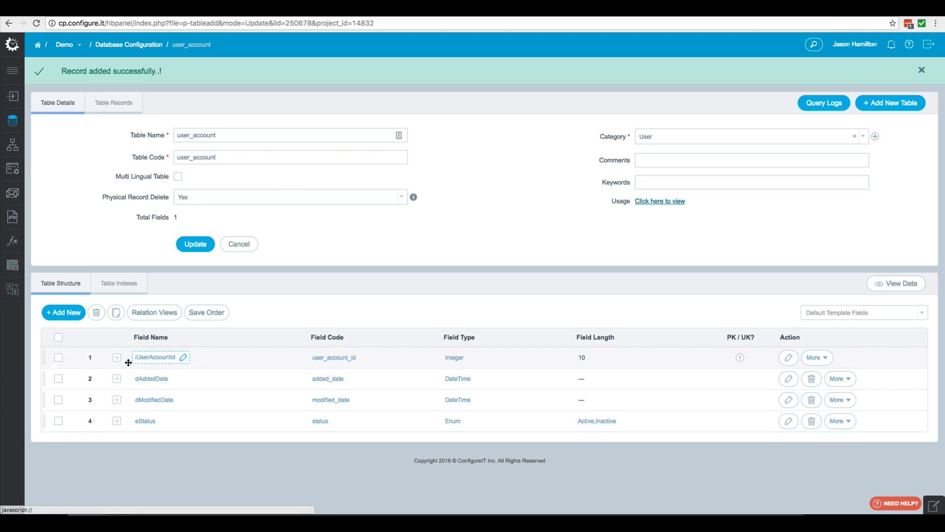
pyautogui.click(196, 244)
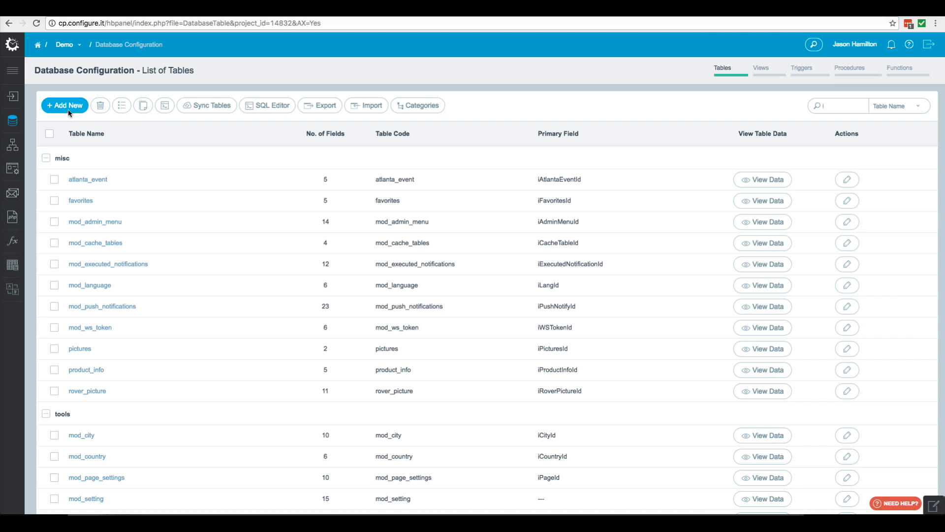
# Create a user_email_login table in the User category with 7 fields.
pyautogui.click(65, 107)
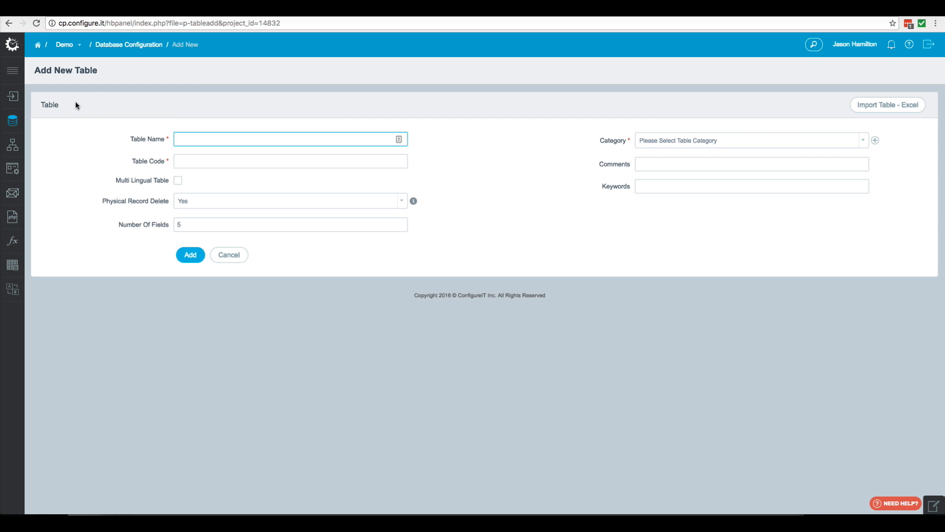
pyautogui.write('user_email_login')
pyautogui.click(654, 140)
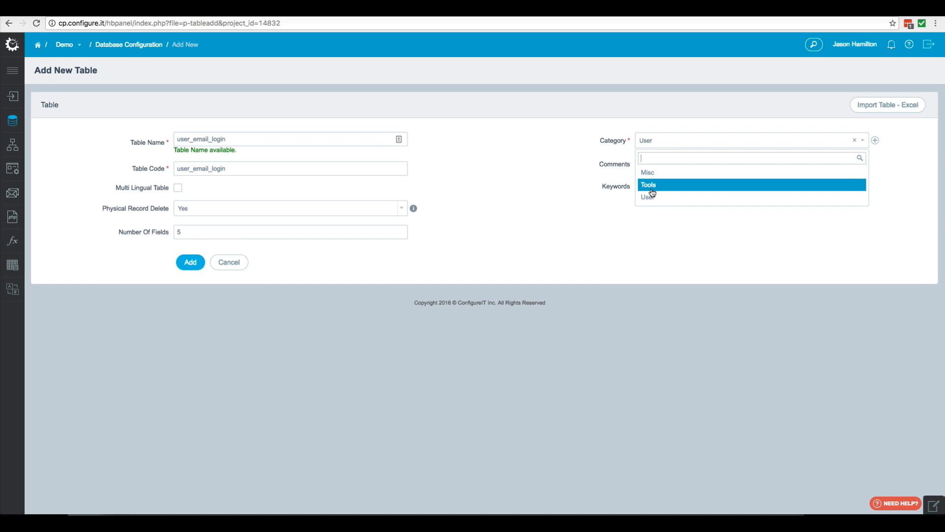
pyautogui.click(646, 197)
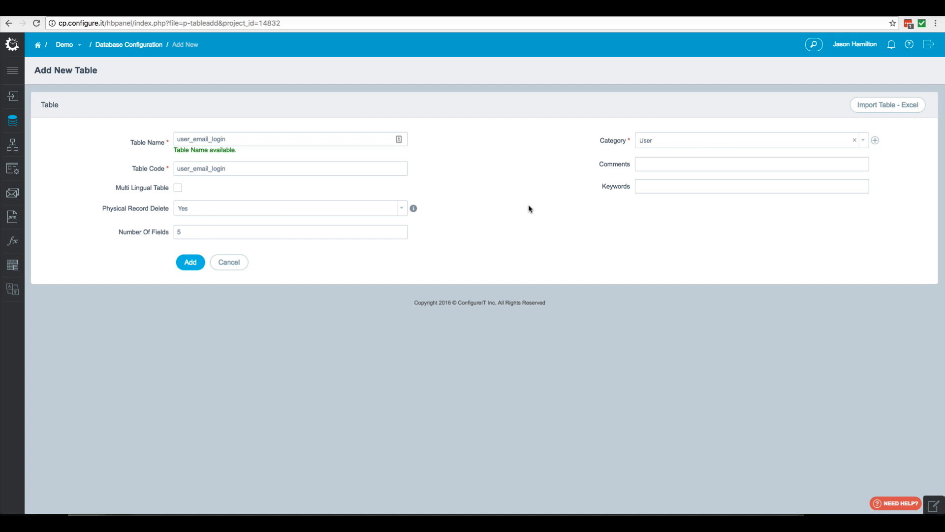
pyautogui.doubleClick(202, 235)
pyautogui.write('7')
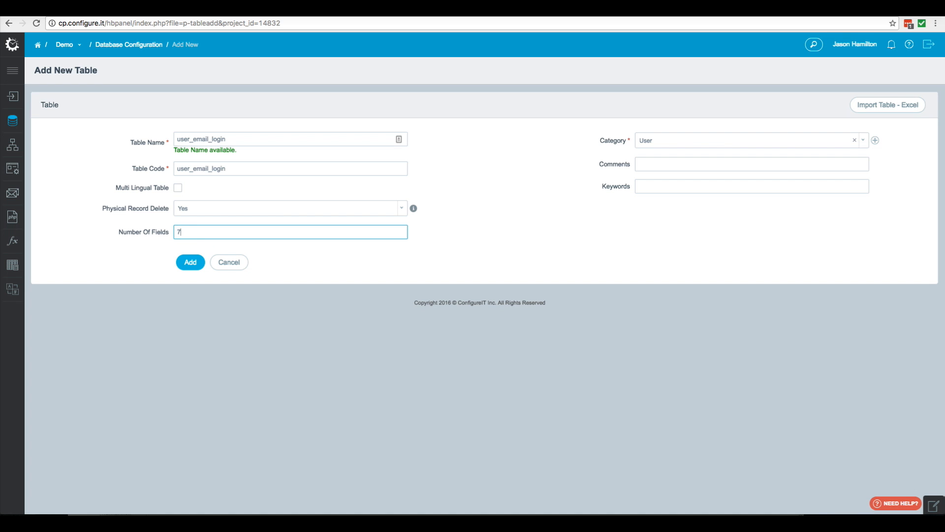
pyautogui.click(187, 266)
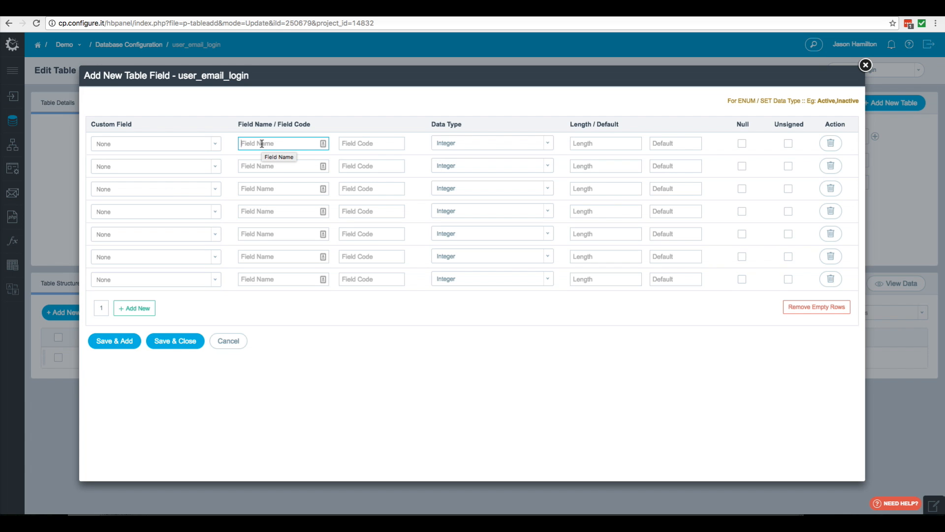
# Name the first four fields vFirstName, vLastName, vEmail and vPassword.
pyautogui.write('v')
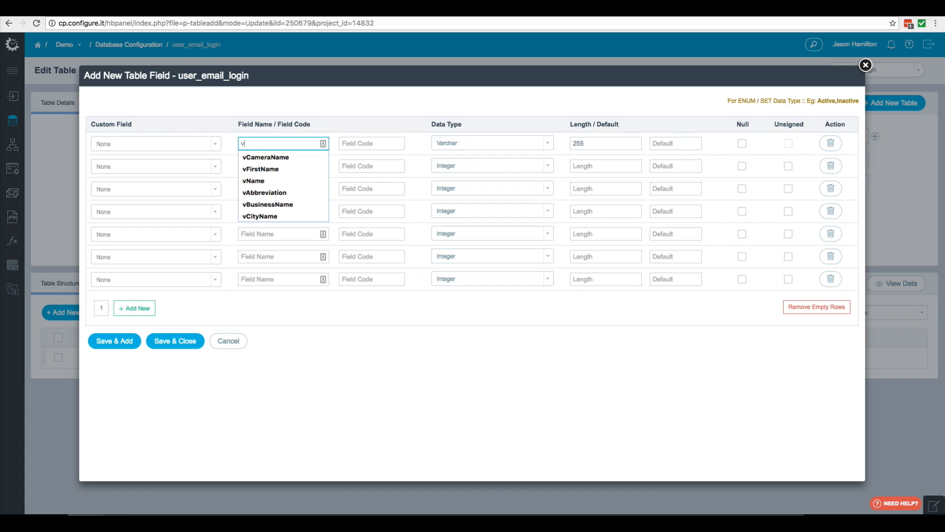
pyautogui.write('FirstName')
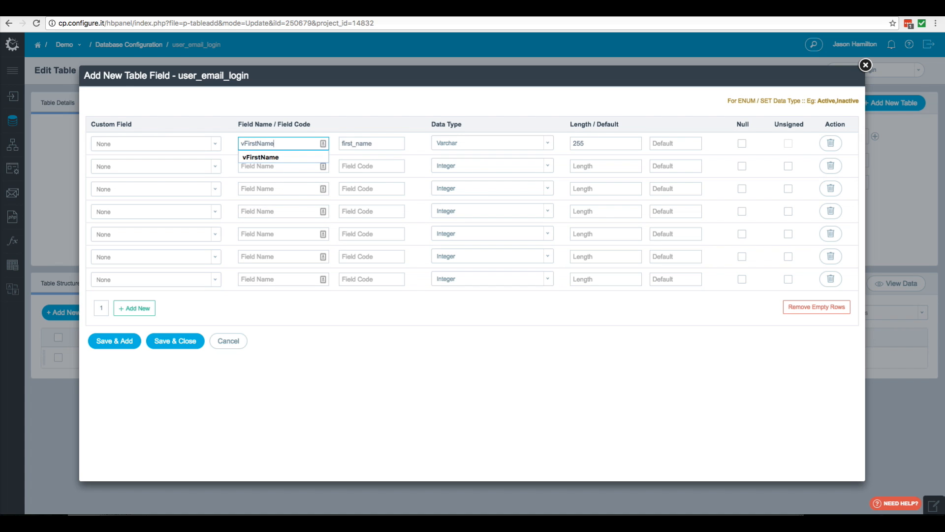
pyautogui.click(261, 166)
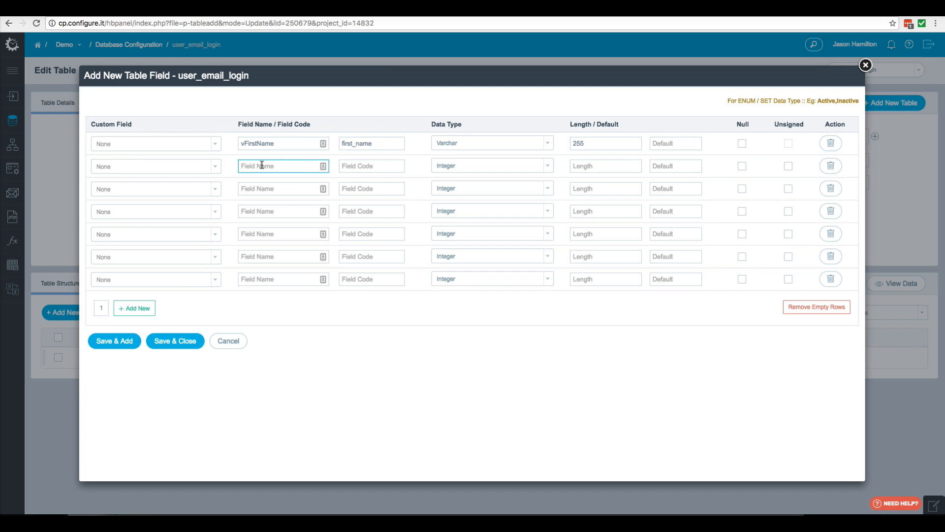
pyautogui.write('vLastName')
pyautogui.click(263, 188)
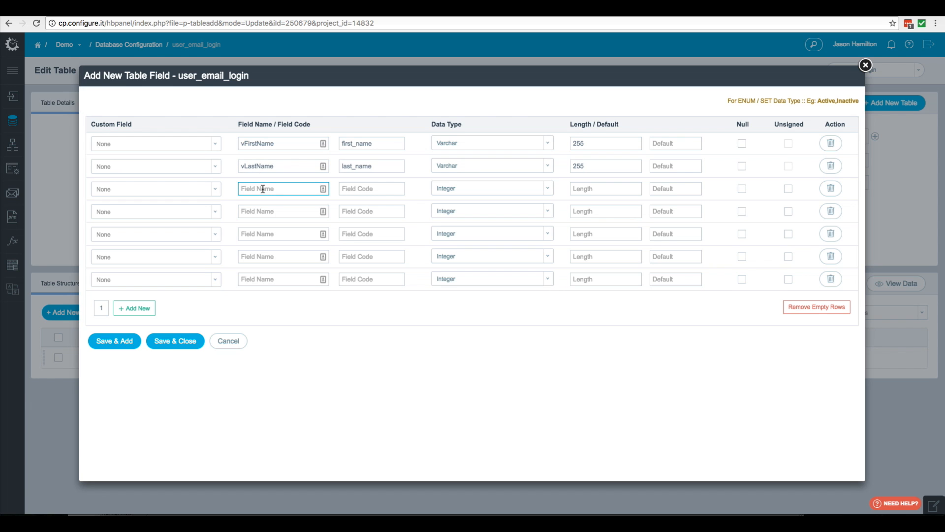
pyautogui.write('vE')
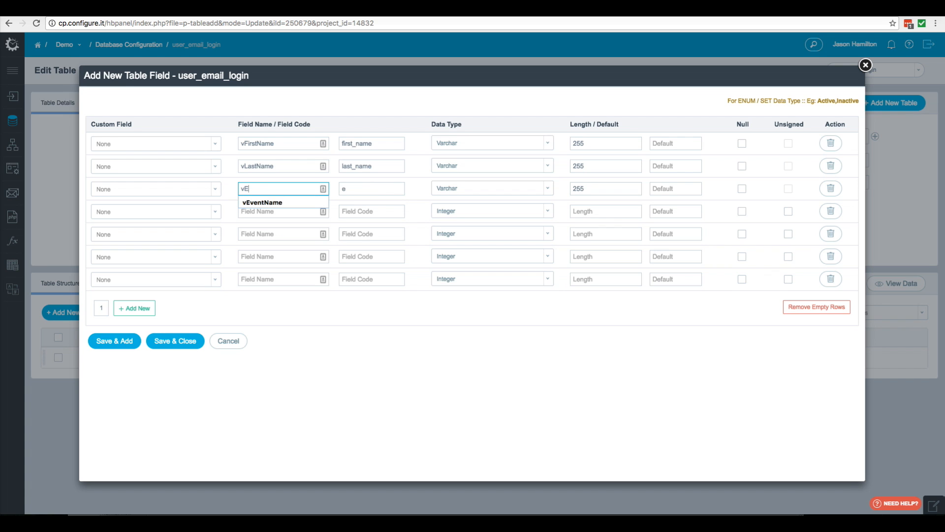
pyautogui.write('mail')
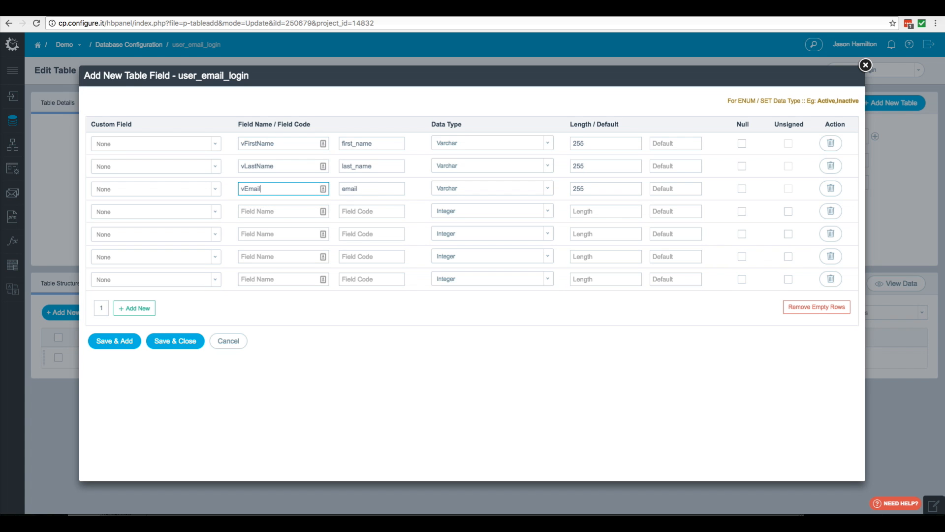
pyautogui.click(261, 212)
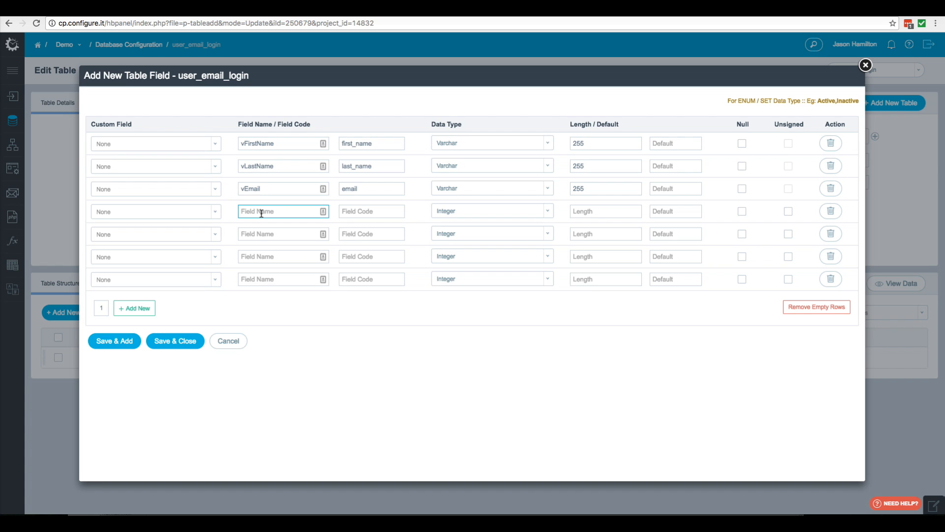
pyautogui.write('vP')
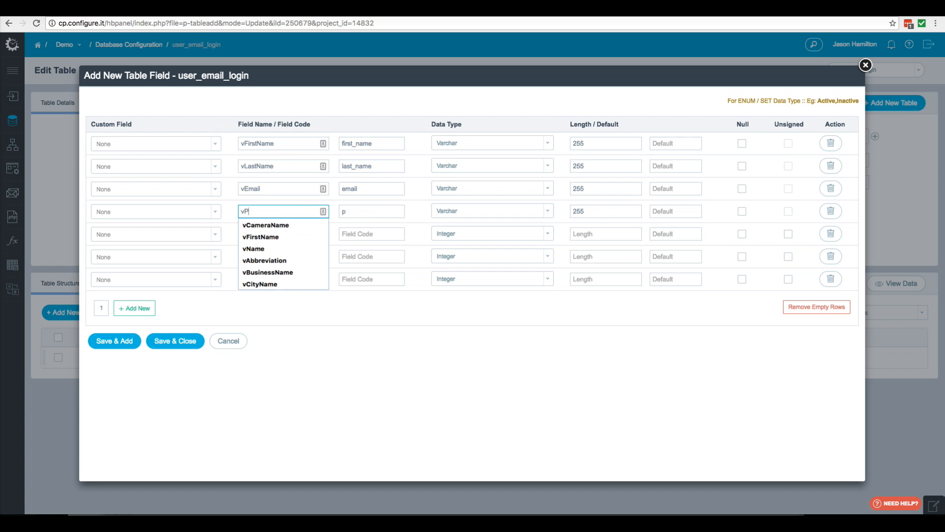
pyautogui.write('assword')
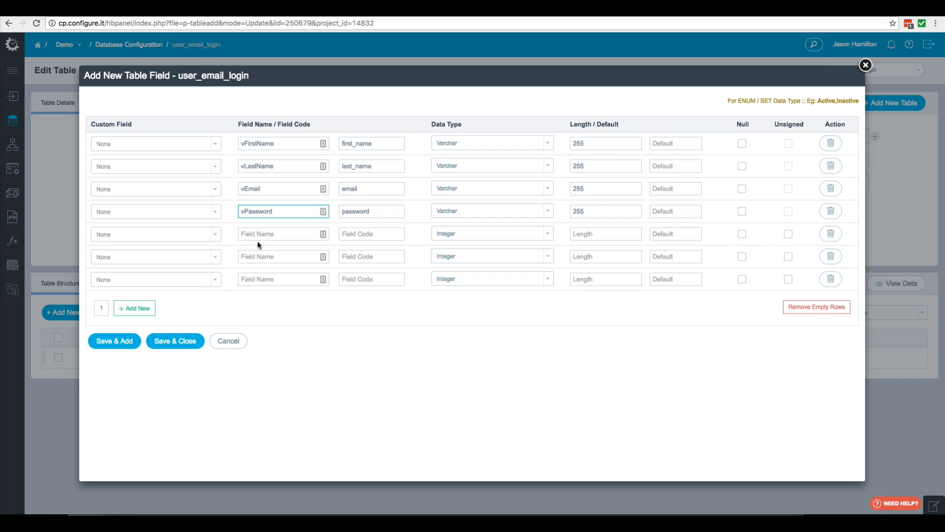
# Make rows five to seven Added Date, Modified Date and Status fields, then save.
pyautogui.click(260, 234)
pyautogui.click(210, 236)
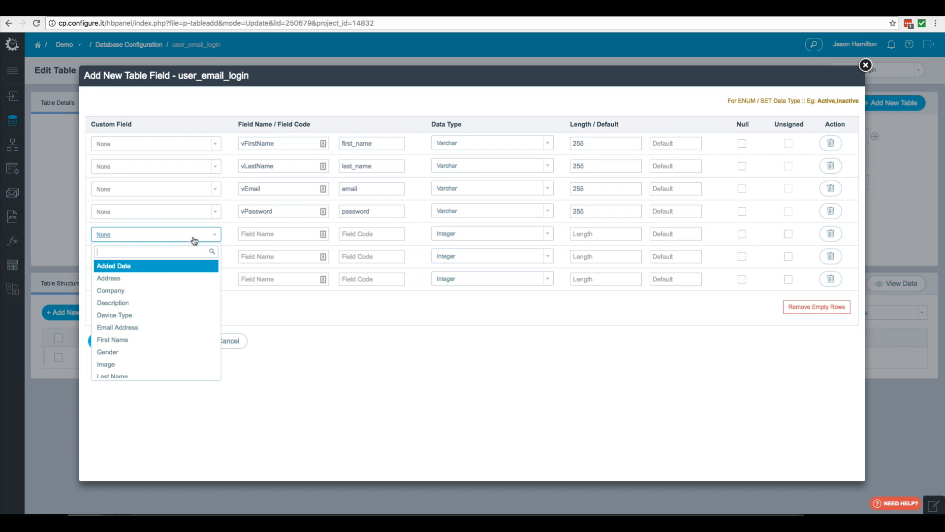
pyautogui.click(156, 267)
pyautogui.click(185, 257)
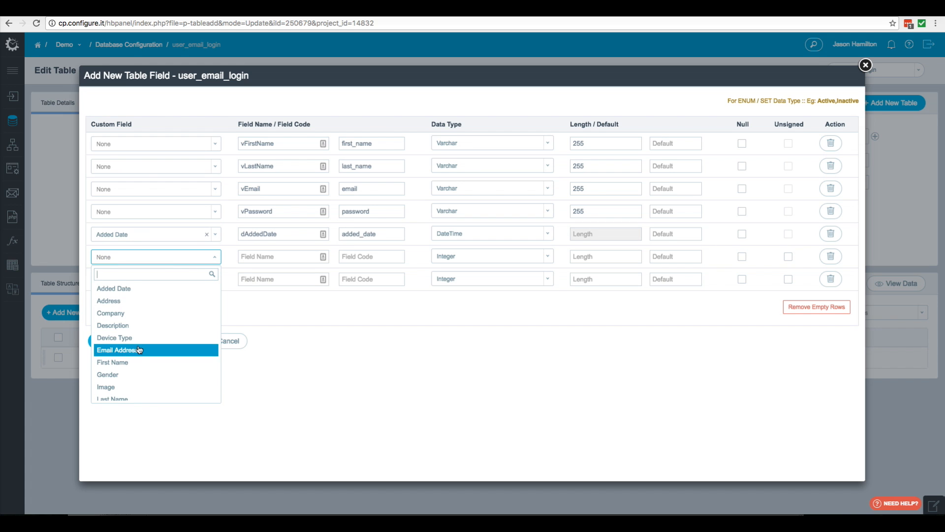
pyautogui.scroll(-5, 134, 339)
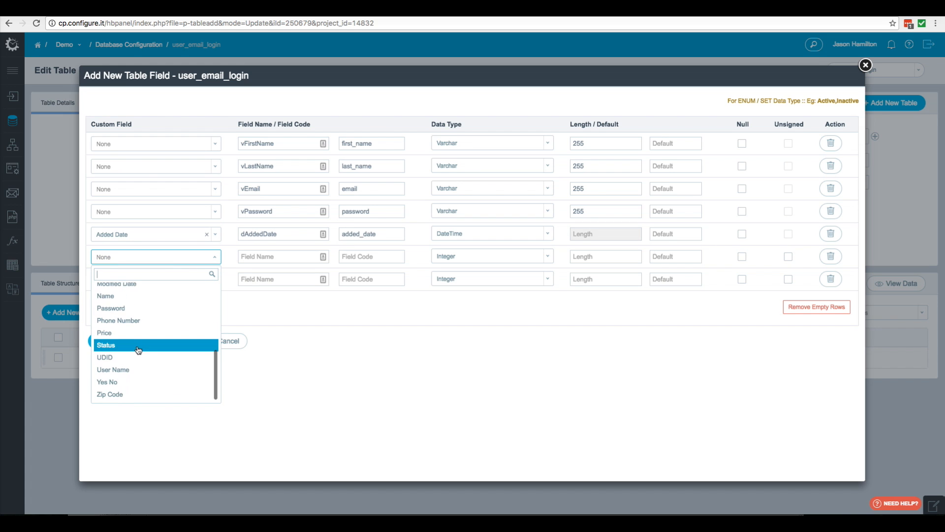
pyautogui.click(133, 288)
pyautogui.click(200, 280)
pyautogui.scroll(-5, 143, 354)
pyautogui.scroll(1, 135, 327)
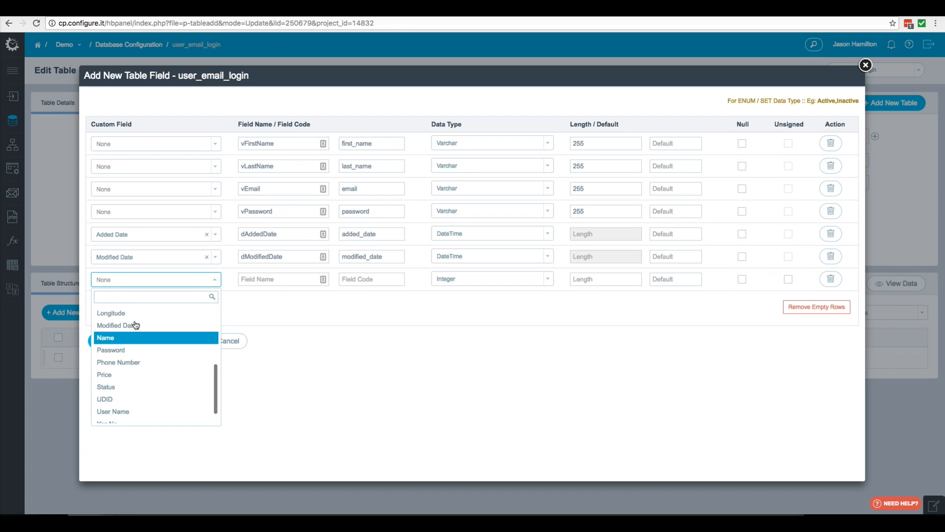
pyautogui.click(116, 391)
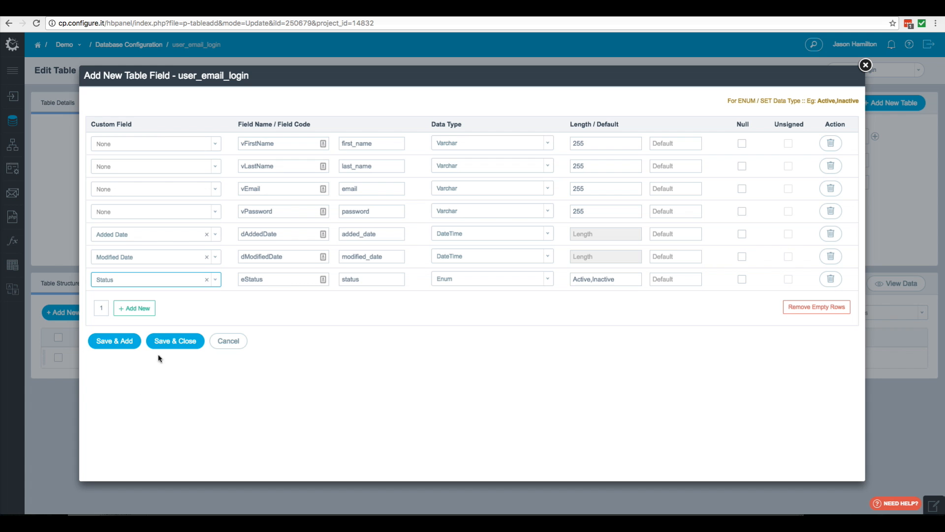
pyautogui.click(176, 344)
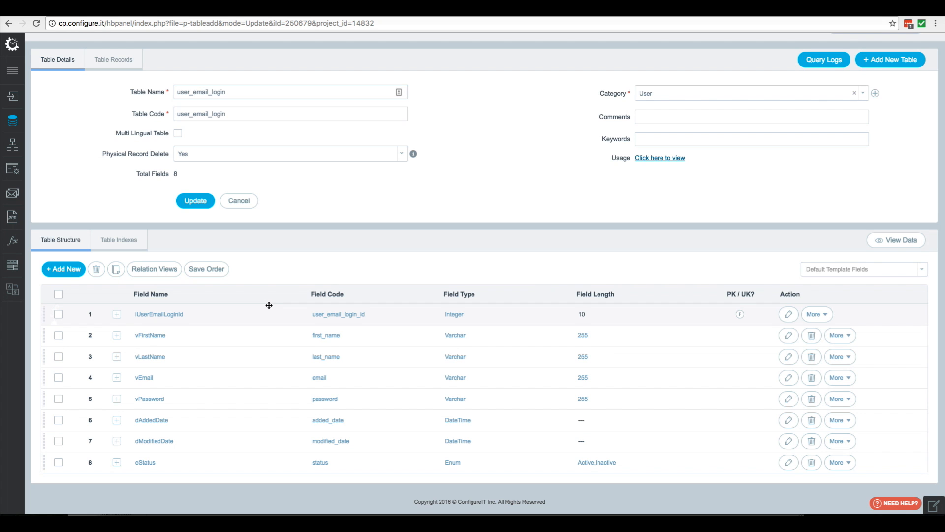
# Add one new field named iUserAccountId to user_email_login and save it.
pyautogui.click(64, 275)
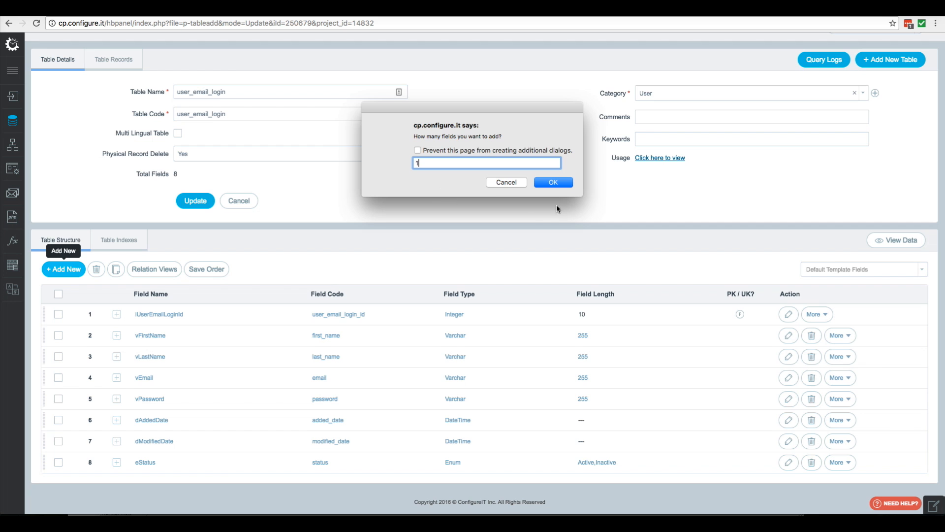
pyautogui.click(552, 183)
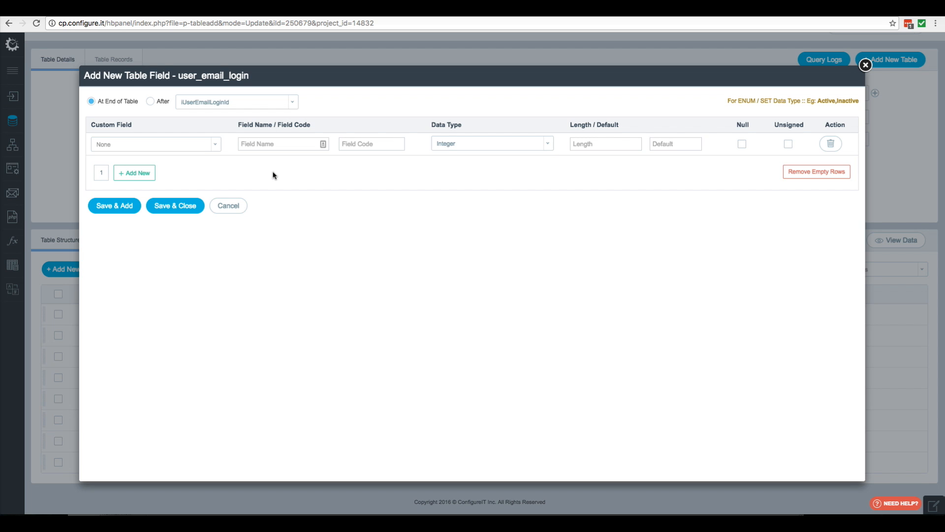
pyautogui.click(250, 144)
pyautogui.write('i')
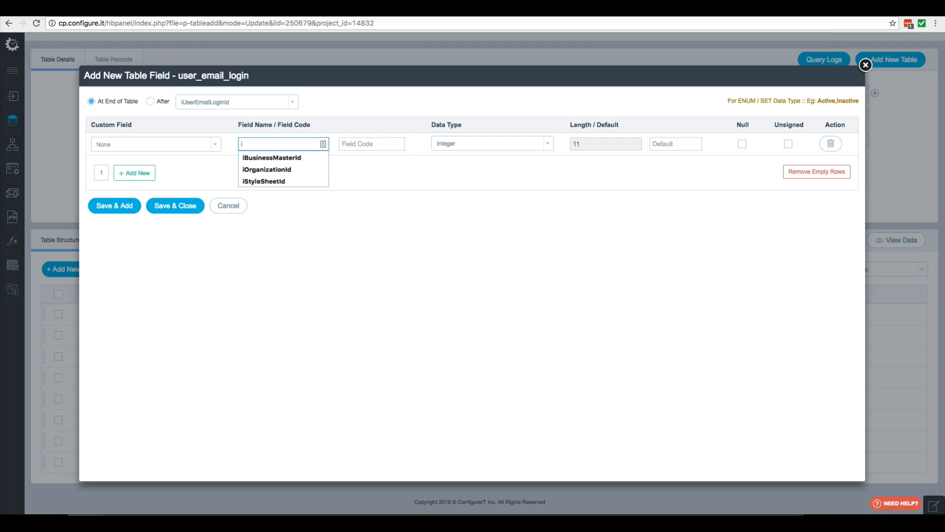
pyautogui.write('UserAccountId')
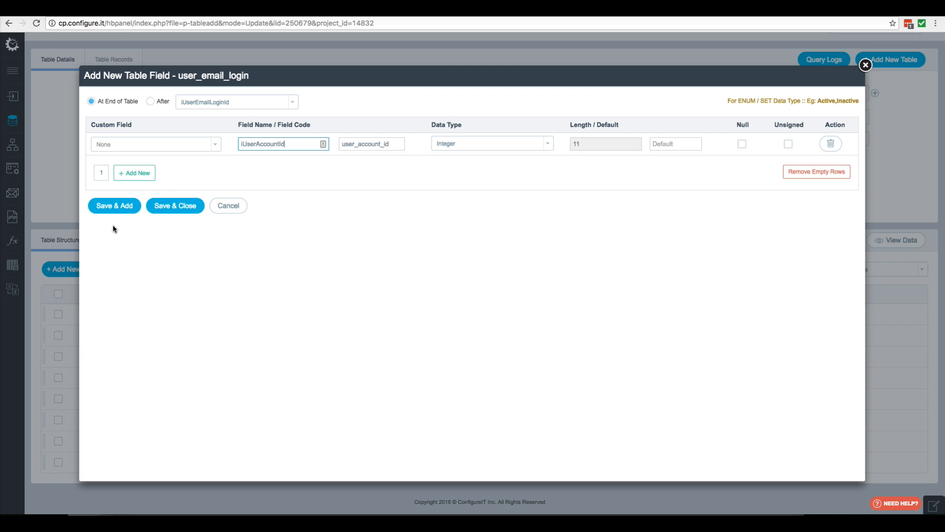
pyautogui.click(181, 209)
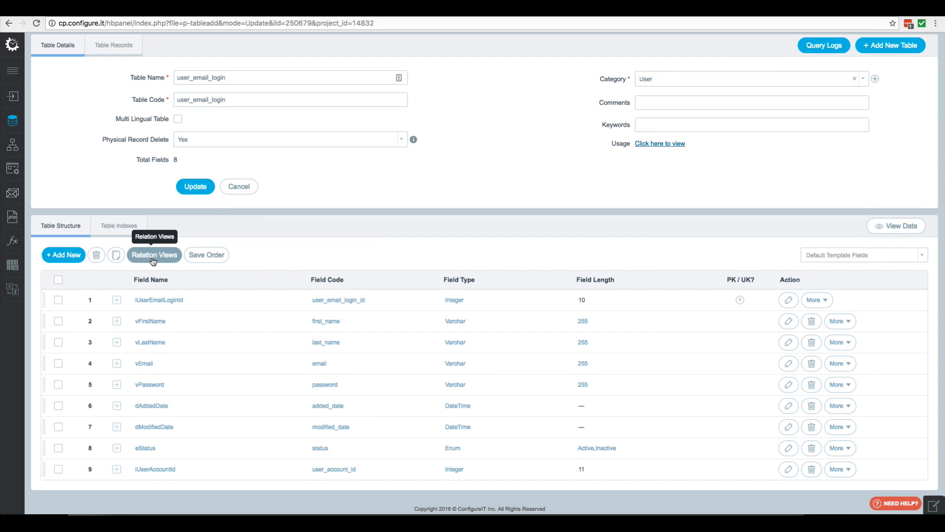
# In Relation Views, link iUserAccountId to user_account > iUserAccountId and save.
pyautogui.click(153, 255)
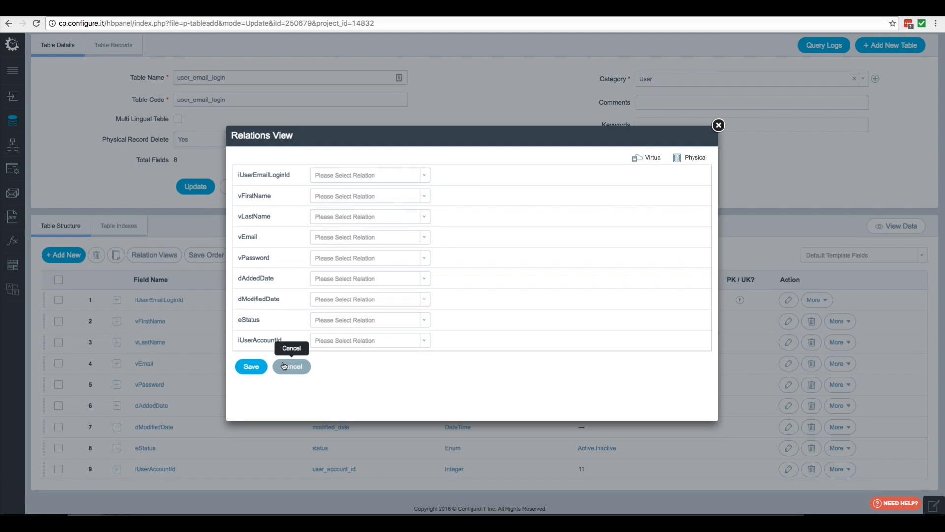
pyautogui.click(426, 343)
pyautogui.scroll(-5, 367, 347)
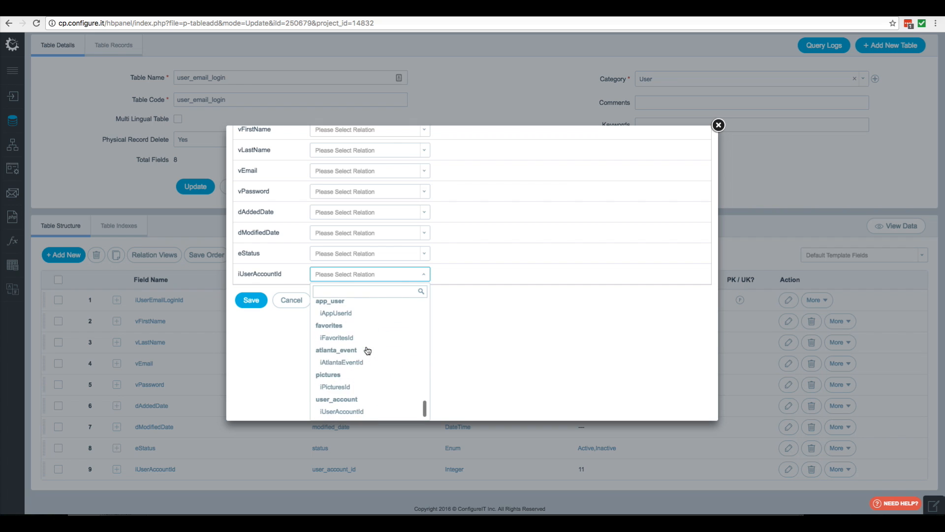
pyautogui.click(352, 413)
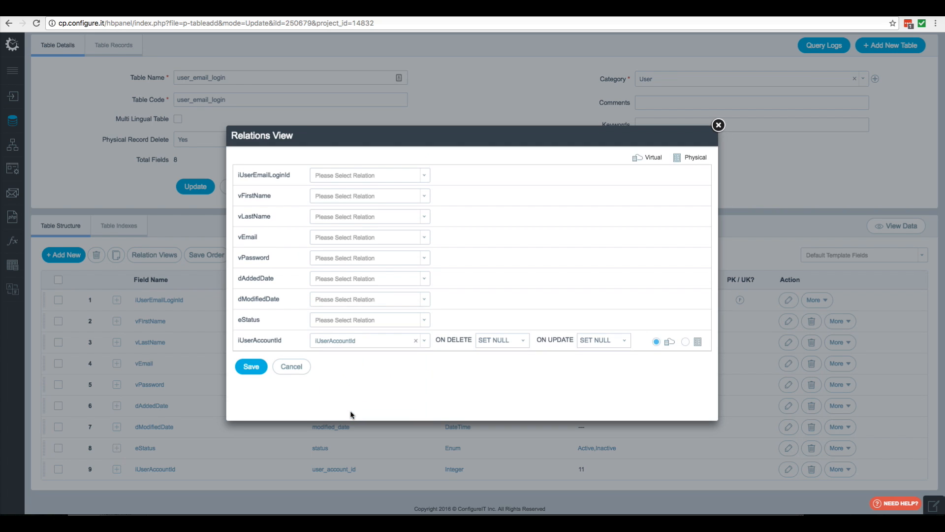
pyautogui.click(252, 367)
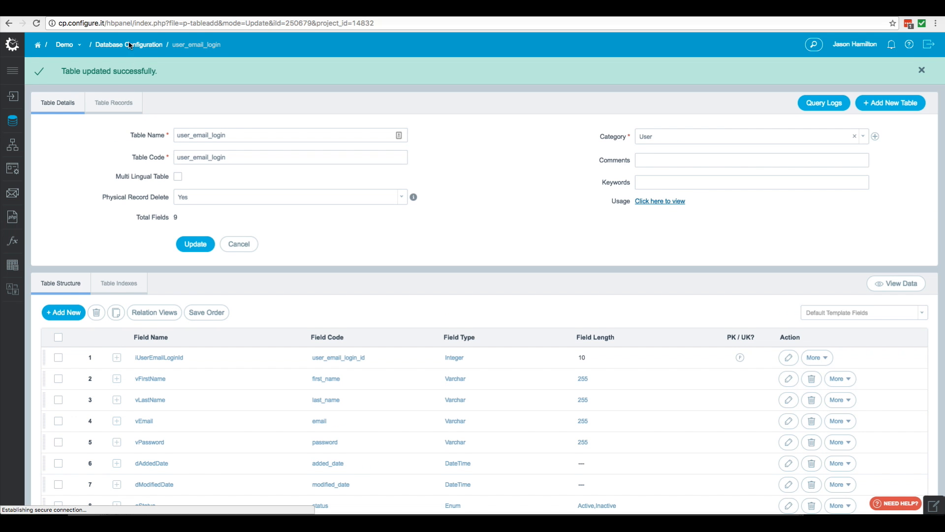
# Return to the Database Configuration table list via the breadcrumb.
pyautogui.click(129, 45)
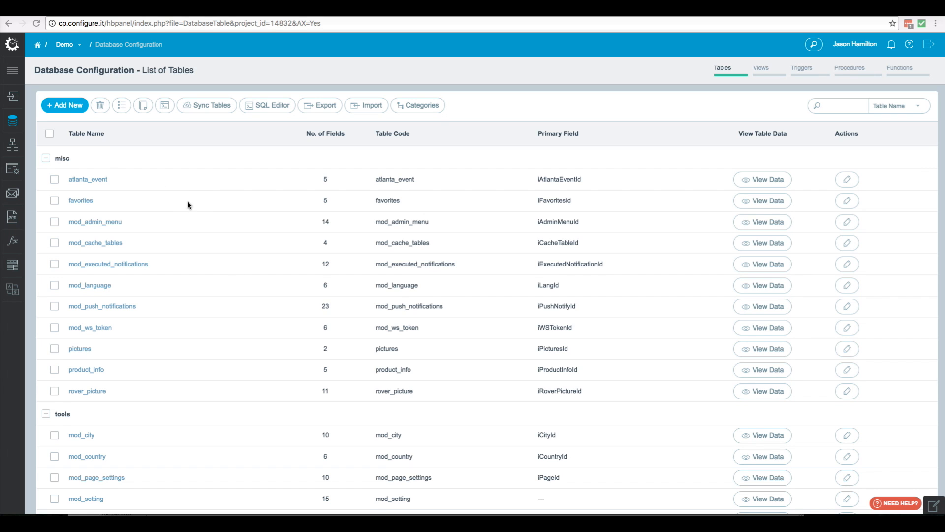
# Start a new table named ecternal_auth_provider and set its category to User.
pyautogui.click(62, 107)
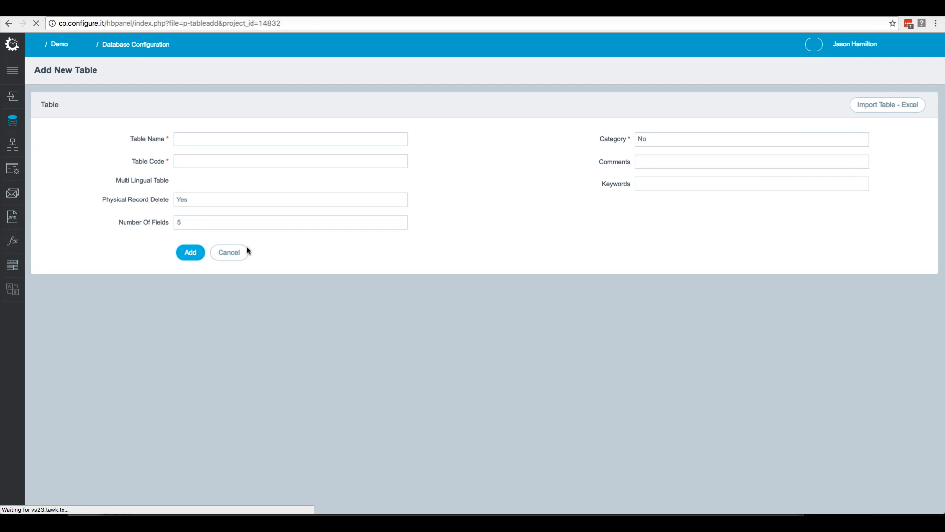
pyautogui.click(203, 139)
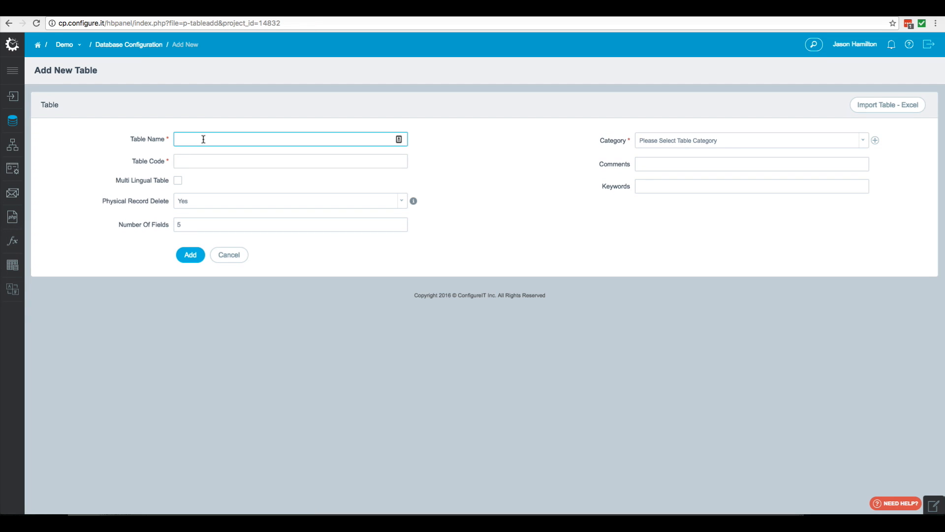
pyautogui.write('ecternal_auth_provider')
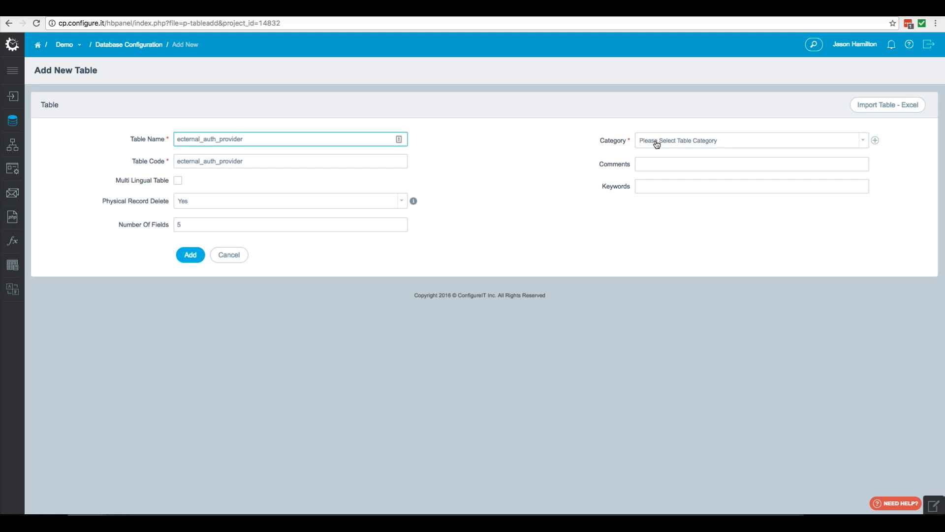
pyautogui.click(652, 143)
pyautogui.click(653, 198)
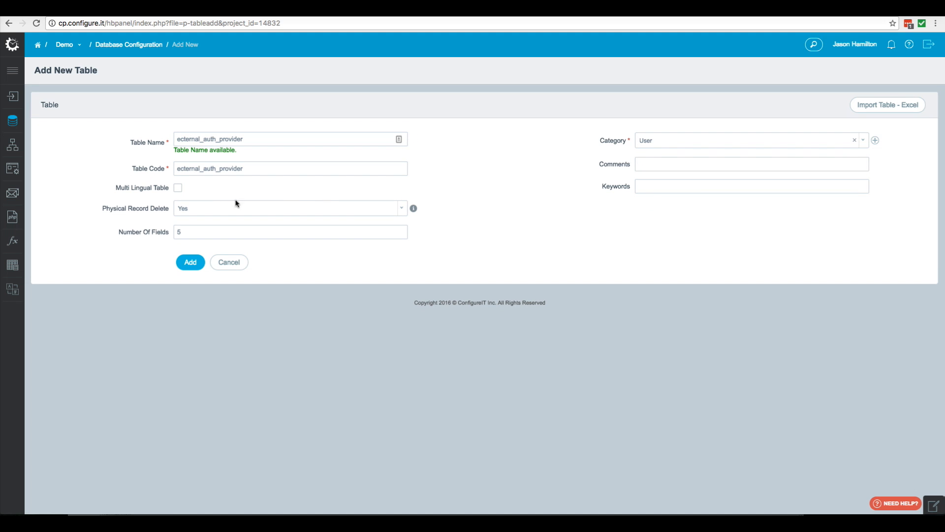
# Create the table and define its first field vName with length 20.
pyautogui.click(190, 263)
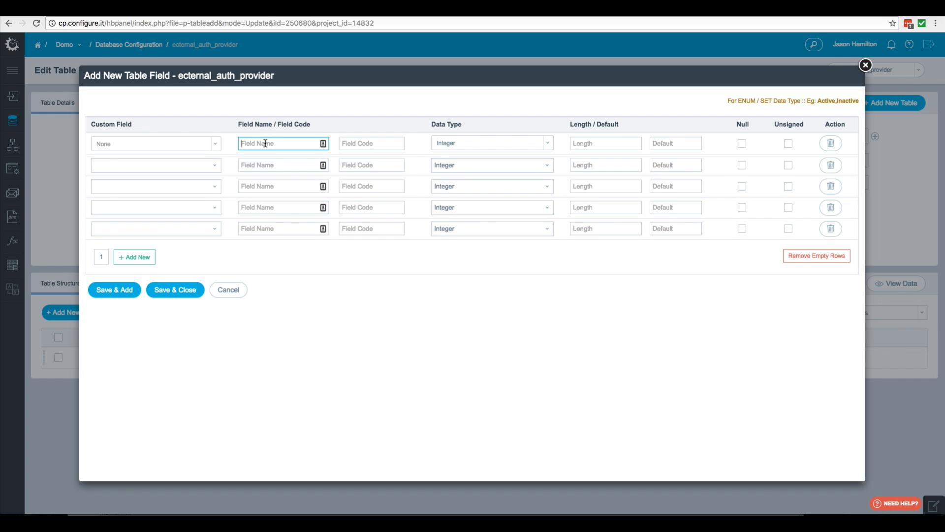
pyautogui.write('vName')
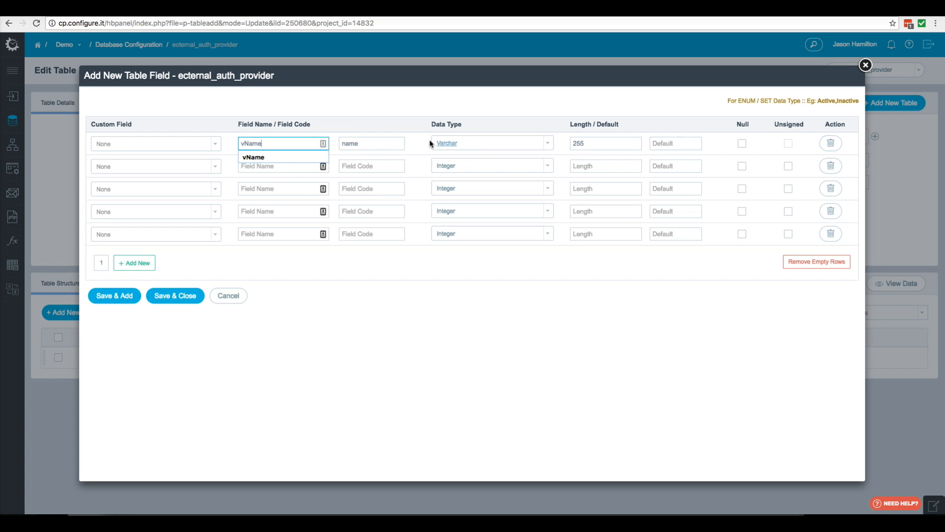
pyautogui.doubleClick(624, 145)
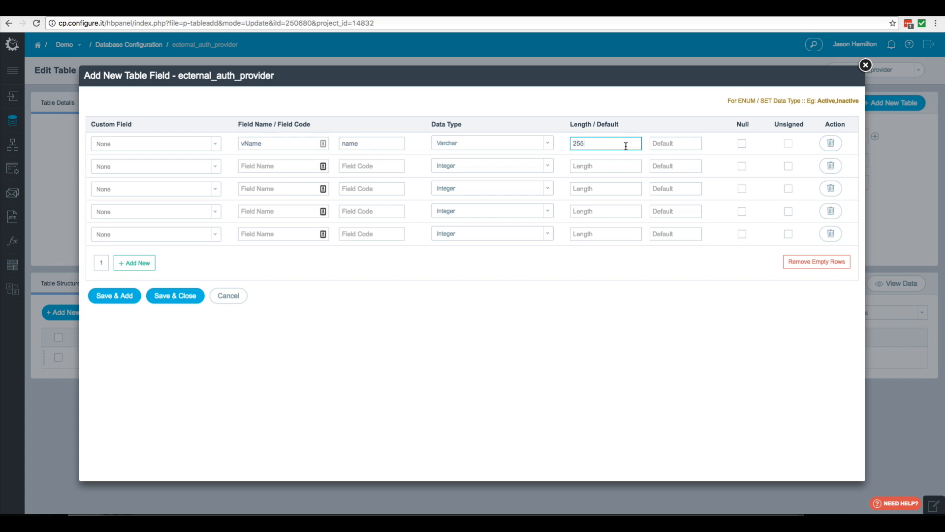
pyautogui.write('20')
# Make rows two to four Added Date, Modified Date and Status fields, removing the empty row.
pyautogui.click(263, 167)
pyautogui.click(200, 169)
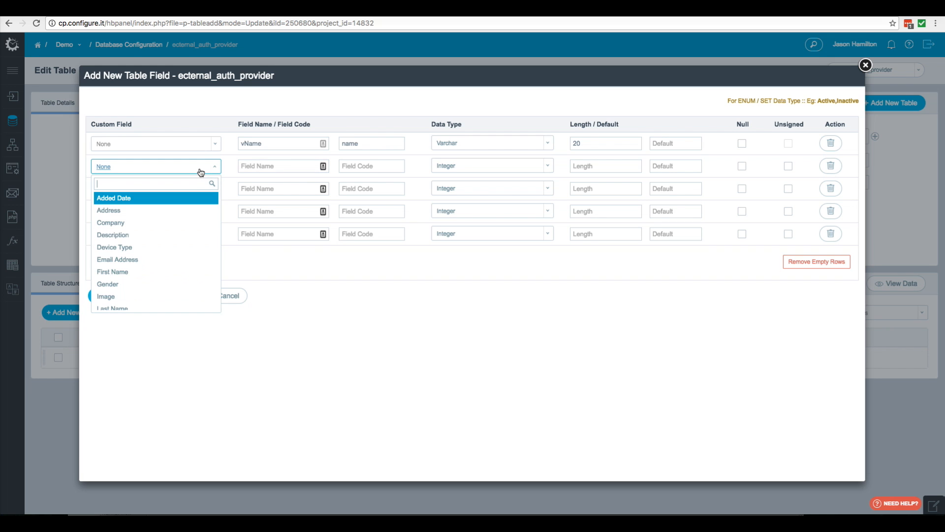
pyautogui.click(139, 203)
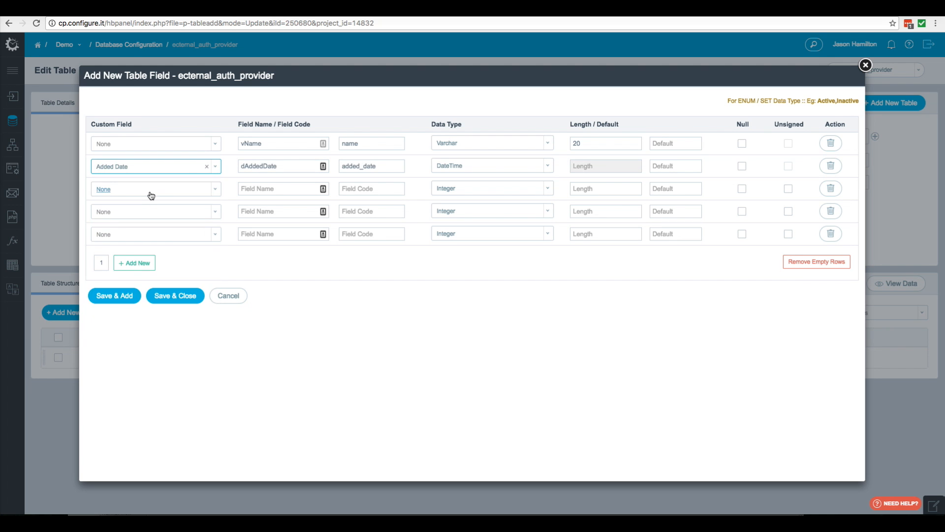
pyautogui.click(149, 194)
pyautogui.scroll(-5, 127, 251)
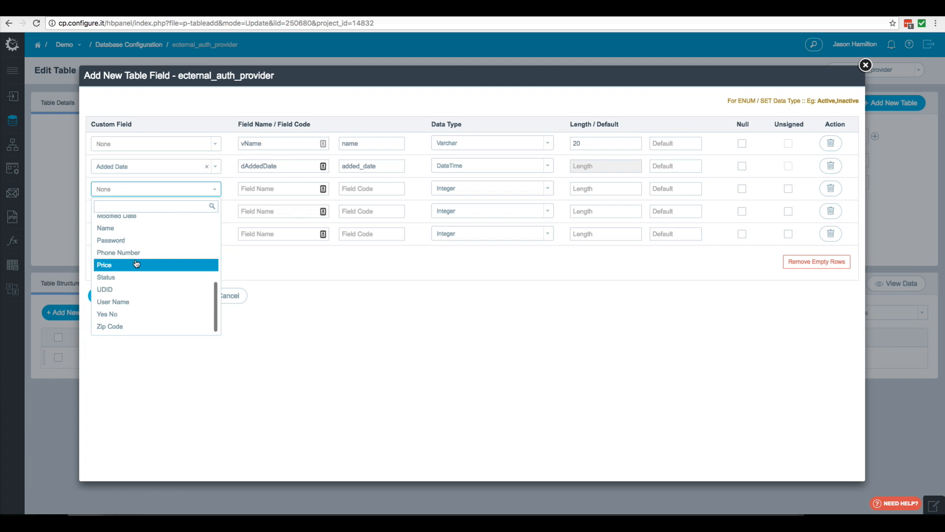
pyautogui.scroll(1, 125, 221)
pyautogui.click(125, 219)
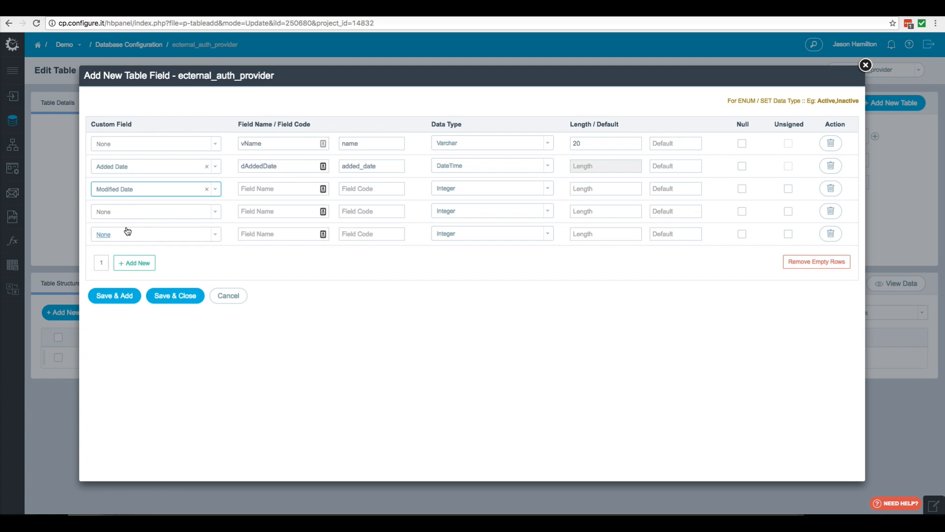
pyautogui.click(139, 218)
pyautogui.scroll(-5, 128, 290)
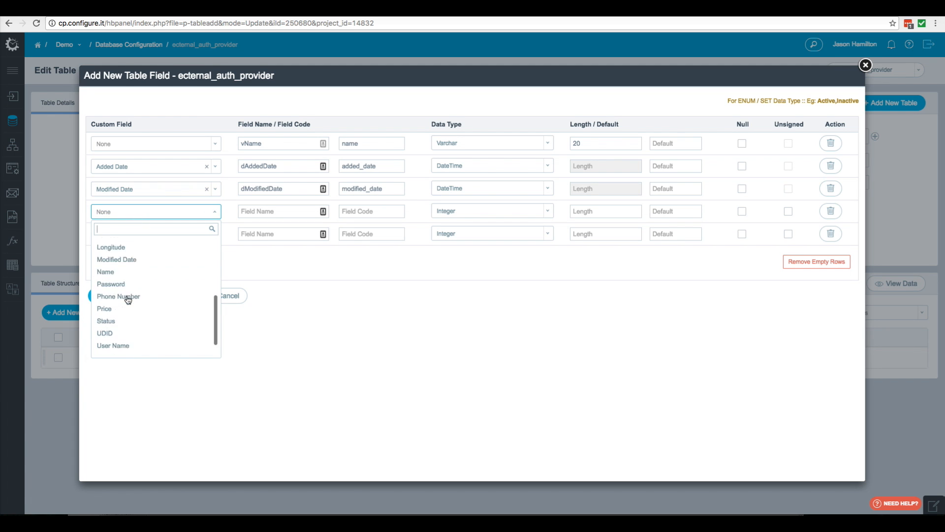
pyautogui.click(125, 302)
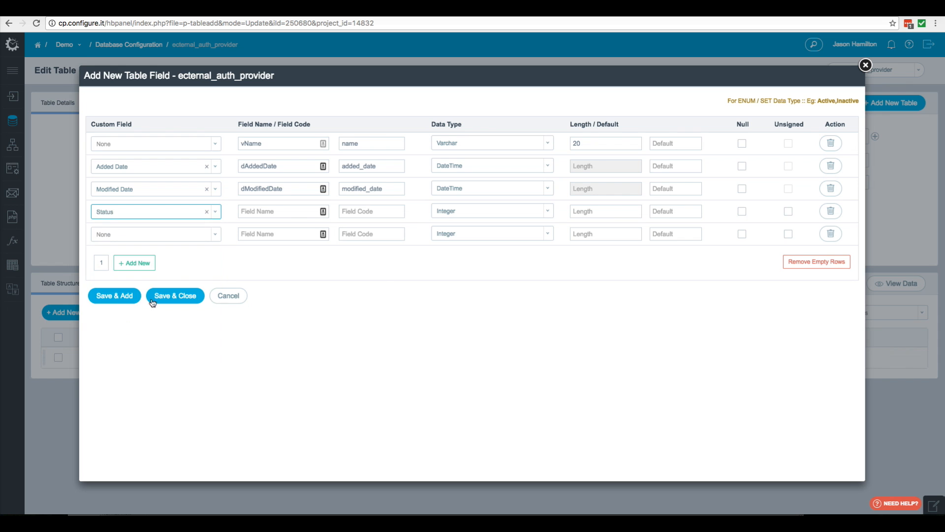
pyautogui.click(803, 262)
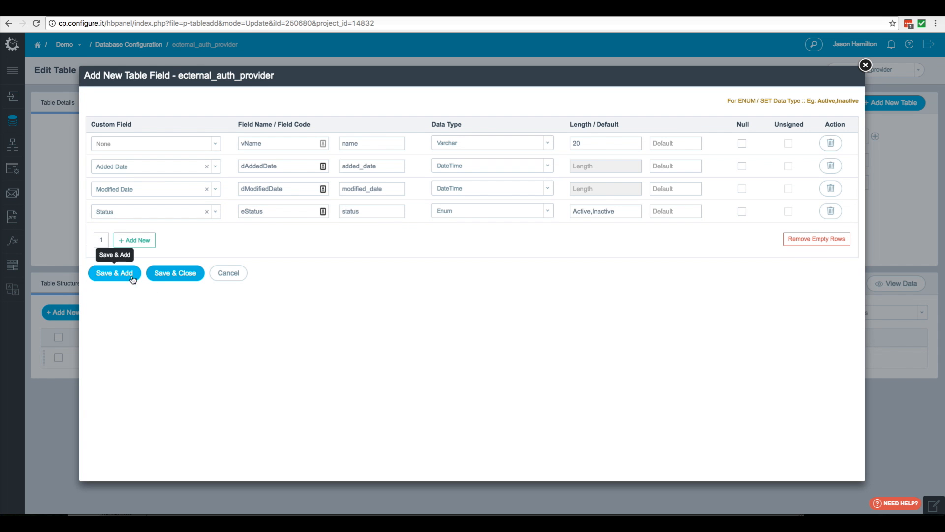
# Save the table fields, view ecternal_auth_provider's records, and start a new Facebook record.
pyautogui.click(160, 274)
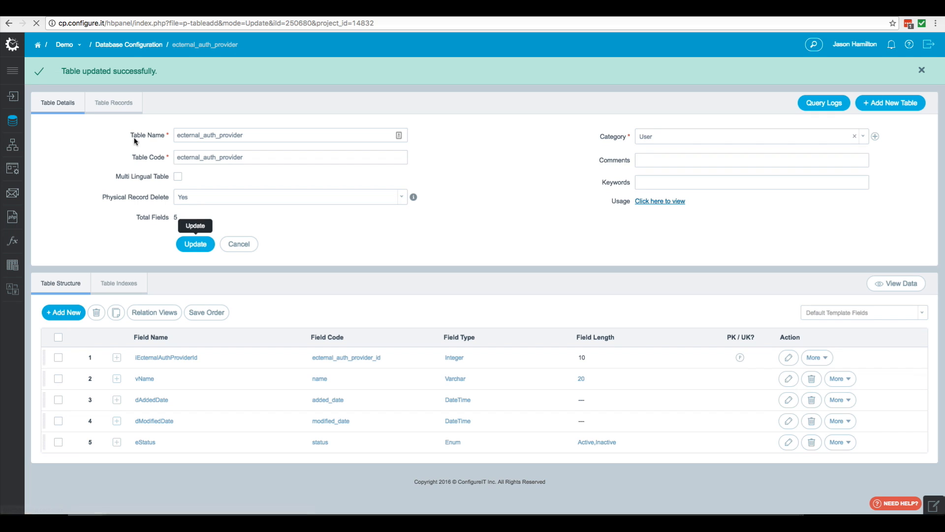
pyautogui.click(112, 103)
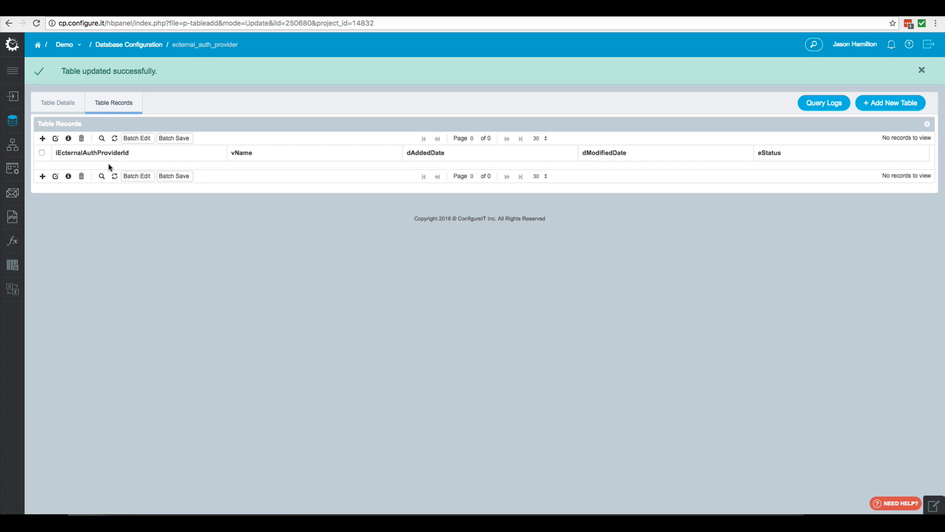
pyautogui.click(42, 138)
pyautogui.click(491, 194)
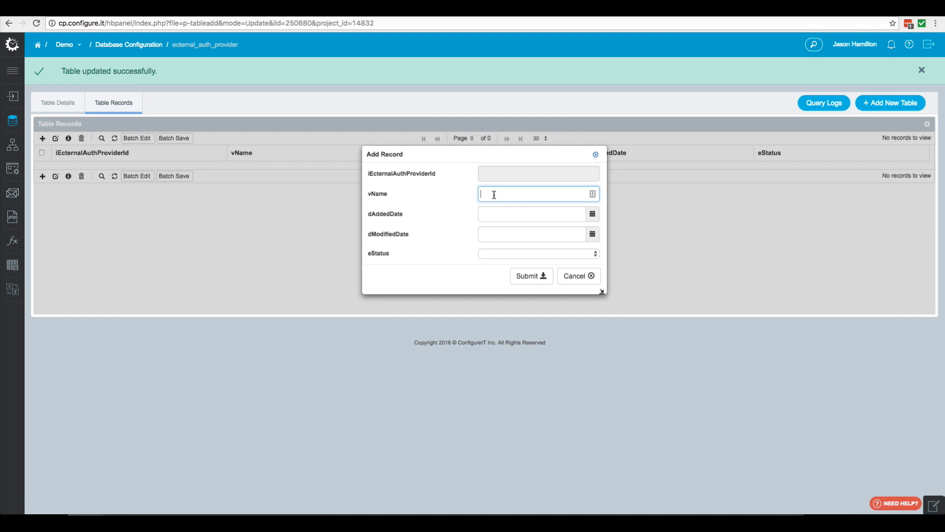
pyautogui.write('Facebook')
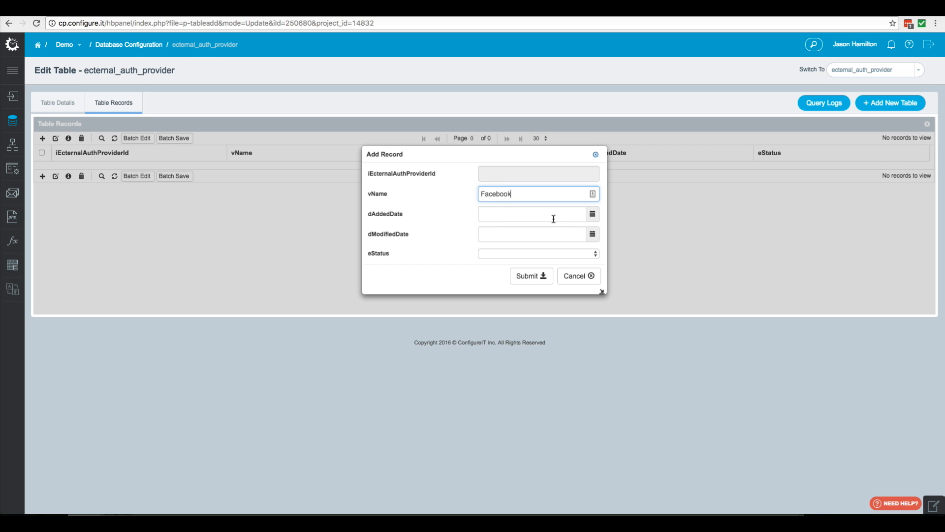
# Give the Facebook record added and modified dates of 2016-12-21, status Active, and submit it.
pyautogui.click(591, 215)
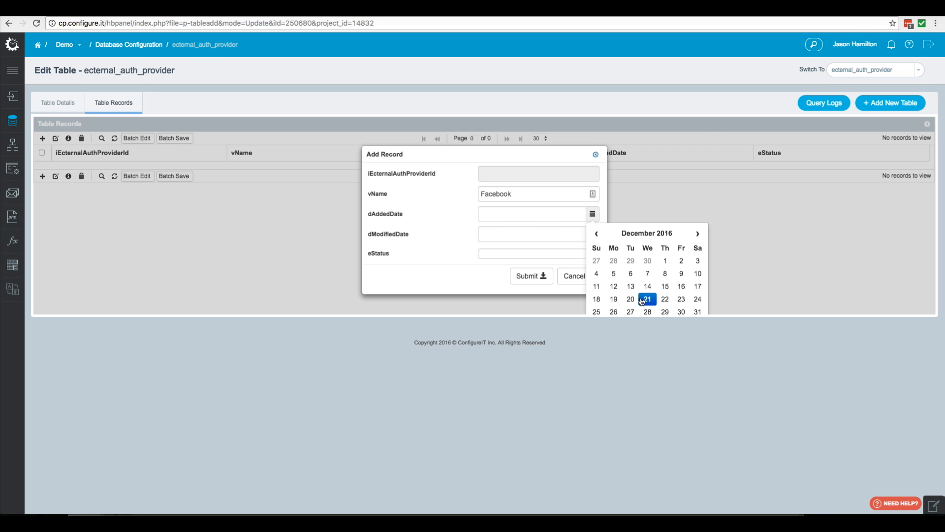
pyautogui.click(645, 301)
pyautogui.click(574, 235)
pyautogui.click(593, 233)
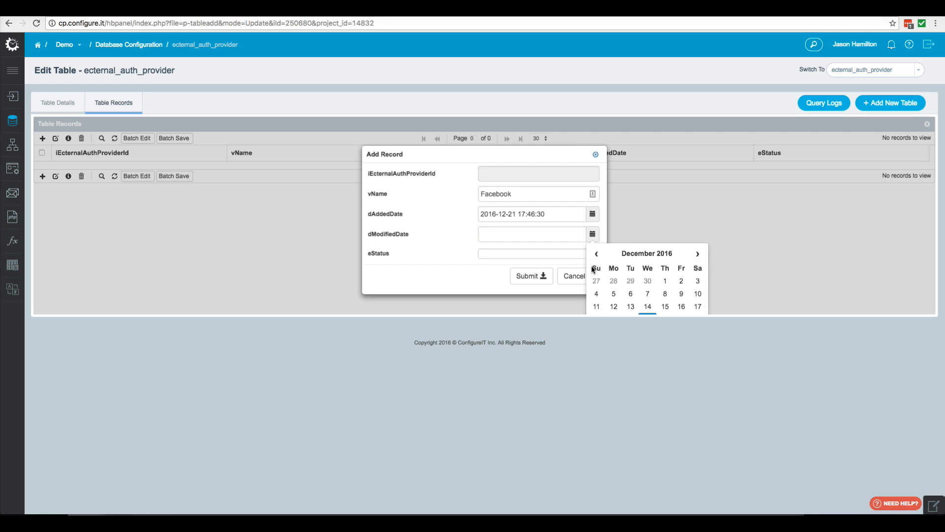
pyautogui.scroll(-2, 646, 305)
pyautogui.click(647, 283)
pyautogui.click(531, 217)
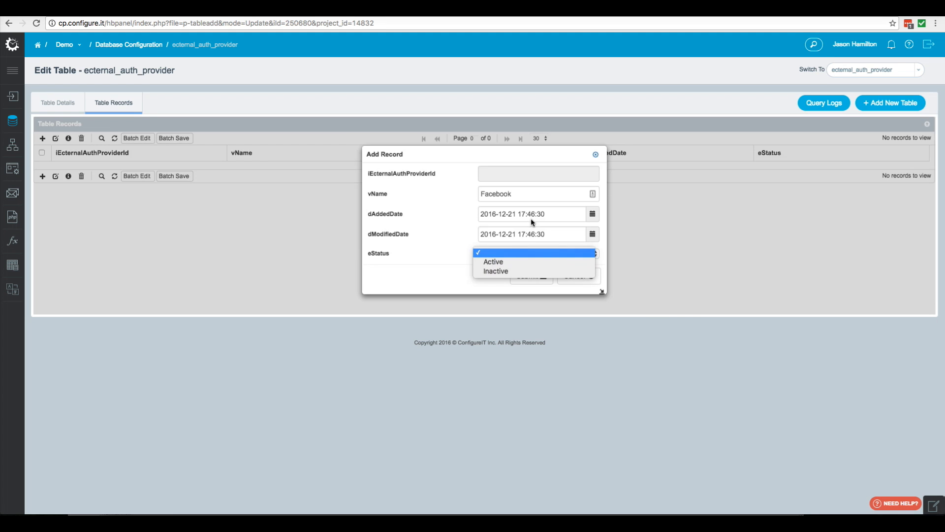
pyautogui.click(505, 261)
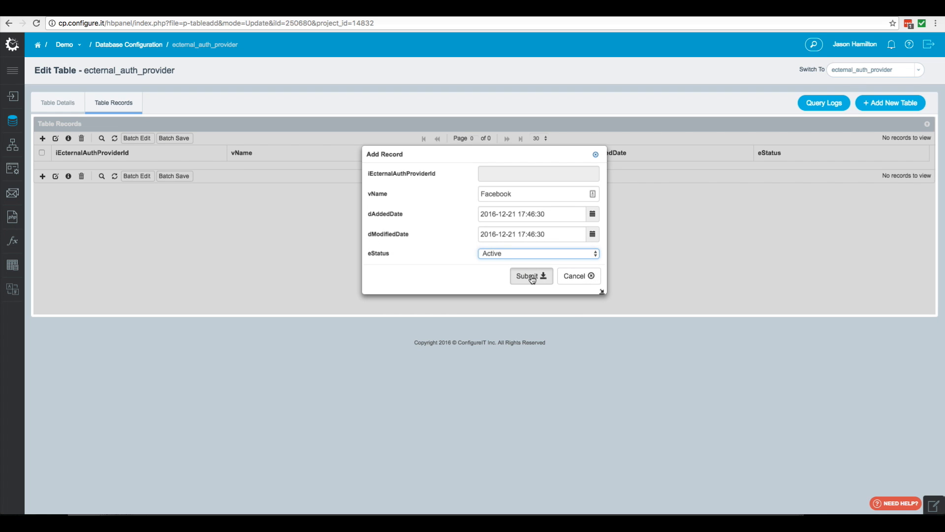
pyautogui.click(531, 277)
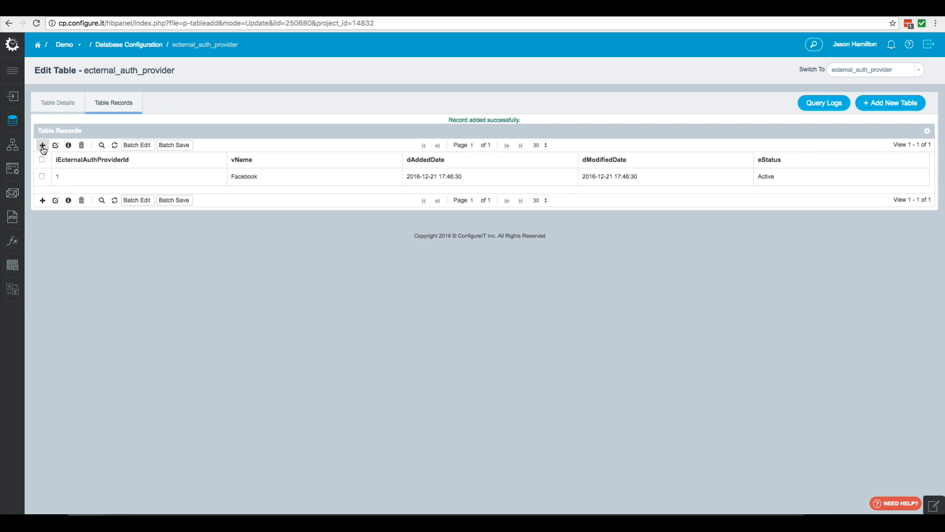
# Add a Google provider record dated 2016-12-21 for added and modified, status Active.
pyautogui.click(43, 146)
pyautogui.click(497, 194)
pyautogui.write('Google')
pyautogui.click(525, 218)
pyautogui.click(592, 214)
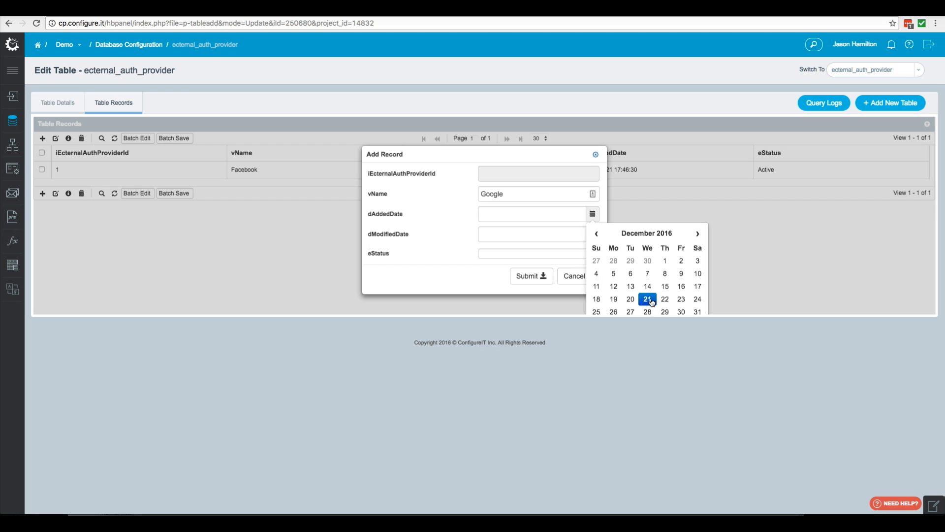
pyautogui.click(647, 298)
pyautogui.click(565, 234)
pyautogui.click(592, 234)
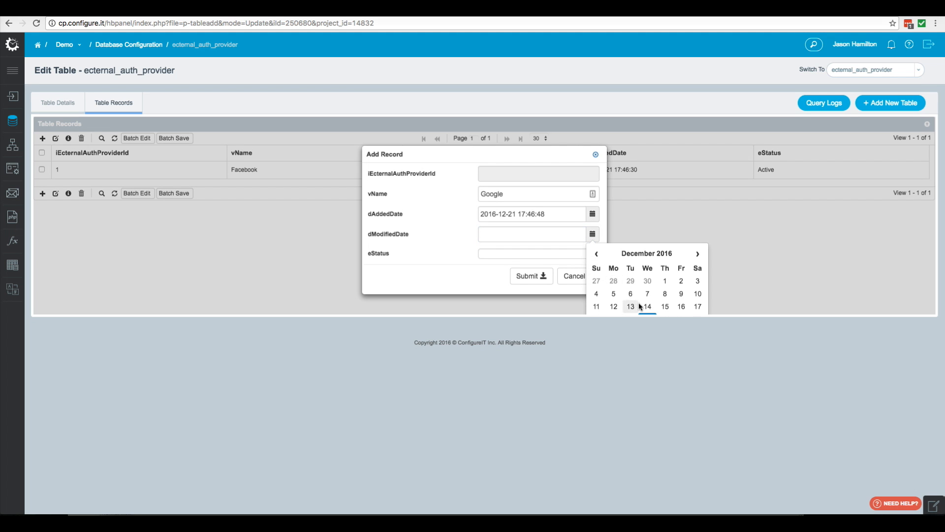
pyautogui.click(647, 285)
pyautogui.click(547, 253)
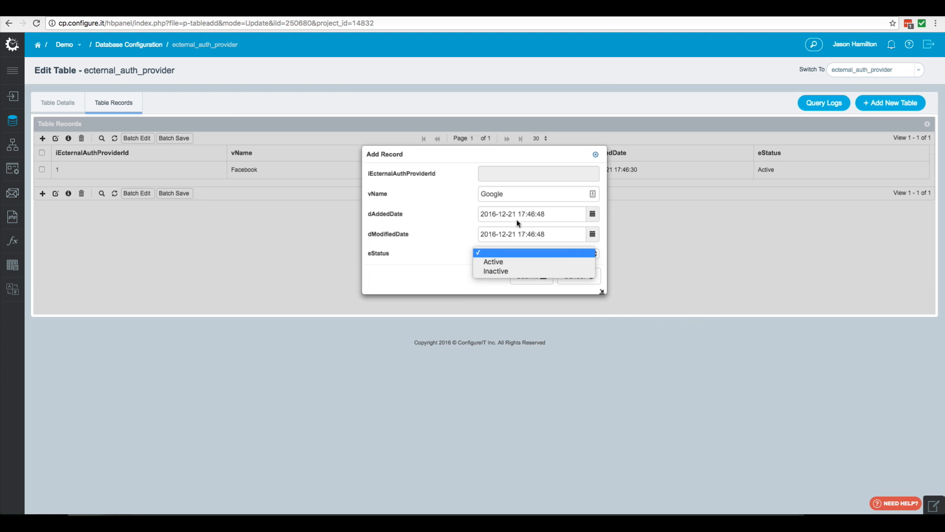
pyautogui.click(507, 262)
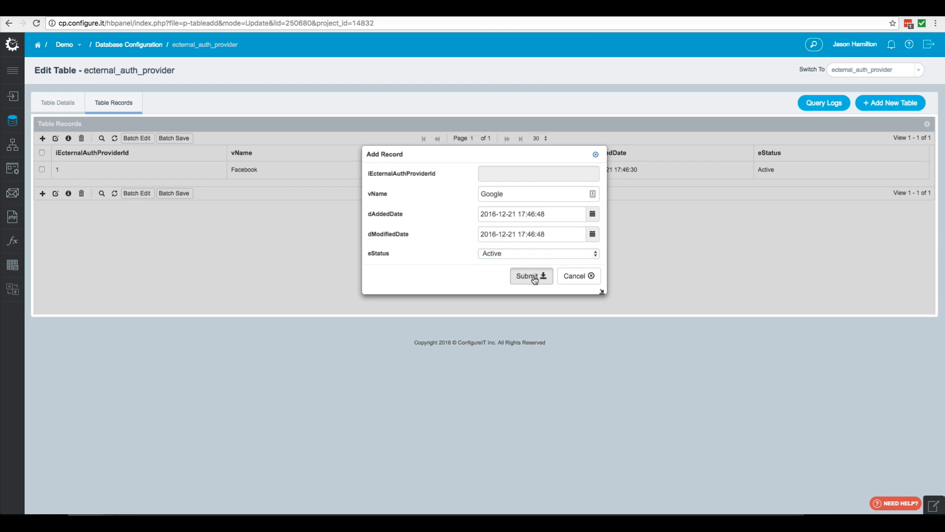
pyautogui.click(534, 279)
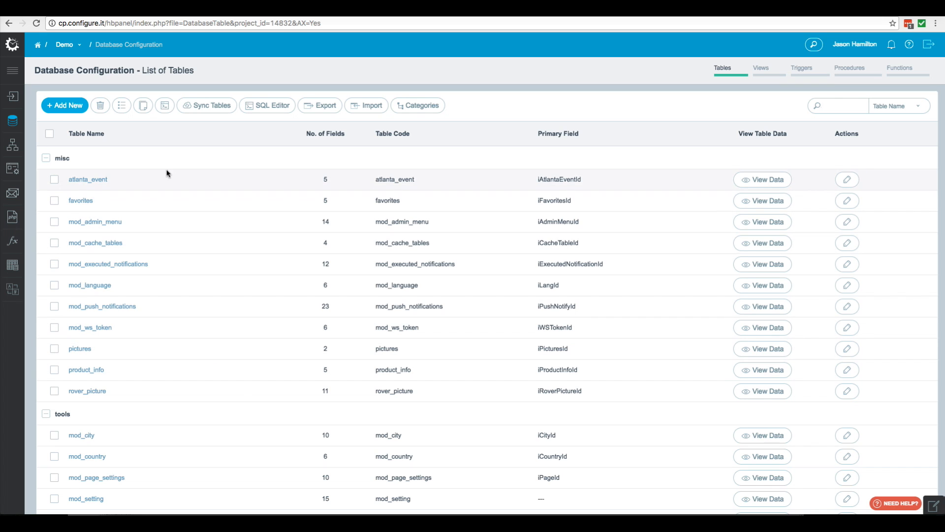
# Choose Add New on the Database Configuration list of tables.
pyautogui.click(59, 106)
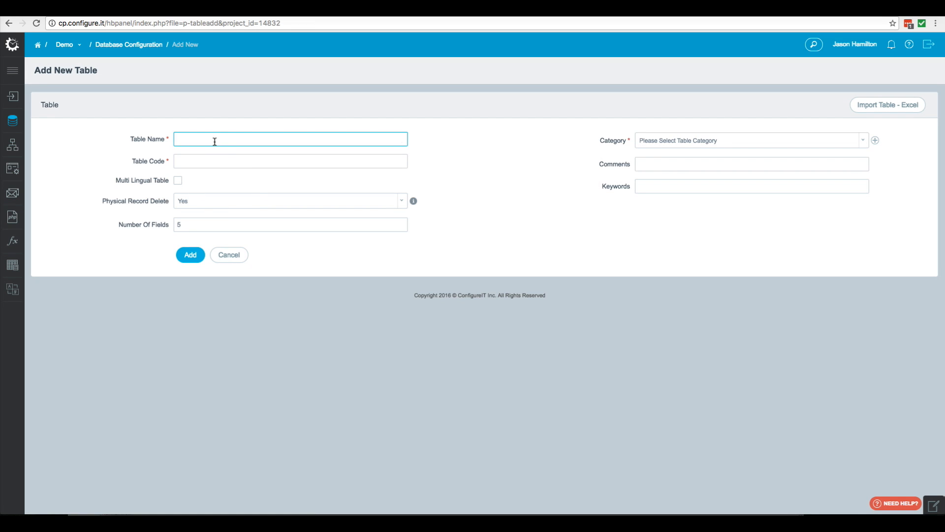
# Create table user_external_login in the User category with 10 fields.
pyautogui.click(214, 140)
pyautogui.write('user')
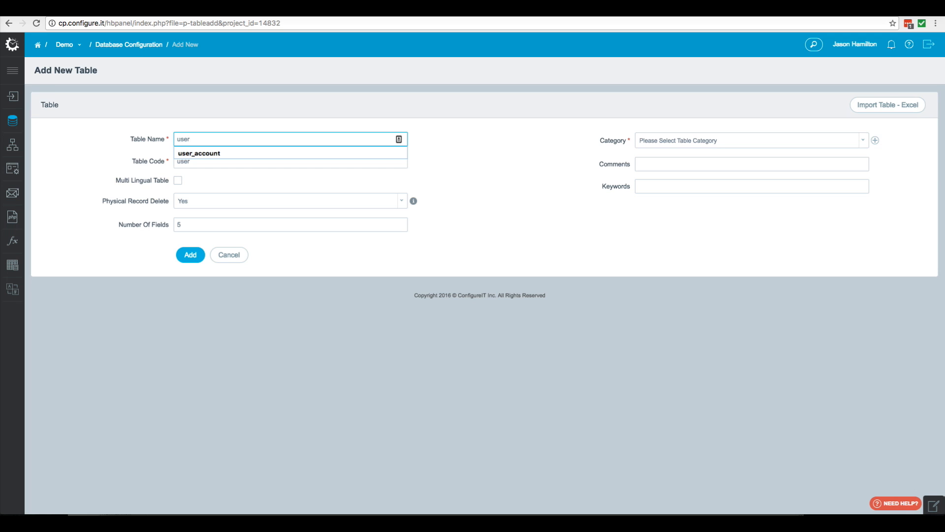
pyautogui.write('_external_login')
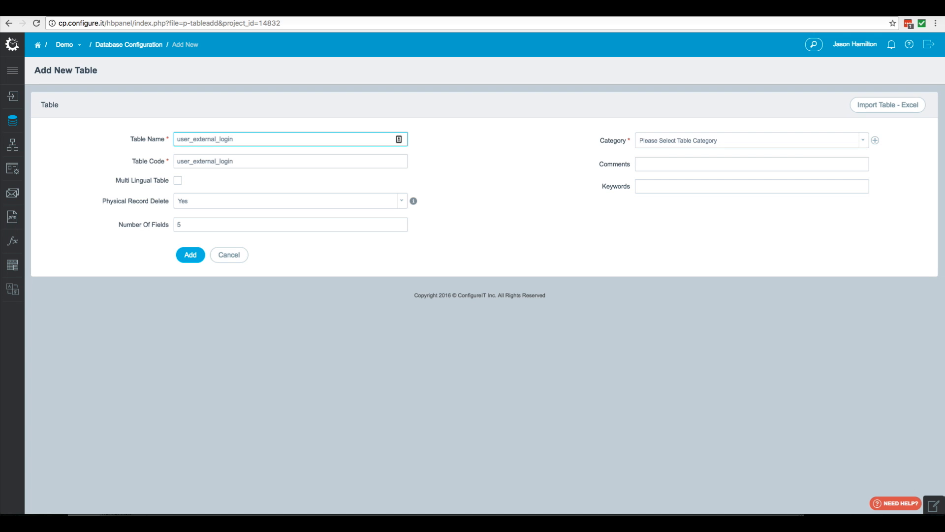
pyautogui.click(672, 142)
pyautogui.click(654, 196)
pyautogui.doubleClick(216, 233)
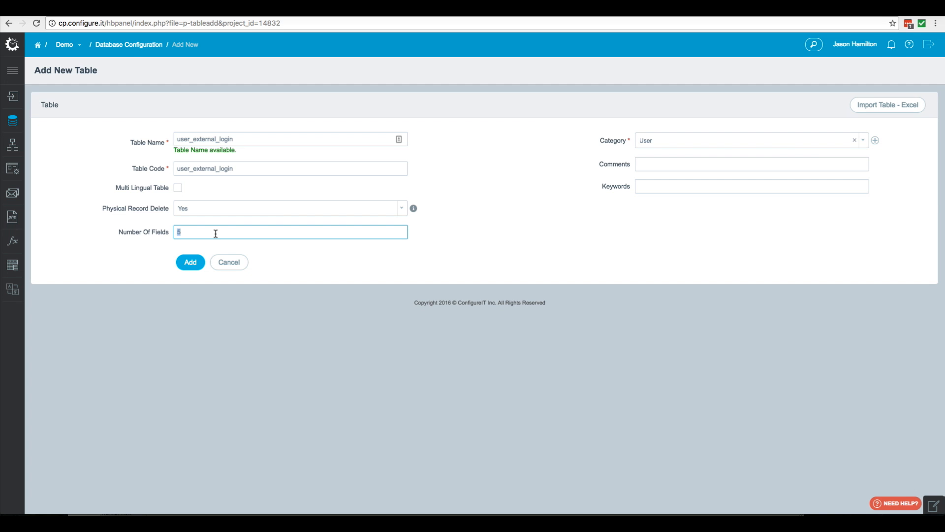
pyautogui.write('10')
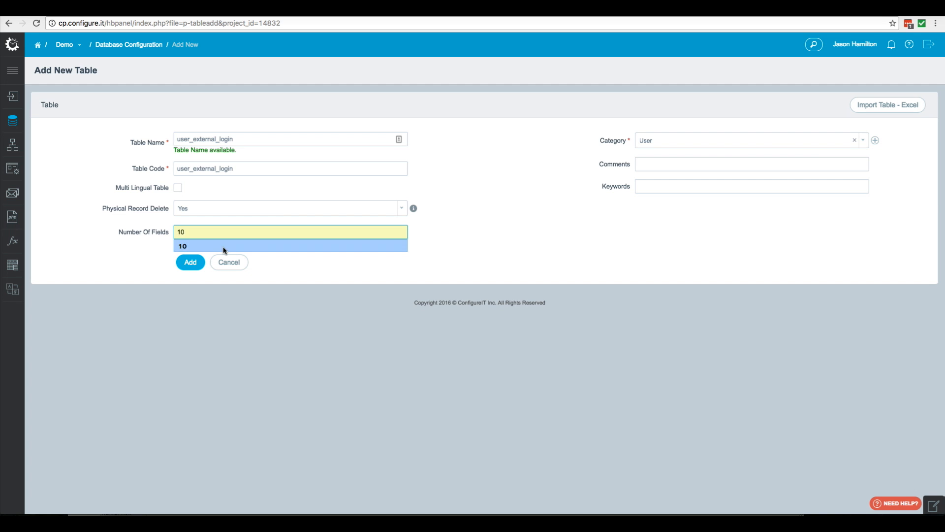
pyautogui.click(193, 265)
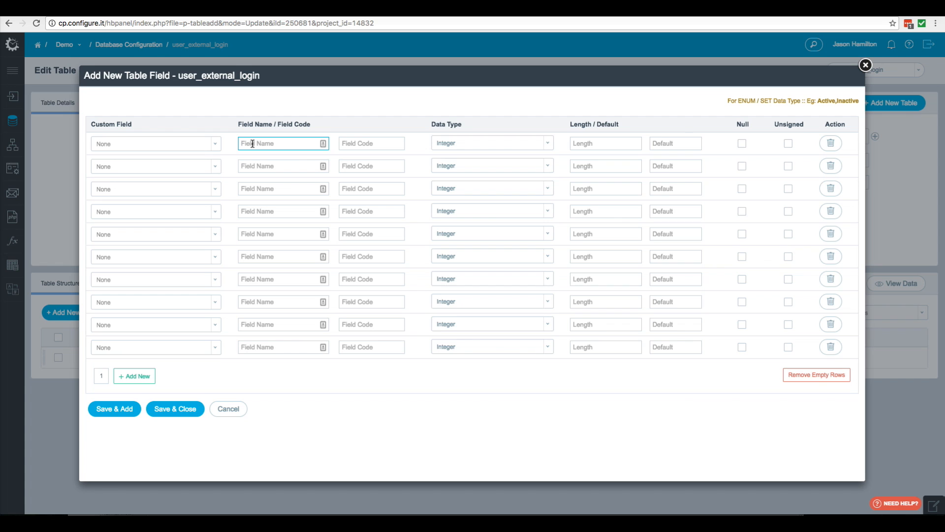
# Name the first three fields iUserAccountId, iAuthProvider and vExternalUserId.
pyautogui.write('iU')
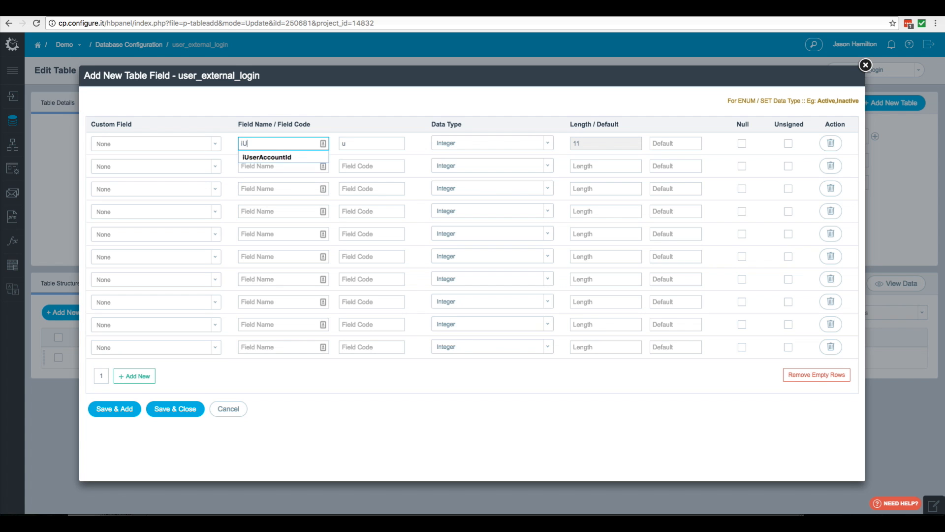
pyautogui.write('serAccountId')
pyautogui.click(334, 164)
pyautogui.click(276, 166)
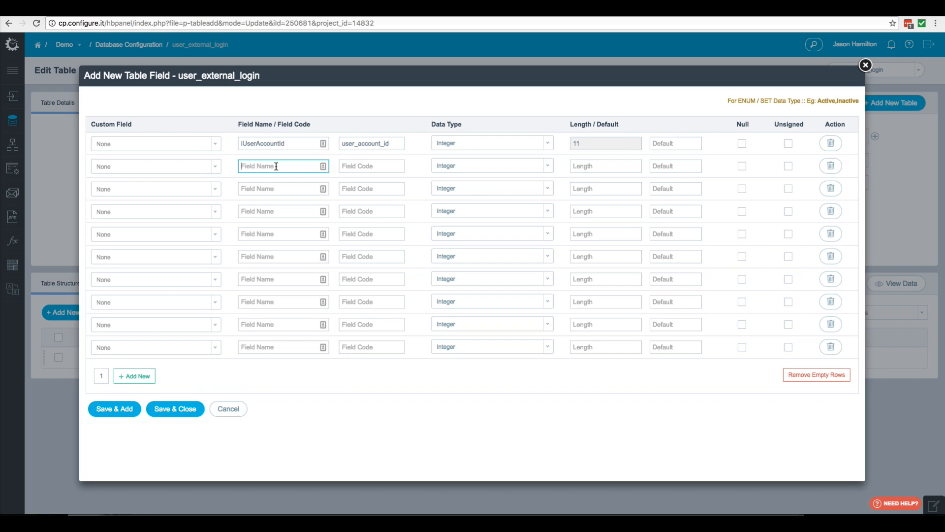
pyautogui.write('i')
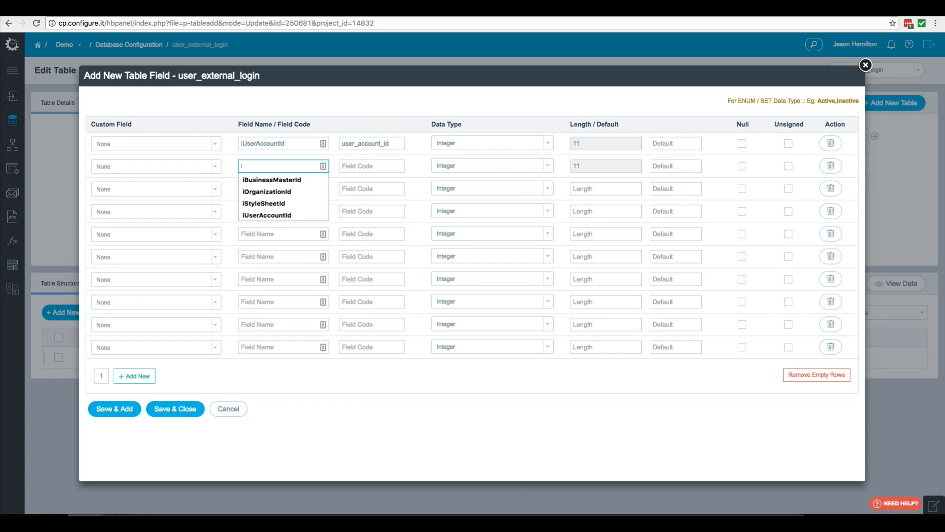
pyautogui.write('AuthProvif')
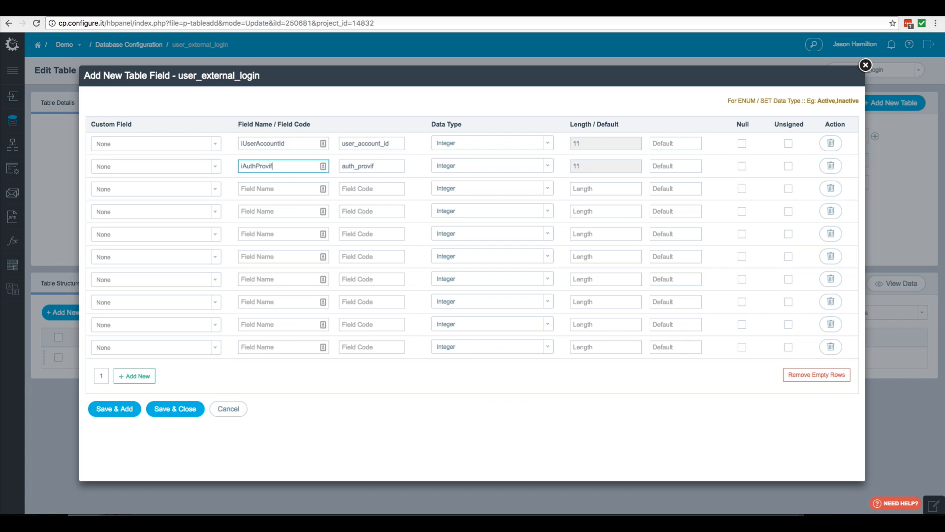
pyautogui.press('BackSpace')
pyautogui.write('der')
pyautogui.click(256, 190)
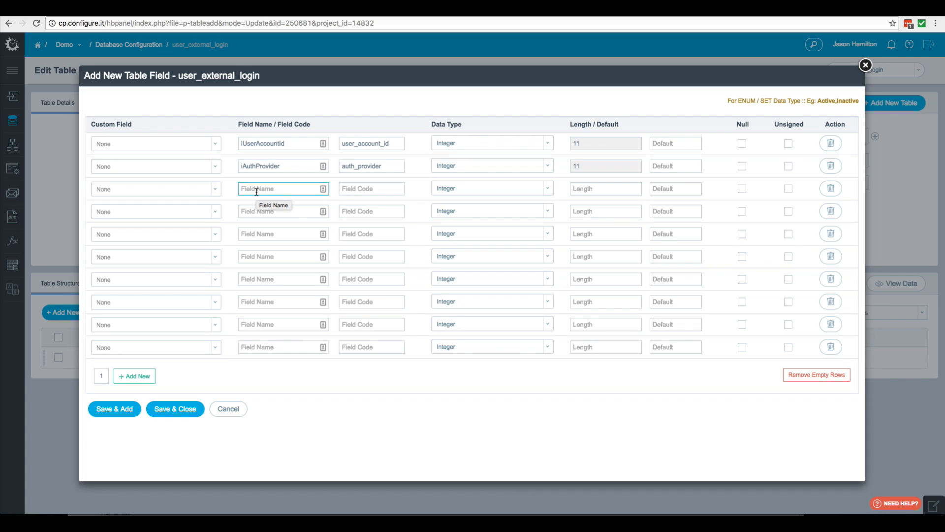
pyautogui.write('vExternalUserIf')
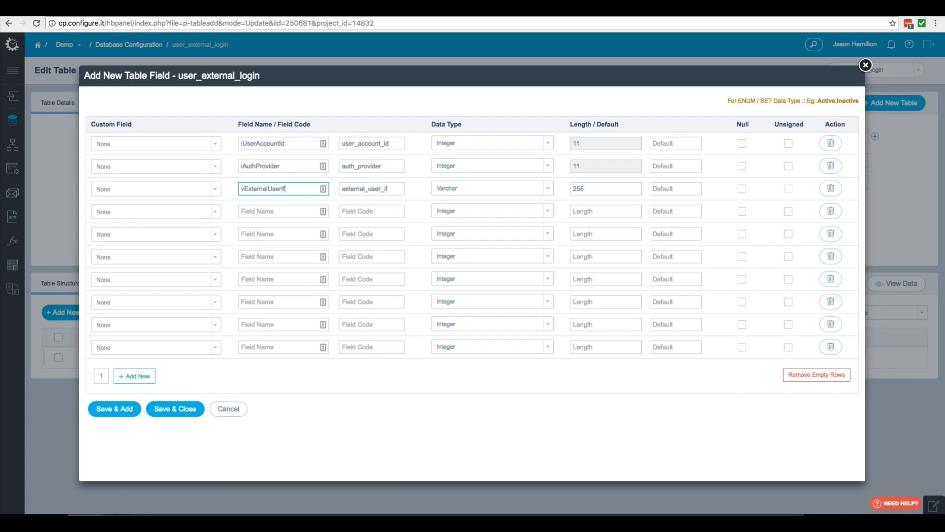
pyautogui.press('BackSpace')
pyautogui.write('d')
# Name the next three fields vFirstName, vLastName and vEmail.
pyautogui.click(273, 214)
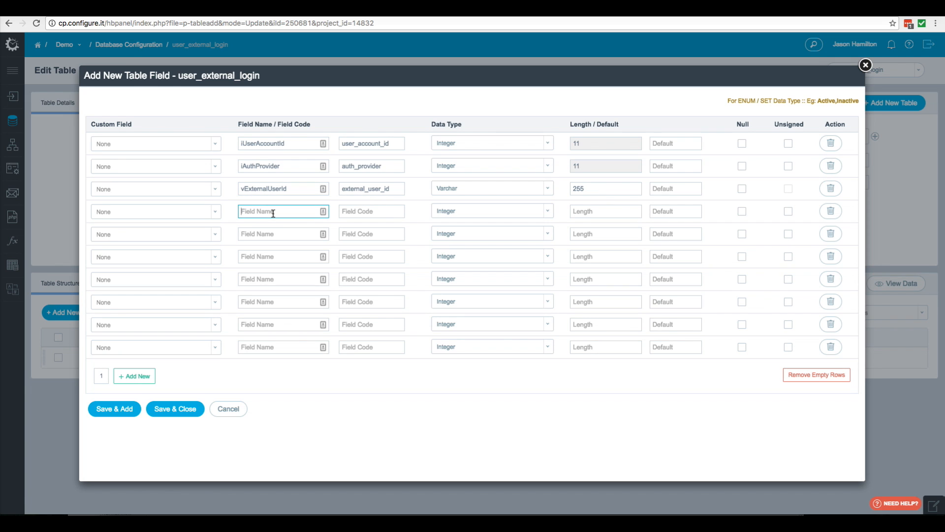
pyautogui.write('v')
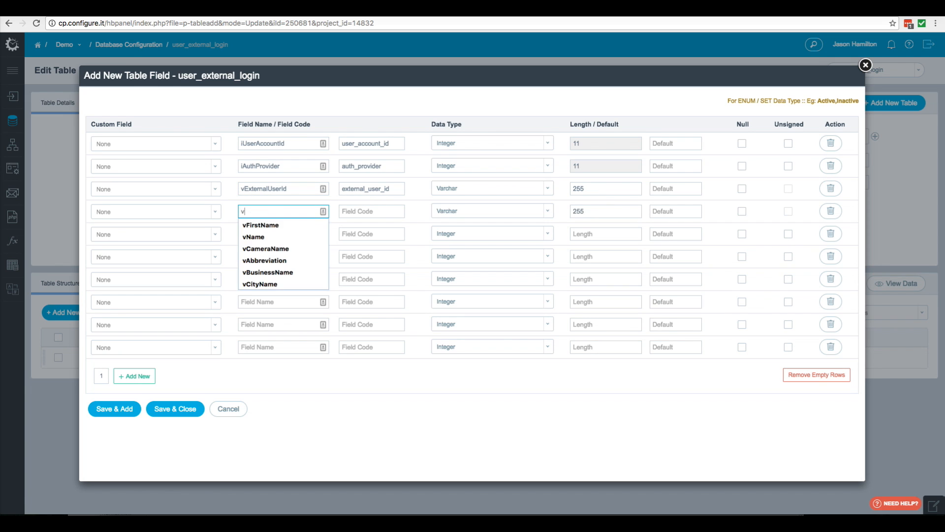
pyautogui.write('FirstAn')
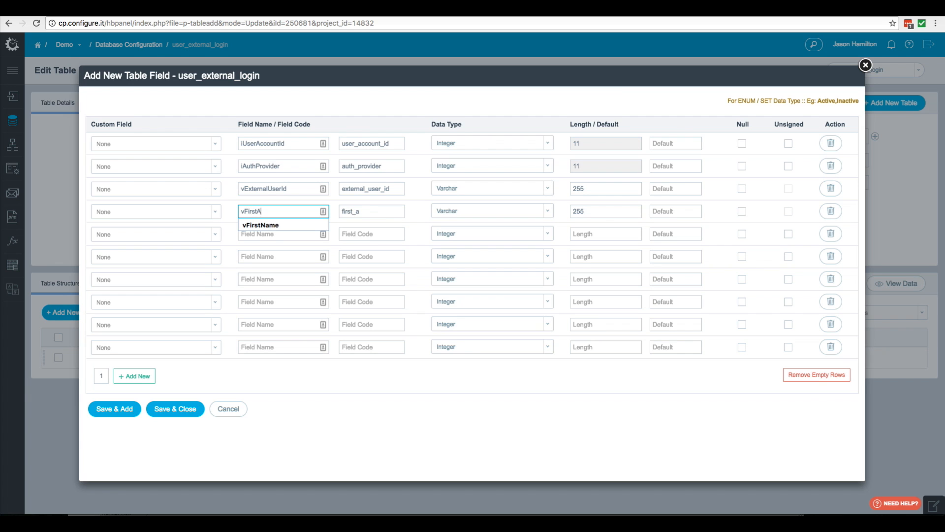
pyautogui.press('BackSpace')
pyautogui.write('Name')
pyautogui.click(283, 236)
pyautogui.write('vLastName')
pyautogui.click(256, 258)
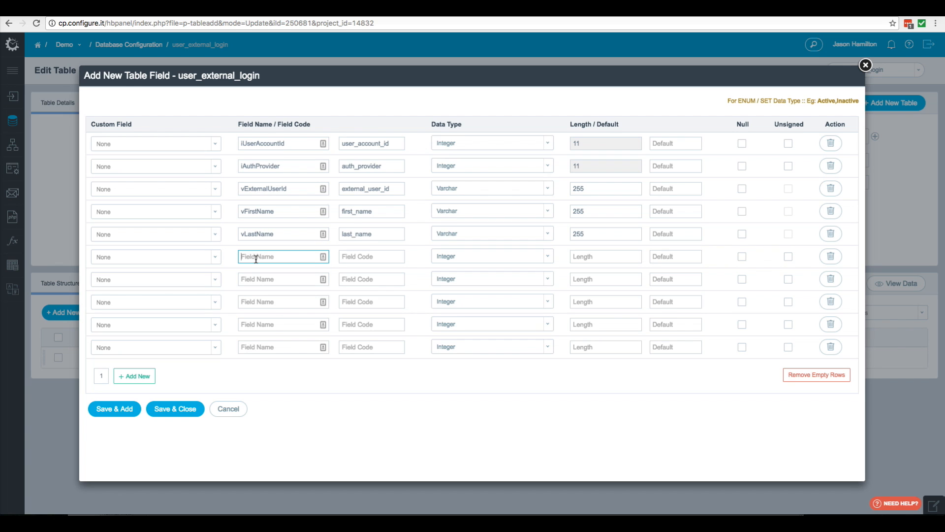
pyautogui.write('vEmail')
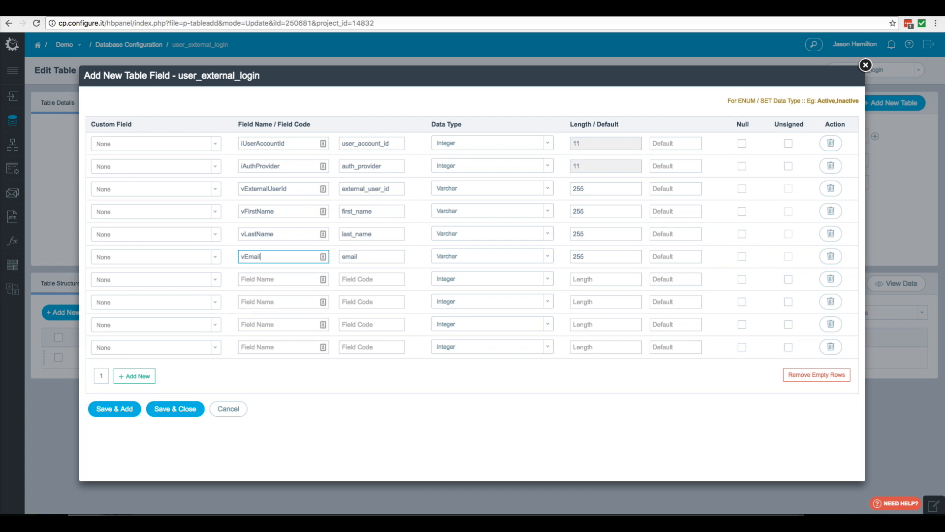
# Make rows 7–9 Added Date, Modified Date and Active/Inactive status, remove empty rows, and save.
pyautogui.click(217, 281)
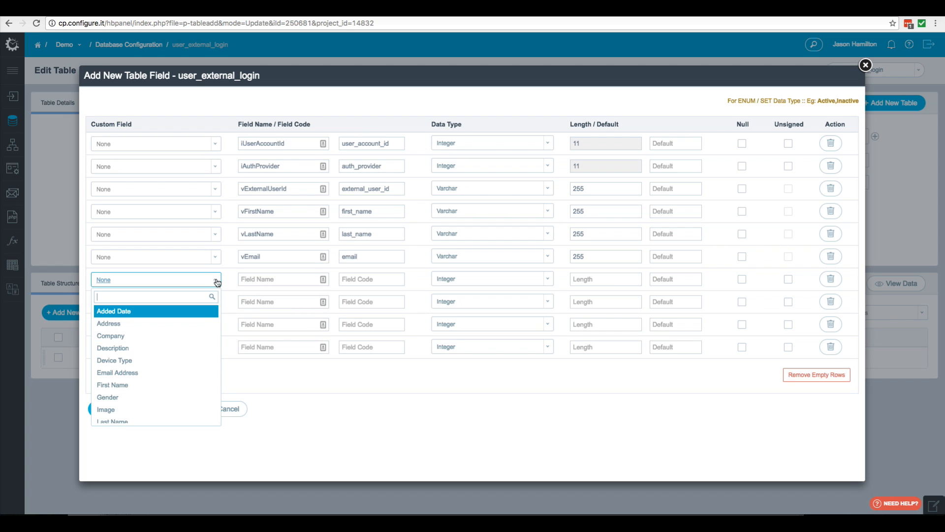
pyautogui.click(140, 312)
pyautogui.click(208, 303)
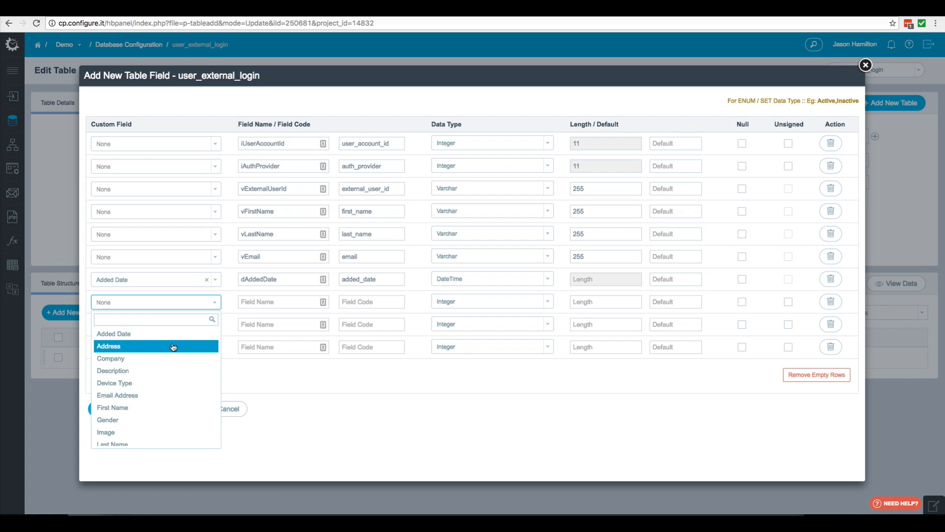
pyautogui.scroll(-5, 158, 370)
pyautogui.scroll(1, 157, 339)
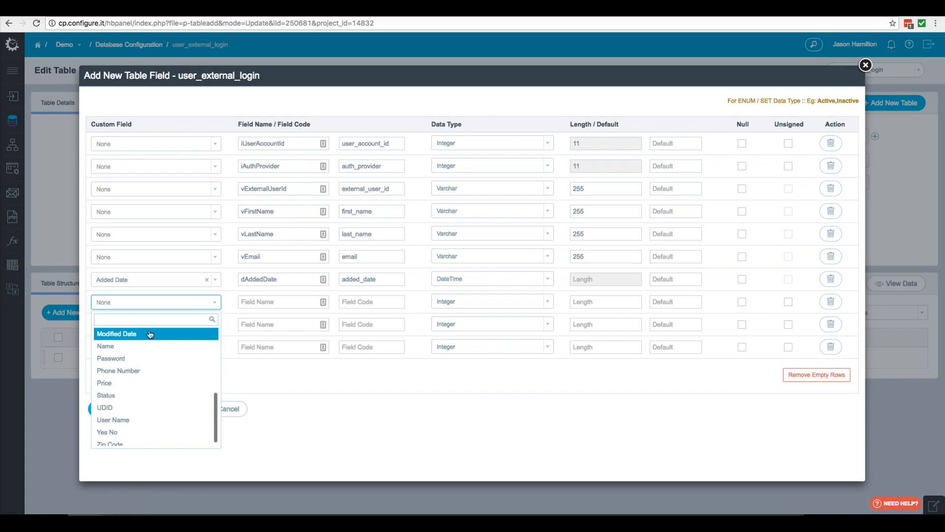
pyautogui.click(197, 329)
pyautogui.click(217, 328)
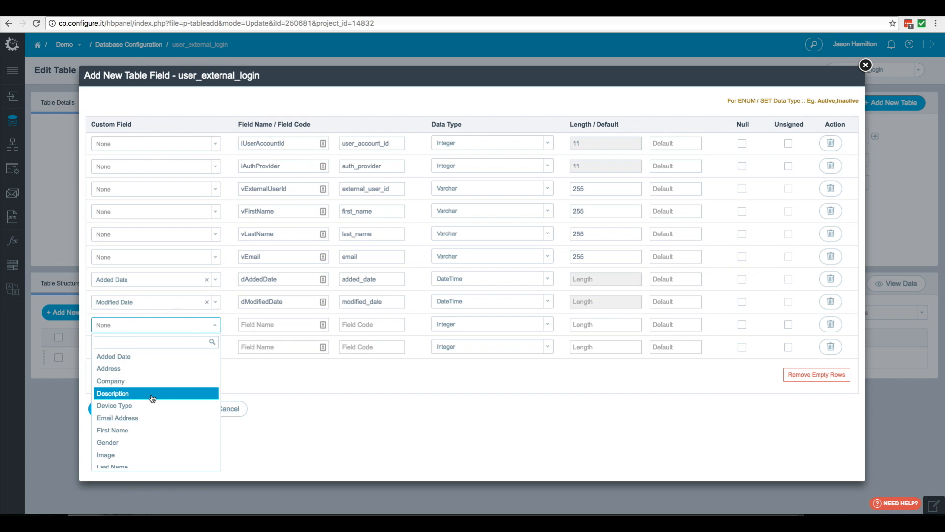
pyautogui.scroll(-5, 152, 398)
pyautogui.scroll(1, 153, 399)
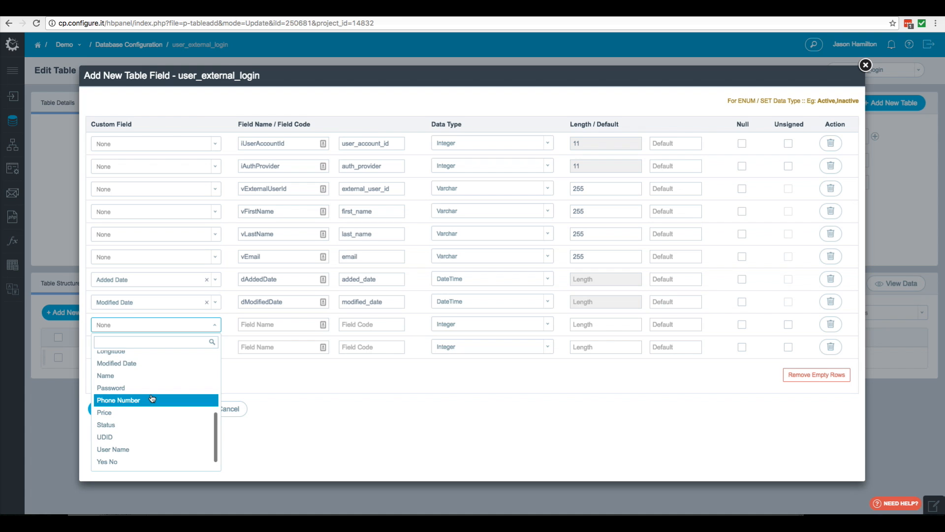
pyautogui.click(129, 430)
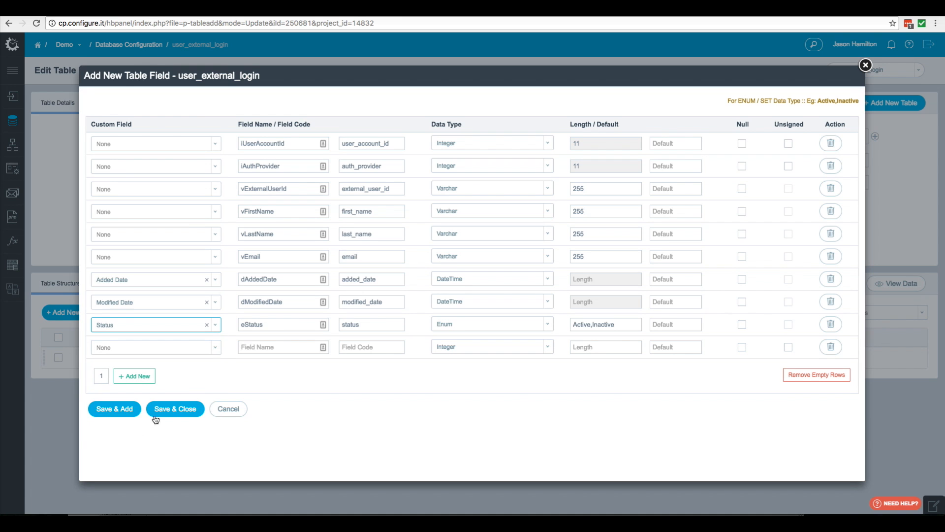
pyautogui.click(809, 376)
pyautogui.click(172, 387)
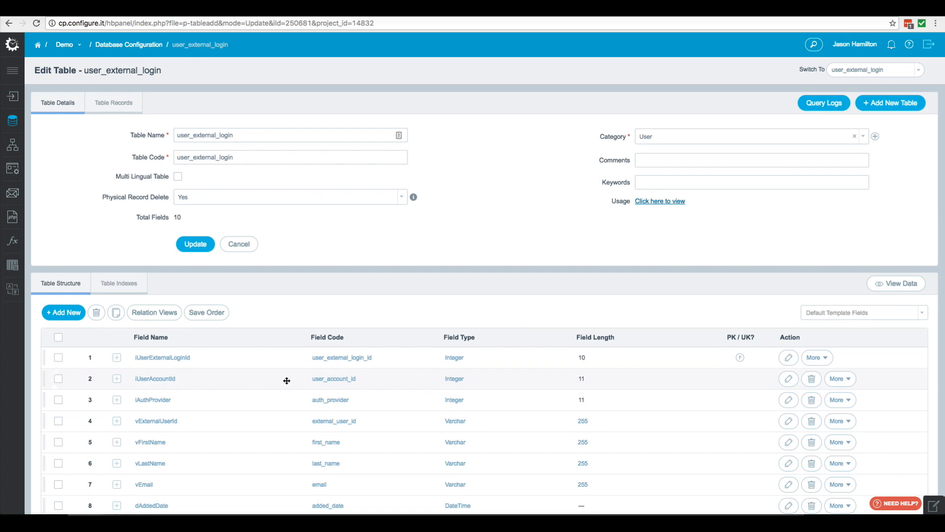
# Relate iUserAccountId to user_account's id and iAuthProvider to iExternalAuthProviderId, then save.
pyautogui.scroll(-1, 248, 385)
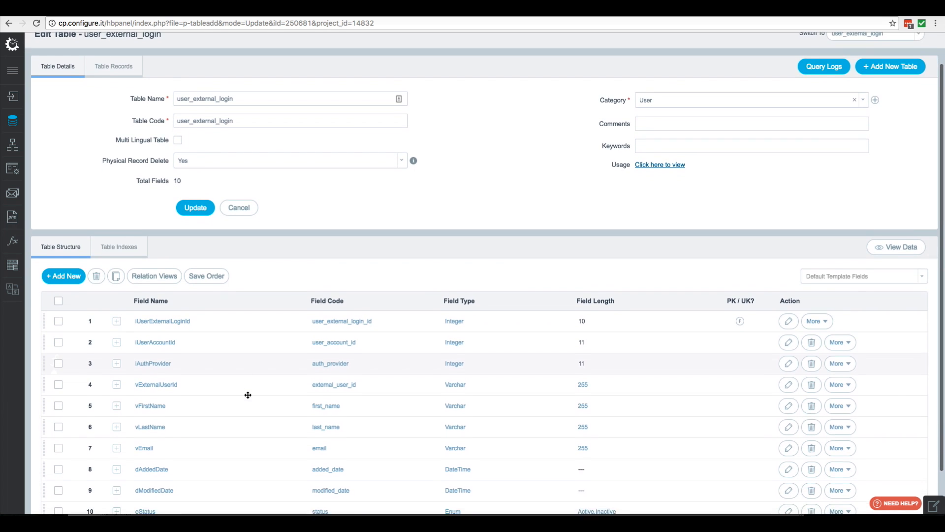
pyautogui.click(159, 275)
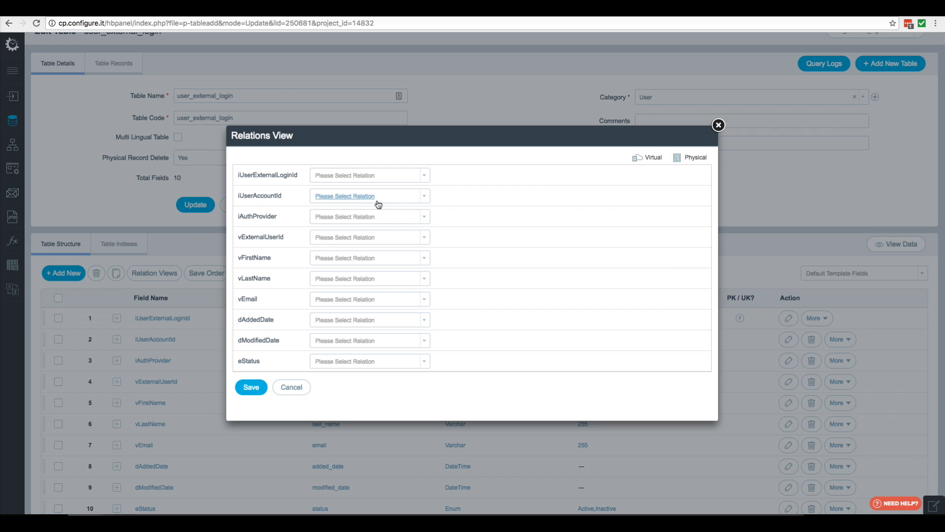
pyautogui.click(423, 197)
pyautogui.scroll(-10, 384, 310)
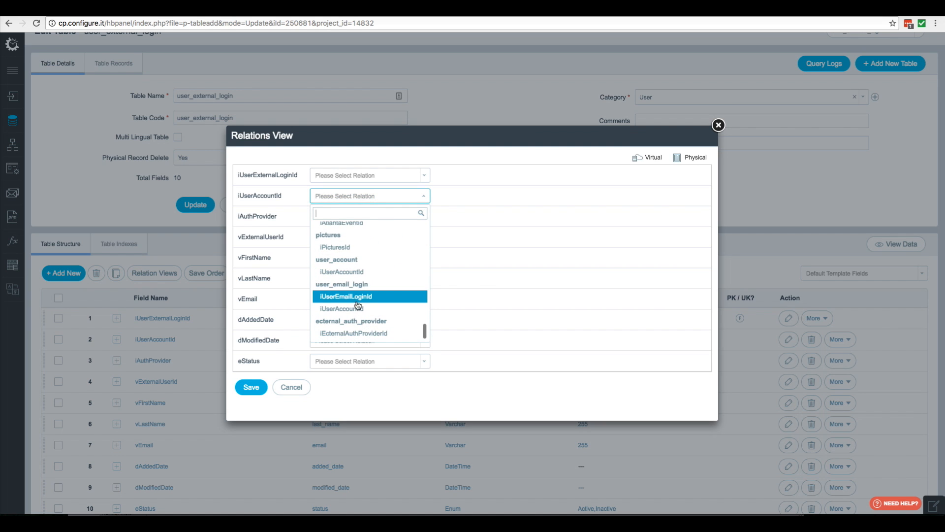
pyautogui.click(357, 273)
pyautogui.click(424, 218)
pyautogui.scroll(-10, 367, 300)
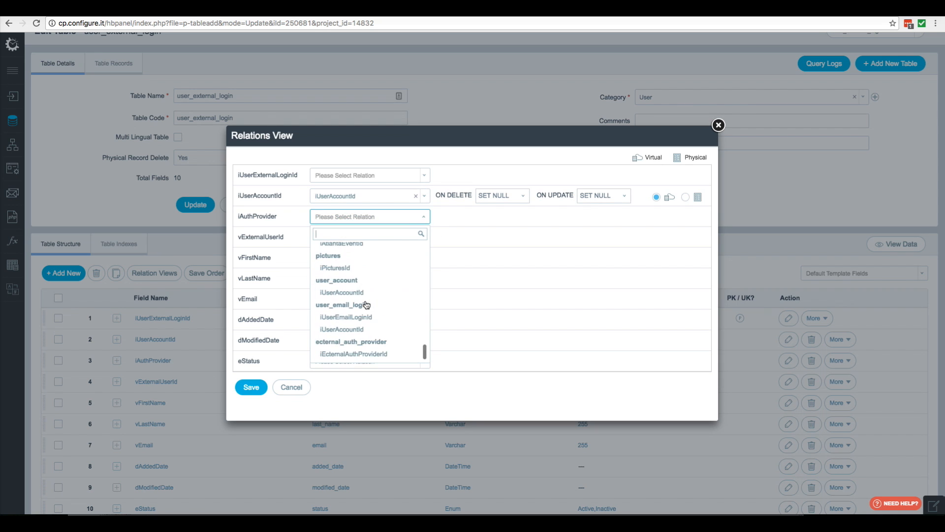
pyautogui.click(366, 357)
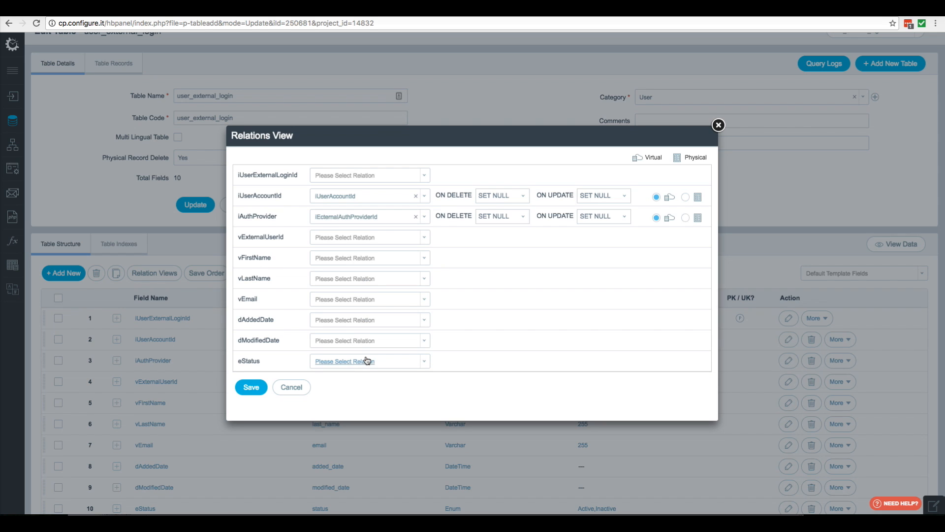
pyautogui.click(249, 388)
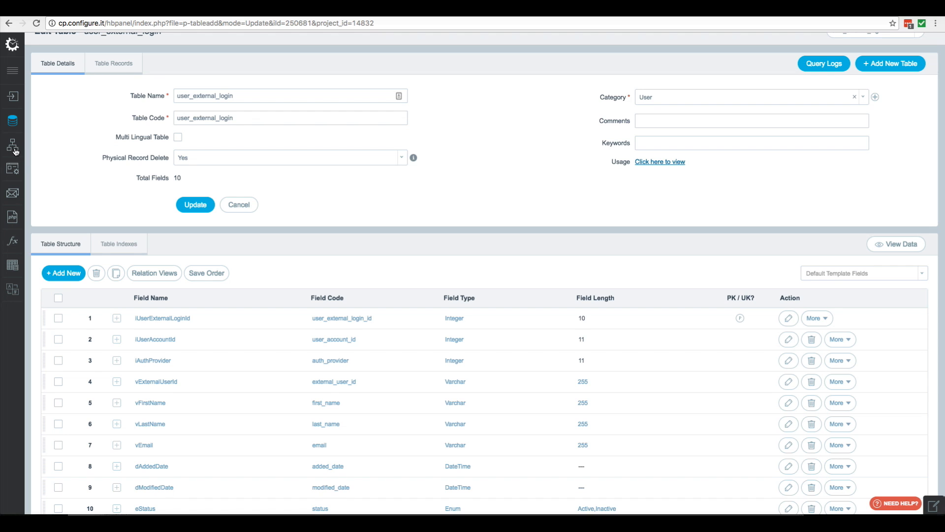
# Start a new MySQL API named user_email_registration in the User category.
pyautogui.moveTo(15, 147)
pyautogui.click(82, 145)
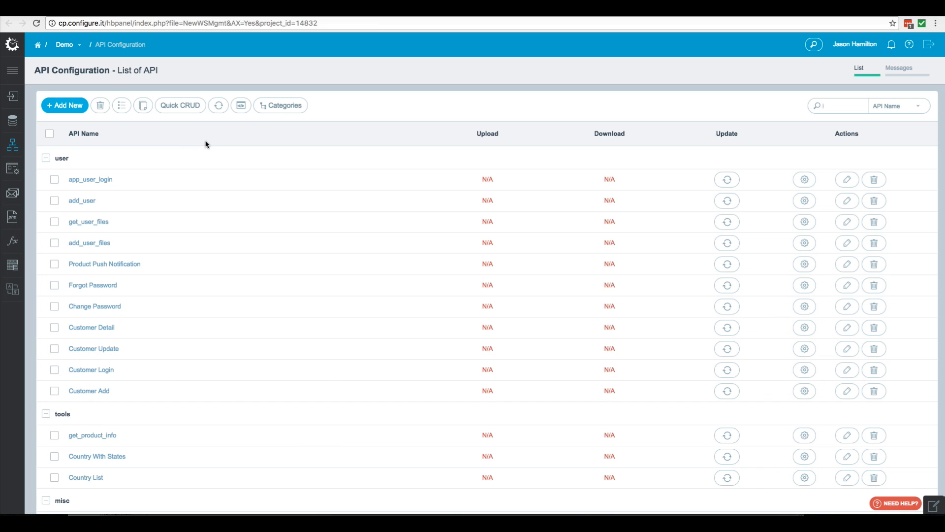
pyautogui.click(65, 106)
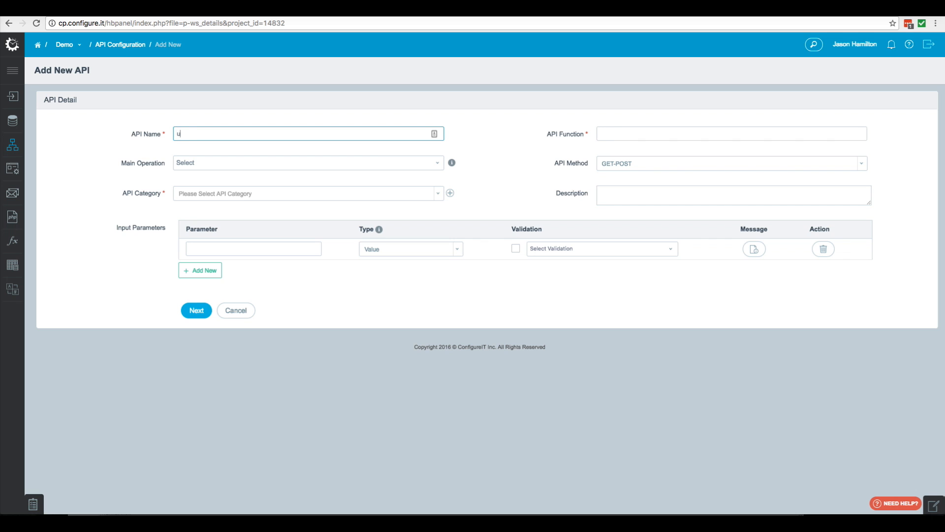
pyautogui.write('user_email_registration')
pyautogui.click(224, 194)
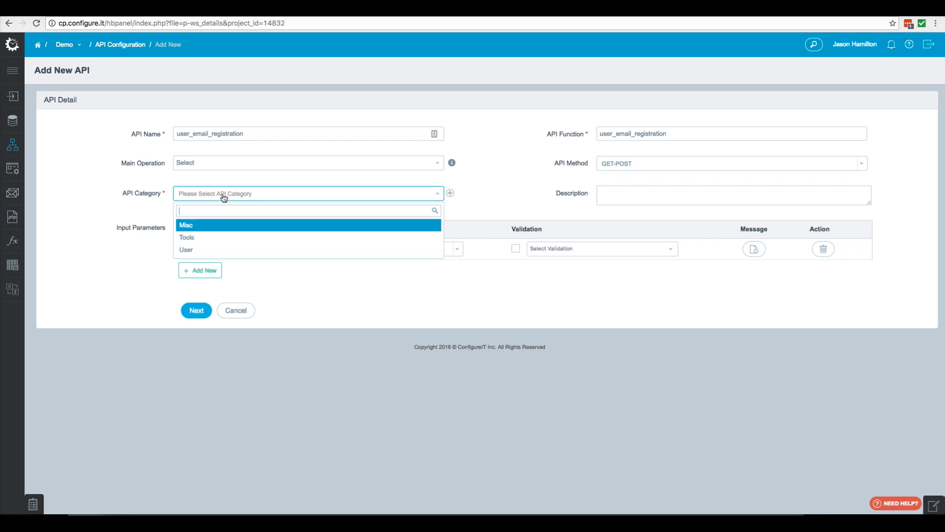
pyautogui.click(207, 249)
# Add required first_name and last_name input parameters.
pyautogui.click(200, 249)
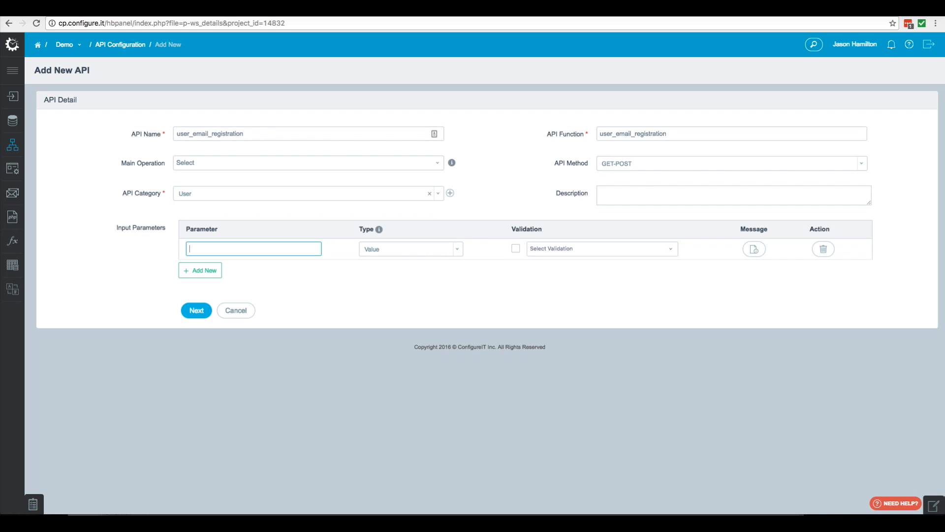
pyautogui.write('first_name')
pyautogui.click(515, 247)
pyautogui.click(200, 270)
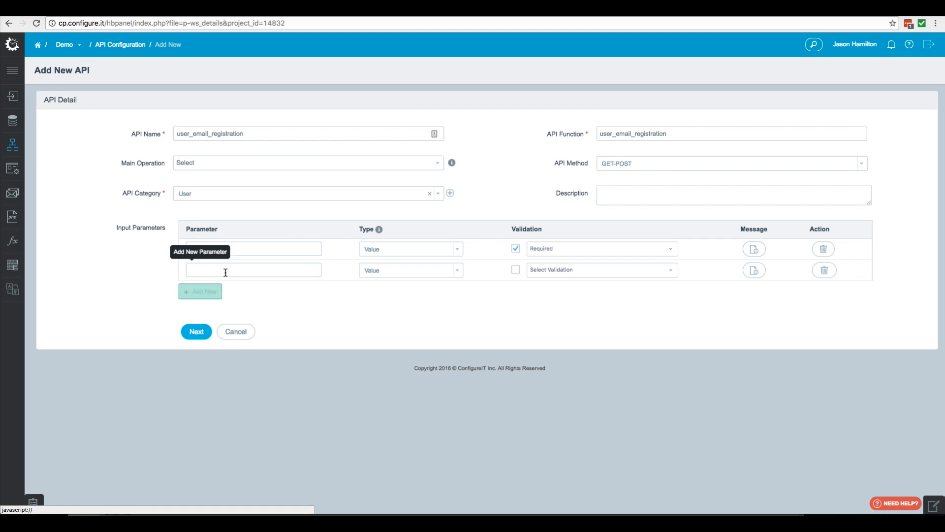
pyautogui.click(206, 270)
pyautogui.write('last_na')
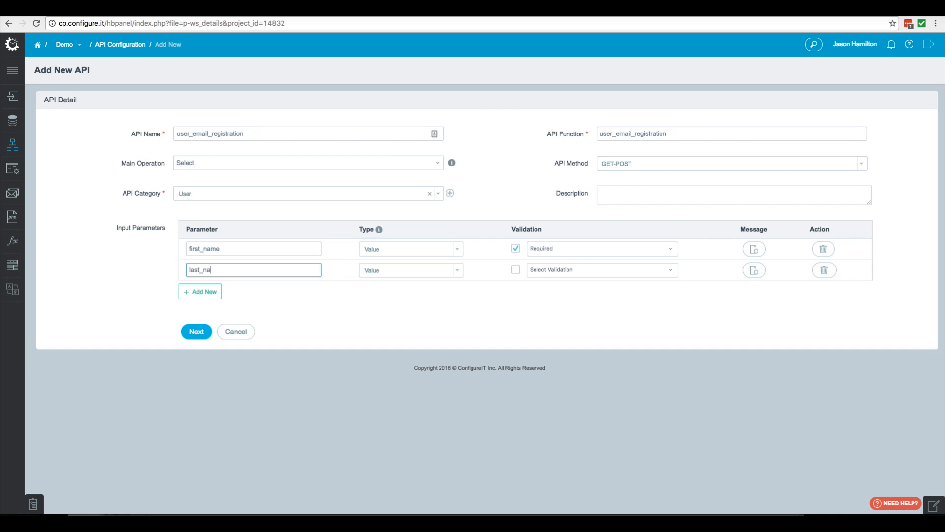
pyautogui.write('me')
pyautogui.click(198, 291)
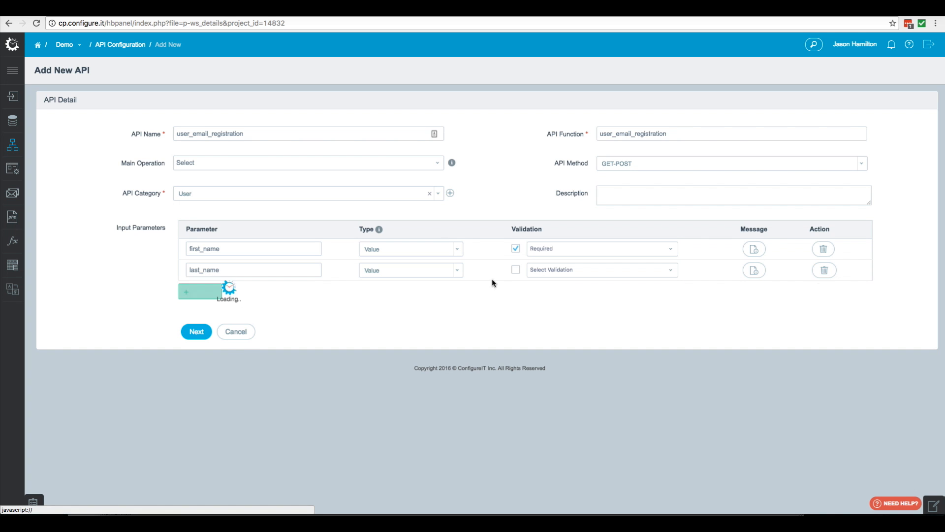
pyautogui.click(516, 269)
# Add a required email parameter with Email validation and a required password parameter, then continue.
pyautogui.click(231, 291)
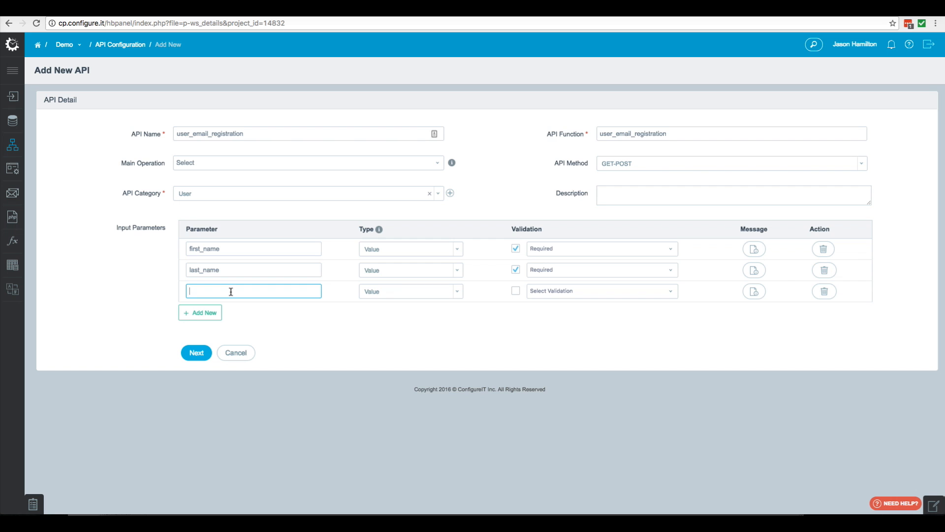
pyautogui.write('email')
pyautogui.click(515, 293)
pyautogui.click(609, 291)
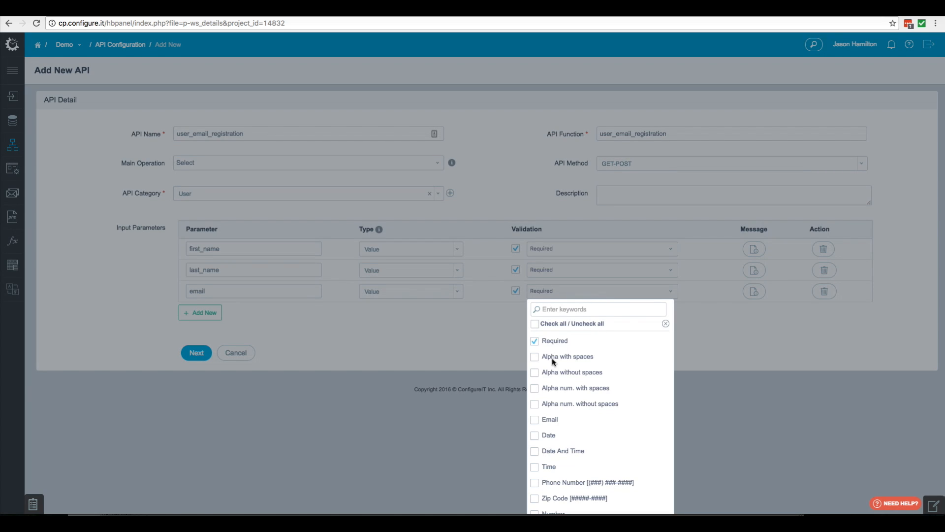
pyautogui.click(536, 415)
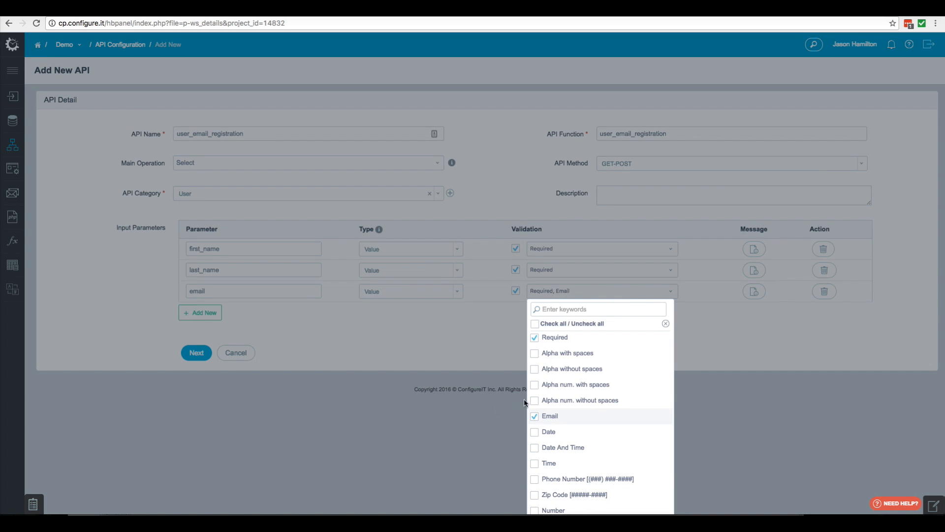
pyautogui.click(330, 326)
pyautogui.click(210, 312)
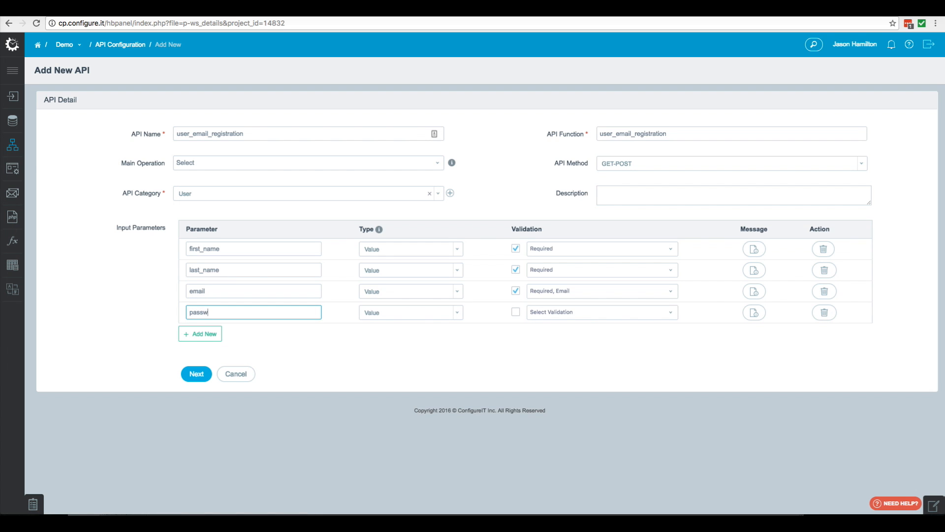
pyautogui.click(515, 312)
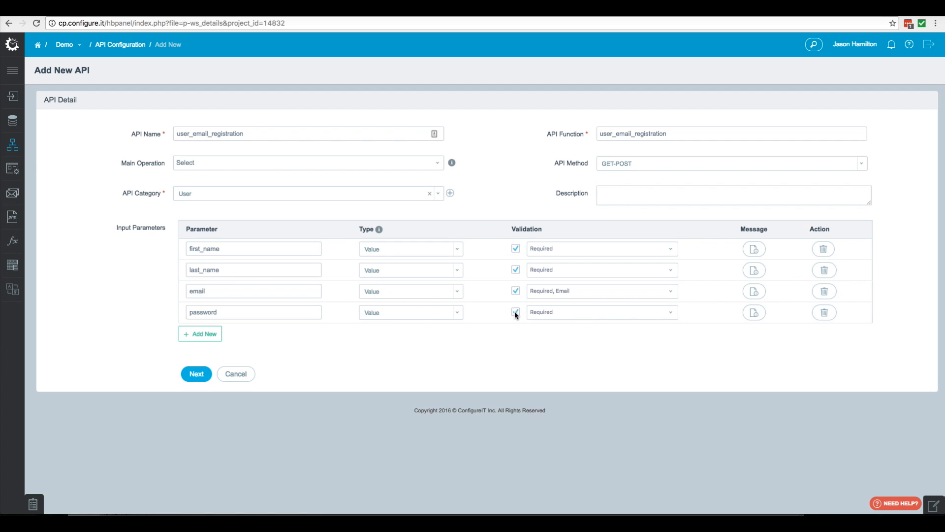
pyautogui.click(196, 374)
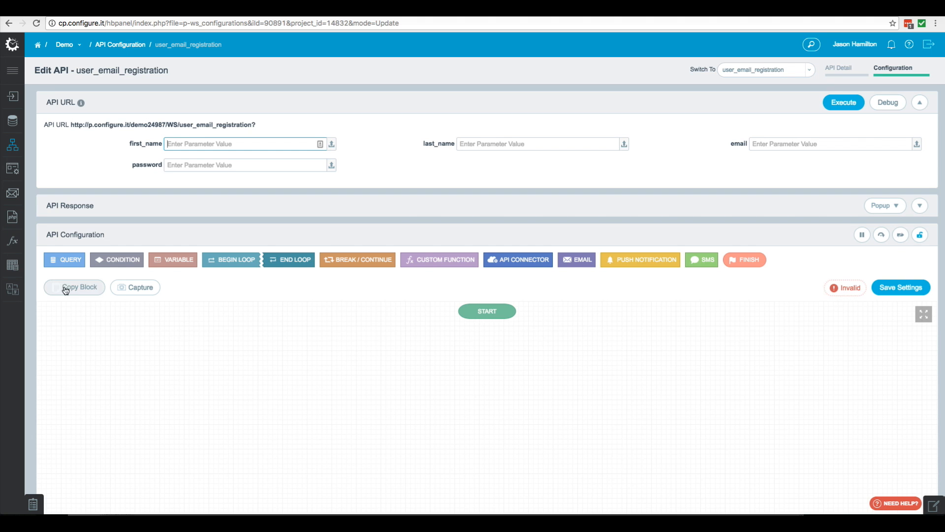
# Add a query on the user_email_login table returning iUserAccountId.
pyautogui.click(67, 262)
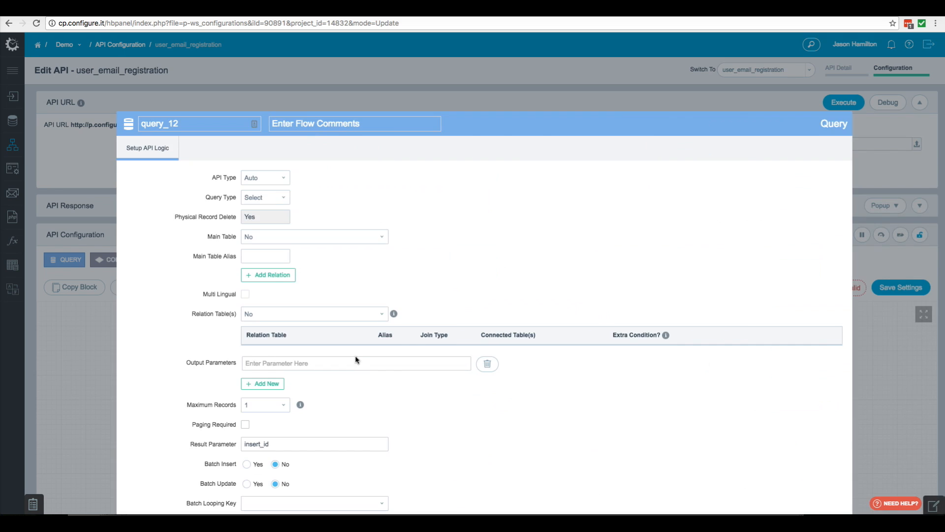
pyautogui.click(281, 237)
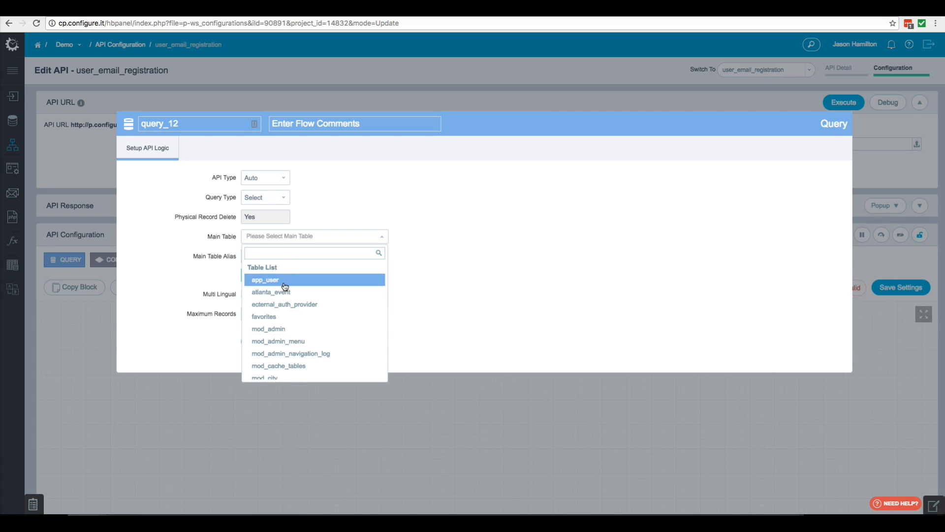
pyautogui.scroll(-8, 288, 291)
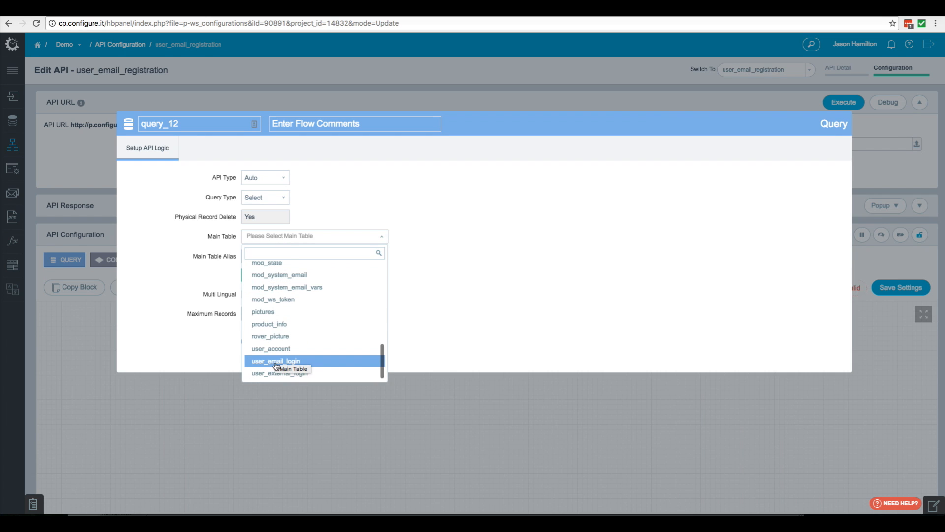
pyautogui.click(258, 362)
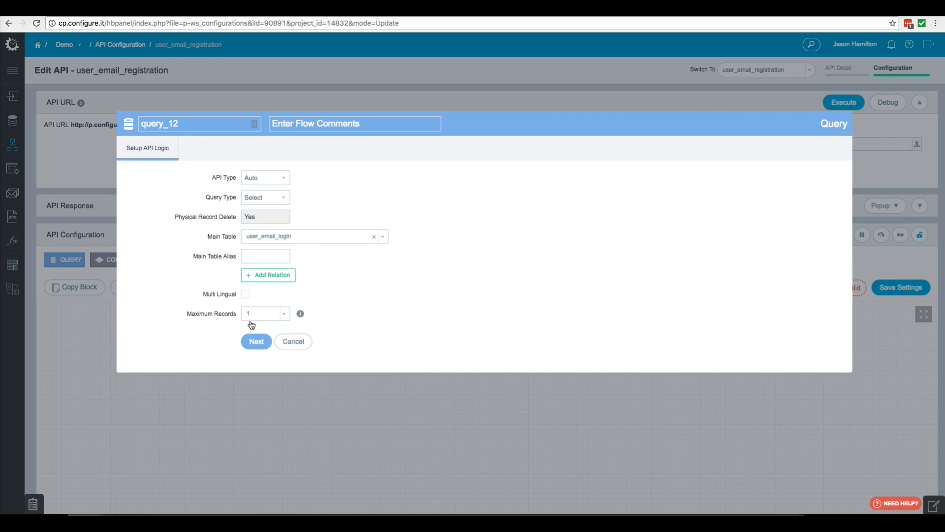
pyautogui.click(257, 340)
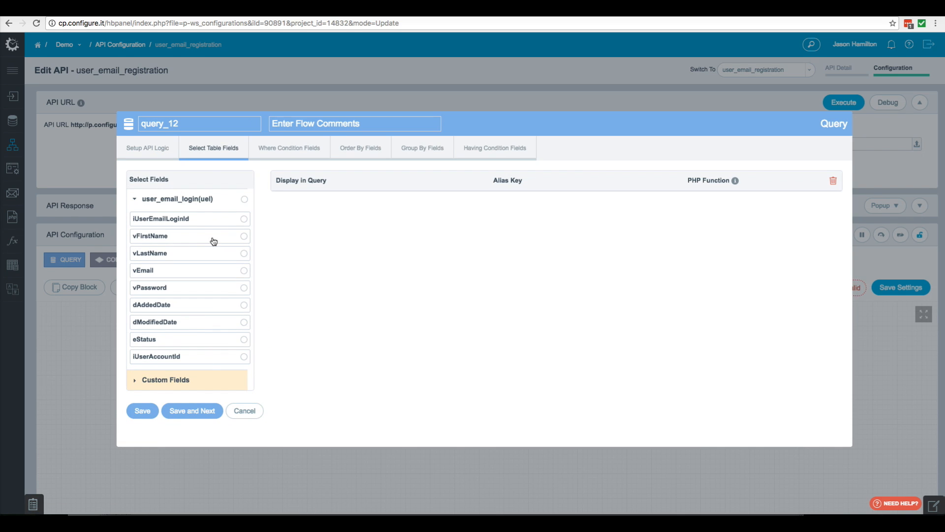
pyautogui.click(206, 358)
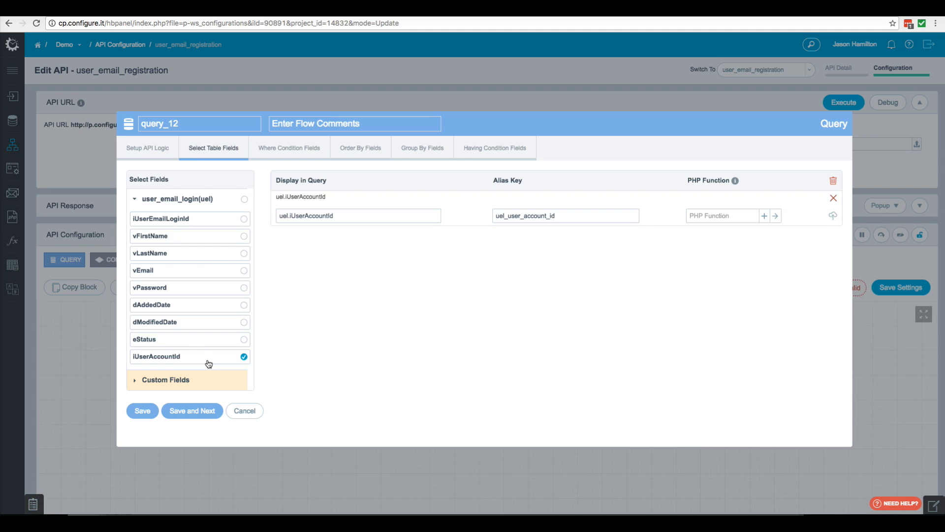
pyautogui.click(197, 410)
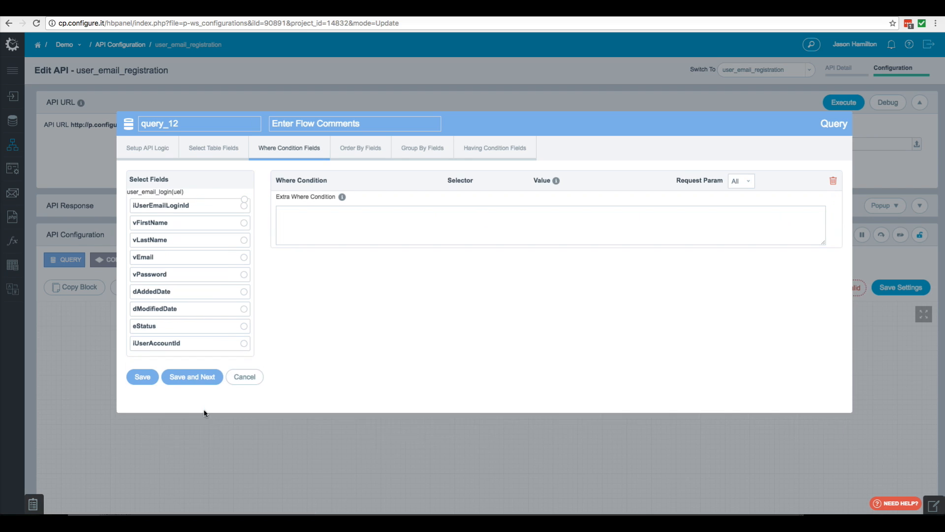
# Filter on vEmail equal to the email request param, name it 'Check Email Table', and save.
pyautogui.click(190, 271)
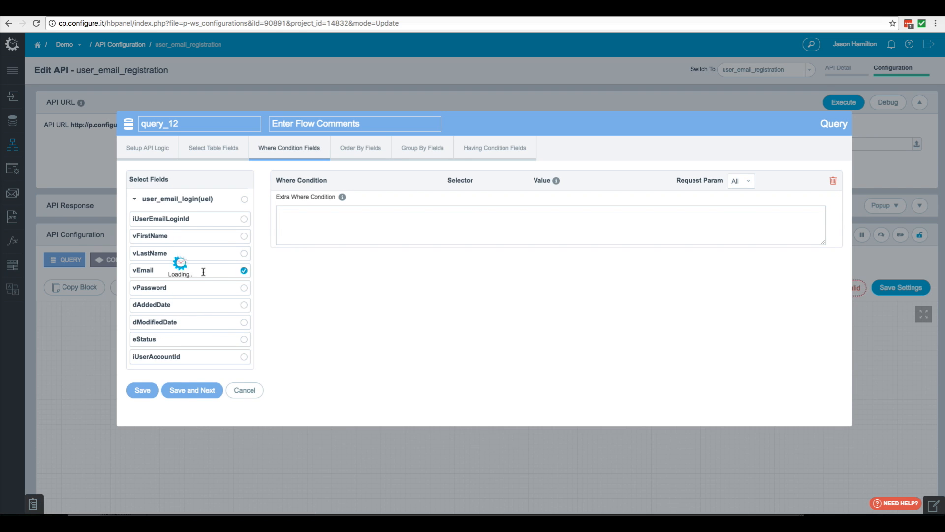
pyautogui.click(731, 219)
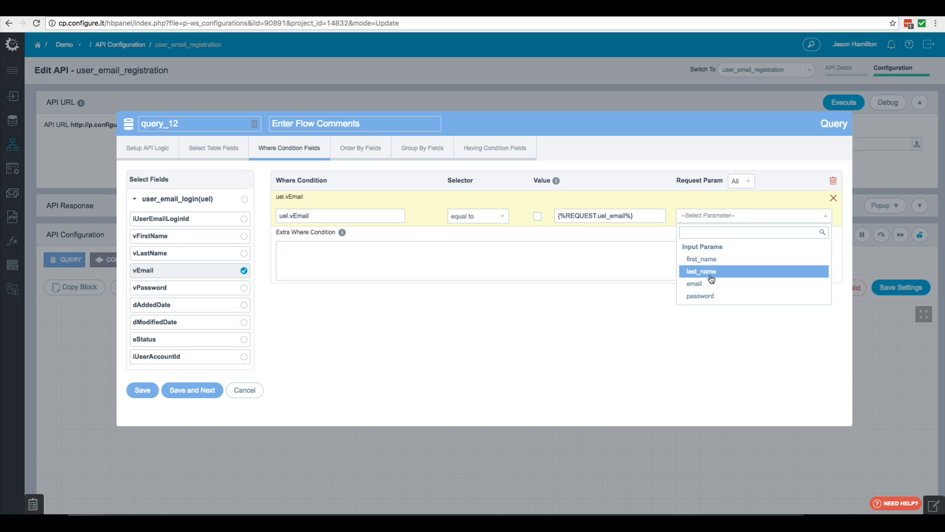
pyautogui.click(703, 283)
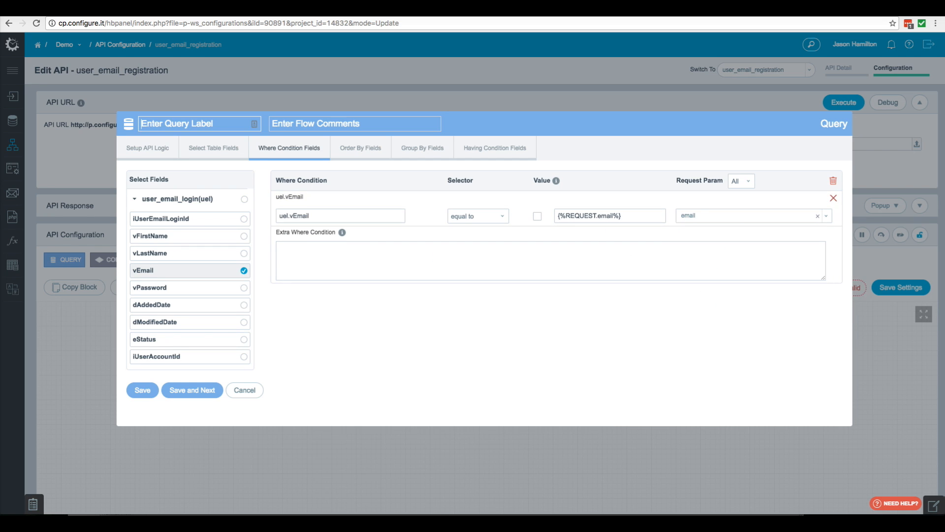
pyautogui.write('Check ')
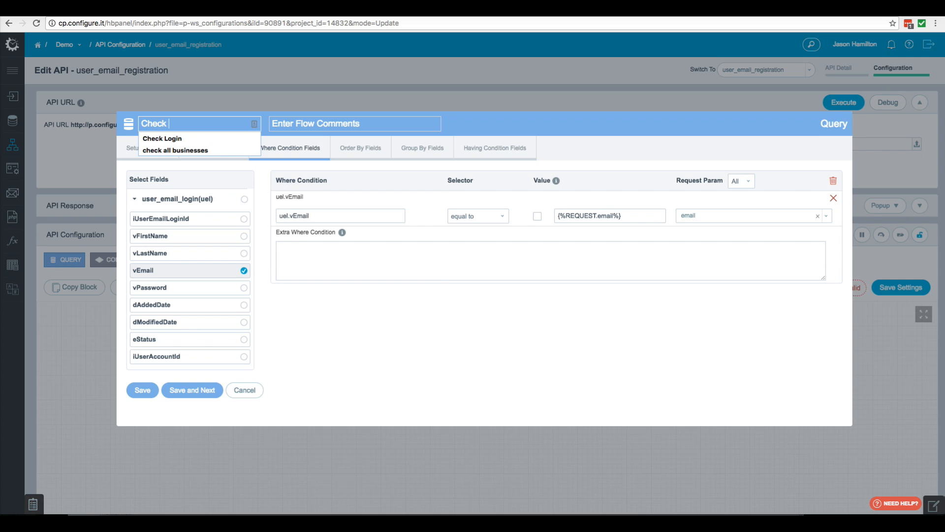
pyautogui.write('Email Table')
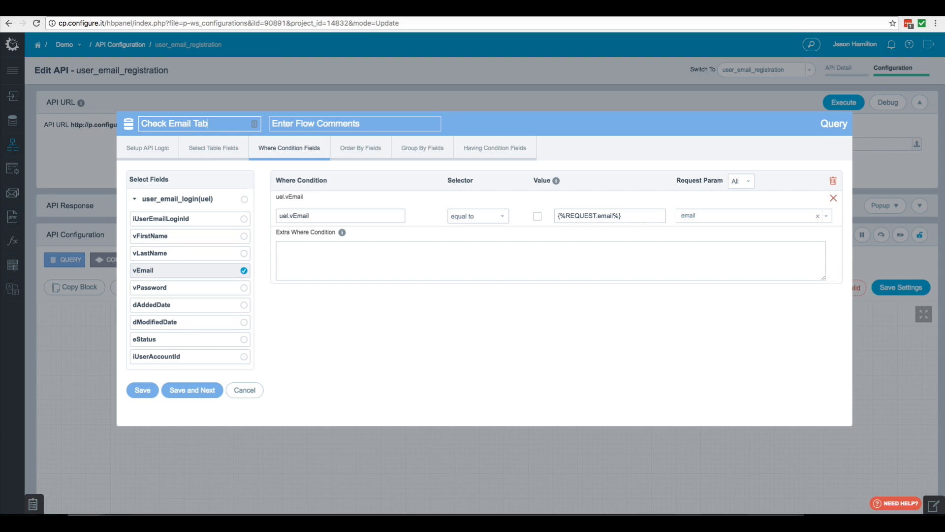
pyautogui.click(142, 390)
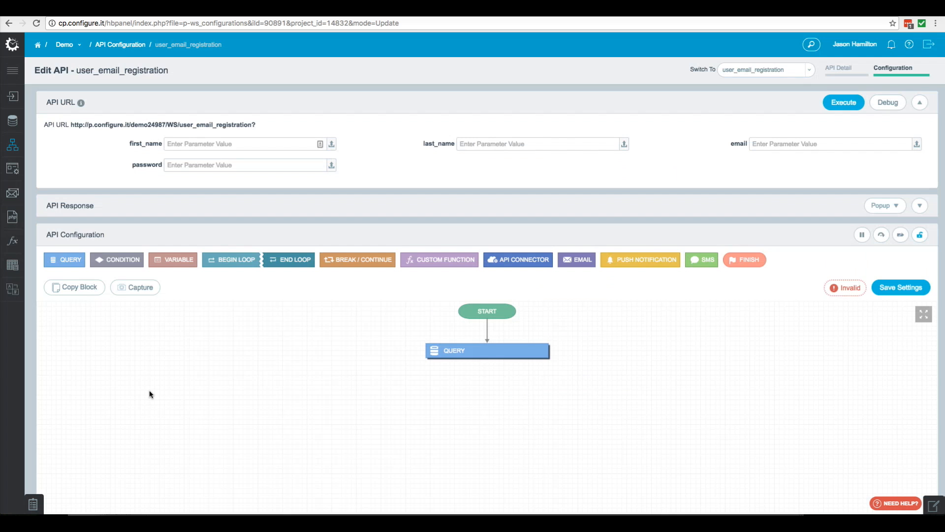
# Add condition 'Email Exists?' comparing the check_email_table flow result to Success, and save.
pyautogui.scroll(-3, 169, 288)
pyautogui.click(119, 192)
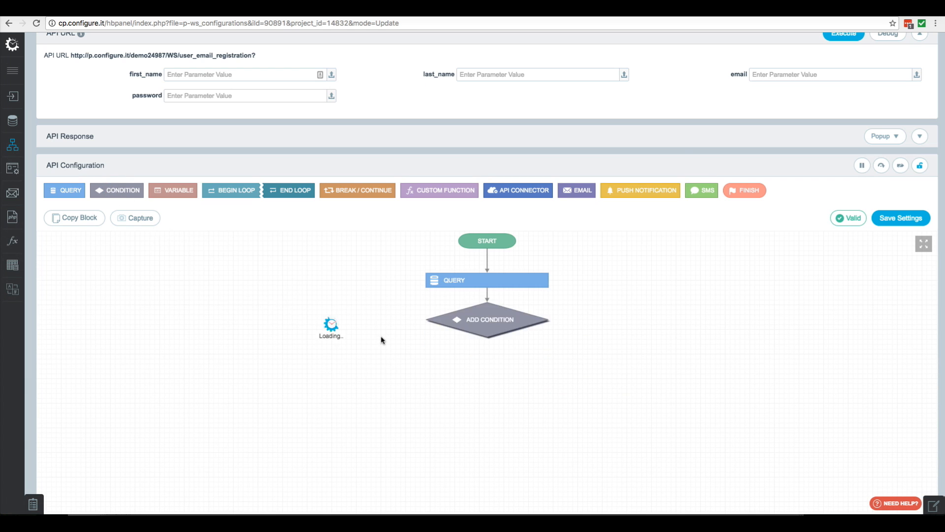
pyautogui.click(215, 198)
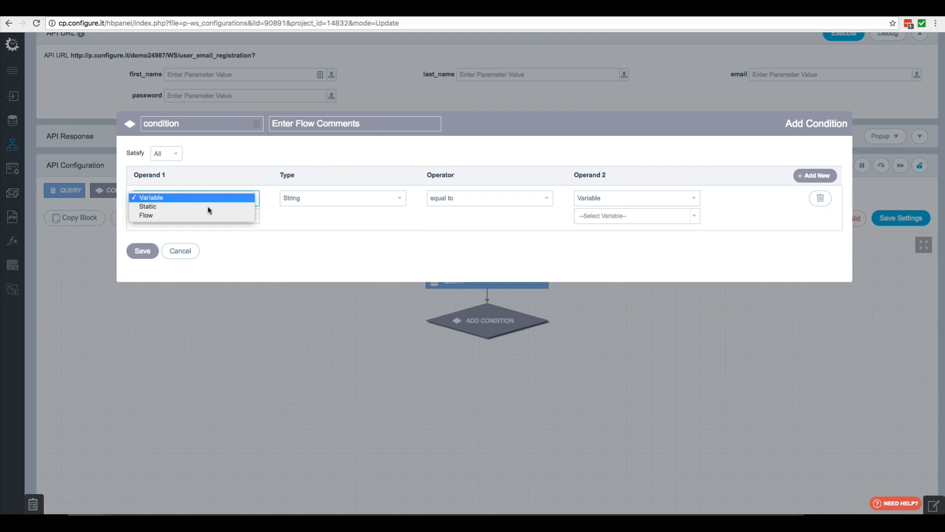
pyautogui.click(196, 215)
pyautogui.click(193, 219)
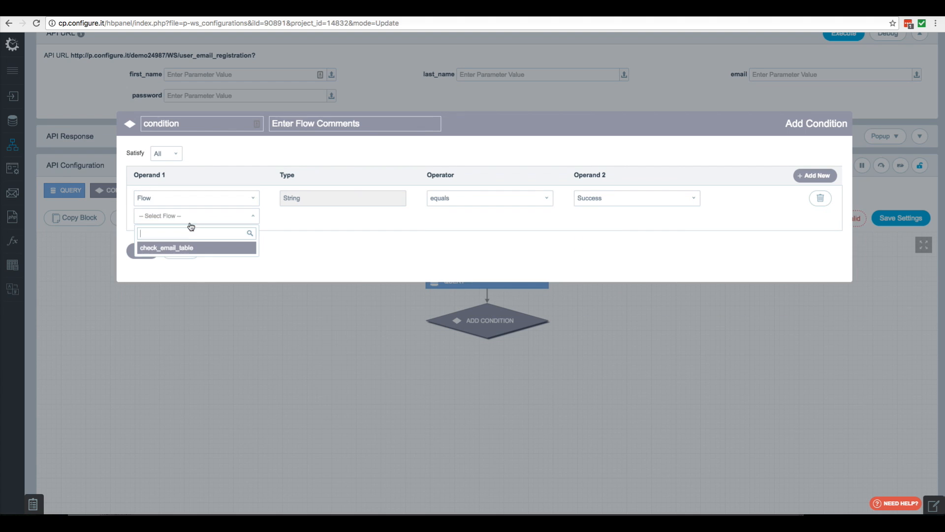
pyautogui.click(187, 249)
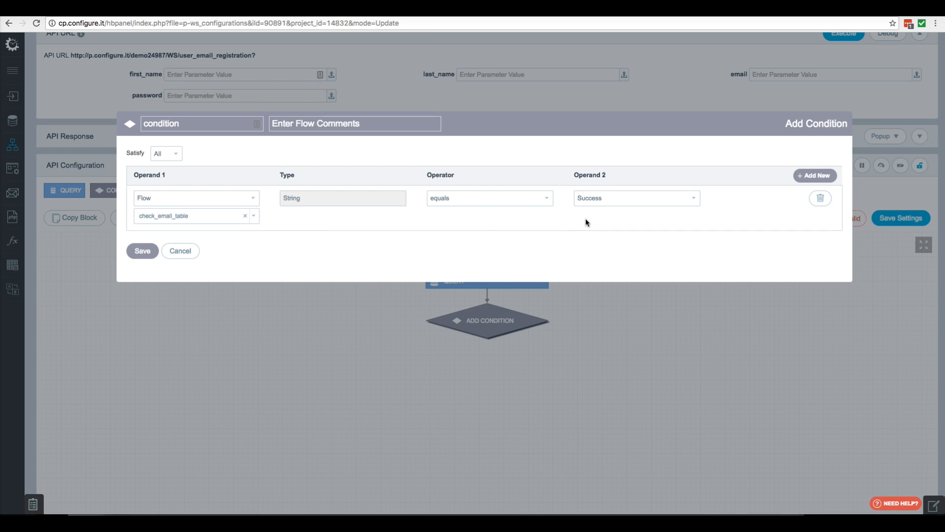
pyautogui.doubleClick(182, 123)
pyautogui.write('Email Exists')
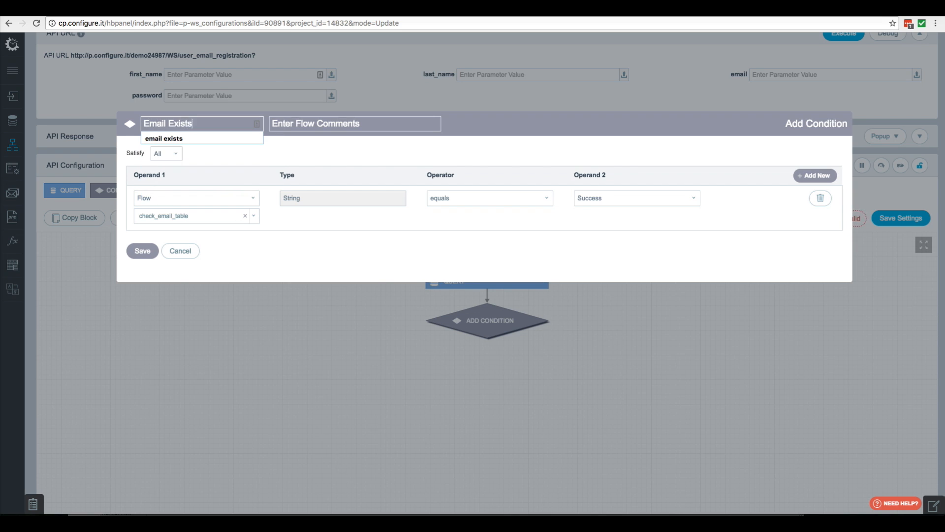
pyautogui.write('?')
pyautogui.click(147, 251)
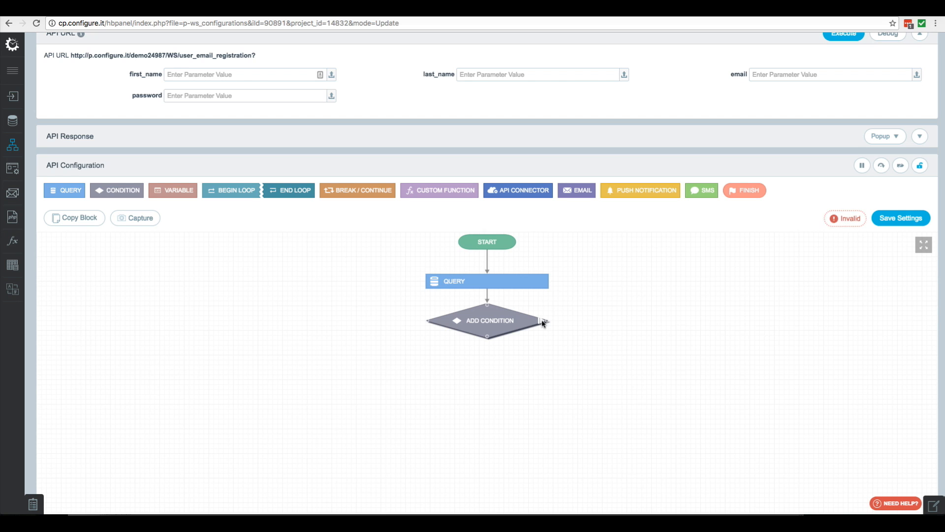
# Insert a Finish block right of the condition, dropping check_email_table fields and setting Success 0.
pyautogui.click(540, 321)
pyautogui.moveTo(561, 354)
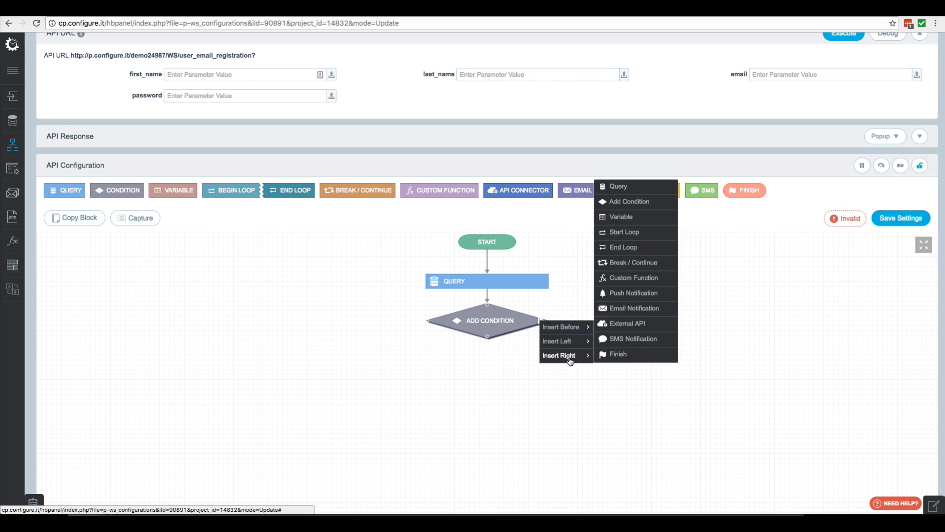
pyautogui.click(609, 354)
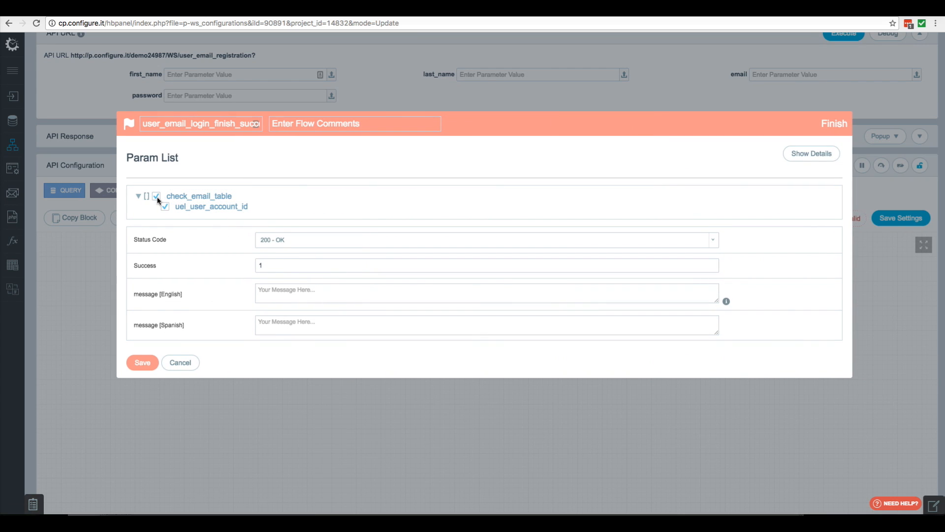
pyautogui.click(156, 196)
pyautogui.doubleClick(275, 267)
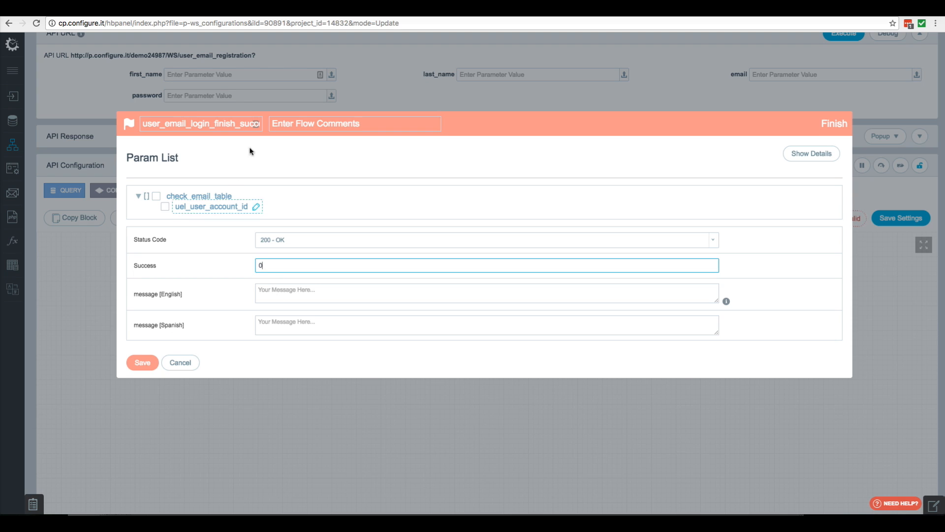
# Rename it user_email_login_finish_Failure and add the already-registered message in English and Spanish.
pyautogui.click(248, 124)
pyautogui.moveTo(242, 124); pyautogui.dragTo(300, 124)
pyautogui.write('Failure')
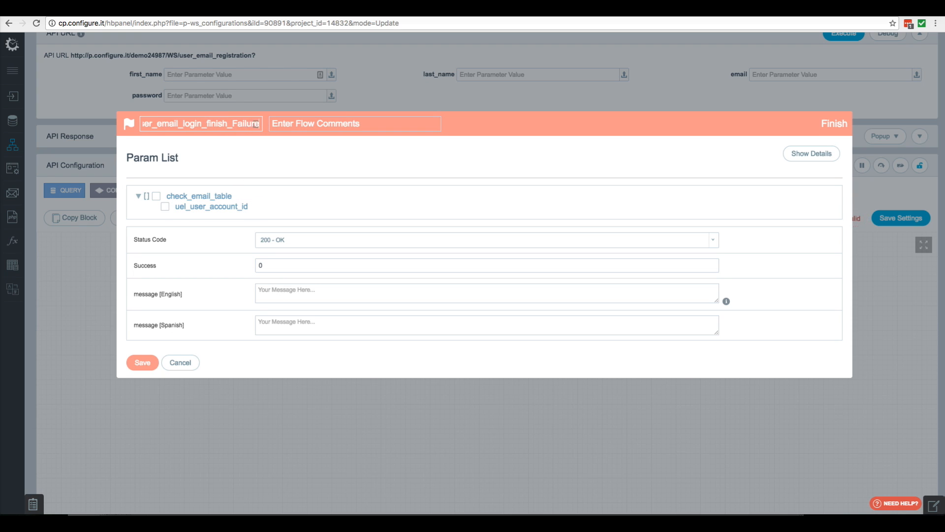
pyautogui.click(284, 289)
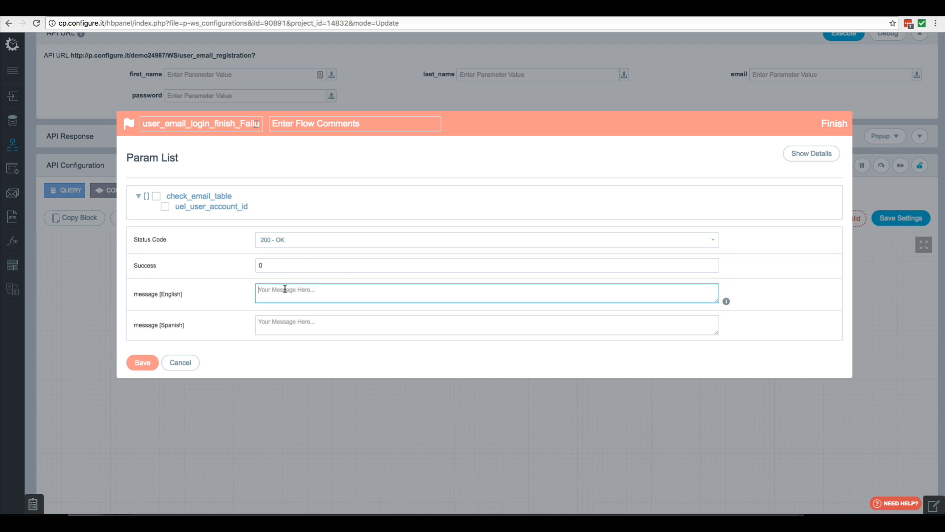
pyautogui.write('You')
pyautogui.click(143, 362)
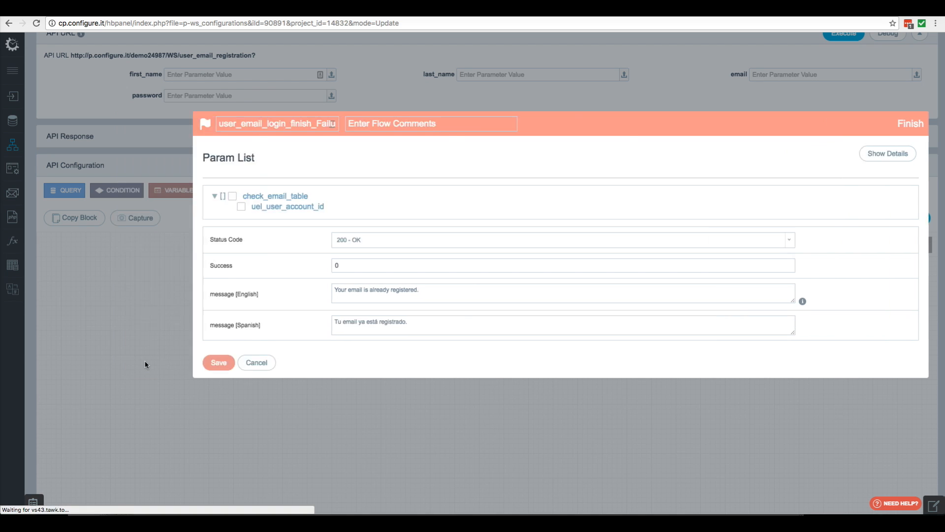
pyautogui.click(144, 362)
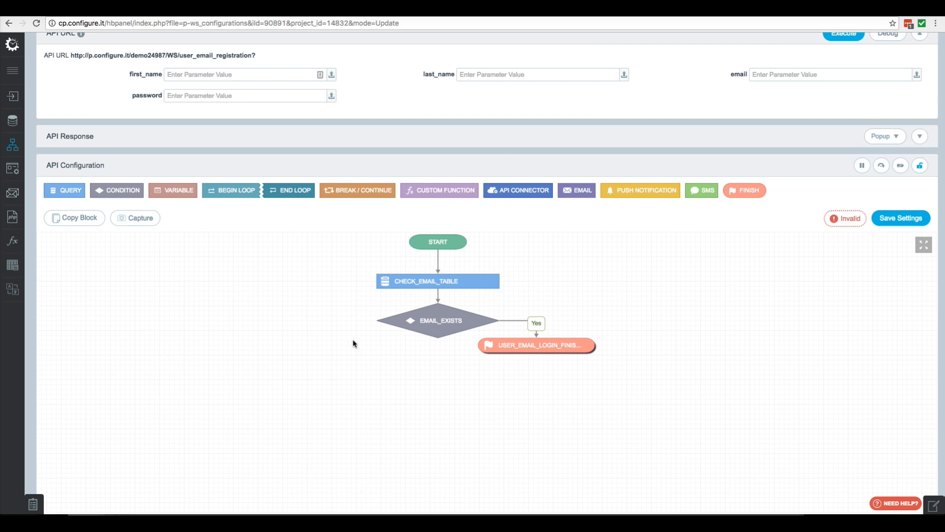
# Insert a query named check_external_table before the Email Exists condition.
pyautogui.rightClick(397, 325)
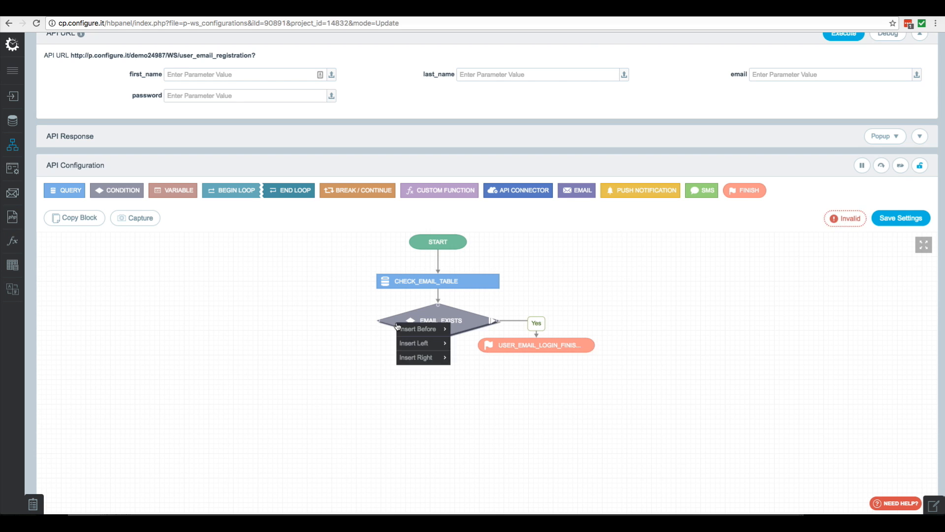
pyautogui.moveTo(418, 329)
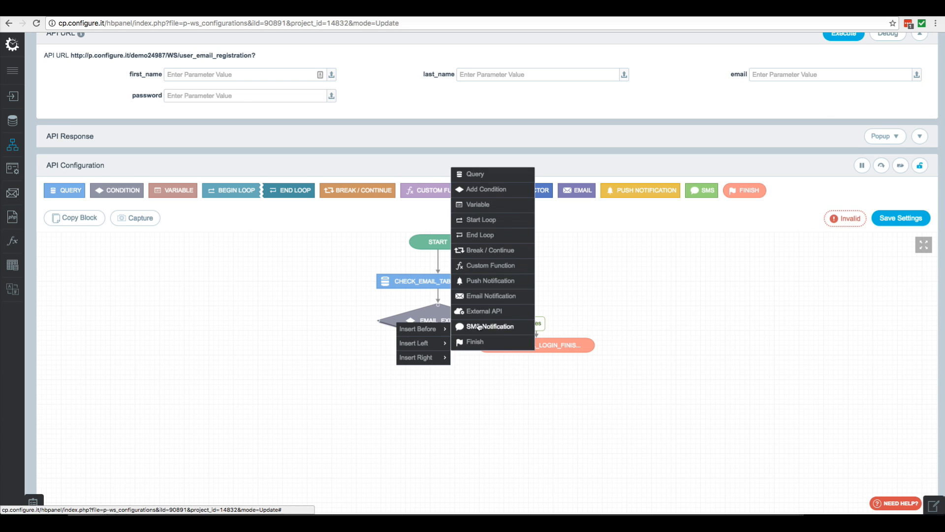
pyautogui.click(474, 174)
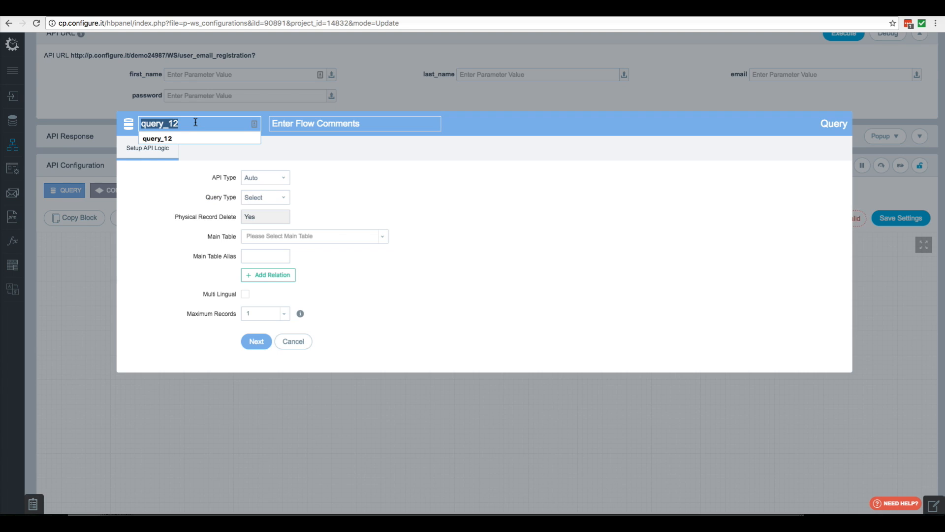
pyautogui.write('check_external')
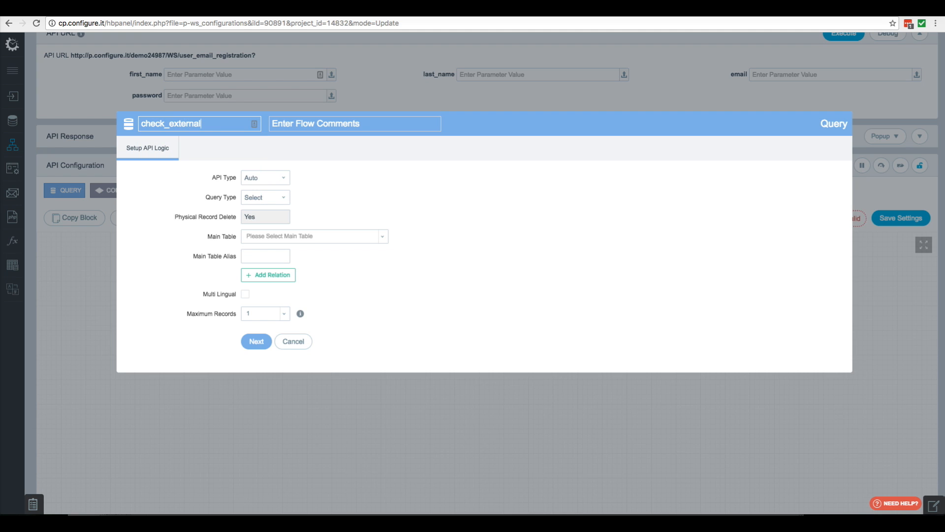
pyautogui.write('_table')
# Query the user_external_login table, returning iUserAccountId.
pyautogui.click(274, 236)
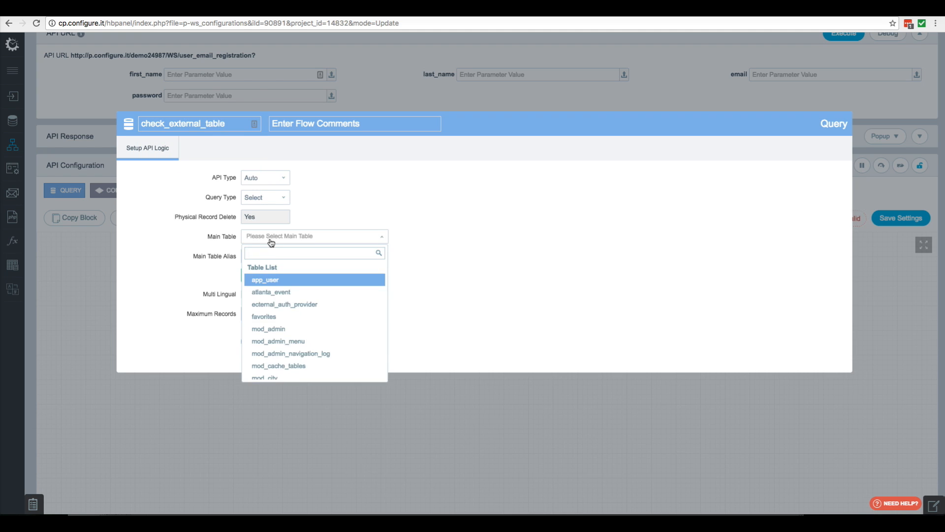
pyautogui.scroll(-5, 283, 330)
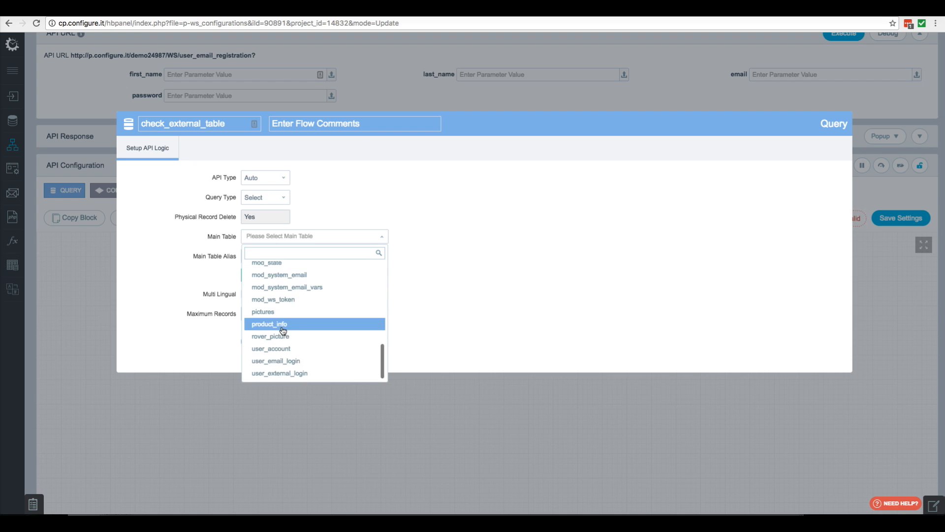
pyautogui.click(292, 373)
pyautogui.click(252, 339)
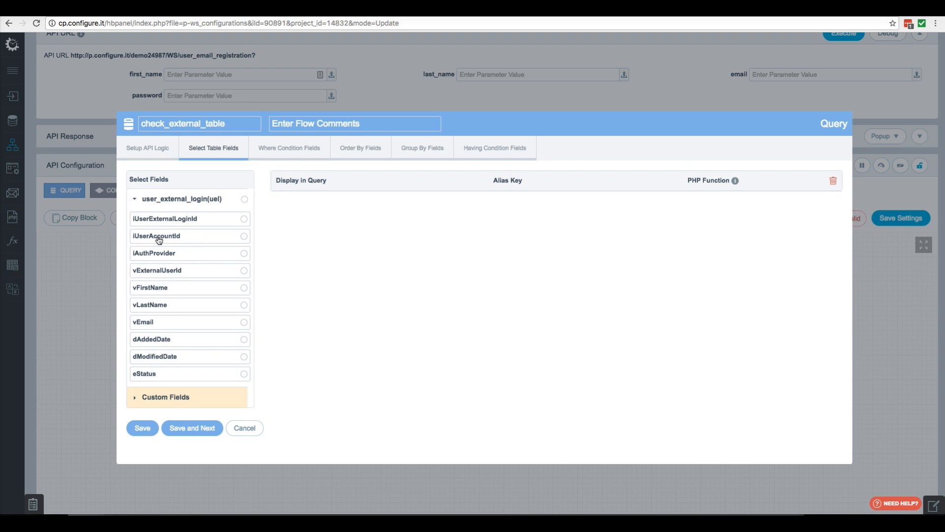
pyautogui.click(216, 237)
pyautogui.click(191, 427)
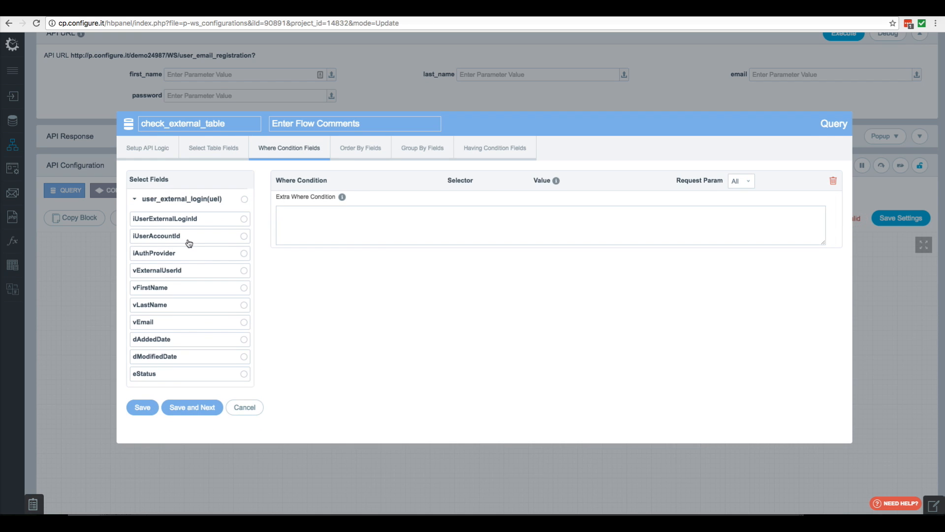
# Add a where condition matching vEmail to the email parameter and save the query.
pyautogui.click(183, 322)
pyautogui.click(709, 217)
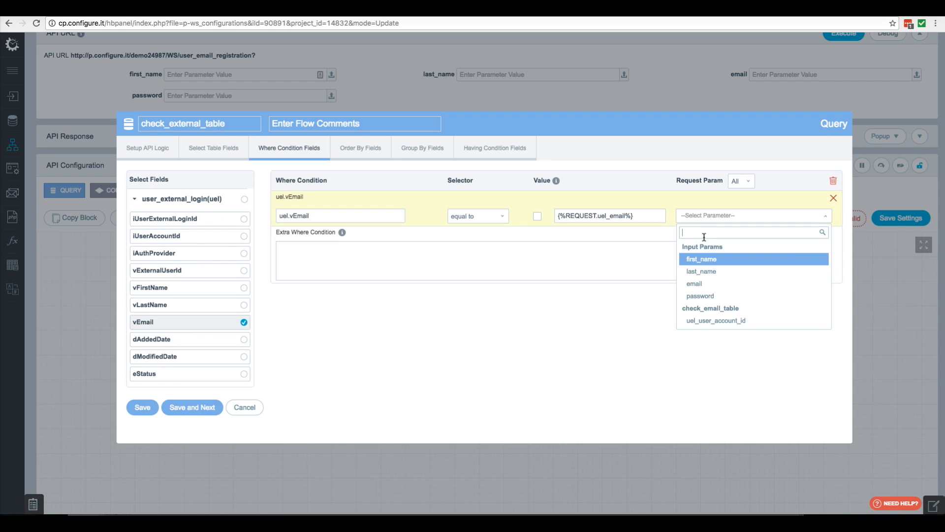
pyautogui.click(701, 290)
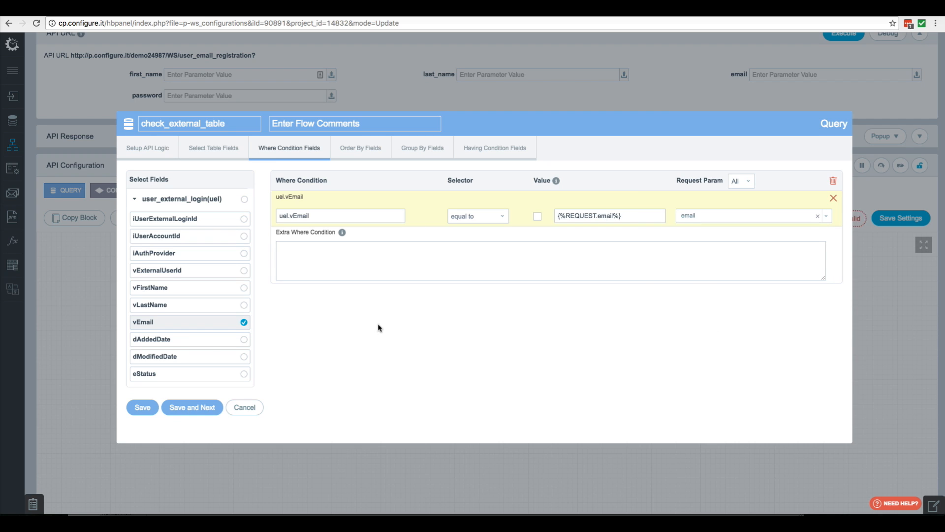
pyautogui.click(145, 408)
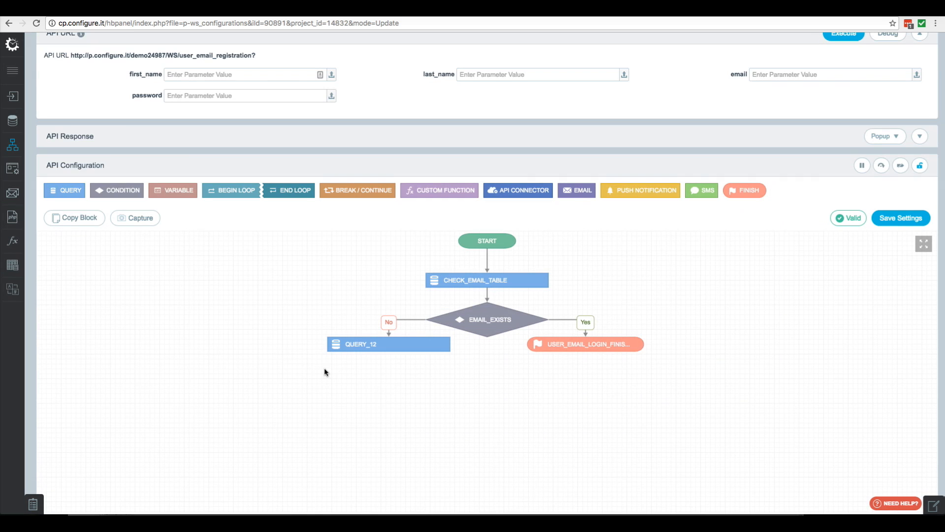
pyautogui.click(122, 192)
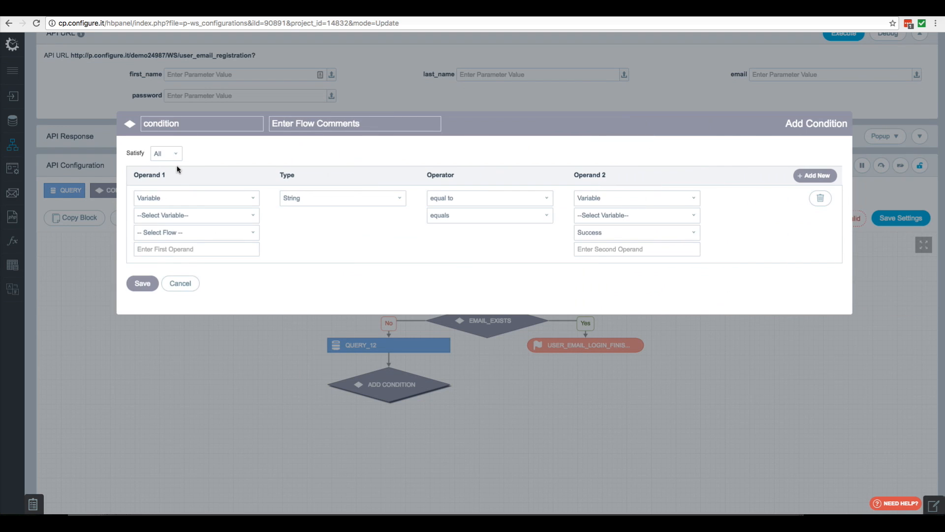
# Name the condition 'external email exists' and have it test whether the check_external_table flow equals Success.
pyautogui.doubleClick(177, 123)
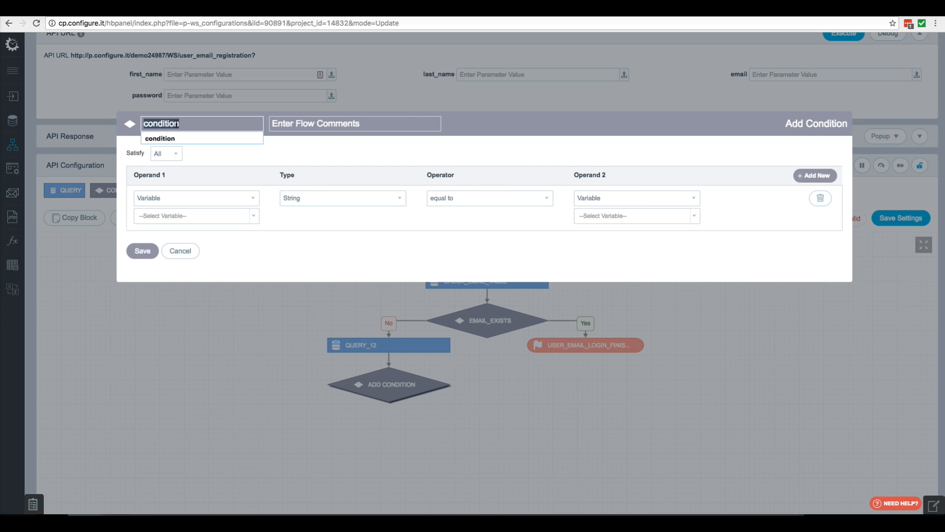
pyautogui.write('e')
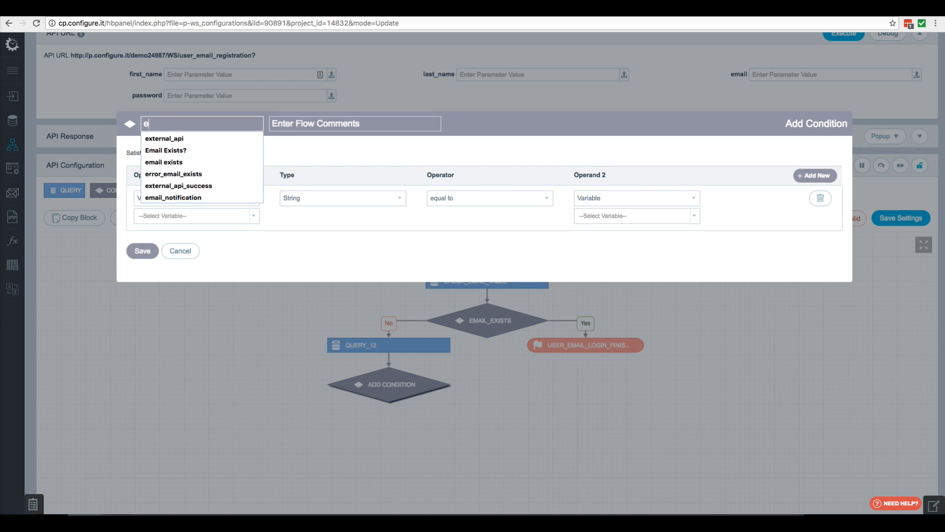
pyautogui.write('xternal email exists')
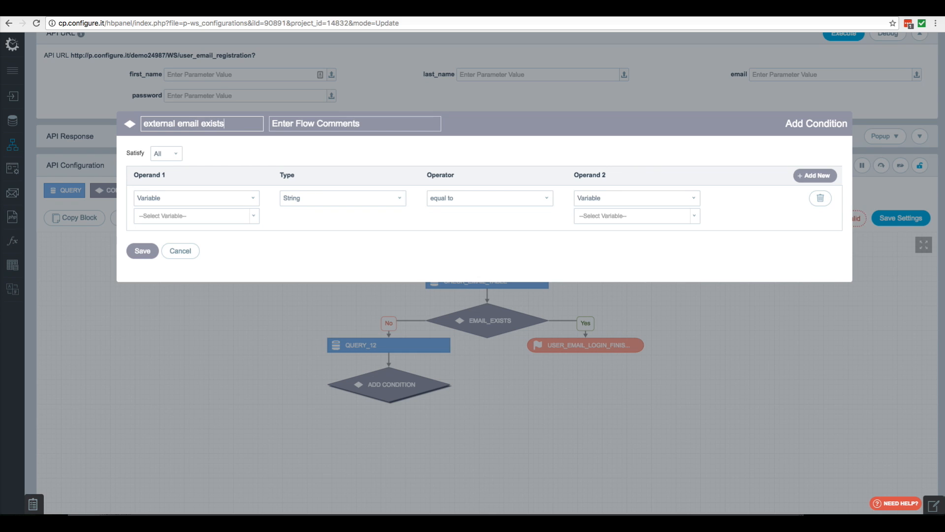
pyautogui.click(191, 199)
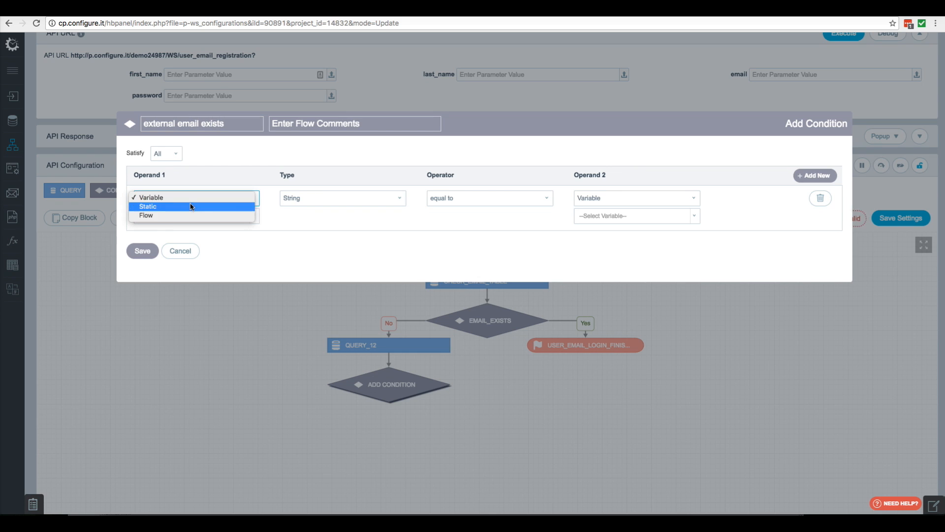
pyautogui.click(163, 215)
pyautogui.click(167, 217)
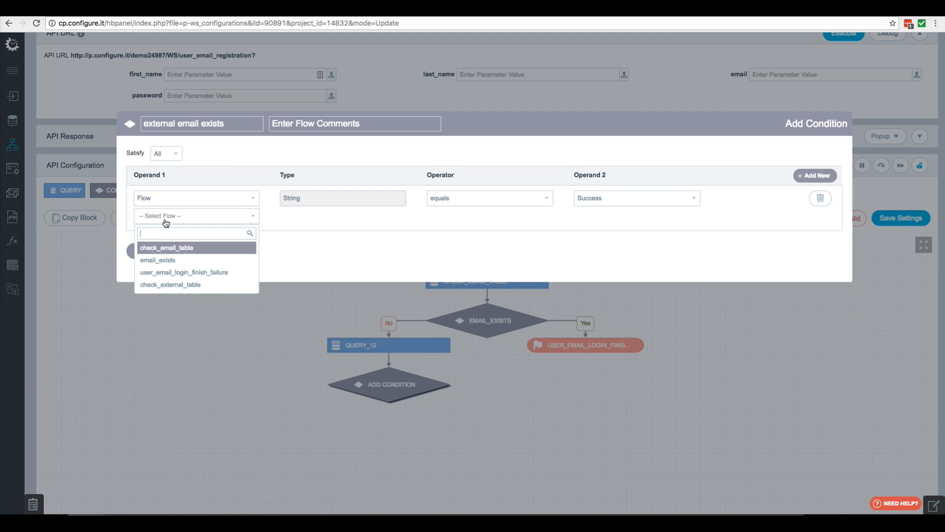
pyautogui.click(164, 289)
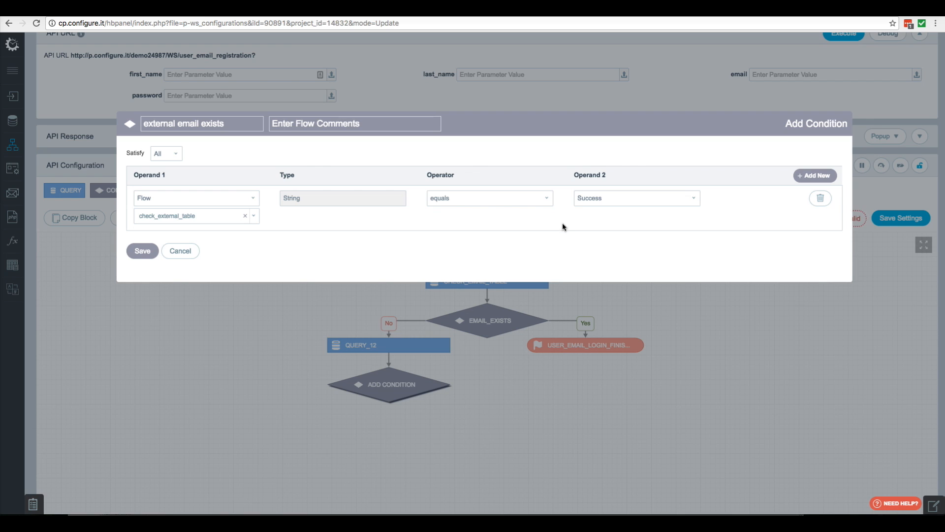
pyautogui.click(142, 251)
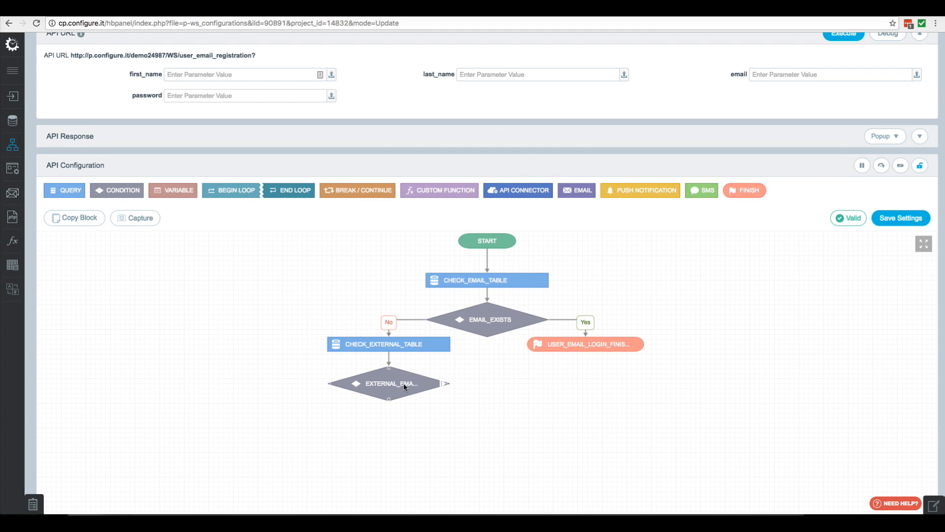
# Add a Finish block on the Yes side named user_email_login_finish_failure.
pyautogui.rightClick(409, 387)
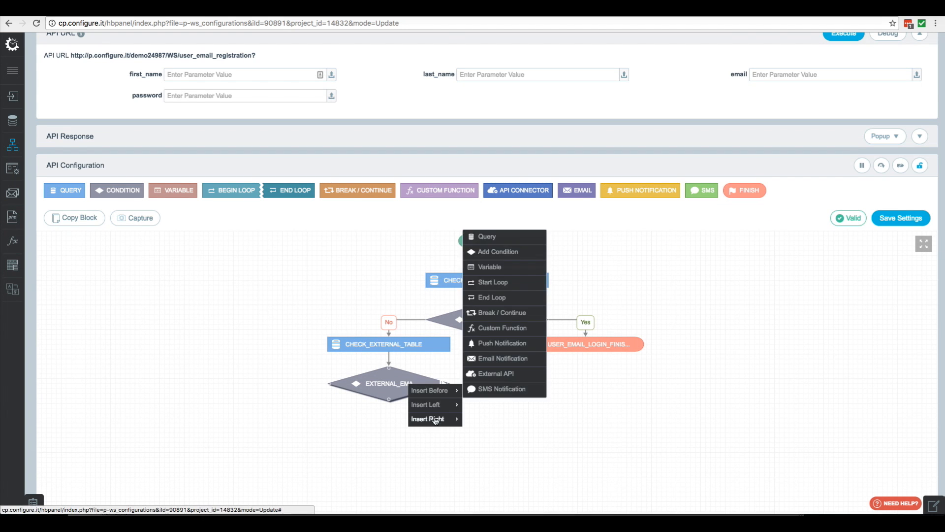
pyautogui.moveTo(435, 419)
pyautogui.click(487, 417)
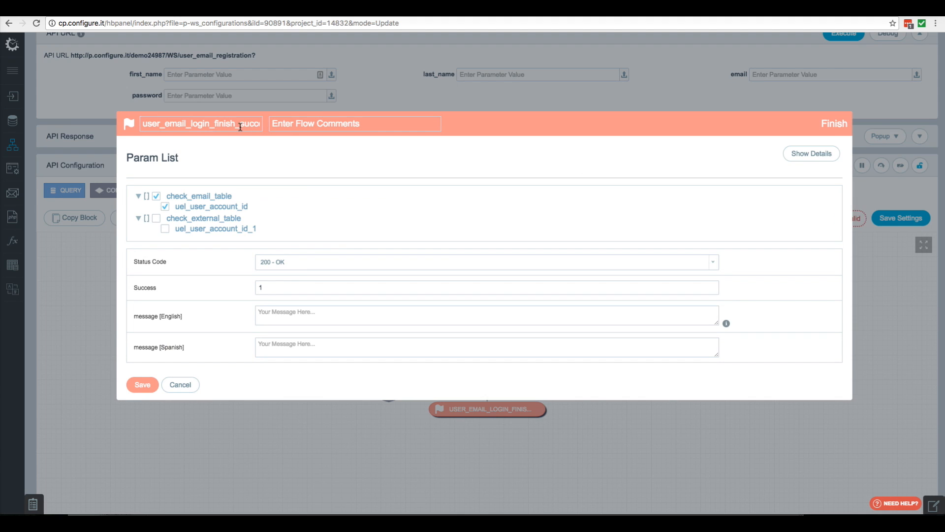
pyautogui.moveTo(240, 127); pyautogui.dragTo(297, 126)
pyautogui.write('f')
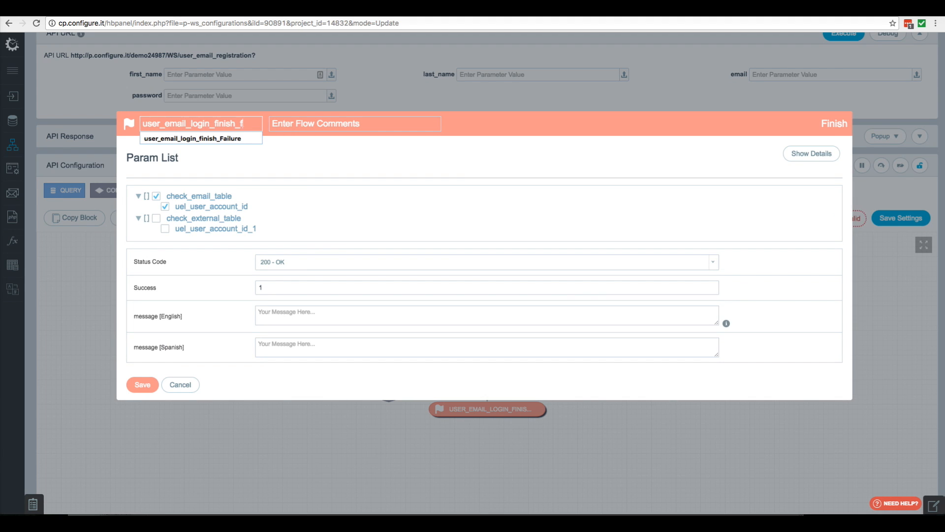
pyautogui.write('ailure')
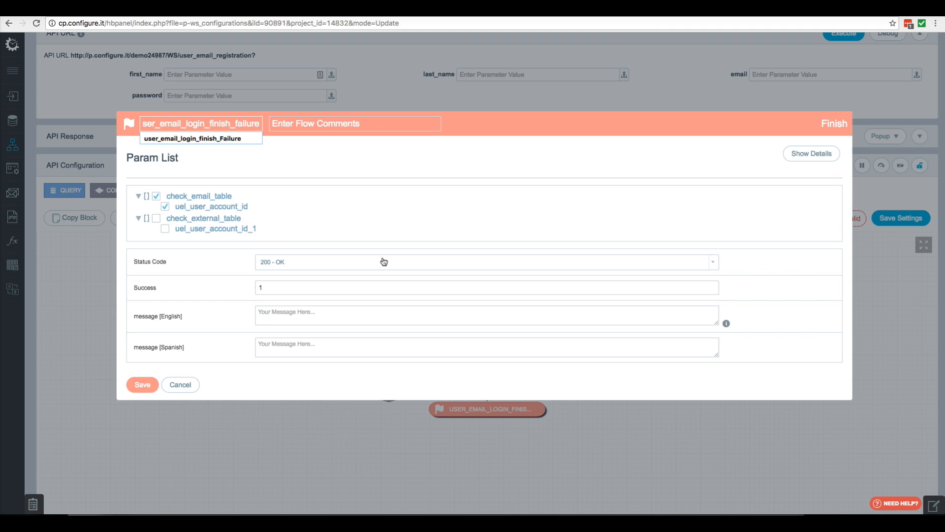
# Give the Finish status 400 Bad Request, success 0 and an already-registered message, then save.
pyautogui.click(316, 266)
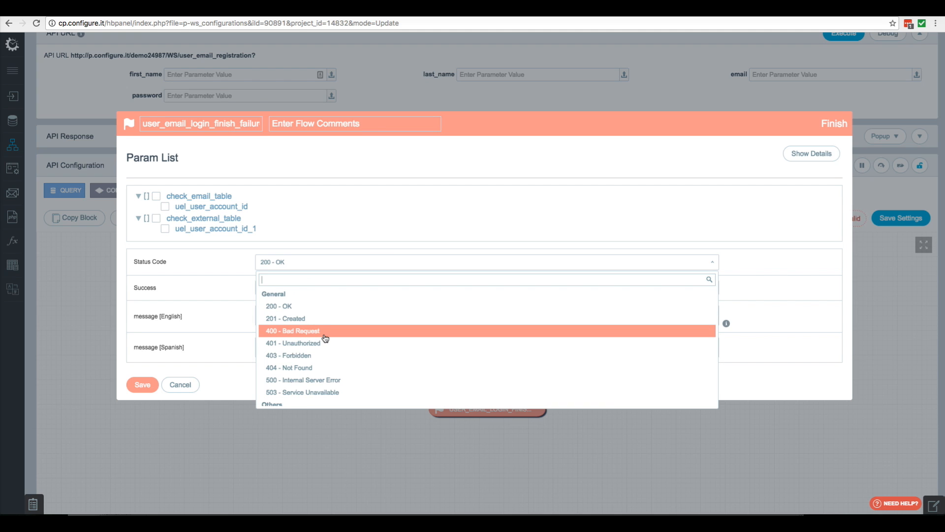
pyautogui.click(324, 335)
pyautogui.doubleClick(284, 289)
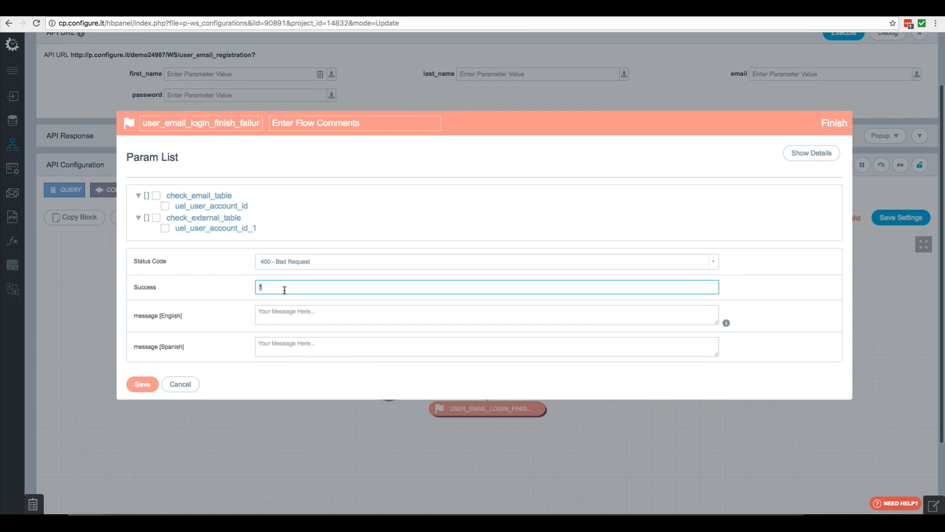
pyautogui.write('0')
pyautogui.click(285, 314)
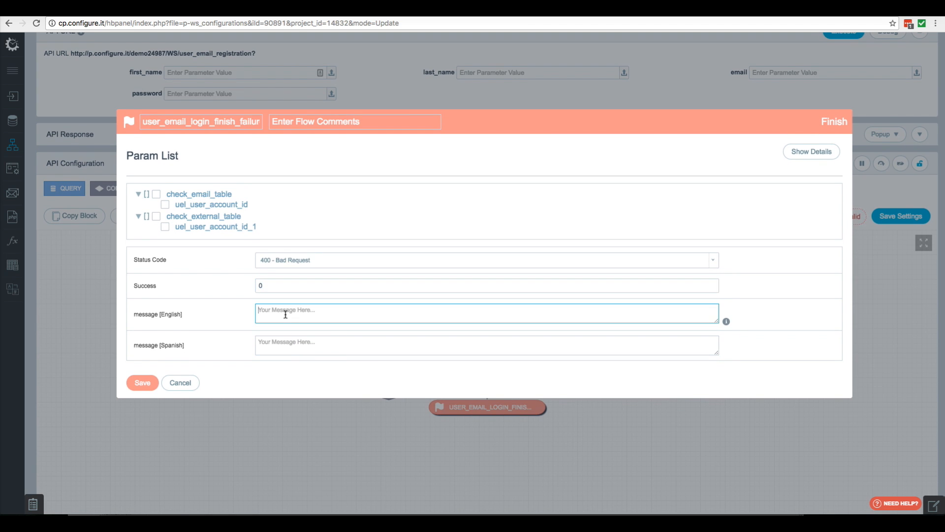
pyautogui.write('You')
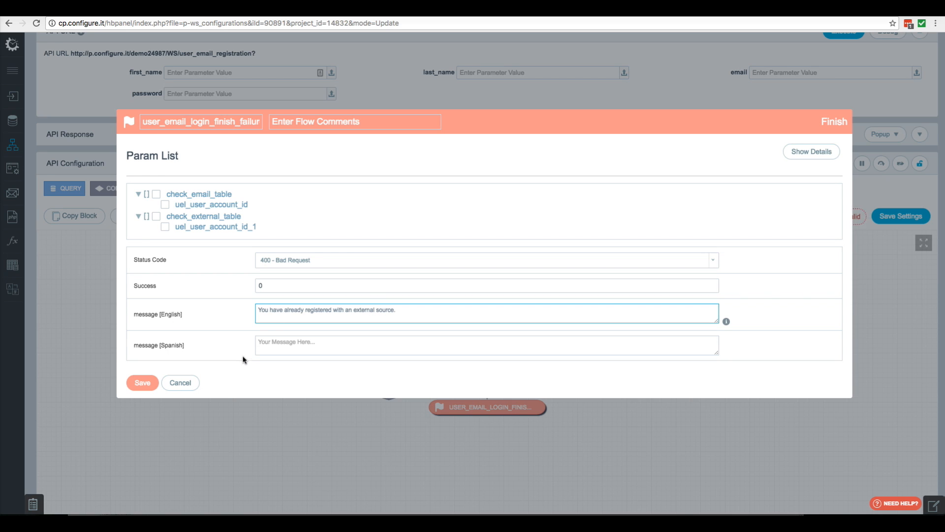
pyautogui.click(143, 383)
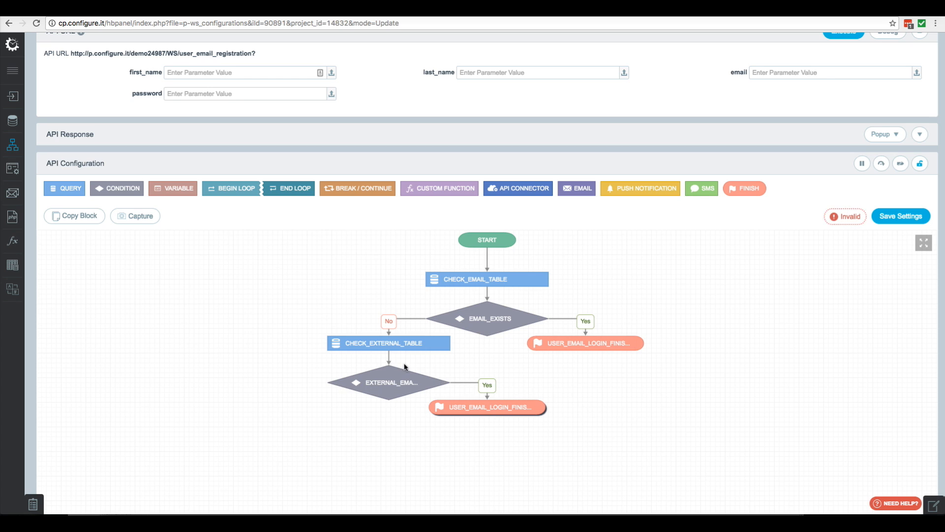
# Add a query block named insert_user_data on the external email condition's No side.
pyautogui.rightClick(354, 384)
pyautogui.moveTo(373, 388)
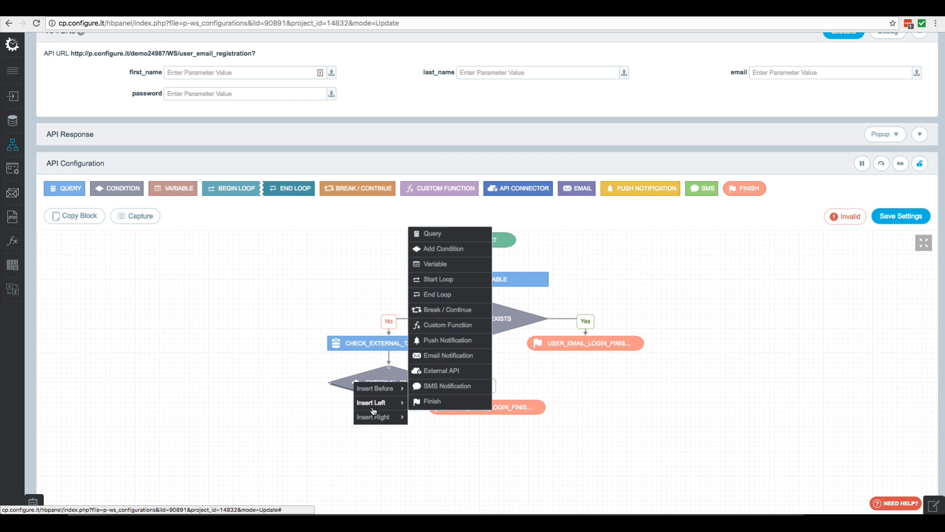
pyautogui.click(431, 234)
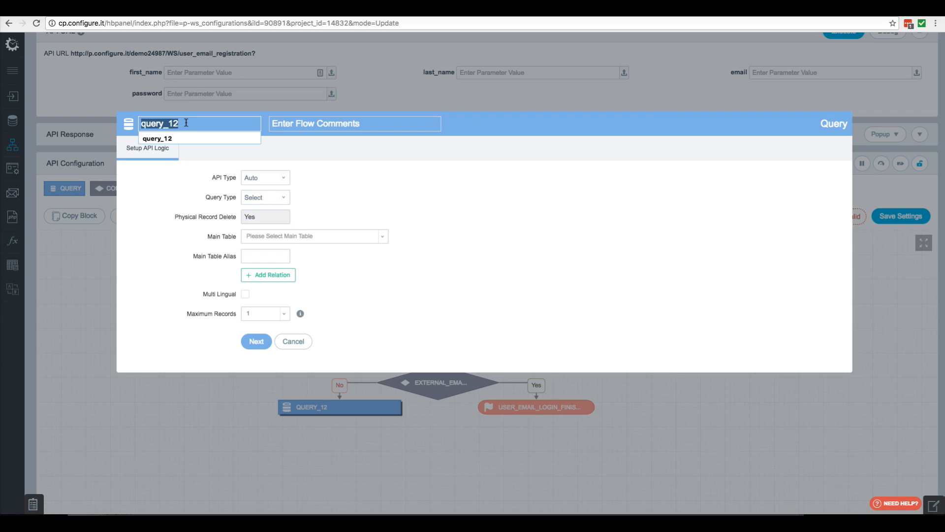
pyautogui.write('insert_user_data')
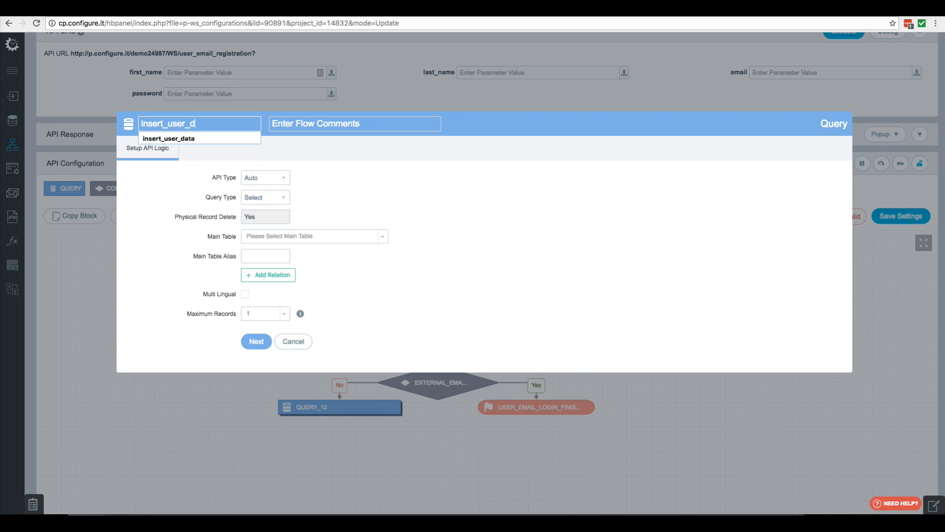
# Make insert_user_data an Insert query into the user_account table.
pyautogui.click(260, 202)
pyautogui.click(262, 206)
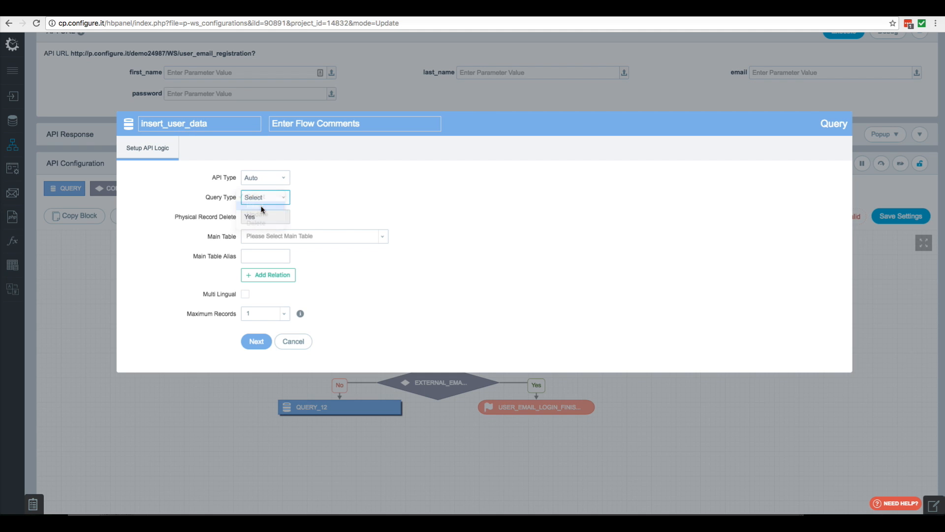
pyautogui.click(268, 236)
pyautogui.scroll(-1, 270, 316)
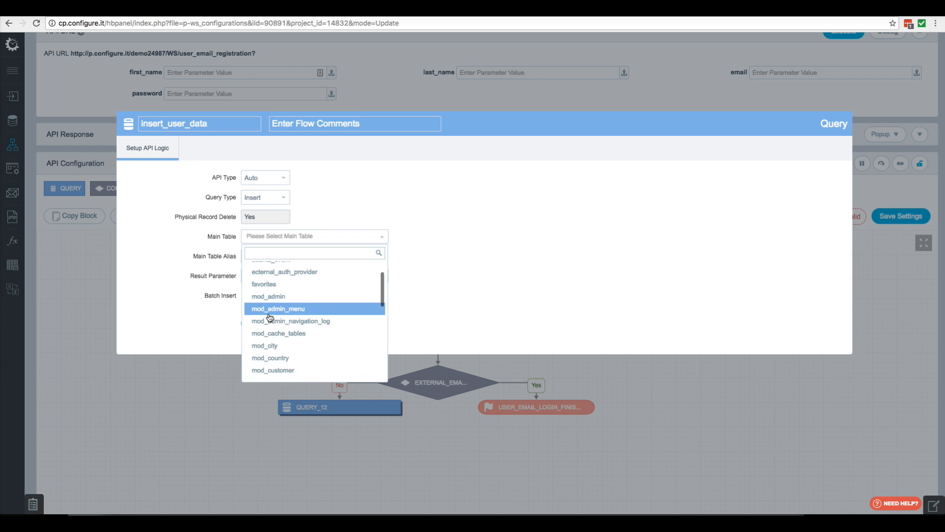
pyautogui.scroll(-7, 270, 324)
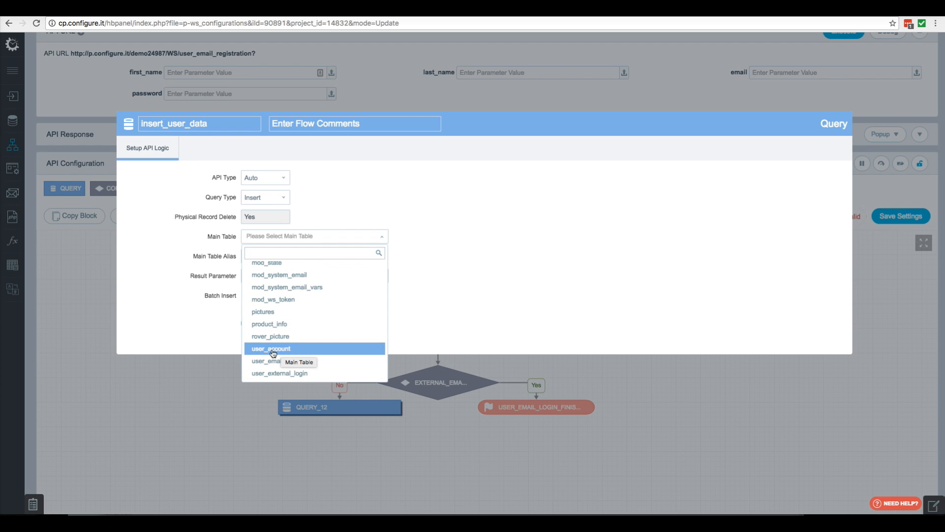
pyautogui.click(272, 350)
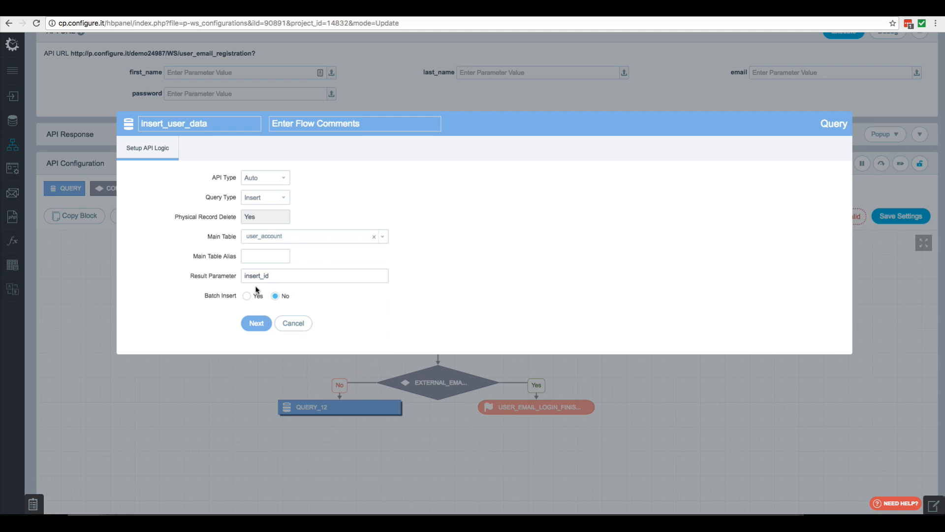
pyautogui.click(257, 324)
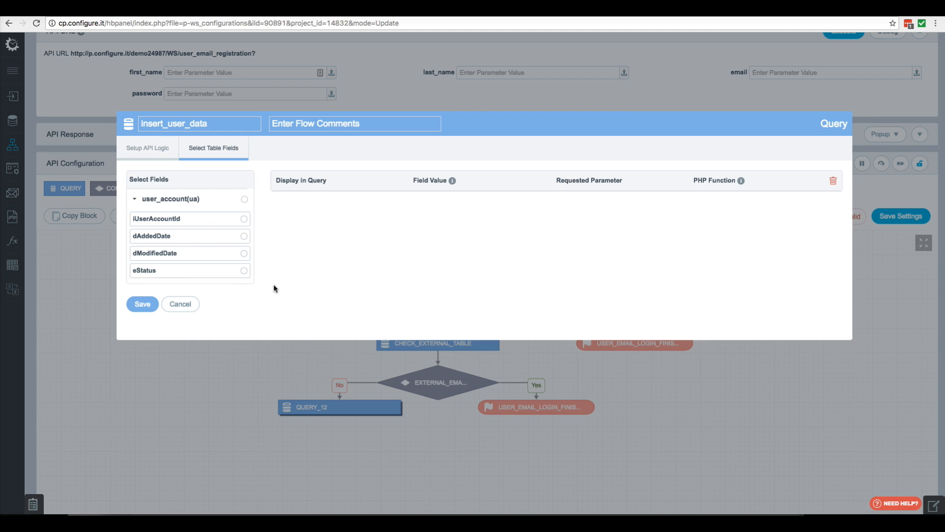
# Include dAddedDate, dModifiedDate and eStatus, setting both dates to NOW() and eStatus to Active.
pyautogui.click(218, 241)
pyautogui.click(227, 256)
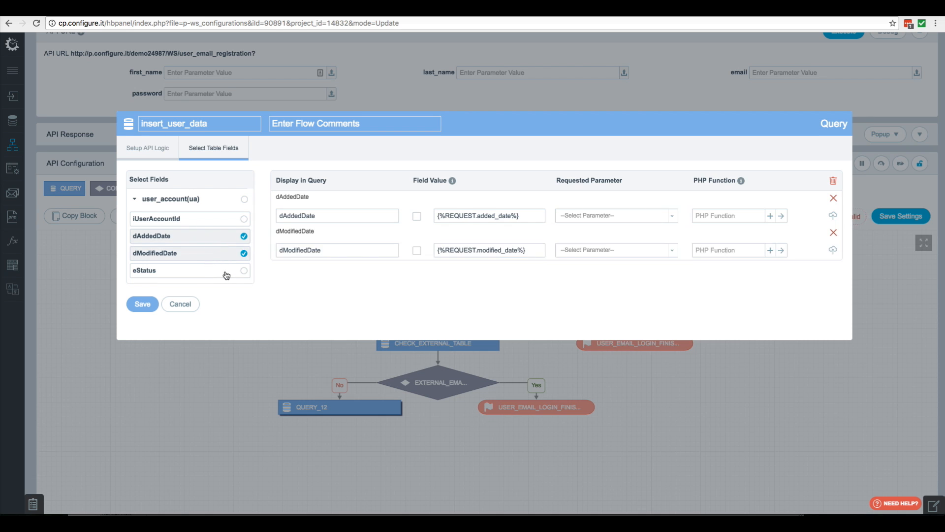
pyautogui.click(226, 275)
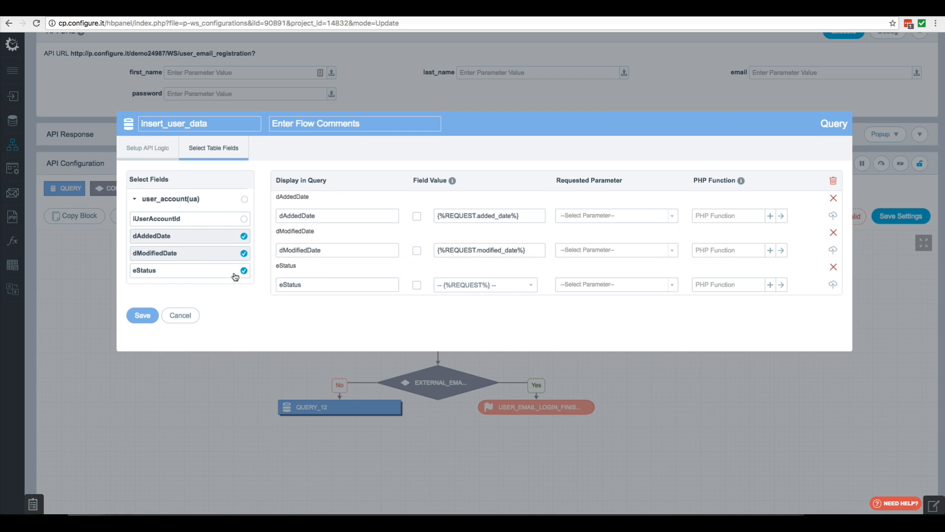
pyautogui.click(416, 216)
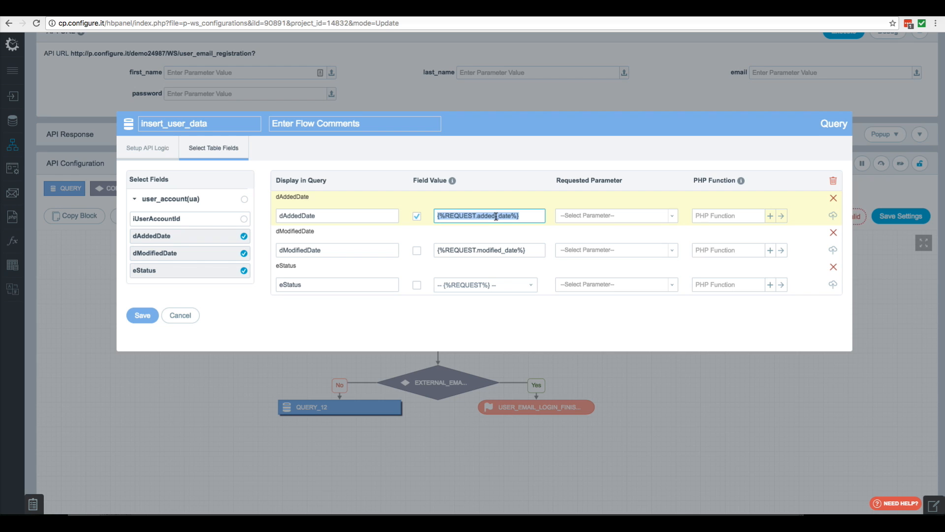
pyautogui.write('NOW(')
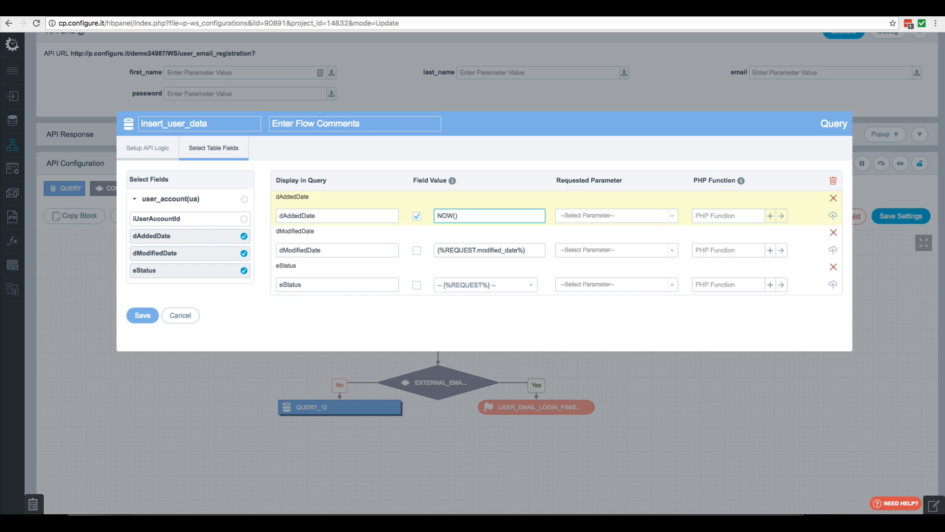
pyautogui.click(417, 251)
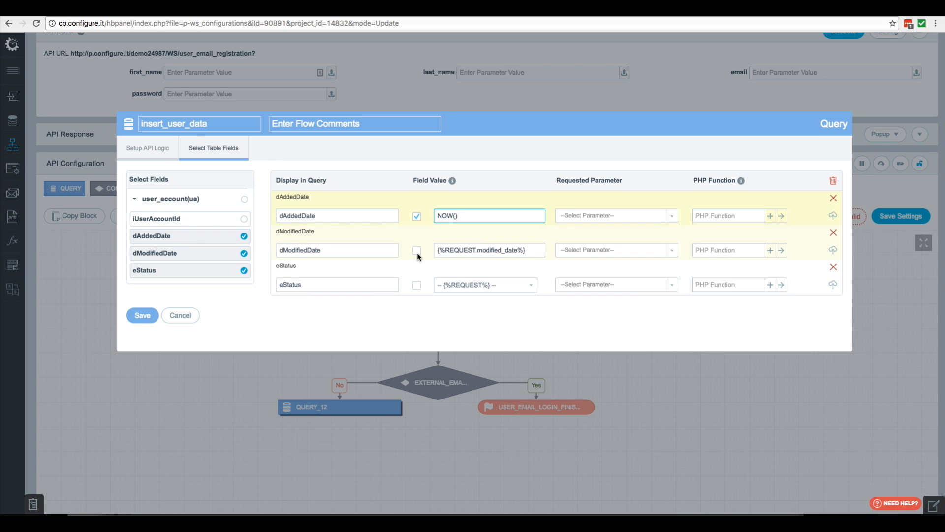
pyautogui.doubleClick(453, 251)
pyautogui.click(453, 251)
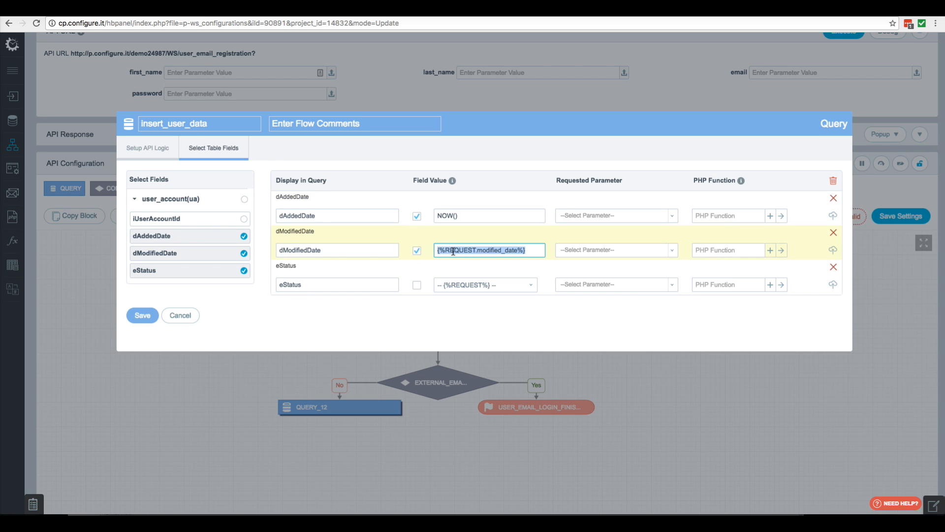
pyautogui.write('NOW(')
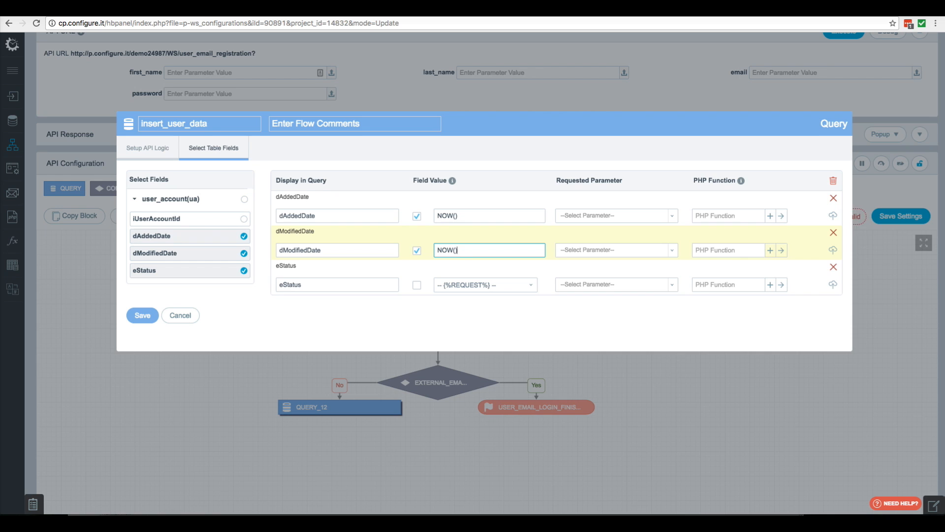
pyautogui.click(455, 286)
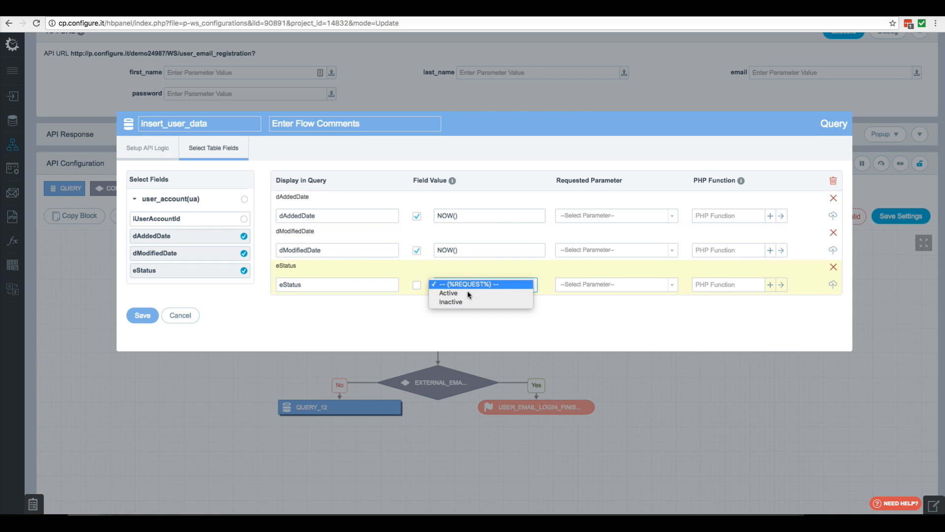
pyautogui.click(468, 296)
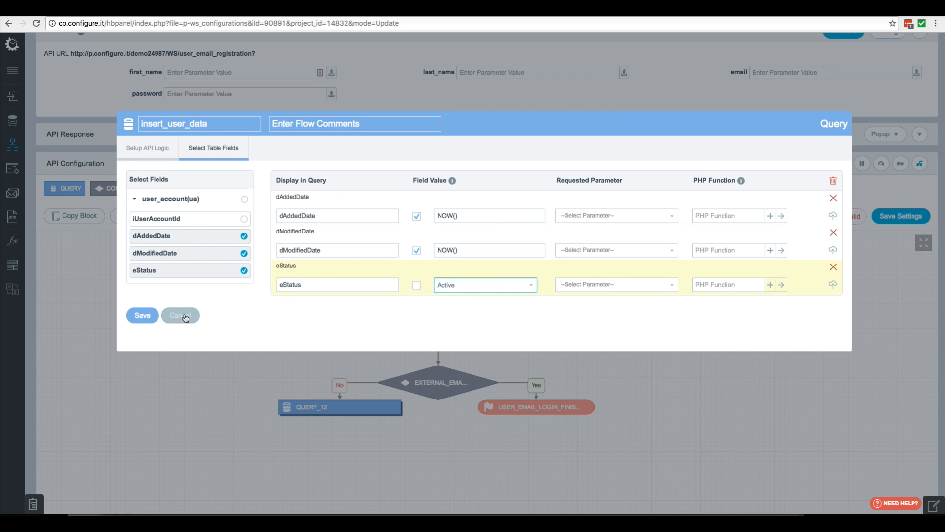
# Save insert_user_data and rename the QUERY_12 block to insert_user_email_data.
pyautogui.click(143, 315)
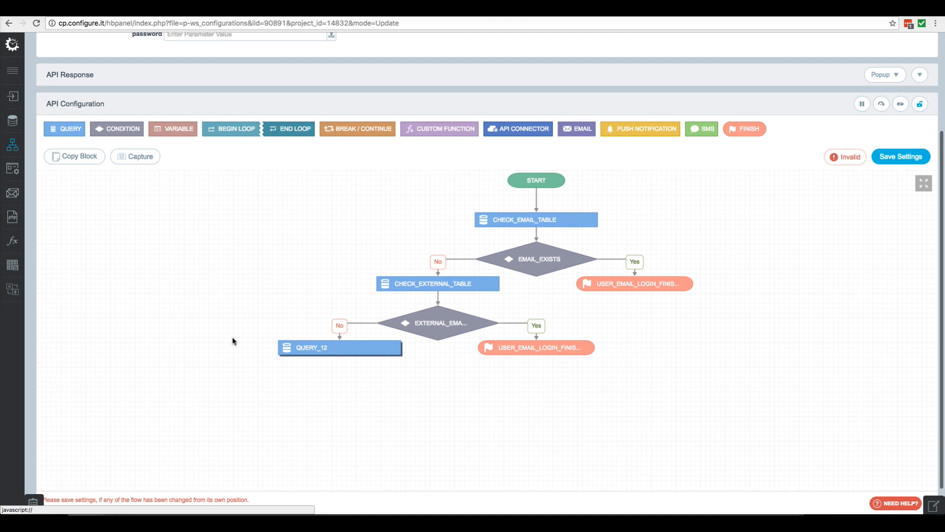
pyautogui.click(61, 129)
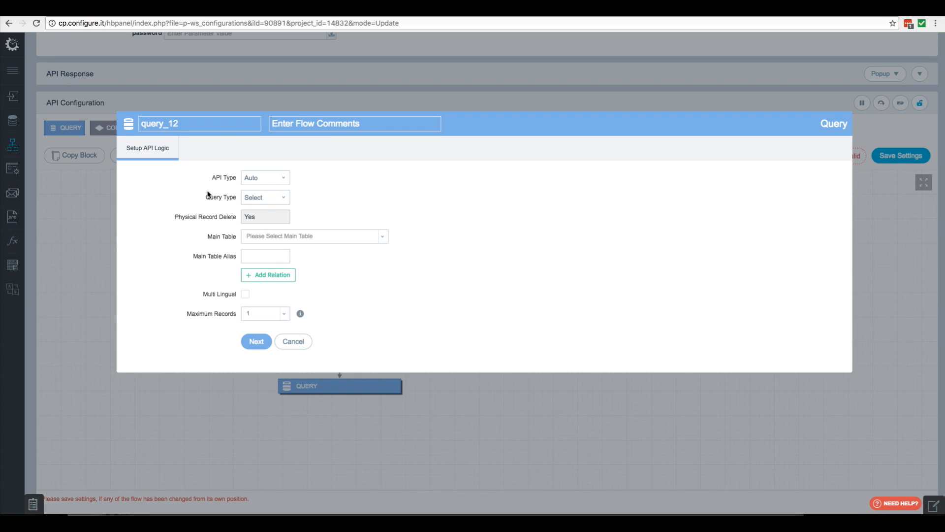
pyautogui.doubleClick(181, 125)
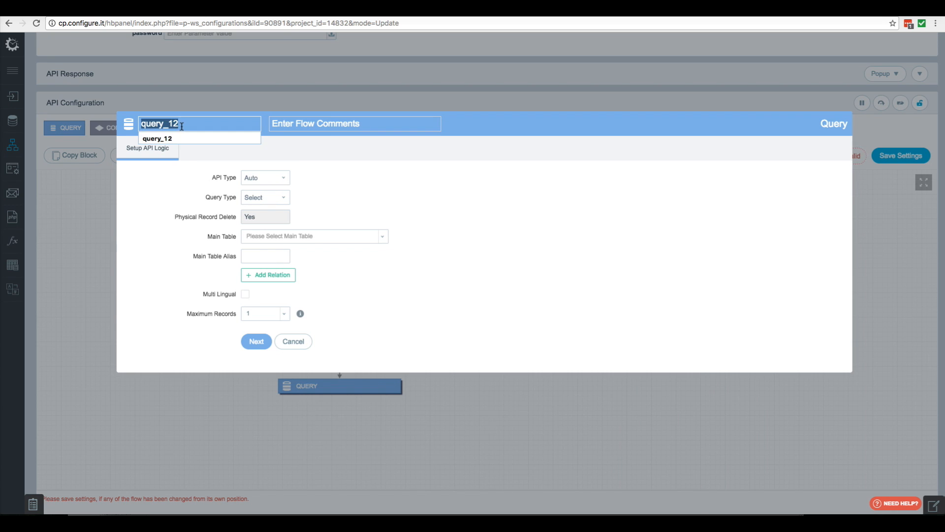
pyautogui.write('insert_user')
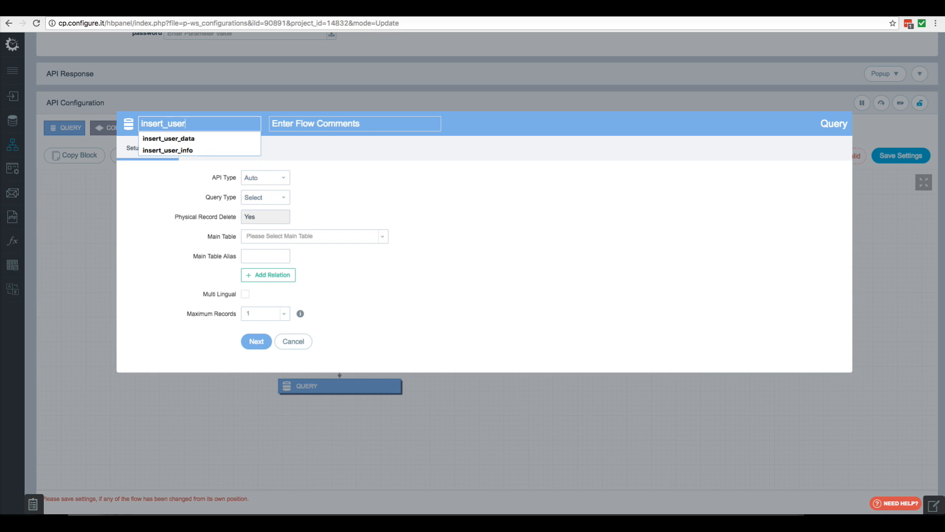
pyautogui.write('_data')
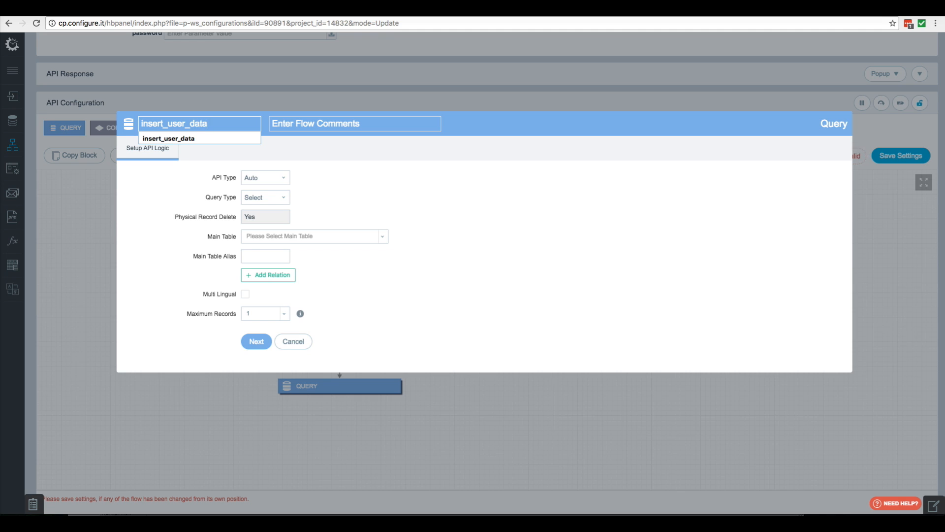
pyautogui.press('BackSpace')
pyautogui.press('BackSpace')
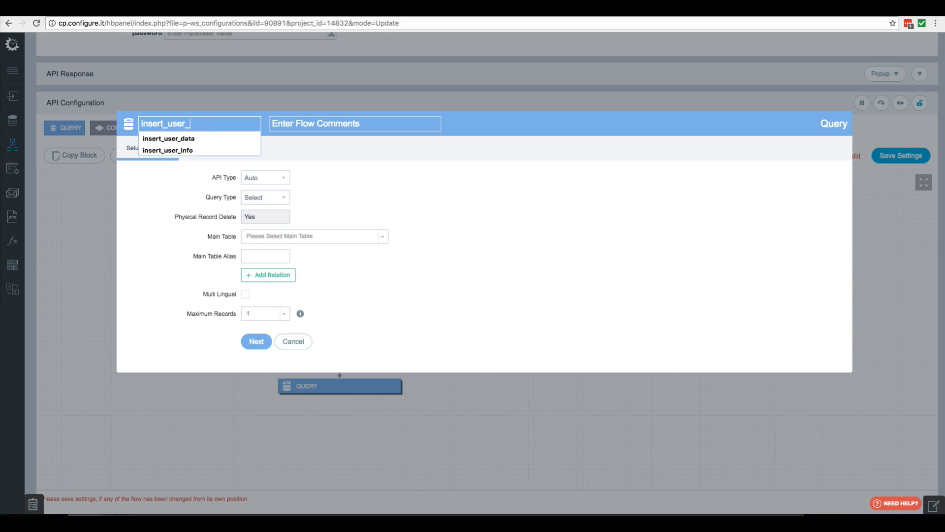
pyautogui.write('email_data')
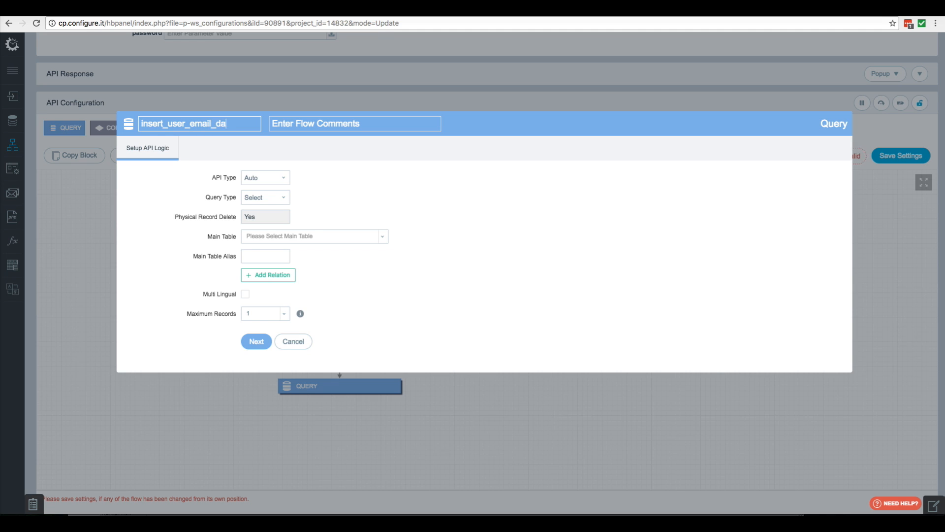
# Make insert_user_email_data an Insert query.
pyautogui.click(263, 197)
pyautogui.click(262, 206)
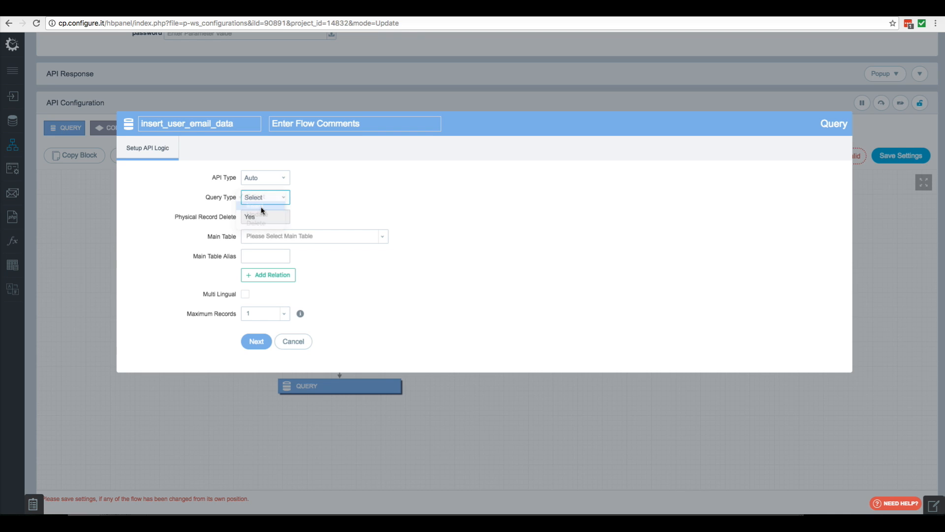
pyautogui.click(270, 239)
pyautogui.scroll(-5, 271, 291)
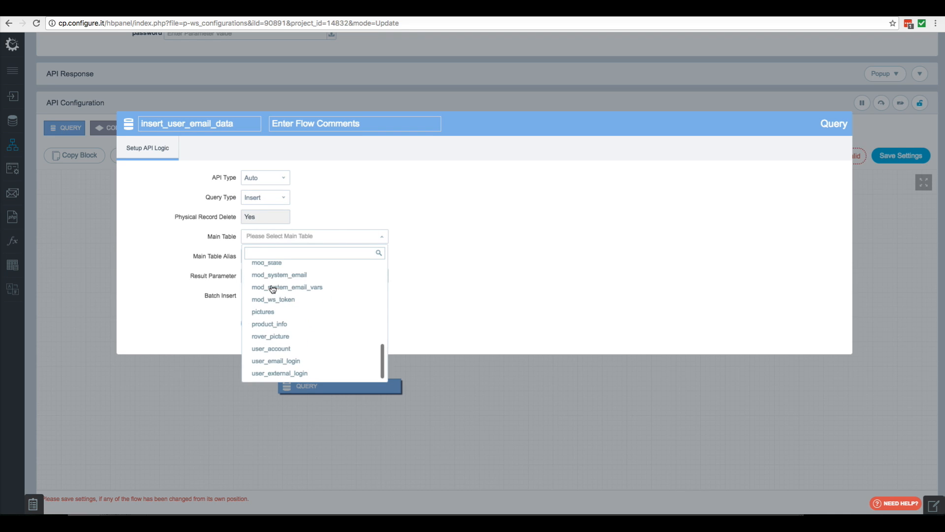
# Insert into user_email_login, including every field except iUserEmailLoginId.
pyautogui.click(296, 365)
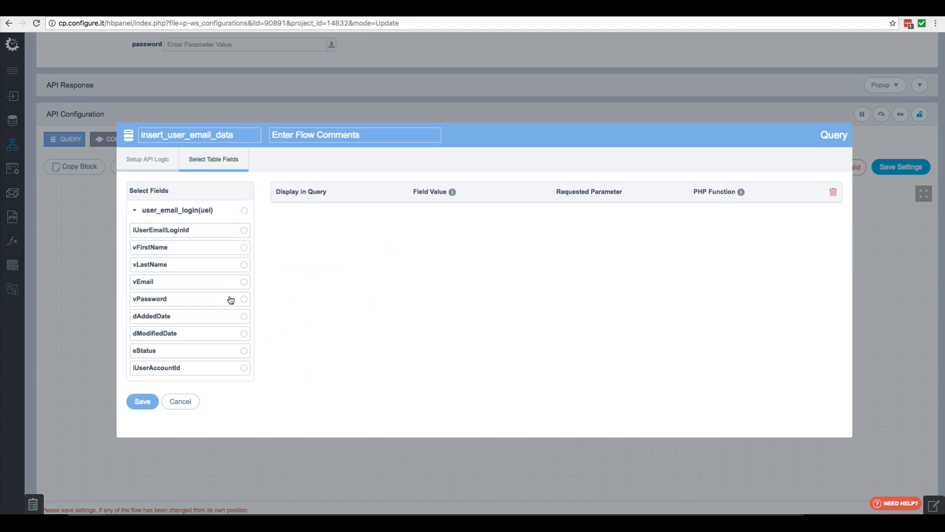
pyautogui.click(200, 250)
pyautogui.click(192, 267)
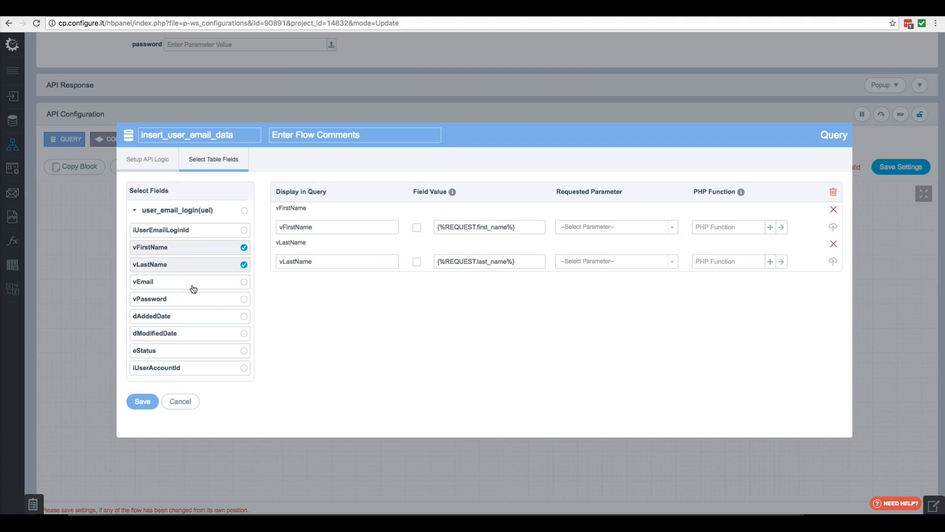
pyautogui.click(193, 286)
pyautogui.click(192, 302)
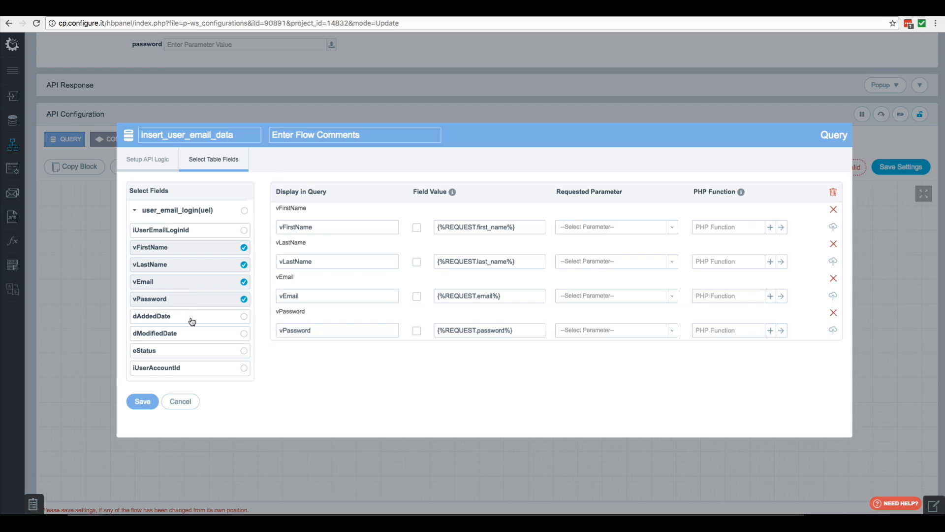
pyautogui.click(192, 319)
pyautogui.click(192, 335)
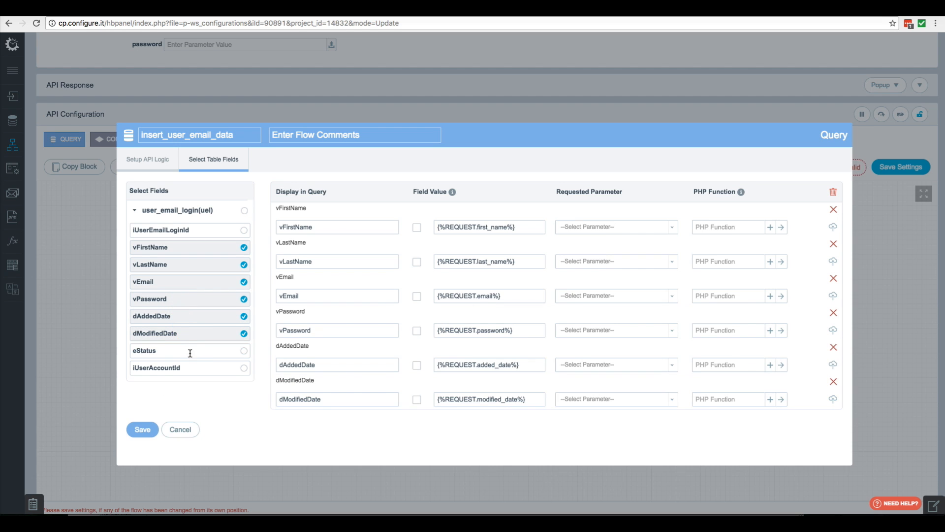
pyautogui.click(192, 351)
pyautogui.click(196, 373)
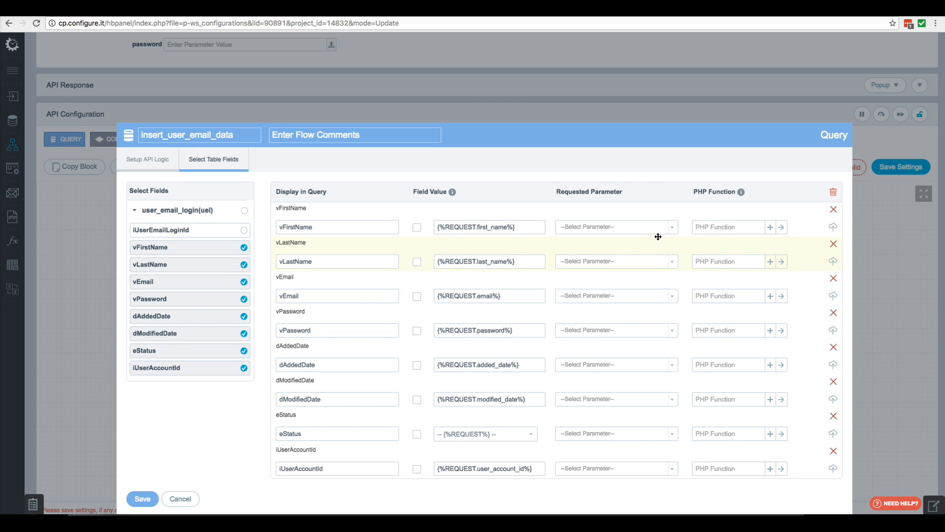
# Map vFirstName, vLastName and vEmail to the first_name, last_name and email inputs.
pyautogui.click(673, 229)
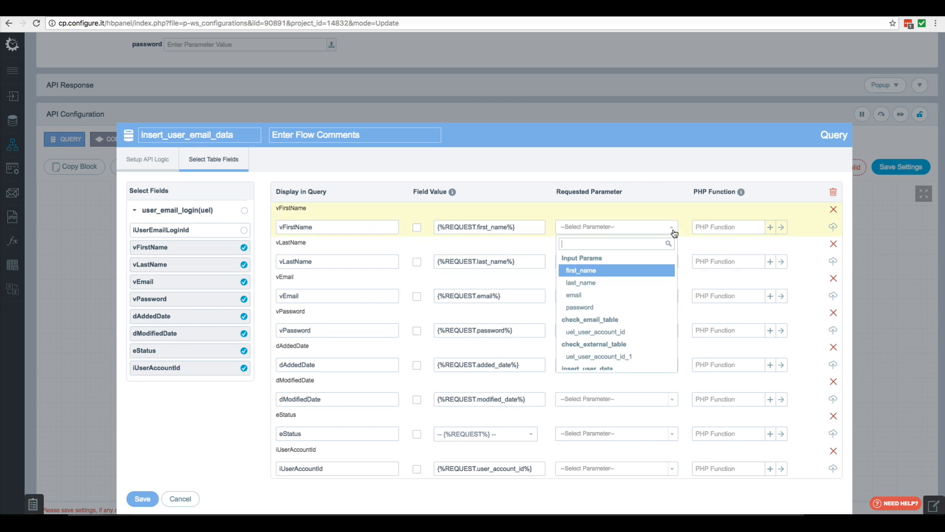
pyautogui.click(581, 272)
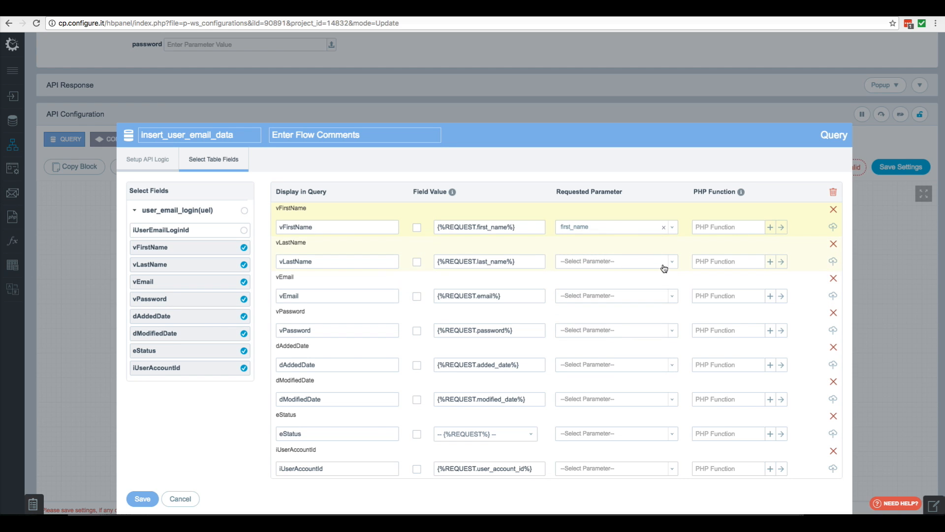
pyautogui.click(670, 265)
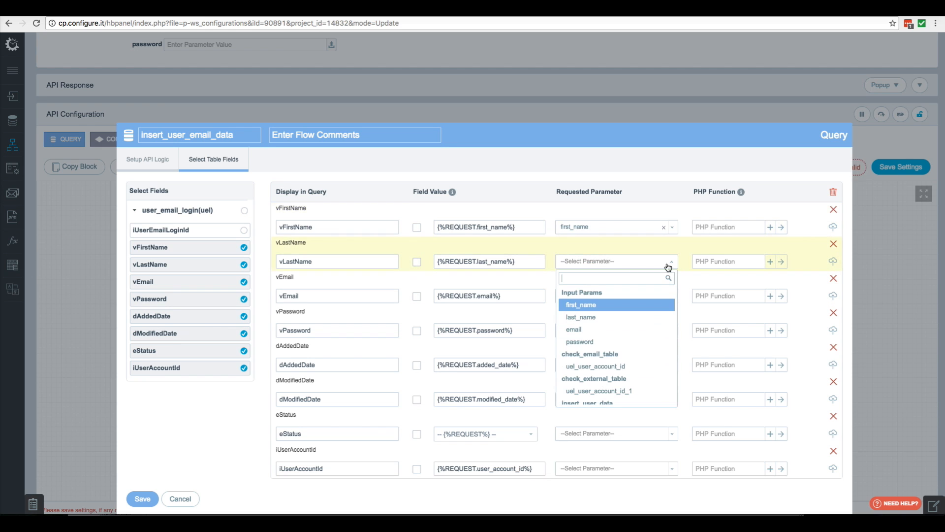
pyautogui.click(586, 318)
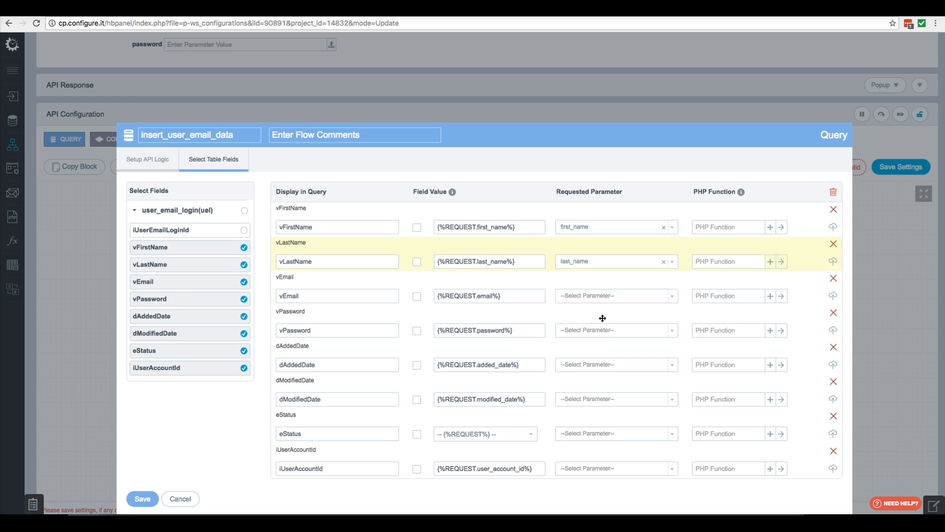
pyautogui.click(656, 298)
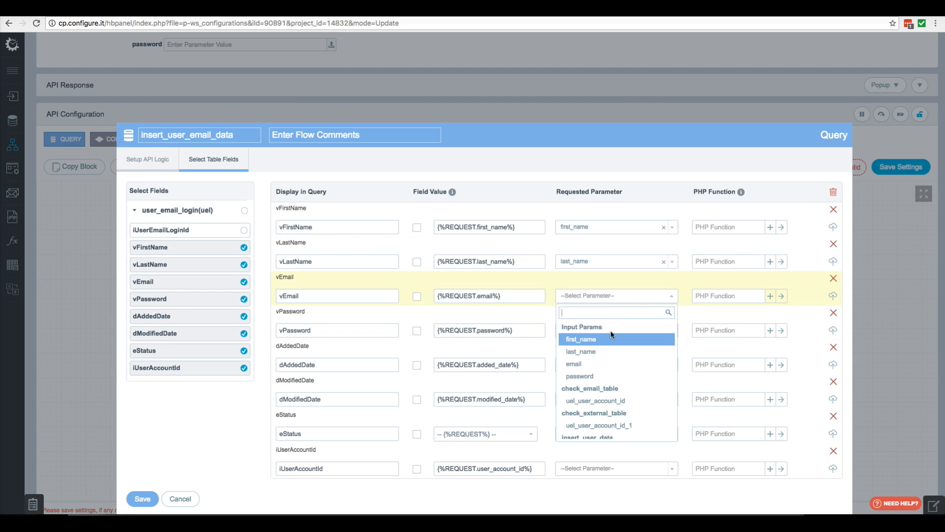
pyautogui.click(586, 365)
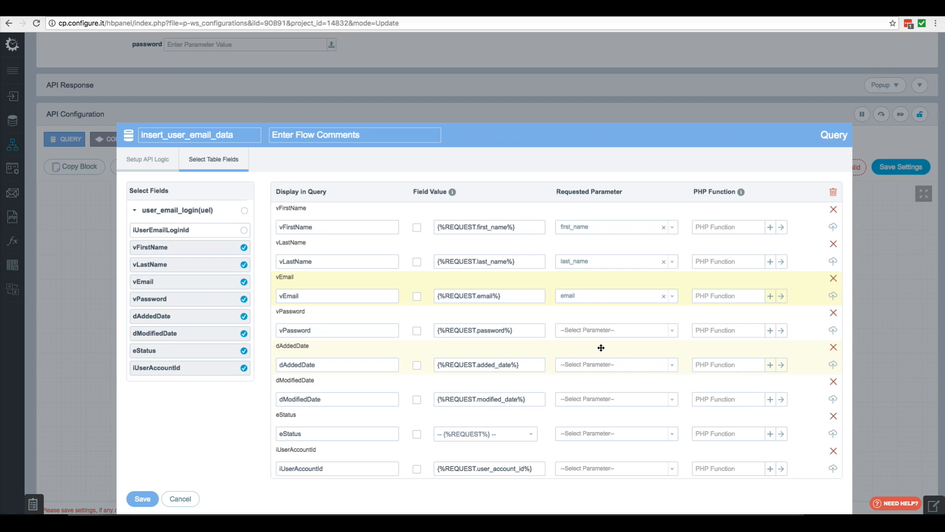
pyautogui.scroll(-1, 589, 343)
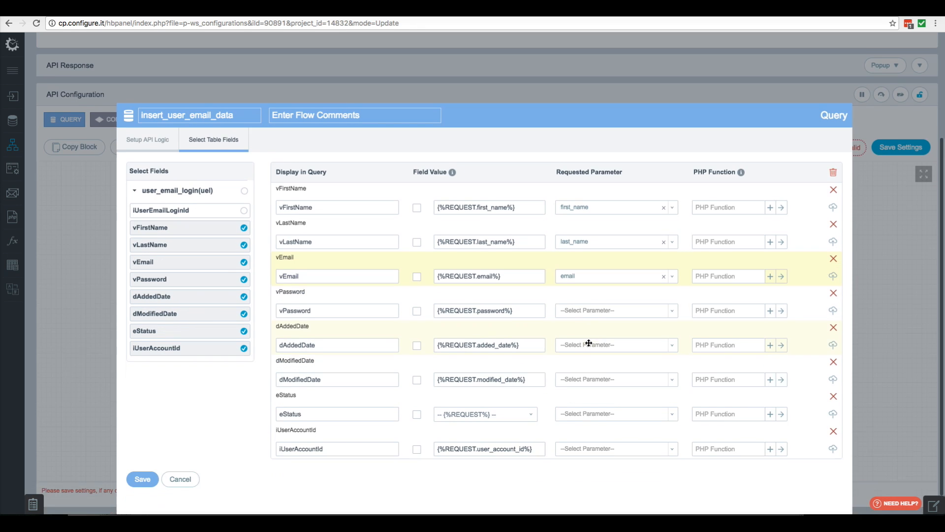
pyautogui.scroll(-1, 589, 343)
pyautogui.click(609, 302)
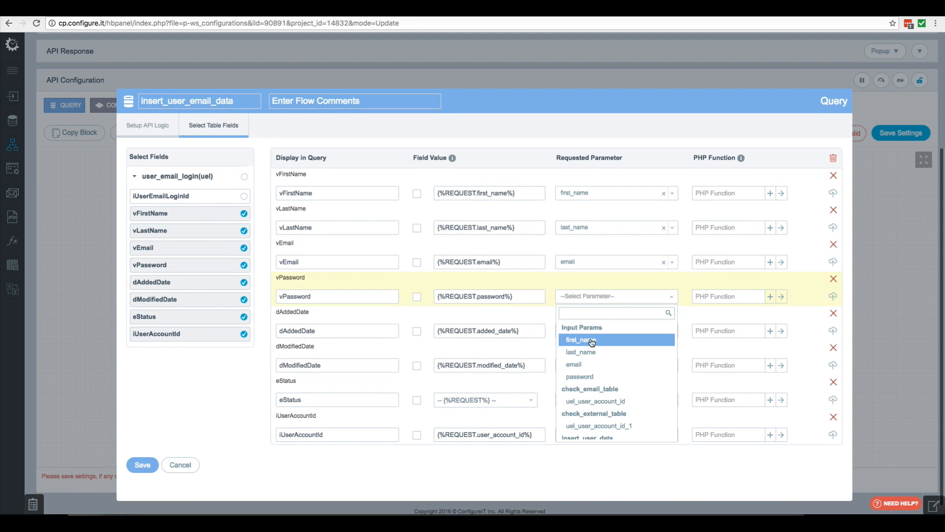
# Map vPassword to the password input and review the HashPassword function.
pyautogui.click(586, 377)
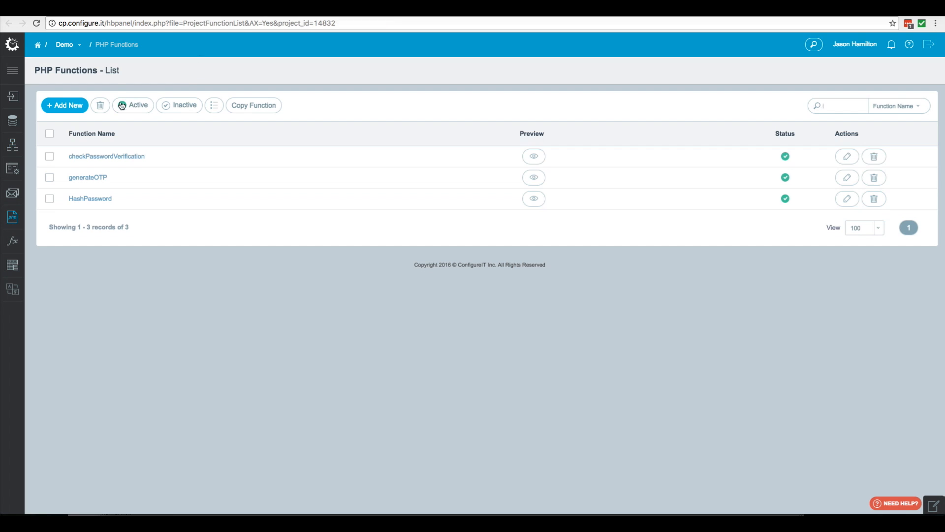
pyautogui.click(88, 198)
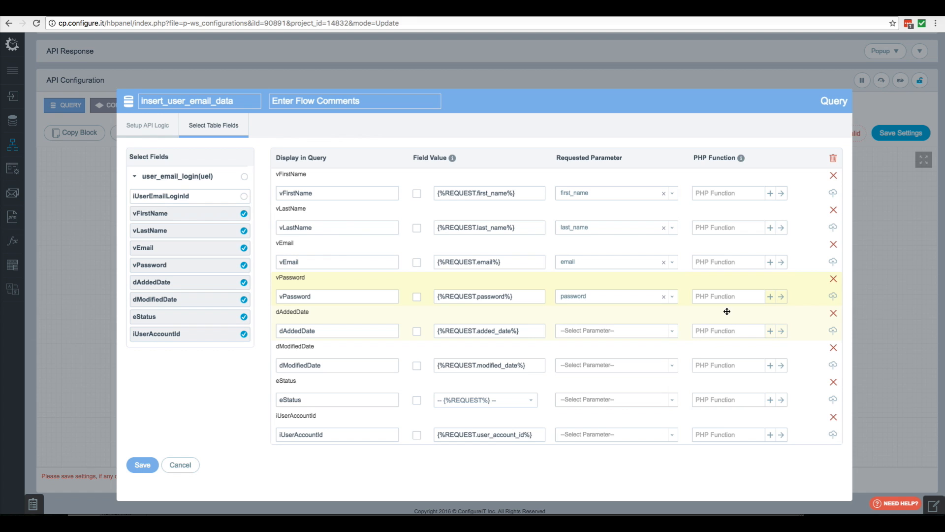
# Apply the HashPassword PHP function to the vPassword value.
pyautogui.click(718, 297)
pyautogui.write('hash')
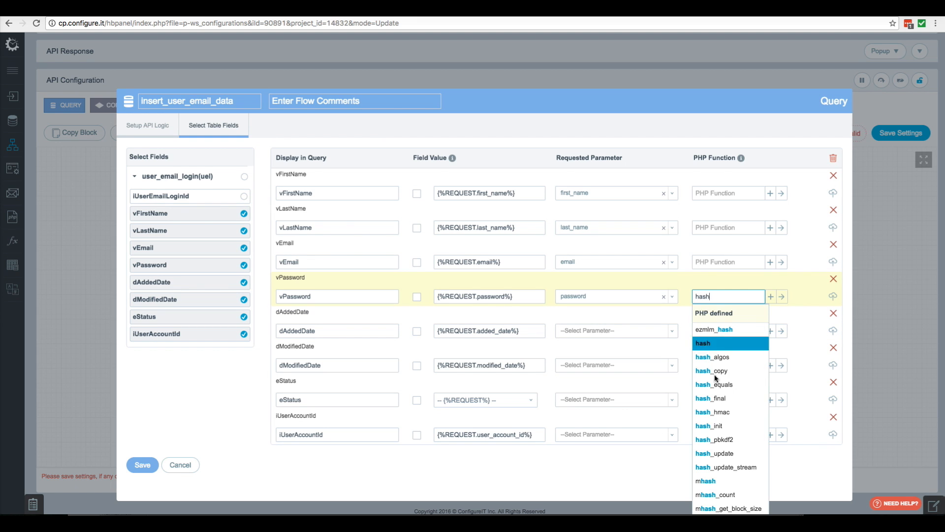
pyautogui.scroll(-2, 714, 374)
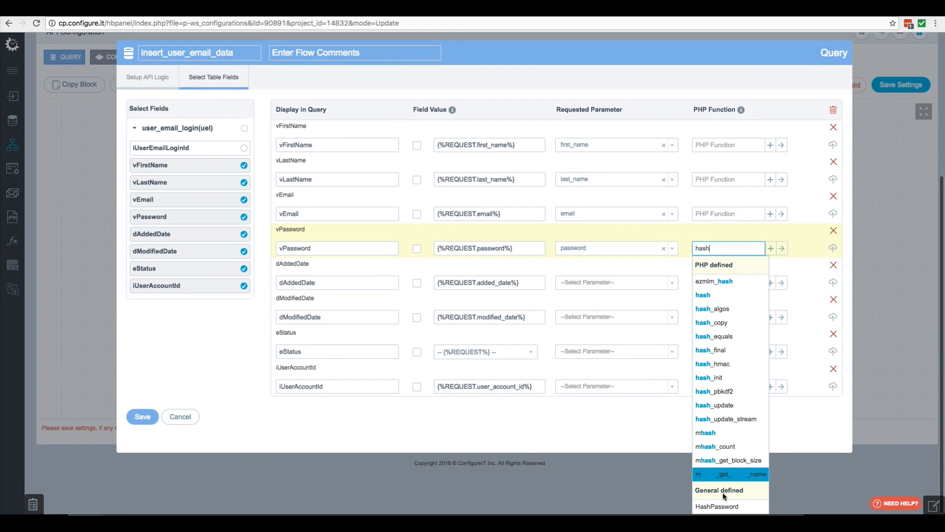
pyautogui.click(719, 507)
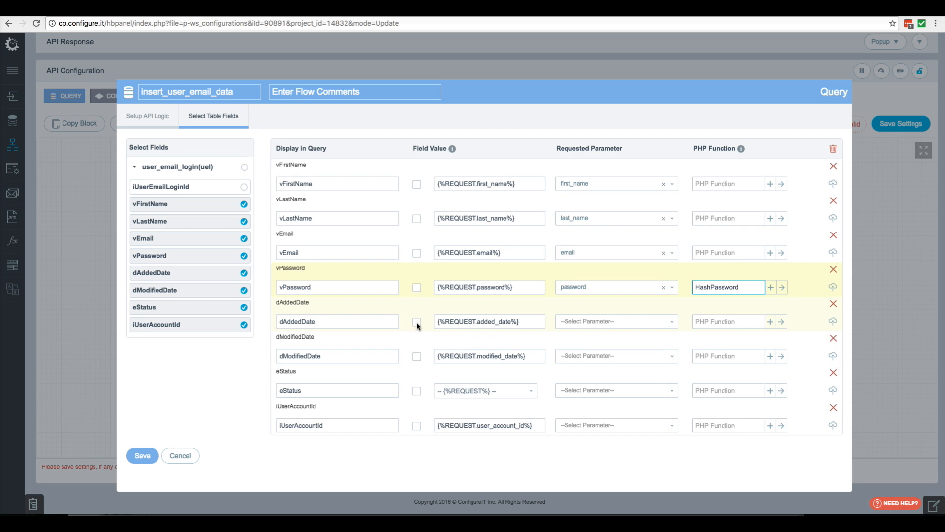
# Set dAddedDate and dModifiedDate to NOW() and eStatus to Active.
pyautogui.tripleClick(456, 323)
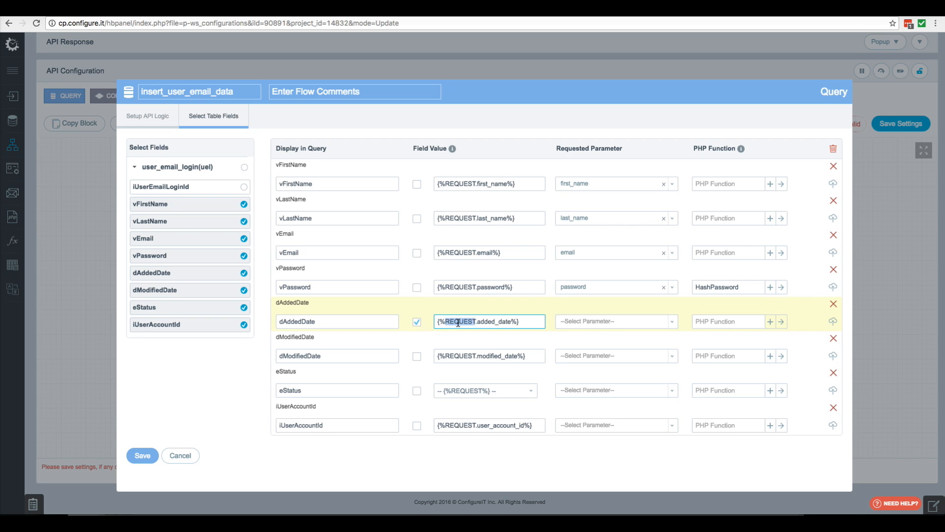
pyautogui.write('NOW(')
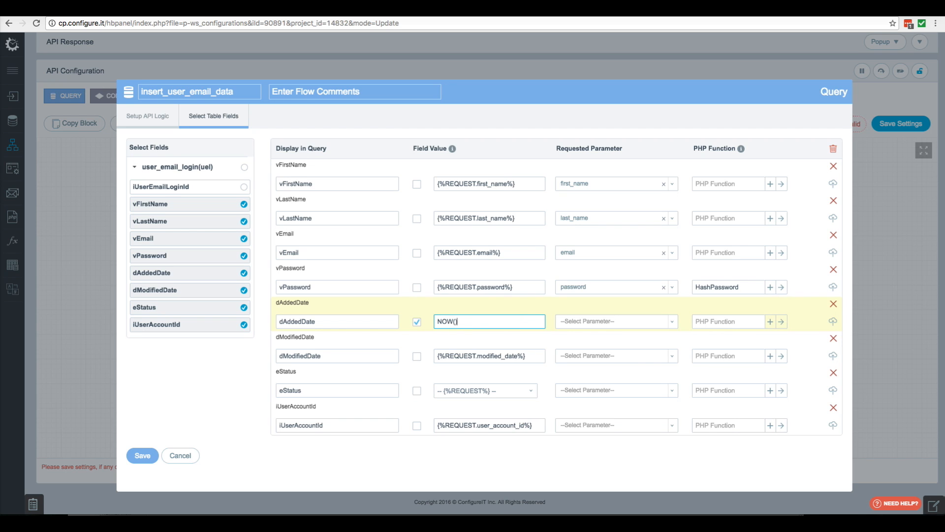
pyautogui.click(418, 358)
pyautogui.tripleClick(476, 359)
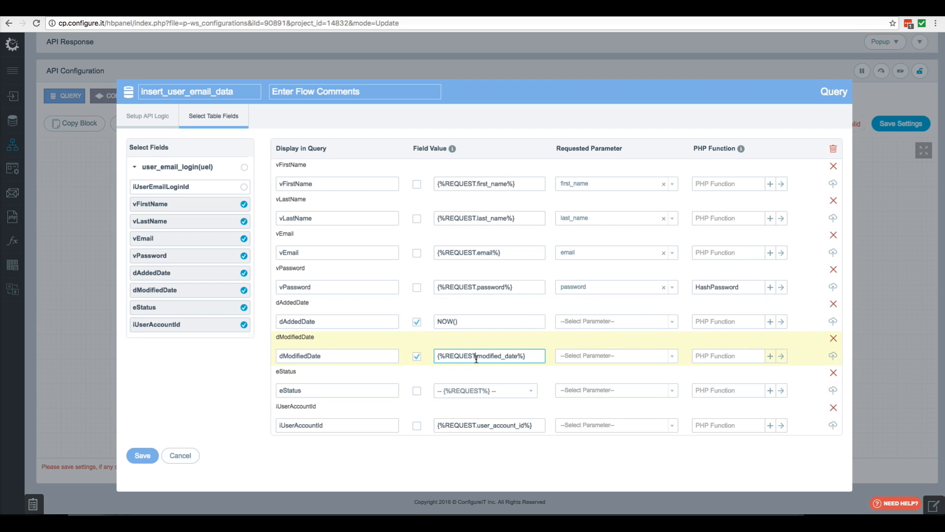
pyautogui.write('NOW(')
pyautogui.click(472, 394)
pyautogui.click(466, 402)
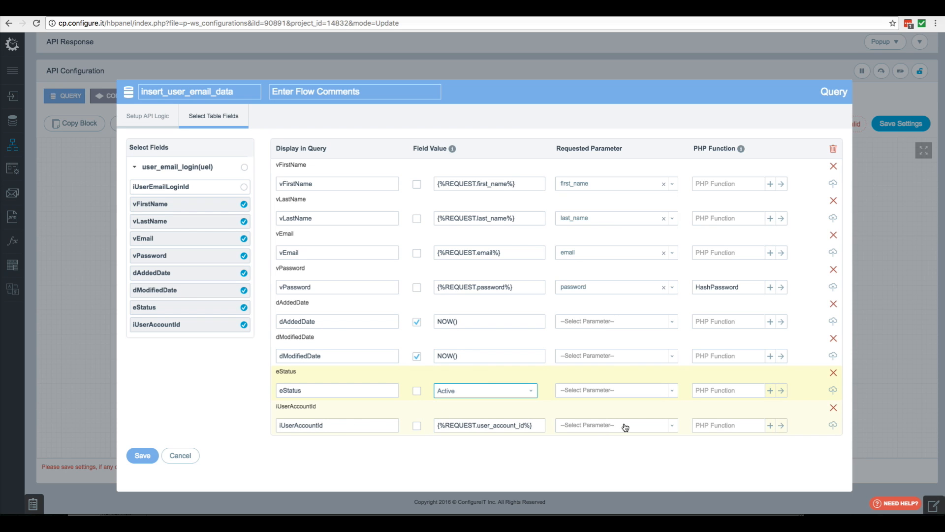
# Map iUserAccountId to insert_user_data's insert_id.
pyautogui.click(670, 425)
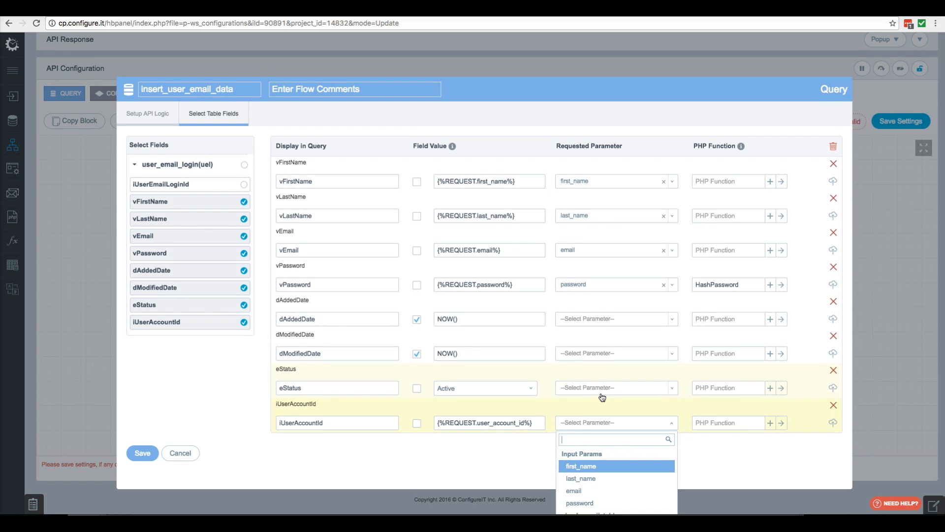
pyautogui.scroll(-2, 601, 397)
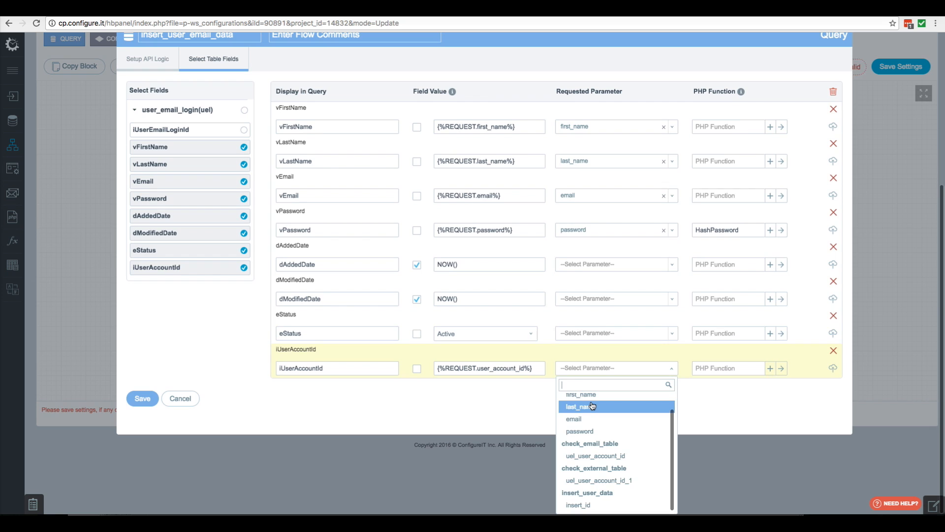
pyautogui.click(588, 507)
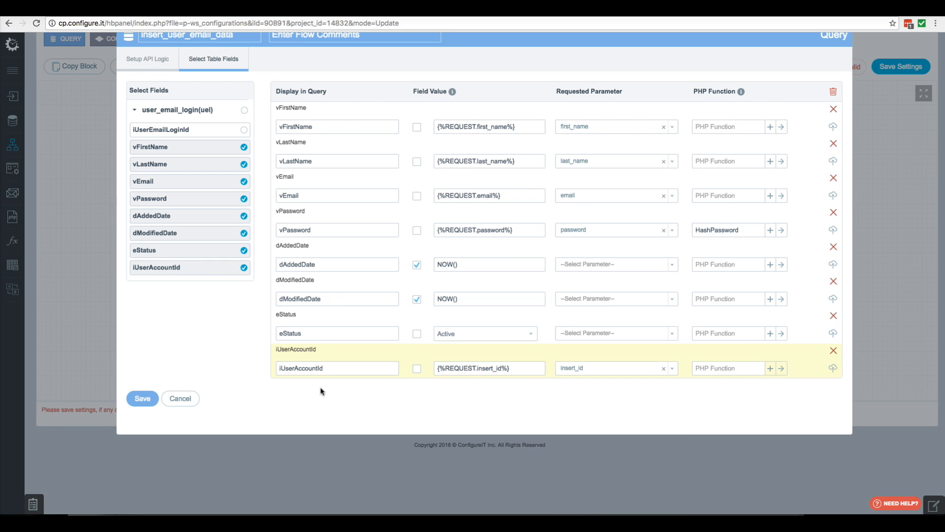
# Save insert_user_email_data and add a new query block named lookup_data.
pyautogui.click(145, 399)
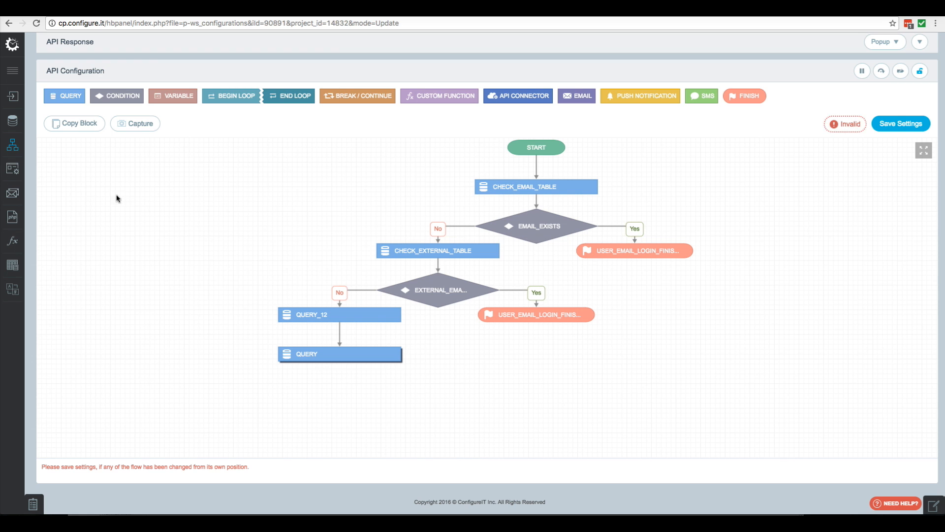
pyautogui.click(64, 96)
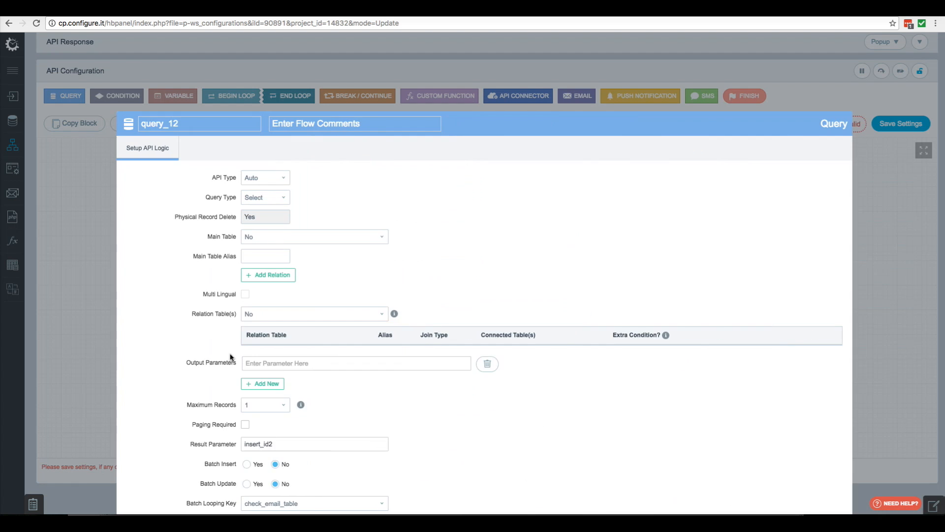
pyautogui.doubleClick(187, 126)
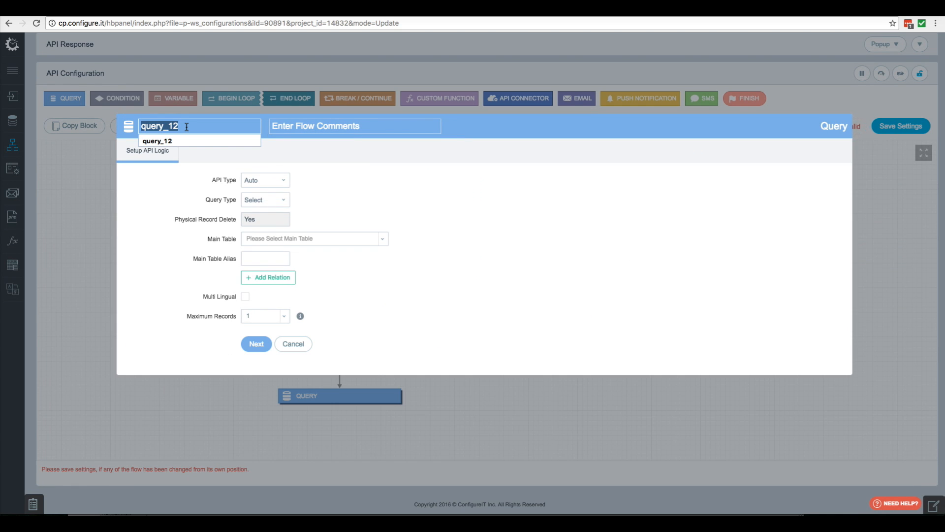
pyautogui.write('lookup_data')
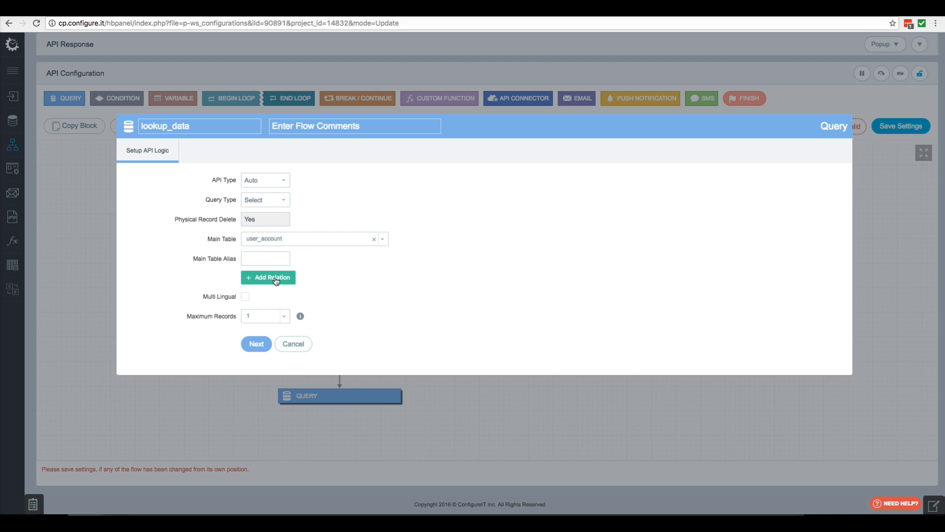
# Join user_email_login to user_account on iUserAccountId.
pyautogui.click(284, 275)
pyautogui.click(273, 316)
pyautogui.scroll(-5, 282, 372)
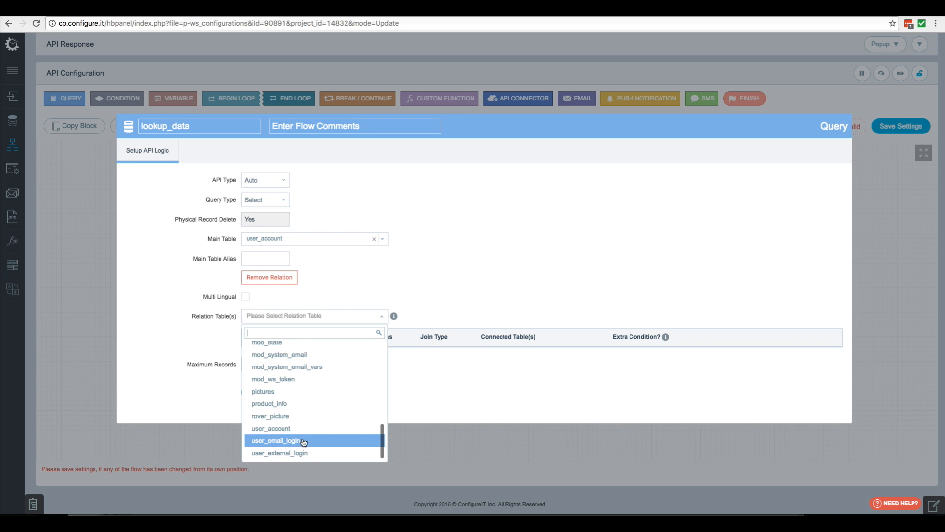
pyautogui.click(288, 441)
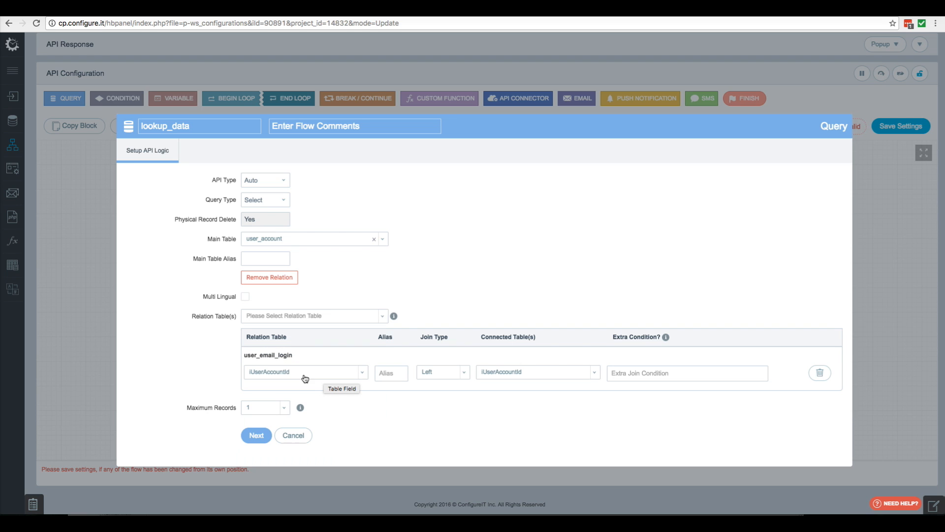
pyautogui.click(305, 376)
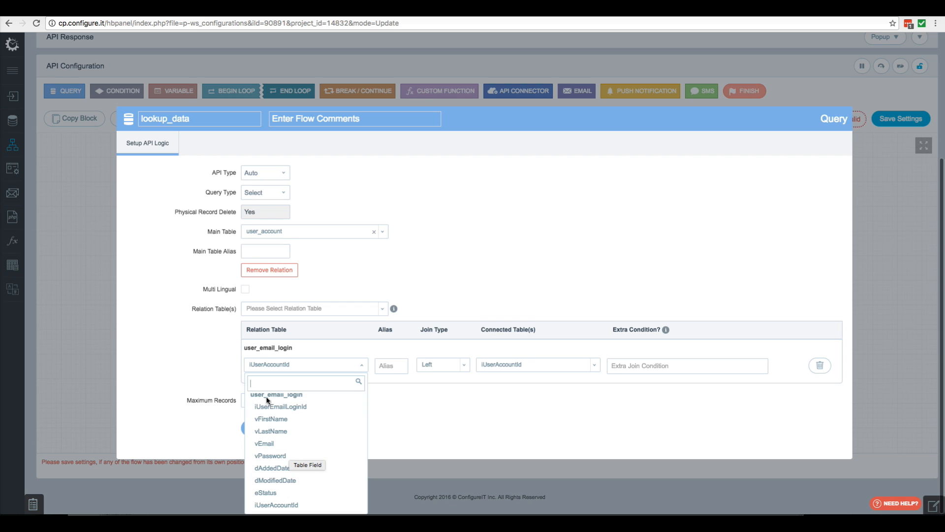
pyautogui.click(401, 400)
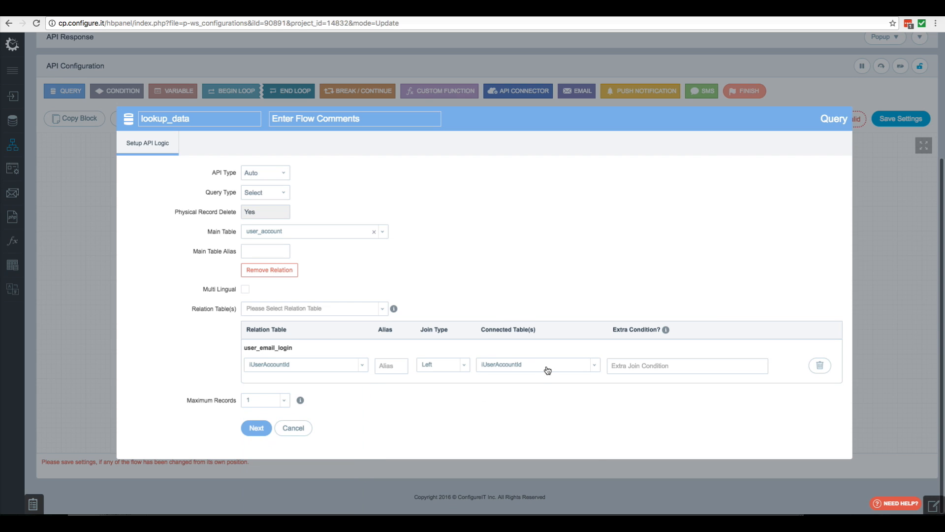
pyautogui.click(544, 366)
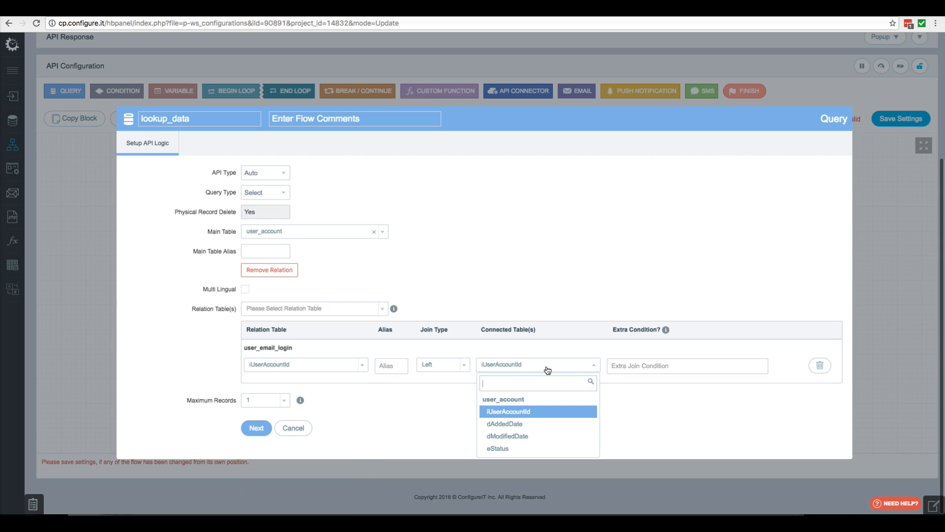
pyautogui.click(470, 411)
# Return the account id from user_account plus first name, last name and email from user_email_login.
pyautogui.click(254, 426)
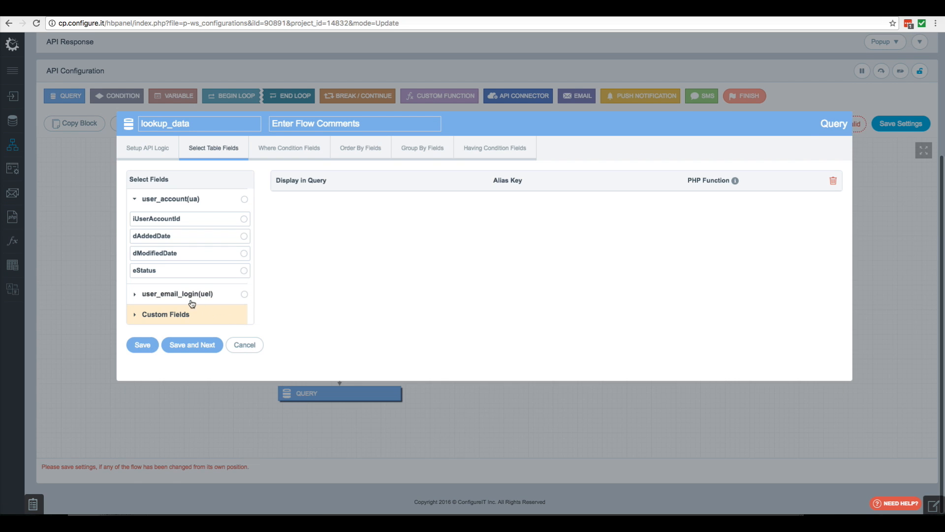
pyautogui.click(244, 218)
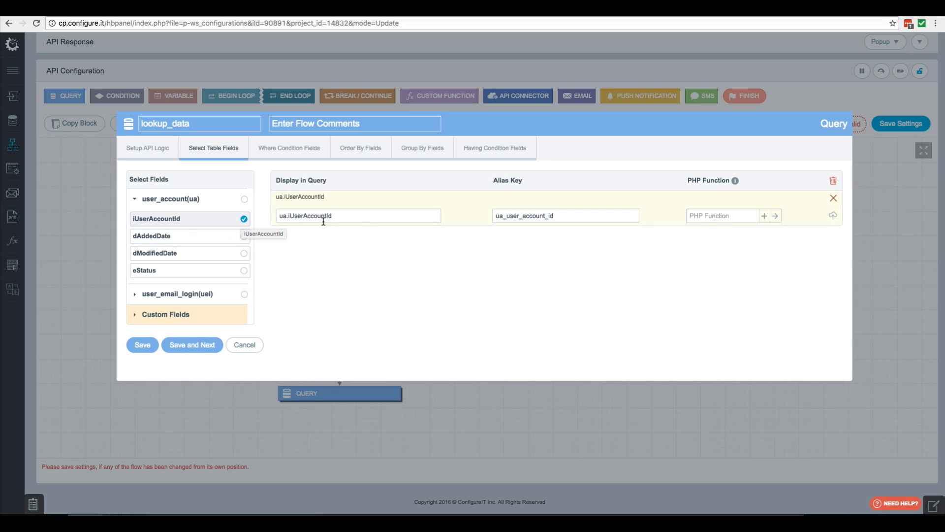
pyautogui.click(166, 296)
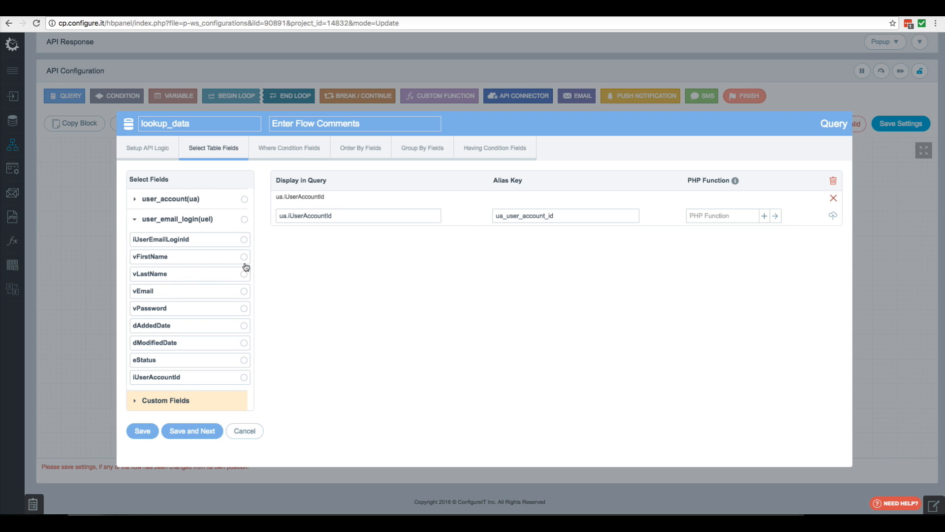
pyautogui.click(192, 257)
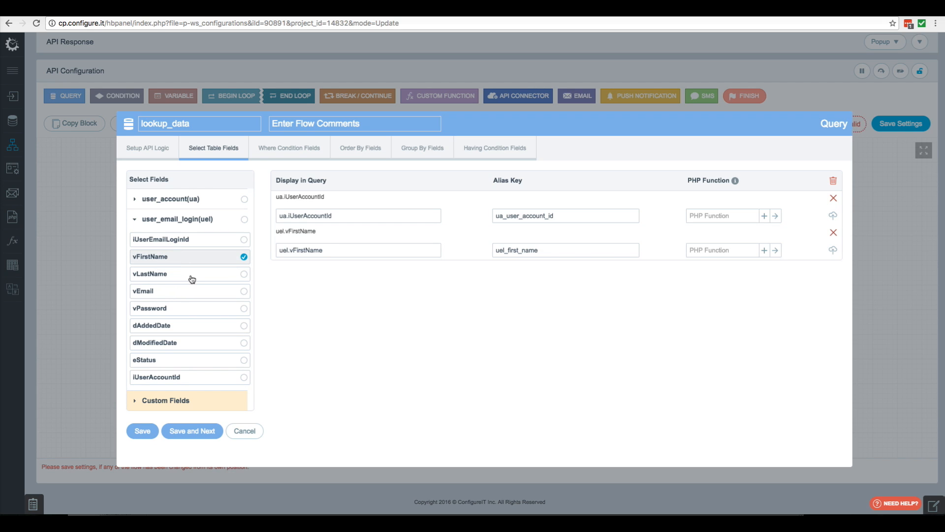
pyautogui.click(189, 277)
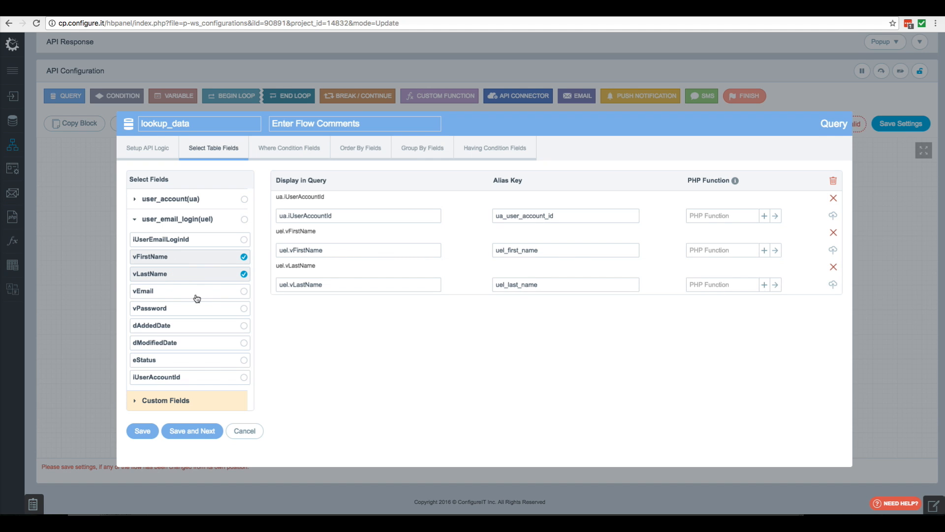
pyautogui.click(219, 294)
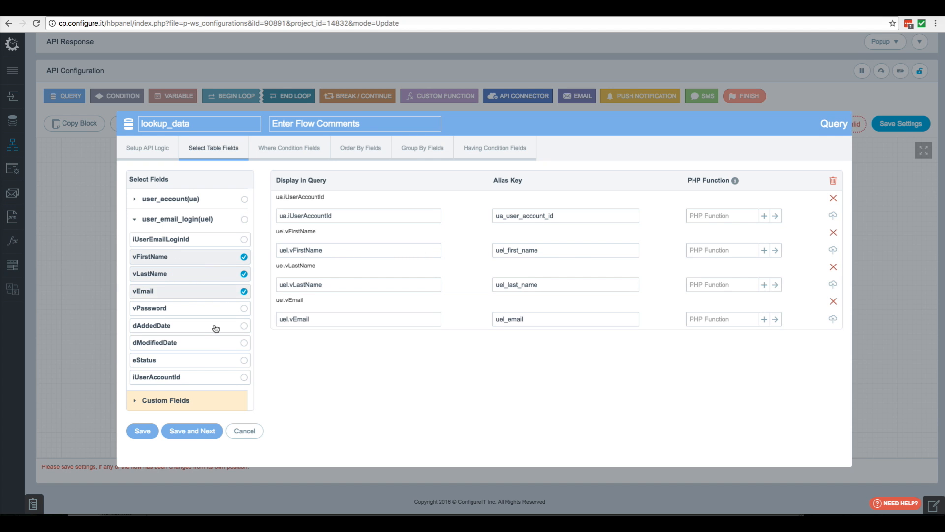
# Add a where condition matching iUserAccountId to the insert_id request param.
pyautogui.click(193, 431)
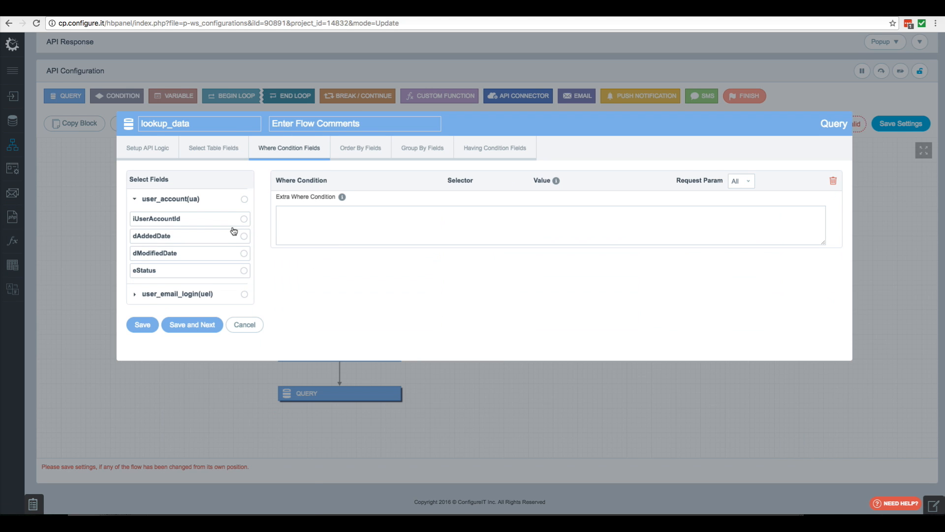
pyautogui.click(192, 223)
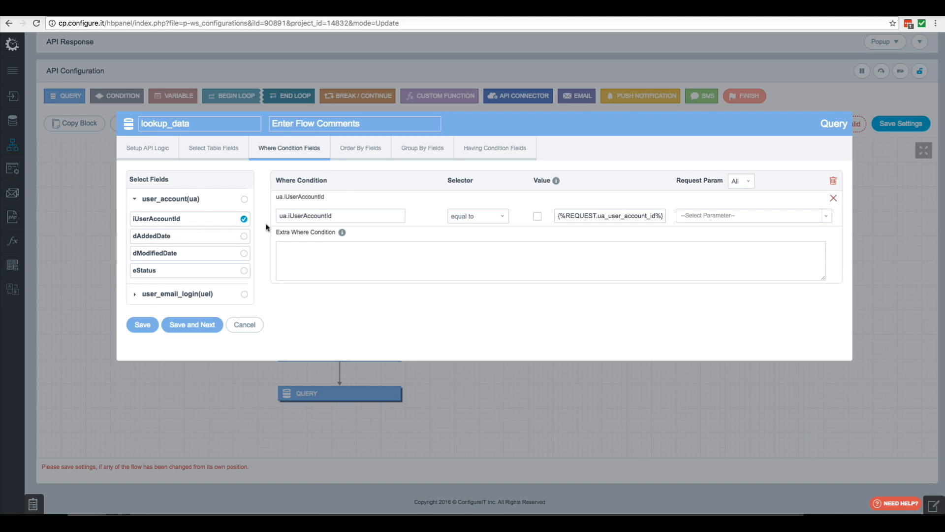
pyautogui.click(701, 216)
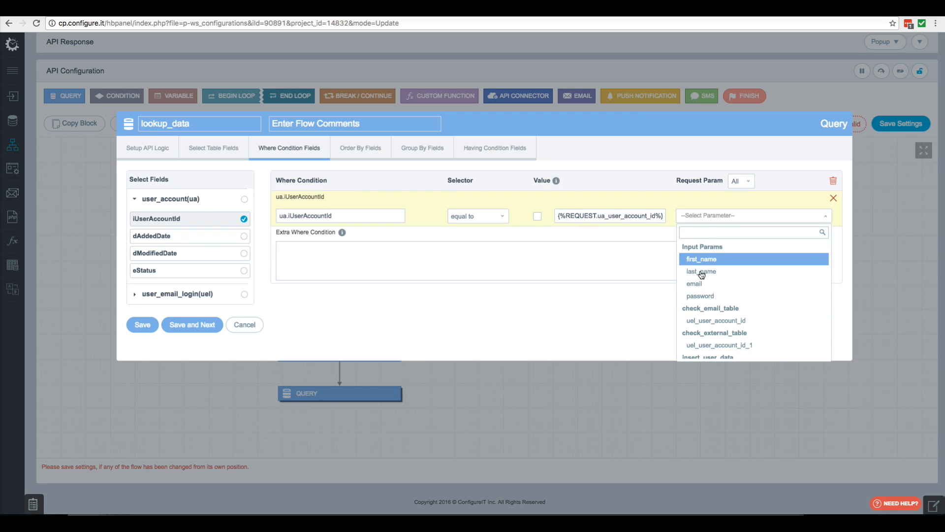
pyautogui.scroll(-2, 702, 286)
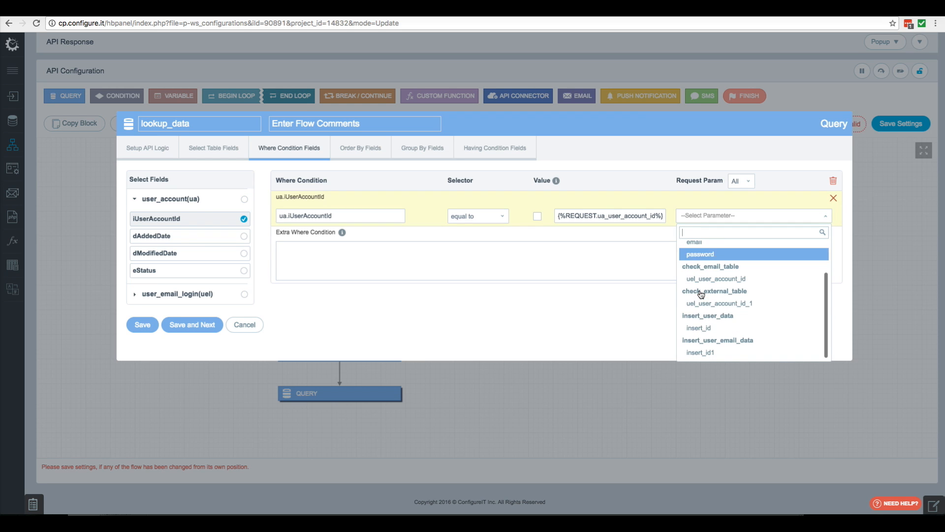
pyautogui.click(700, 329)
# Add an eStatus condition requiring Active and save the lookup_data query.
pyautogui.click(223, 275)
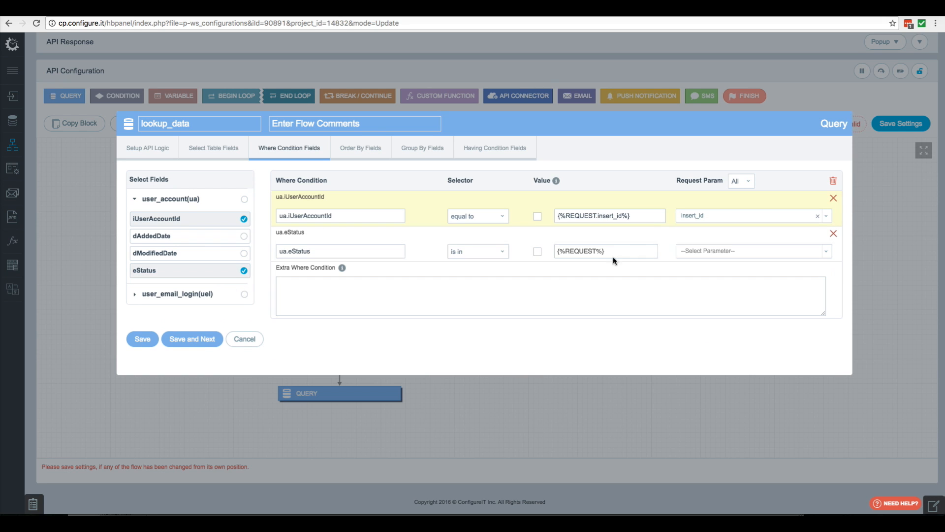
pyautogui.click(599, 251)
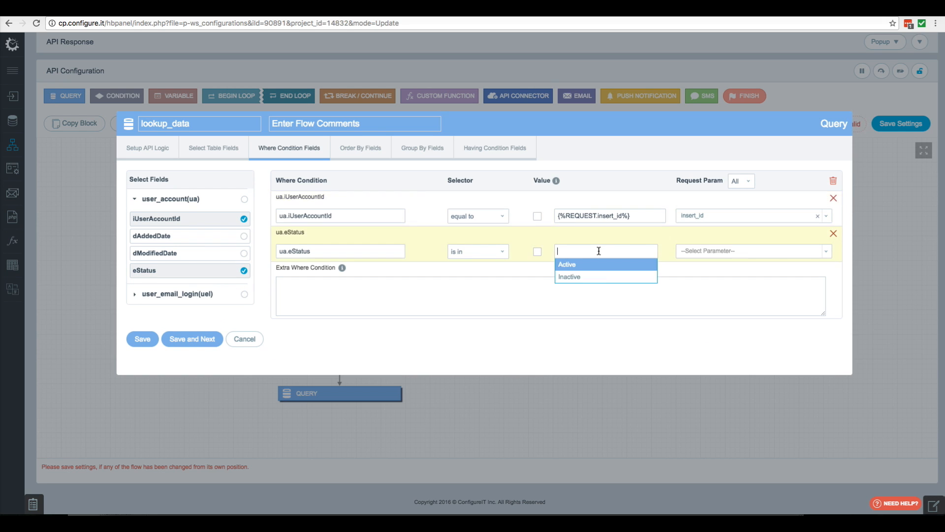
pyautogui.click(584, 266)
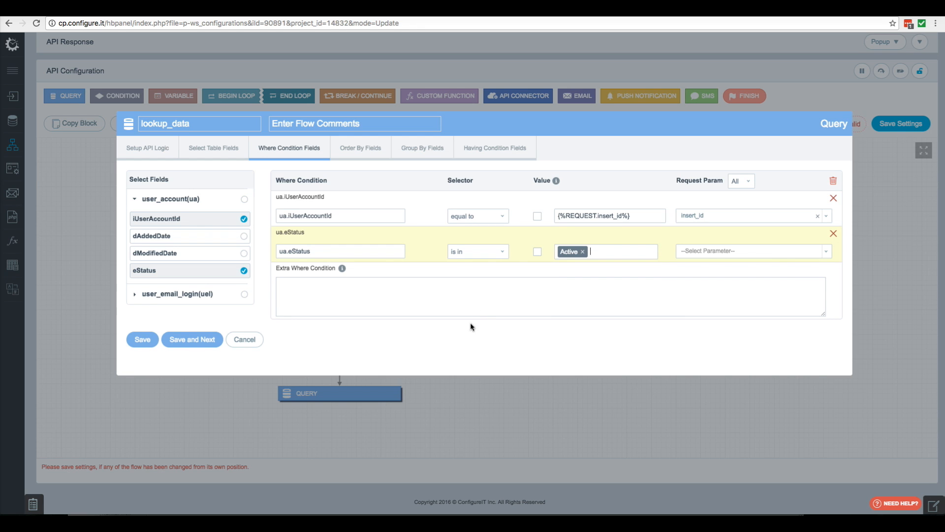
pyautogui.click(143, 339)
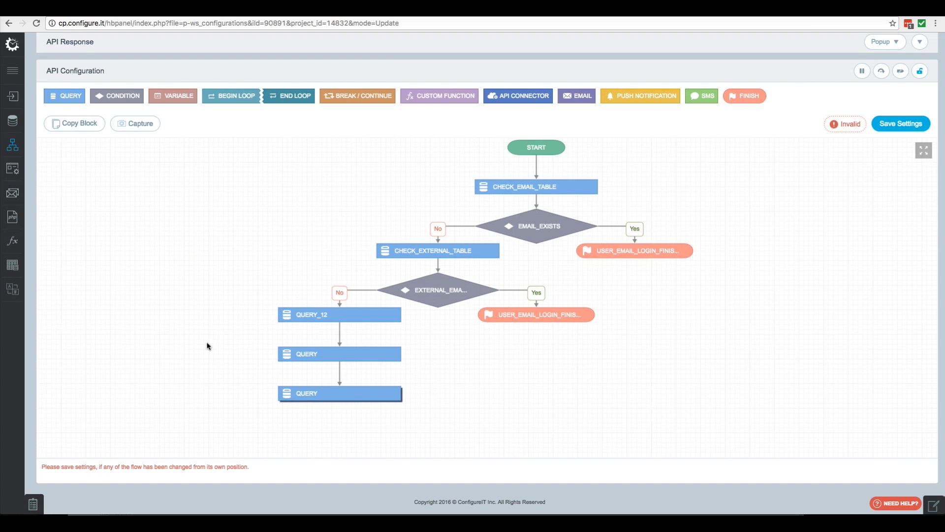
# Add a Finish block that returns lookup_data fields instead of check_email_table.
pyautogui.click(744, 96)
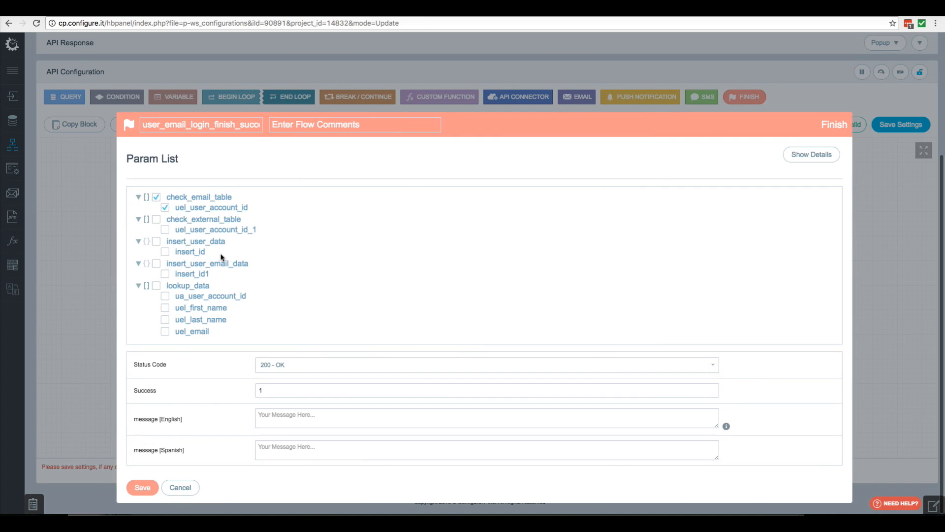
pyautogui.click(156, 197)
pyautogui.click(156, 287)
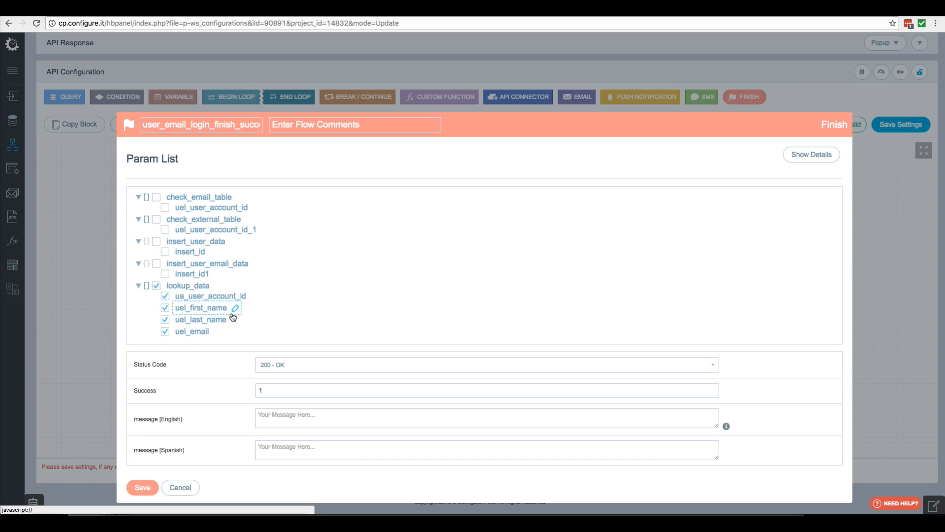
# Strip the ua_/uel_ prefixes so the outputs read user_account_id, first_name, last_name and email.
pyautogui.click(188, 297)
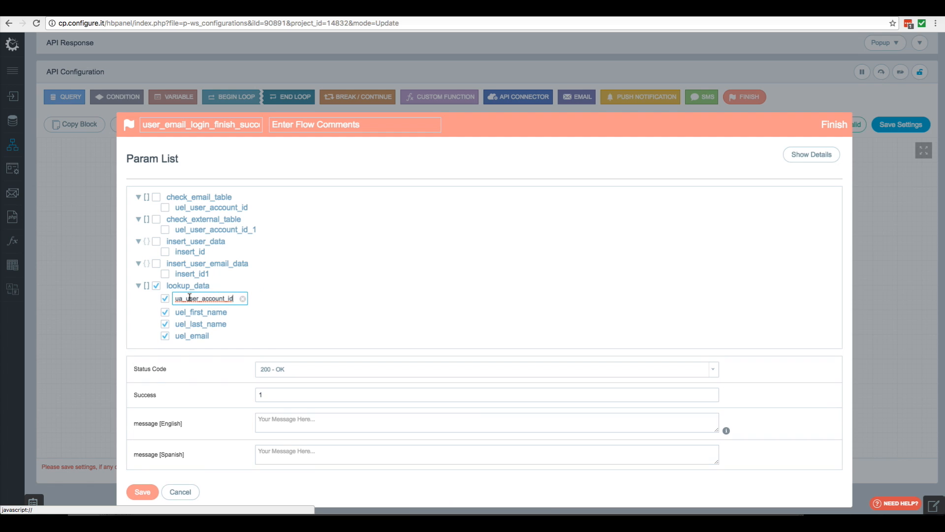
pyautogui.moveTo(187, 299); pyautogui.dragTo(176, 299)
pyautogui.press('BackSpace')
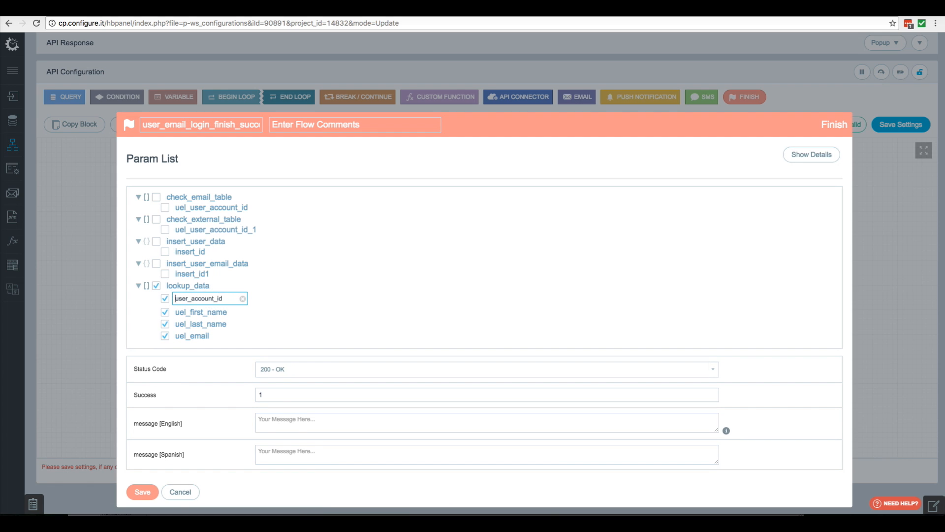
pyautogui.click(188, 313)
pyautogui.moveTo(188, 313); pyautogui.dragTo(168, 315)
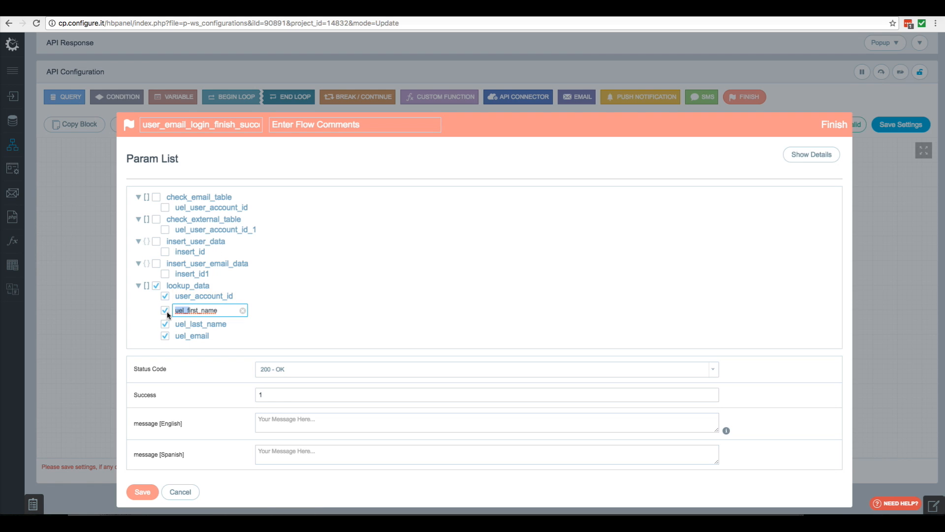
pyautogui.press('BackSpace')
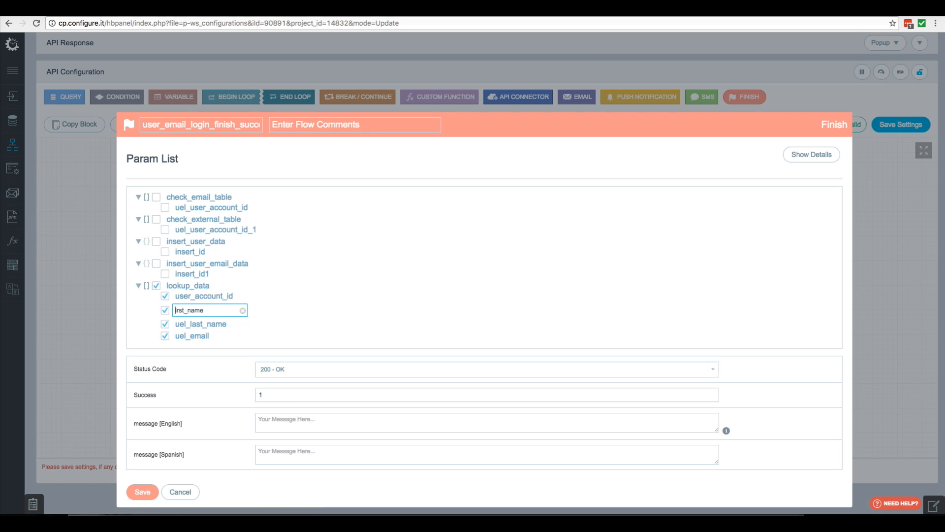
pyautogui.click(189, 323)
pyautogui.moveTo(187, 323); pyautogui.dragTo(171, 324)
pyautogui.press('BackSpace')
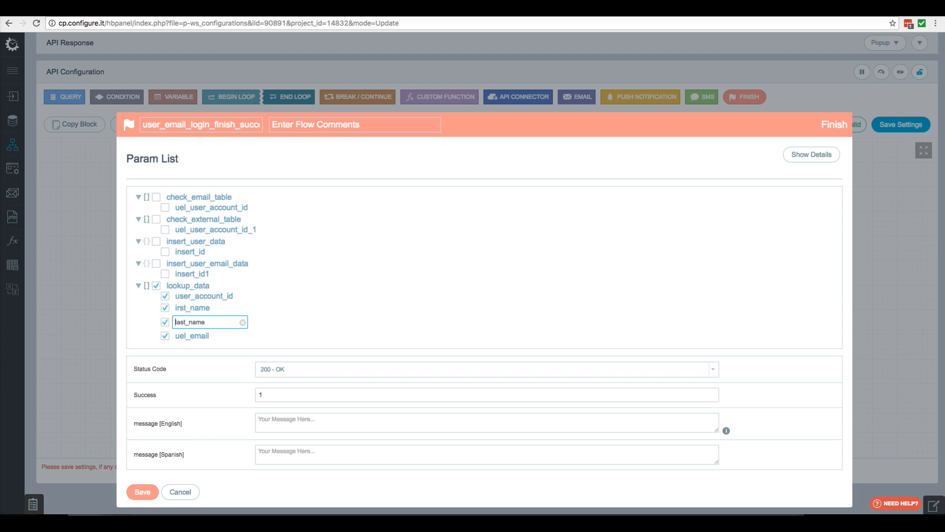
pyautogui.click(186, 336)
pyautogui.moveTo(187, 337); pyautogui.dragTo(175, 336)
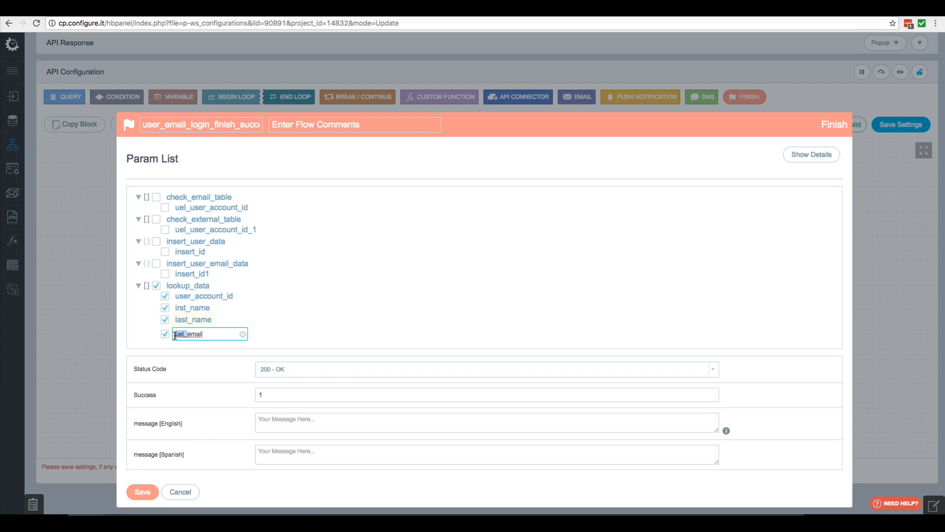
pyautogui.press('BackSpace')
# Set the English message to 'Account has been added.' and save the Finish block.
pyautogui.click(277, 423)
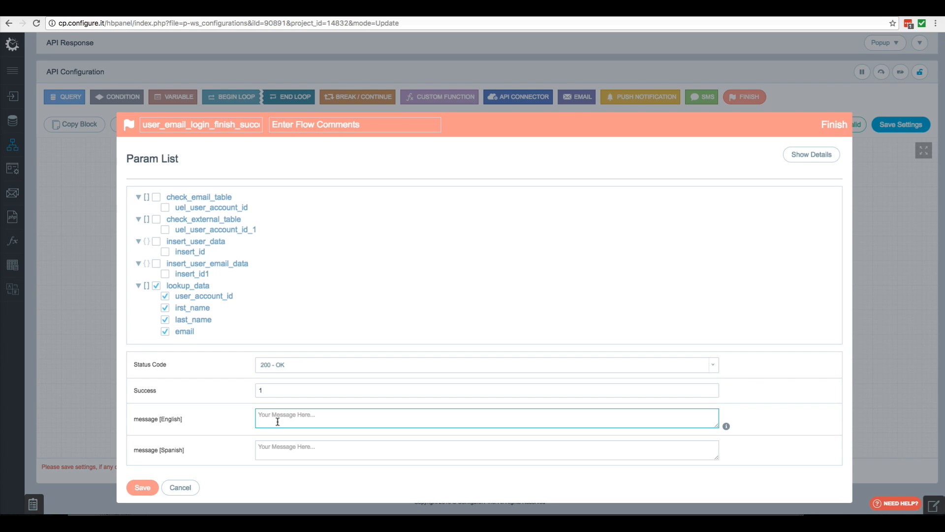
pyautogui.write('Ad')
pyautogui.click(142, 487)
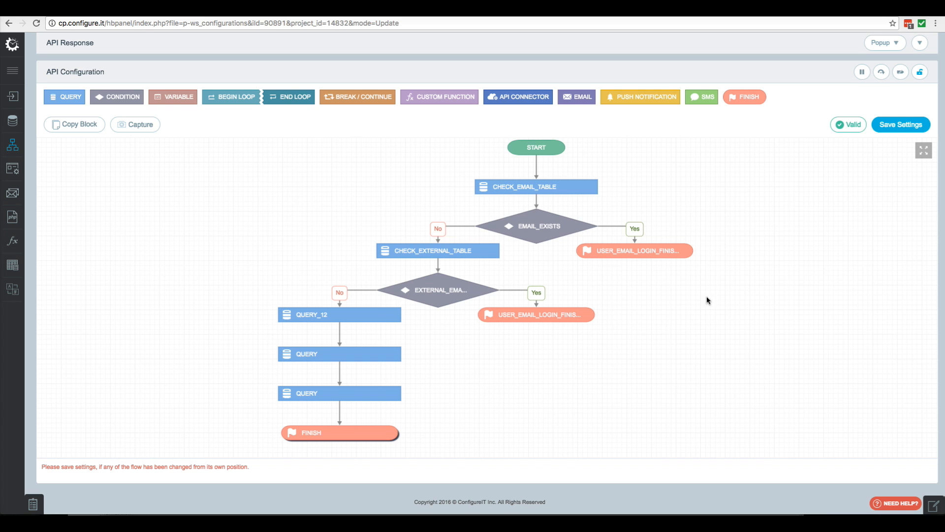
# Debug the API with first_name J, last_name J, a test email and password, then review the response.
pyautogui.scroll(4, 640, 196)
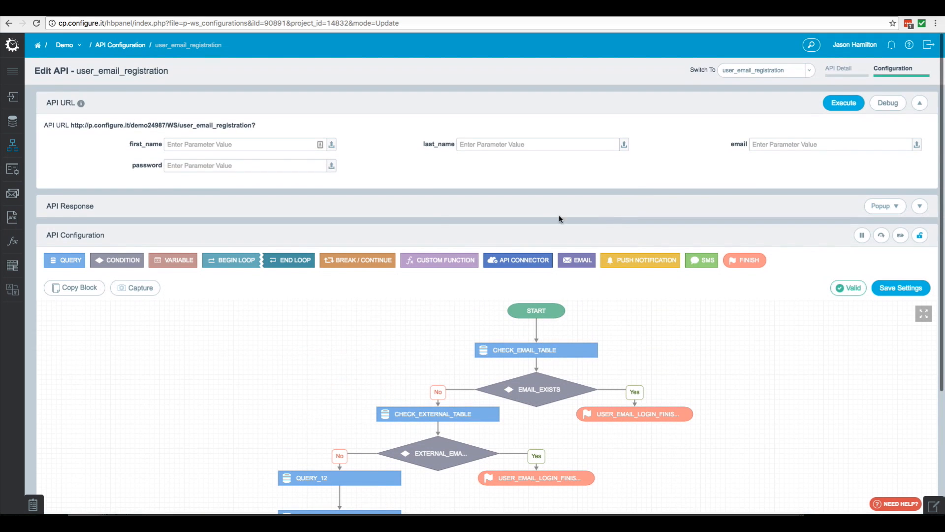
pyautogui.click(194, 145)
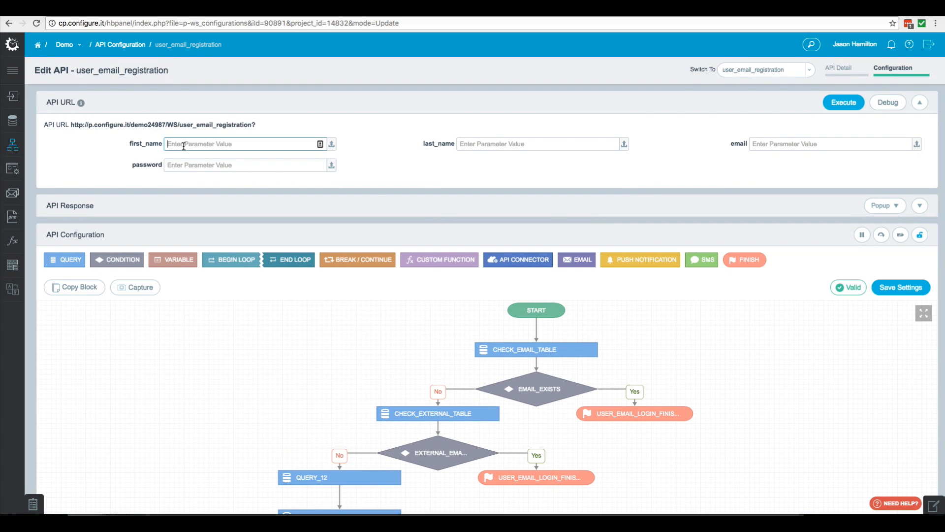
pyautogui.write('J')
pyautogui.press('Tab')
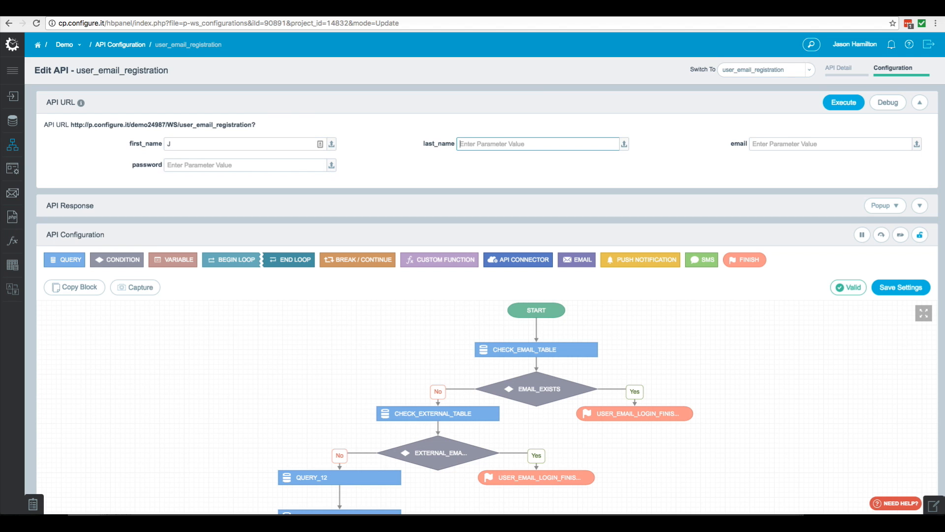
pyautogui.write('J')
pyautogui.press('Tab')
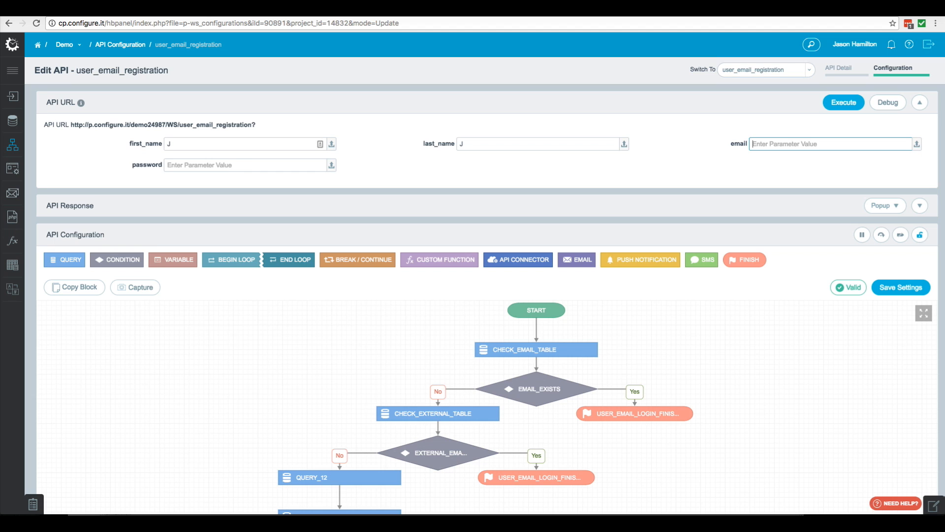
pyautogui.write('j@j.com')
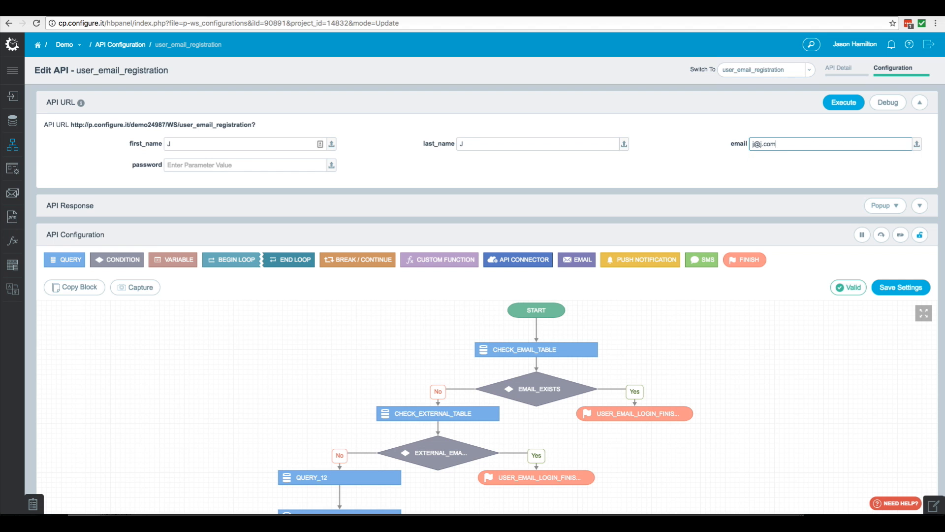
pyautogui.press('Tab')
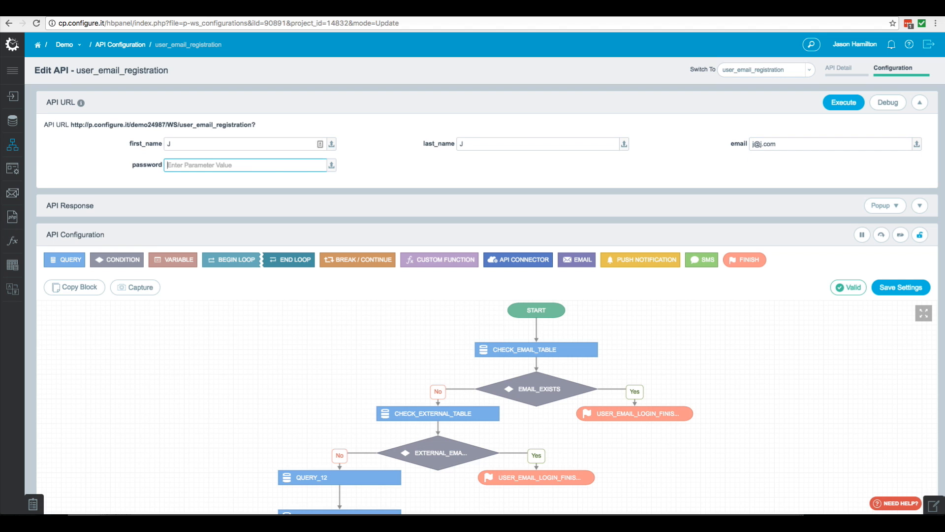
pyautogui.write('J')
pyautogui.click(884, 108)
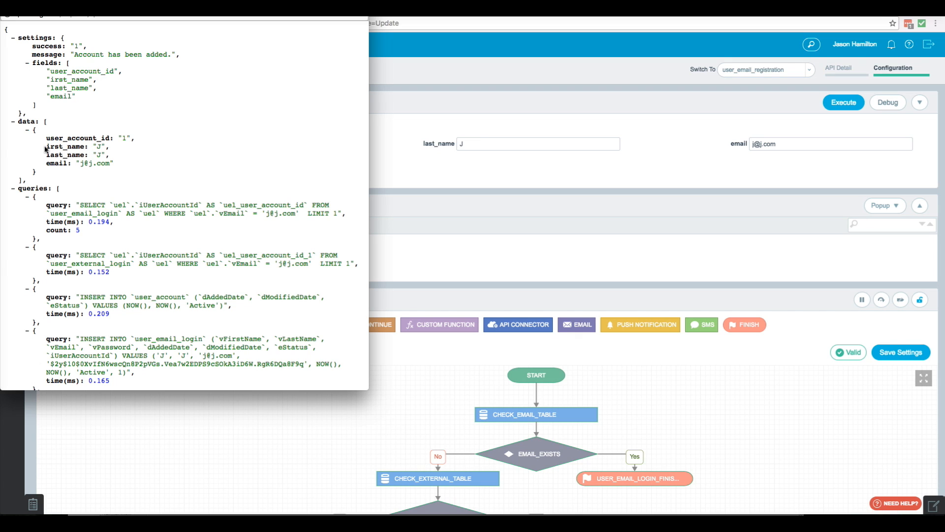
pyautogui.moveTo(46, 146); pyautogui.dragTo(56, 146)
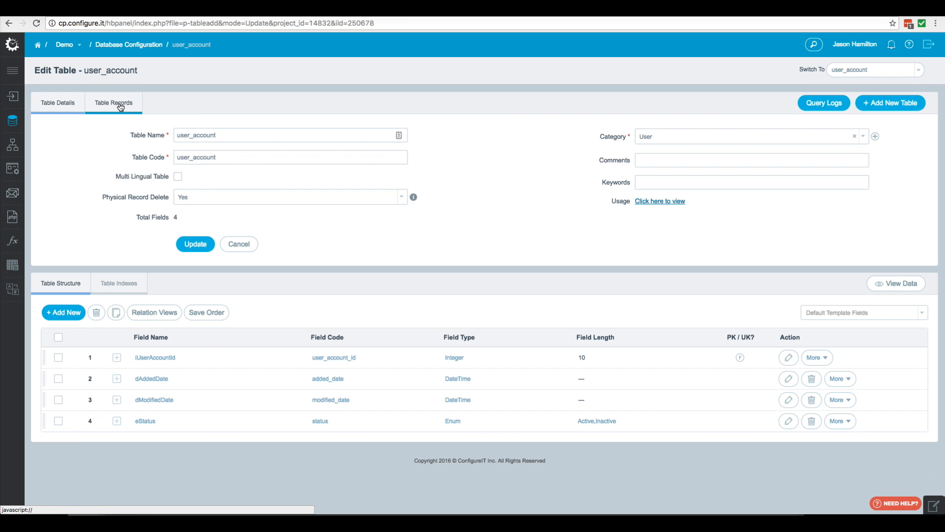
# Check the new record in user_account, then in user_email_login with its hashed password.
pyautogui.click(119, 105)
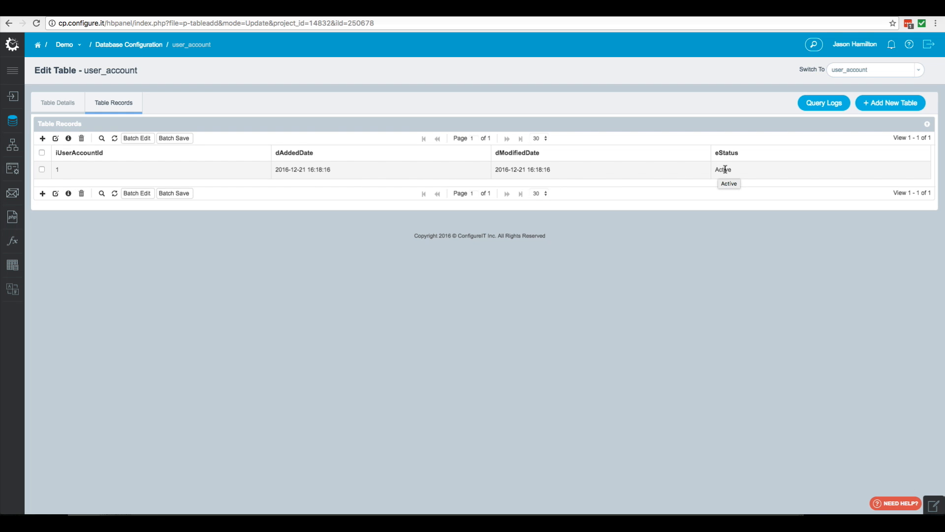
pyautogui.click(865, 75)
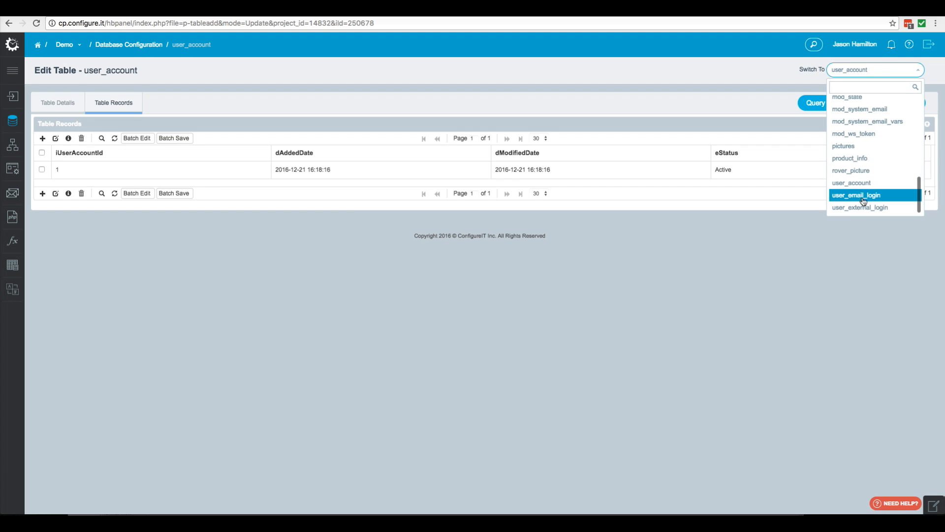
pyautogui.click(856, 196)
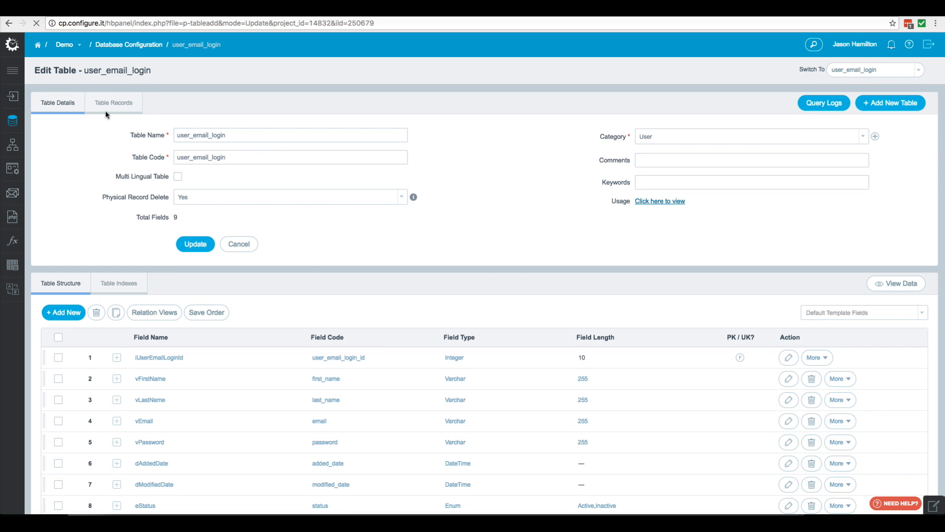
pyautogui.click(108, 104)
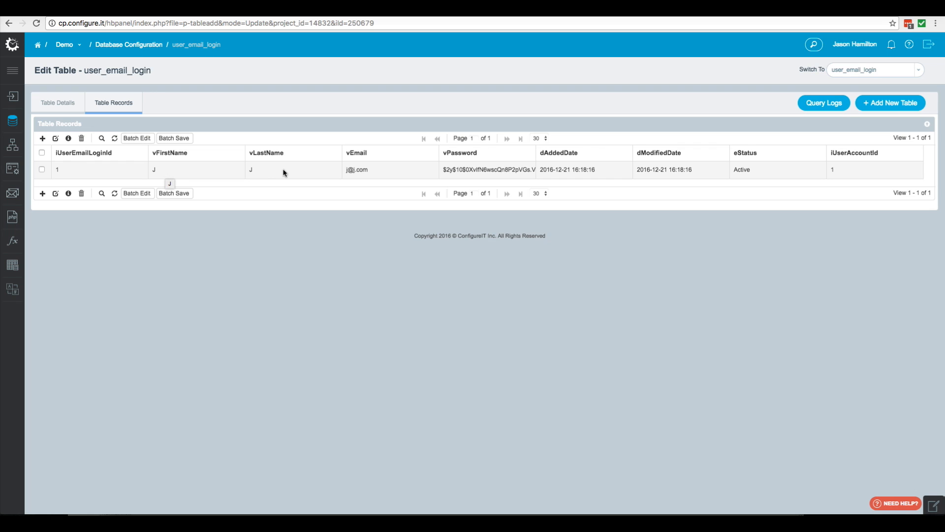
pyautogui.moveTo(444, 170); pyautogui.dragTo(547, 169)
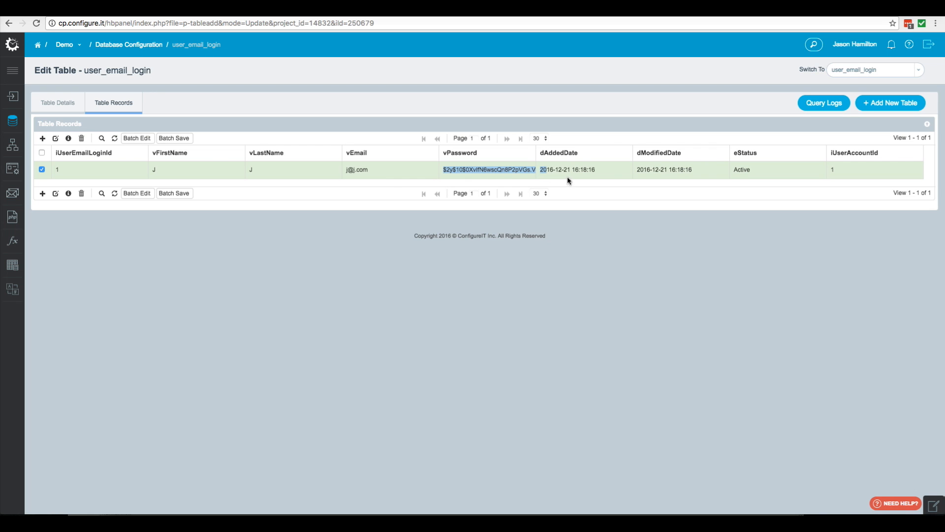
pyautogui.click(659, 170)
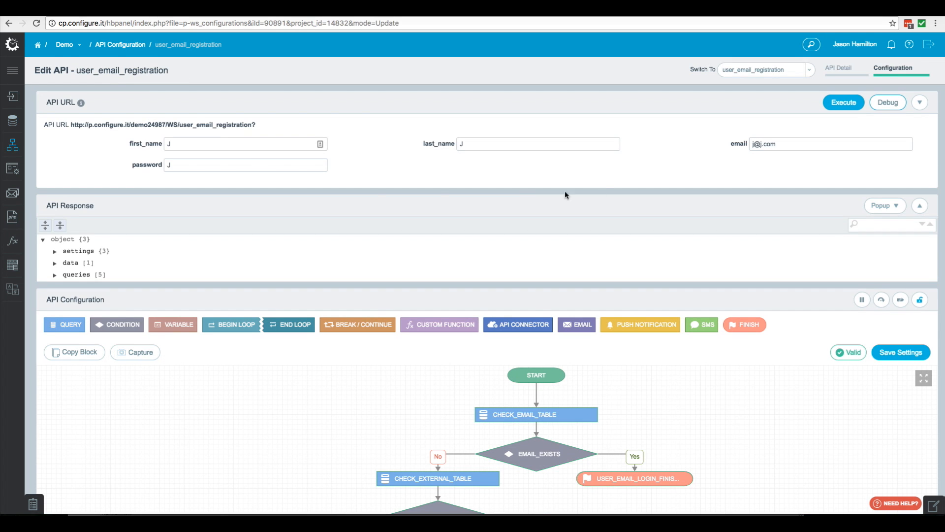
# Run the registration API in debug again with the same sample inputs.
pyautogui.click(889, 103)
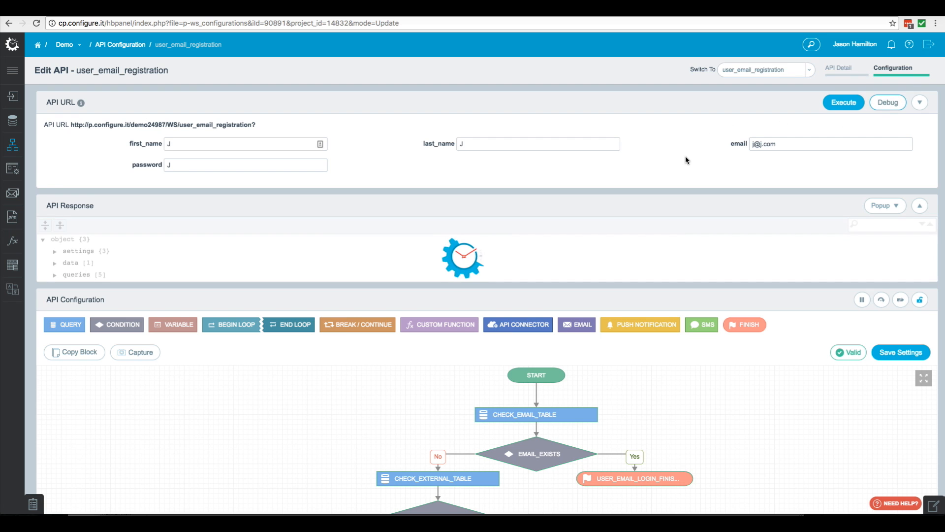
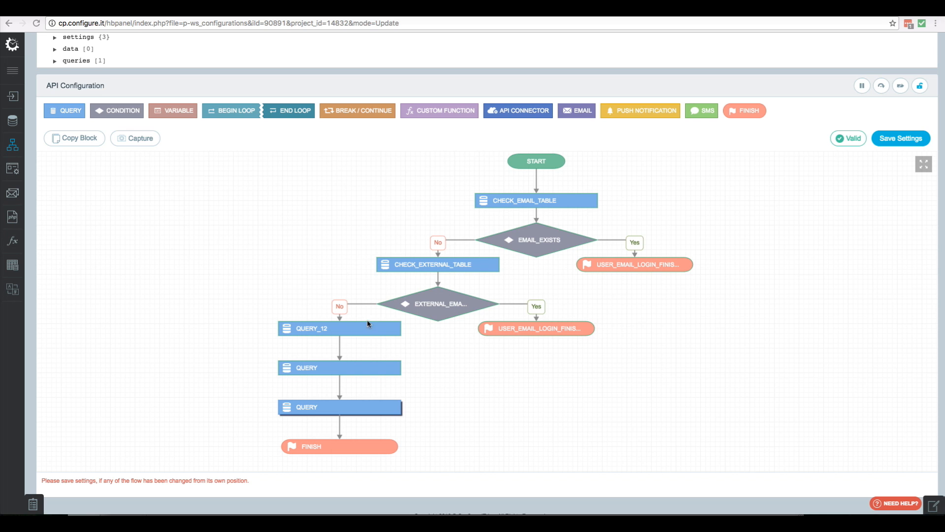
# Leave the user_email_registration flow via the API Configuration breadcrumb to reach the API list.
pyautogui.scroll(3, 329, 303)
pyautogui.scroll(2, 330, 316)
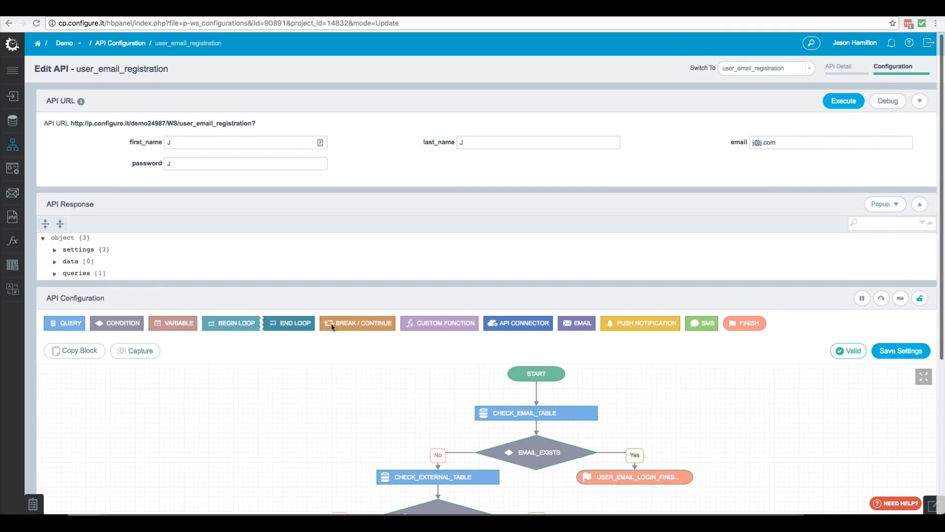
pyautogui.click(121, 45)
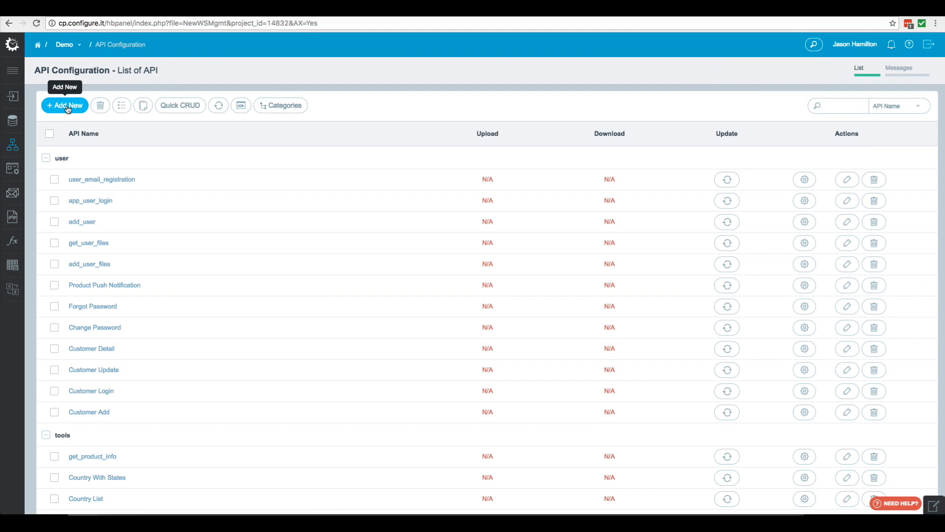
# Start a new API named user_email_verify in the User category.
pyautogui.click(67, 106)
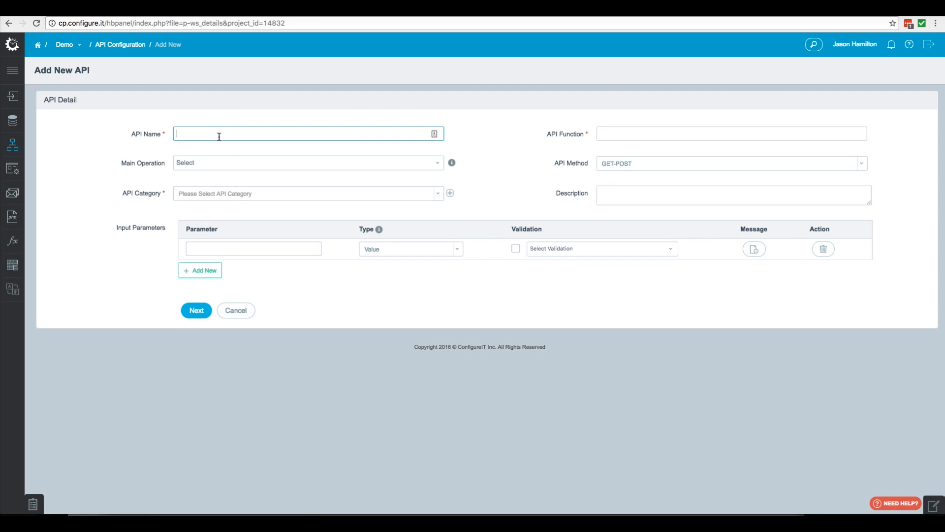
pyautogui.write('user_email_verify')
pyautogui.click(240, 197)
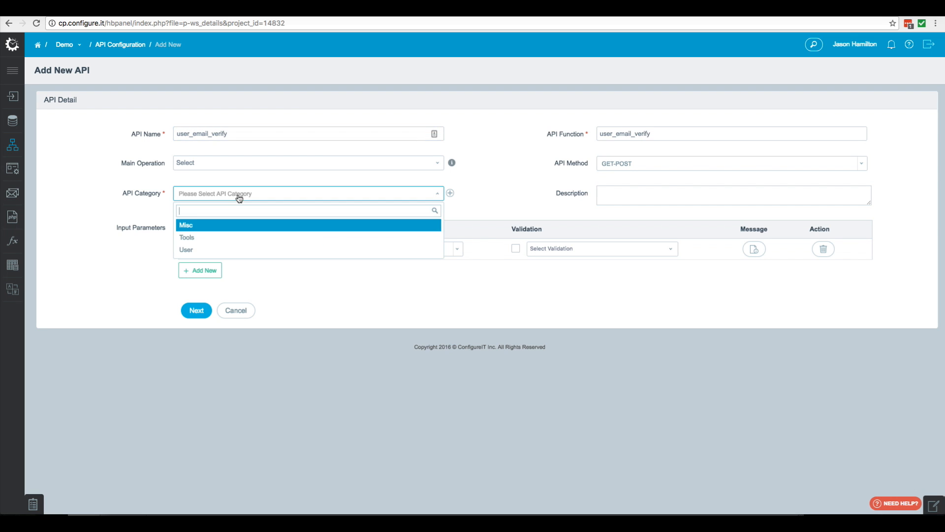
pyautogui.click(206, 249)
# Add a required email input validated as Email and a required password input, then continue.
pyautogui.click(213, 249)
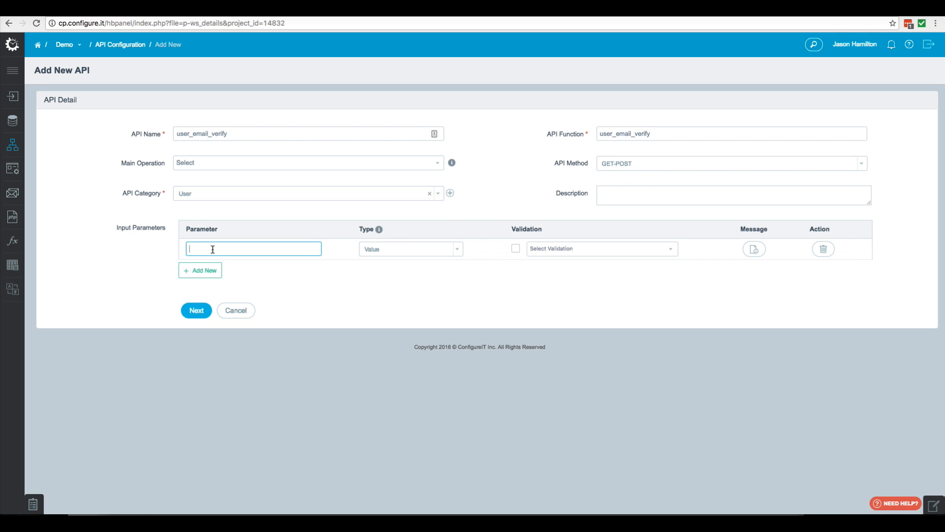
pyautogui.write('email')
pyautogui.click(516, 249)
pyautogui.click(551, 249)
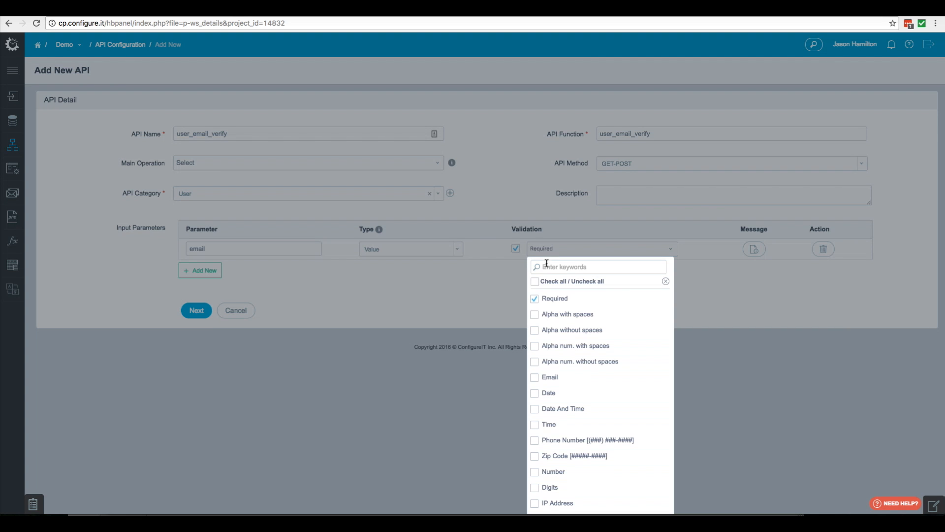
pyautogui.click(534, 377)
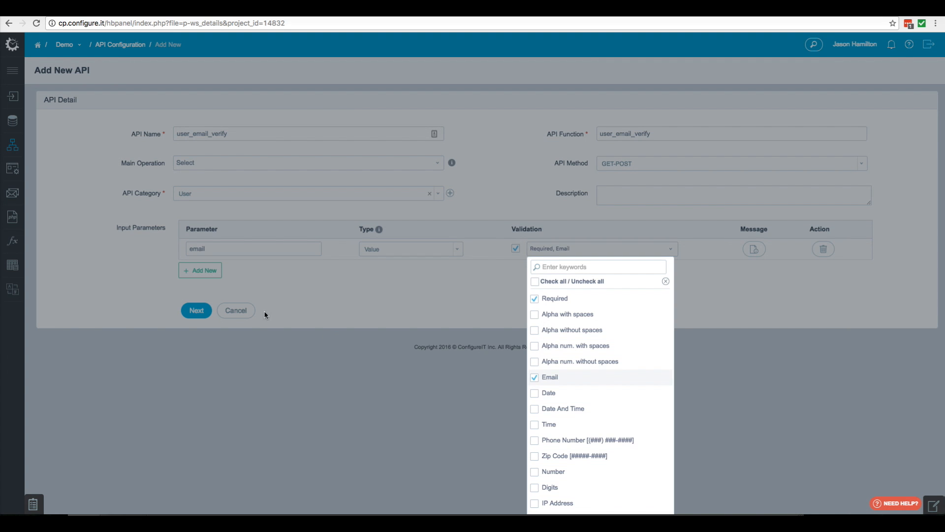
pyautogui.click(202, 279)
pyautogui.click(201, 276)
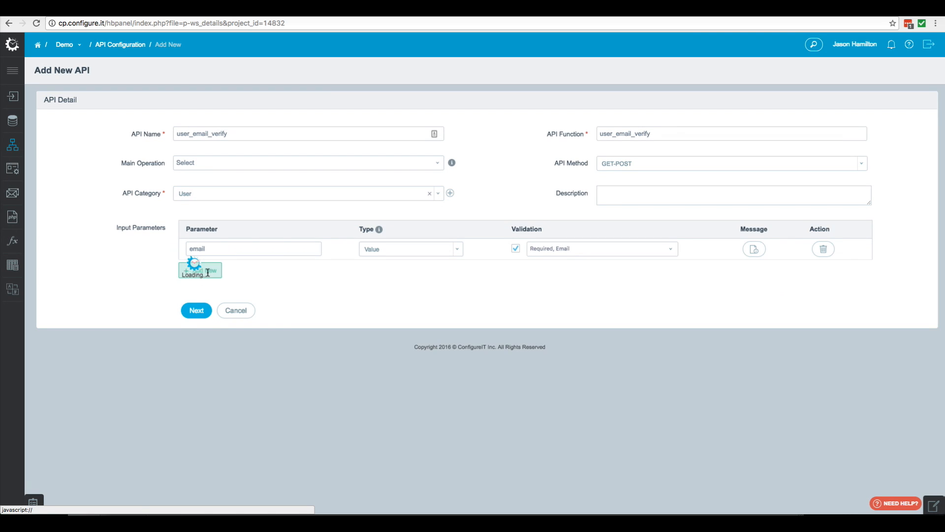
pyautogui.click(210, 271)
pyautogui.write('pa')
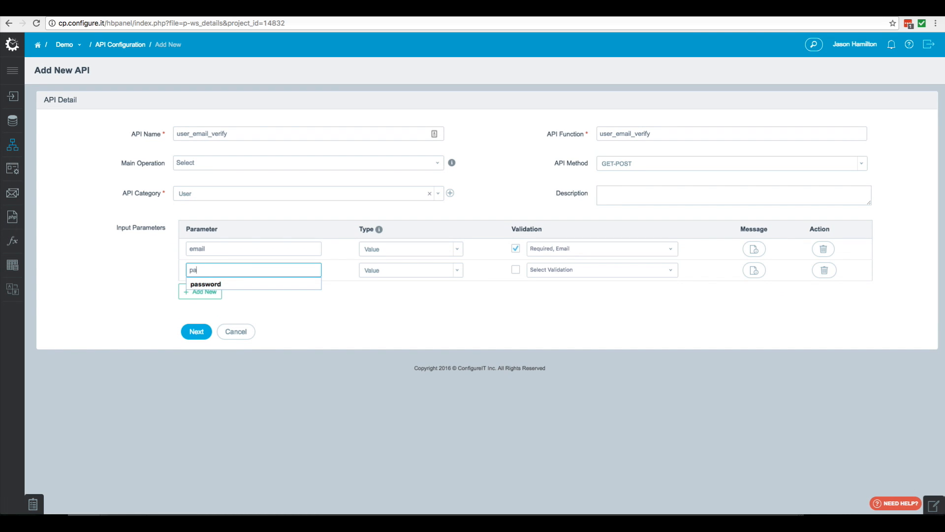
pyautogui.write('ssword')
pyautogui.press('Return')
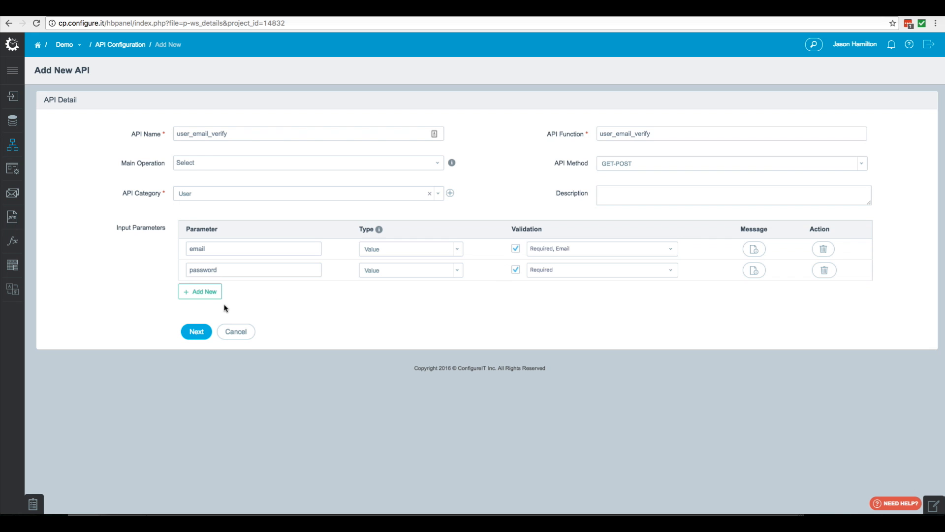
pyautogui.click(196, 332)
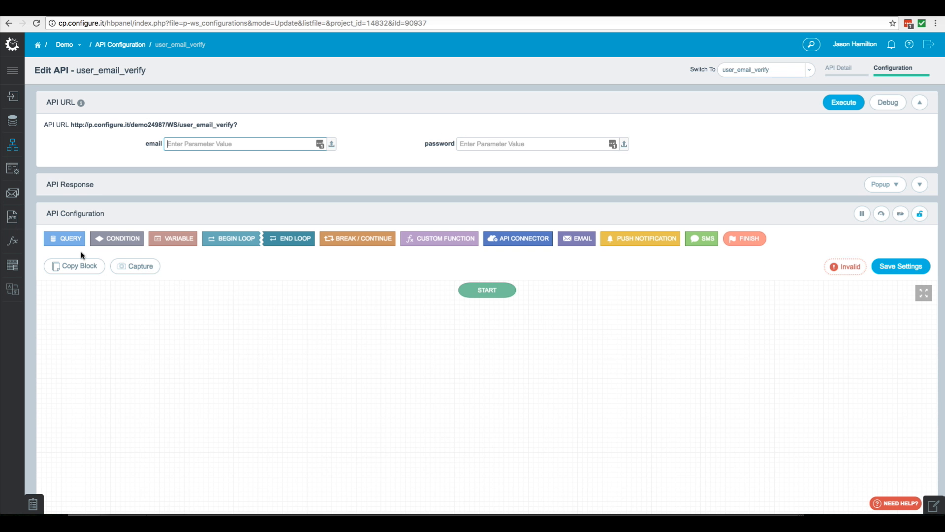
# Add a query step labelled get_user_email_info on the user_email_login table.
pyautogui.click(65, 241)
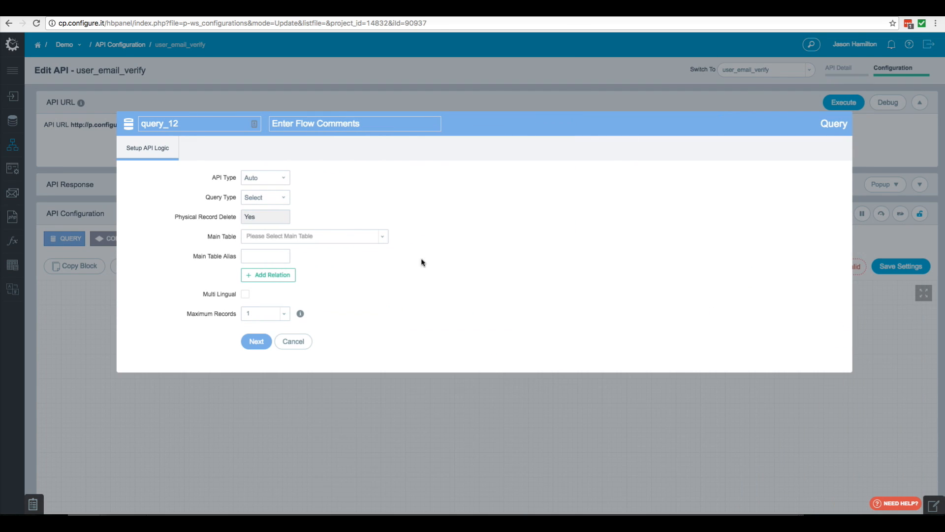
pyautogui.click(159, 122)
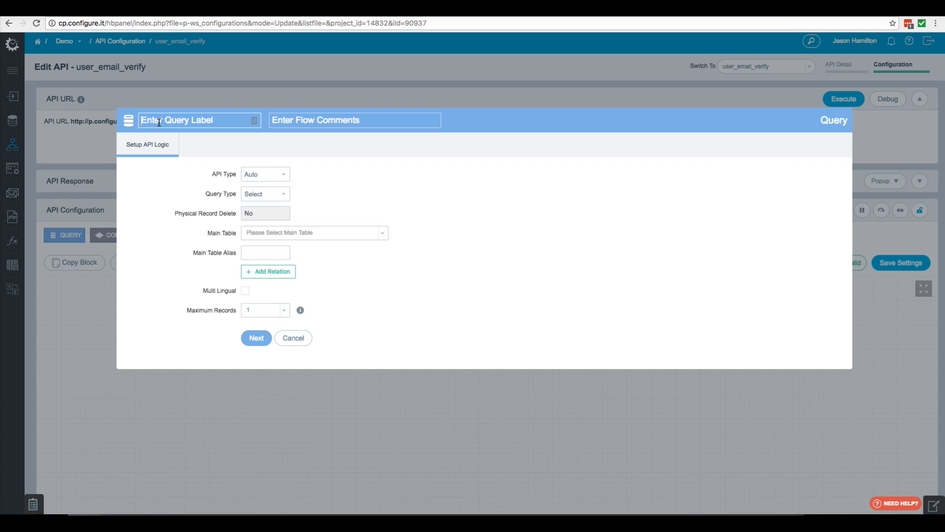
pyautogui.write('get_user_email_info')
pyautogui.click(276, 235)
pyautogui.scroll(-5, 278, 284)
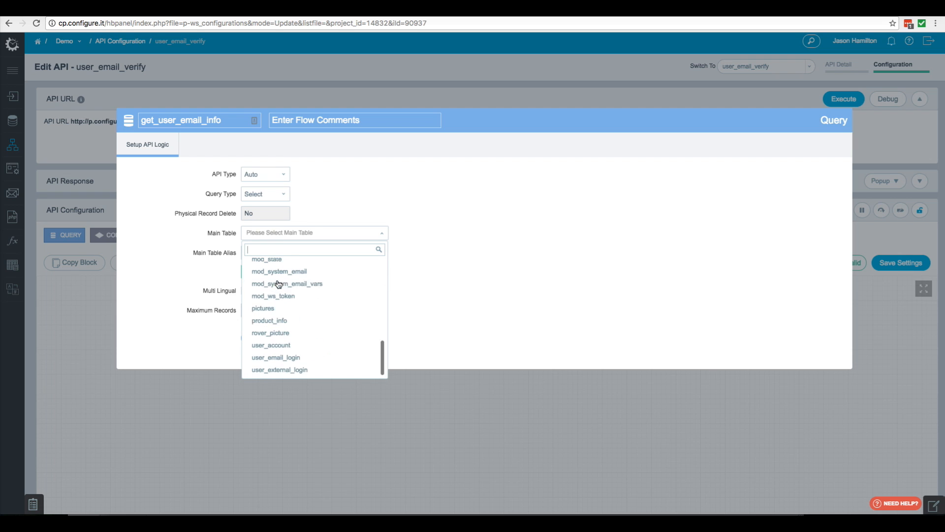
pyautogui.click(276, 357)
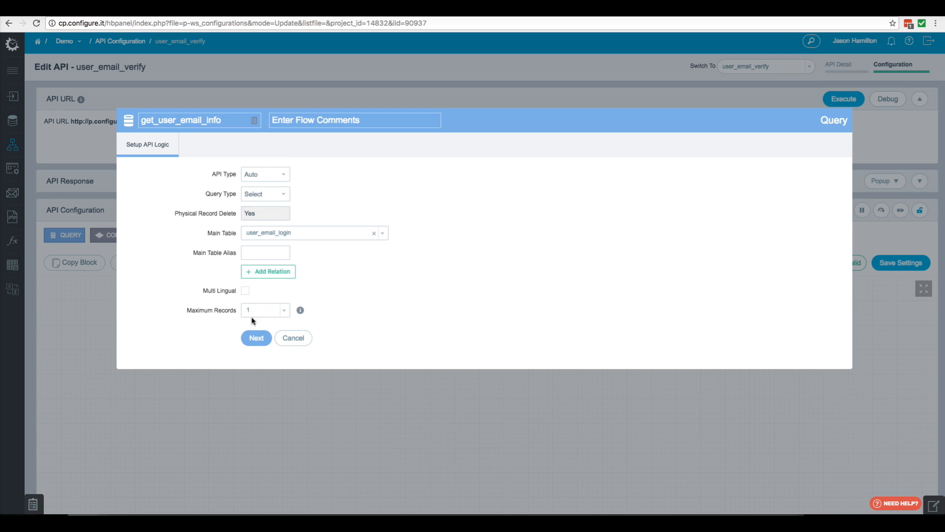
pyautogui.click(254, 338)
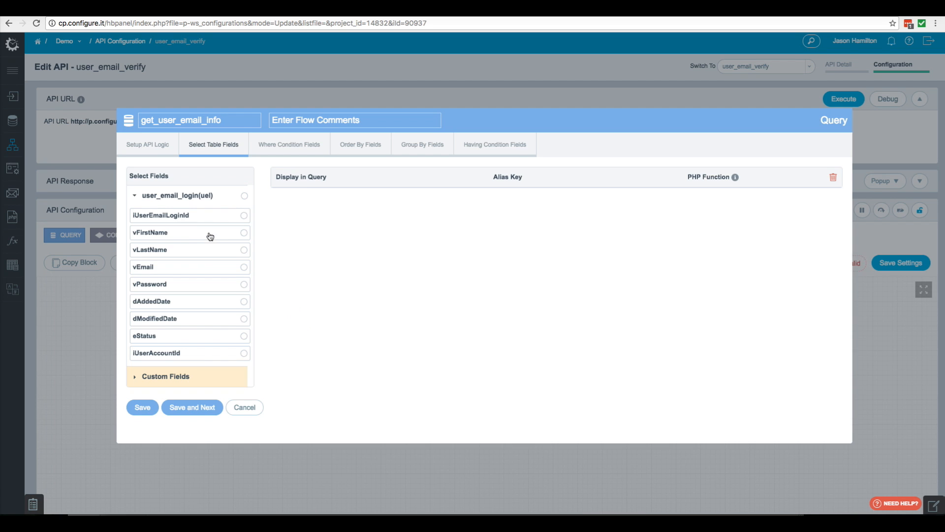
# Return vFirstName, vLastName, vEmail, vPassword and iUserAccountId from the query.
pyautogui.click(222, 238)
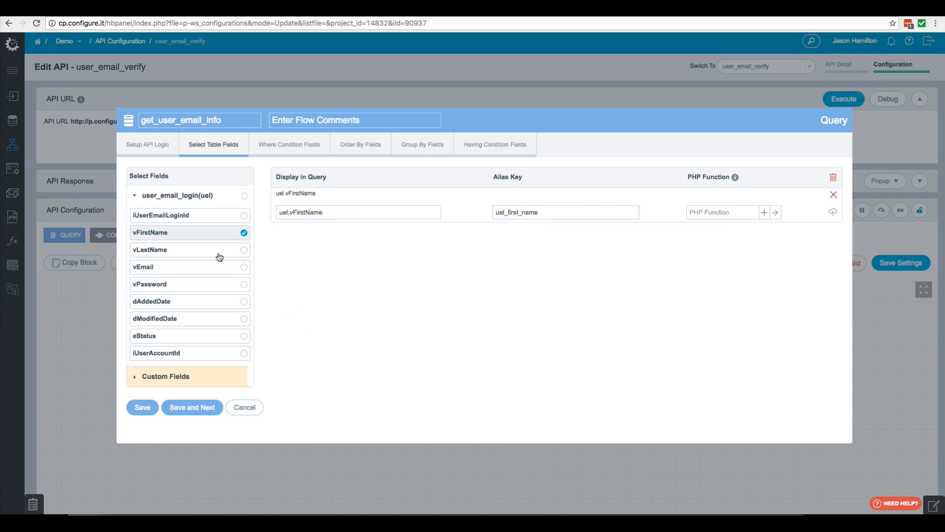
pyautogui.click(219, 256)
pyautogui.click(219, 268)
pyautogui.click(215, 287)
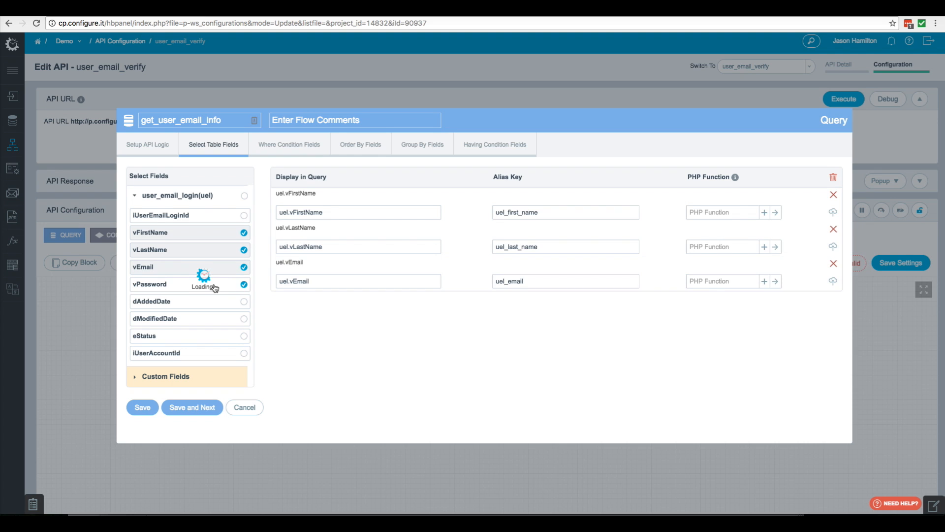
pyautogui.click(195, 359)
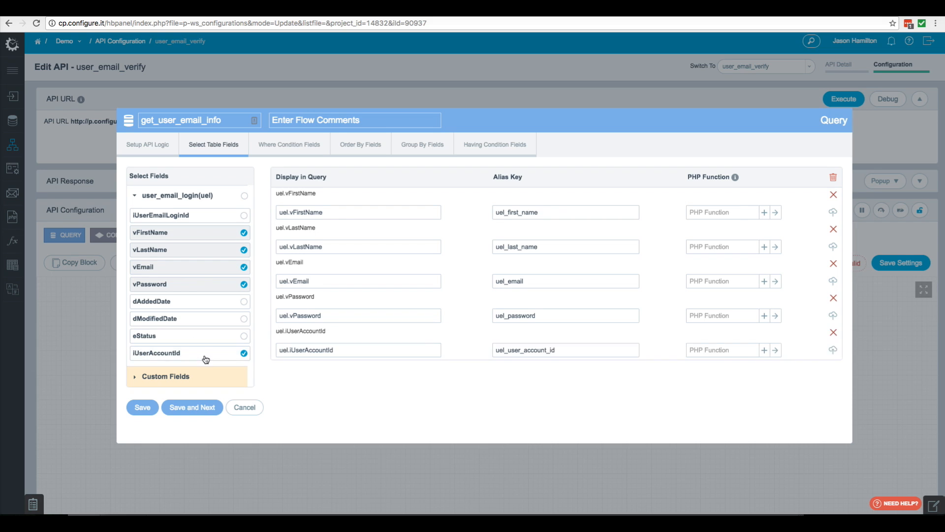
pyautogui.moveTo(541, 318); pyautogui.dragTo(493, 318)
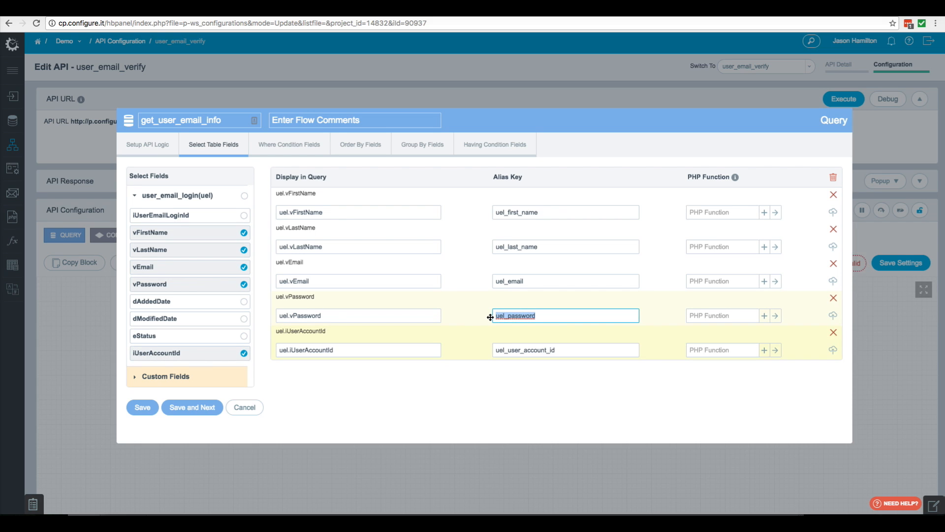
pyautogui.click(197, 412)
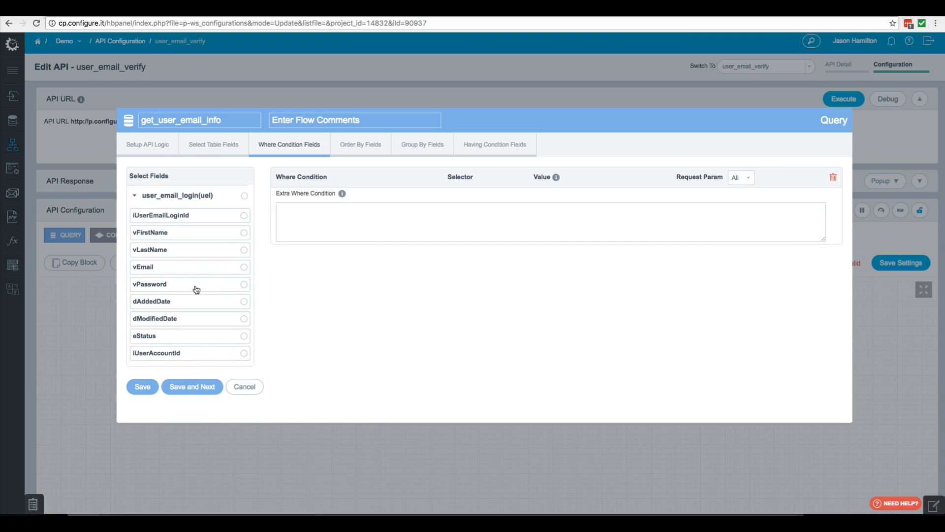
# Filter the query where vEmail matches the email input, and save it.
pyautogui.click(244, 267)
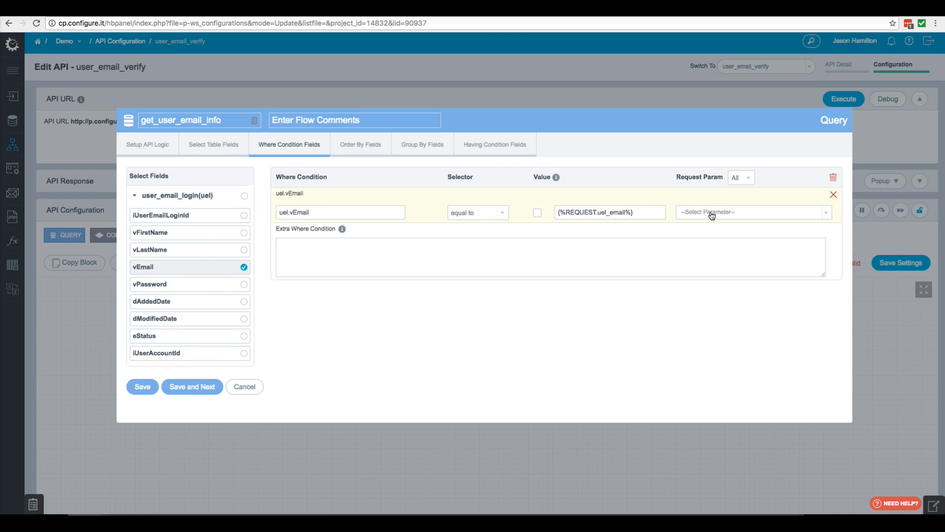
pyautogui.click(712, 213)
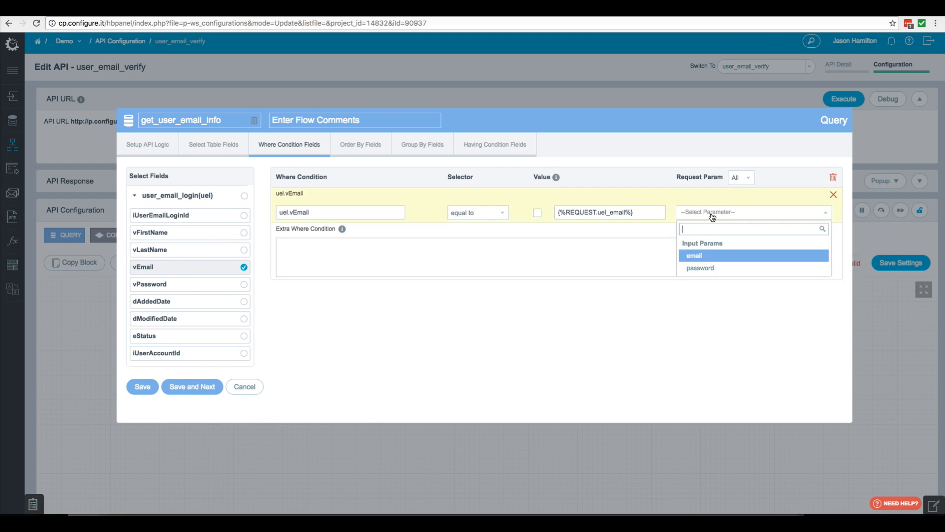
pyautogui.click(694, 256)
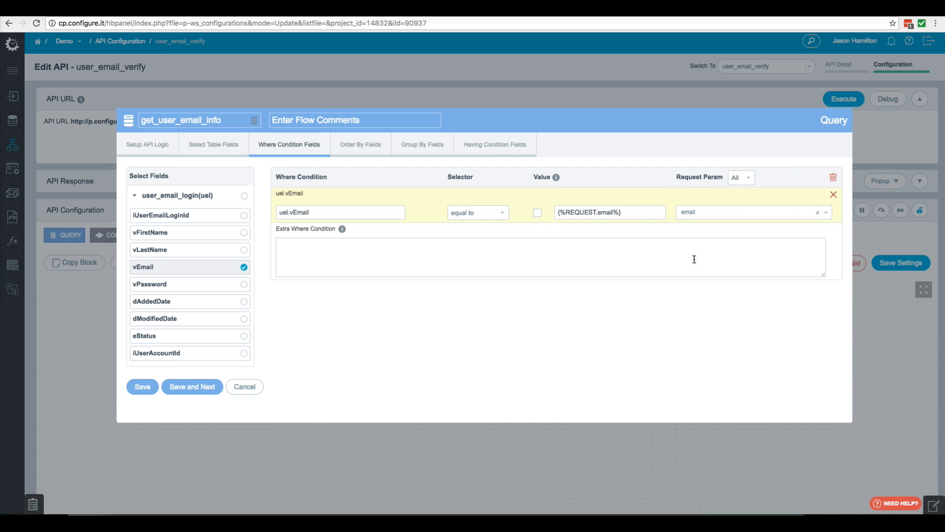
pyautogui.click(142, 387)
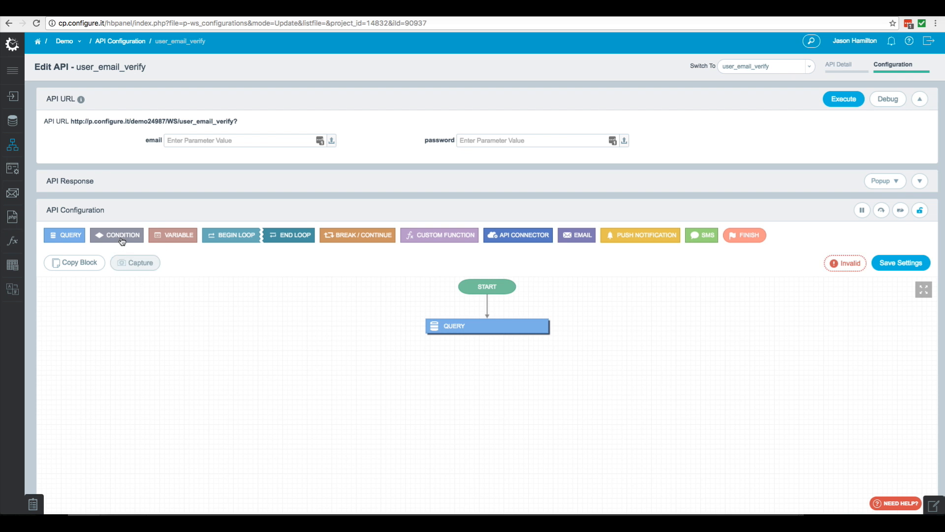
# Add a condition below the query named 'found email' testing get_user_email_info equals Success.
pyautogui.moveTo(117, 234); pyautogui.dragTo(321, 390)
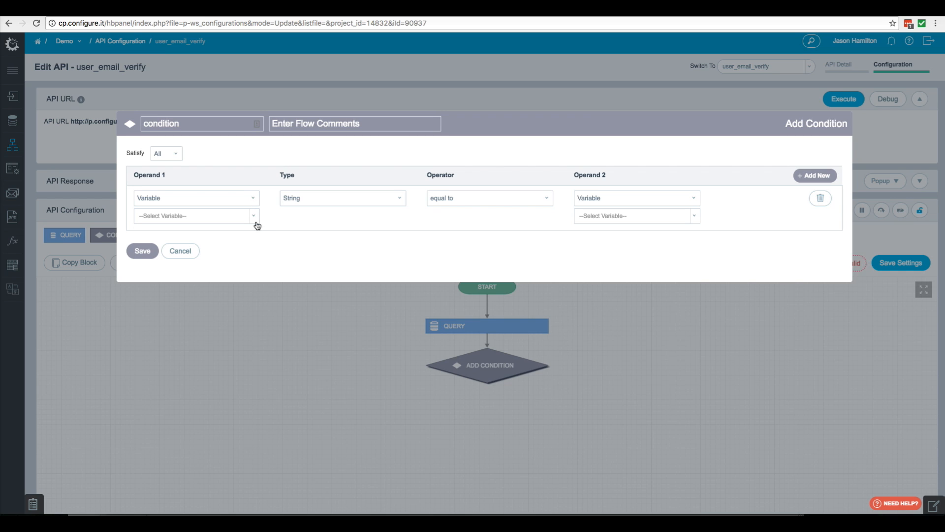
pyautogui.click(252, 198)
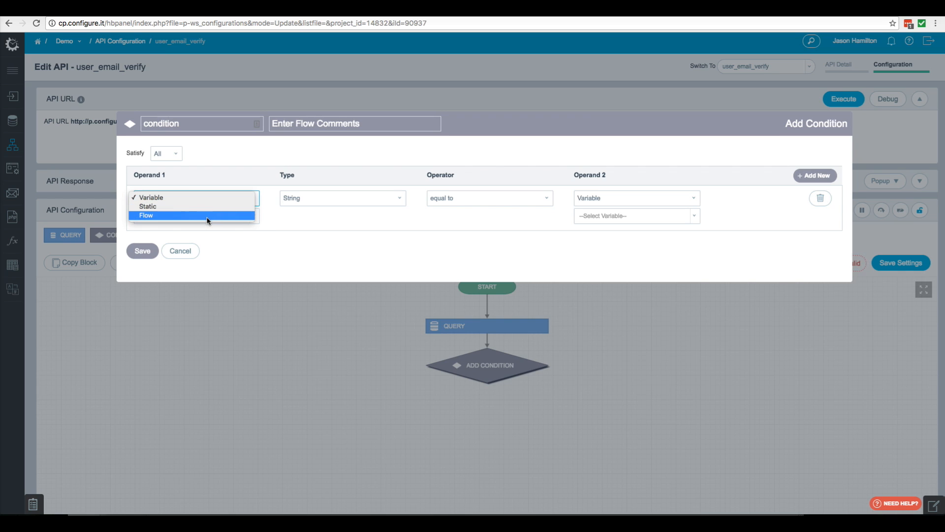
pyautogui.click(208, 215)
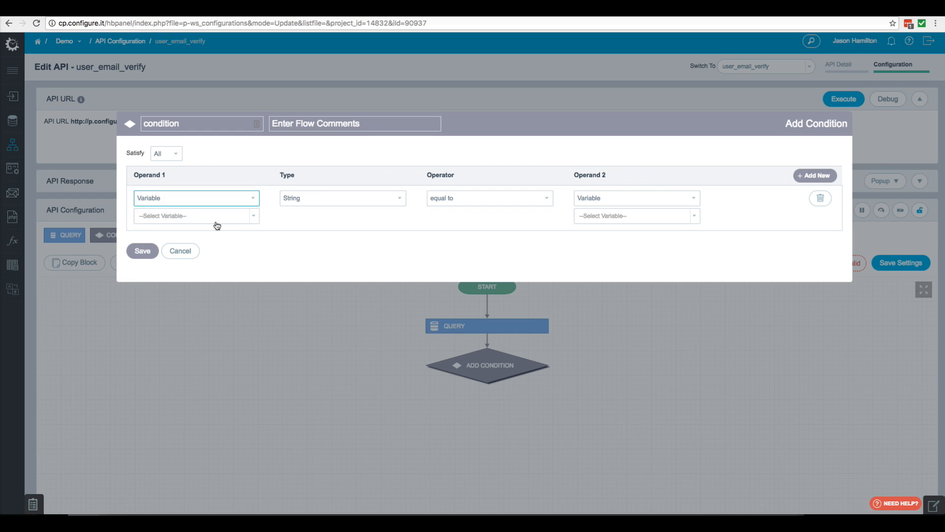
pyautogui.click(251, 215)
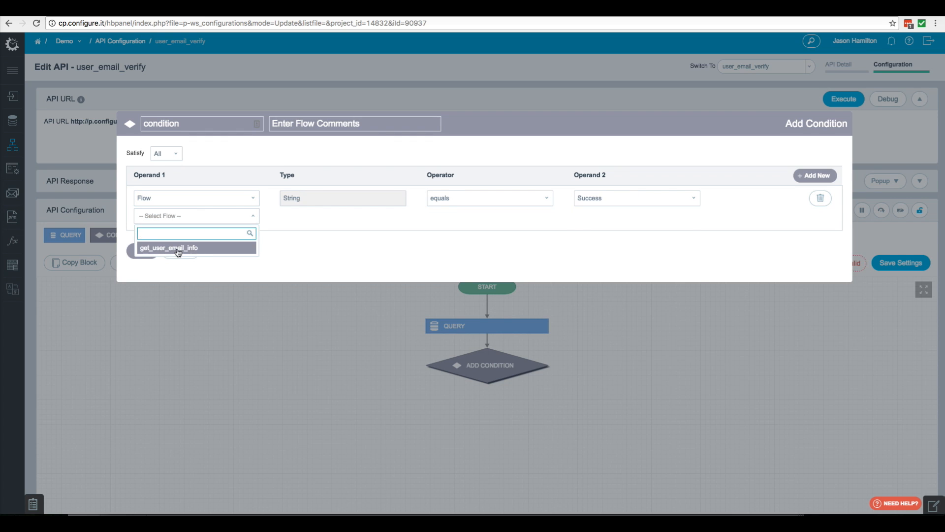
pyautogui.click(177, 248)
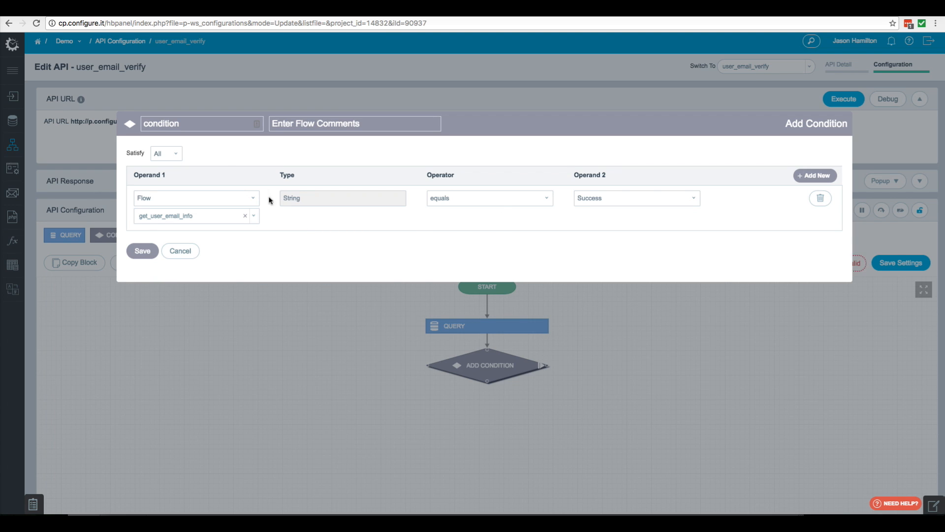
pyautogui.doubleClick(190, 119)
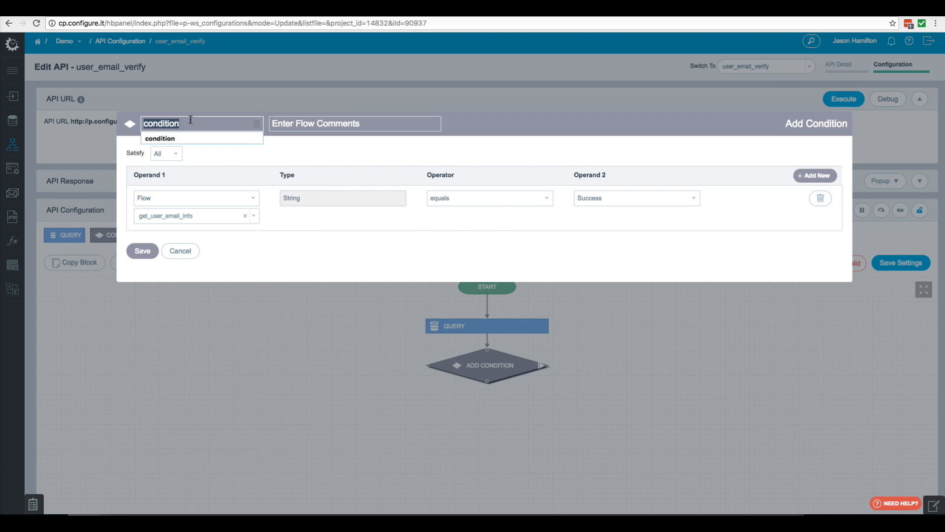
pyautogui.write('found email')
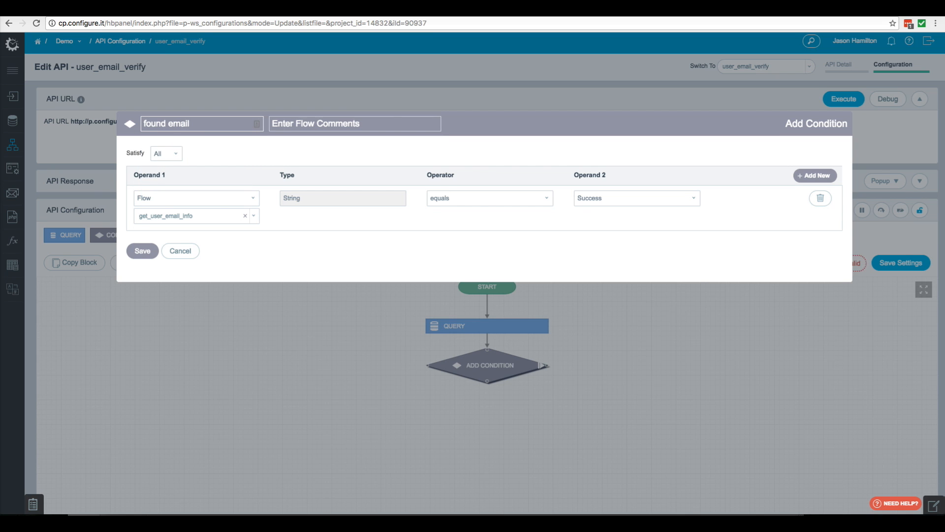
pyautogui.click(143, 251)
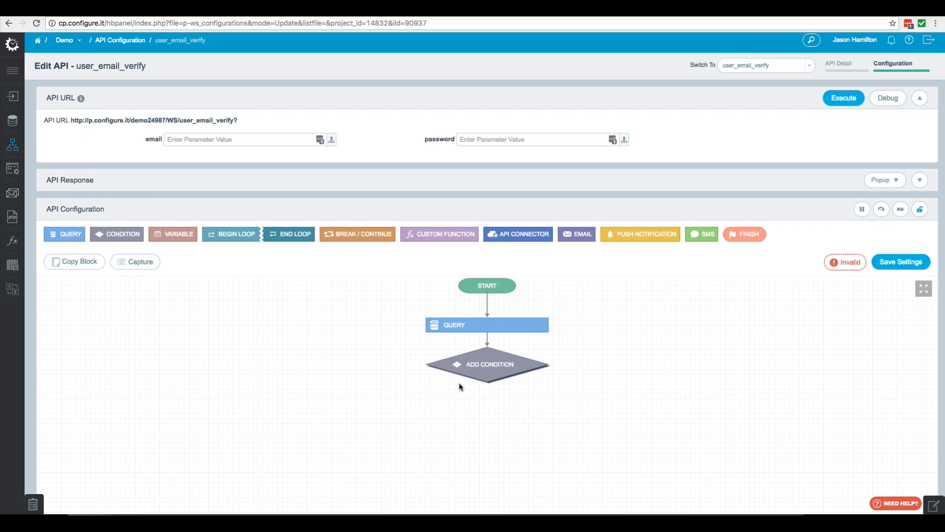
# Insert a finish step on FOUND_EMAIL's No branch and rename it user_email_login_failure.
pyautogui.scroll(-1, 462, 386)
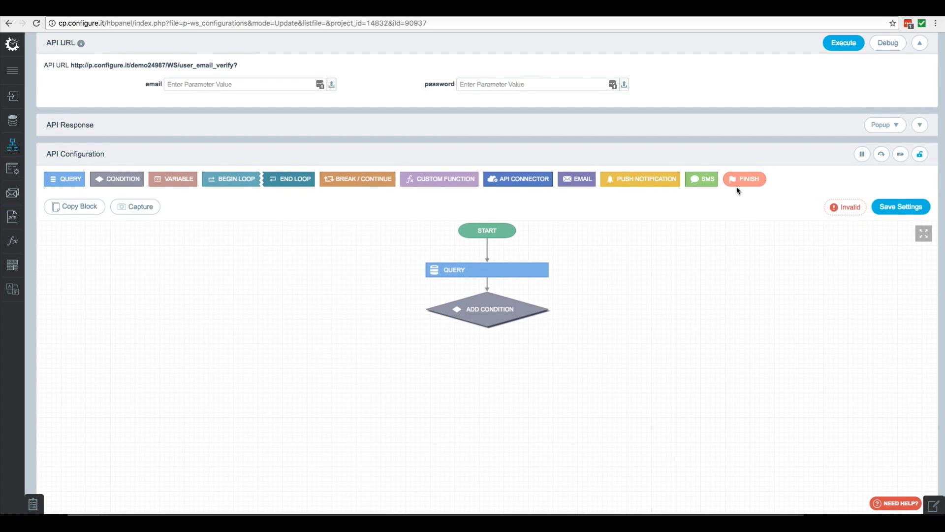
pyautogui.click(466, 317)
pyautogui.moveTo(472, 335)
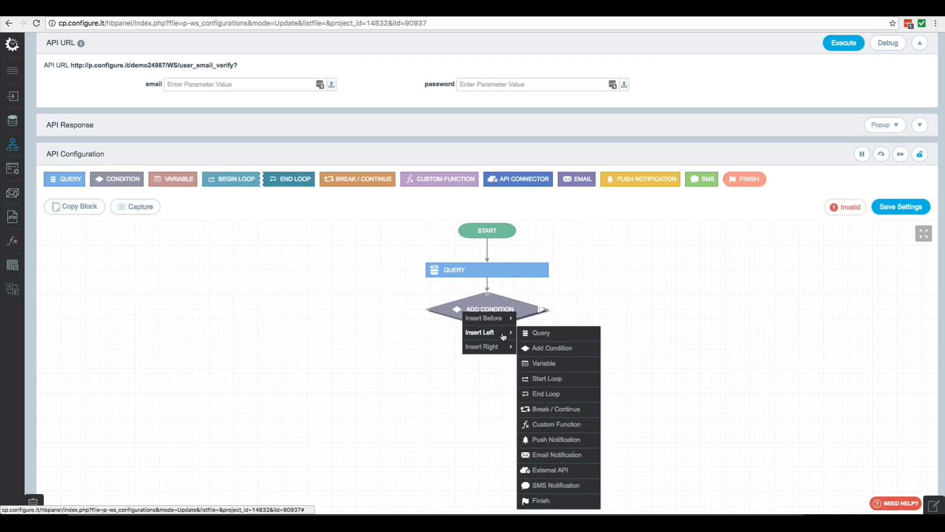
pyautogui.click(539, 501)
pyautogui.doubleClick(245, 125)
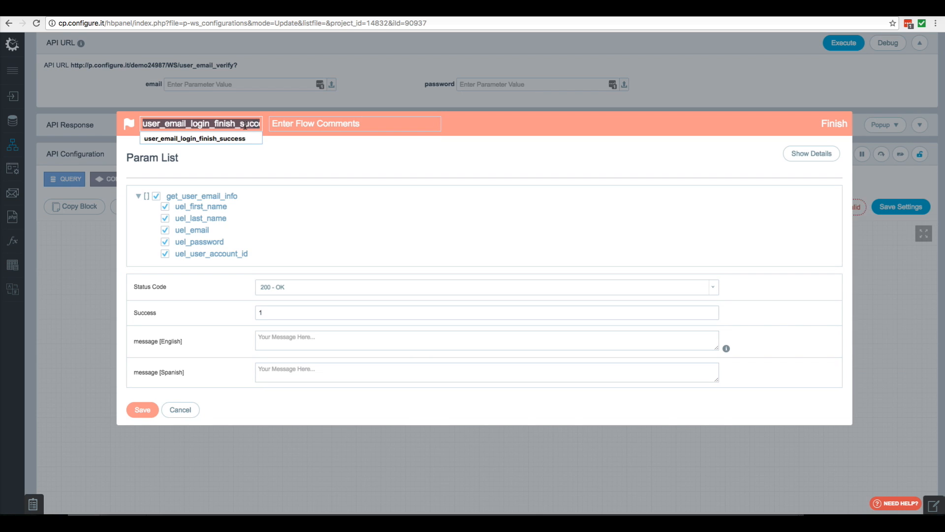
pyautogui.click(244, 126)
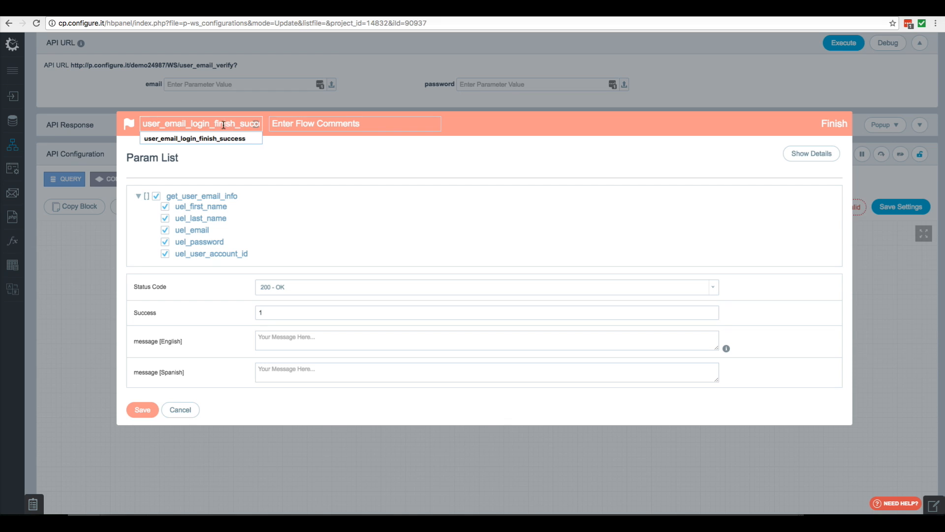
pyautogui.moveTo(213, 123); pyautogui.dragTo(353, 133)
pyautogui.write('failur')
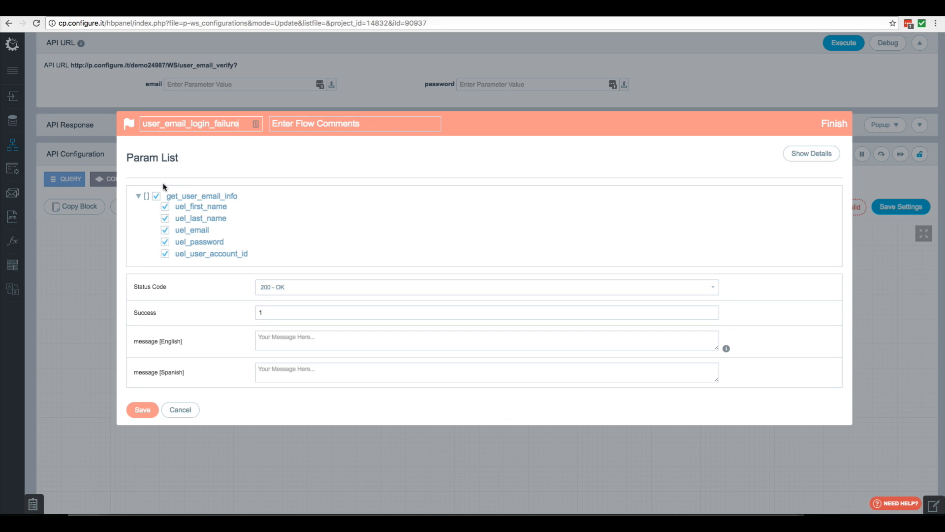
# Exclude all user fields, set status 404 - Not Found, Success 0, add a message, and save.
pyautogui.click(156, 196)
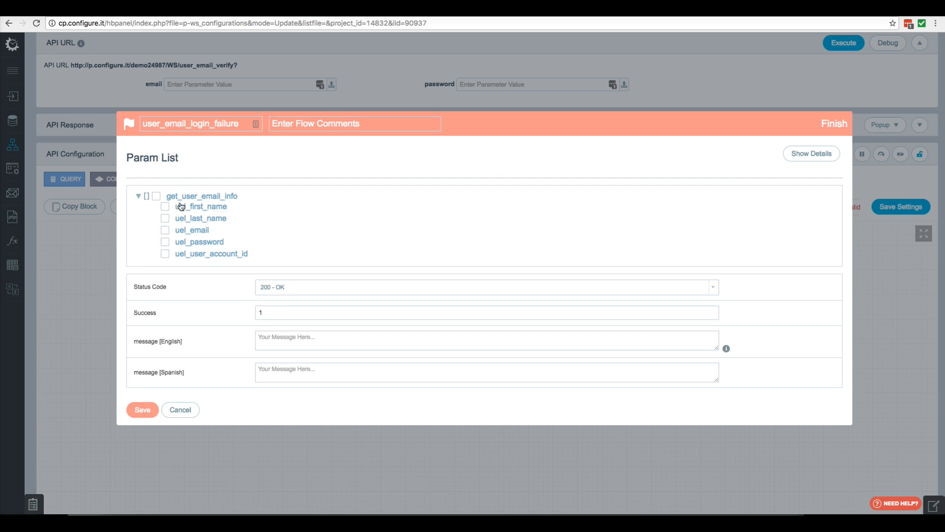
pyautogui.click(289, 292)
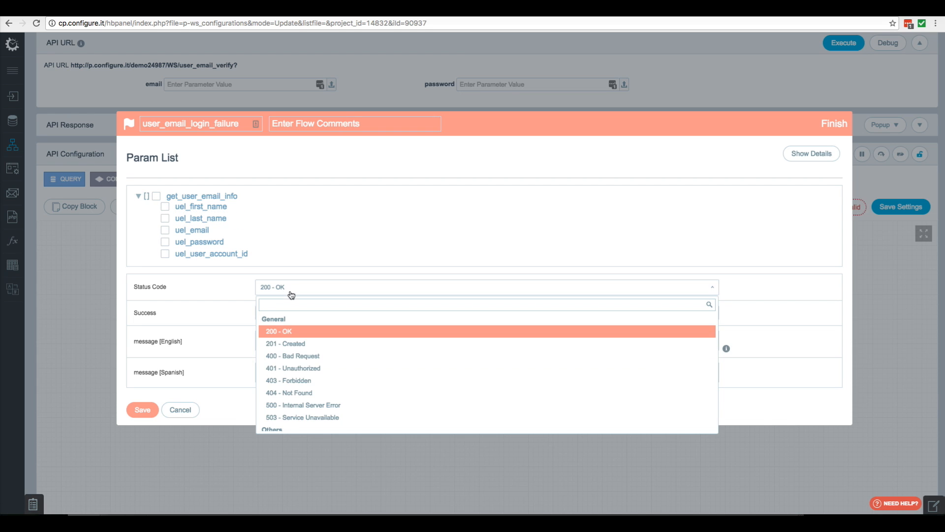
pyautogui.click(309, 393)
pyautogui.click(276, 312)
pyautogui.write('0')
pyautogui.click(288, 340)
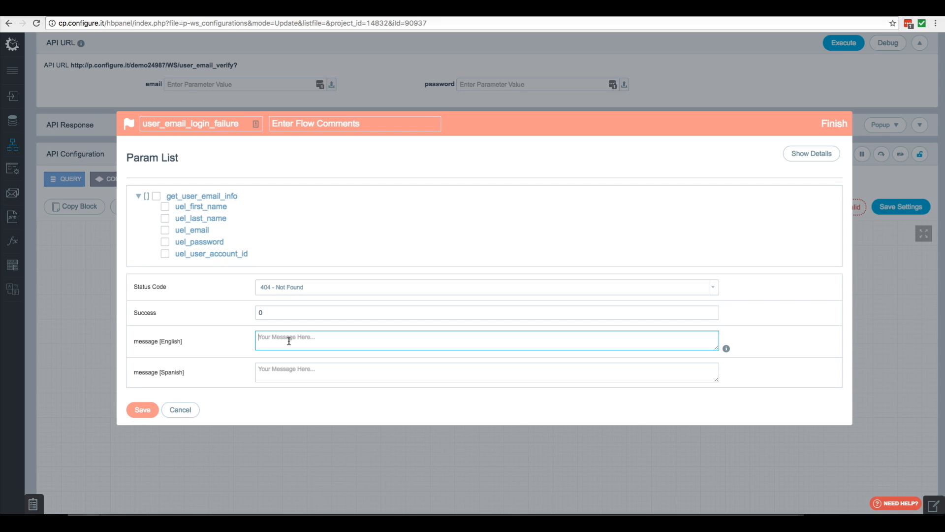
pyautogui.write('T')
pyautogui.click(142, 409)
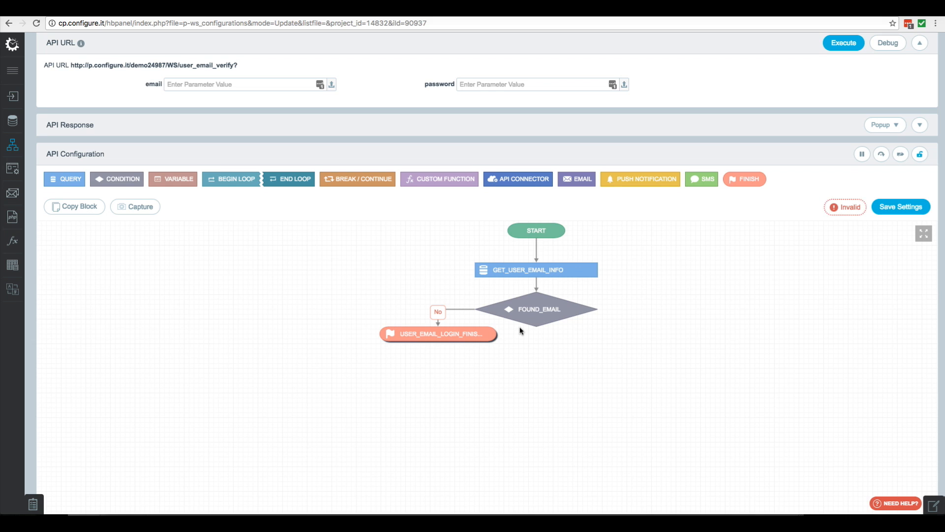
# Insert a custom function step on FOUND_EMAIL's Yes branch.
pyautogui.rightClick(543, 310)
pyautogui.moveTo(566, 343)
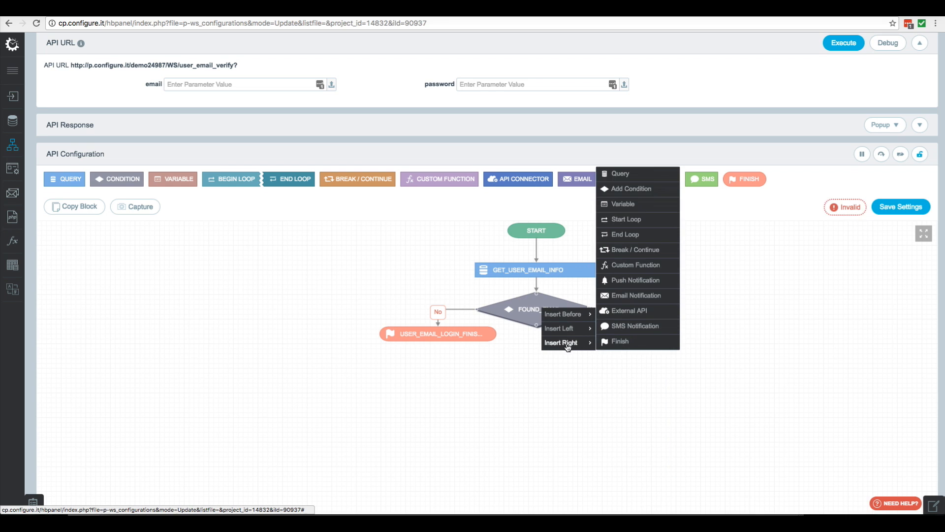
pyautogui.click(629, 267)
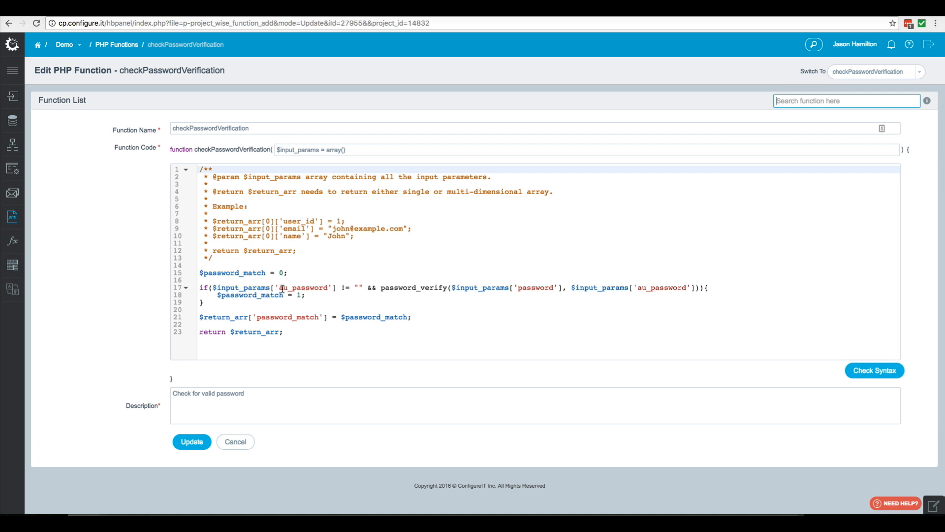
# Replace both au_password references on line 17 with uel_password.
pyautogui.doubleClick(310, 288)
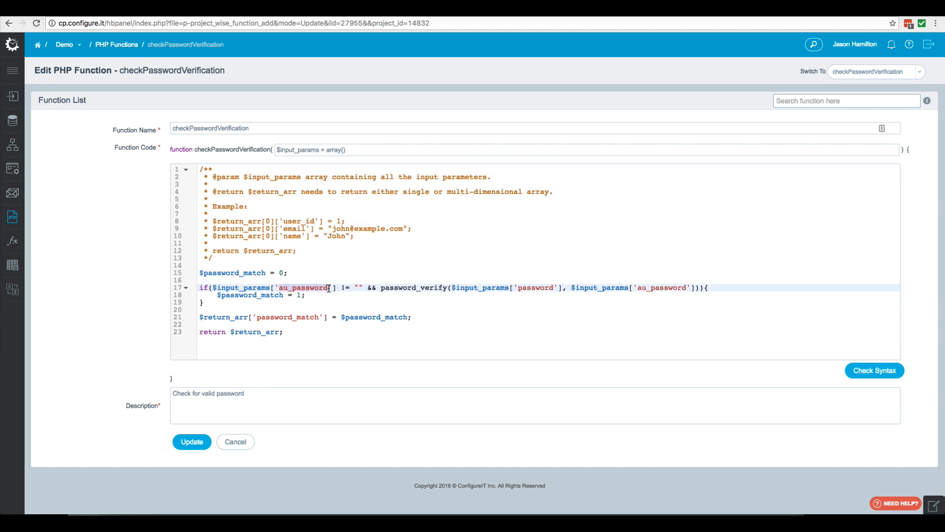
pyautogui.press('super+v')
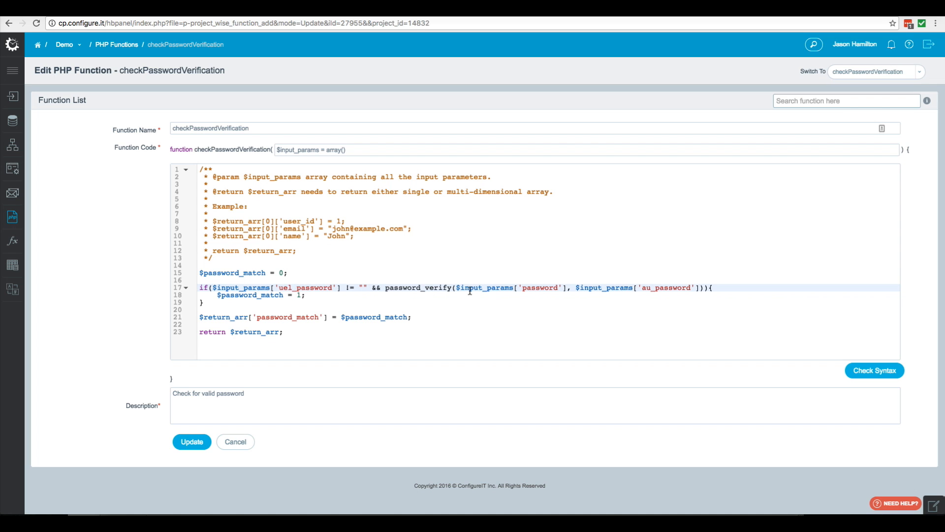
pyautogui.moveTo(692, 287); pyautogui.dragTo(641, 287)
pyautogui.hotkey('ctrl', 'v')
# Save the PHP function and set the step to call checkPasswordVerification, output password_match, labelled password_verification.
pyautogui.click(192, 447)
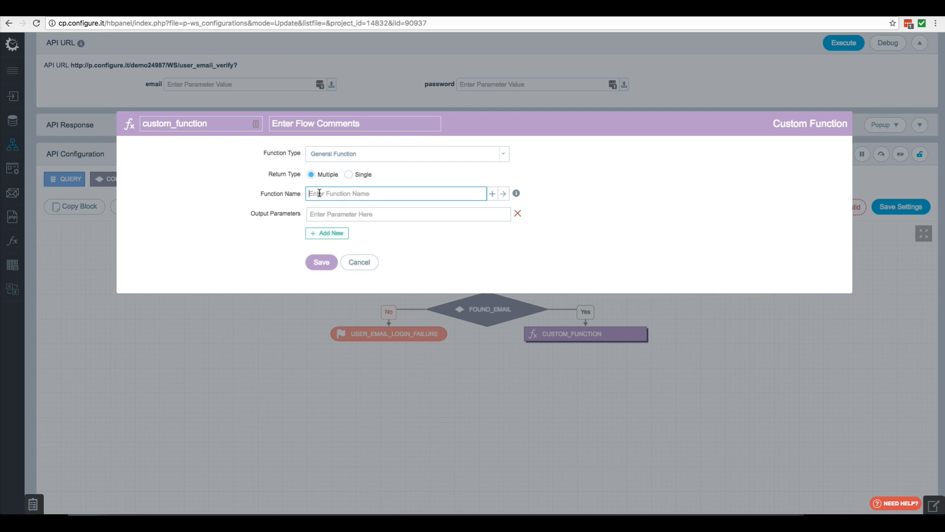
pyautogui.write('ch')
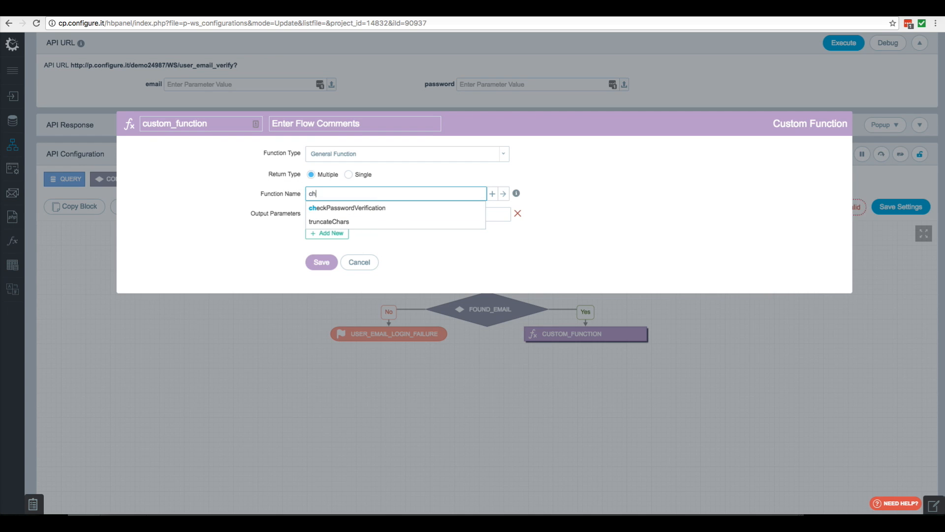
pyautogui.click(334, 211)
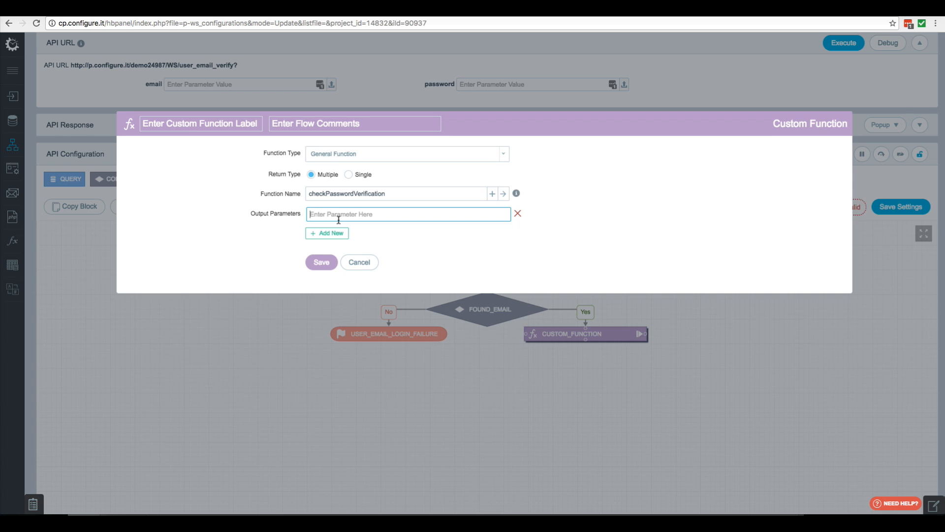
pyautogui.write('p')
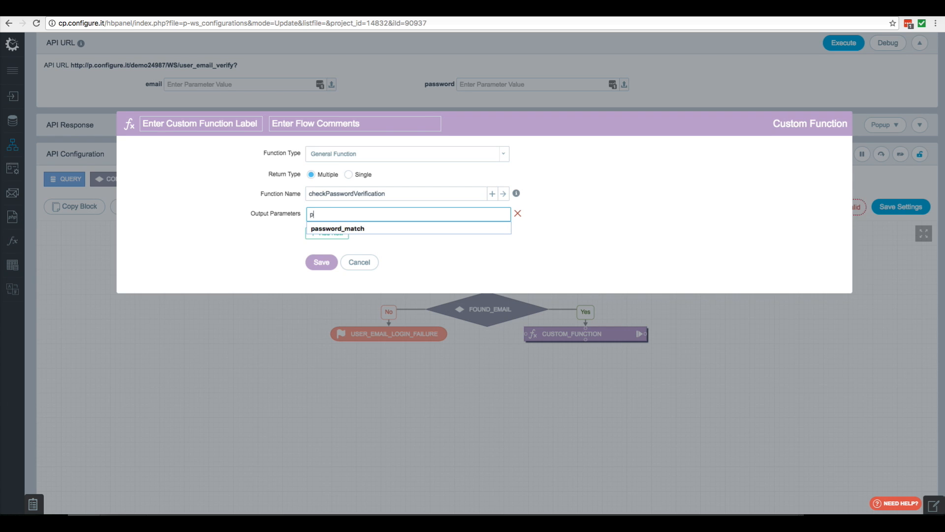
pyautogui.write('assword_match')
pyautogui.click(338, 229)
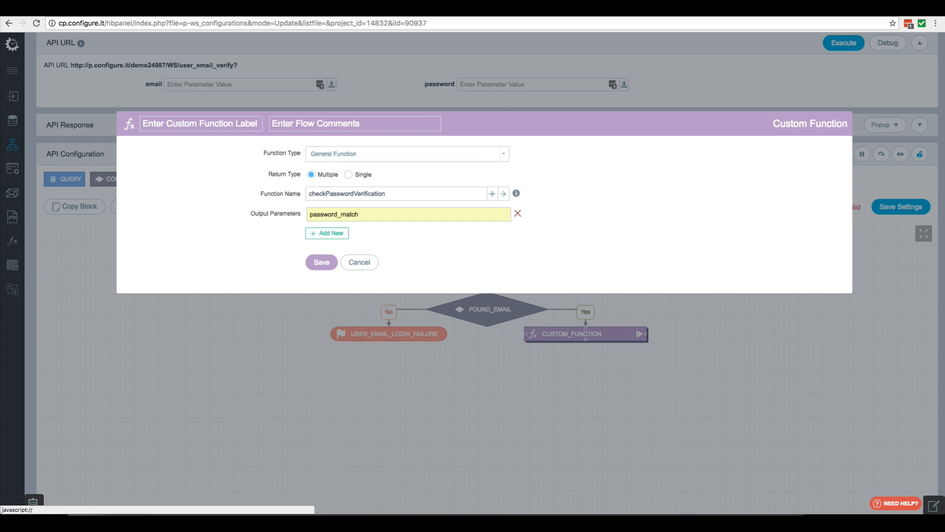
pyautogui.click(176, 123)
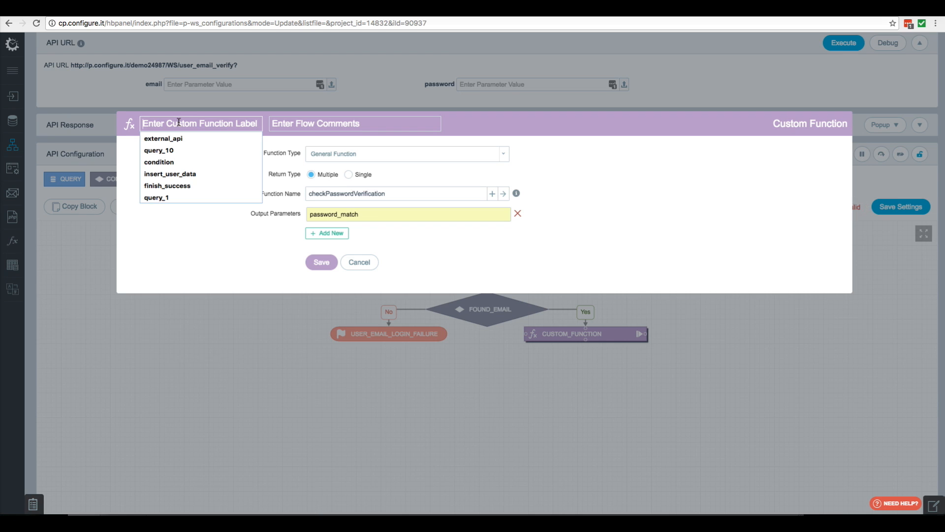
pyautogui.write('pas')
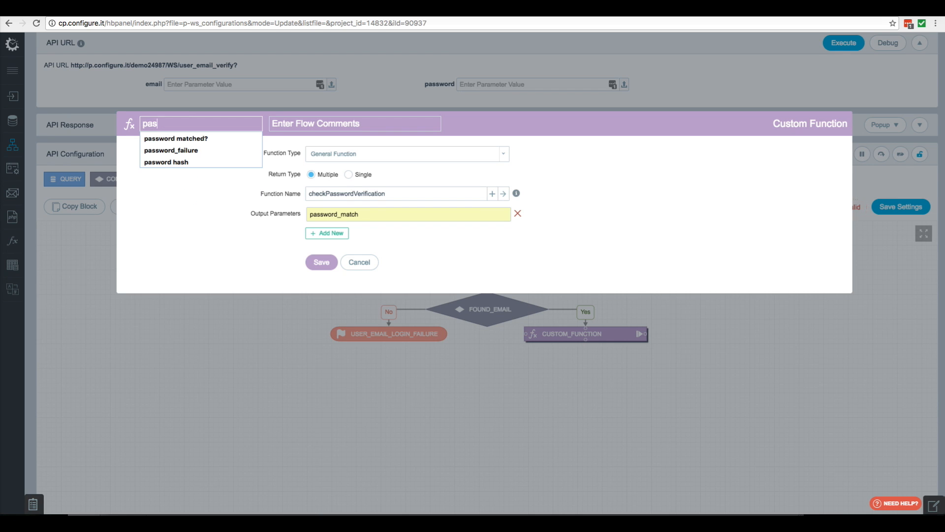
pyautogui.write('s')
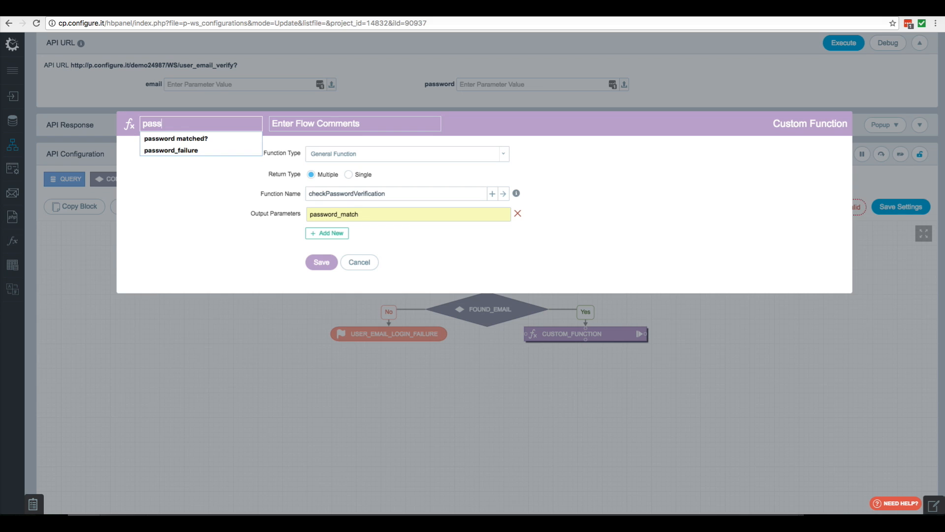
pyautogui.write('word_ver')
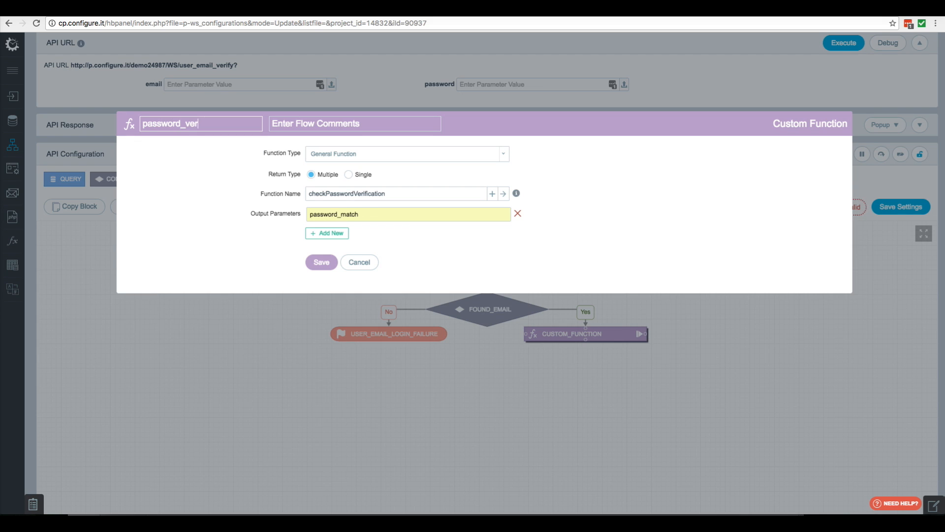
pyautogui.write('ification')
pyautogui.click(321, 263)
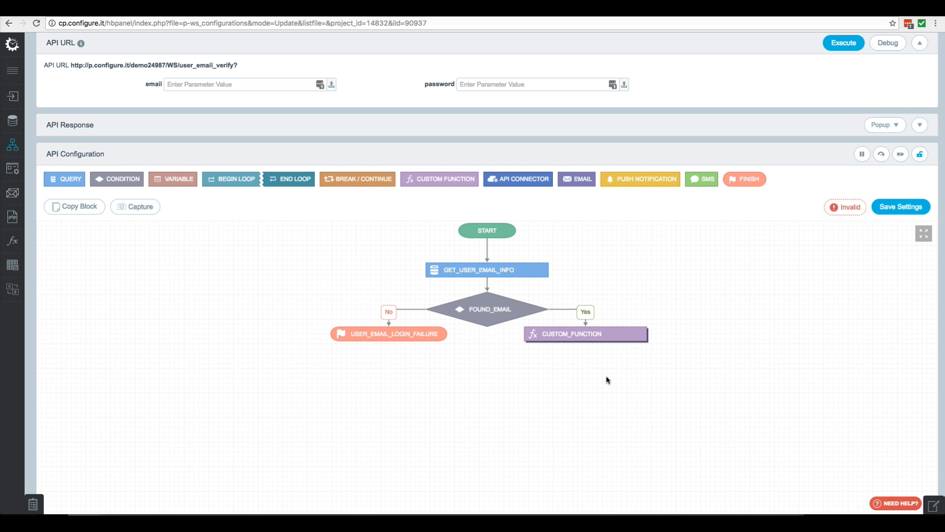
# Add a condition below the custom function testing password_match equals static value 1.
pyautogui.click(136, 206)
pyautogui.moveTo(123, 172); pyautogui.dragTo(504, 386)
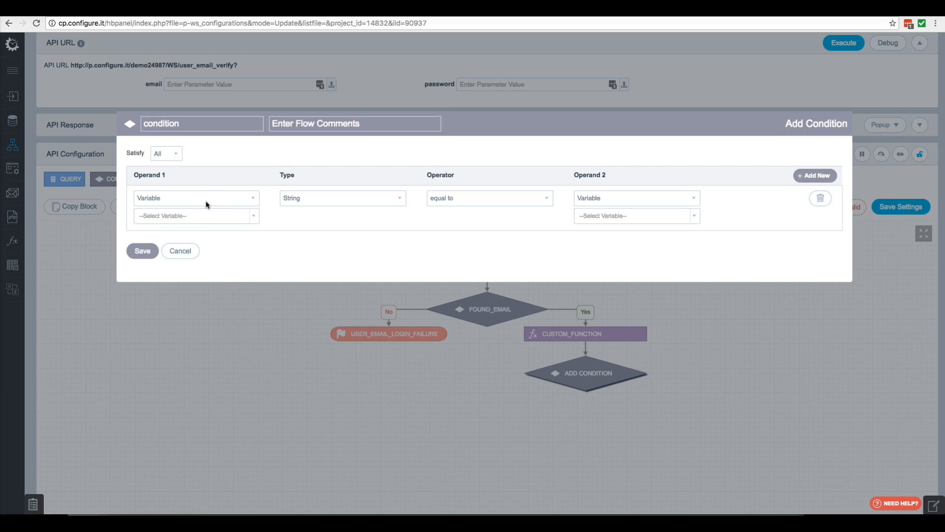
pyautogui.click(196, 220)
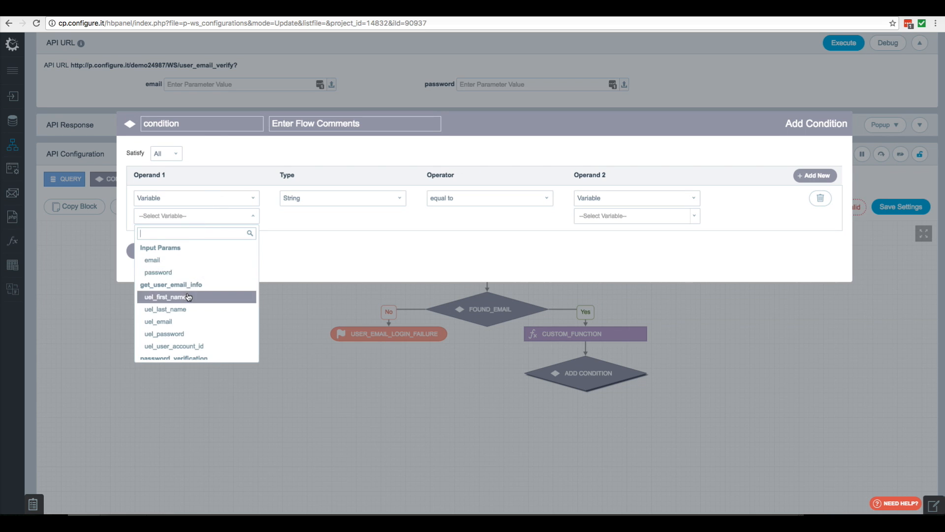
pyautogui.scroll(-1, 192, 315)
pyautogui.click(196, 355)
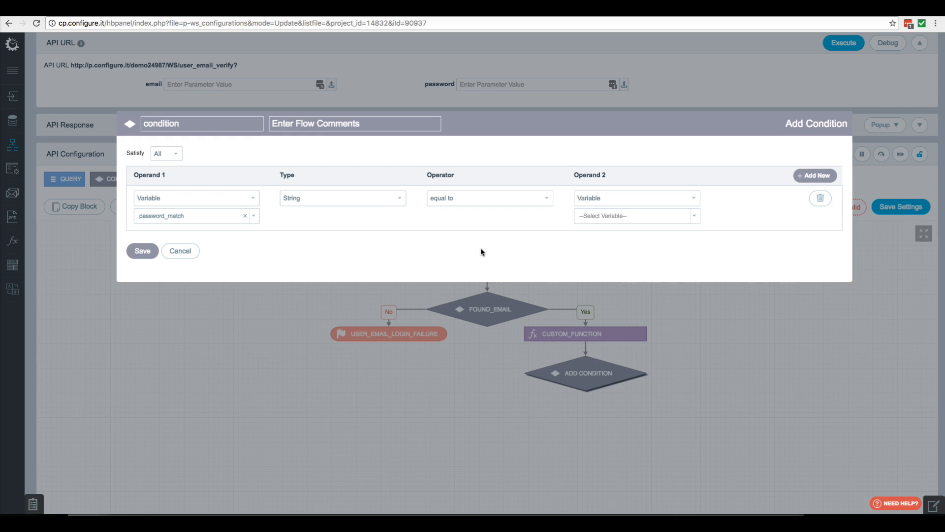
pyautogui.click(610, 199)
pyautogui.click(602, 204)
pyautogui.click(597, 216)
pyautogui.write('1')
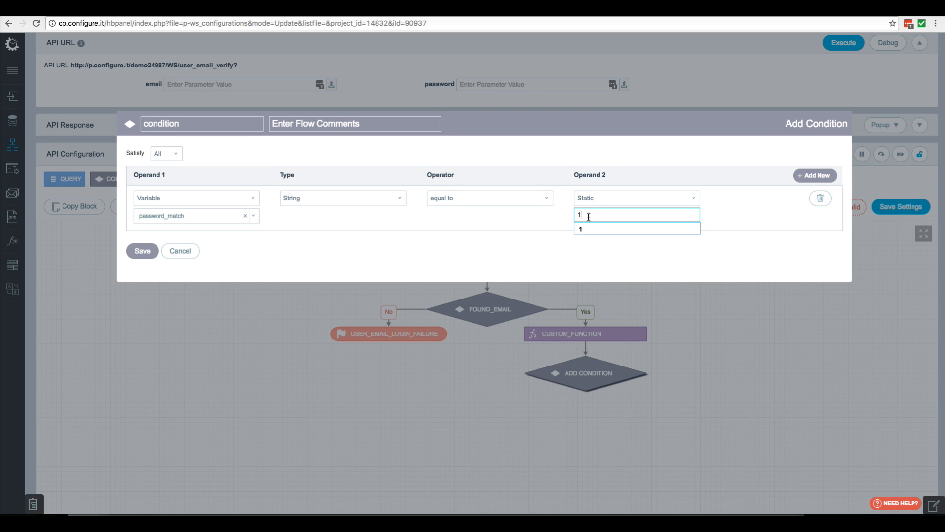
pyautogui.click(142, 251)
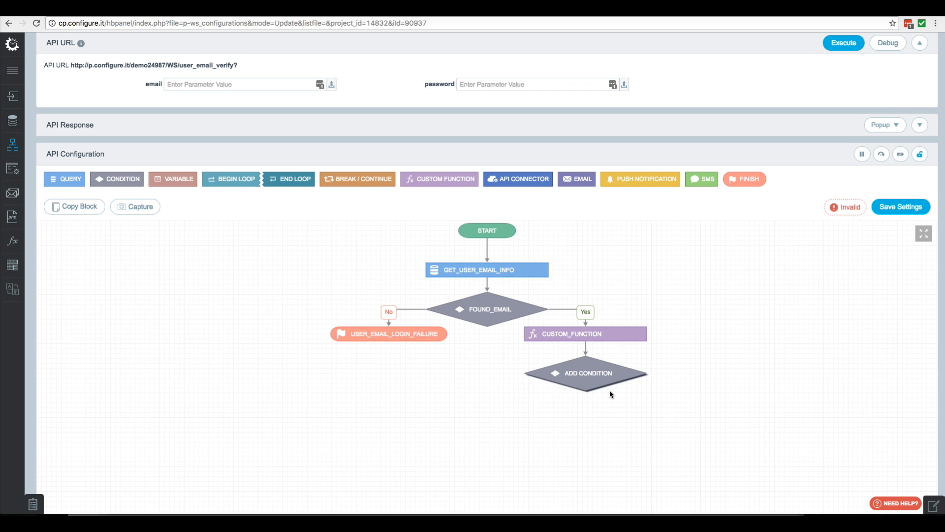
# Add a Yes-branch finish without uel_password, with the message "I'm valid. Let me", and save.
pyautogui.rightClick(619, 375)
pyautogui.rightClick(593, 377)
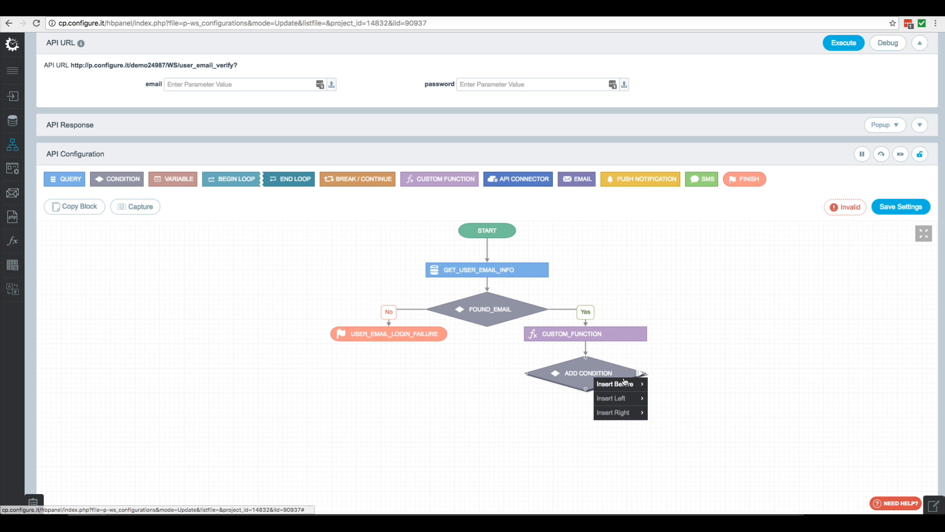
pyautogui.moveTo(615, 412)
pyautogui.click(677, 413)
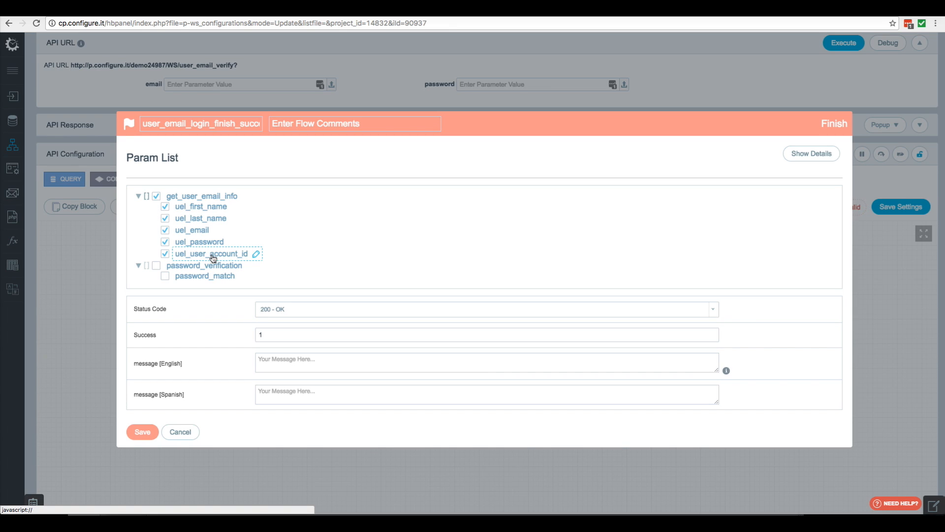
pyautogui.click(165, 242)
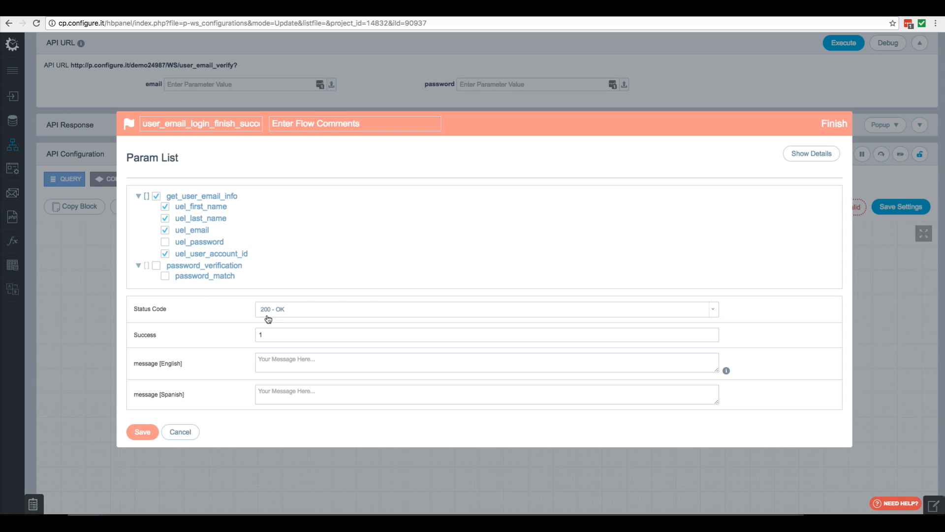
pyautogui.click(281, 360)
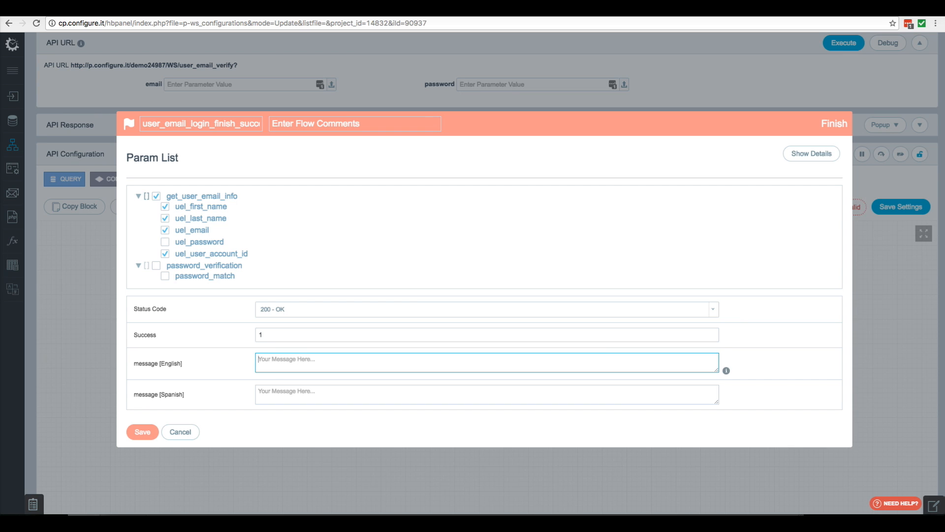
pyautogui.write("I'm valid.  Let me in.")
pyautogui.click(143, 431)
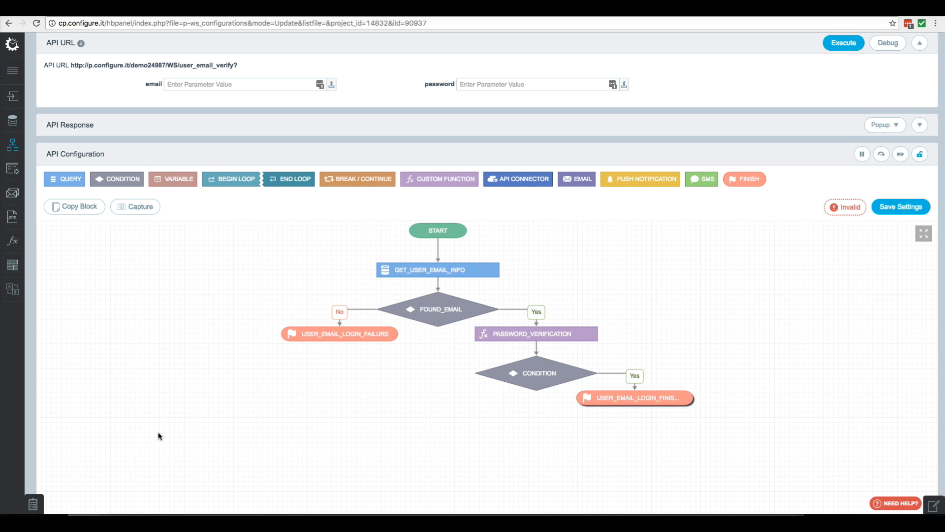
# Insert a Finish left of the condition: 404 - Not Found, Success 0, 'The password provided is not correct.'.
pyautogui.rightClick(512, 373)
pyautogui.moveTo(536, 393)
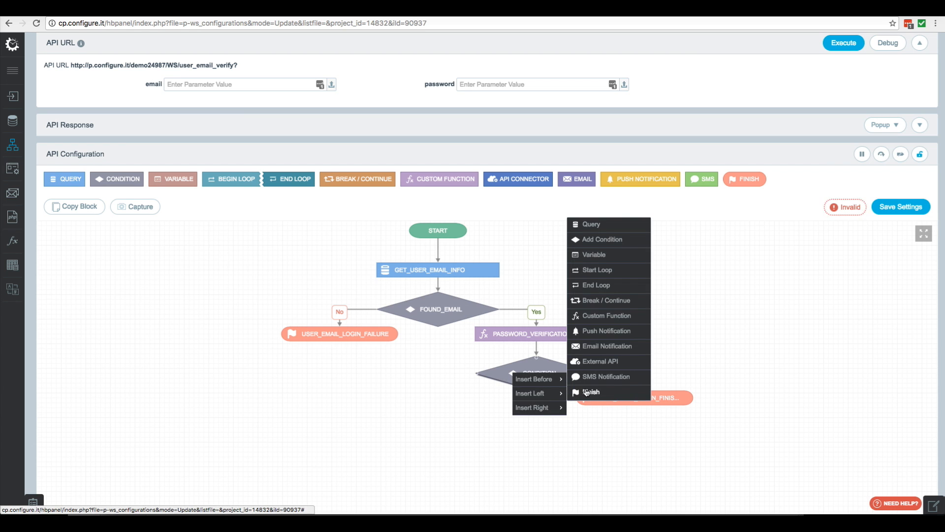
pyautogui.click(586, 392)
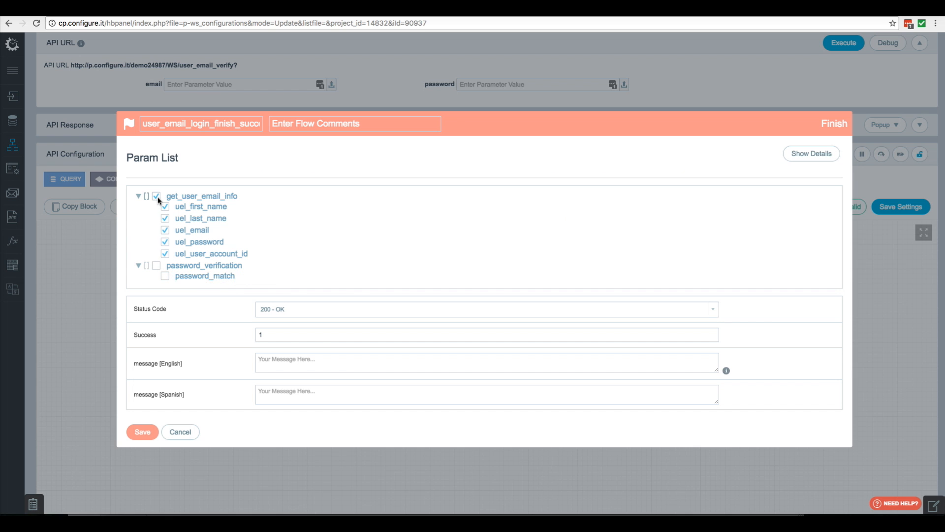
pyautogui.click(301, 314)
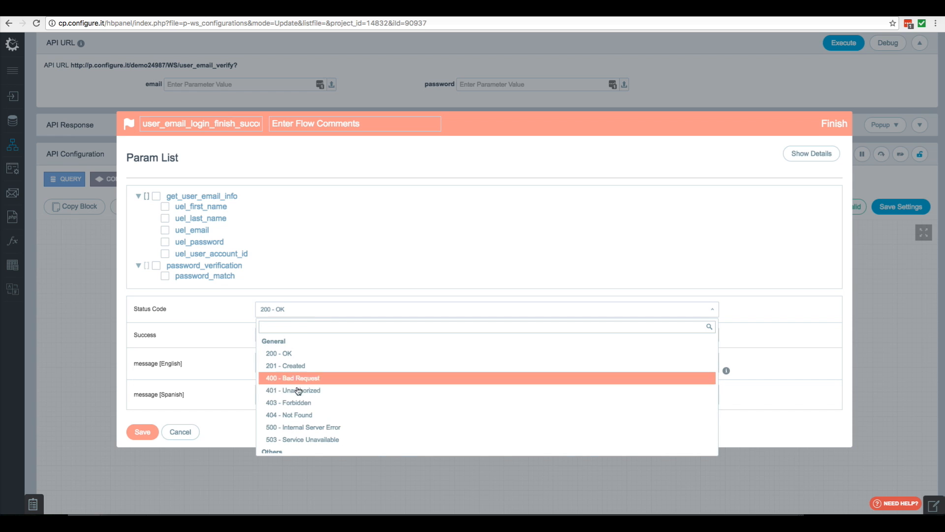
pyautogui.click(312, 417)
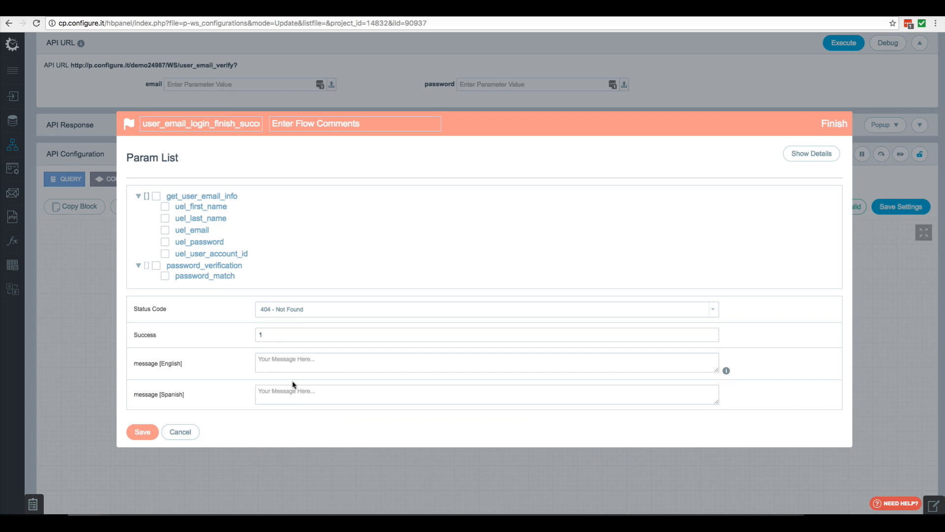
pyautogui.doubleClick(274, 336)
pyautogui.write('0')
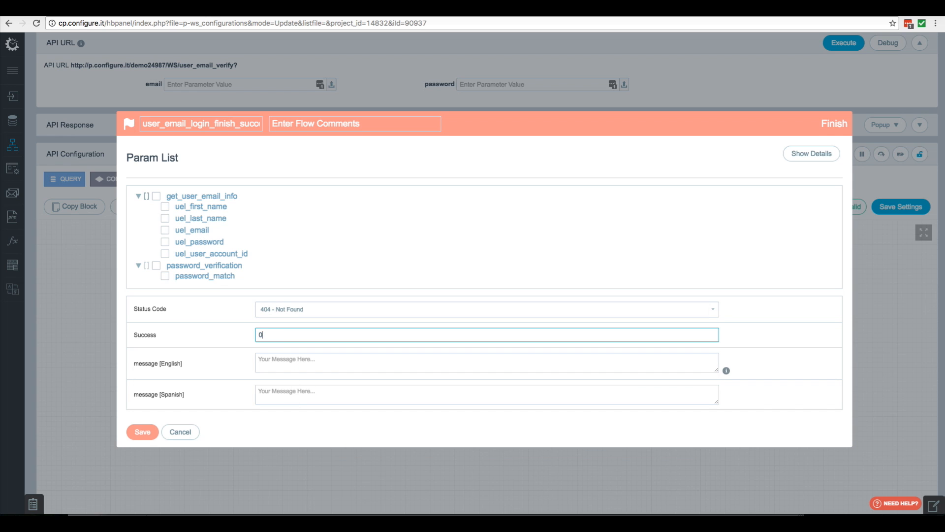
pyautogui.click(281, 362)
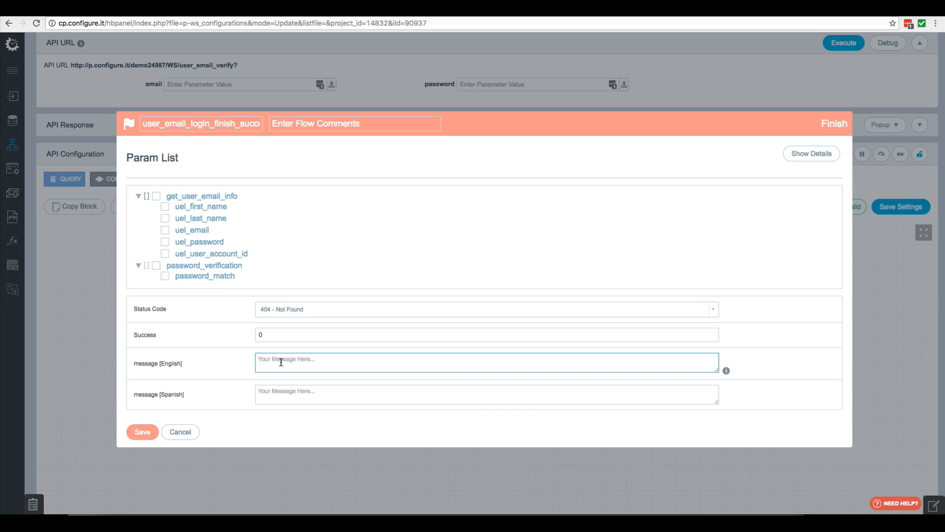
pyautogui.write('The password provided is not correct.')
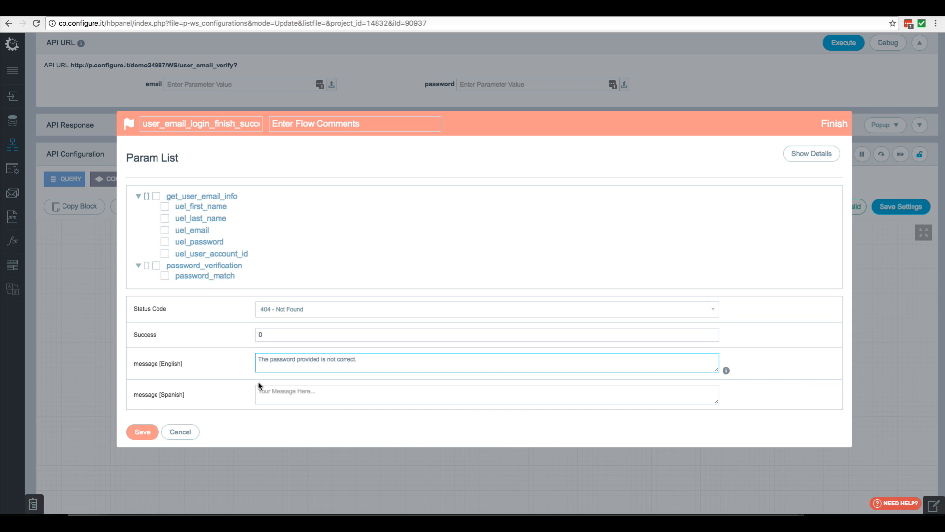
pyautogui.click(143, 432)
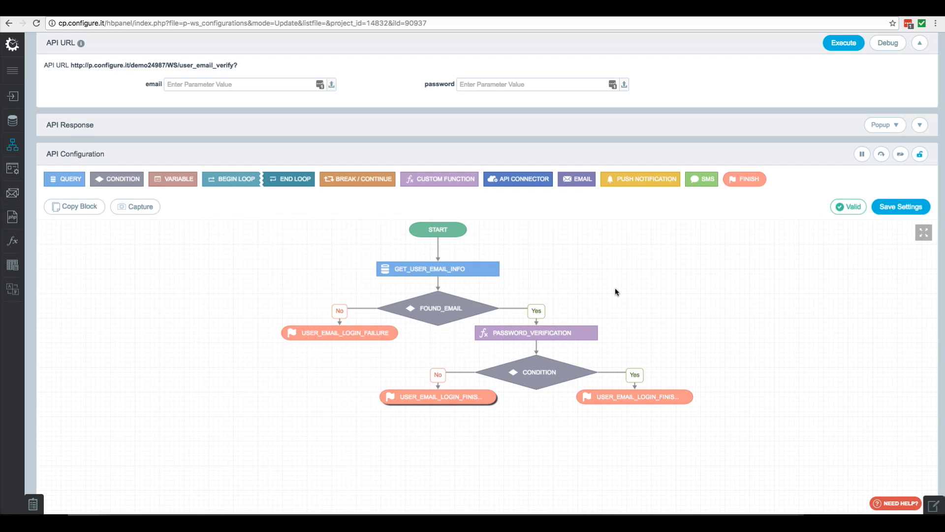
pyautogui.scroll(2, 616, 293)
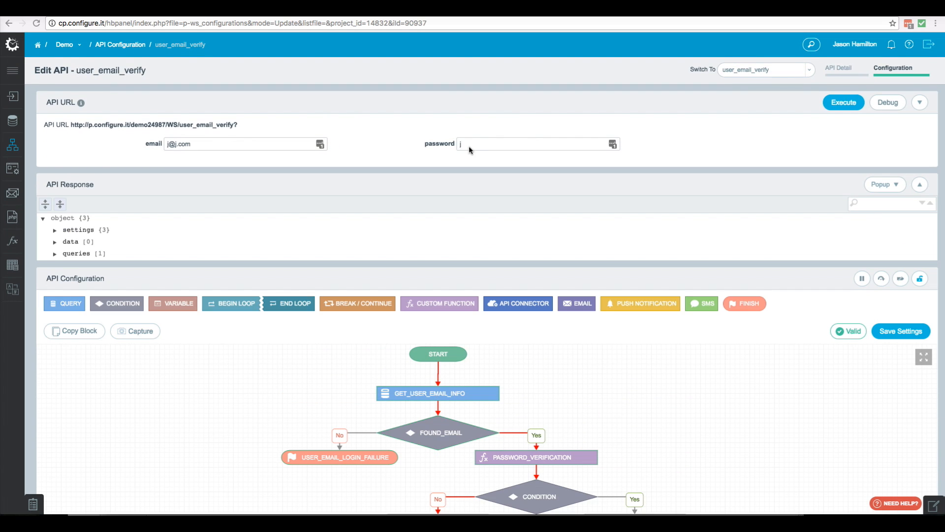
# Edit the password test value and run a debug test of the API.
pyautogui.click(465, 147)
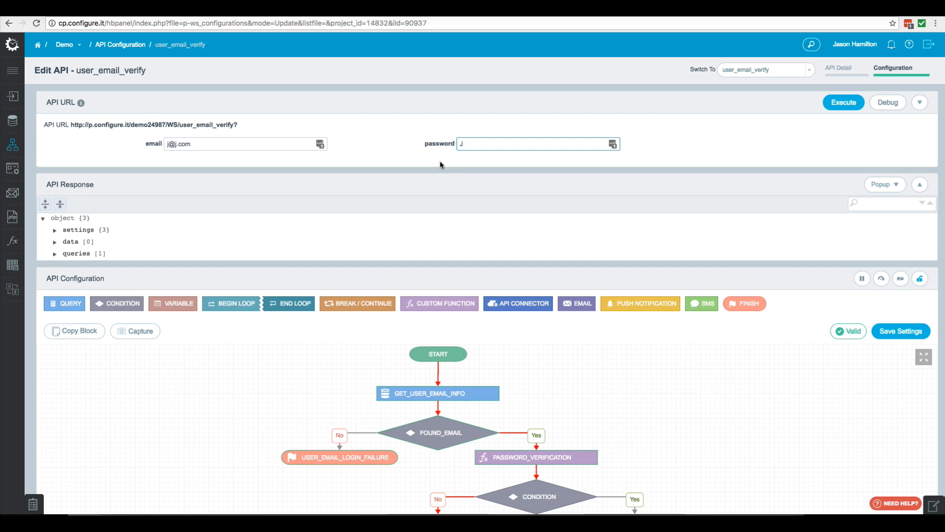
pyautogui.write('J')
pyautogui.click(777, 108)
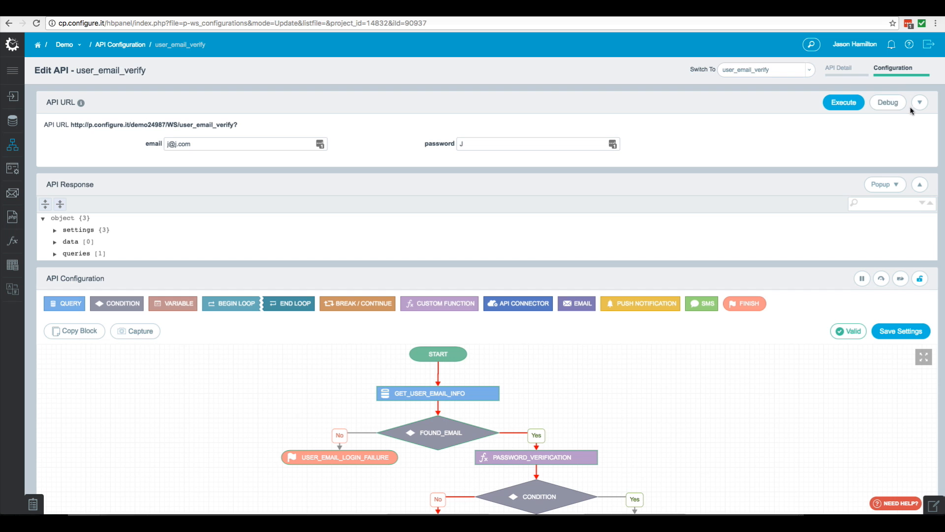
pyautogui.click(887, 105)
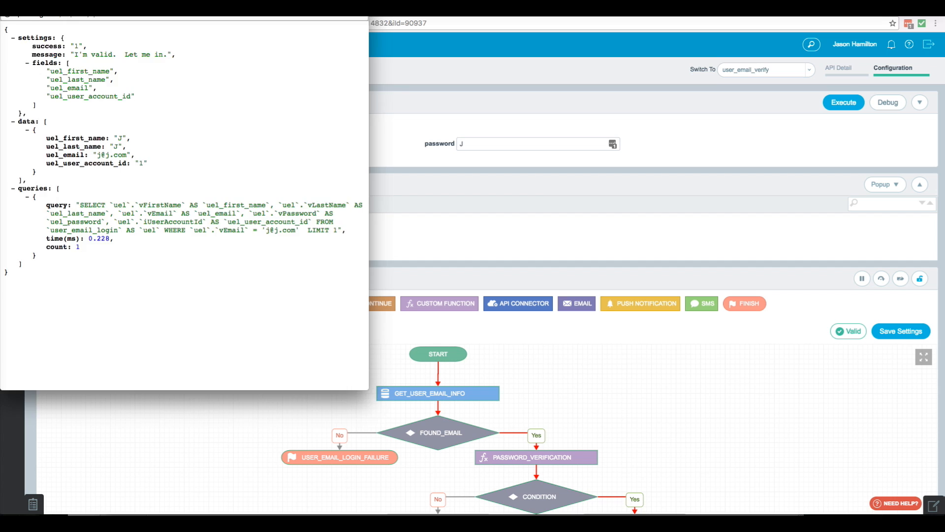
pyautogui.click(7, 5)
# Rerun the test with the password changed to lowercase.
pyautogui.doubleClick(463, 146)
pyautogui.write('j')
pyautogui.click(892, 104)
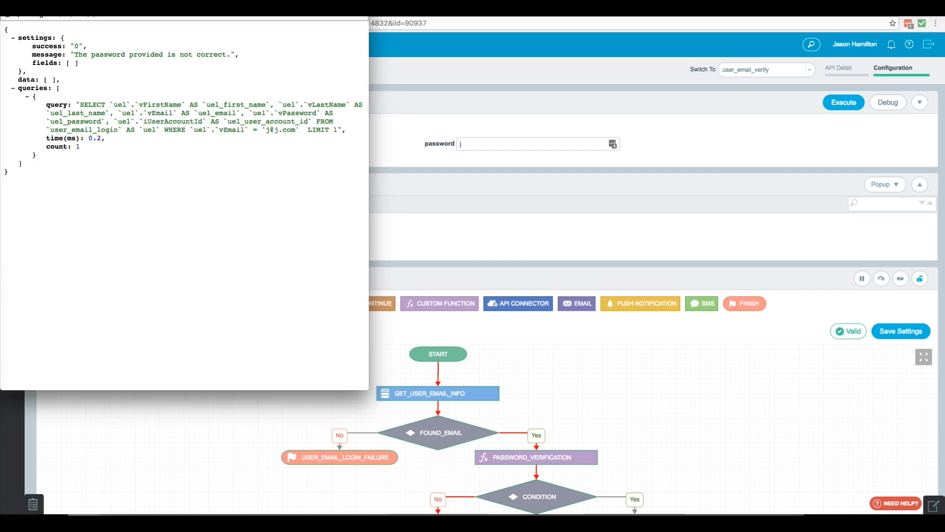
# Remove the last character of the test email and run the API again.
pyautogui.click(201, 145)
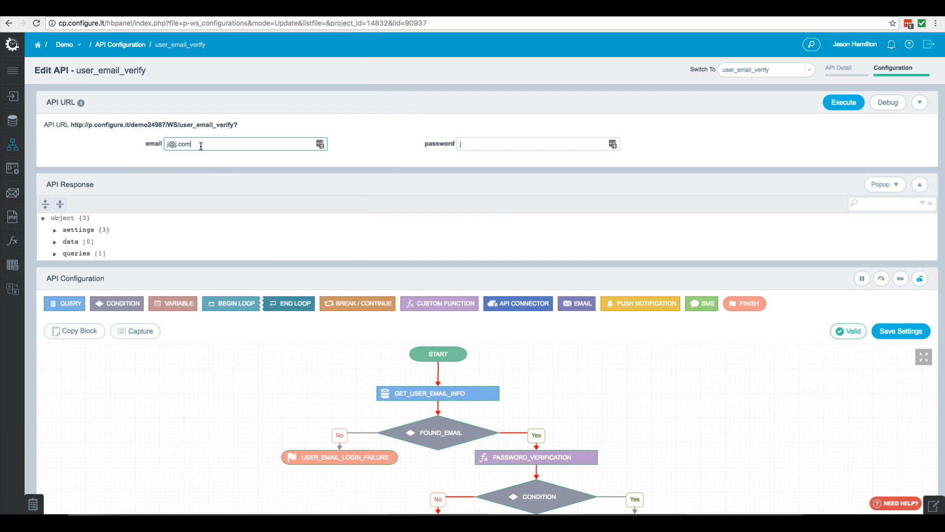
pyautogui.press('BackSpace')
pyautogui.click(850, 109)
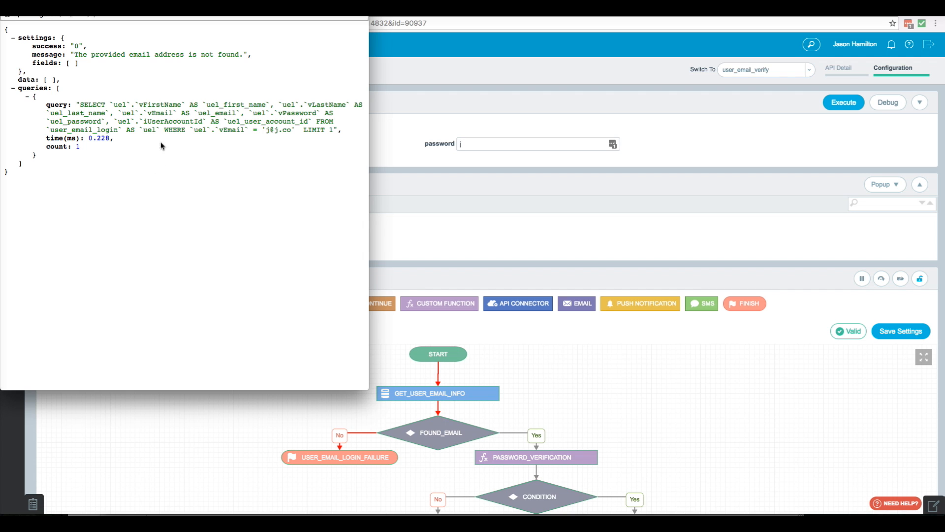
pyautogui.click(7, 5)
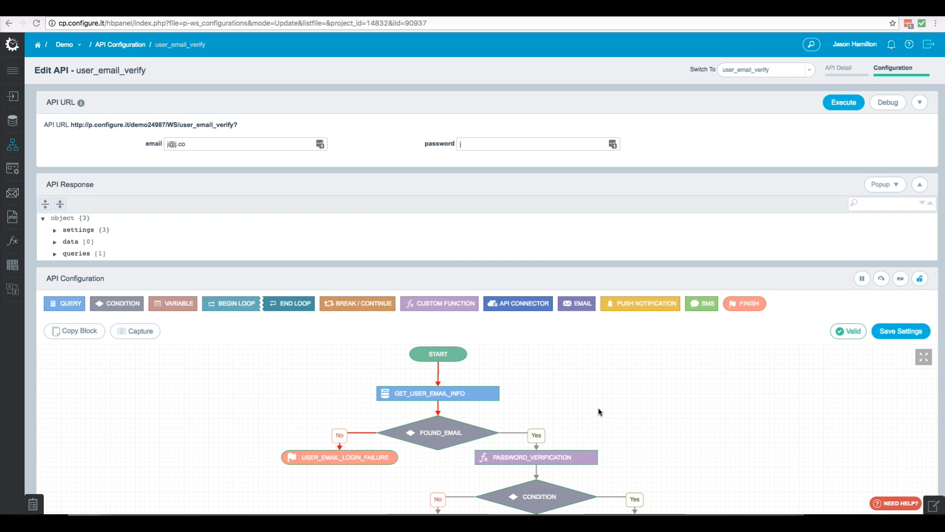
# Create a new API named external_login in the User category.
pyautogui.click(123, 47)
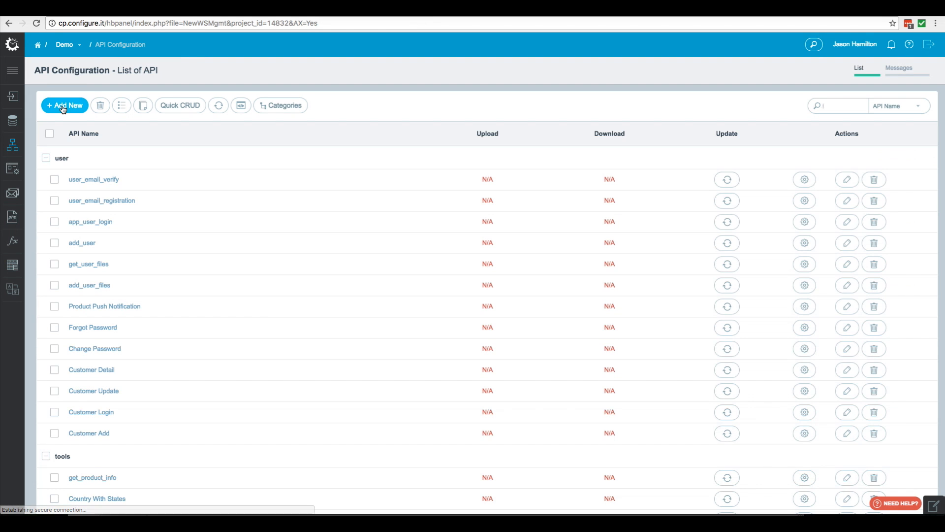
pyautogui.click(63, 107)
pyautogui.write('e')
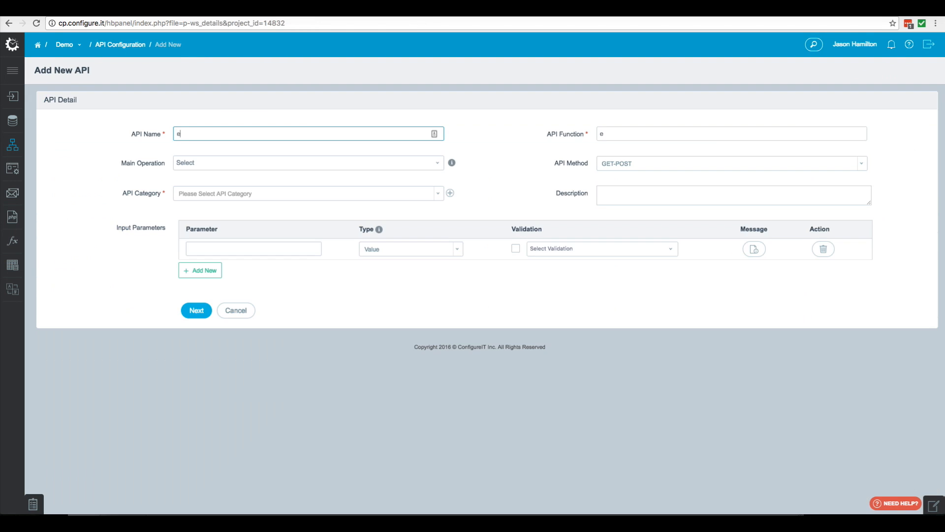
pyautogui.write('xternal_login')
pyautogui.click(215, 193)
pyautogui.click(193, 250)
# Add required first_name and last_name input parameters.
pyautogui.click(204, 249)
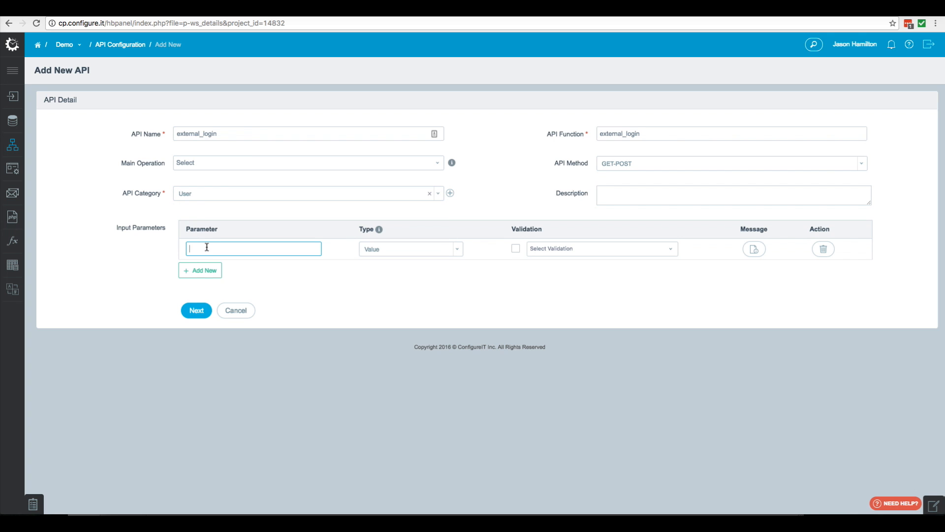
pyautogui.write('first_name')
pyautogui.click(516, 248)
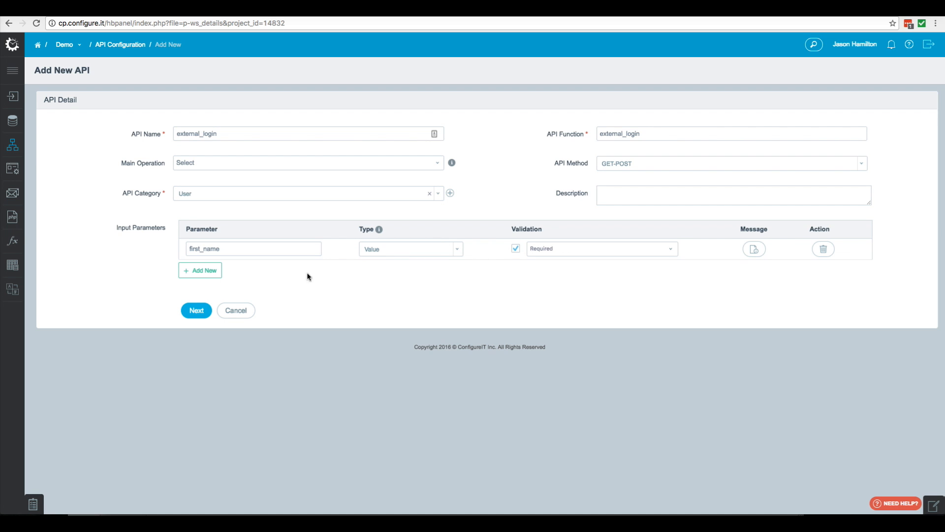
pyautogui.click(202, 271)
pyautogui.click(207, 270)
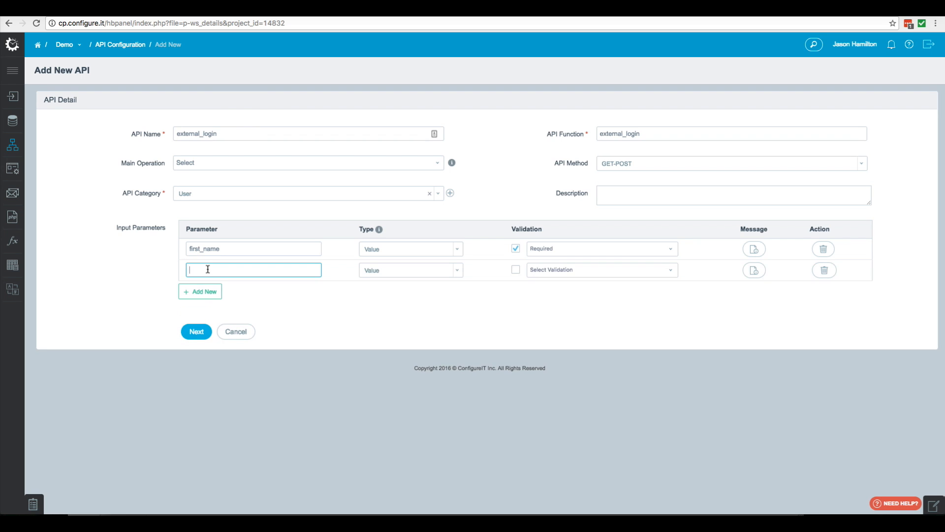
pyautogui.write('last_name')
pyautogui.click(516, 270)
# Add a required email parameter with Email validation.
pyautogui.click(207, 291)
pyautogui.click(208, 291)
pyautogui.write('email')
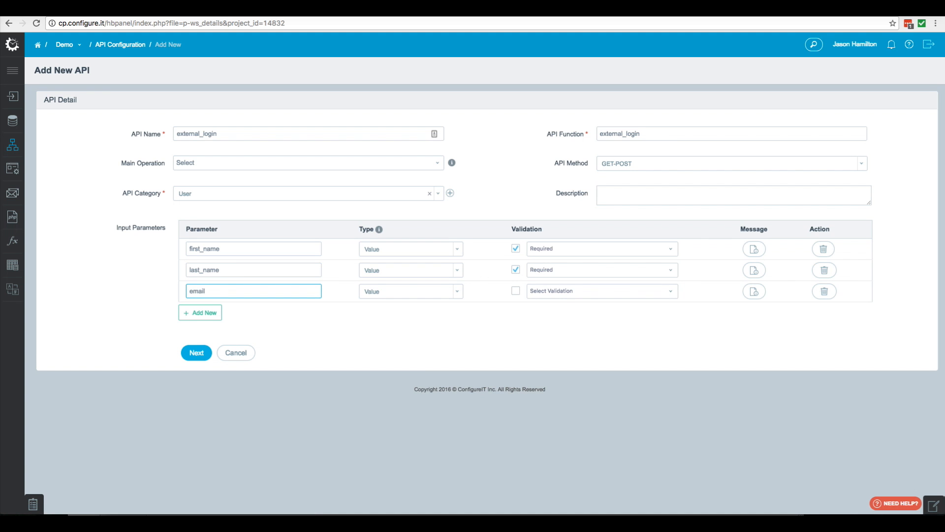
pyautogui.click(514, 291)
pyautogui.click(547, 290)
pyautogui.click(534, 420)
pyautogui.click(197, 317)
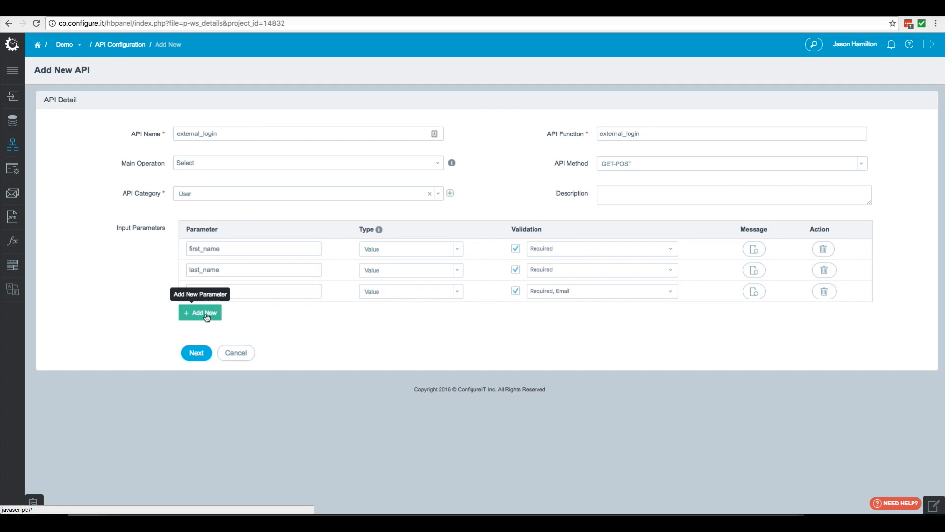
# Add required external_user_id and external_provider_id parameters and continue to the flow.
pyautogui.click(197, 315)
pyautogui.write('ex')
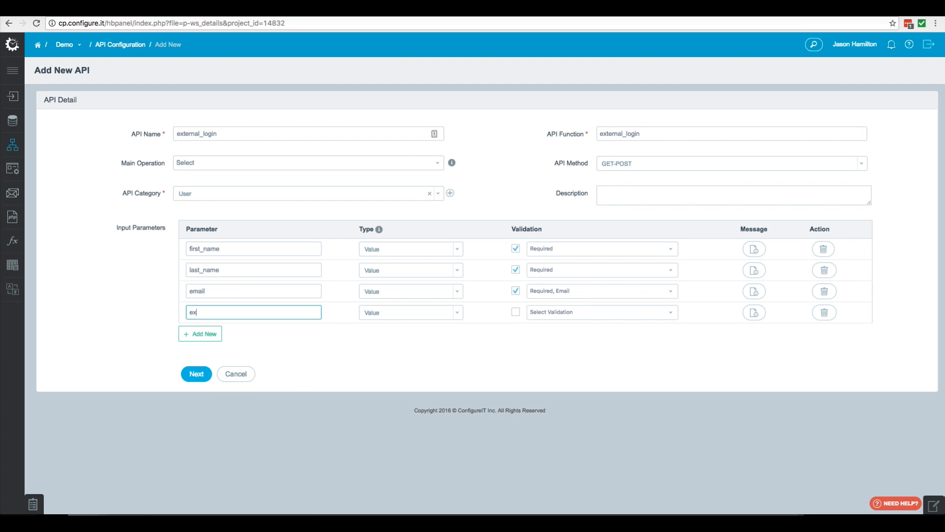
pyautogui.write('ternal_user_id')
pyautogui.click(197, 334)
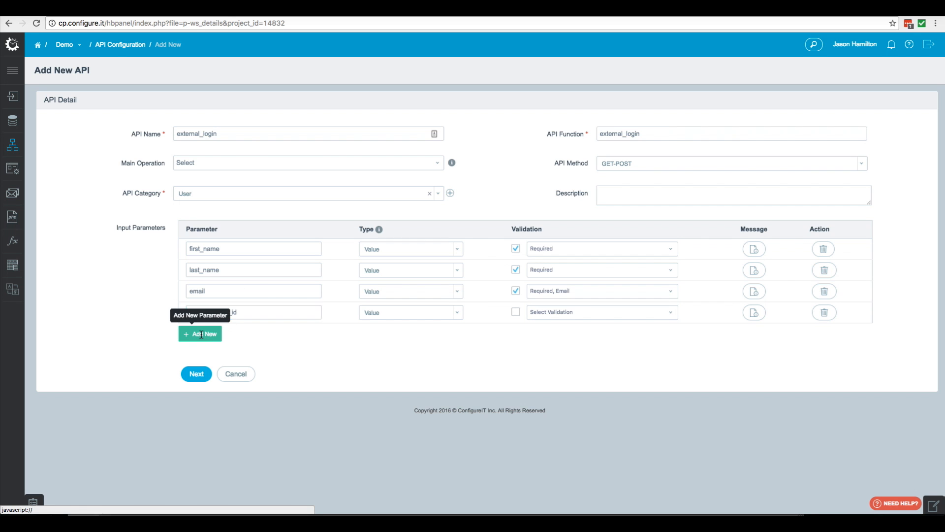
pyautogui.click(224, 335)
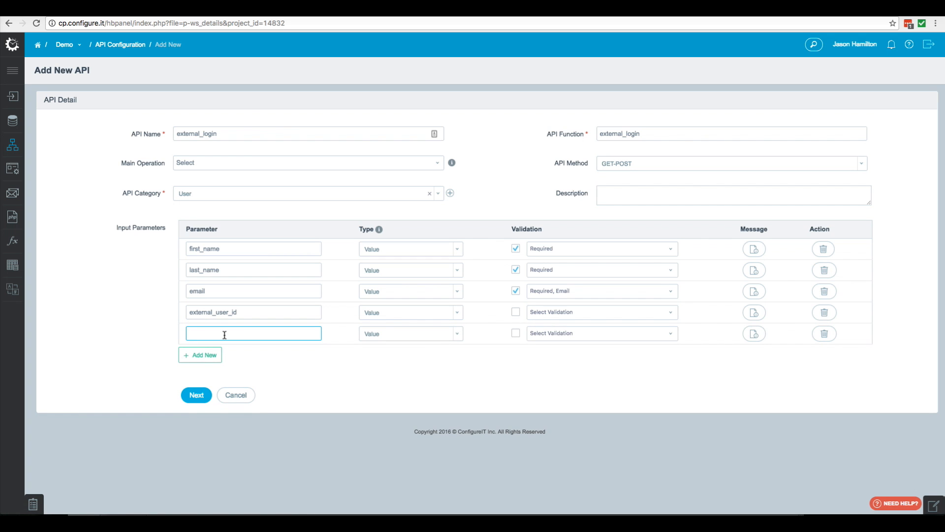
pyautogui.write('external_provider_id')
pyautogui.click(516, 312)
pyautogui.click(516, 333)
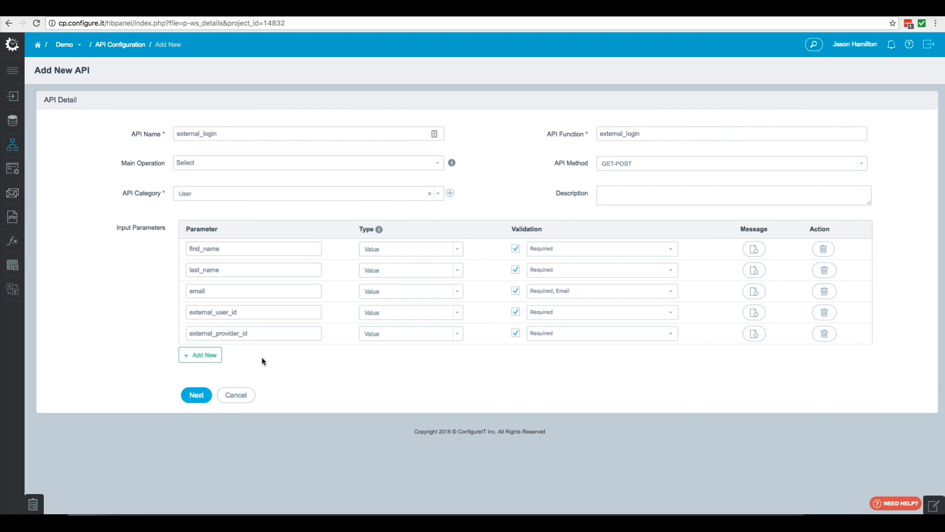
pyautogui.click(196, 396)
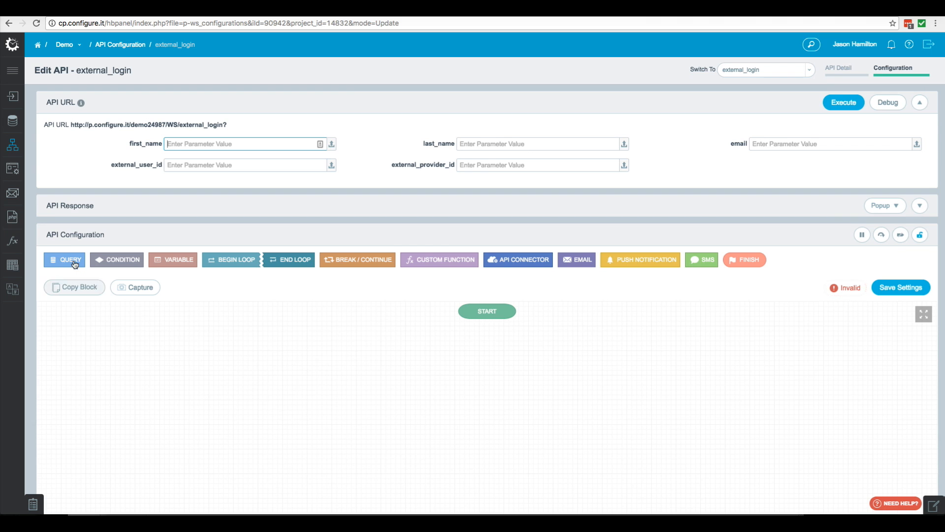
# Add a check_external_user query on user_external_login returning iUserAccountId.
pyautogui.moveTo(64, 259); pyautogui.dragTo(342, 400)
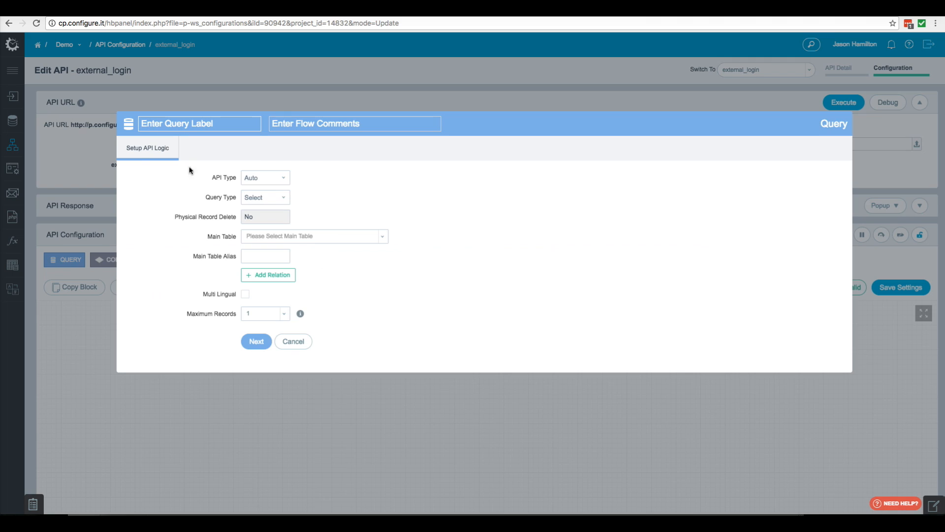
pyautogui.click(167, 124)
pyautogui.write('check_extern')
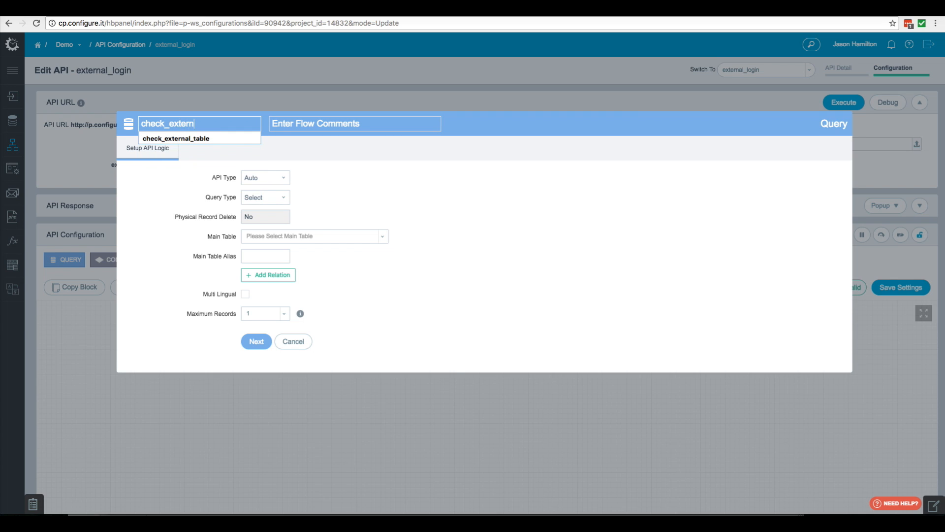
pyautogui.write('al_user')
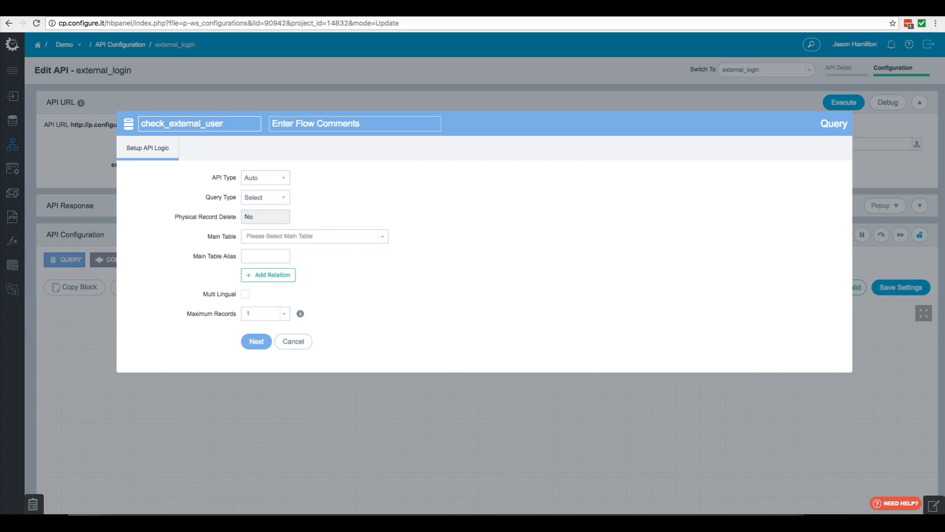
pyautogui.click(289, 238)
pyautogui.scroll(-6, 274, 345)
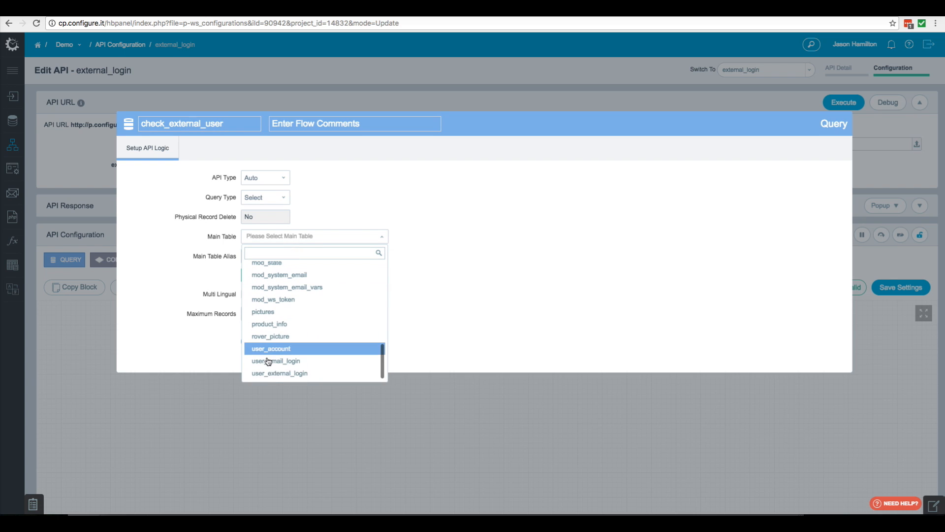
pyautogui.click(279, 374)
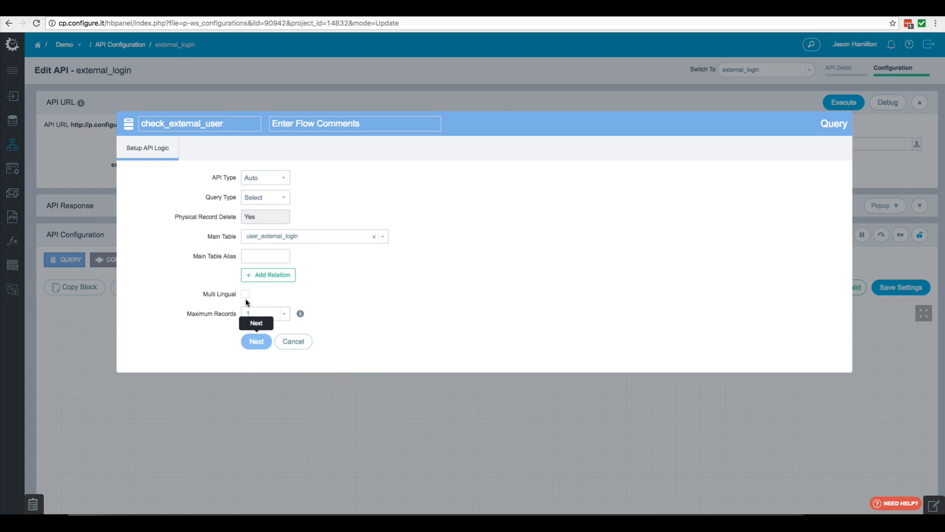
pyautogui.click(256, 342)
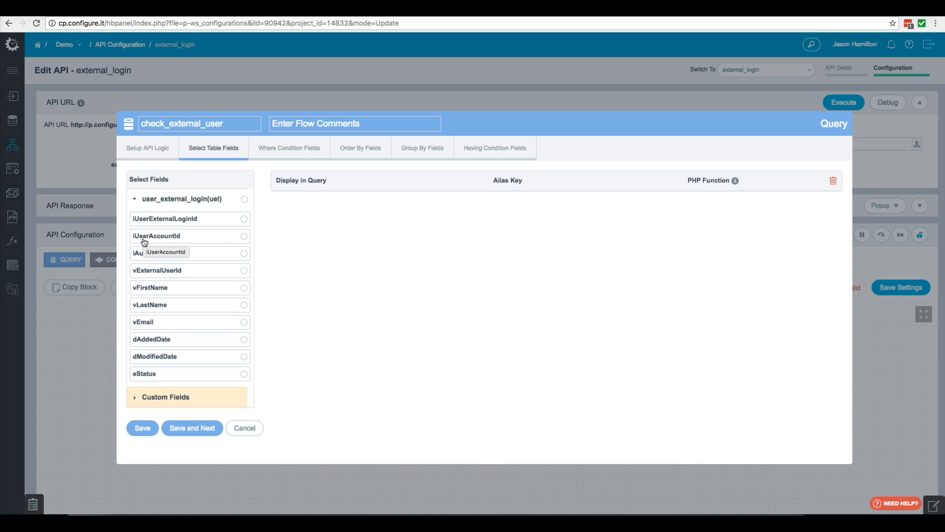
pyautogui.click(214, 242)
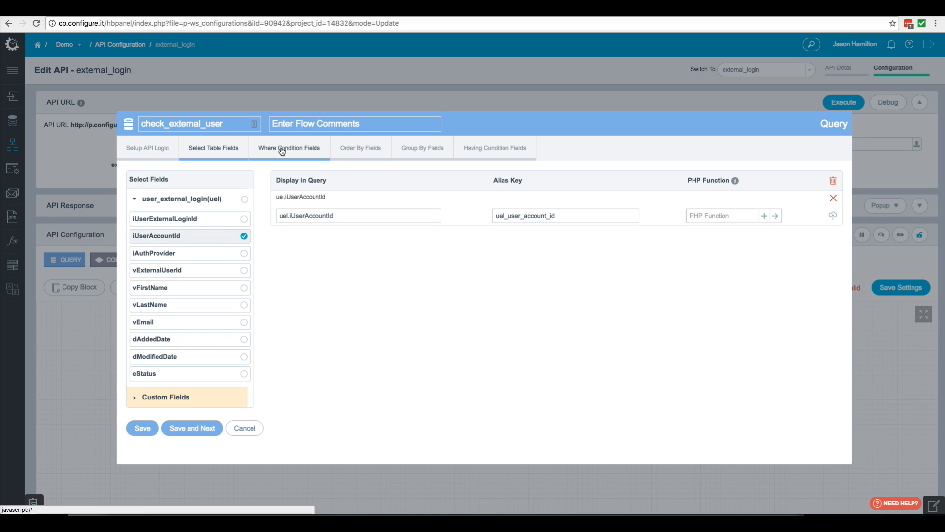
pyautogui.click(187, 426)
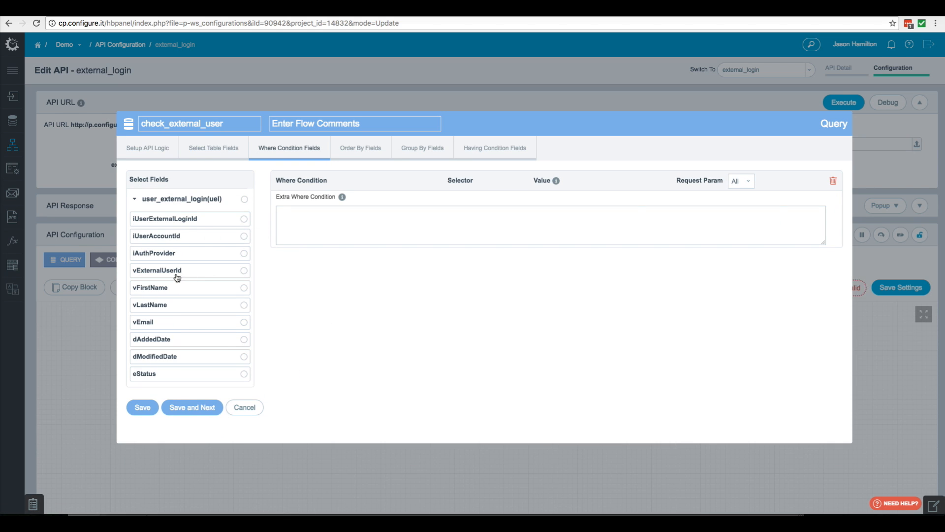
# Filter it by vExternalUserId = external_user_id and iAuthProvider = external_provider_id, then save.
pyautogui.click(192, 272)
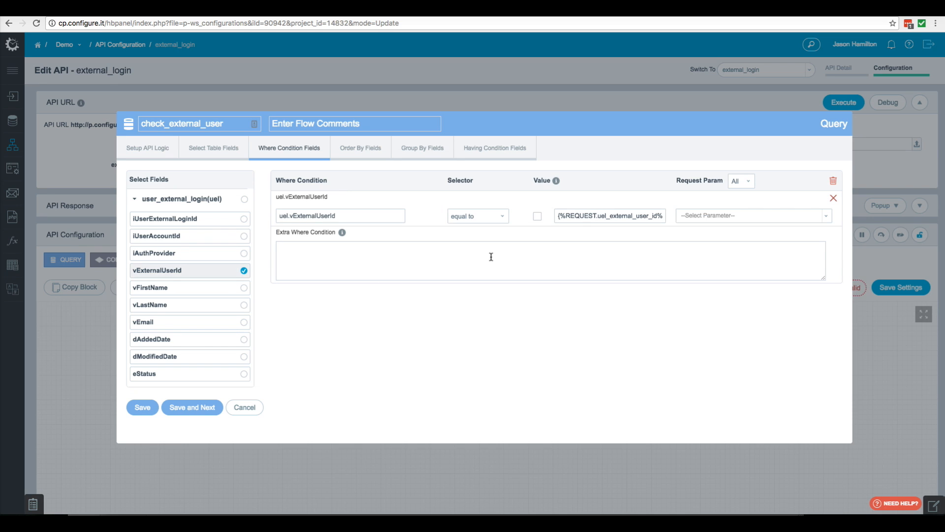
pyautogui.click(733, 218)
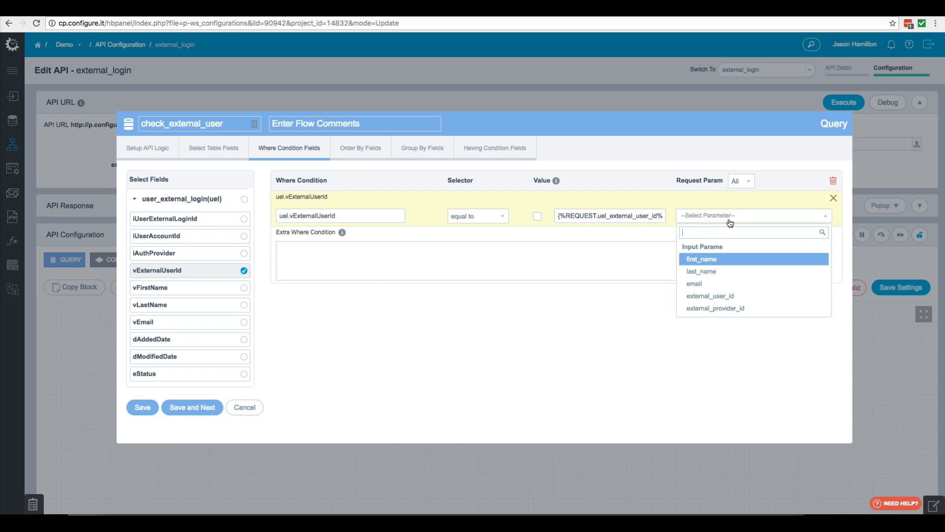
pyautogui.click(720, 300)
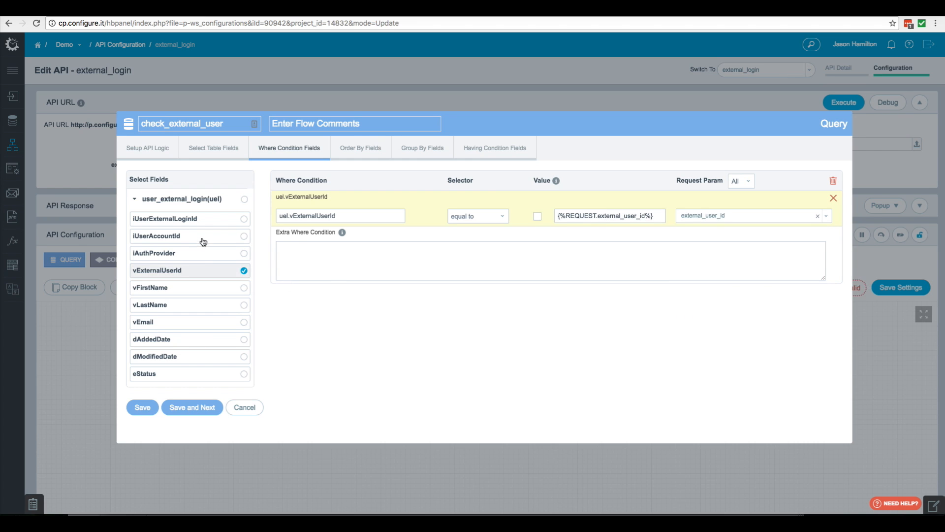
pyautogui.click(196, 253)
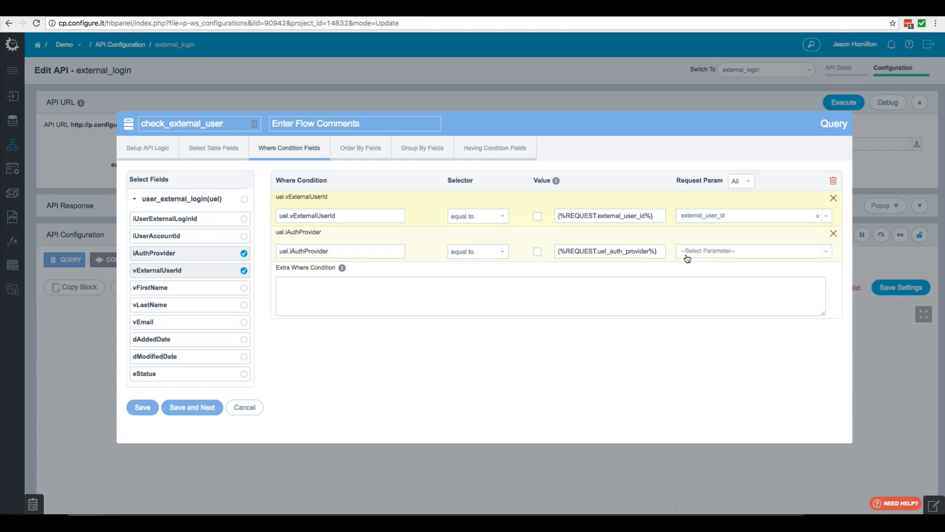
pyautogui.click(709, 252)
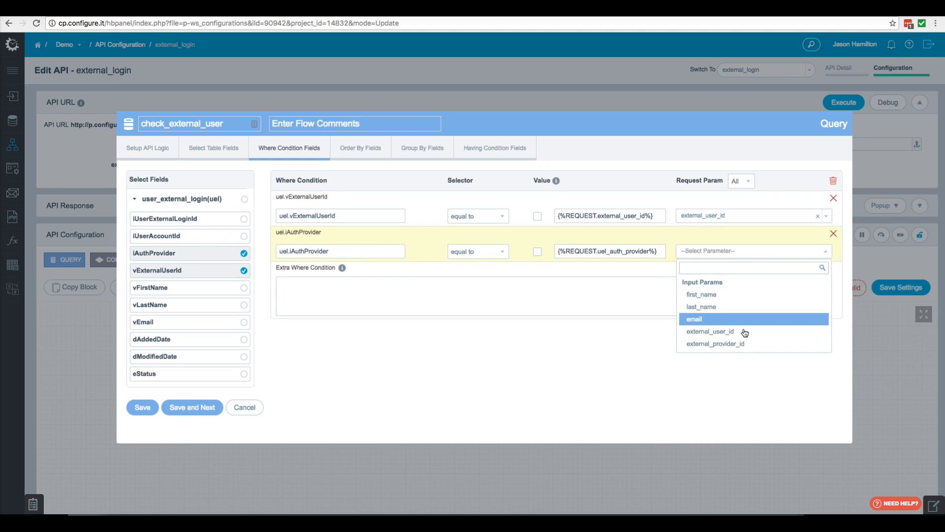
pyautogui.click(722, 348)
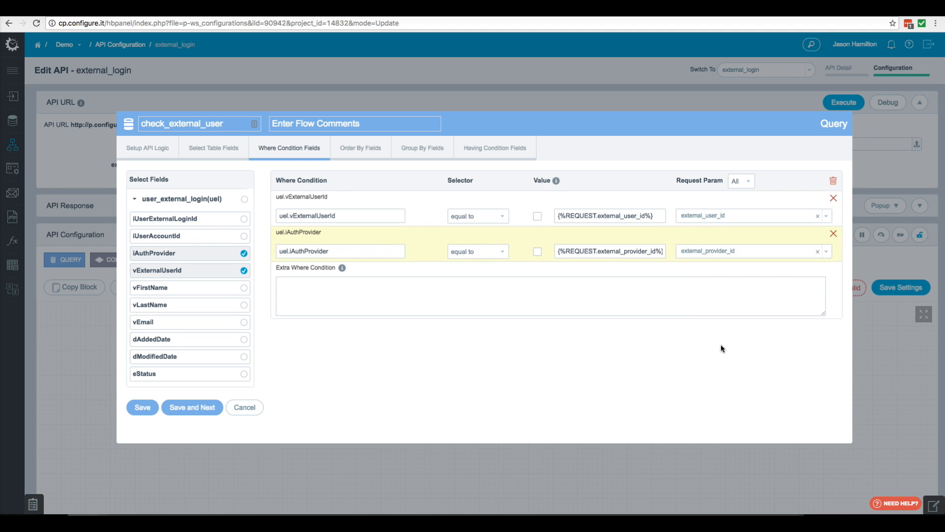
pyautogui.click(142, 408)
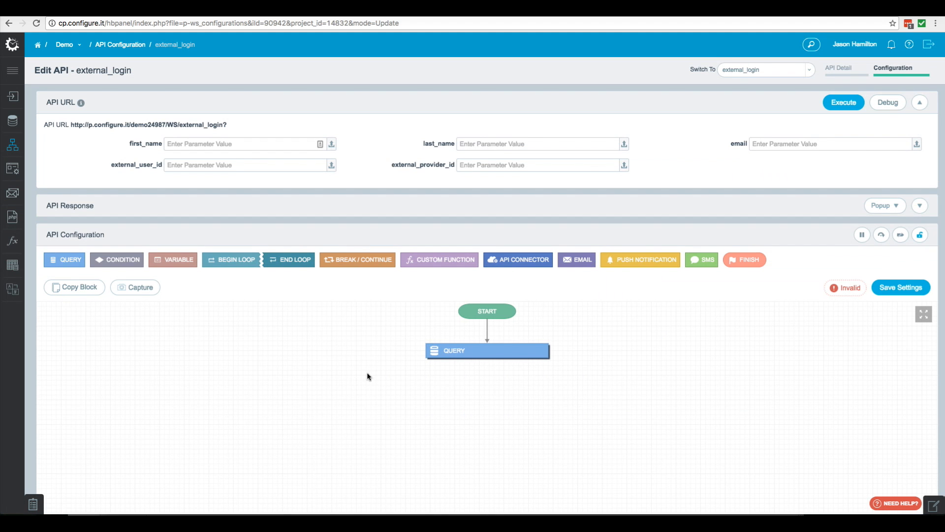
# Add a condition testing that the check_external_user flow equals Success.
pyautogui.click(121, 262)
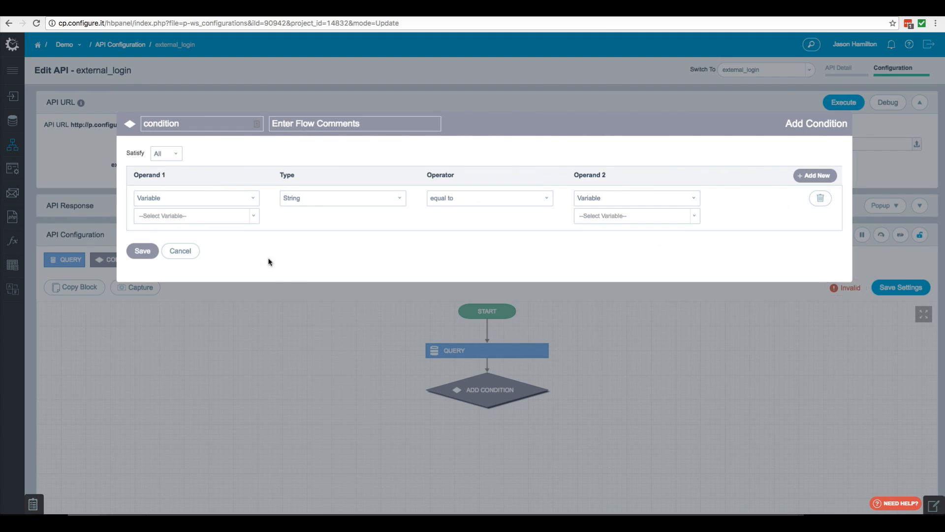
pyautogui.click(248, 198)
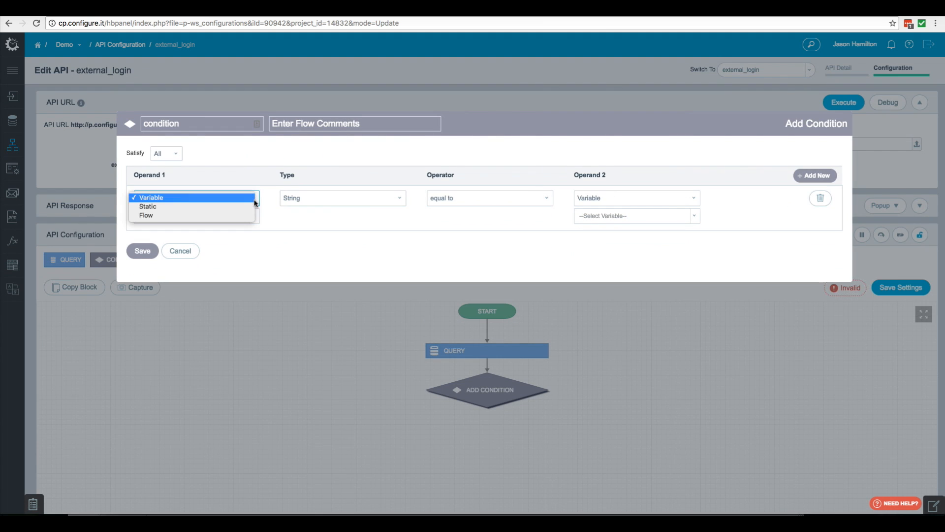
pyautogui.click(234, 218)
pyautogui.click(250, 217)
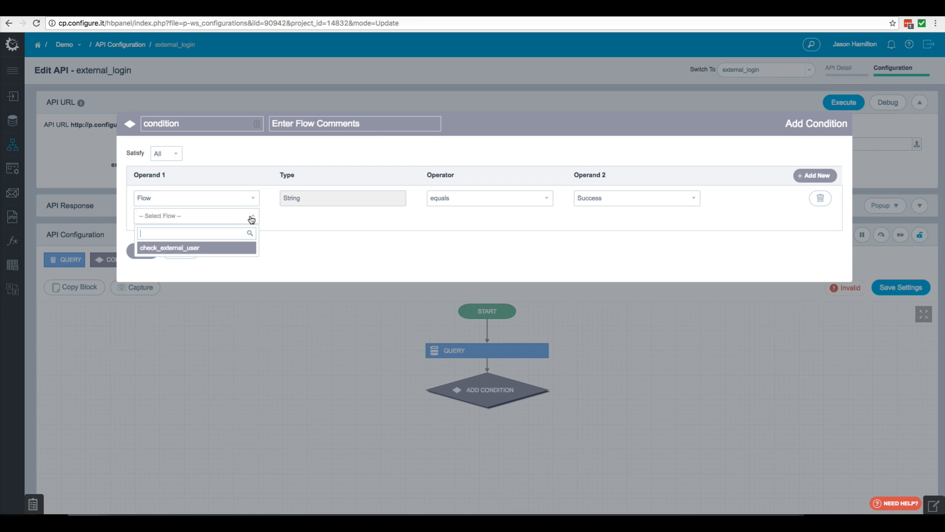
pyautogui.click(186, 250)
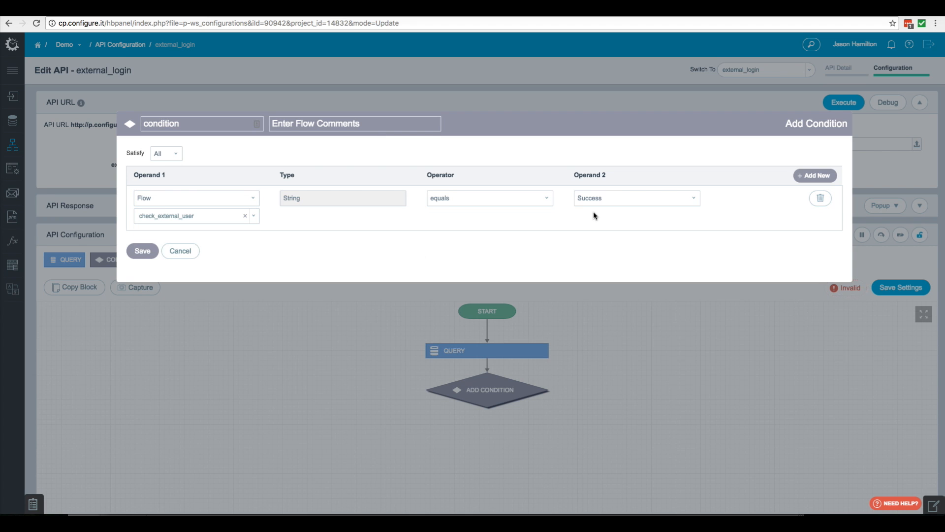
pyautogui.click(148, 252)
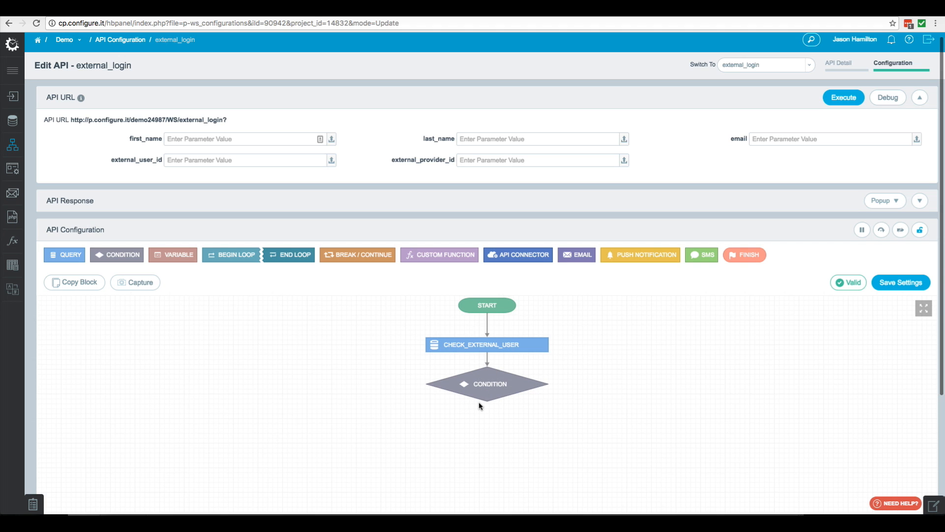
# Insert a query on the condition's Yes branch.
pyautogui.rightClick(515, 388)
pyautogui.moveTo(535, 427)
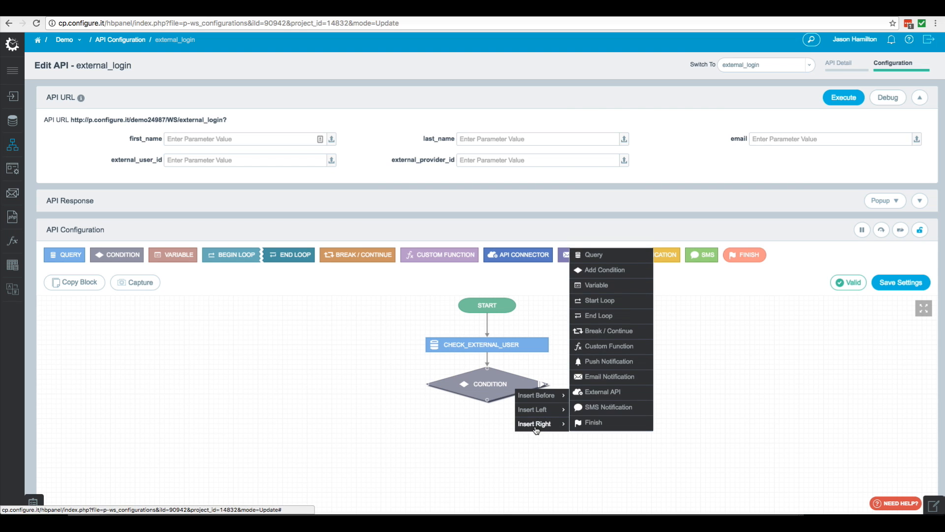
pyautogui.click(594, 255)
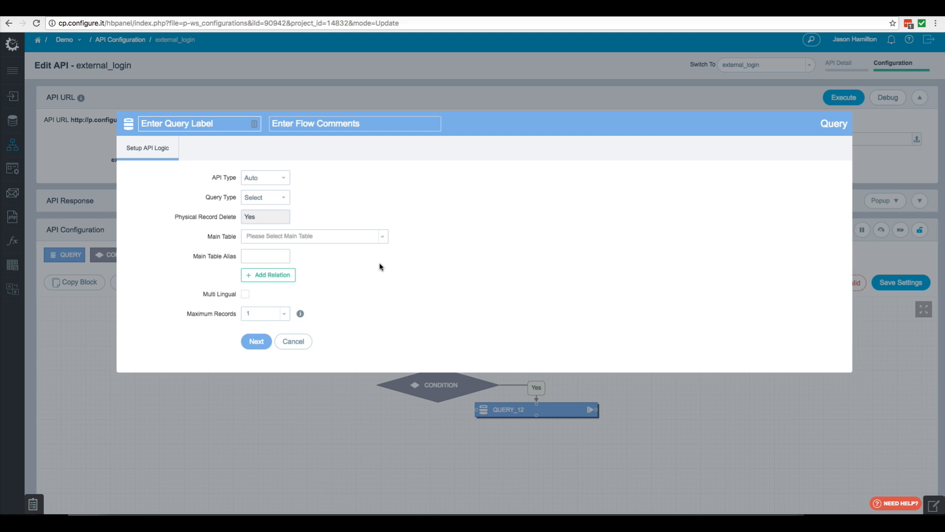
# Name the query update_user_info as an Update on user_external_login.
pyautogui.click(183, 123)
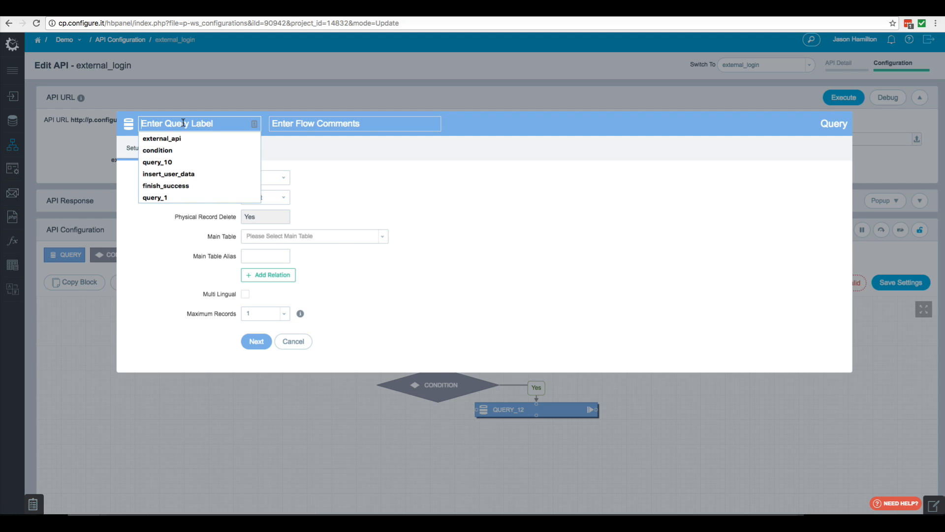
pyautogui.write('update_user_info')
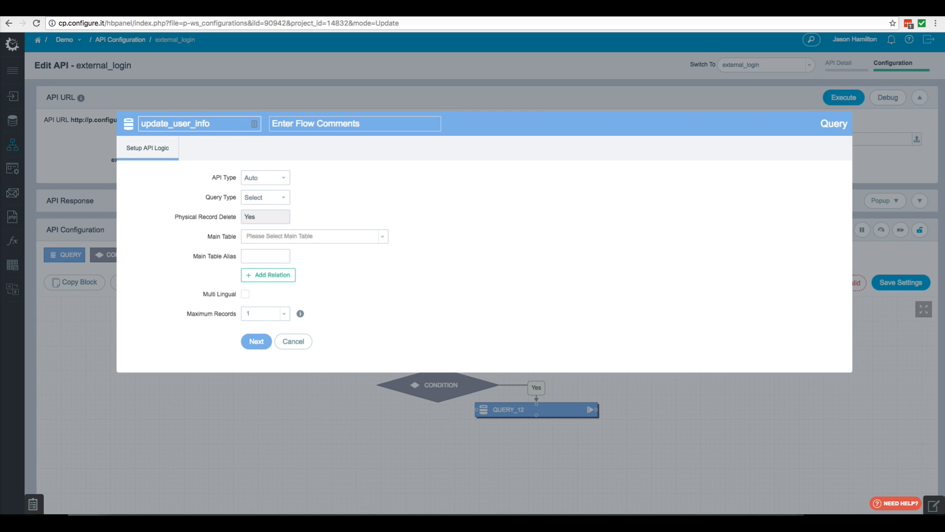
pyautogui.click(264, 198)
pyautogui.click(234, 223)
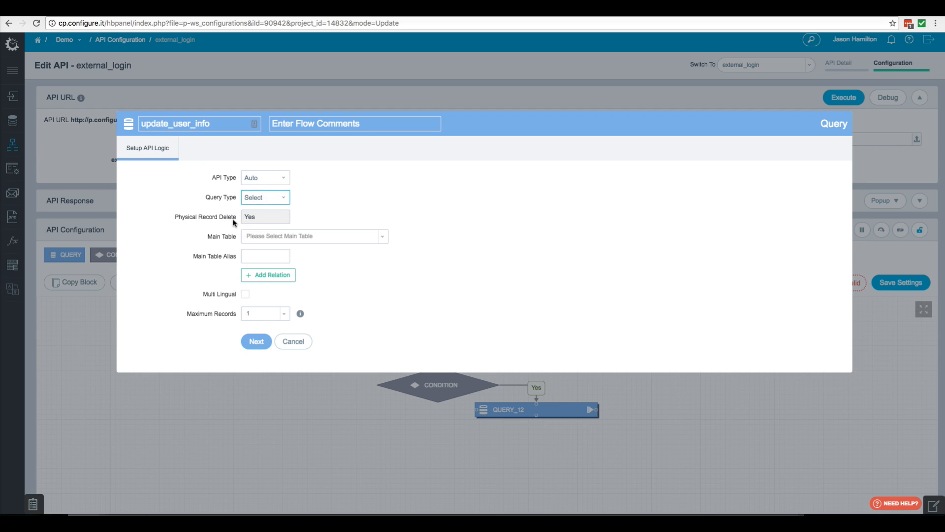
pyautogui.click(270, 236)
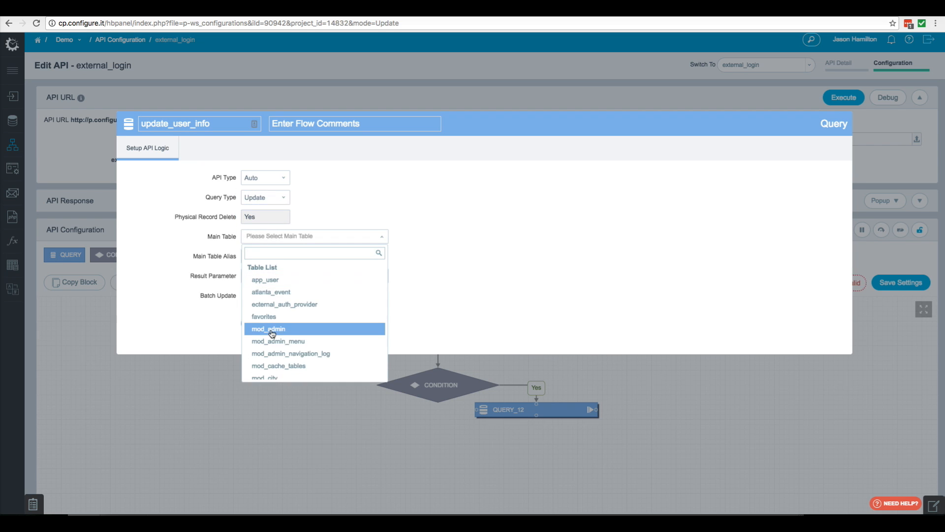
pyautogui.scroll(-5, 271, 324)
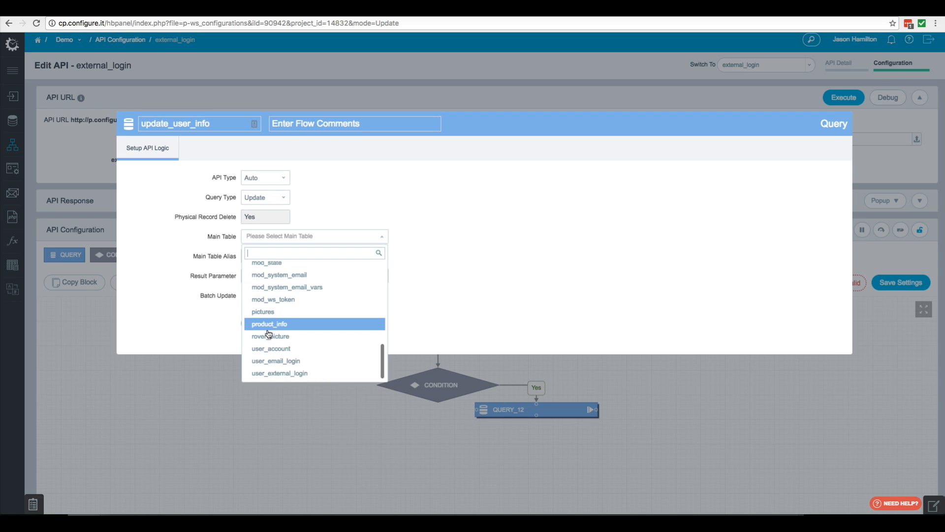
pyautogui.click(280, 374)
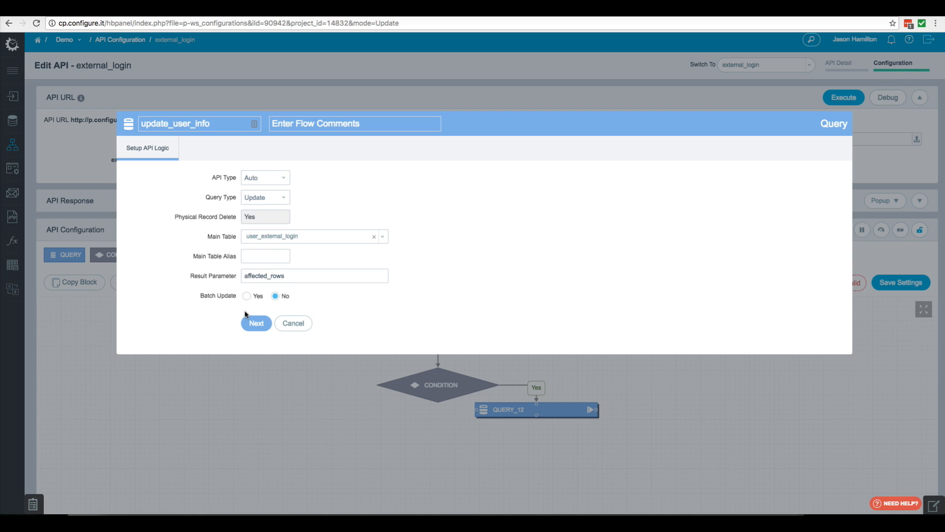
pyautogui.click(257, 325)
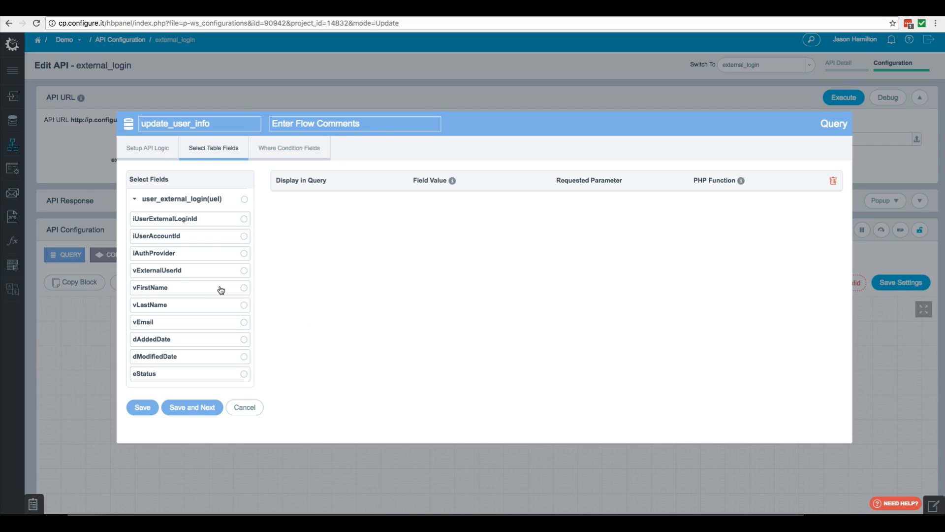
# Map vFirstName, vLastName, vEmail to first_name, last_name, email; set dModifiedDate to NOW.
pyautogui.click(222, 294)
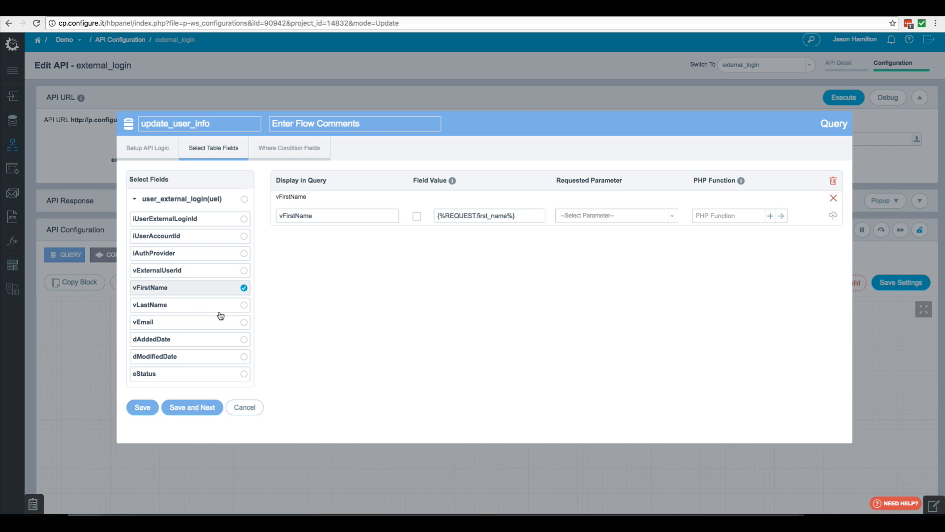
pyautogui.click(223, 308)
pyautogui.click(217, 323)
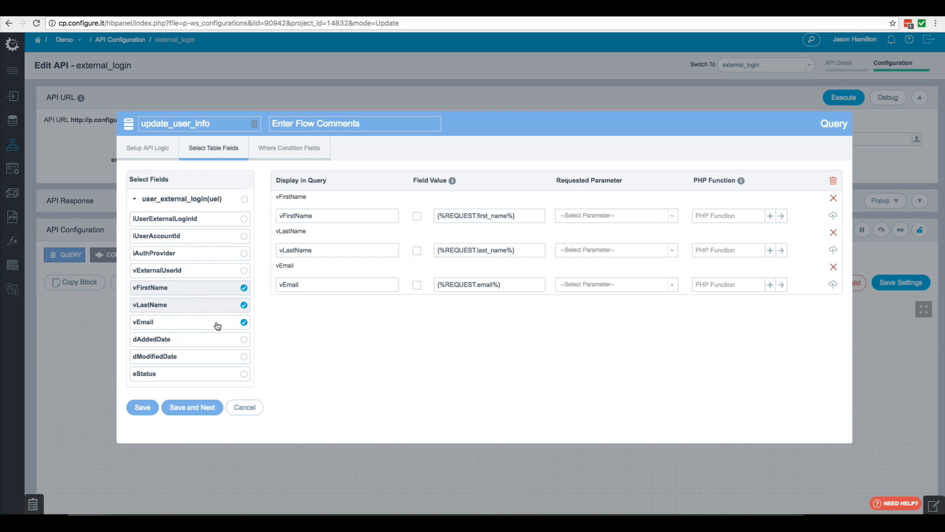
pyautogui.click(208, 361)
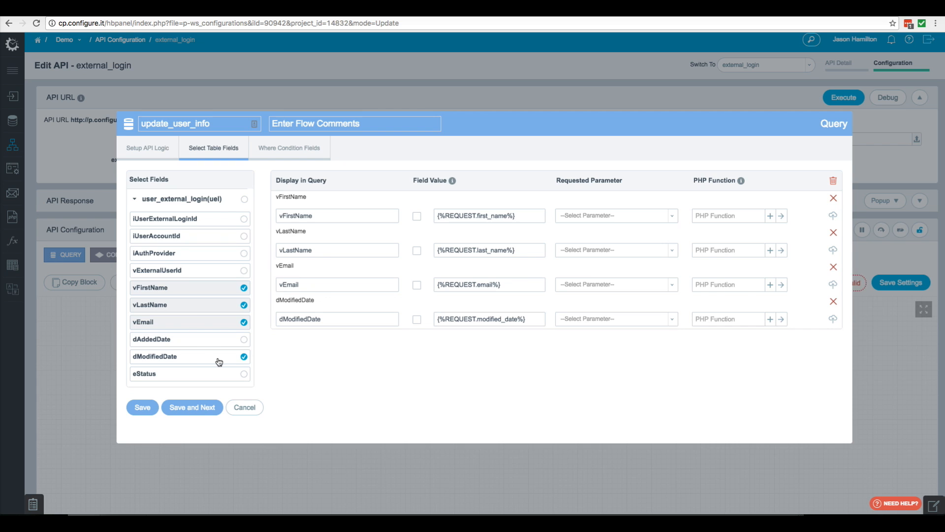
pyautogui.click(658, 215)
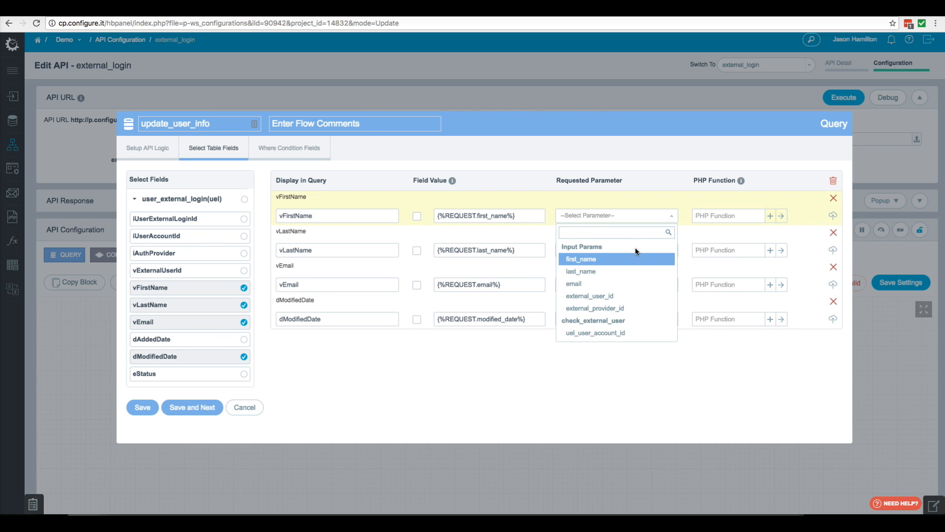
pyautogui.click(589, 259)
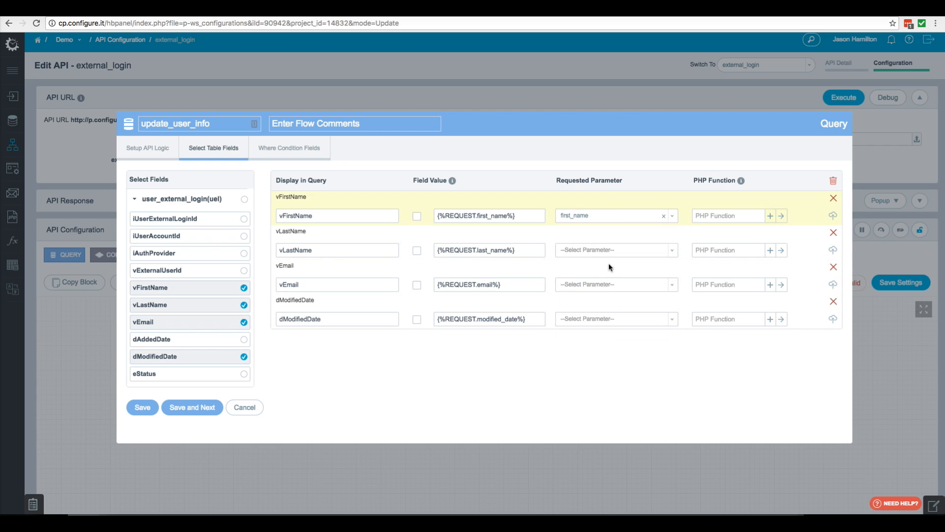
pyautogui.click(671, 250)
pyautogui.click(597, 306)
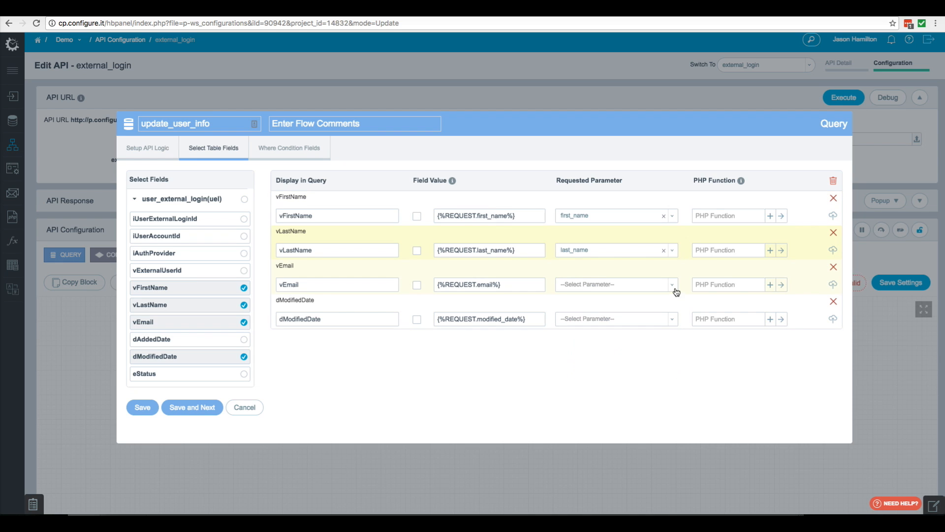
pyautogui.click(674, 288)
pyautogui.click(616, 354)
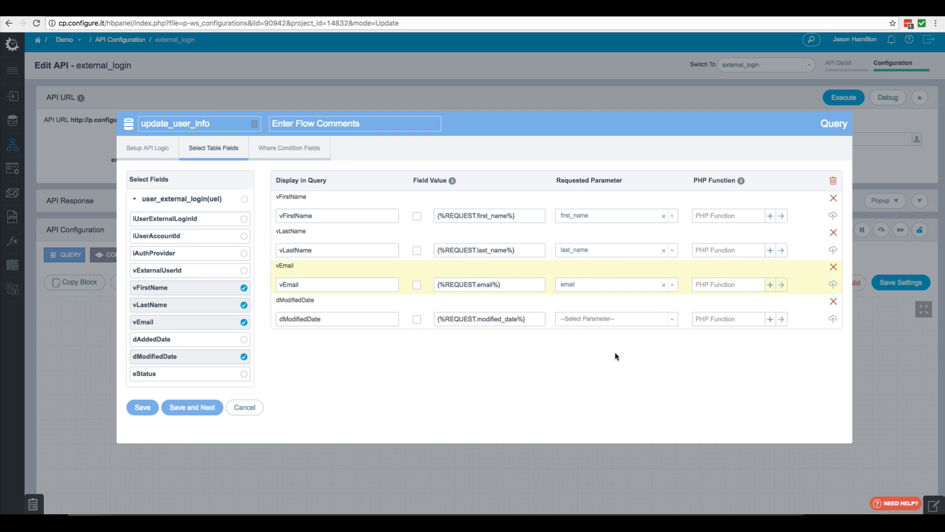
pyautogui.click(468, 320)
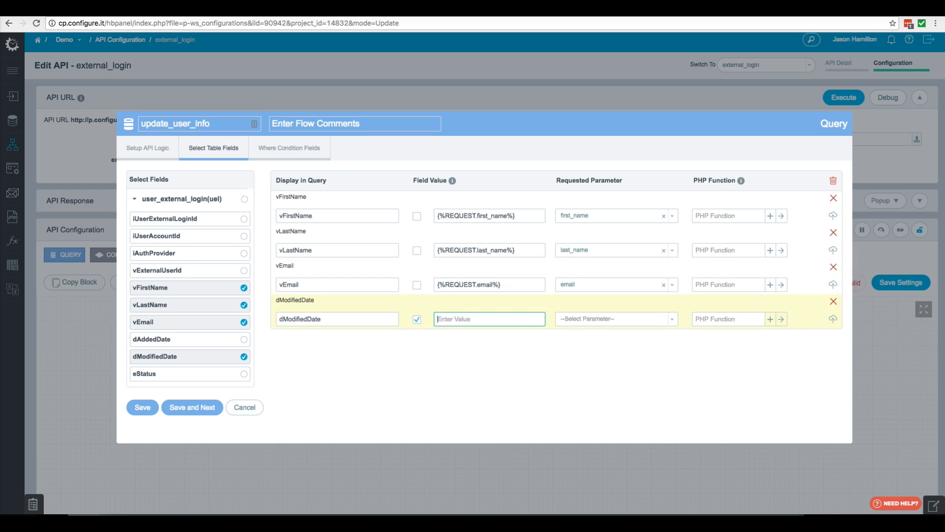
pyautogui.write('NOW(')
# Filter the update by iUserExternalLoginId = uel_user_external_login_id and save.
pyautogui.click(276, 147)
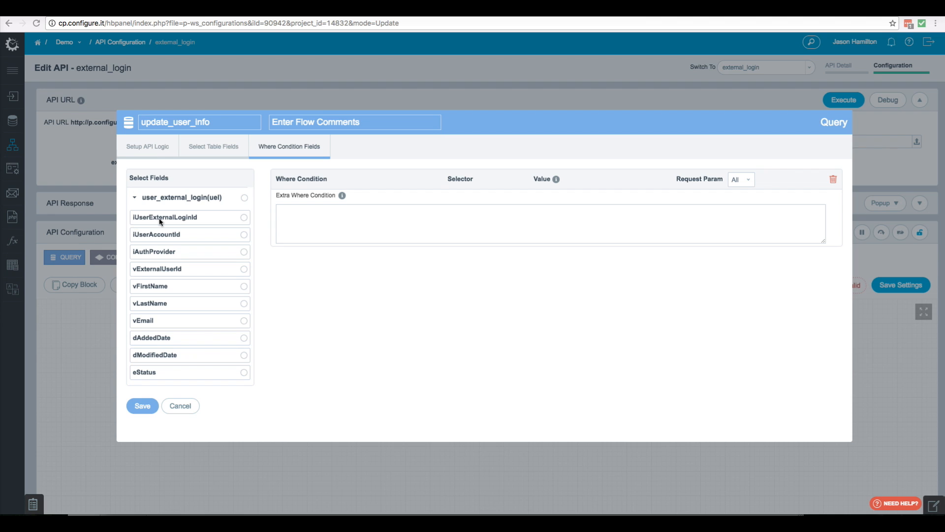
pyautogui.click(194, 217)
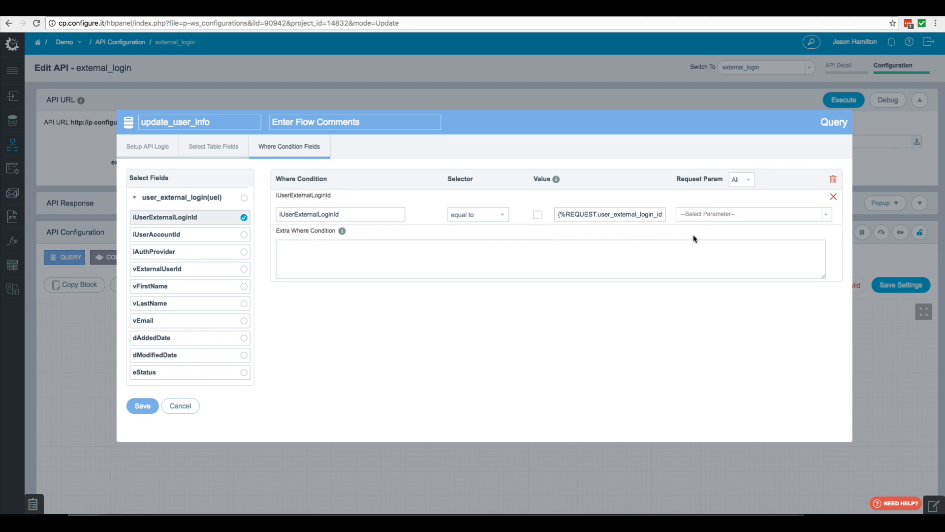
pyautogui.click(734, 216)
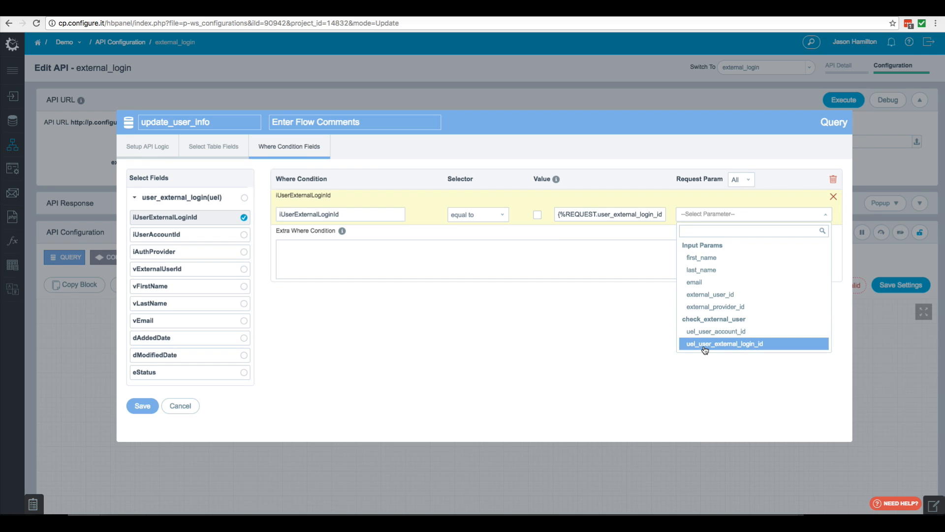
pyautogui.click(729, 344)
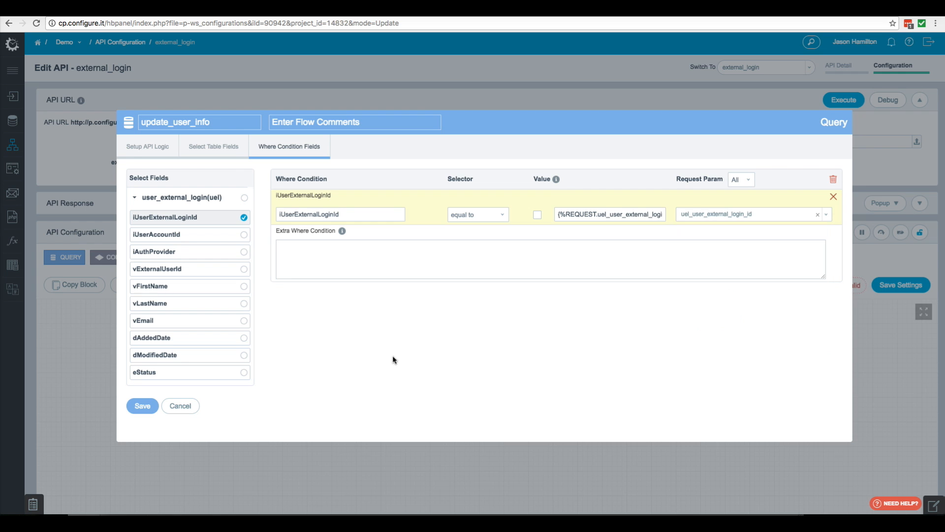
pyautogui.click(144, 408)
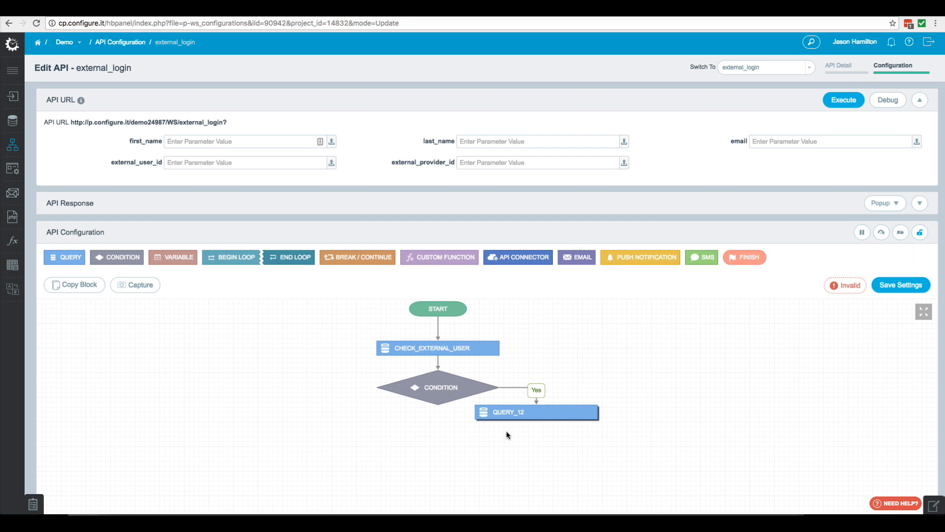
# Insert a return_external_data query on user_external_login after QUERY_12.
pyautogui.scroll(-2, 503, 434)
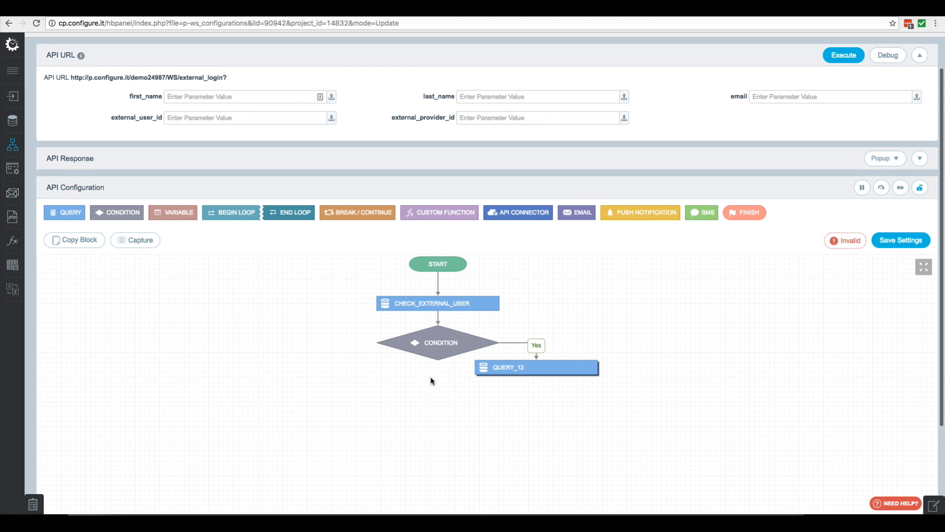
pyautogui.rightClick(521, 366)
pyautogui.moveTo(554, 387)
pyautogui.click(598, 218)
pyautogui.write('return')
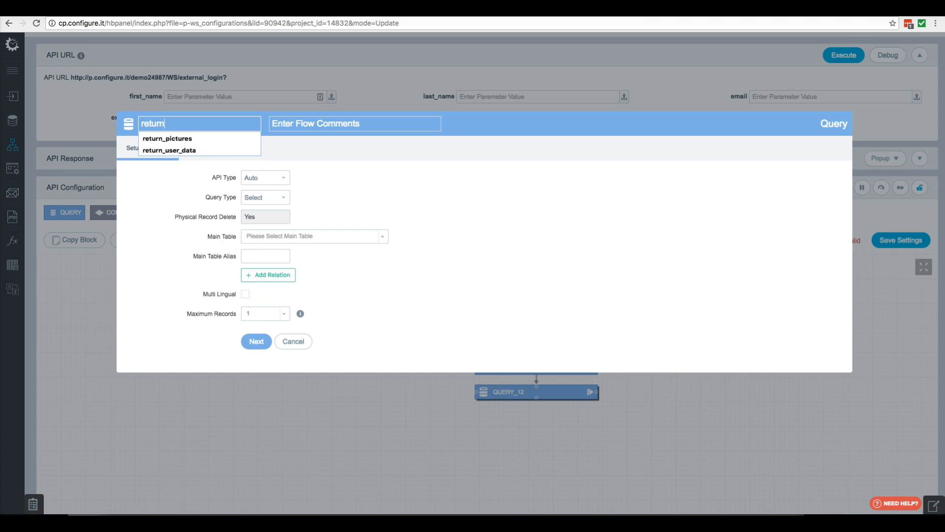
pyautogui.write('_external')
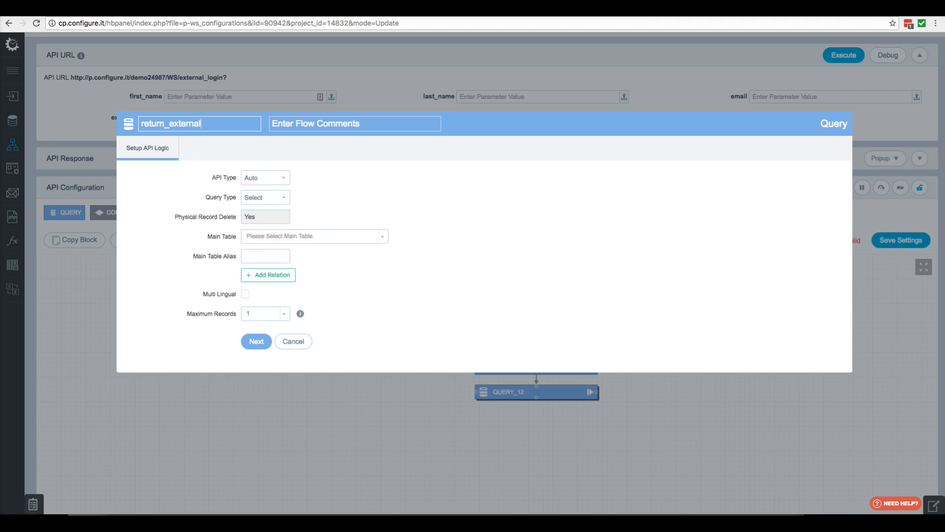
pyautogui.write('_data')
pyautogui.click(315, 236)
pyautogui.scroll(-3, 296, 320)
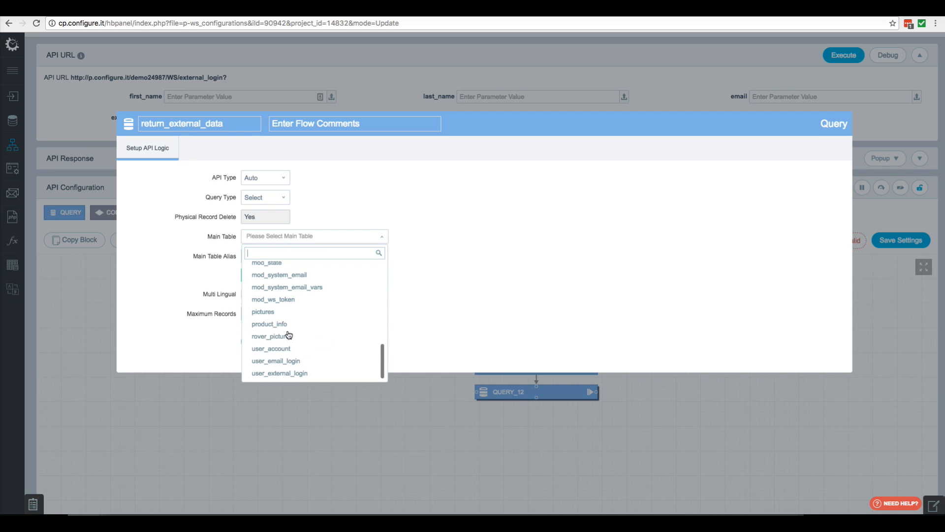
pyautogui.click(284, 373)
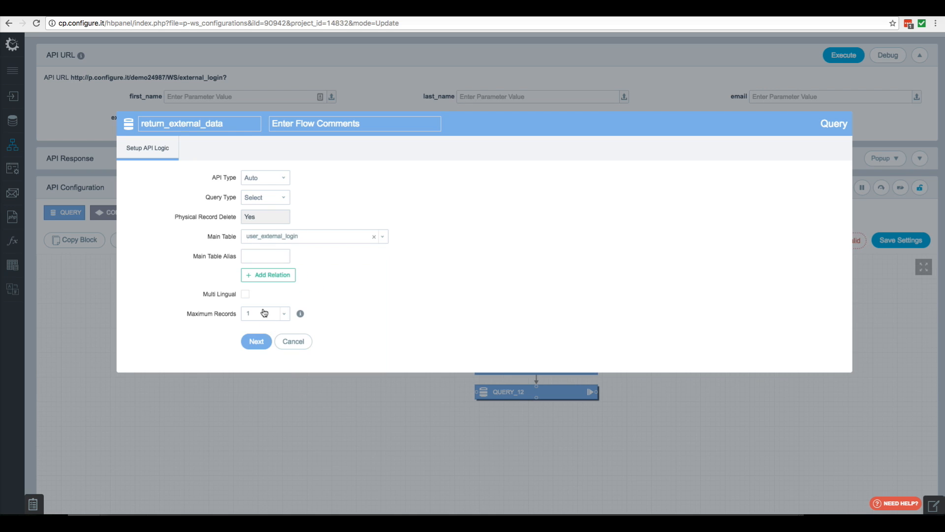
pyautogui.click(259, 341)
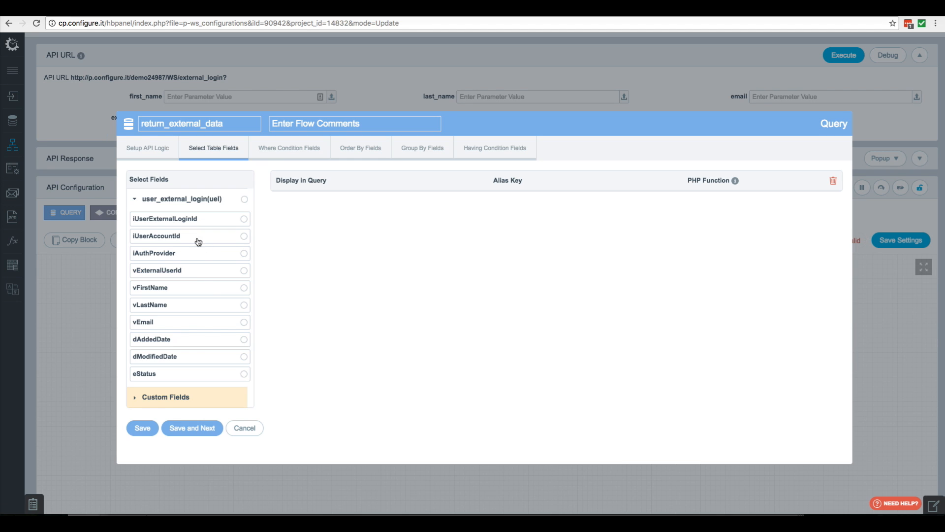
# Return iUserAccountId, vFirstName, vLastName and vEmail from the query.
pyautogui.click(219, 240)
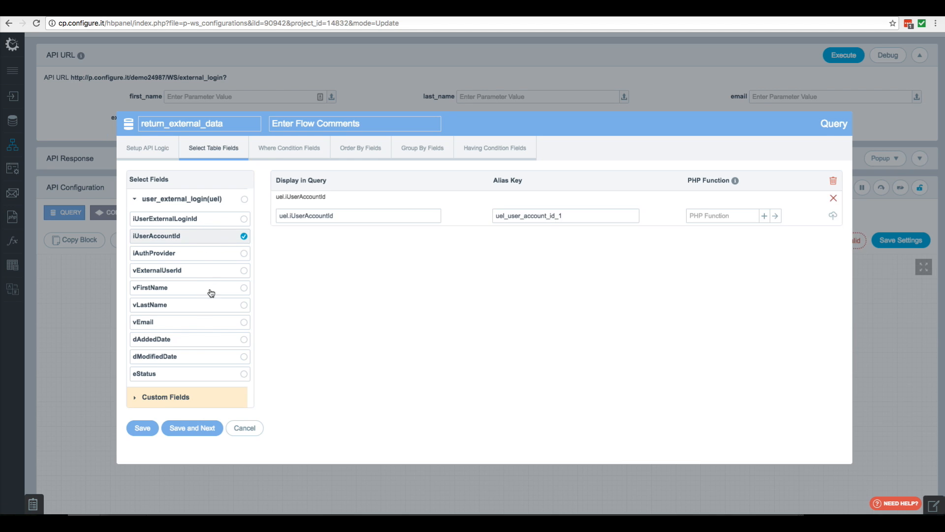
pyautogui.click(211, 290)
pyautogui.click(211, 305)
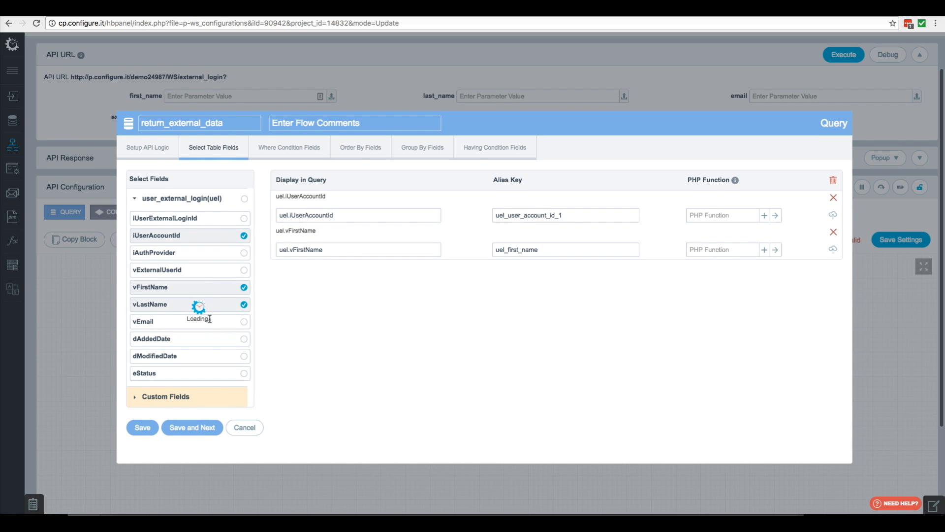
pyautogui.click(210, 323)
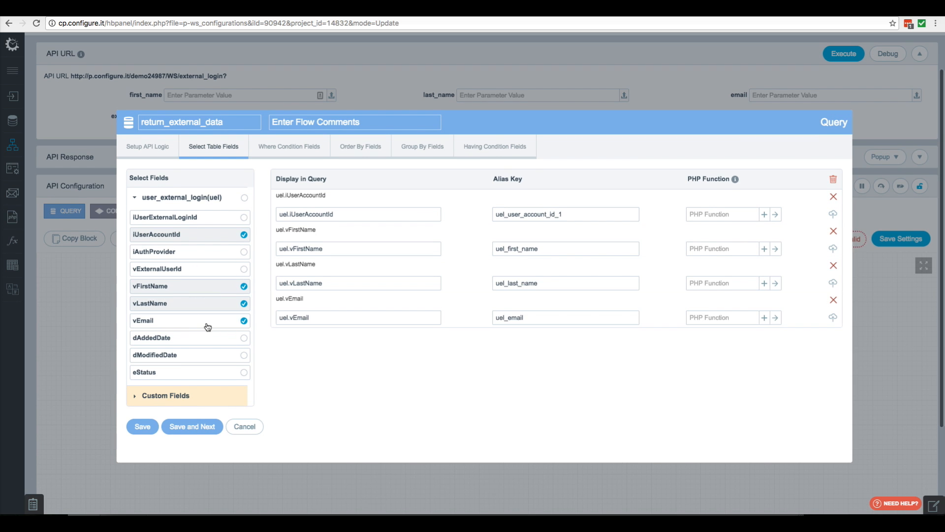
pyautogui.click(199, 427)
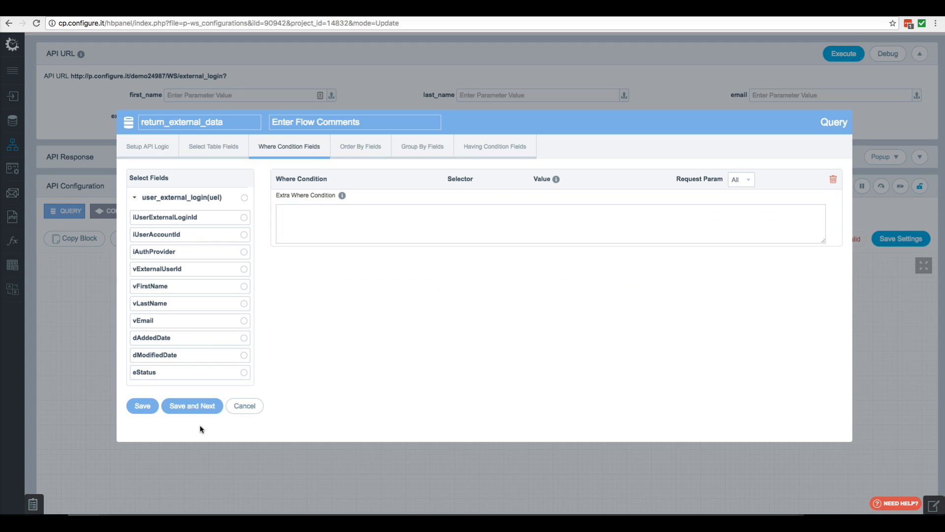
# Filter by iUserExternalLoginId matching check_external_user's uel_user_external_login_id, then save.
pyautogui.click(205, 220)
pyautogui.click(750, 216)
pyautogui.scroll(-1, 723, 342)
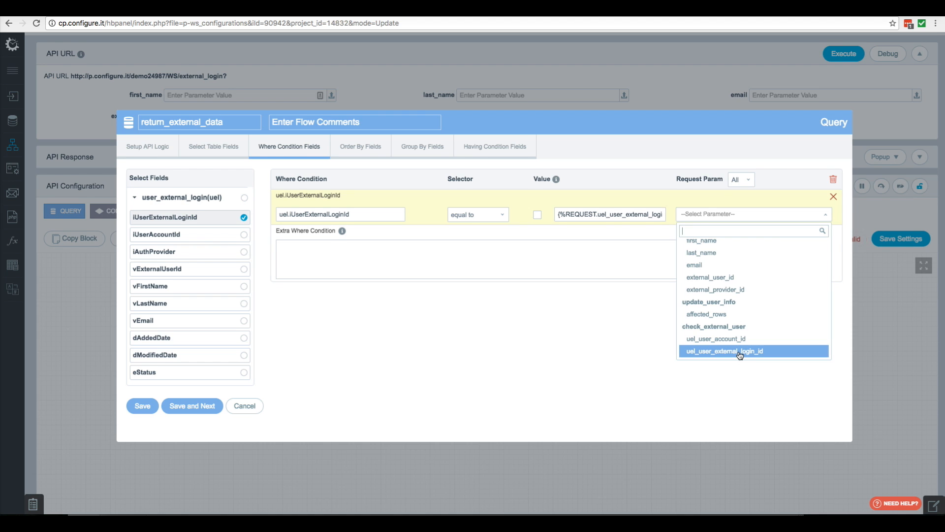
pyautogui.click(740, 352)
pyautogui.click(146, 415)
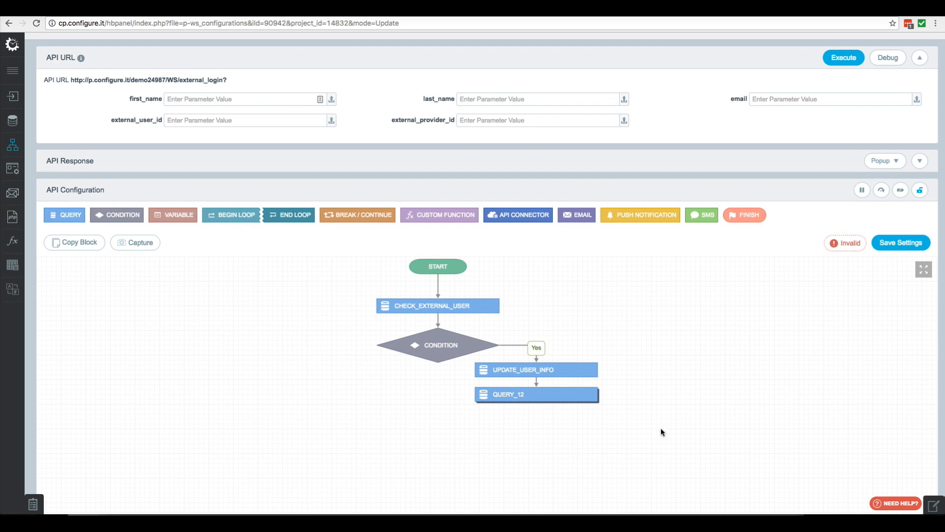
# Add a Finish without check_external_user outputs, renaming outputs to user_account_id and first_name.
pyautogui.click(737, 214)
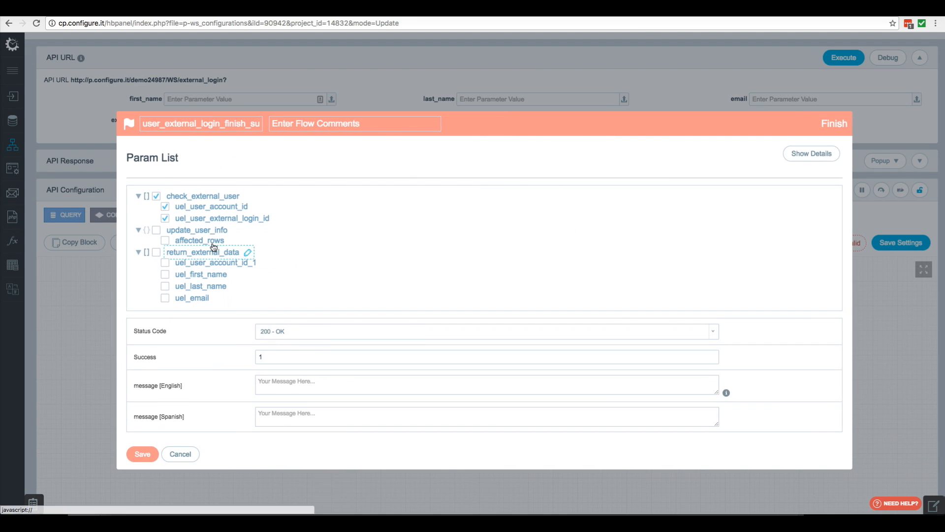
pyautogui.click(156, 196)
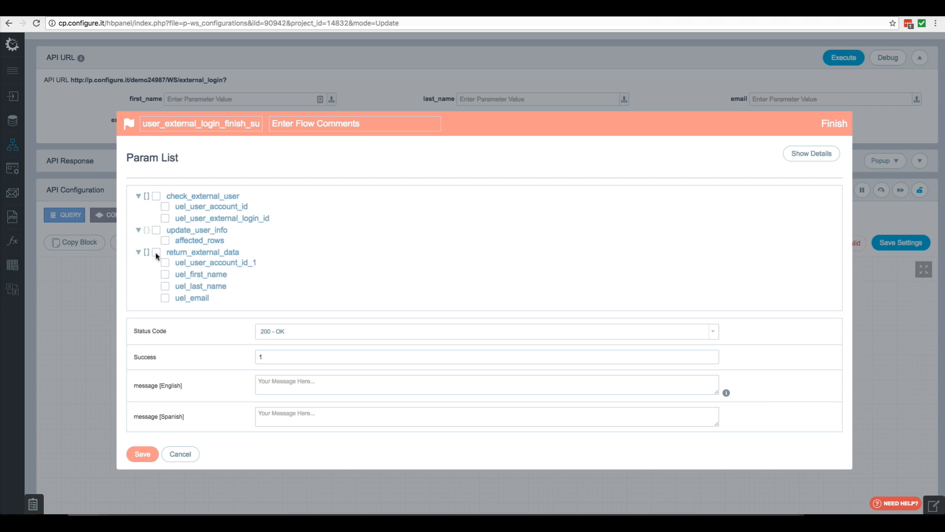
pyautogui.click(188, 264)
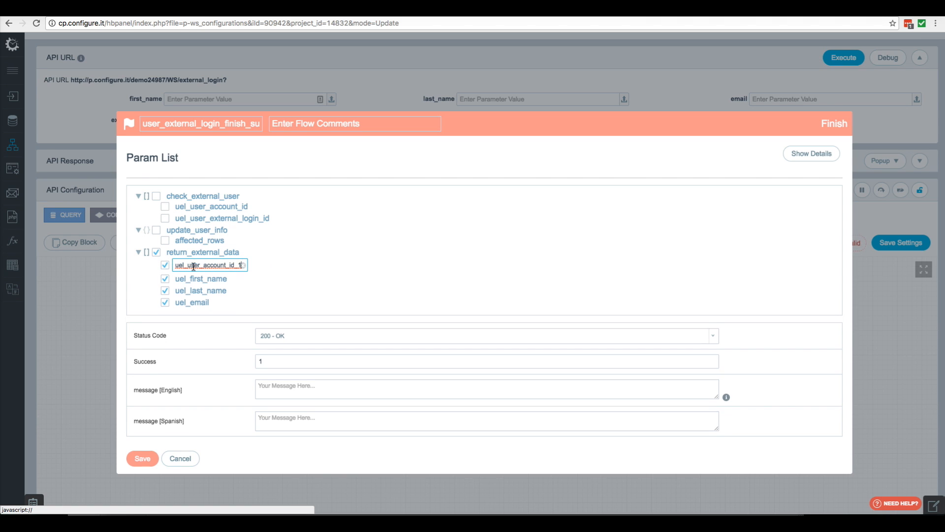
pyautogui.moveTo(188, 265); pyautogui.dragTo(172, 265)
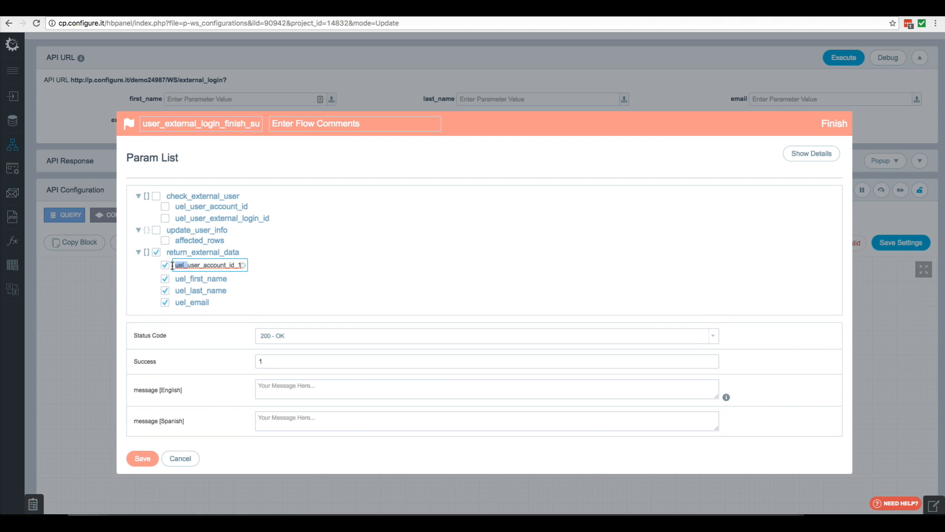
pyautogui.press('BackSpace')
pyautogui.press('BackSpace')
pyautogui.click(187, 277)
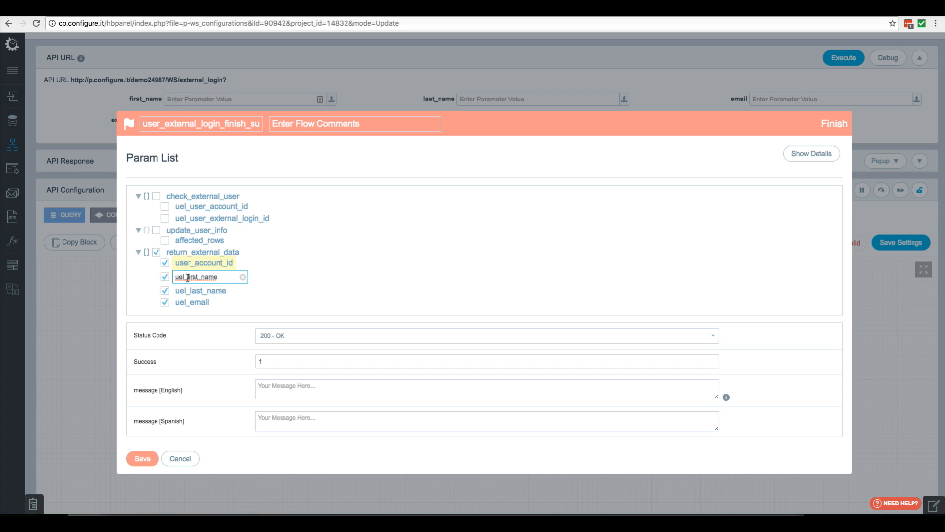
pyautogui.moveTo(187, 278); pyautogui.dragTo(175, 280)
pyautogui.press('BackSpace')
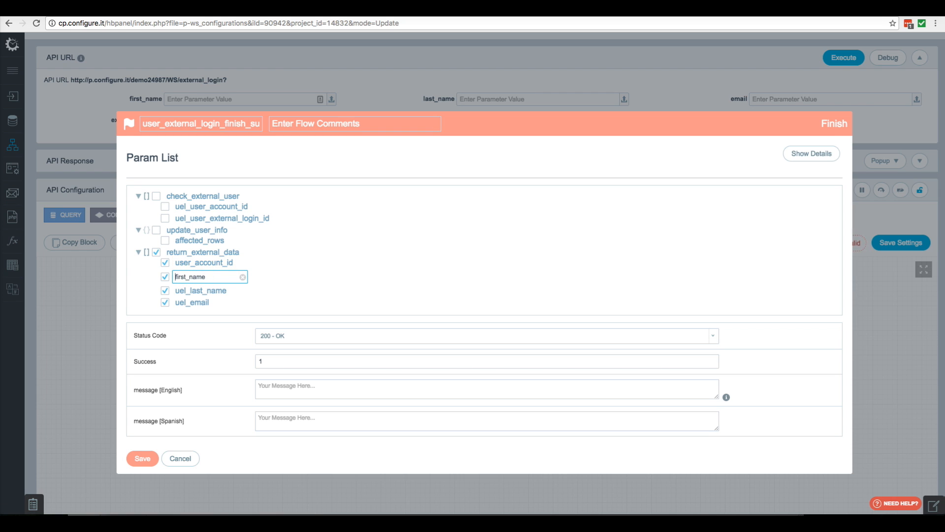
# Rename the remaining outputs to last_name and email, add message 'External Account Found.', and save.
pyautogui.click(189, 290)
pyautogui.moveTo(188, 290); pyautogui.dragTo(173, 290)
pyautogui.press('BackSpace')
pyautogui.click(188, 302)
pyautogui.moveTo(188, 302); pyautogui.dragTo(168, 303)
pyautogui.press('BackSpace')
pyautogui.click(289, 388)
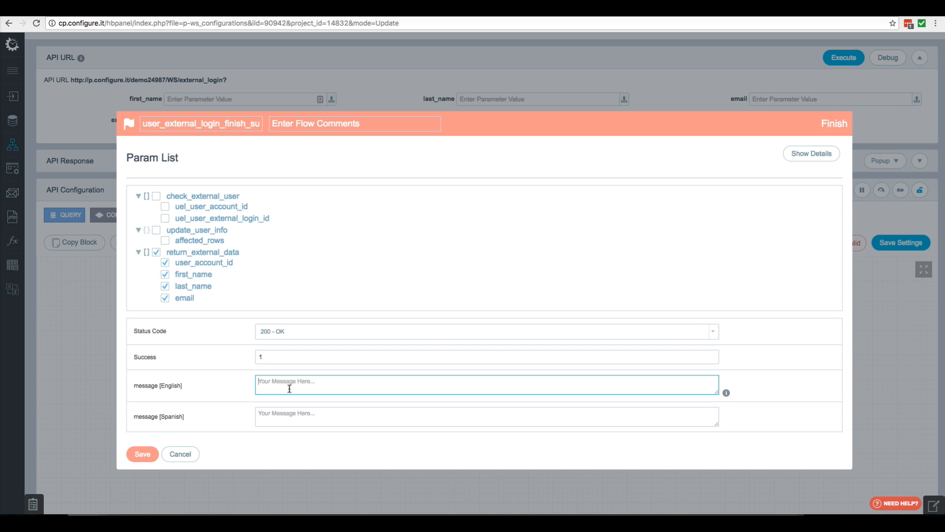
pyautogui.write('External Account Found.  You are logged in.')
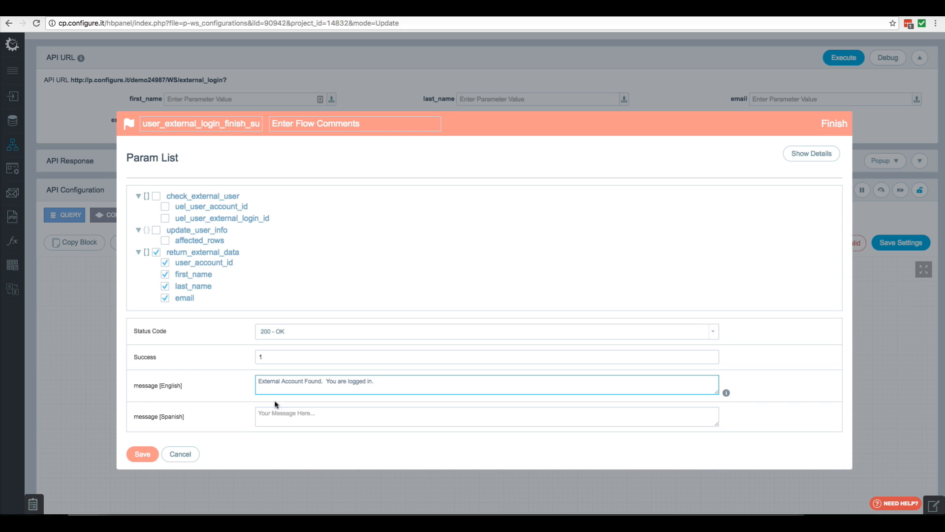
pyautogui.click(141, 453)
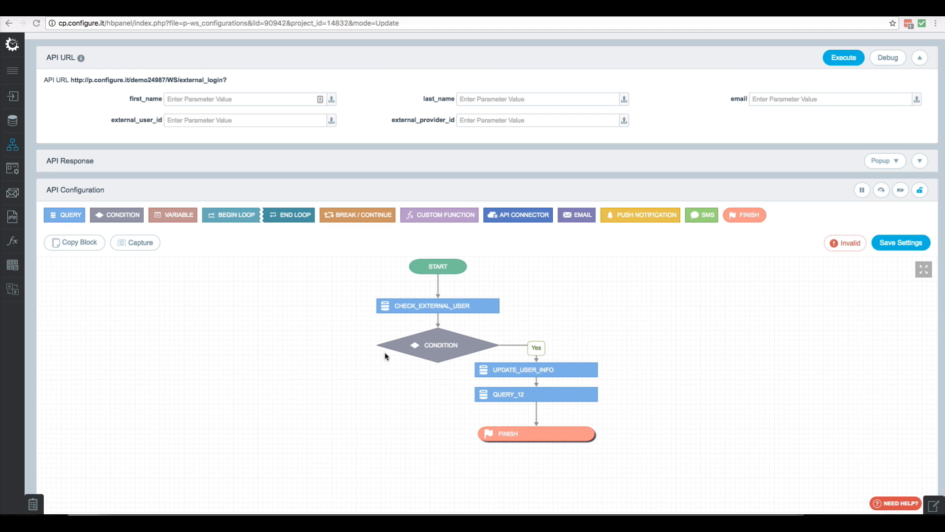
# Insert a query named check_existing_email on the condition's No branch, based on user_email_login.
pyautogui.rightClick(399, 349)
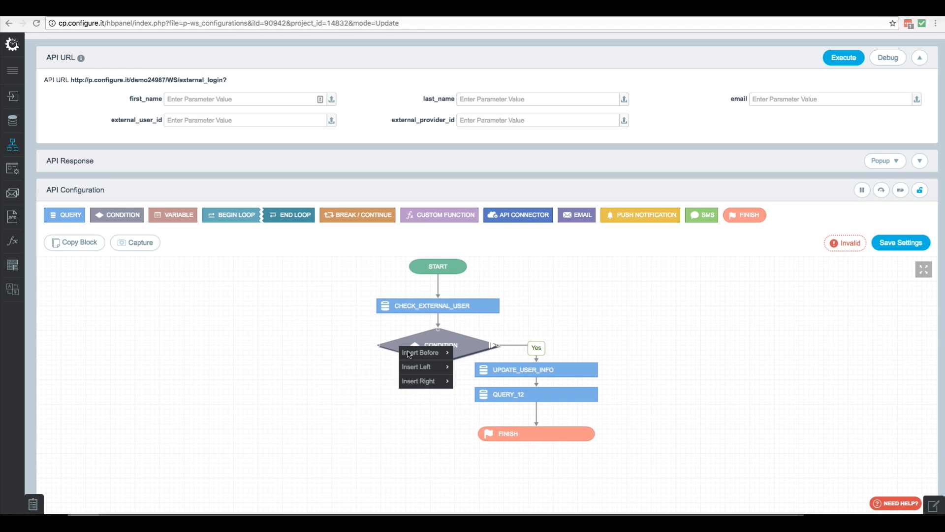
pyautogui.moveTo(425, 372)
pyautogui.click(479, 199)
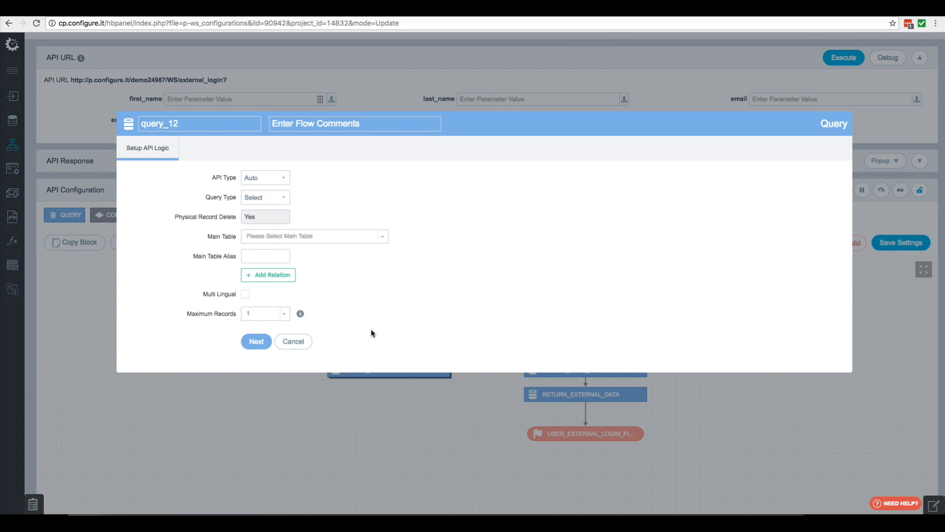
pyautogui.write('che')
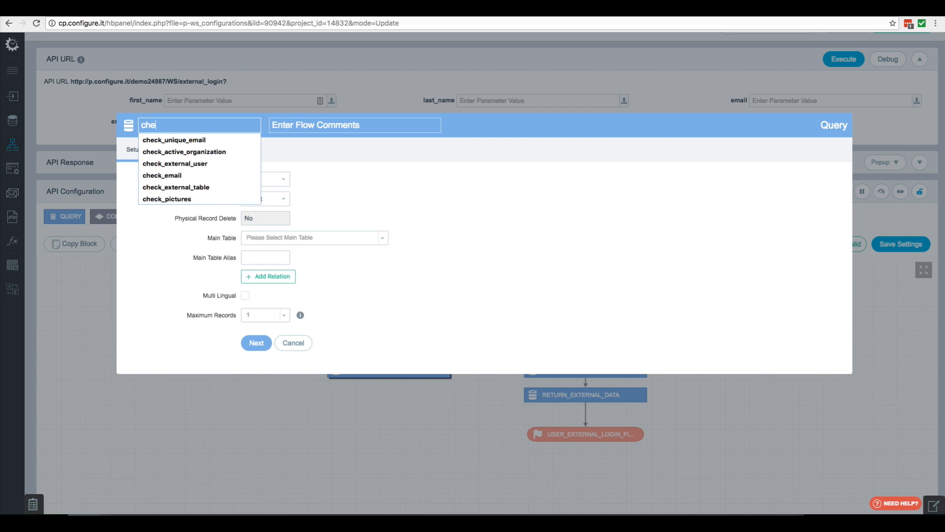
pyautogui.write('ck_existi')
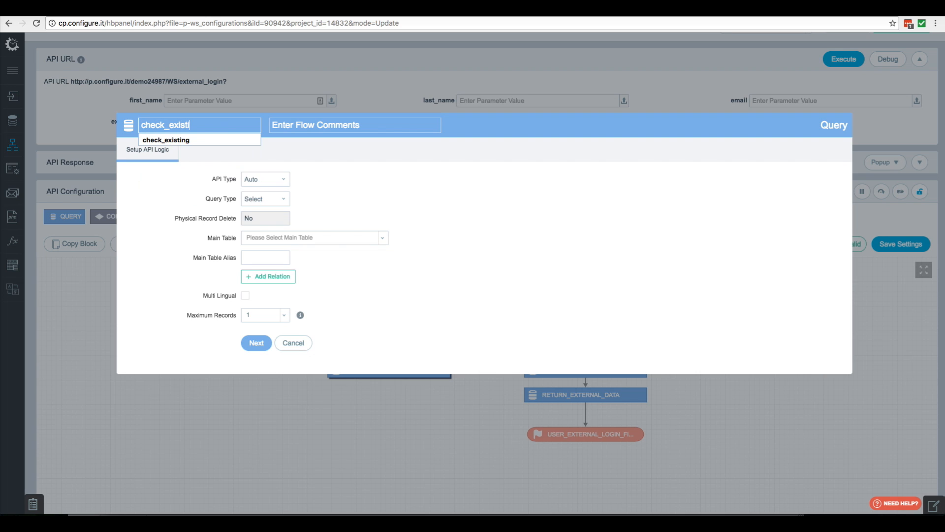
pyautogui.write('ng_email')
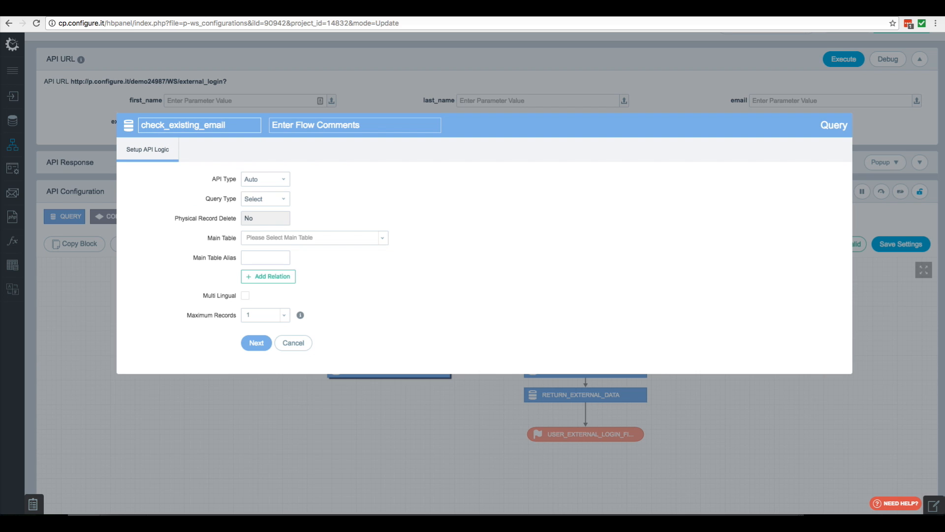
pyautogui.click(269, 238)
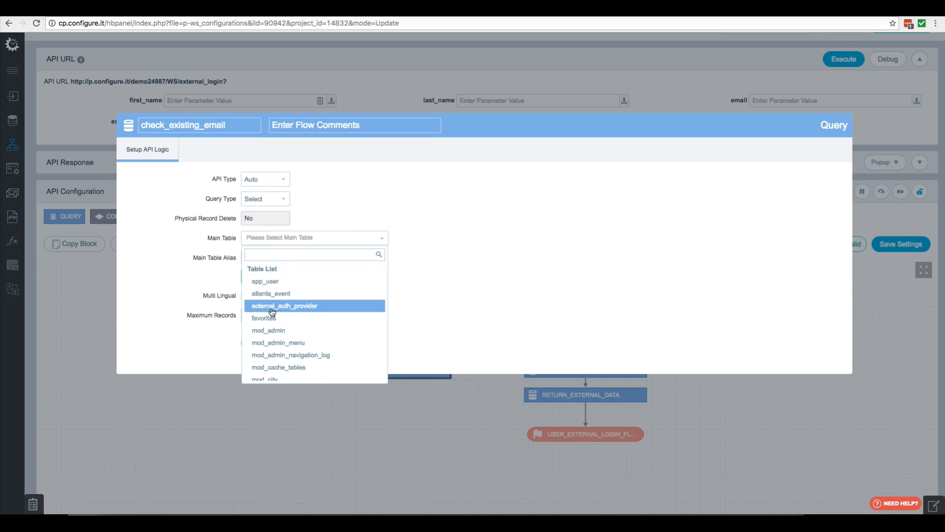
pyautogui.scroll(-5, 275, 319)
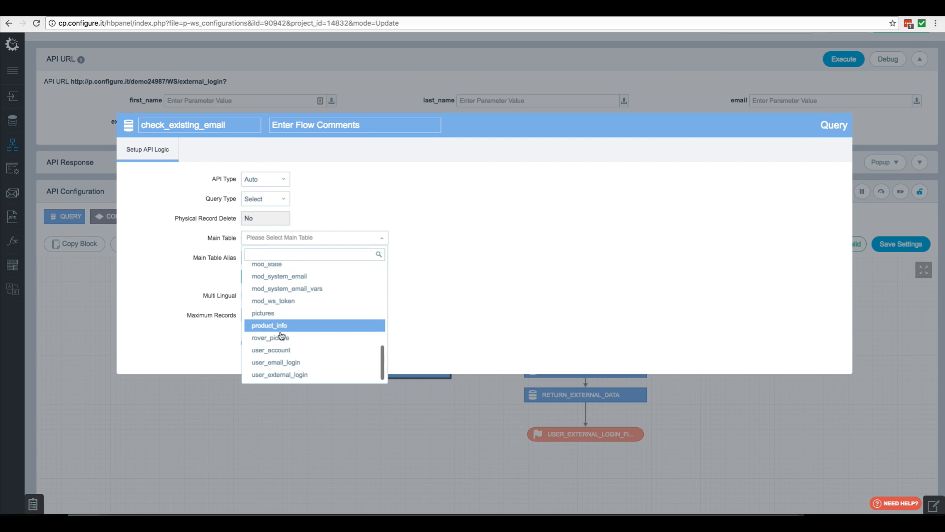
pyautogui.click(277, 363)
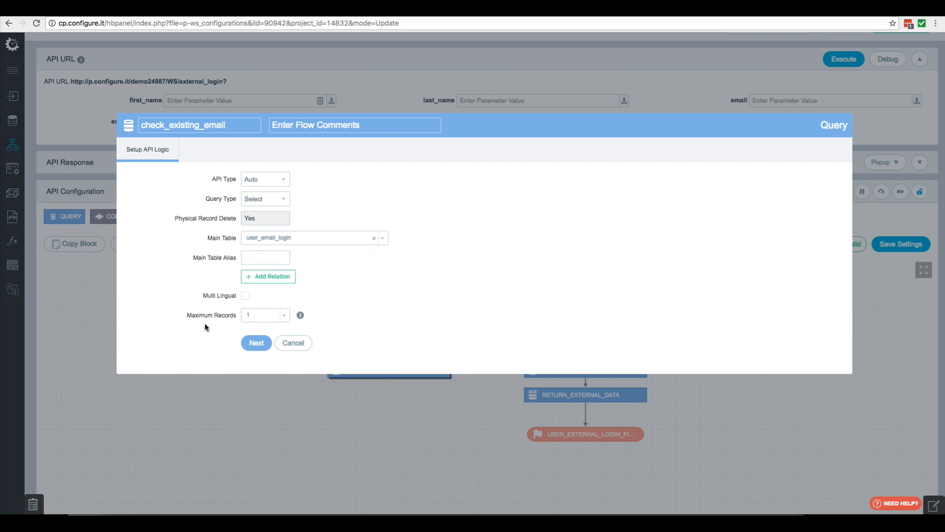
# Return iUserAccountId where vEmail equals the email input, and save the query.
pyautogui.click(256, 343)
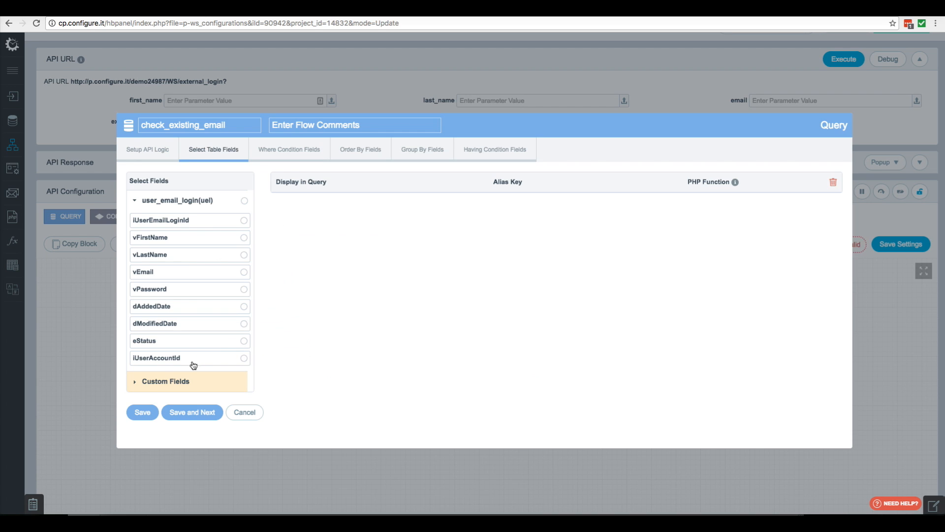
pyautogui.click(207, 362)
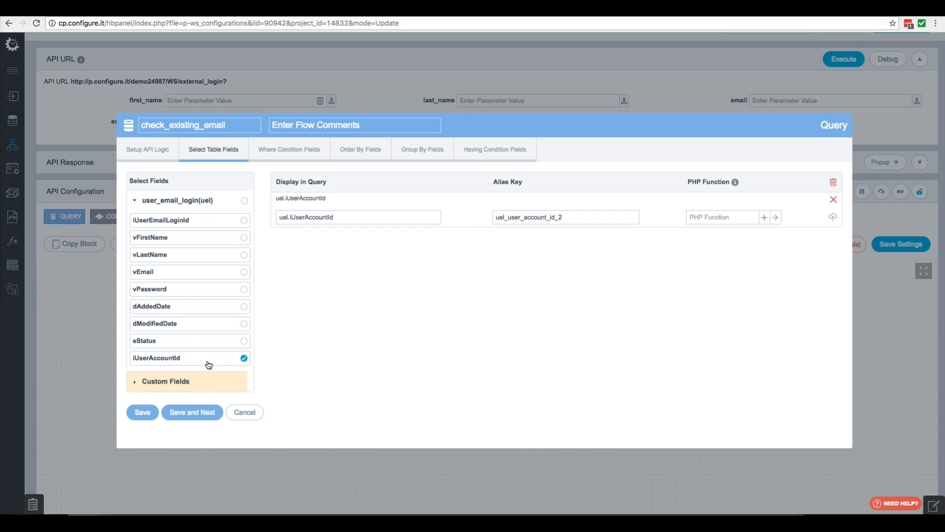
pyautogui.click(194, 414)
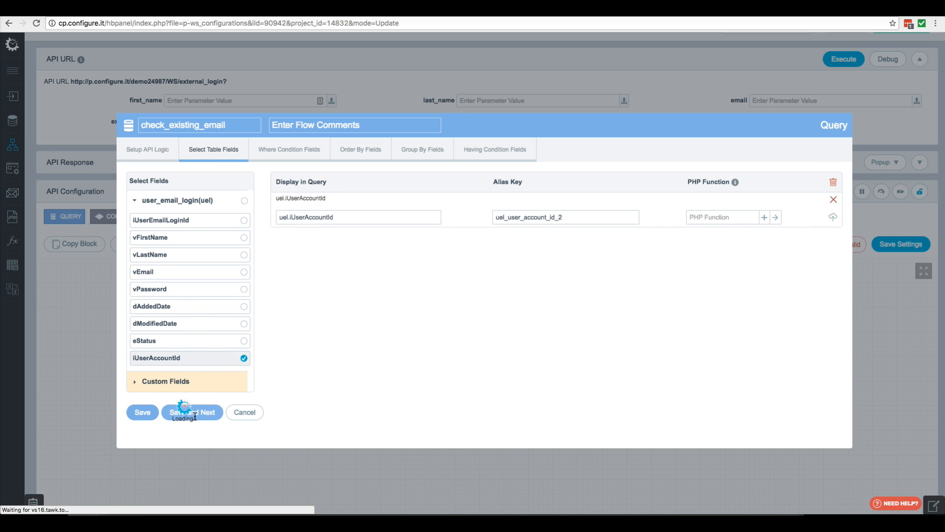
pyautogui.click(183, 275)
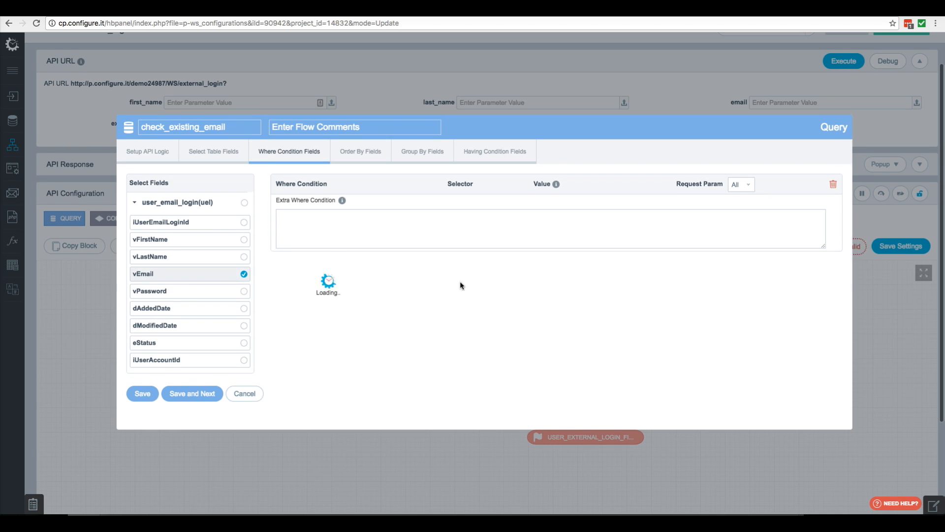
pyautogui.click(758, 220)
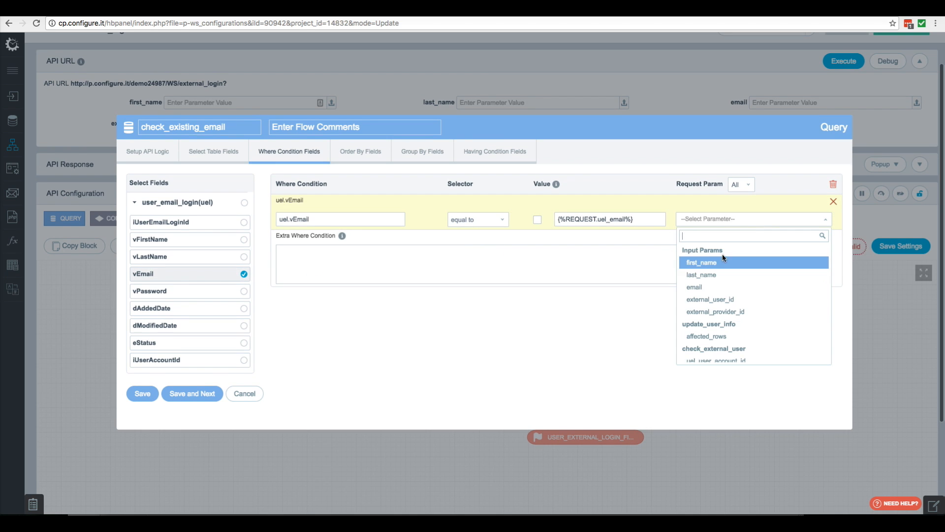
pyautogui.click(706, 288)
pyautogui.click(144, 395)
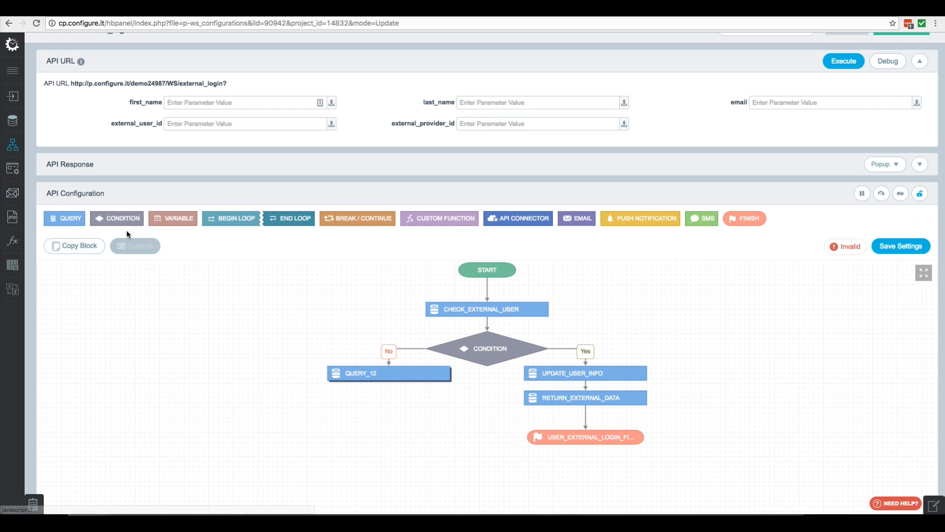
# Add and save a condition testing whether the check_existing_email flow equals Success.
pyautogui.click(110, 218)
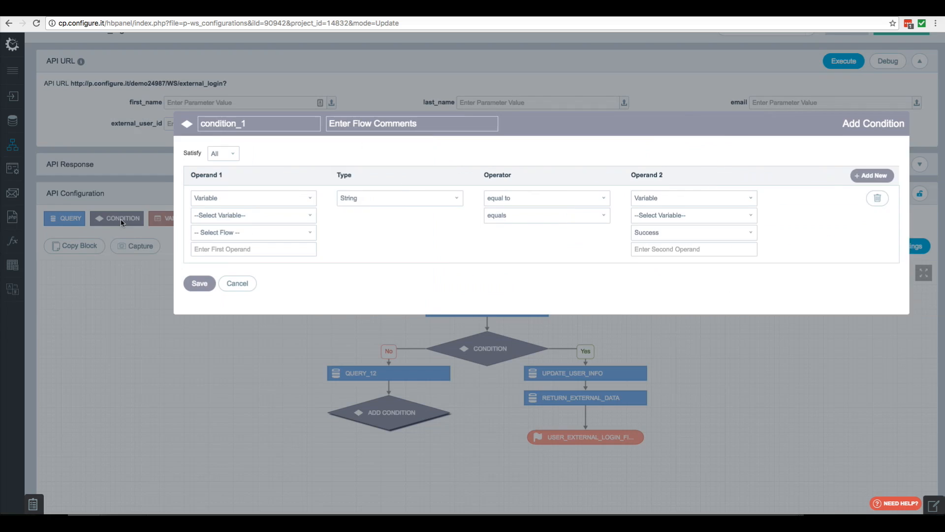
pyautogui.click(174, 201)
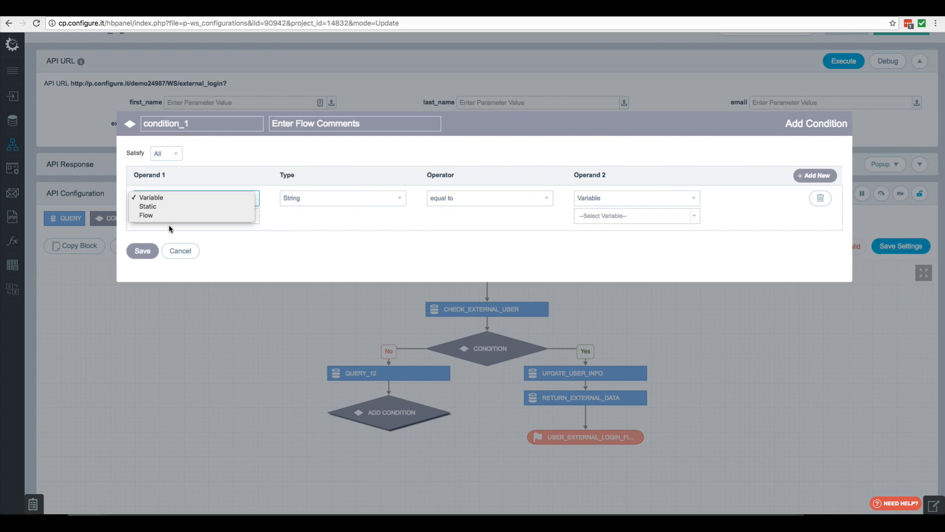
pyautogui.click(170, 215)
pyautogui.click(194, 224)
pyautogui.click(199, 321)
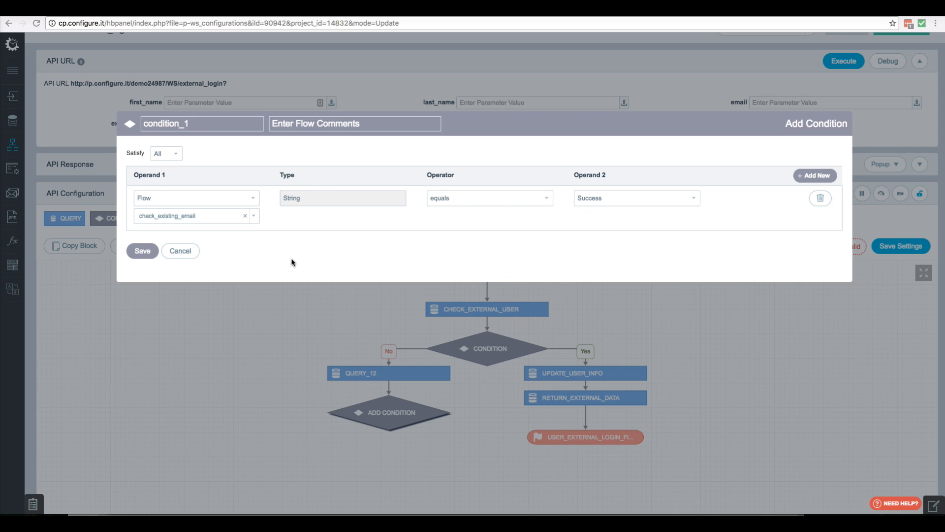
pyautogui.click(142, 252)
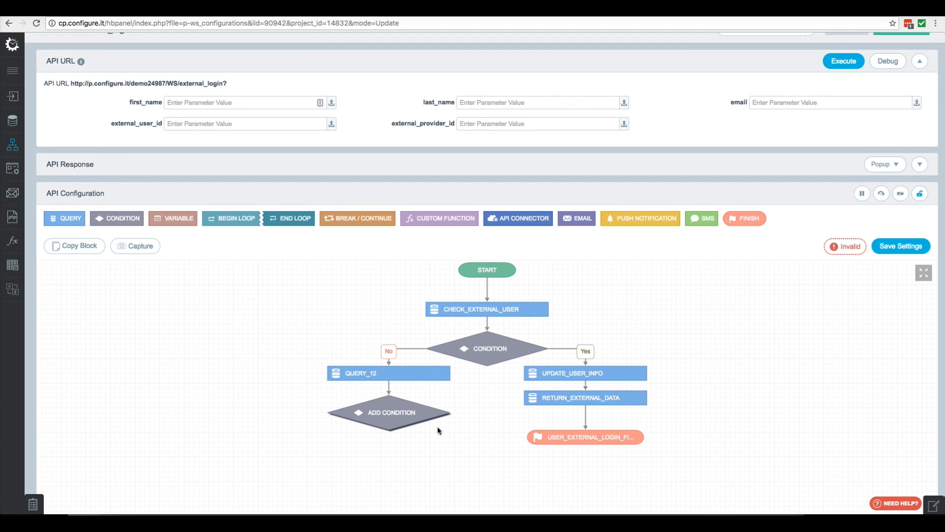
# Add an Insert query named insert_for_existing on the condition's Yes branch, targeting user_external_login.
pyautogui.scroll(-1, 352, 423)
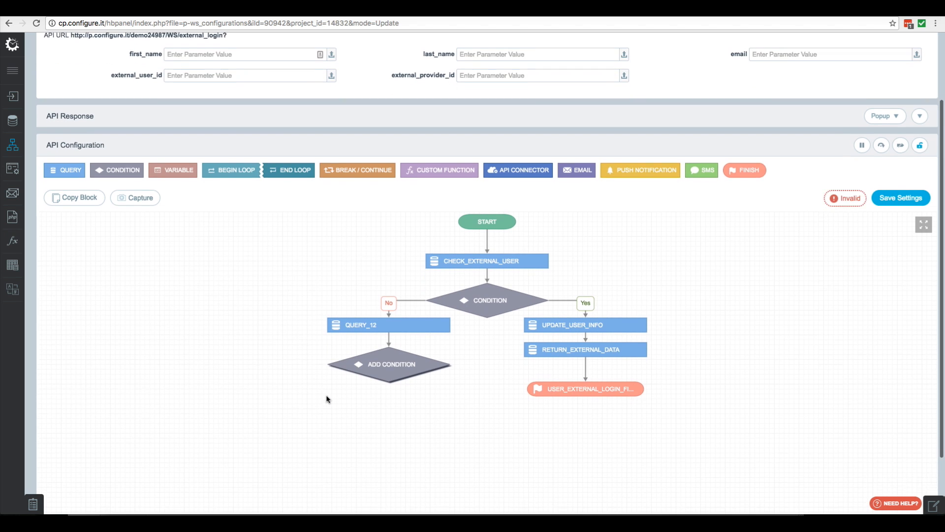
pyautogui.rightClick(402, 364)
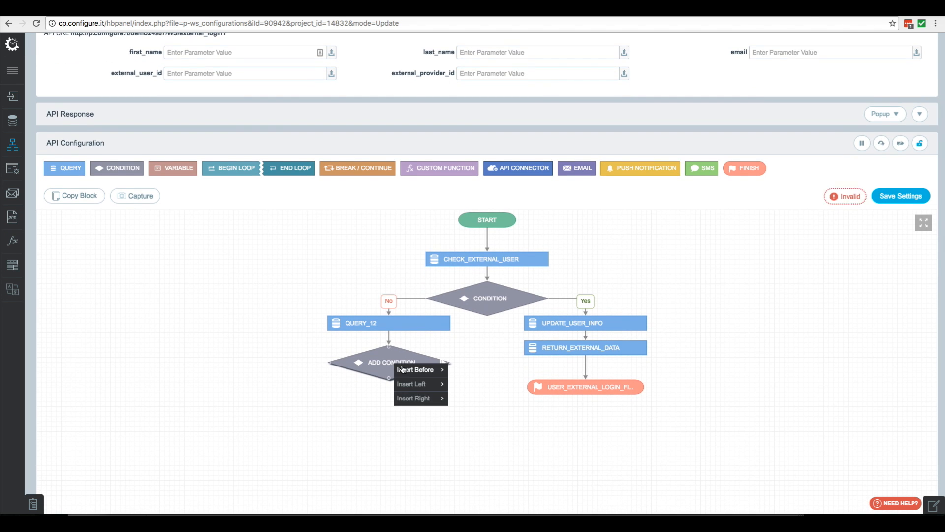
pyautogui.moveTo(412, 386)
pyautogui.click(465, 216)
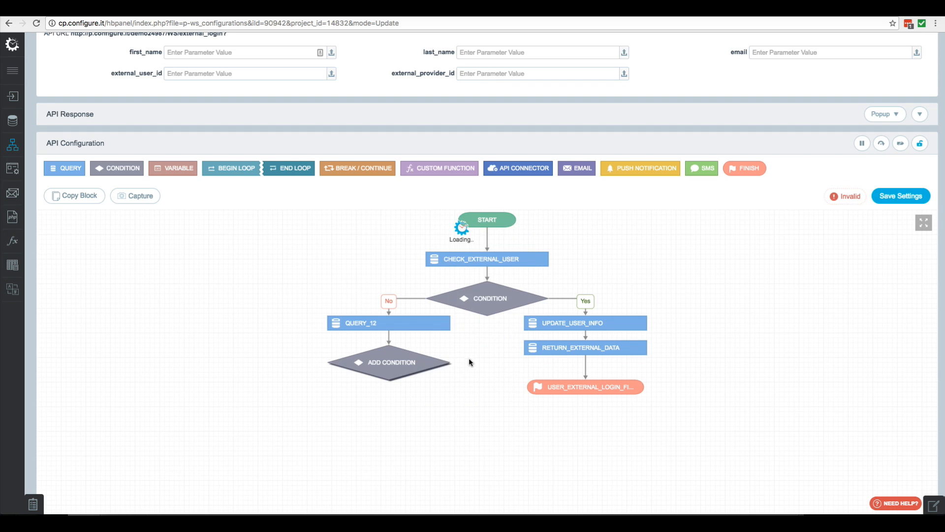
pyautogui.write('insert_f')
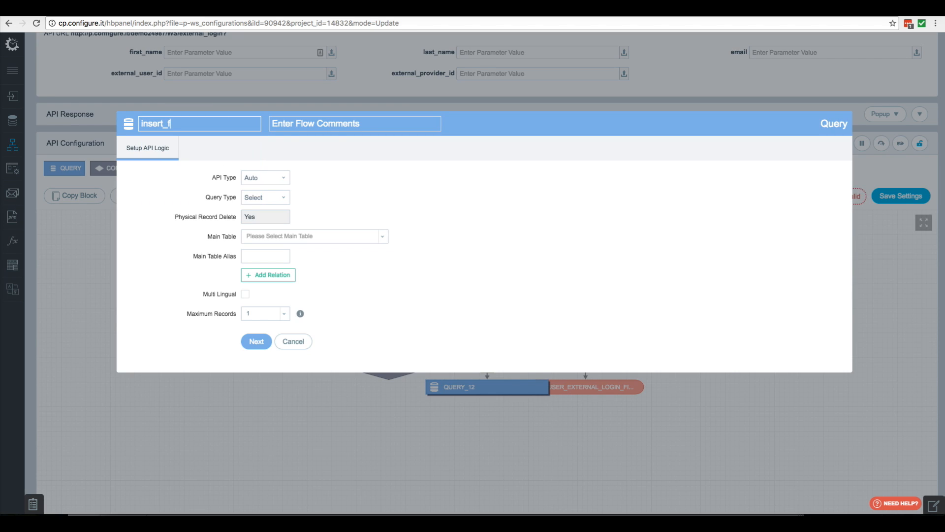
pyautogui.write('or_existing')
pyautogui.click(266, 199)
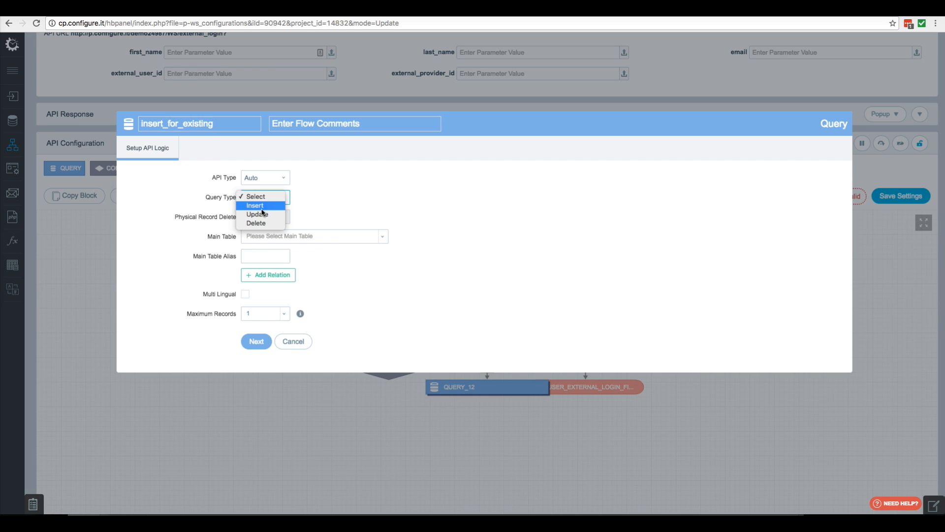
pyautogui.click(261, 206)
pyautogui.click(311, 241)
pyautogui.scroll(-10, 301, 312)
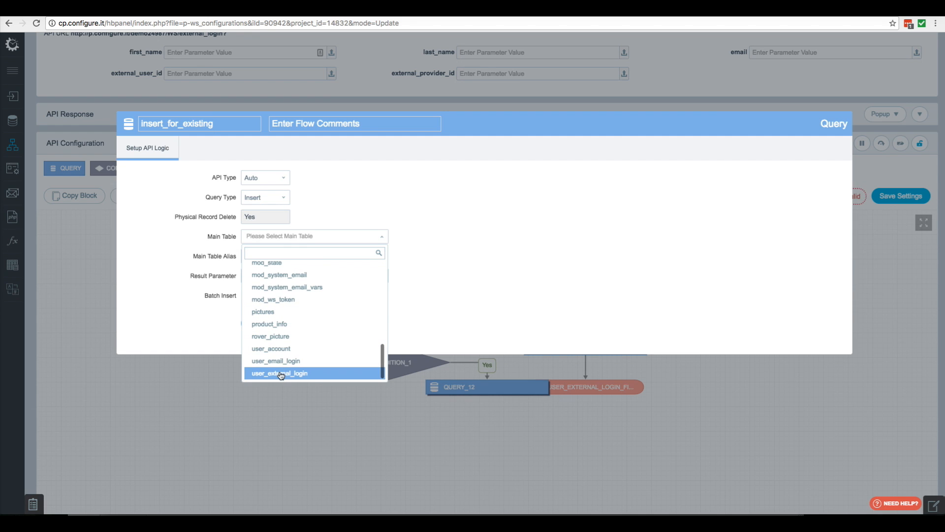
pyautogui.click(272, 376)
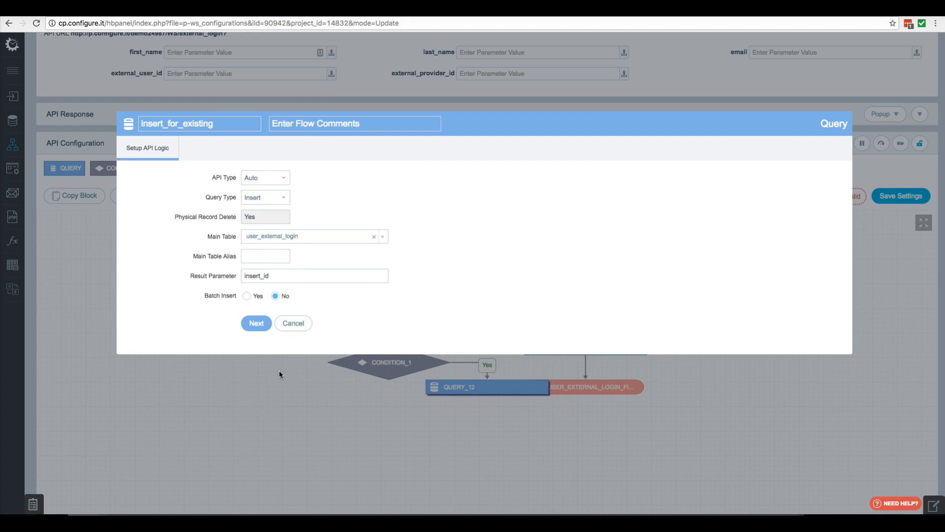
# Include iUserAccountId, iAuthProvider, vFirstName, vLastName, vEmail, dAddedDate, dModifiedDate and eStatus in the insert.
pyautogui.click(257, 324)
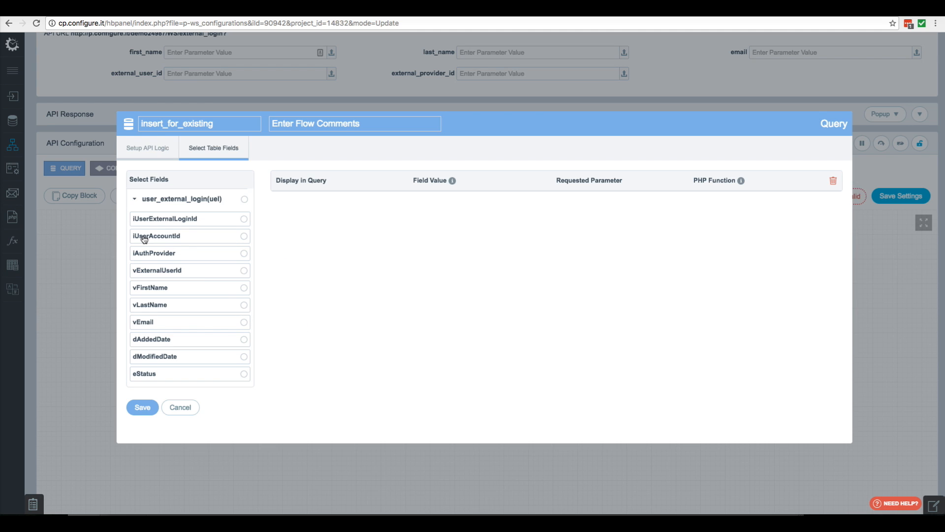
pyautogui.click(197, 239)
pyautogui.click(194, 256)
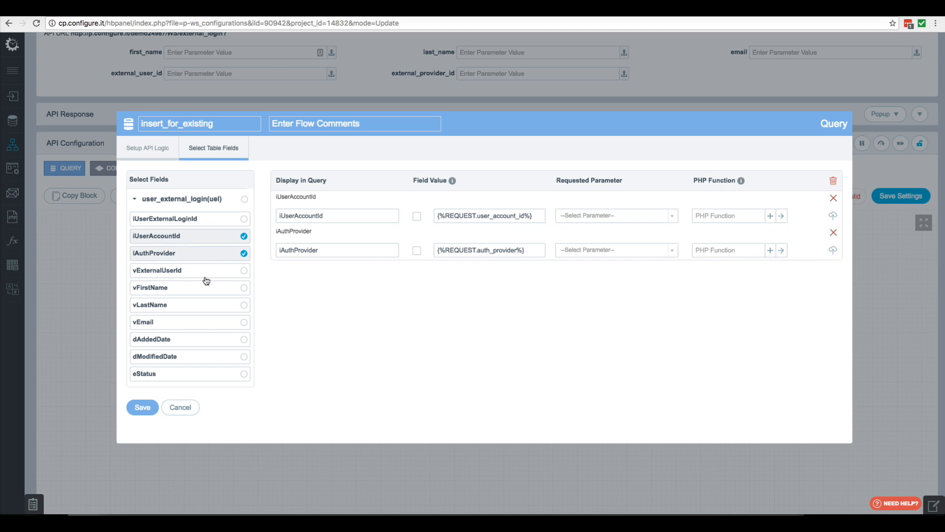
pyautogui.click(205, 294)
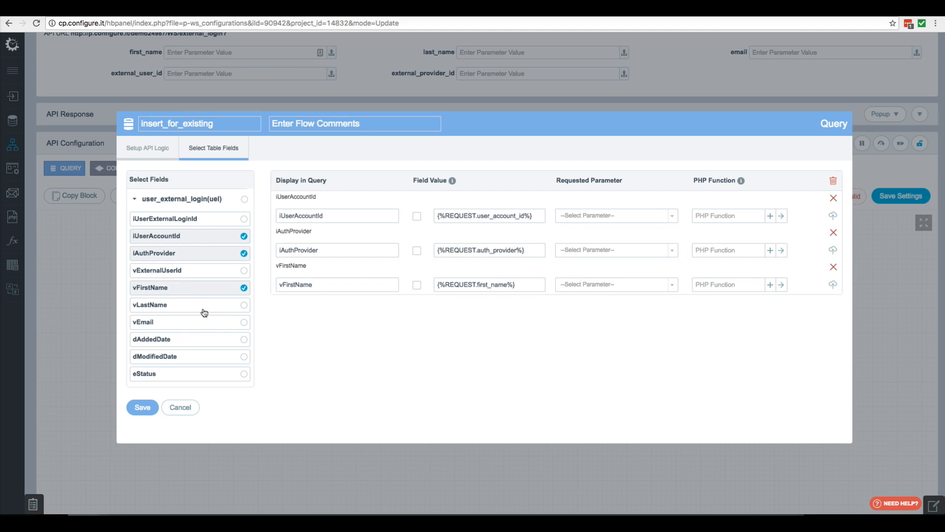
pyautogui.click(200, 309)
pyautogui.click(204, 325)
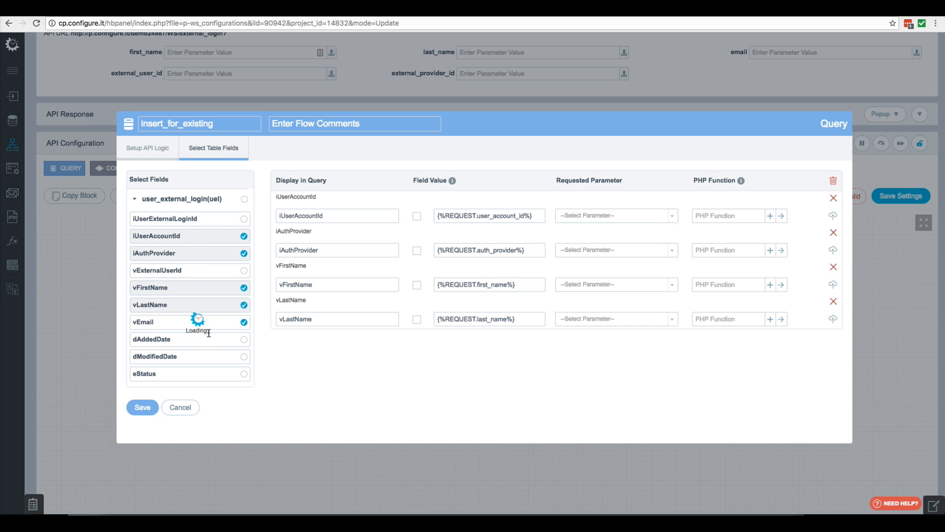
pyautogui.click(207, 342)
pyautogui.click(209, 357)
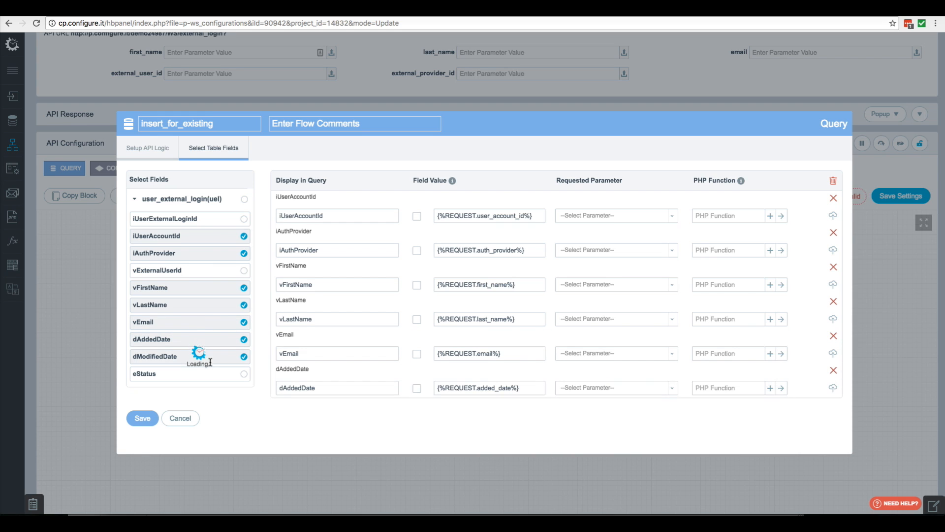
pyautogui.click(217, 374)
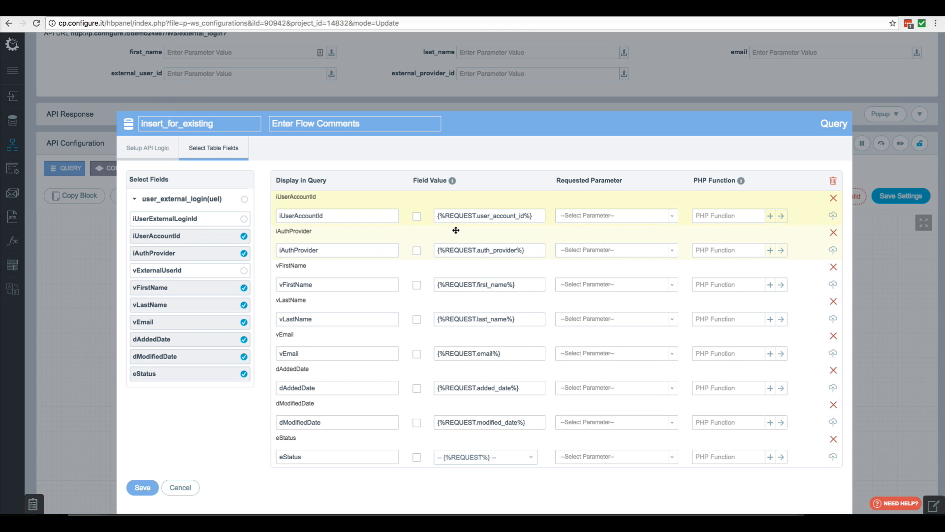
# Map the fields to uel_user_account_id_2, external_provider_id, first_name, last_name and email request parameters.
pyautogui.click(672, 216)
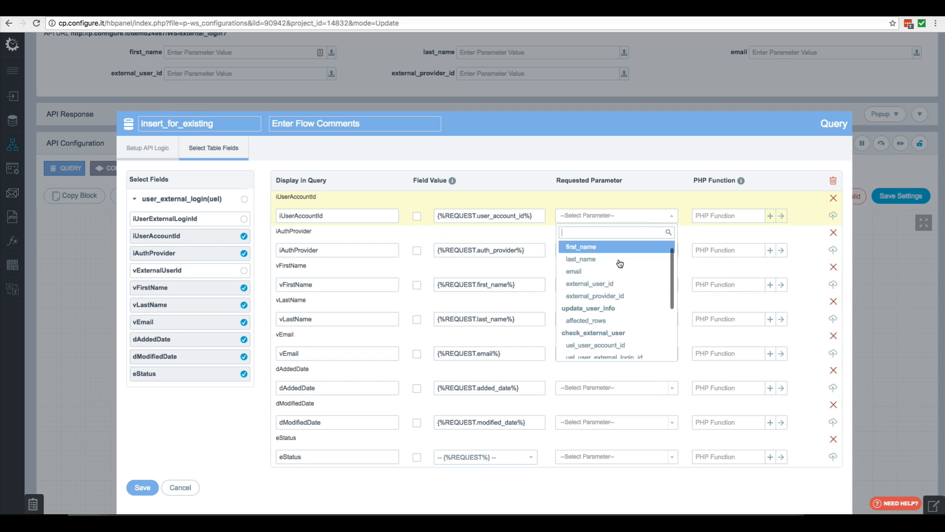
pyautogui.scroll(-3, 618, 325)
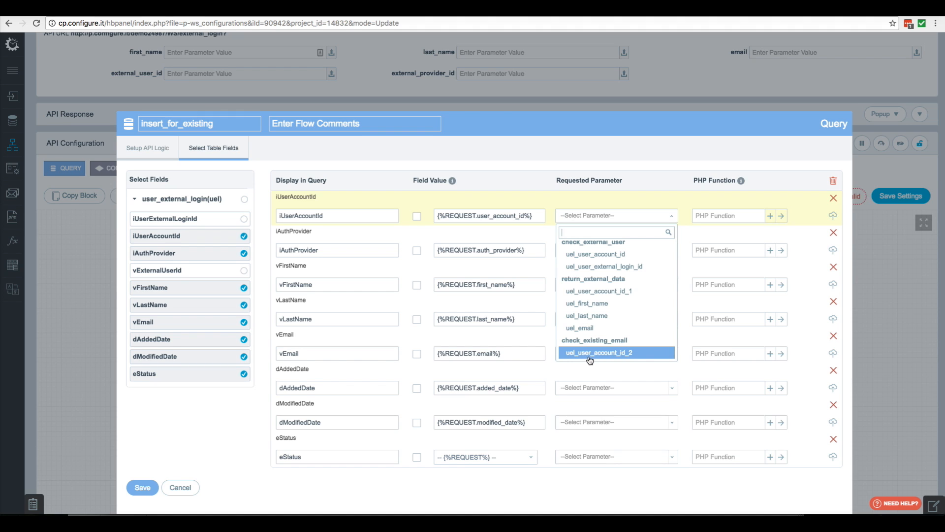
pyautogui.click(618, 357)
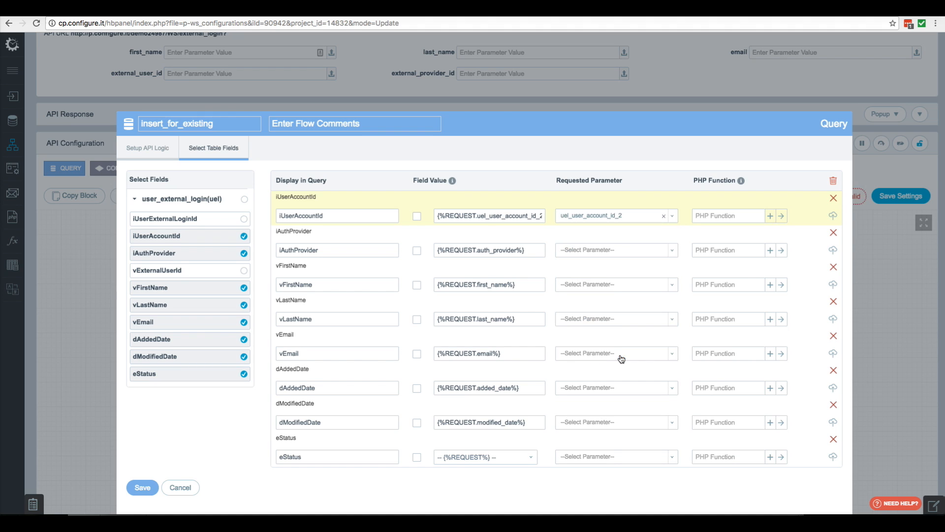
pyautogui.click(671, 252)
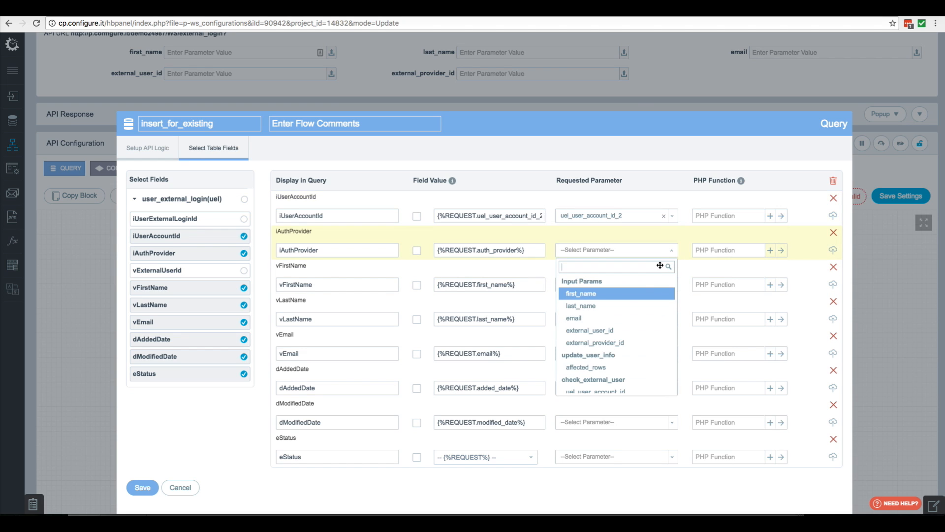
pyautogui.click(593, 343)
pyautogui.click(674, 285)
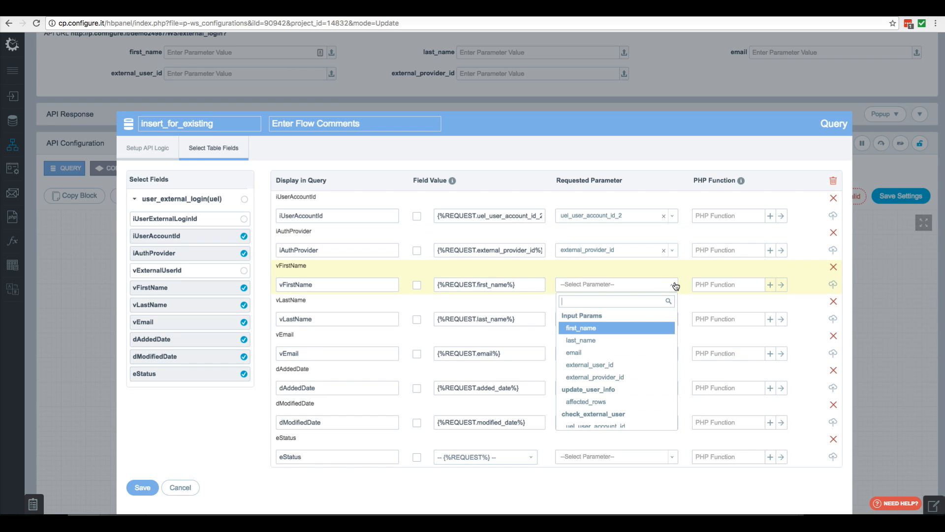
pyautogui.click(623, 329)
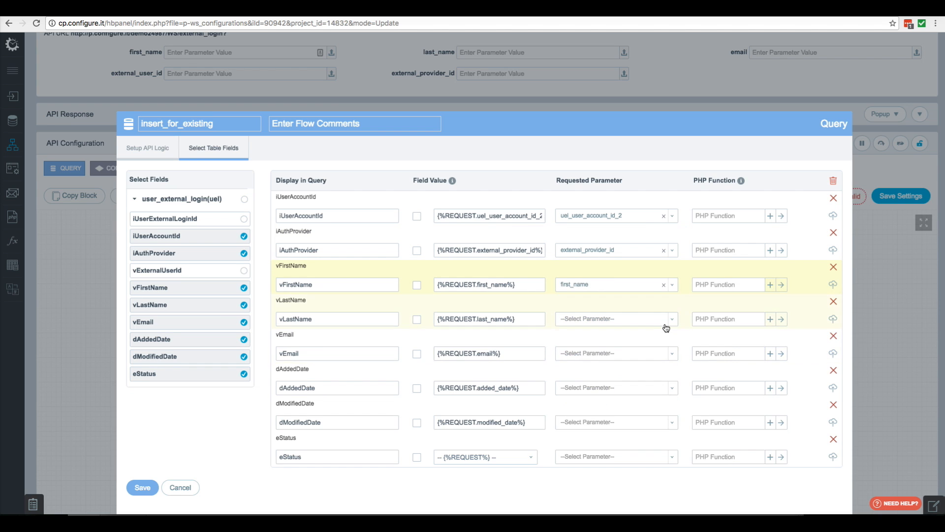
pyautogui.click(669, 320)
pyautogui.click(582, 374)
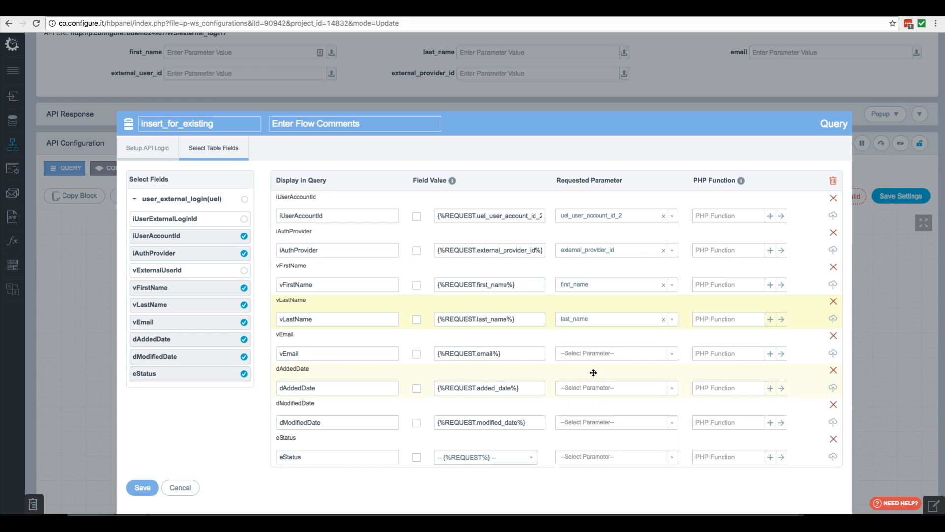
pyautogui.click(658, 360)
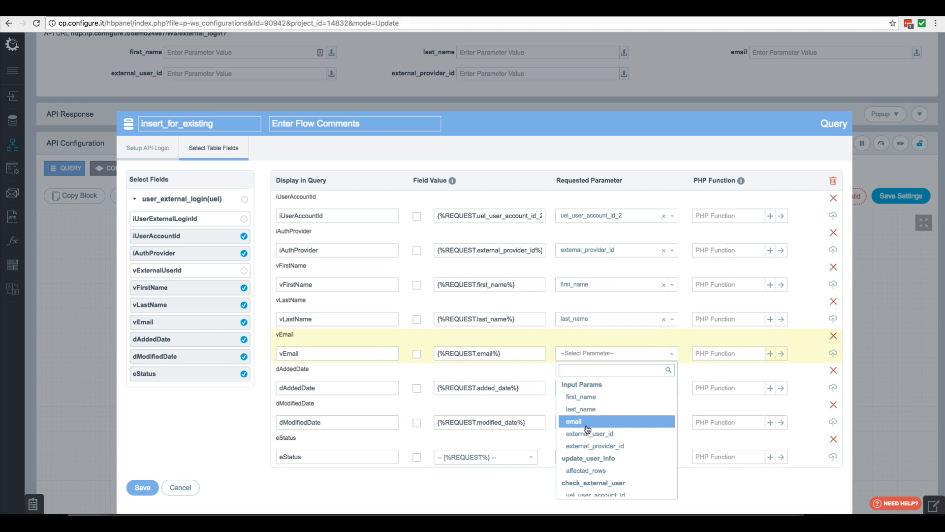
pyautogui.click(587, 423)
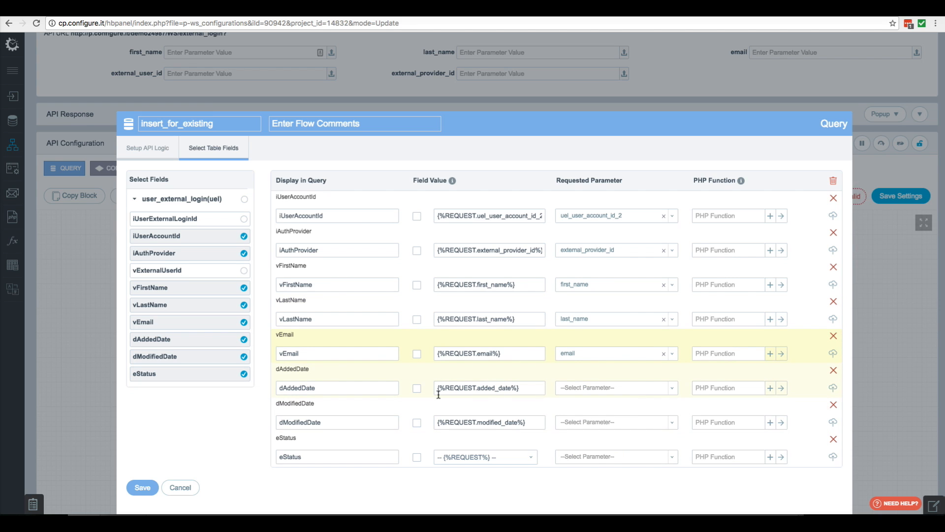
# Set dAddedDate and dModifiedDate to the expression NOW() and eStatus to Active.
pyautogui.click(417, 389)
pyautogui.tripleClick(445, 389)
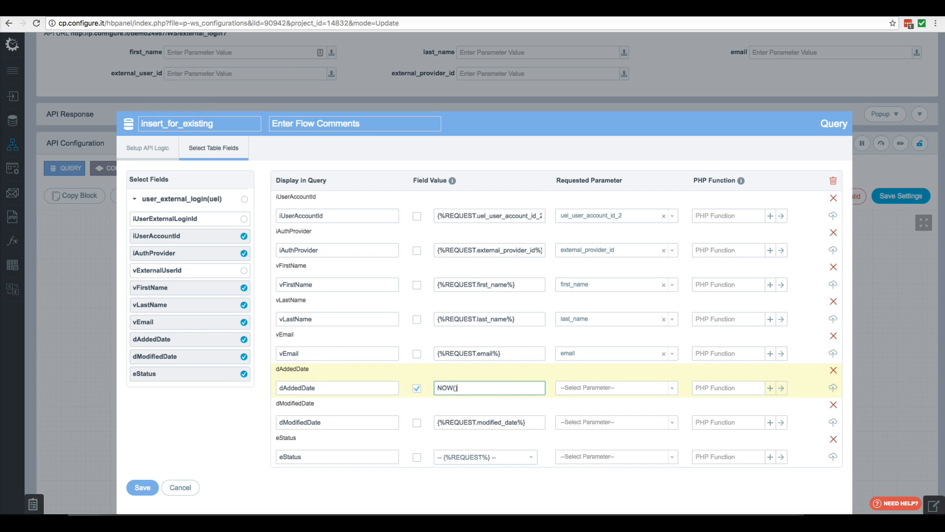
pyautogui.click(417, 422)
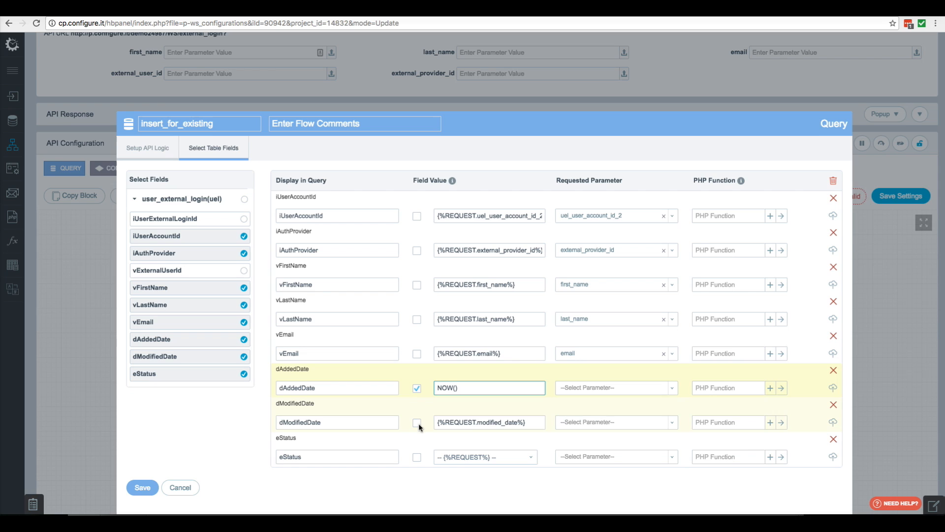
pyautogui.doubleClick(466, 422)
pyautogui.hotkey('ctrl', 'a')
pyautogui.write('NOW()')
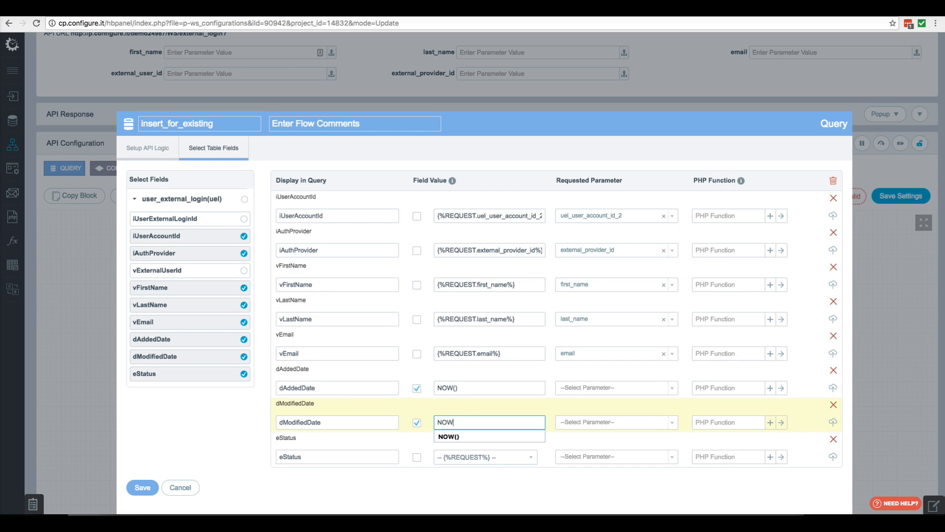
pyautogui.click(496, 460)
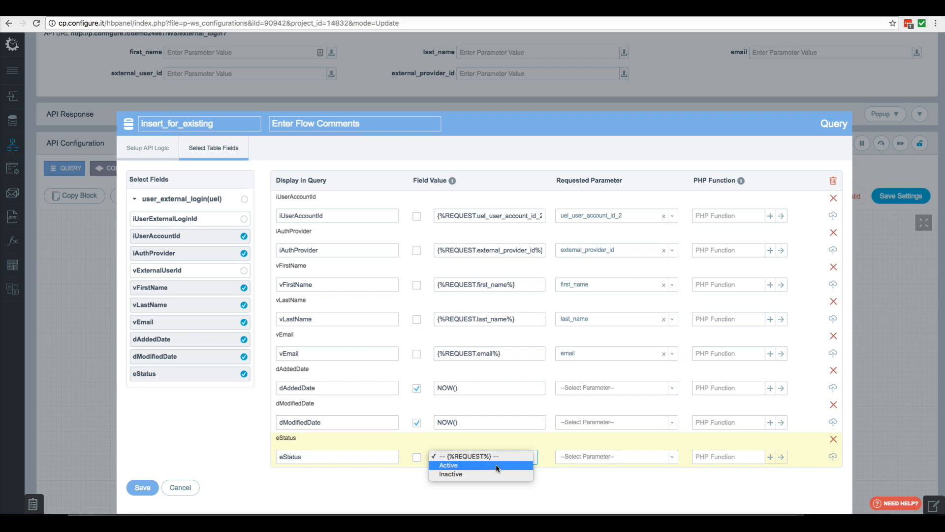
pyautogui.click(496, 464)
# Save the insert query and add a new query block after it.
pyautogui.click(142, 487)
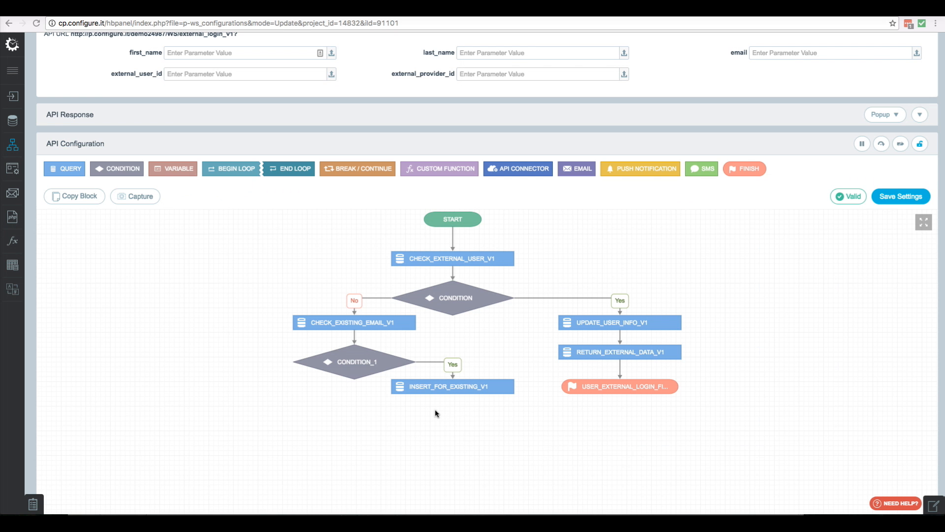
pyautogui.rightClick(463, 390)
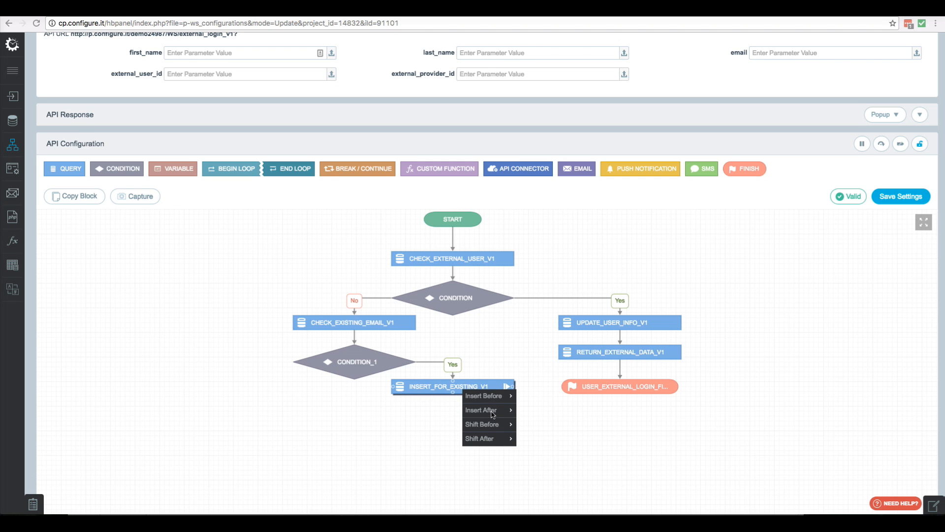
pyautogui.moveTo(487, 413)
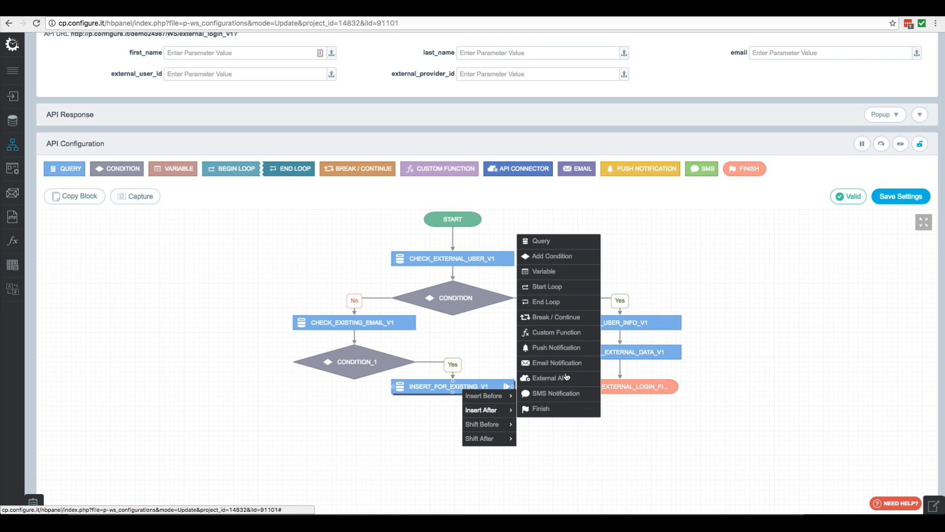
pyautogui.click(541, 249)
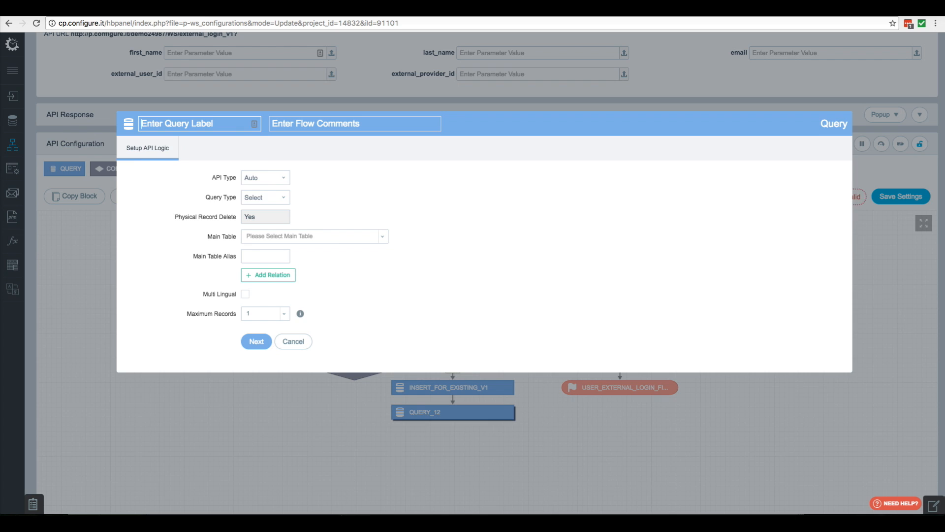
# Name the query return_user_external_data and base it on the user_external_login table.
pyautogui.write('return_user')
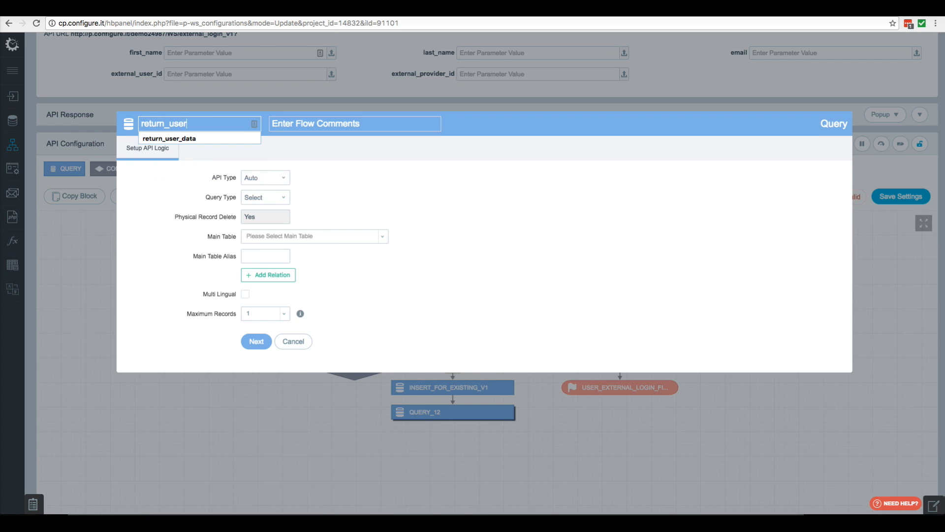
pyautogui.write('_external_data')
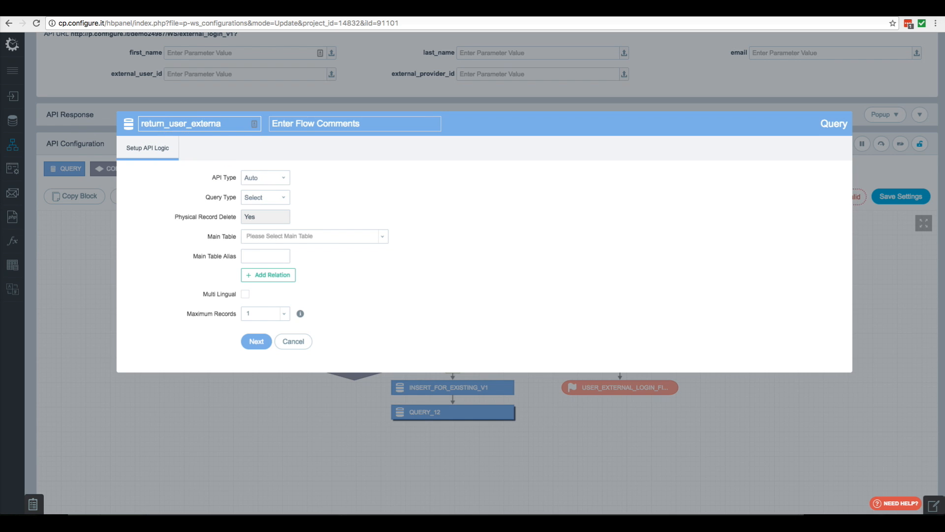
pyautogui.click(291, 237)
pyautogui.scroll(-10, 286, 301)
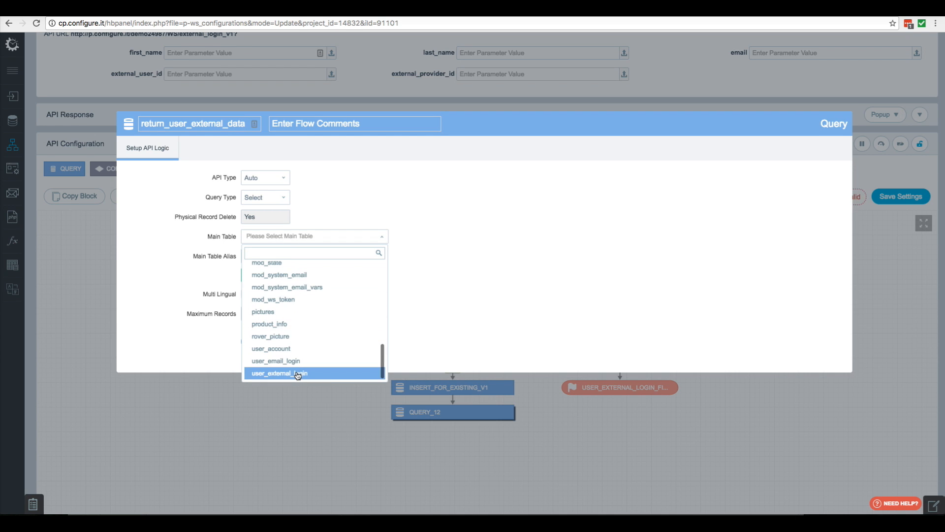
pyautogui.click(298, 374)
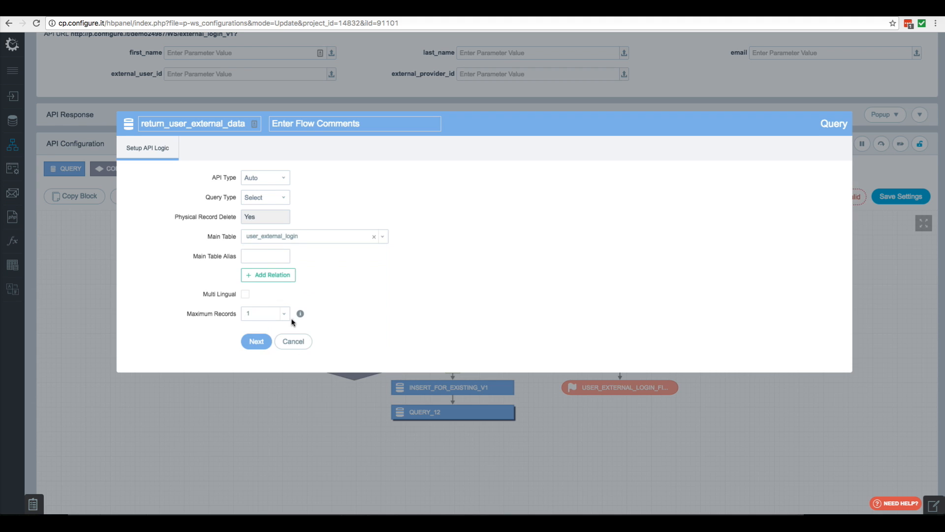
pyautogui.click(255, 341)
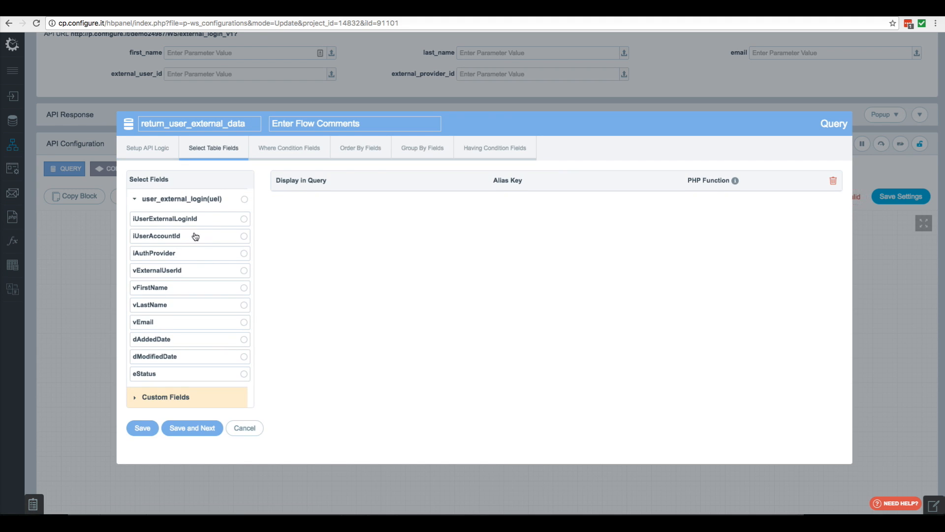
# Select iUserAccountId, vFirstName, vLastName and vEmail as the query's result fields.
pyautogui.click(196, 237)
pyautogui.click(194, 288)
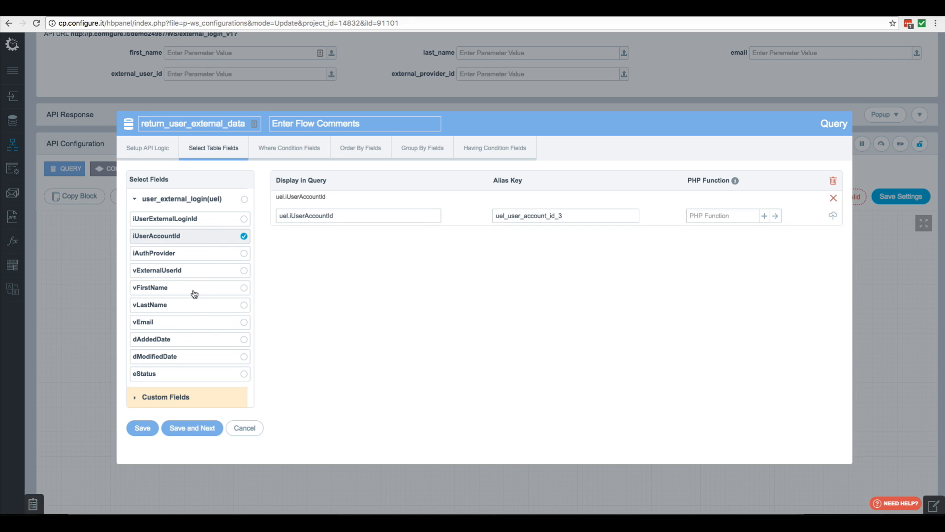
pyautogui.click(189, 304)
pyautogui.click(189, 321)
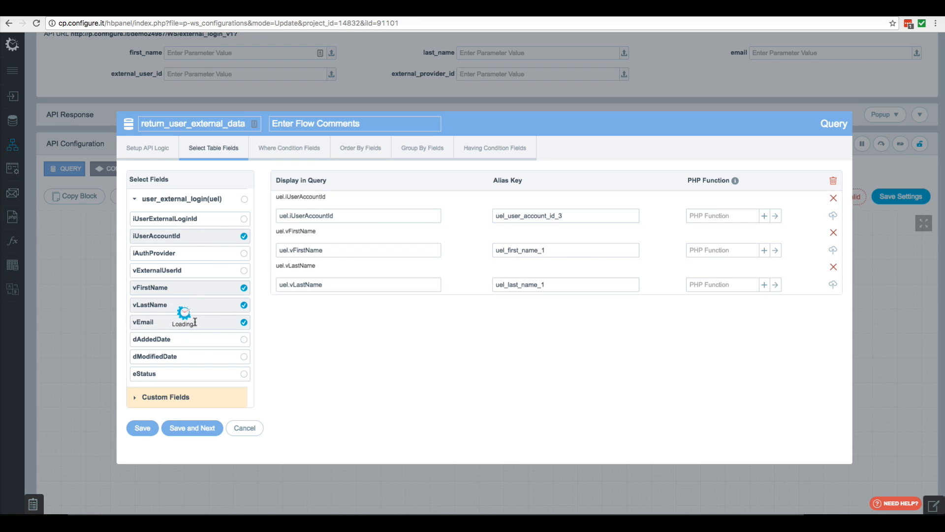
pyautogui.click(199, 433)
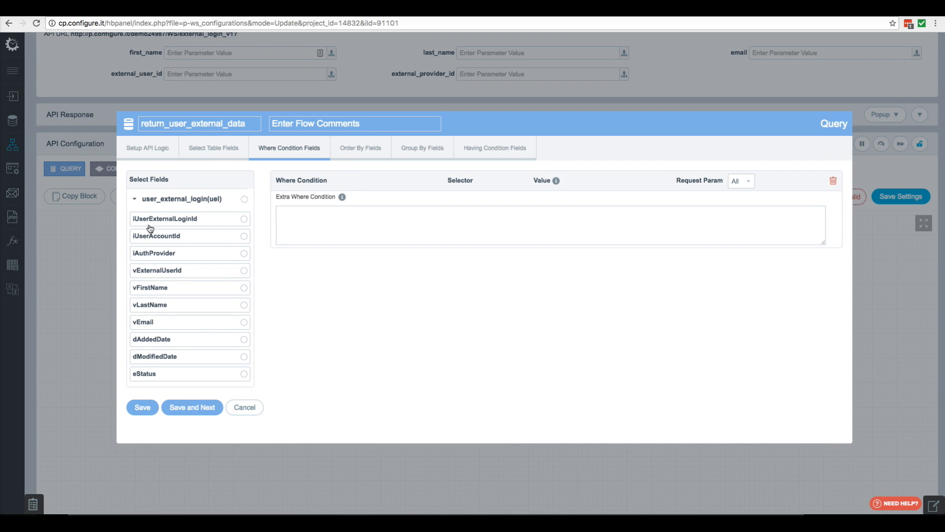
# Filter on iUserExternalLoginId equal to insert_id and save the query.
pyautogui.click(181, 221)
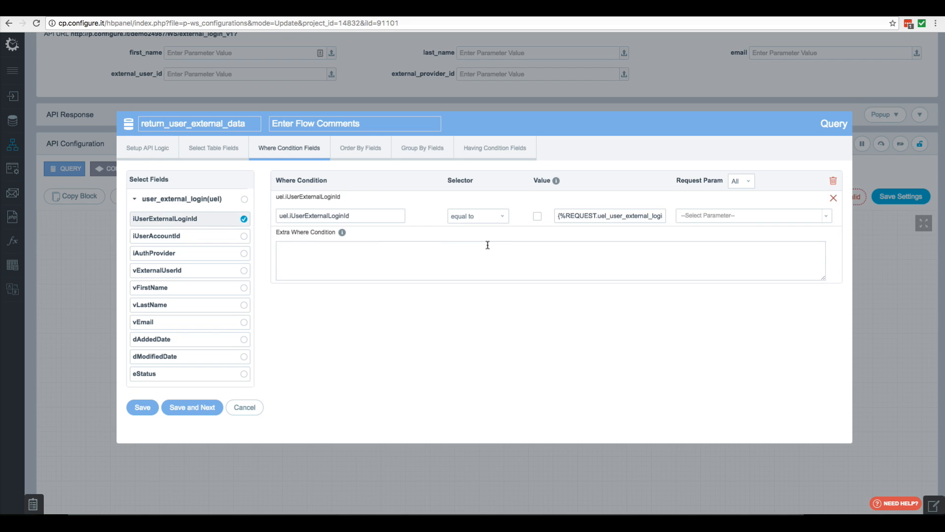
pyautogui.click(713, 215)
pyautogui.scroll(-5, 699, 283)
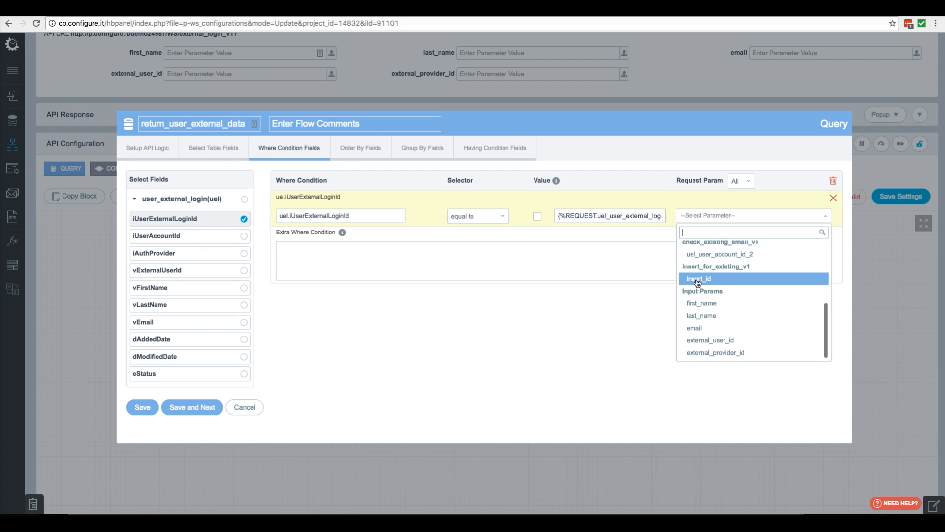
pyautogui.click(698, 280)
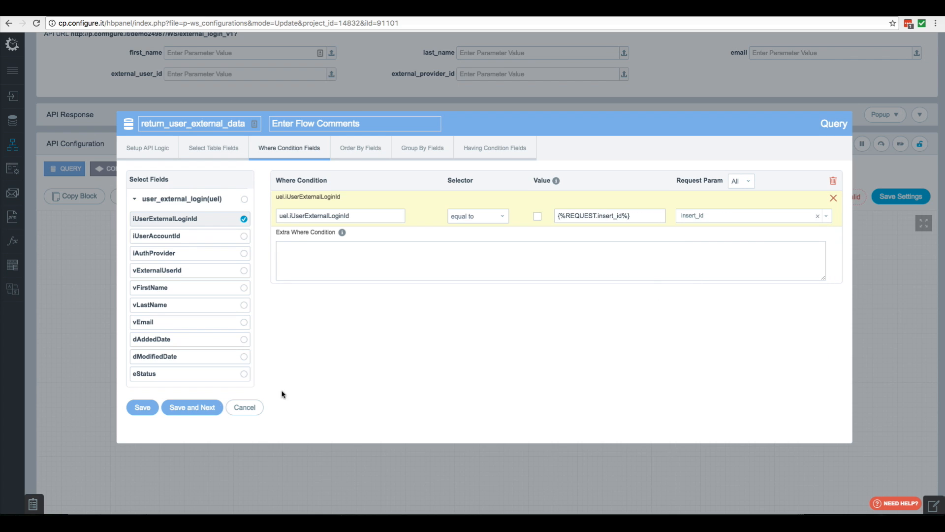
pyautogui.click(148, 408)
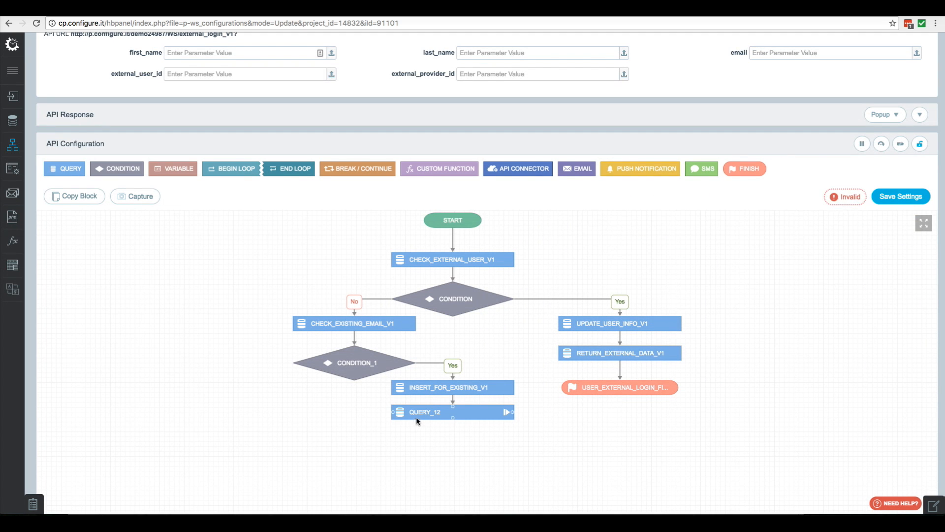
# Add a finish step after QUERY_12 that outputs all return_user_external_data fields.
pyautogui.rightClick(432, 415)
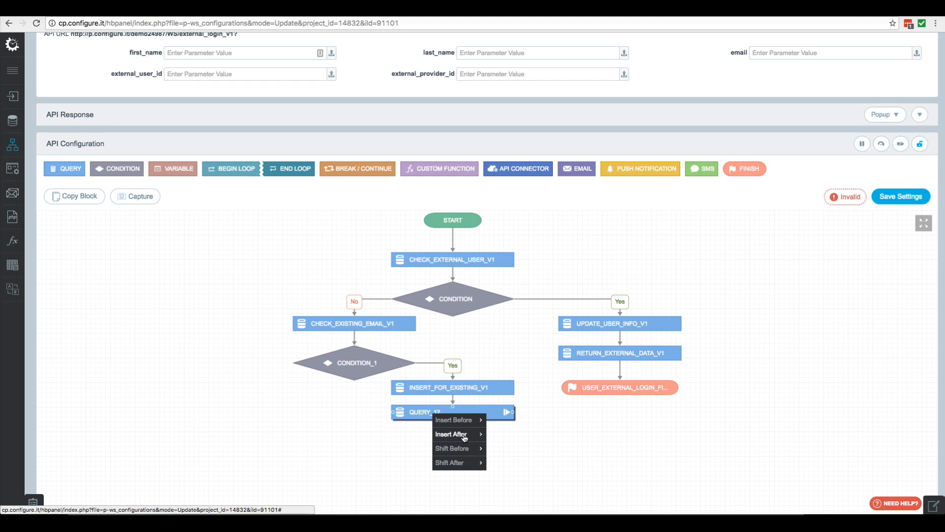
pyautogui.moveTo(464, 435)
pyautogui.click(511, 433)
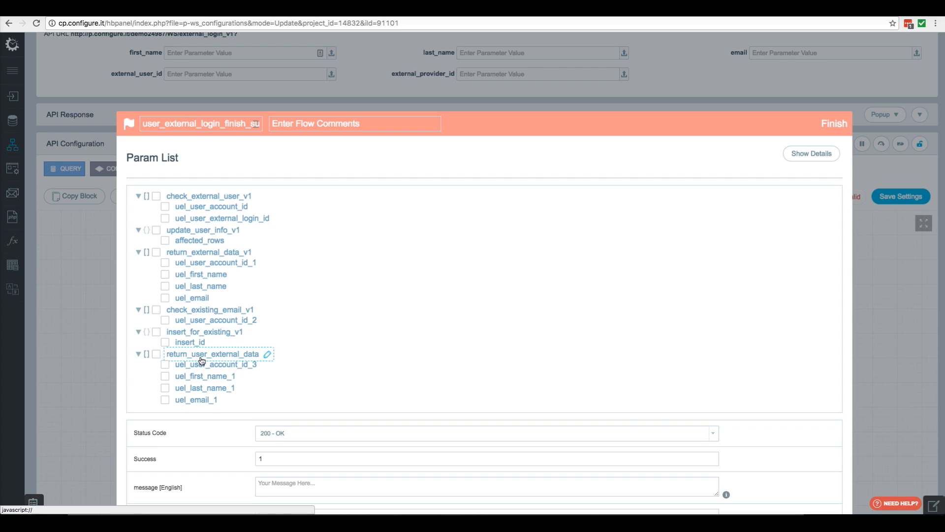
pyautogui.click(156, 354)
# Rename the outputs to user_account_id, first_name, last_name and email by stripping the uel_ prefixes.
pyautogui.click(187, 366)
pyautogui.hotkey('shift', 'Home')
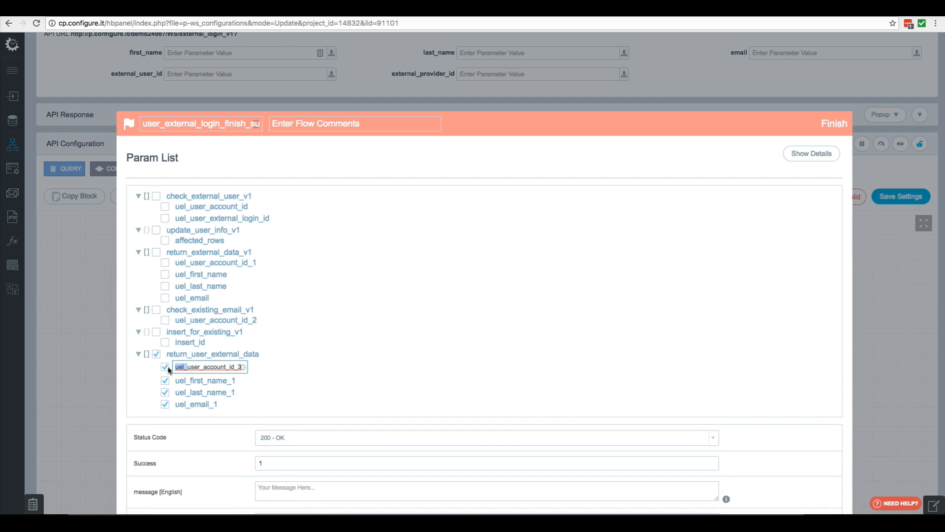
pyautogui.press('BackSpace')
pyautogui.click(188, 380)
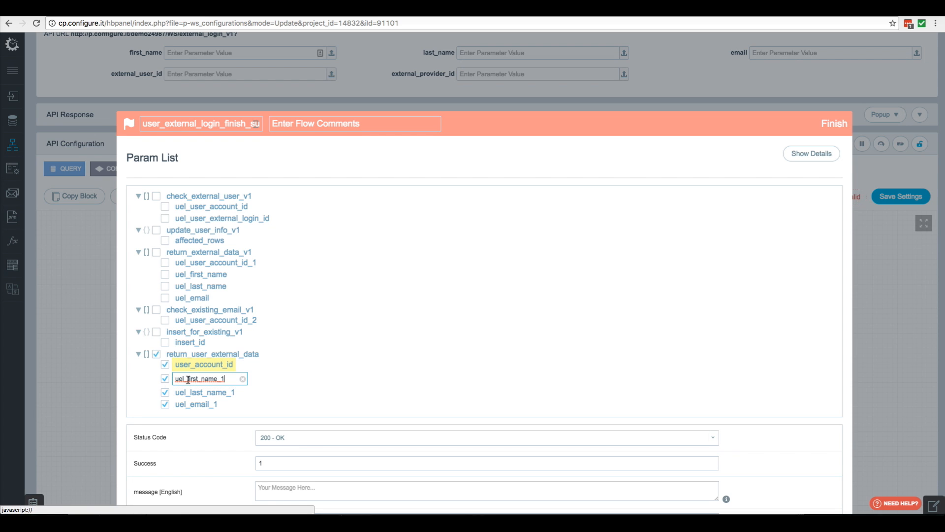
pyautogui.moveTo(188, 380); pyautogui.dragTo(175, 380)
pyautogui.press('BackSpace')
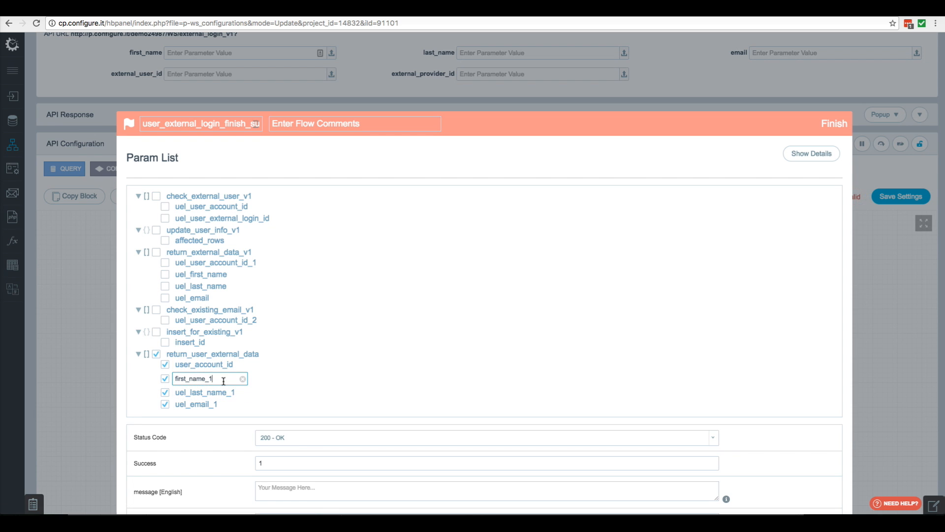
pyautogui.click(188, 392)
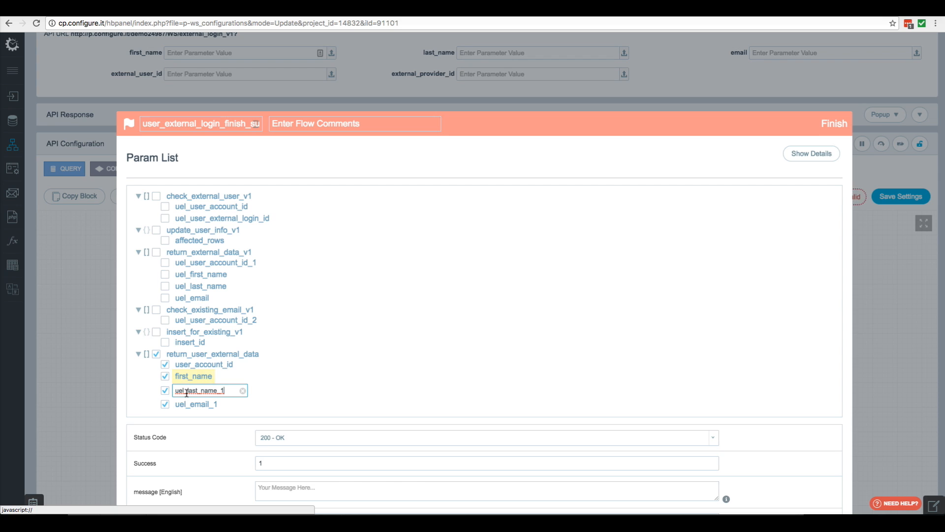
pyautogui.moveTo(187, 392); pyautogui.dragTo(175, 392)
pyautogui.press('BackSpace')
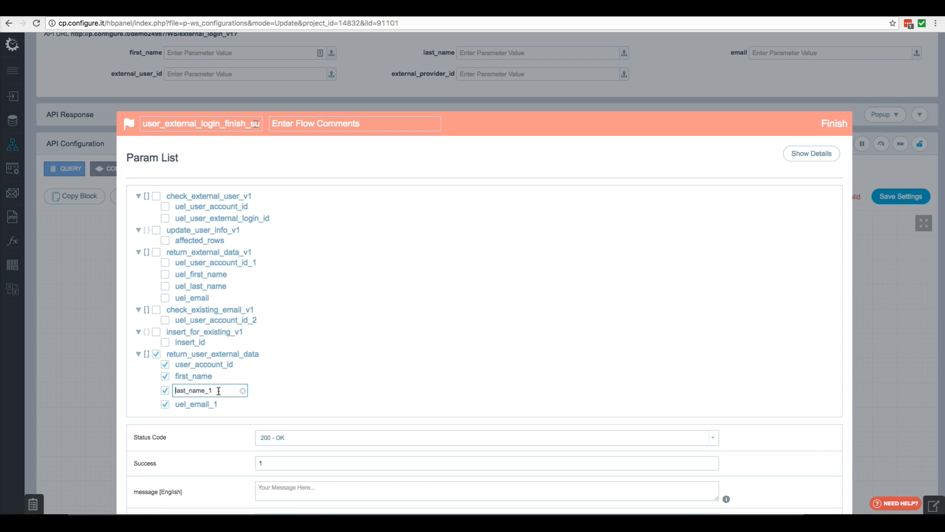
pyautogui.click(189, 404)
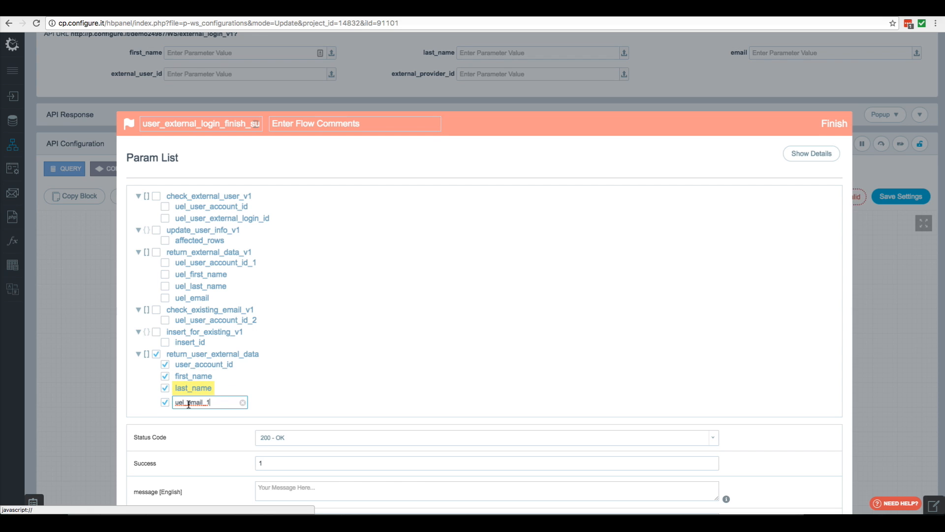
pyautogui.moveTo(189, 403); pyautogui.dragTo(176, 402)
pyautogui.press('BackSpace')
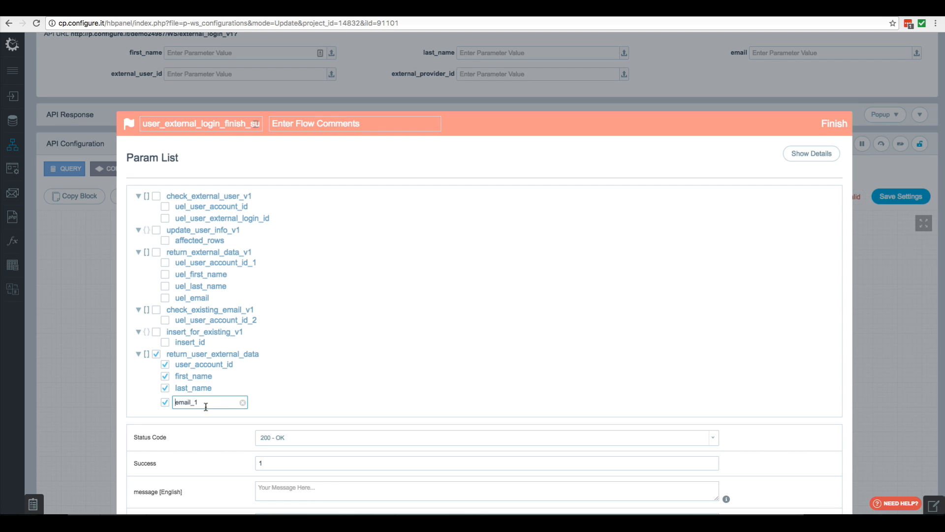
pyautogui.press('BackSpace')
pyautogui.scroll(-3, 236, 421)
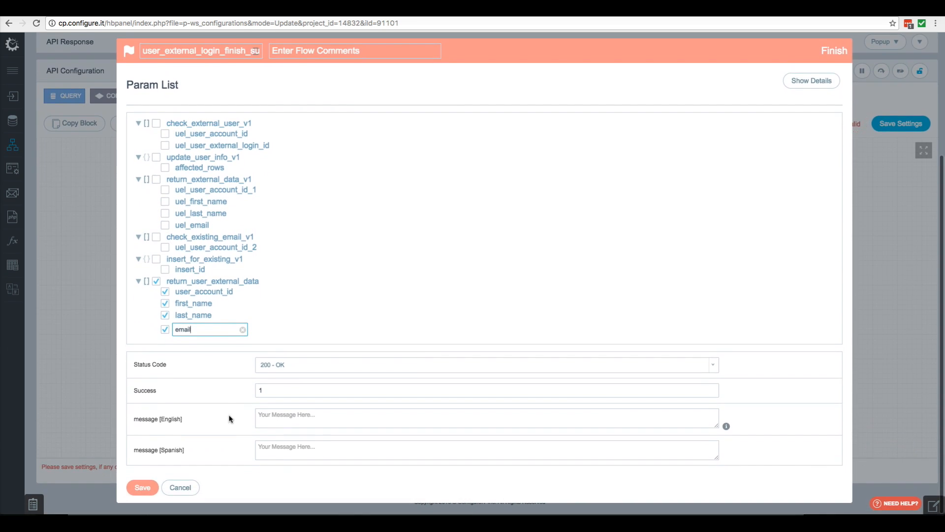
# Enter the English message 'Existing account found. New account added.' and save the finish step.
pyautogui.click(302, 421)
pyautogui.write('Existing')
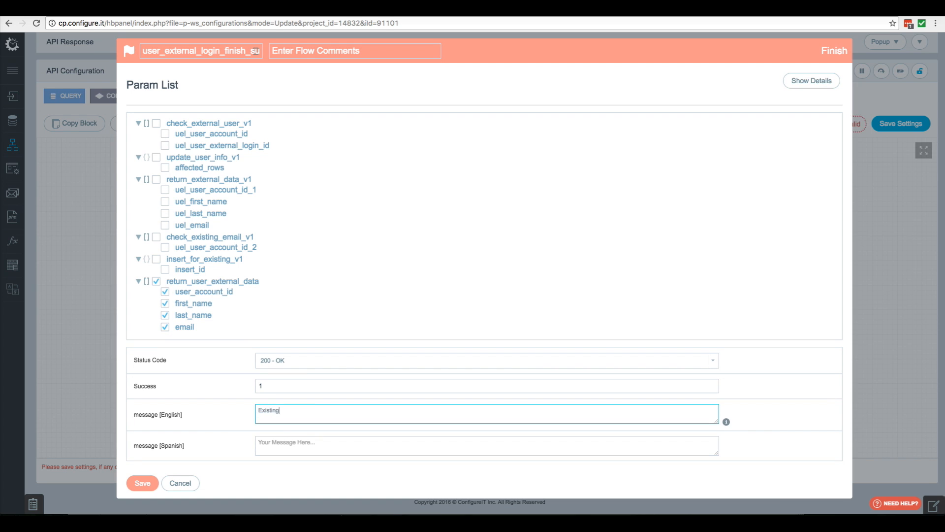
pyautogui.write(' account found.  New account added.')
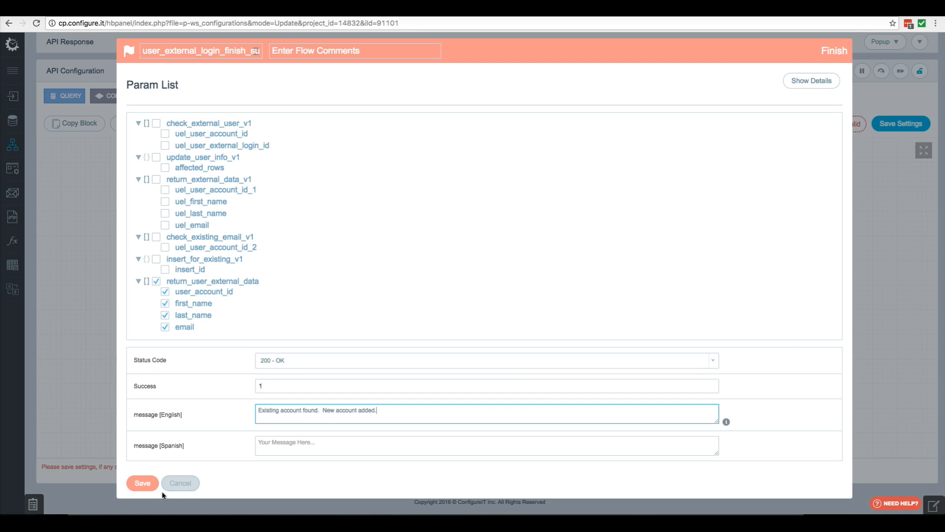
pyautogui.click(143, 482)
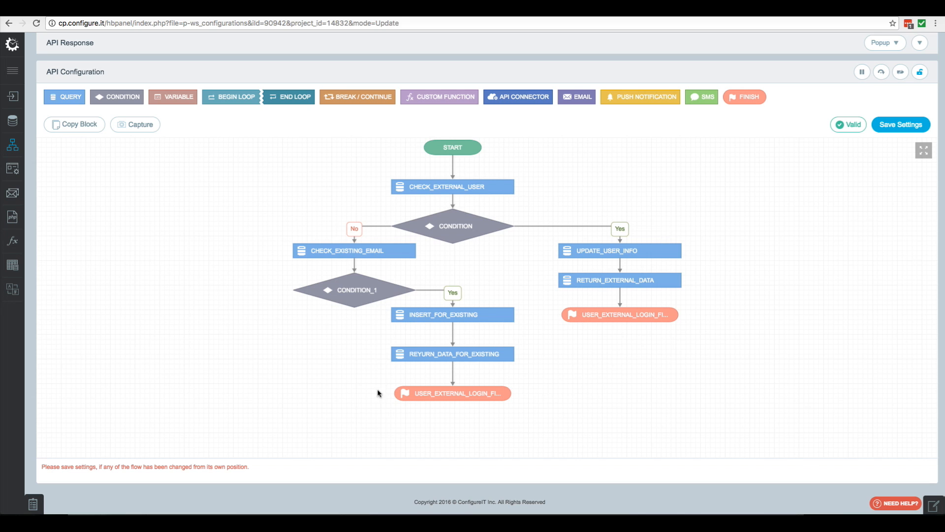
# Add a create_user_account Insert query on the user_account table to CONDITION_1's No branch.
pyautogui.scroll(1, 385, 405)
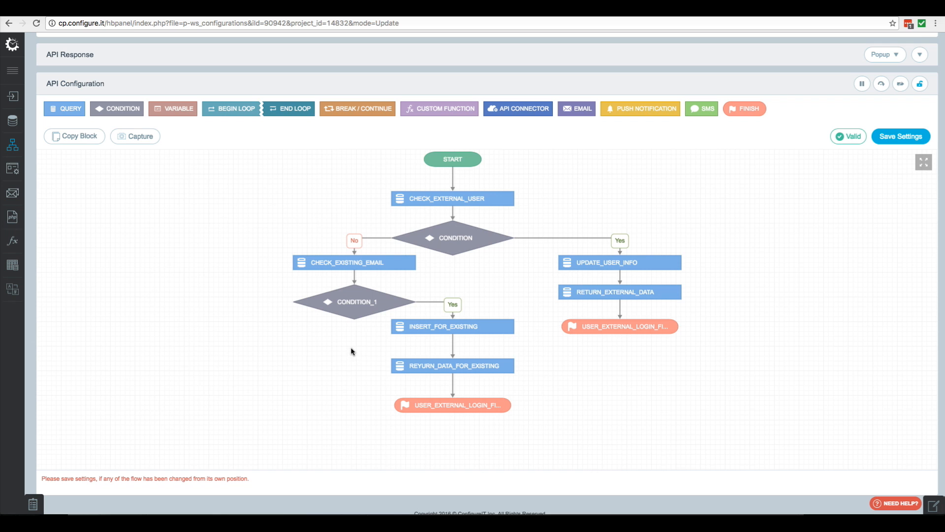
pyautogui.rightClick(325, 304)
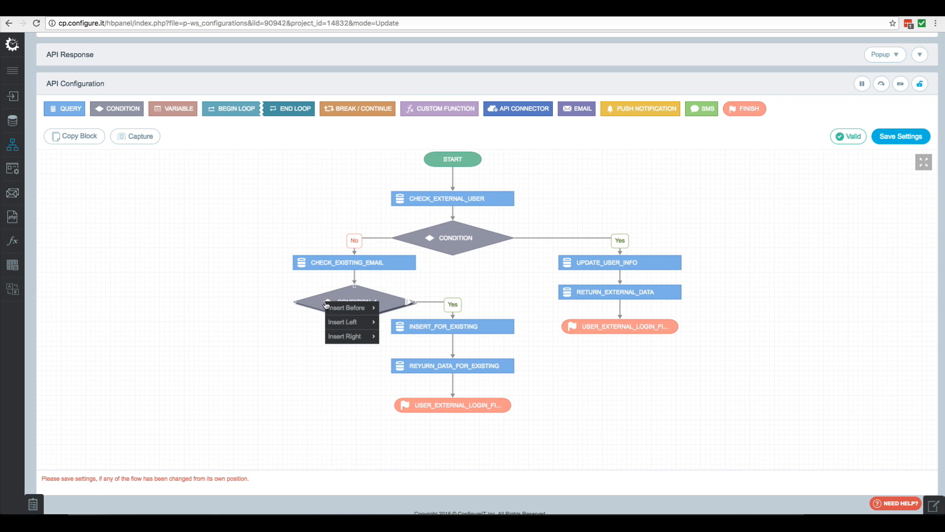
pyautogui.moveTo(360, 325)
pyautogui.click(403, 323)
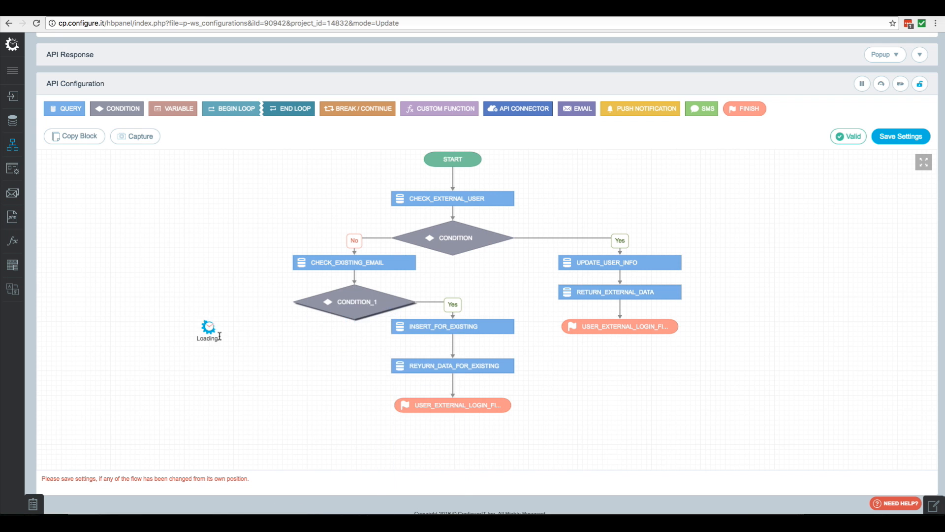
pyautogui.write('cr')
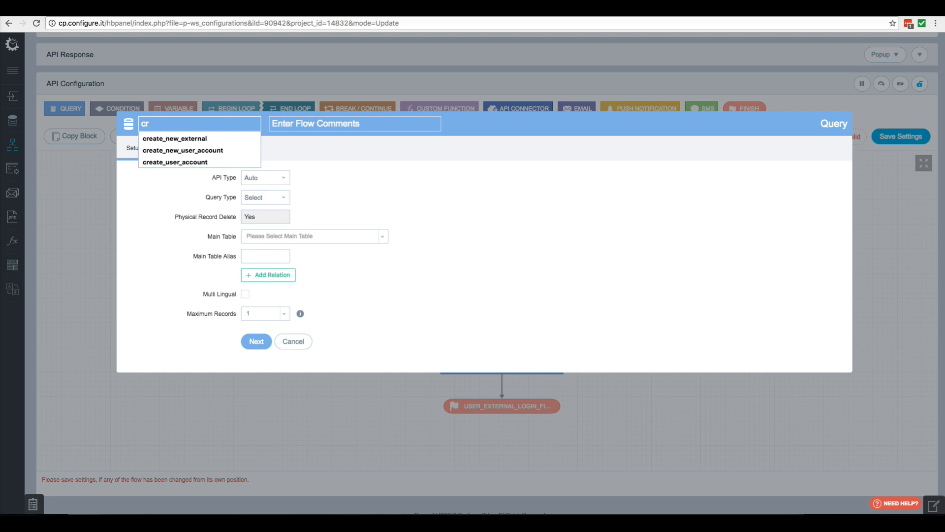
pyautogui.press('Down')
pyautogui.press('Down')
pyautogui.press('Down')
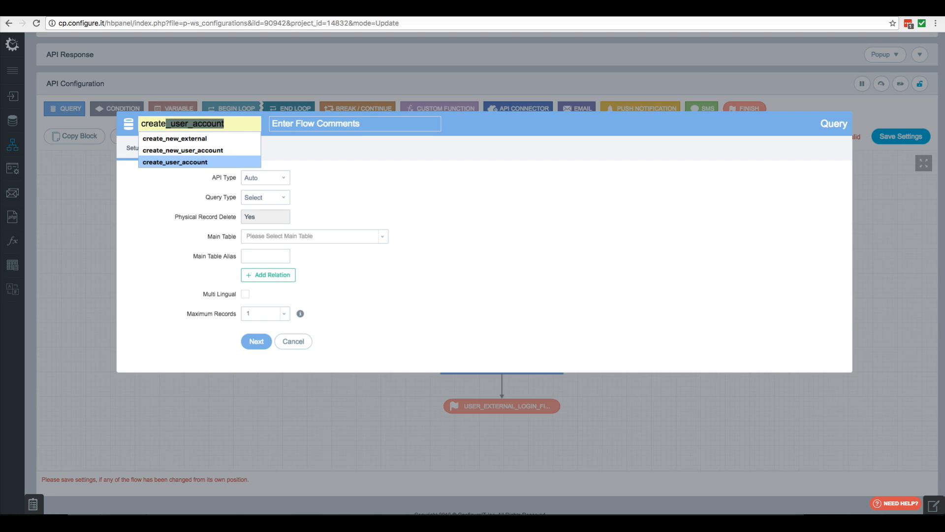
pyautogui.press('Return')
pyautogui.scroll(-1, 266, 196)
pyautogui.click(265, 191)
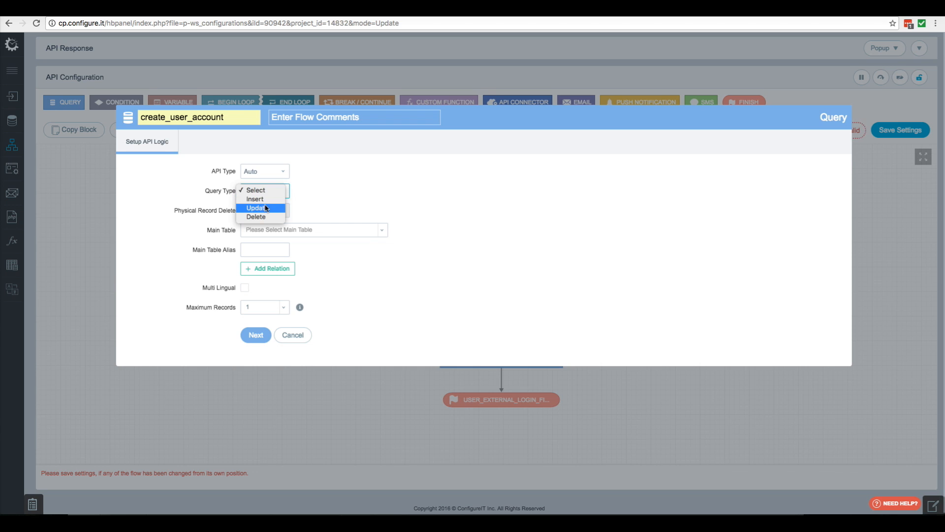
pyautogui.click(266, 200)
pyautogui.click(306, 230)
pyautogui.scroll(-5, 267, 312)
pyautogui.click(270, 342)
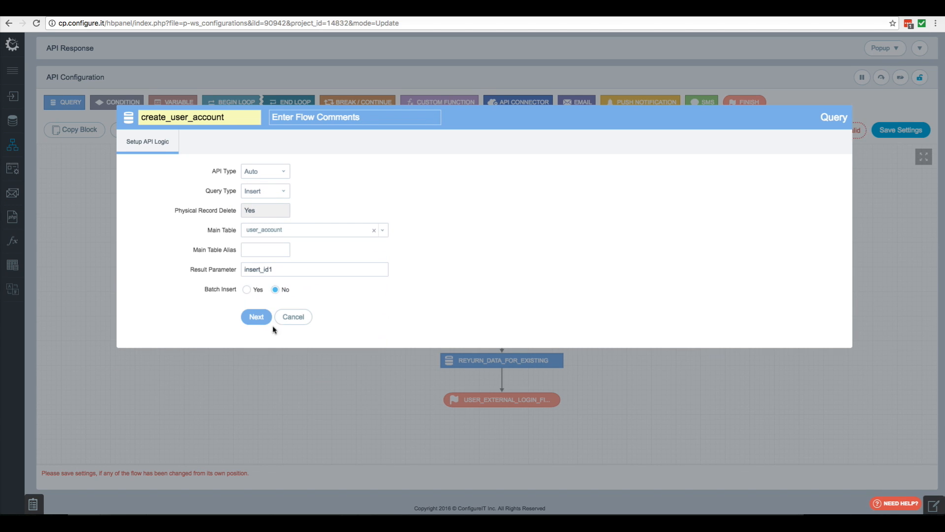
pyautogui.click(253, 317)
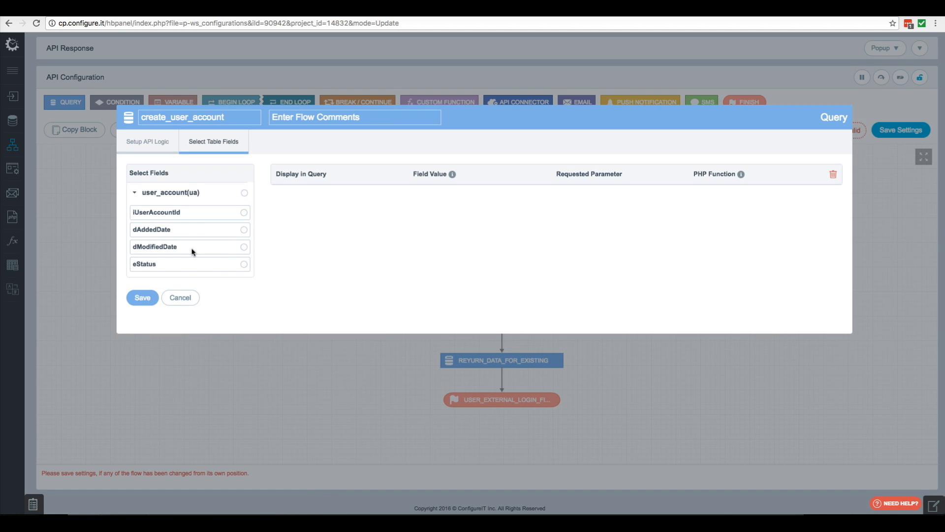
# Insert dAddedDate and dModifiedDate as NOW() and eStatus as Active, then save the query.
pyautogui.click(198, 231)
pyautogui.click(195, 246)
pyautogui.click(198, 264)
pyautogui.click(417, 210)
pyautogui.tripleClick(473, 212)
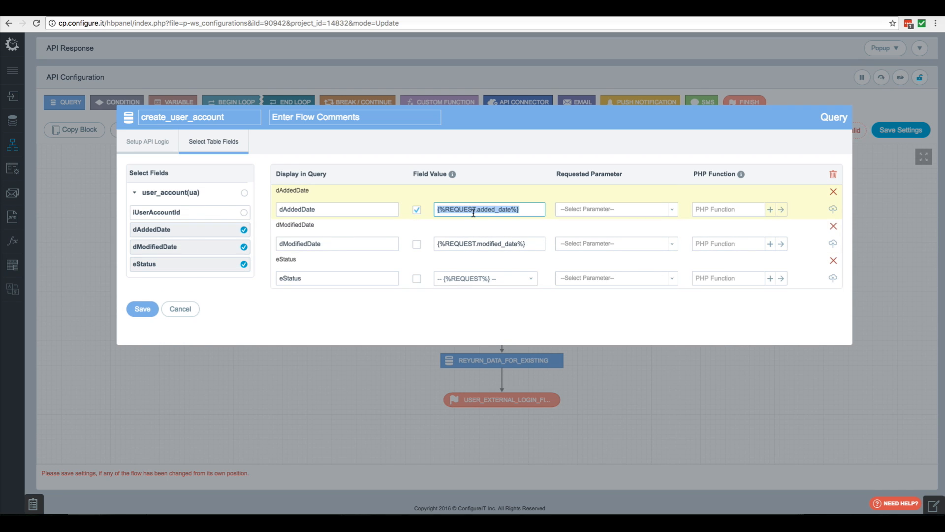
pyautogui.write('NOW(')
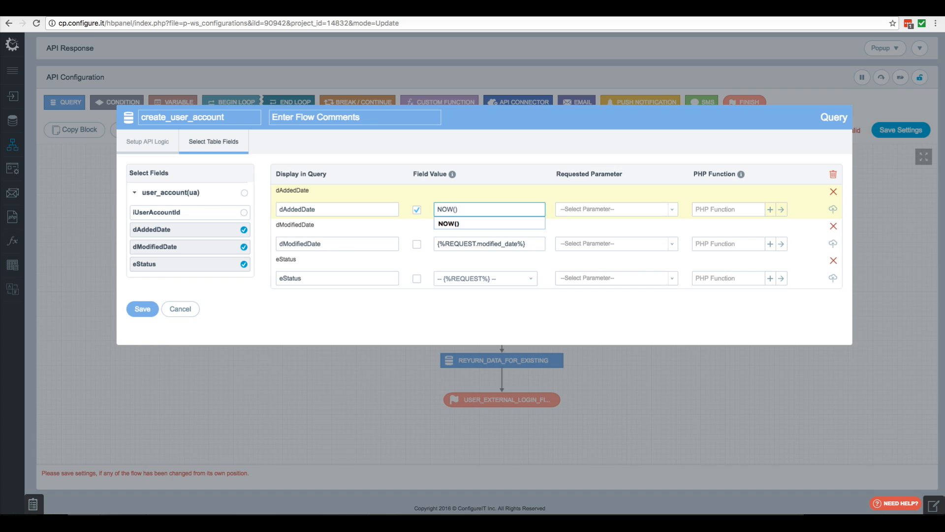
pyautogui.click(417, 245)
pyautogui.tripleClick(466, 243)
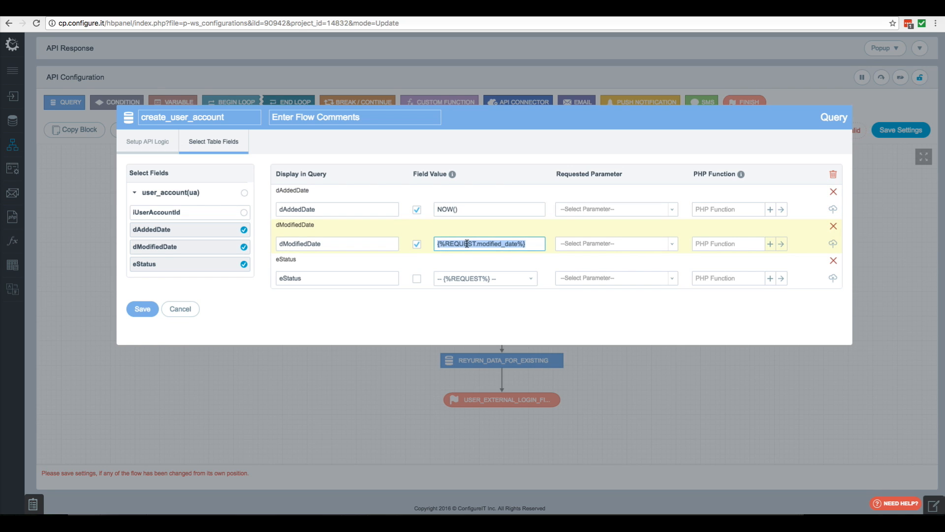
pyautogui.write('NOW()')
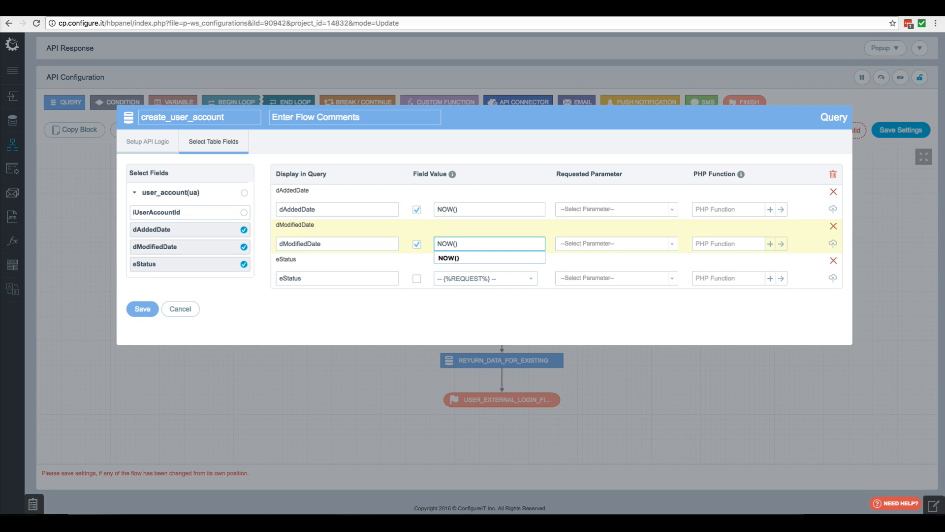
pyautogui.click(461, 280)
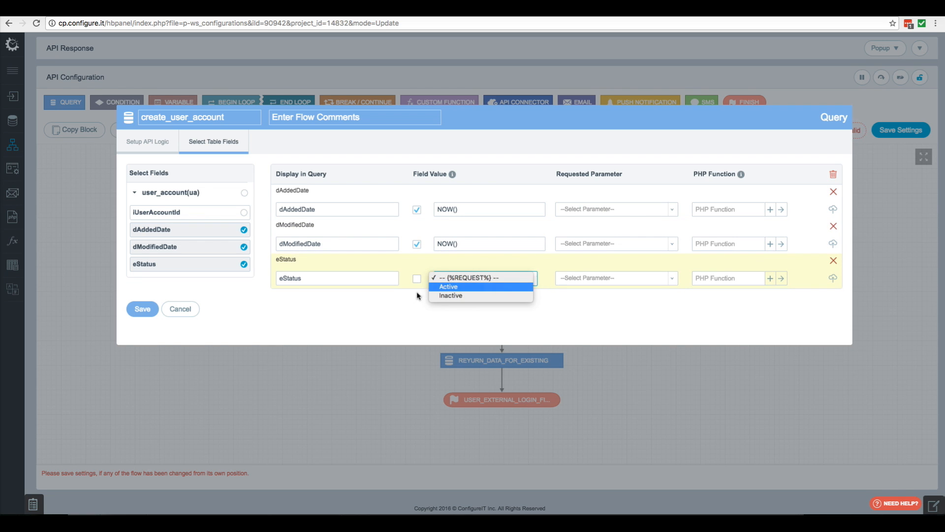
pyautogui.click(449, 287)
pyautogui.click(147, 313)
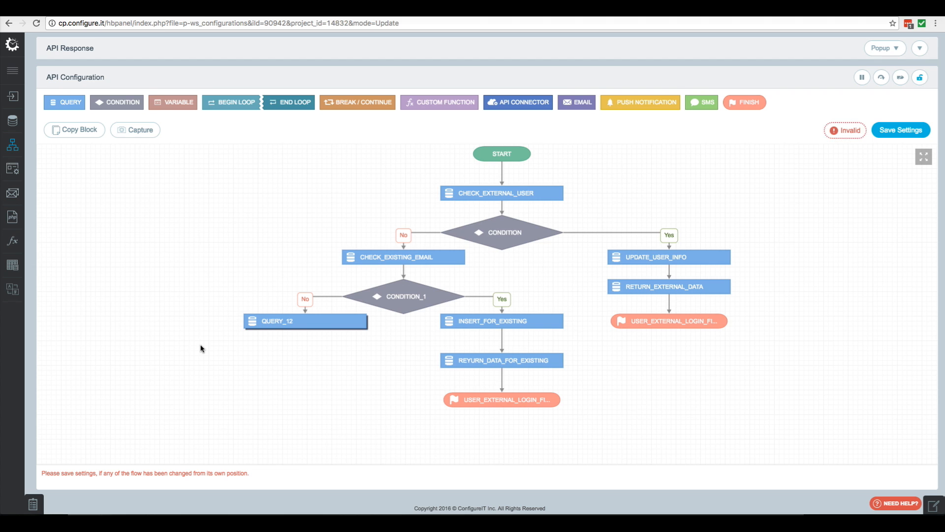
# Add an insert_new_external Insert query on user_external_login, including iUserAccountId and iAuthProvider.
pyautogui.rightClick(274, 325)
pyautogui.moveTo(295, 343)
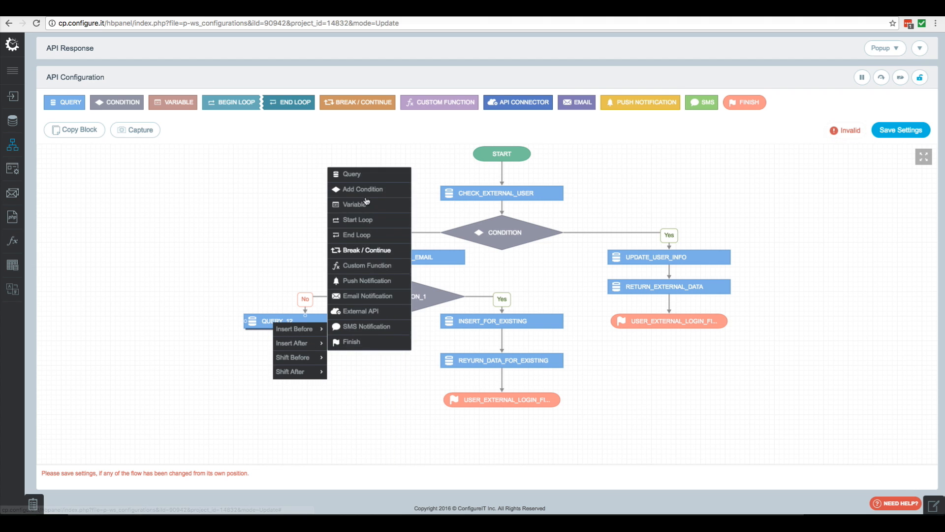
pyautogui.click(353, 174)
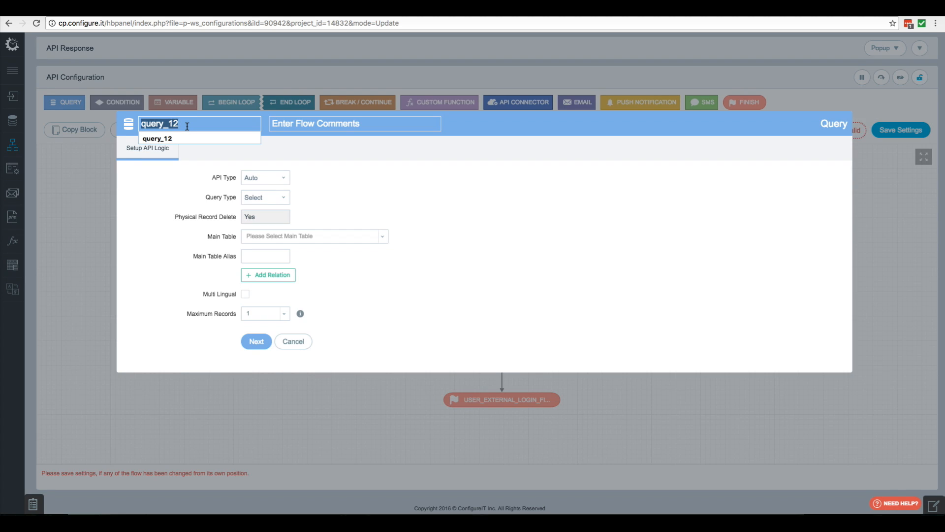
pyautogui.write('inse')
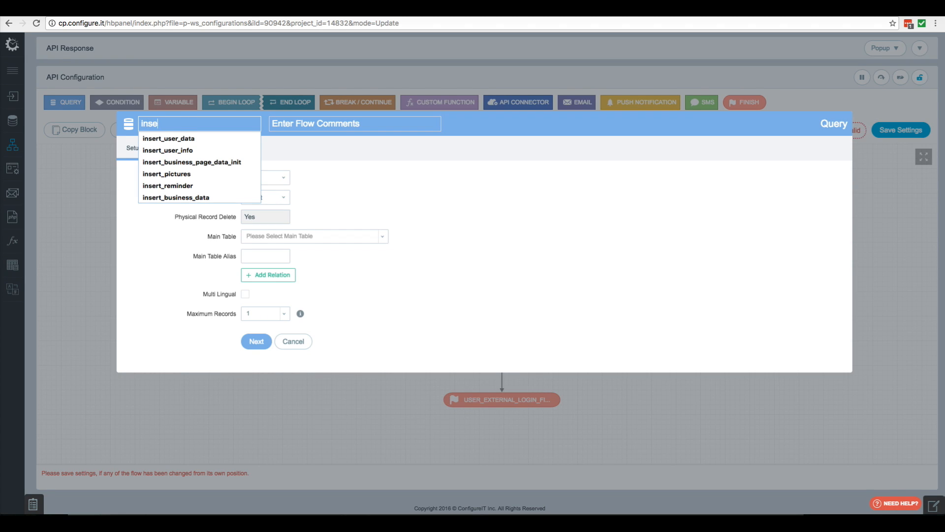
pyautogui.write('rt_new')
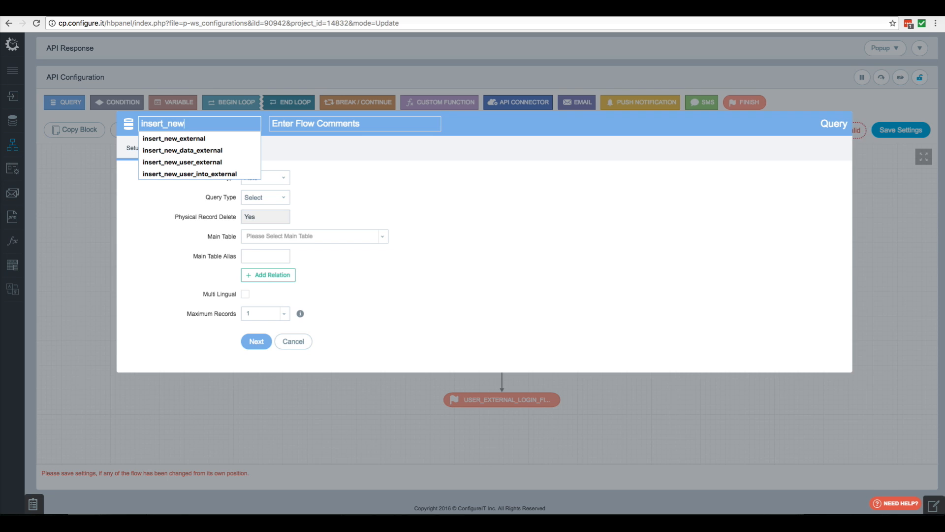
pyautogui.write('_external')
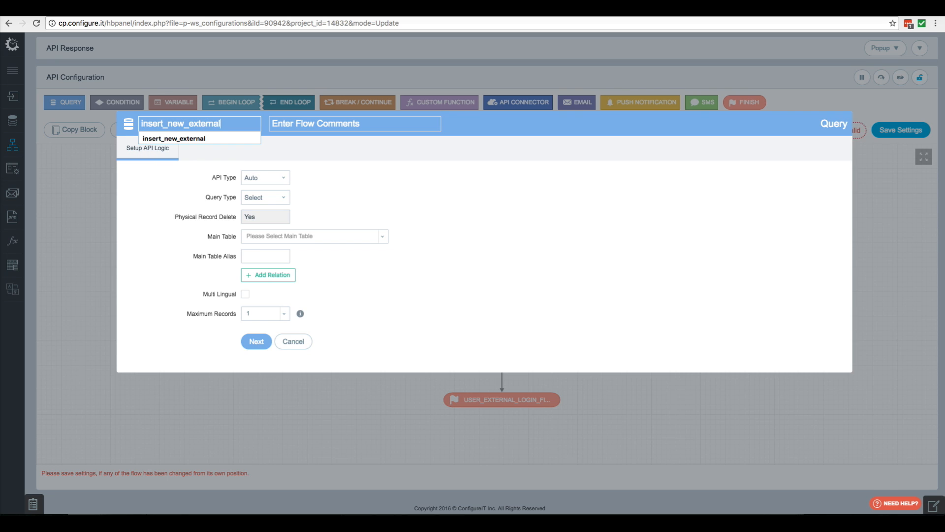
pyautogui.click(270, 202)
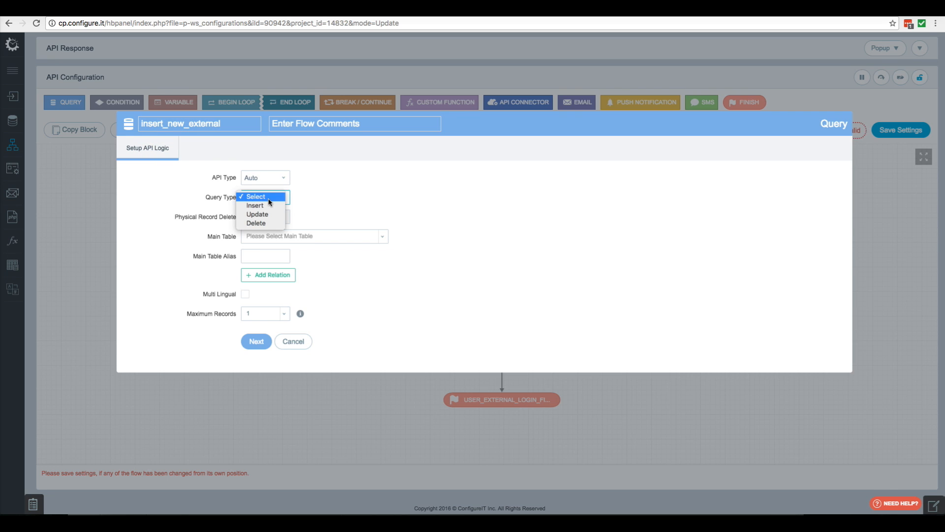
pyautogui.click(268, 206)
pyautogui.click(285, 237)
pyautogui.scroll(-5, 285, 335)
pyautogui.click(292, 374)
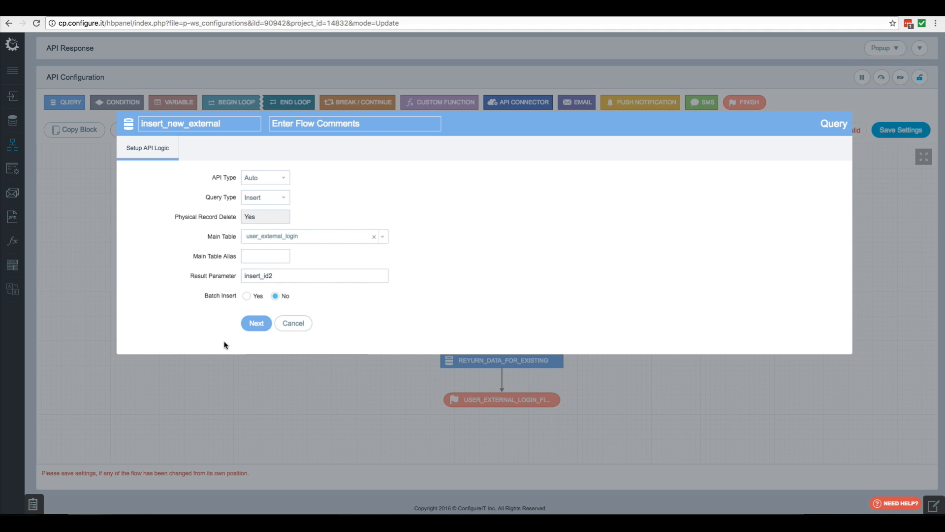
pyautogui.click(256, 325)
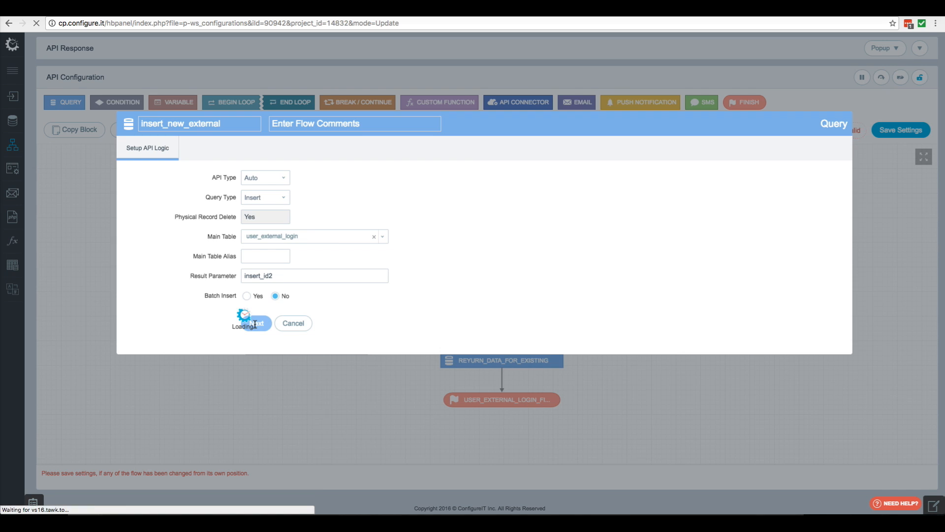
pyautogui.click(210, 238)
pyautogui.click(209, 253)
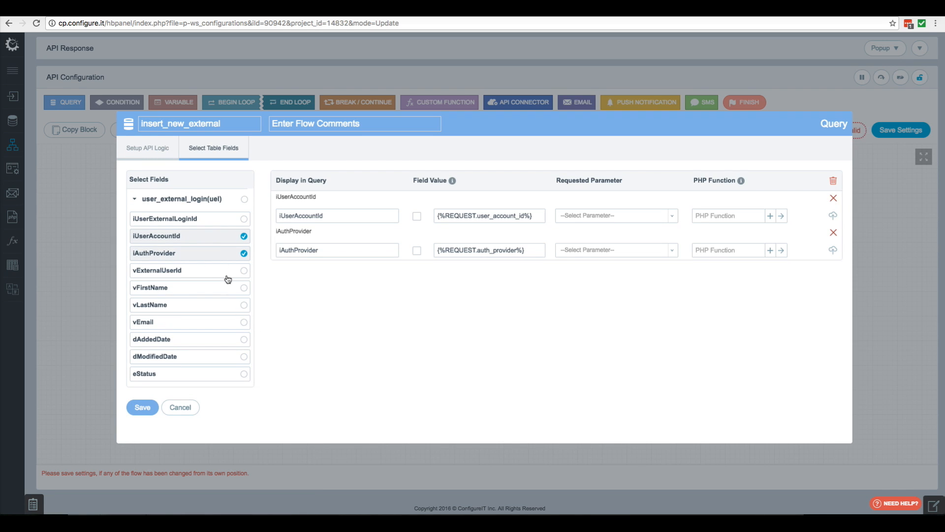
# Include vExternalUserId, vFirstName, vLastName, vEmail, dAddedDate, dModifiedDate and eStatus in the insert.
pyautogui.click(225, 277)
pyautogui.click(226, 289)
pyautogui.click(229, 306)
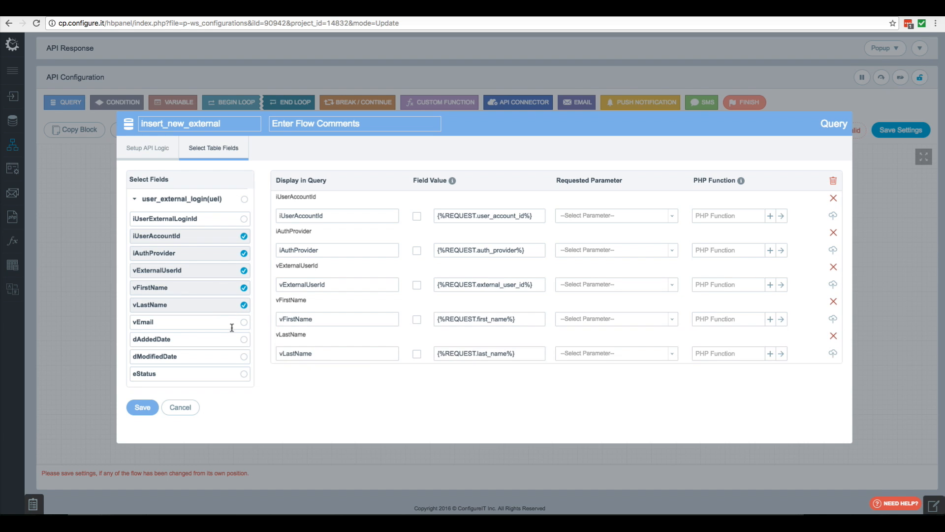
pyautogui.click(232, 323)
pyautogui.click(232, 339)
pyautogui.click(233, 356)
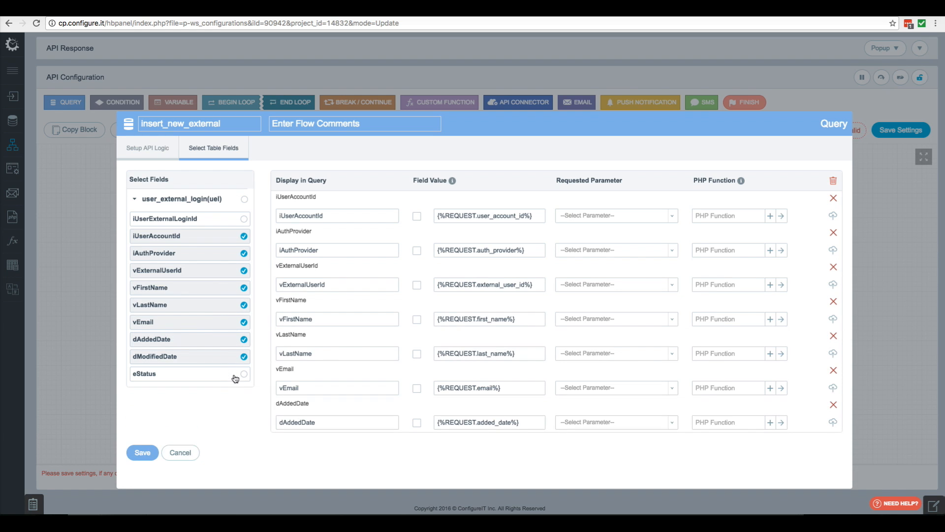
pyautogui.click(235, 374)
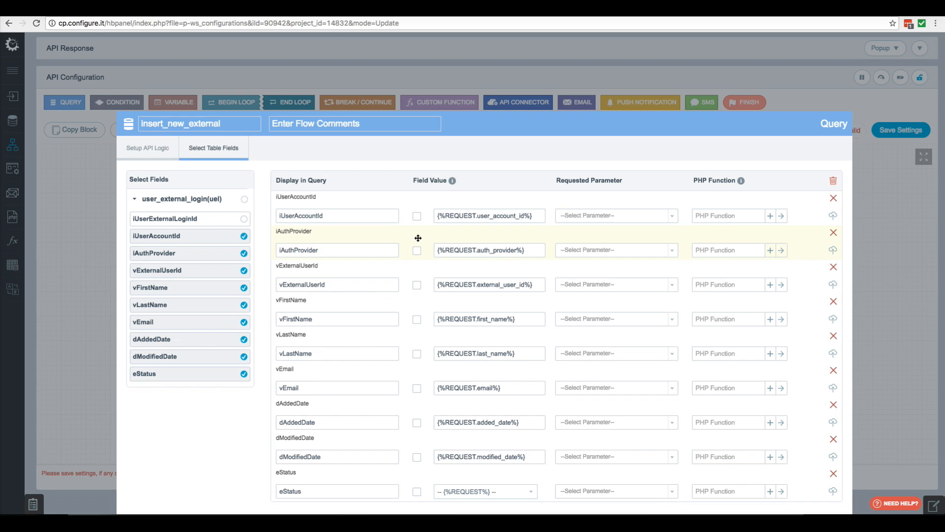
# Map iUserAccountId to insert_id1, iAuthProvider to external_provider_id, and the user fields to their matching parameters.
pyautogui.click(668, 217)
pyautogui.scroll(-5, 614, 314)
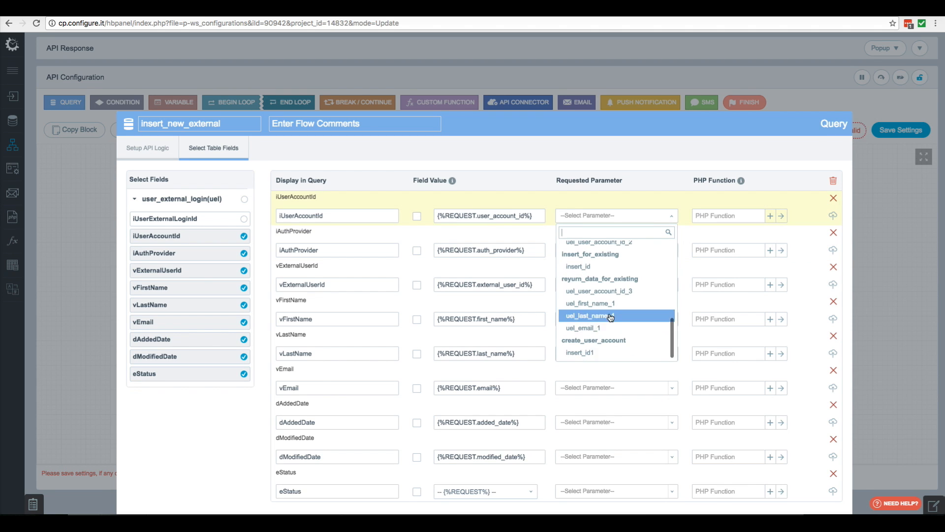
pyautogui.click(591, 353)
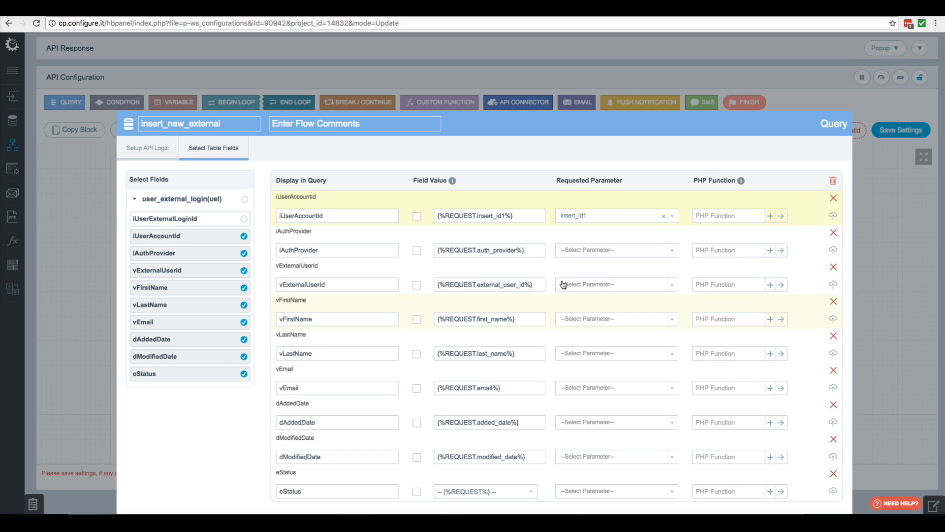
pyautogui.click(587, 251)
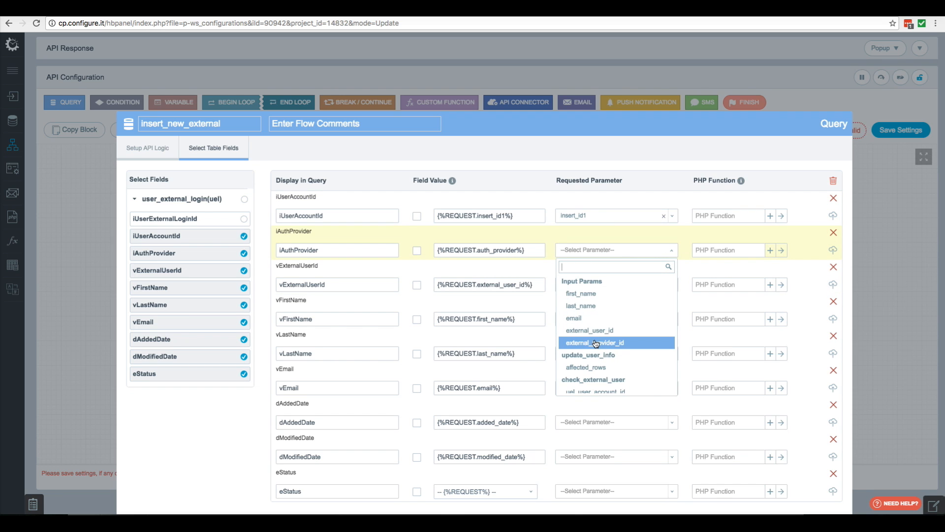
pyautogui.click(595, 343)
pyautogui.click(592, 285)
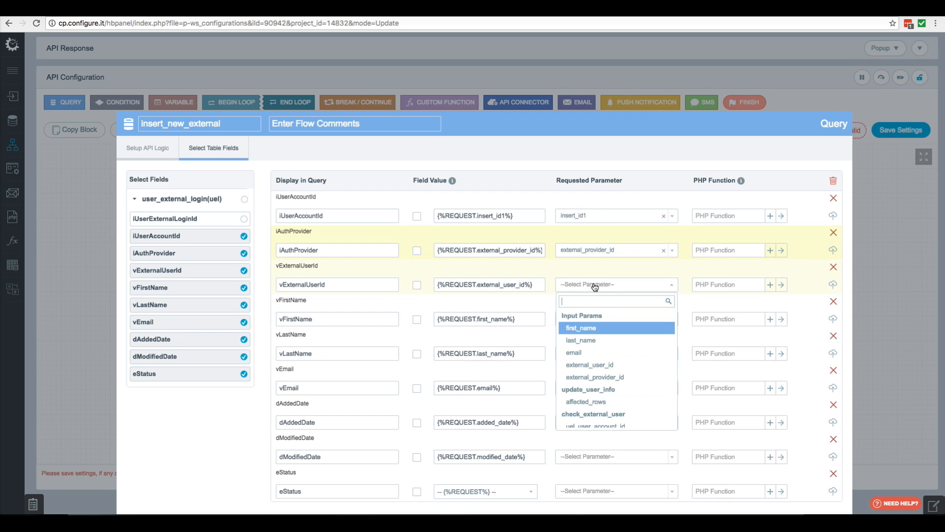
pyautogui.click(589, 365)
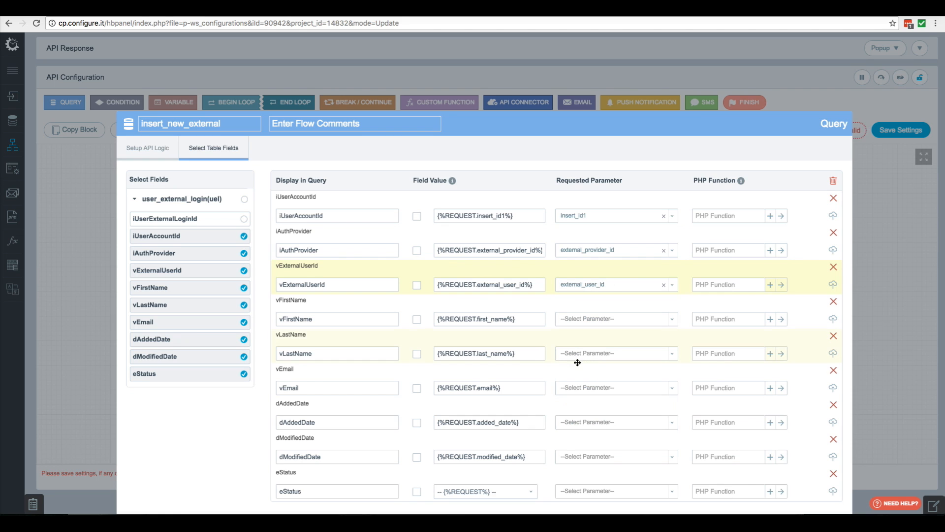
pyautogui.click(598, 321)
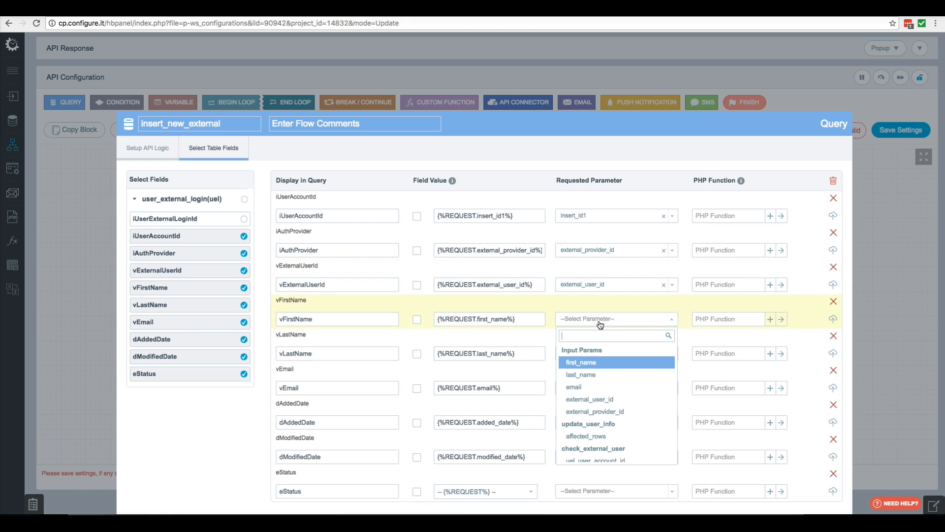
pyautogui.click(581, 366)
pyautogui.click(596, 354)
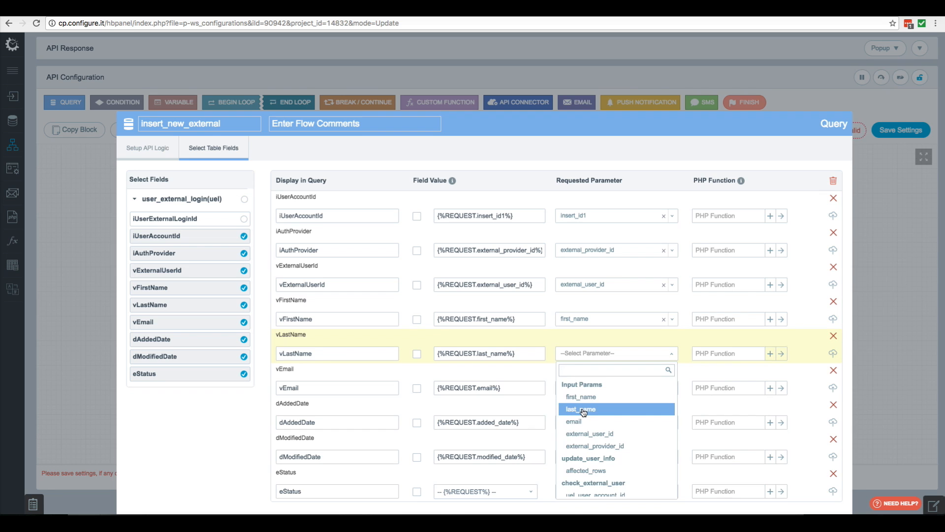
pyautogui.click(581, 408)
pyautogui.click(589, 389)
pyautogui.click(584, 453)
# Set dAddedDate and dModifiedDate to NOW() and eStatus to Active, then save the query.
pyautogui.scroll(-2, 428, 420)
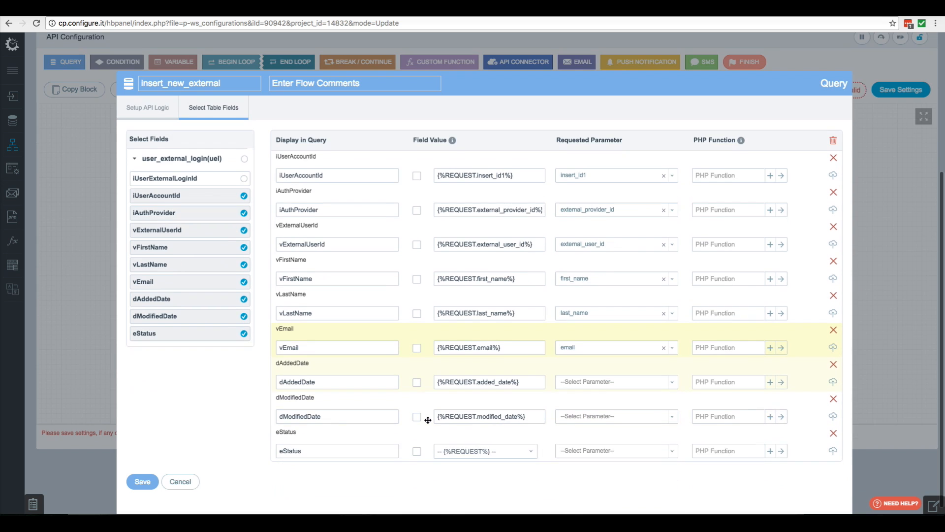
pyautogui.click(417, 374)
pyautogui.click(470, 373)
pyautogui.doubleClick(471, 373)
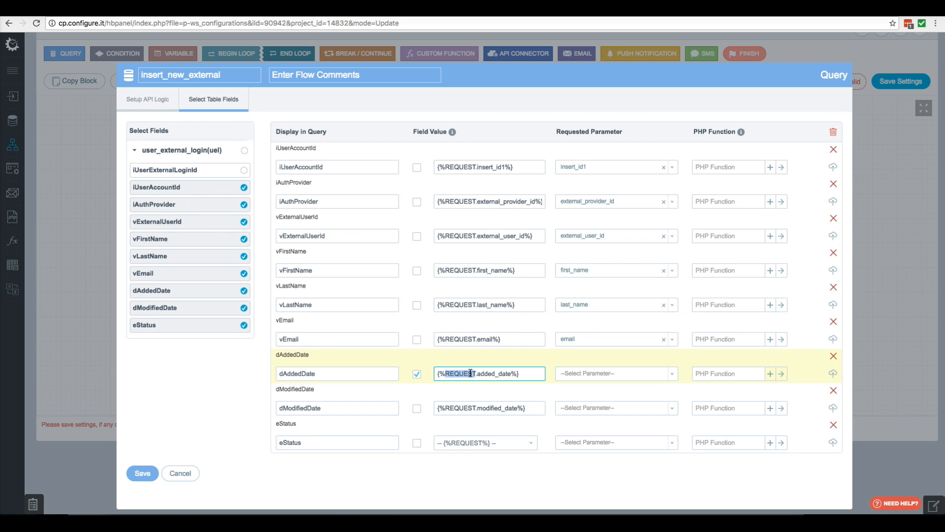
pyautogui.hotkey('ctrl', 'a')
pyautogui.write('NOW(')
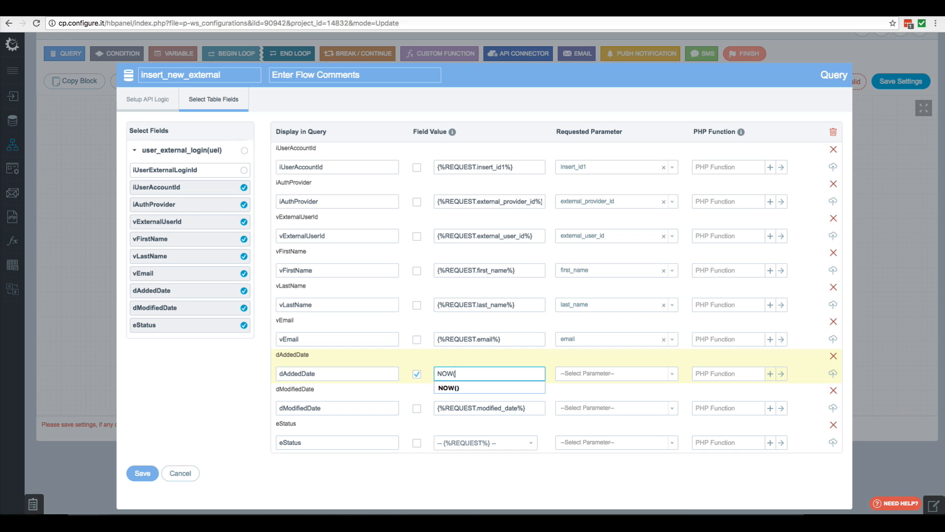
pyautogui.click(417, 408)
pyautogui.doubleClick(462, 408)
pyautogui.hotkey('ctrl', 'a')
pyautogui.write('NOW(')
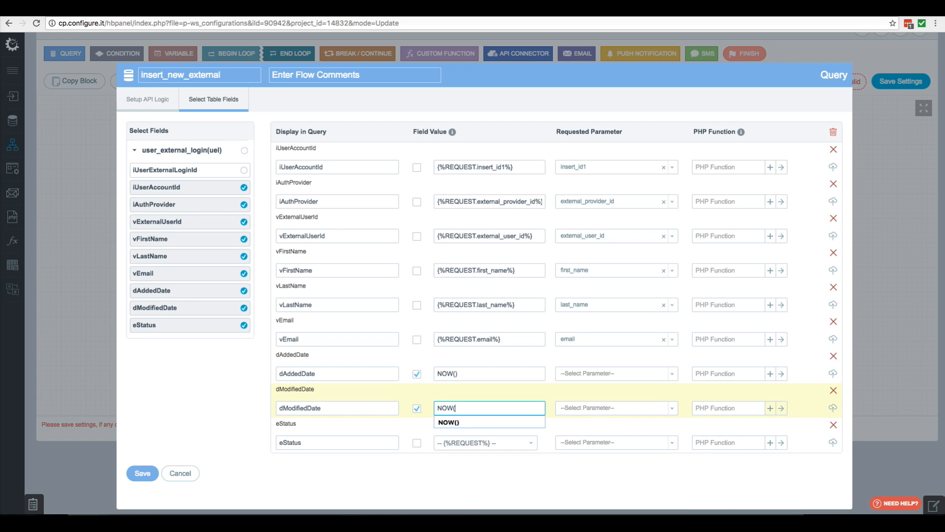
pyautogui.click(461, 439)
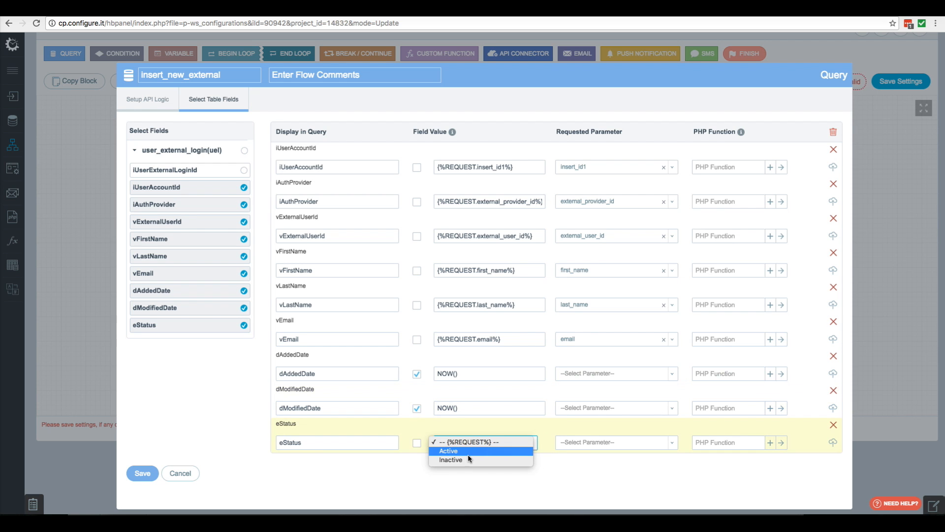
pyautogui.press('Return')
pyautogui.click(142, 473)
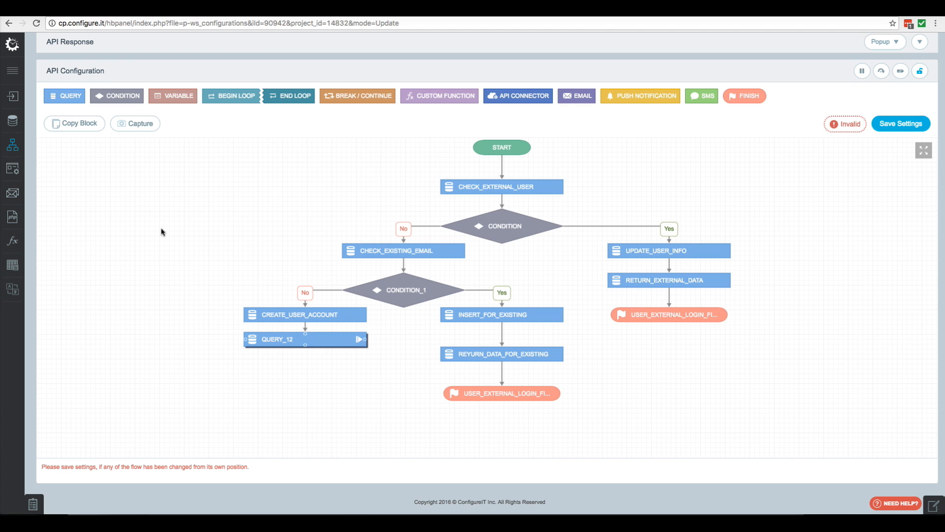
# Create a return_user_data query on user_external_login selecting vFirstName, vLastName, vEmail and iUserAccountId.
pyautogui.click(71, 100)
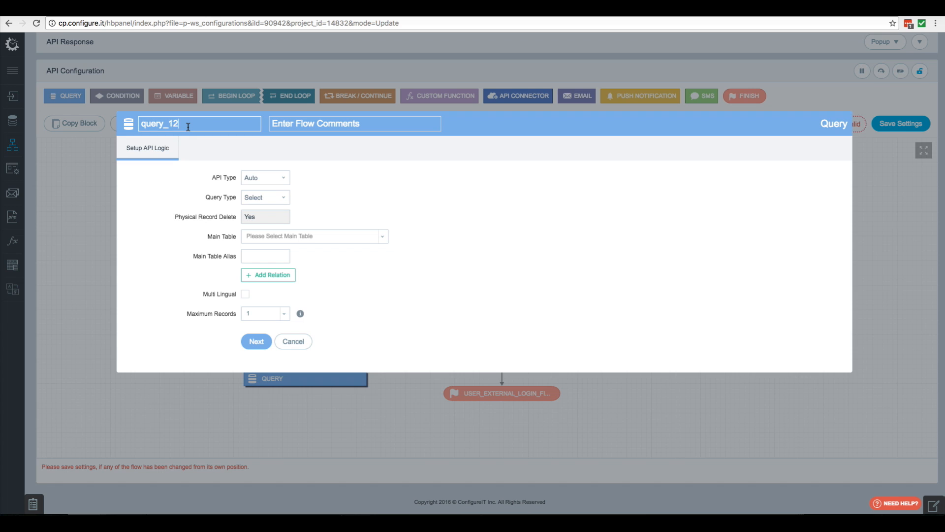
pyautogui.doubleClick(188, 126)
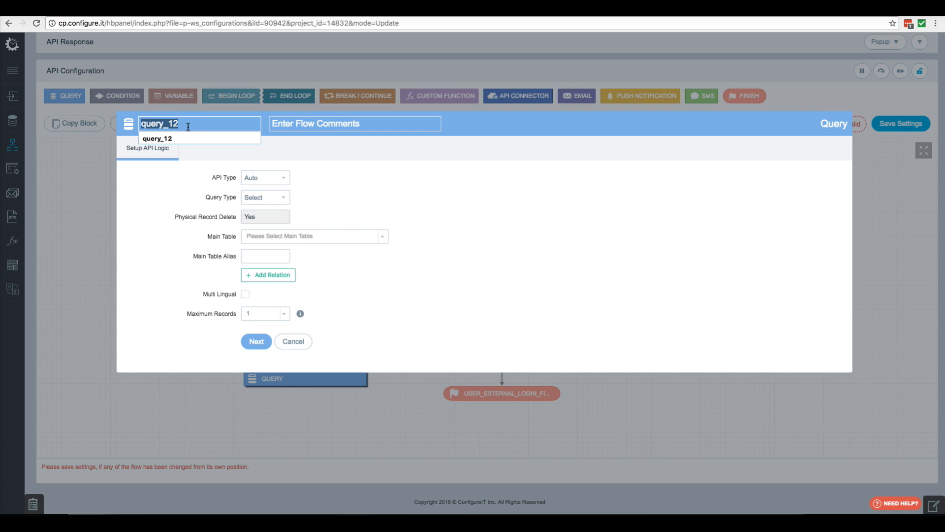
pyautogui.write('return_user_d')
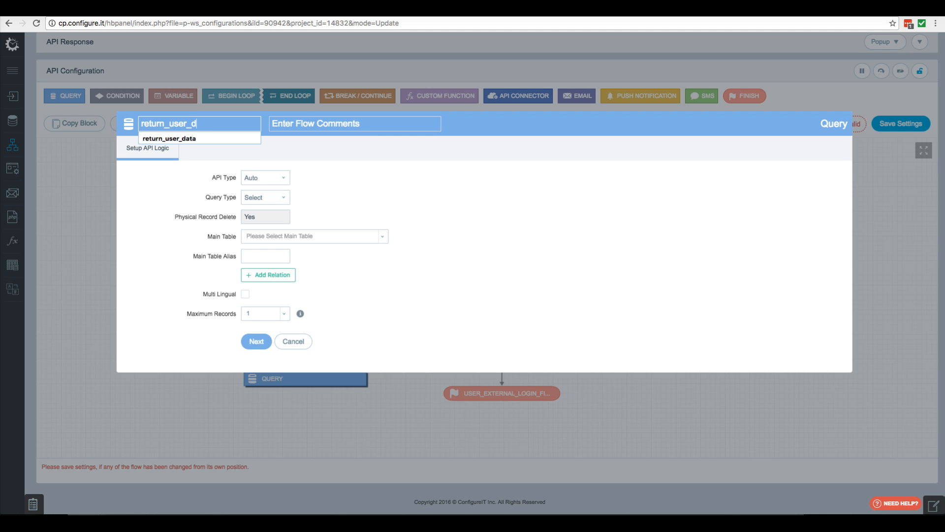
pyautogui.write('ata')
pyautogui.click(270, 241)
pyautogui.scroll(-5, 275, 335)
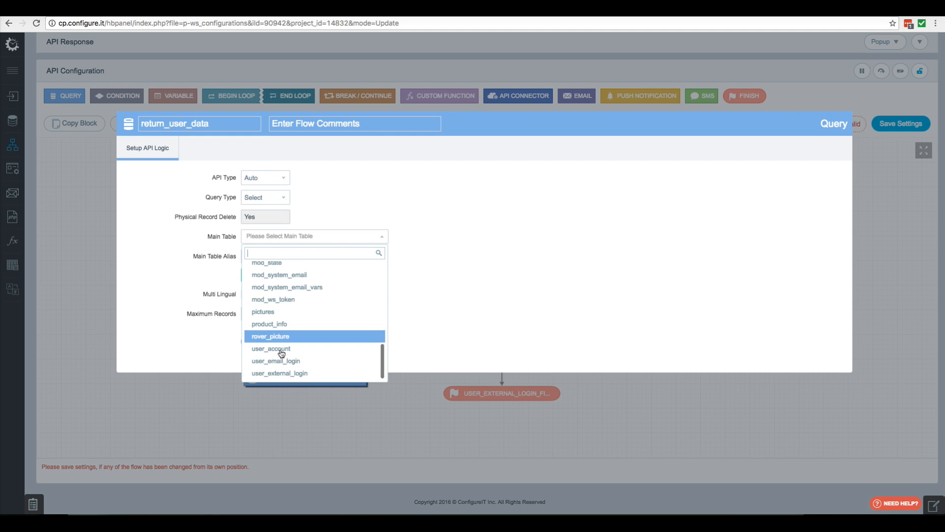
pyautogui.click(291, 374)
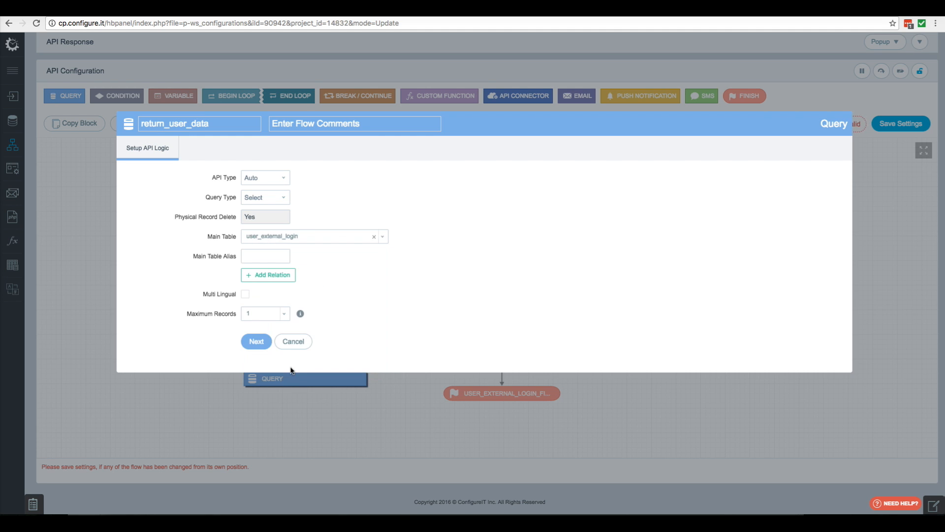
pyautogui.click(256, 342)
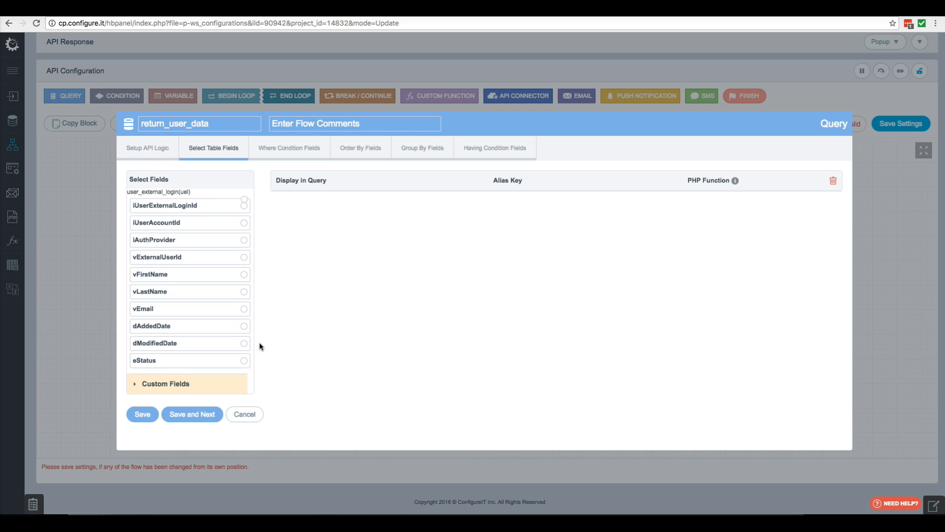
pyautogui.click(201, 289)
pyautogui.click(202, 305)
pyautogui.click(206, 326)
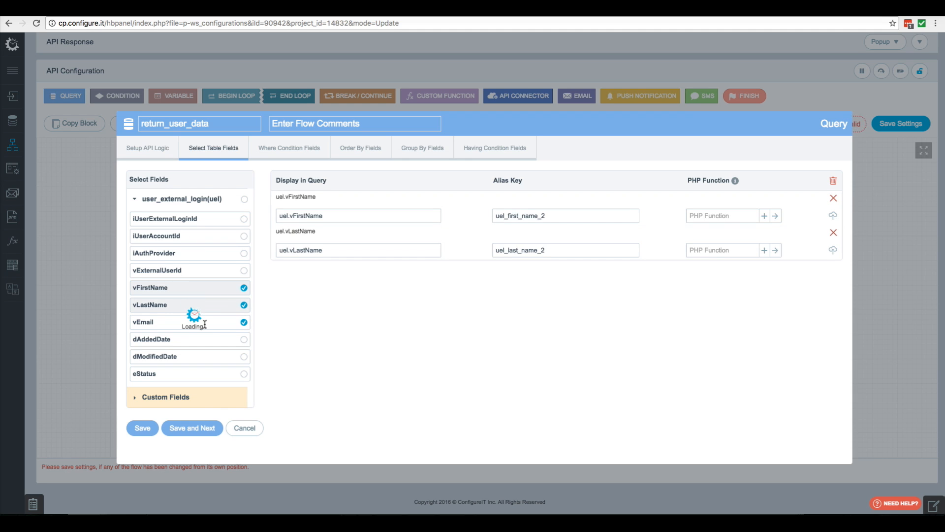
pyautogui.click(201, 238)
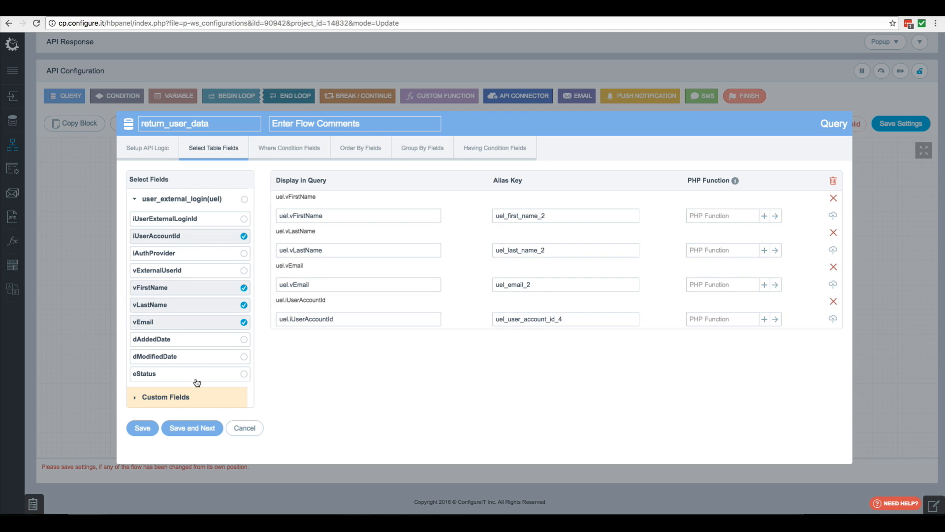
pyautogui.click(196, 430)
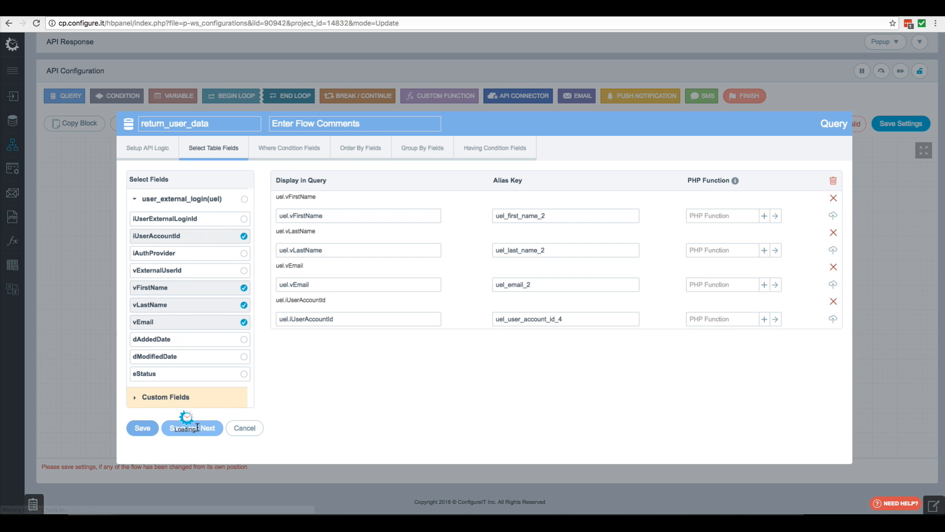
# Filter the query where iUserExternalLoginId equals insert_id2 and save it.
pyautogui.click(189, 218)
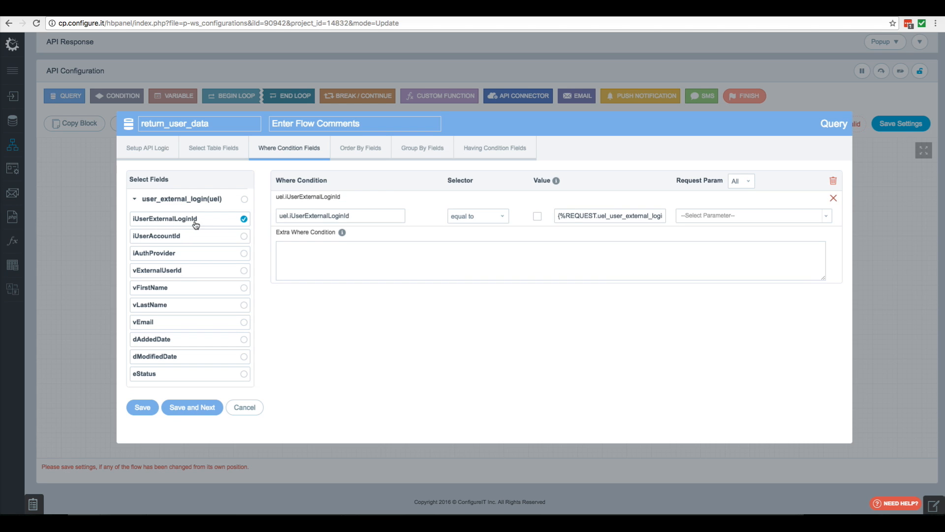
pyautogui.click(699, 220)
pyautogui.scroll(-4, 704, 320)
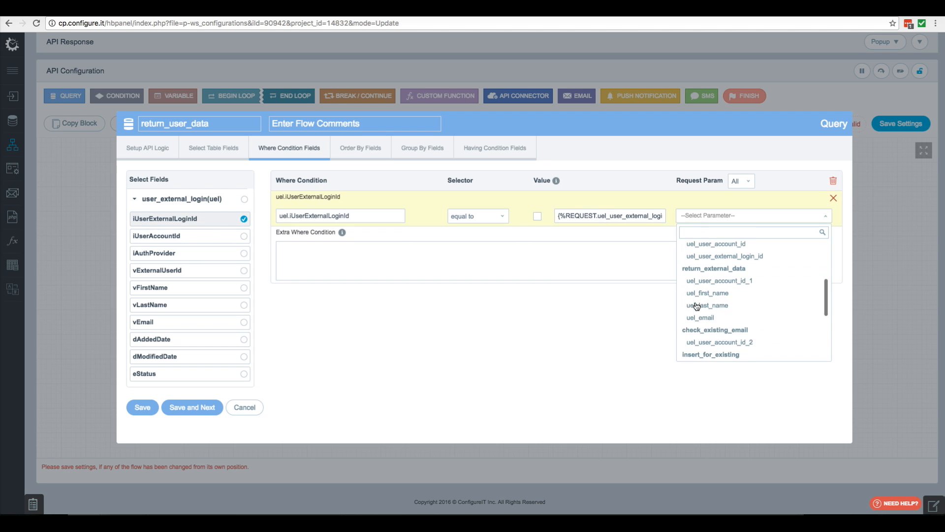
pyautogui.scroll(-3, 713, 353)
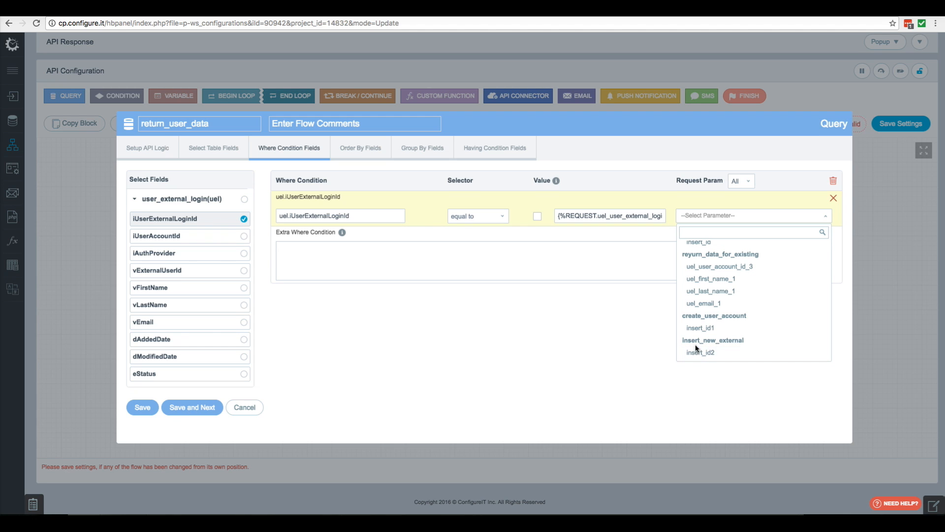
pyautogui.click(709, 354)
pyautogui.click(146, 408)
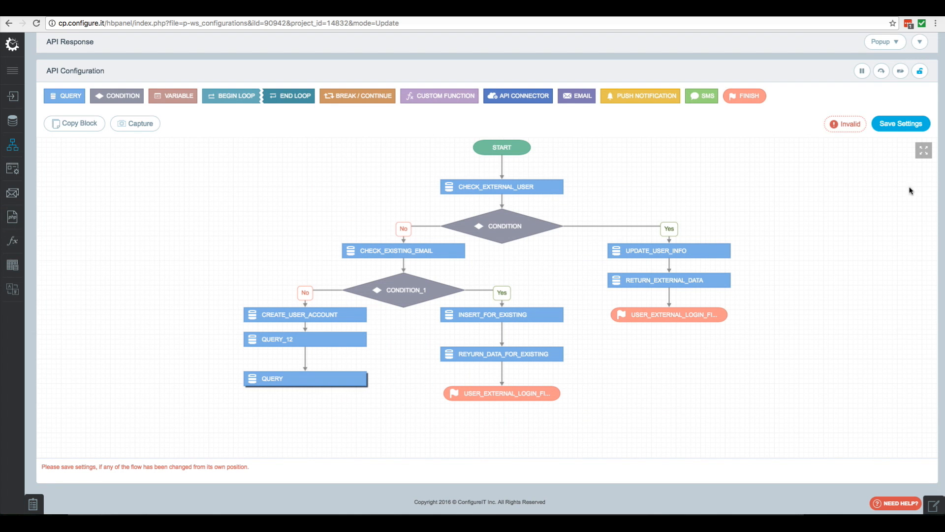
# Add a finish step without check_external_user outputs, renaming the name keys to first_name and last_name.
pyautogui.click(752, 98)
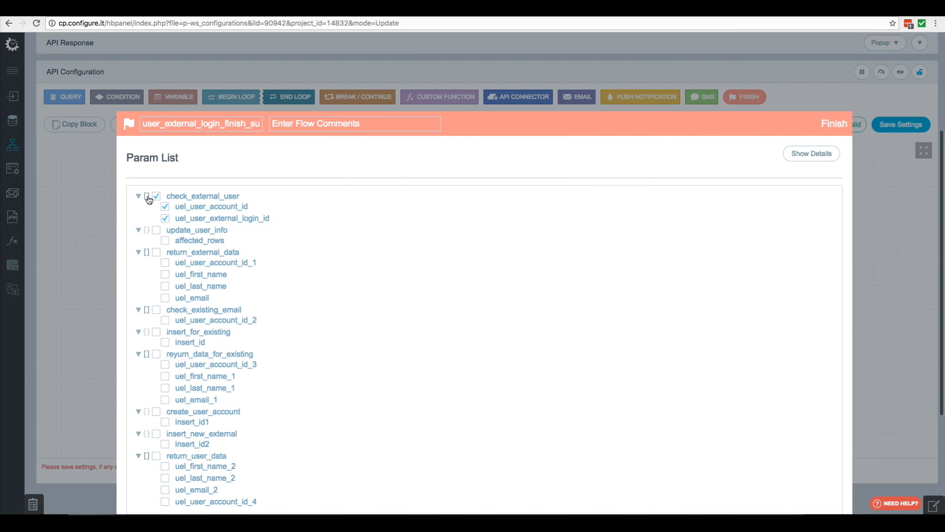
pyautogui.click(156, 196)
pyautogui.scroll(-4, 177, 295)
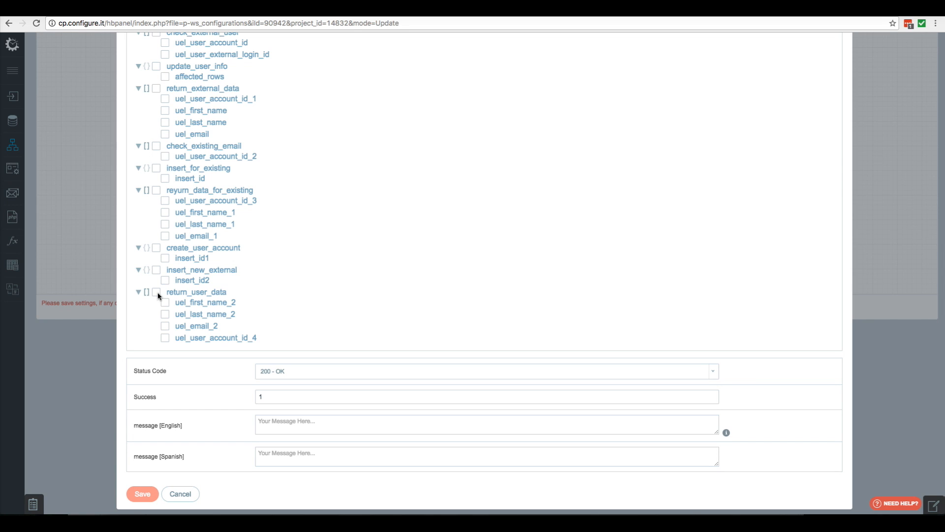
pyautogui.moveTo(180, 304)
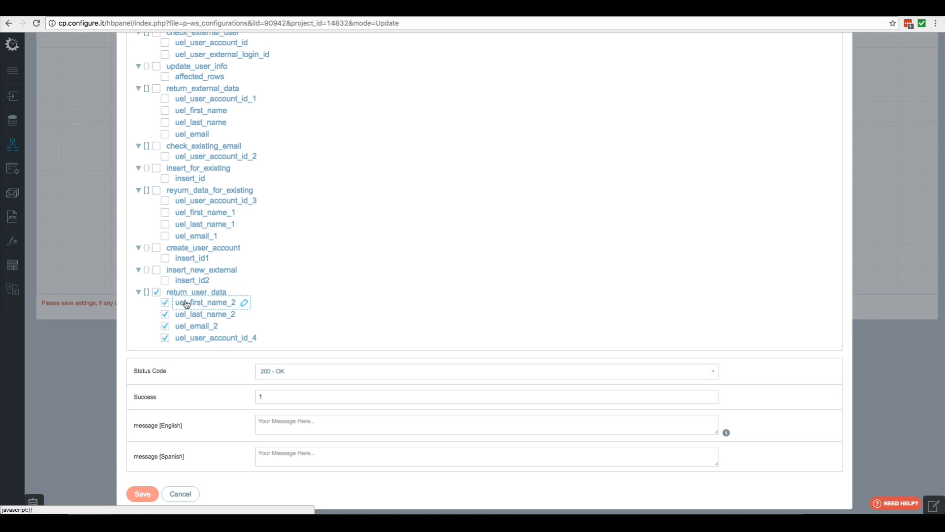
pyautogui.click(191, 305)
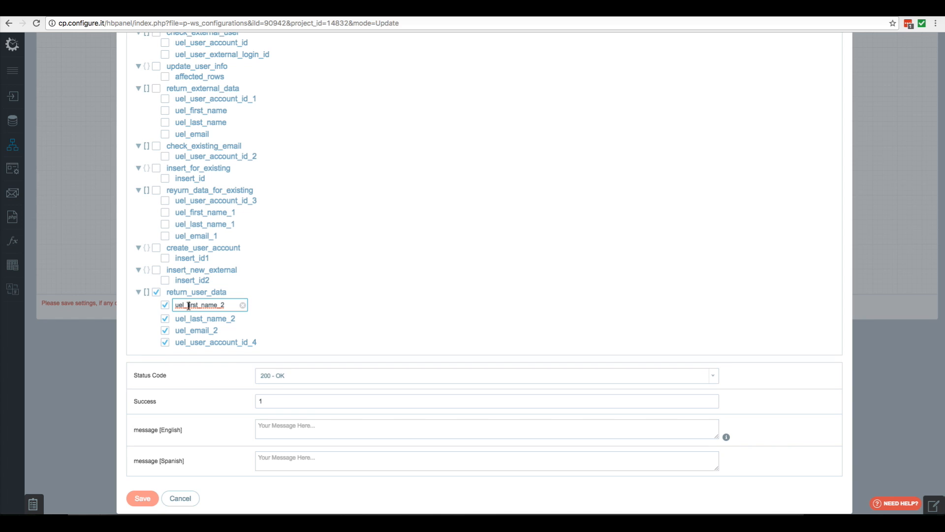
pyautogui.moveTo(188, 305); pyautogui.dragTo(176, 306)
pyautogui.press('BackSpace')
pyautogui.press('End')
pyautogui.press('BackSpace')
pyautogui.press('BackSpace')
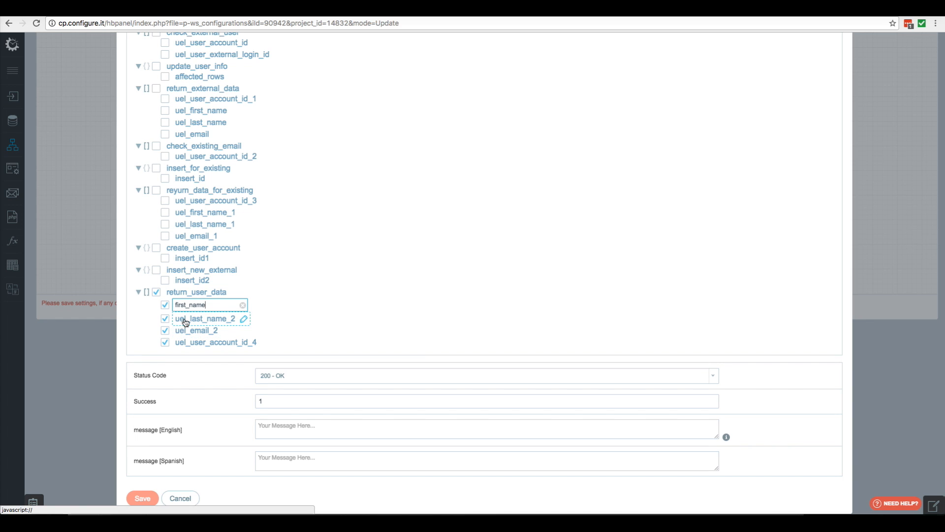
pyautogui.click(185, 321)
pyautogui.moveTo(187, 317); pyautogui.dragTo(176, 318)
pyautogui.press('BackSpace')
pyautogui.press('End')
pyautogui.press('BackSpace')
pyautogui.press('BackSpace')
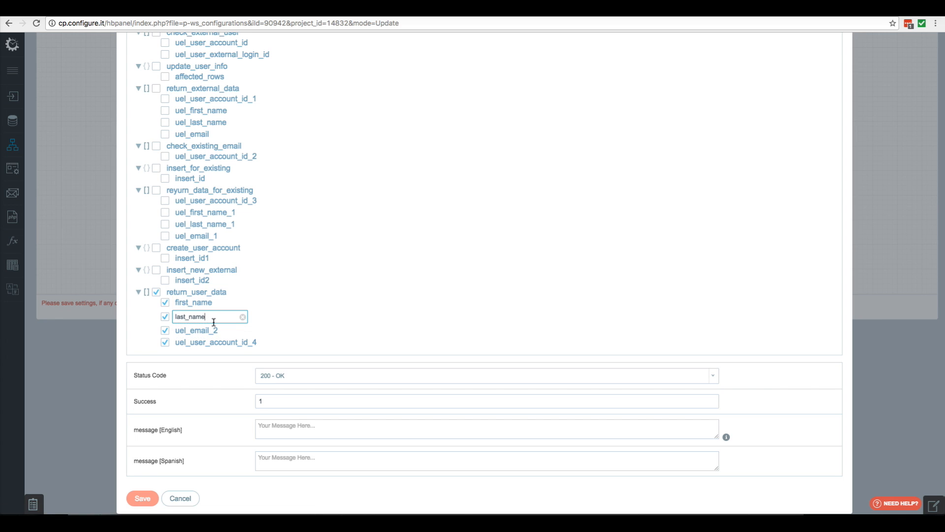
# Rename the remaining keys to email and user_account_id, enter 'No account found. New account created.' and save.
pyautogui.click(188, 330)
pyautogui.moveTo(188, 329); pyautogui.dragTo(175, 330)
pyautogui.press('BackSpace')
pyautogui.press('BackSpace')
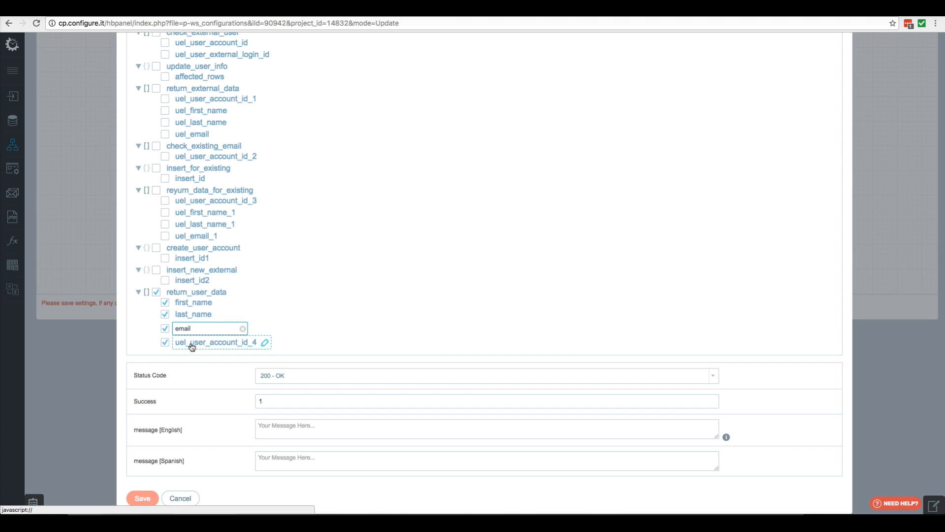
pyautogui.click(191, 342)
pyautogui.press('BackSpace')
pyautogui.press('BackSpace')
pyautogui.press('BackSpace')
pyautogui.press('BackSpace')
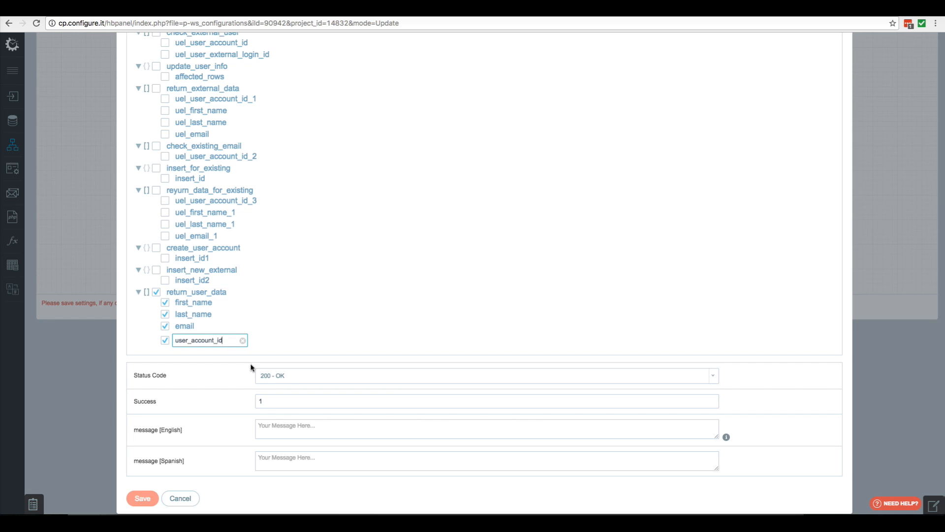
pyautogui.click(277, 423)
pyautogui.write('No')
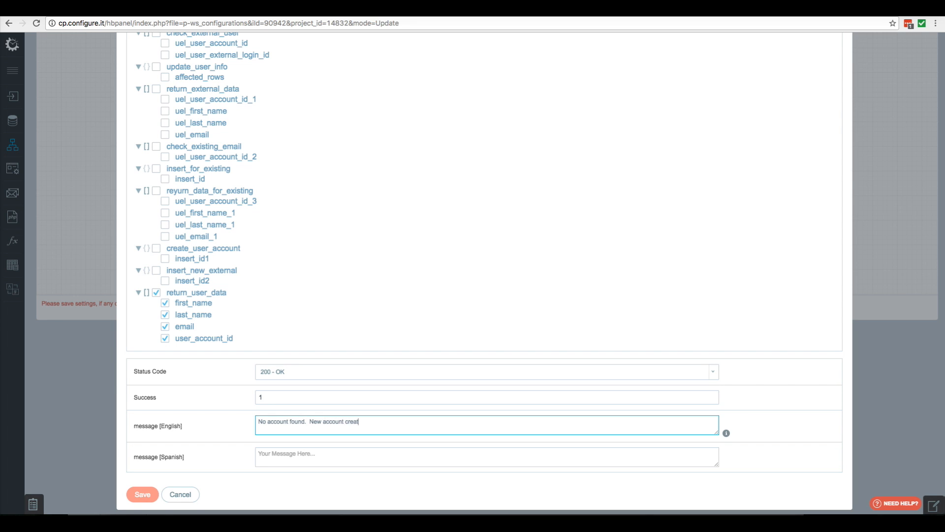
pyautogui.click(147, 495)
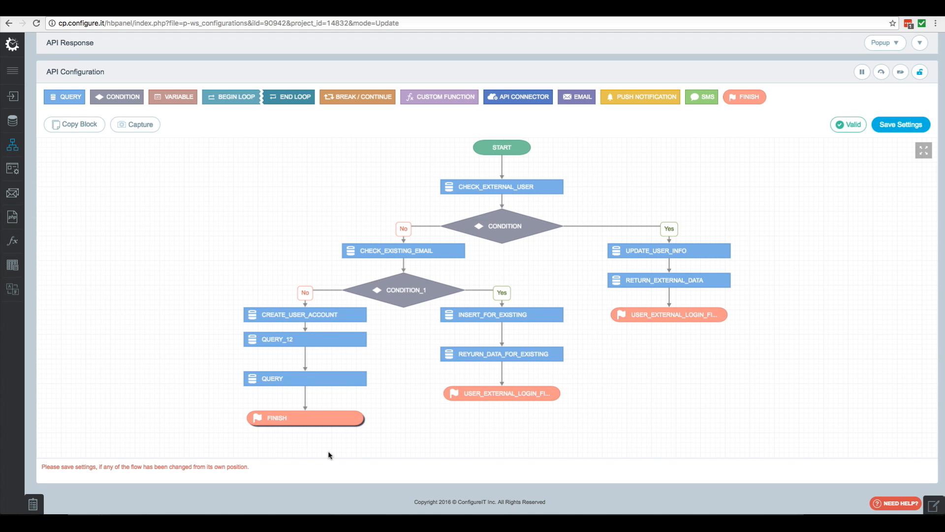
# Enter a test first name, last name and email, external_user_id 12345 and provider 1, then run Debug.
pyautogui.scroll(5, 374, 452)
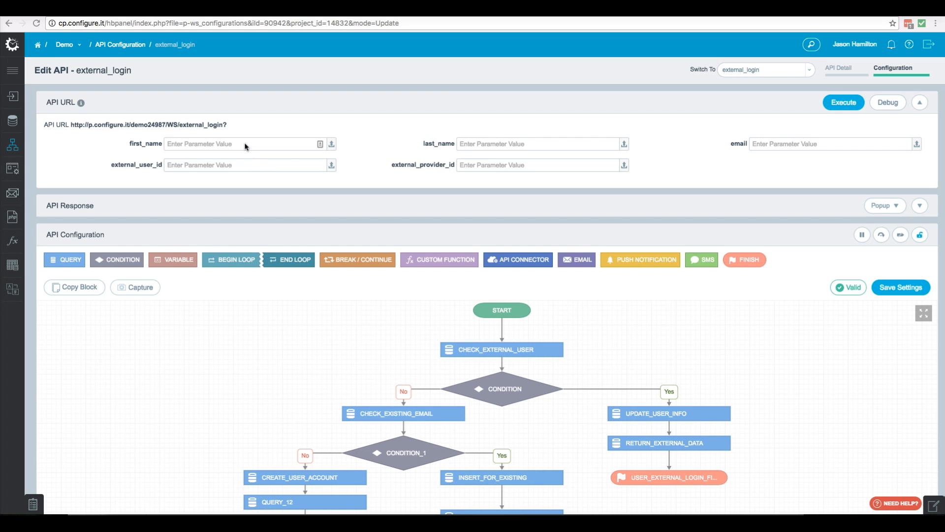
pyautogui.click(223, 143)
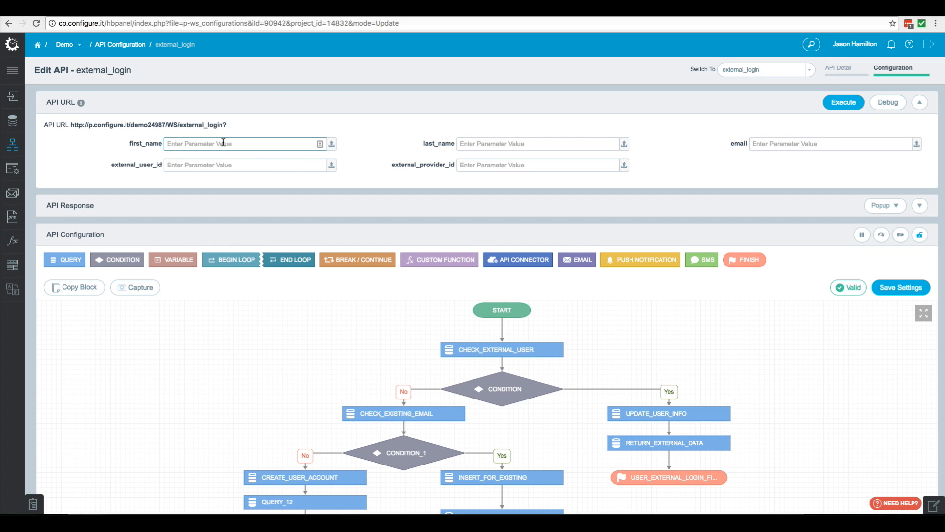
pyautogui.write('John')
pyautogui.press('Tab')
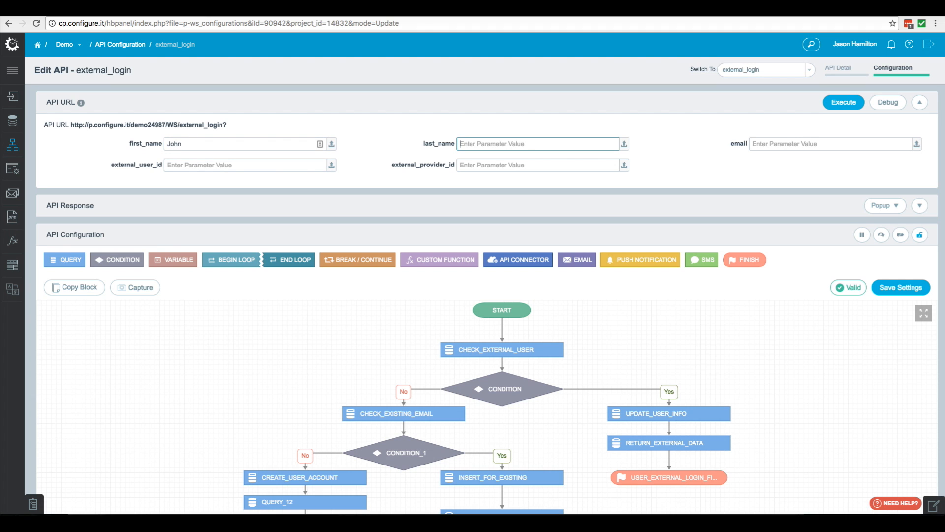
pyautogui.write('Smith')
pyautogui.press('Tab')
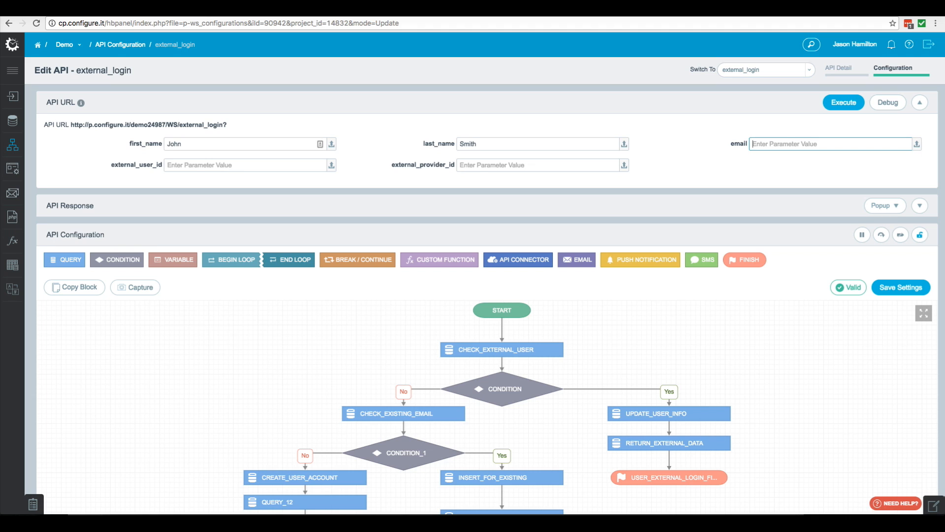
pyautogui.write('john@smith.com')
pyautogui.press('Tab')
pyautogui.write('12')
pyautogui.press('Tab')
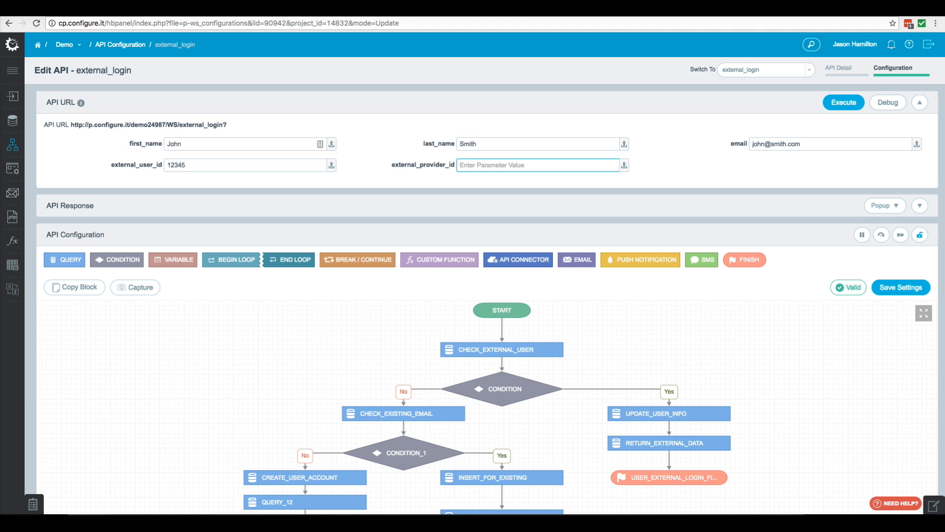
pyautogui.write('1')
pyautogui.click(888, 102)
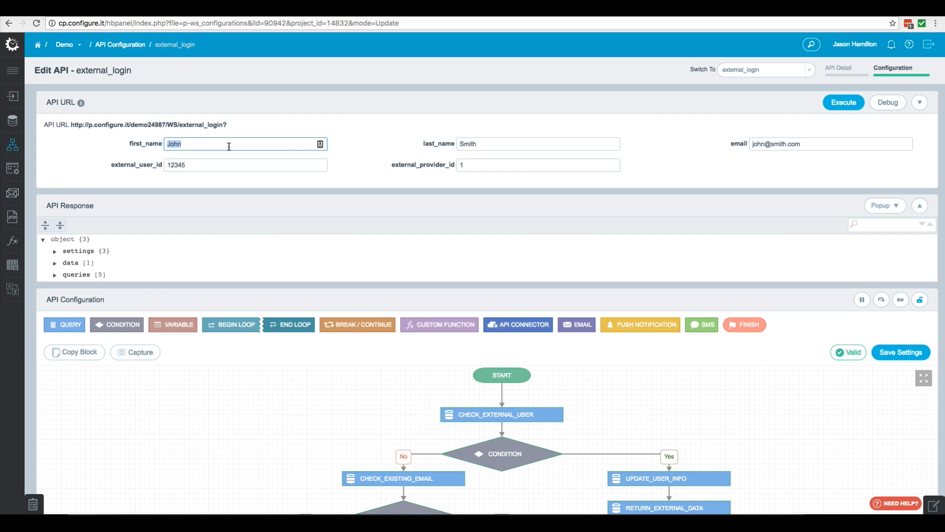
# Rerun the debug with a new first name and email, external_user_id 123456 and provider 2.
pyautogui.write('Jane')
pyautogui.tripleClick(782, 143)
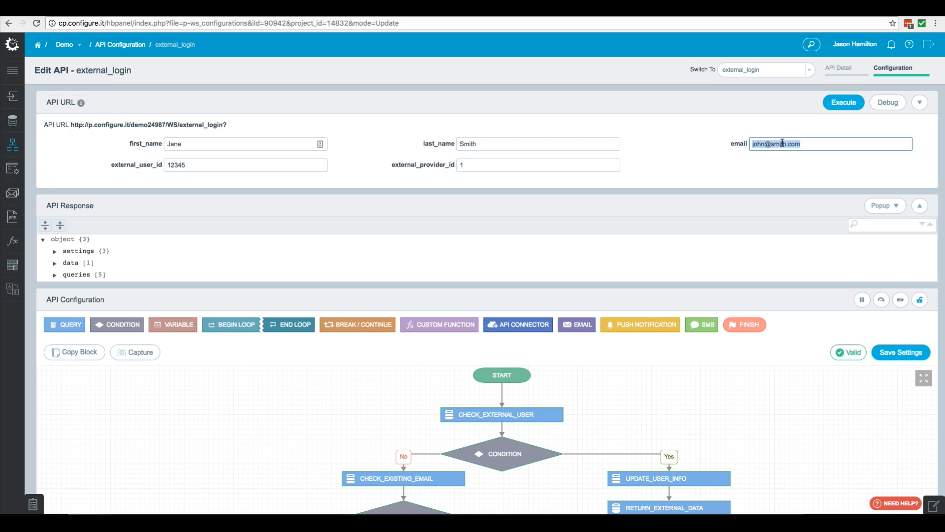
pyautogui.write('j@j.')
pyautogui.click(495, 167)
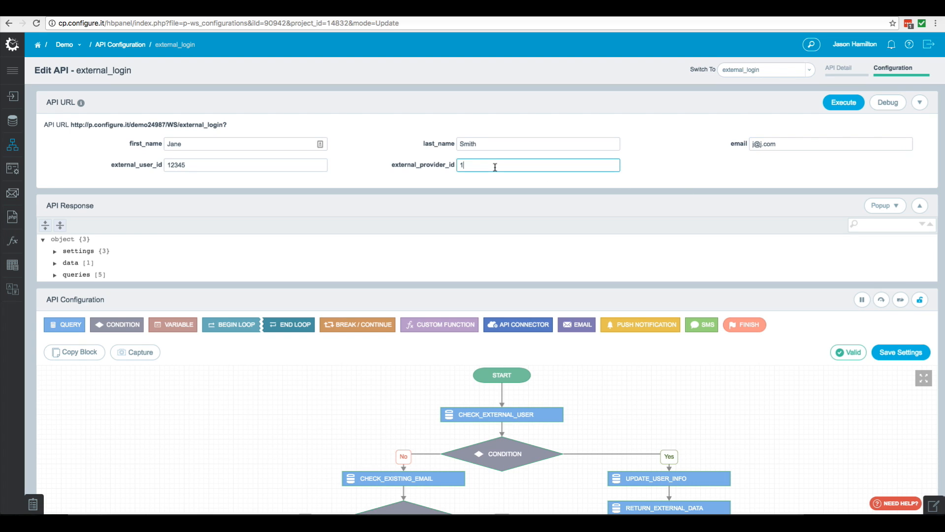
pyautogui.write('2')
pyautogui.click(199, 166)
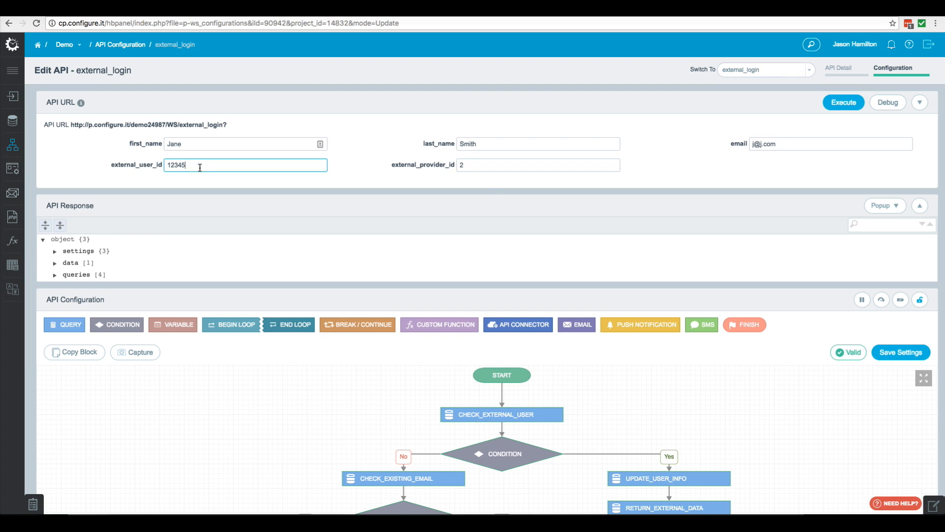
pyautogui.write('6')
pyautogui.scroll(-1, 363, 185)
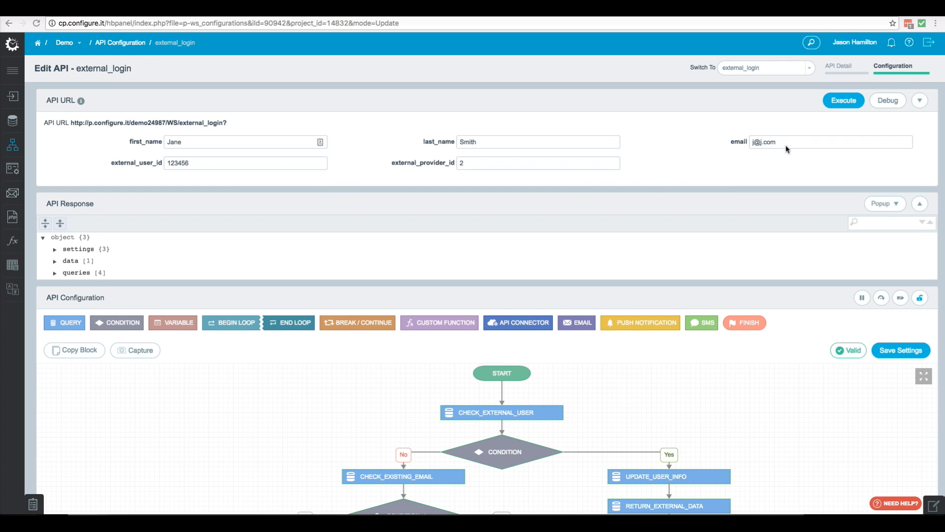
pyautogui.click(888, 102)
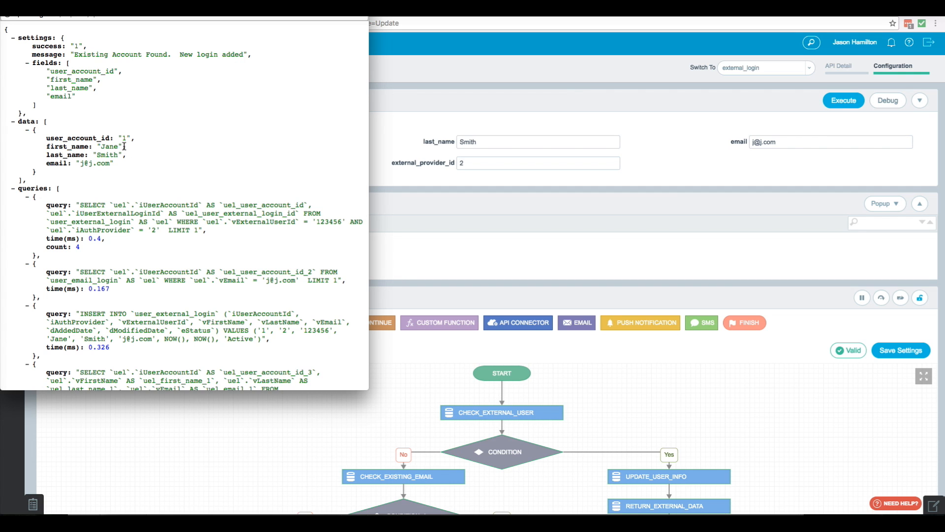
# Review the 'Existing Account Found. New login added' JSON response and close it.
pyautogui.scroll(-3, 119, 157)
pyautogui.scroll(3, 119, 157)
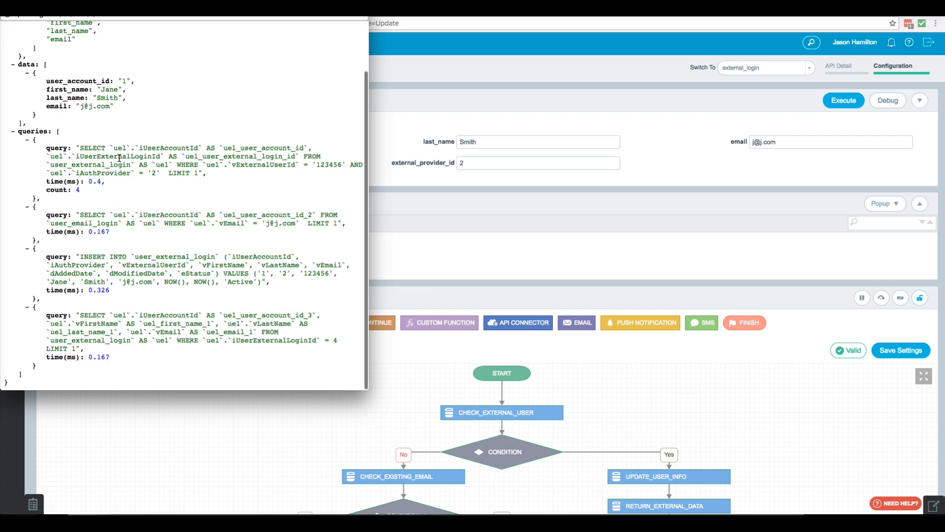
pyautogui.press('super+w')
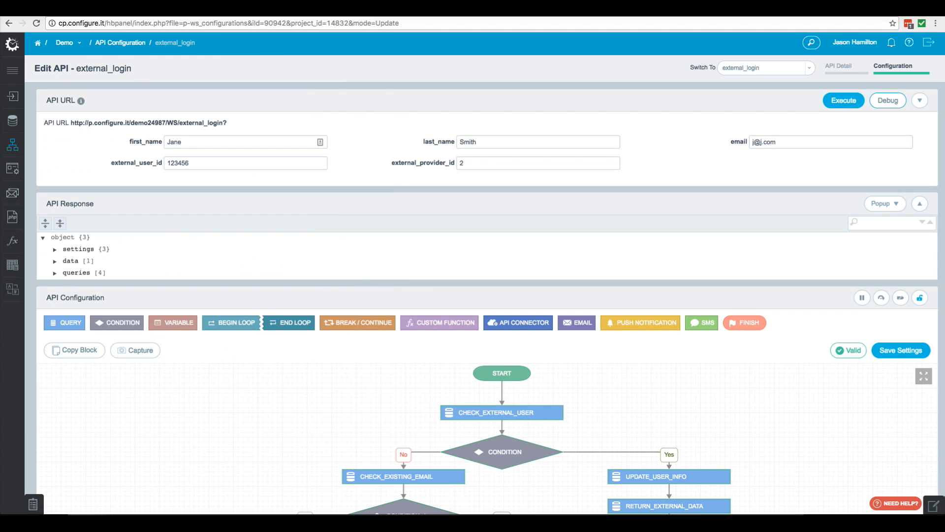
pyautogui.click(246, 10)
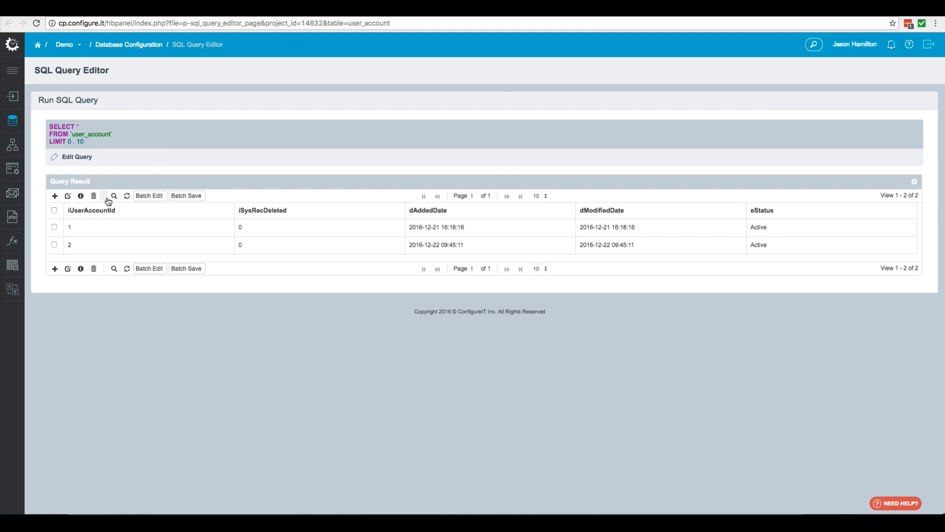
pyautogui.click(126, 196)
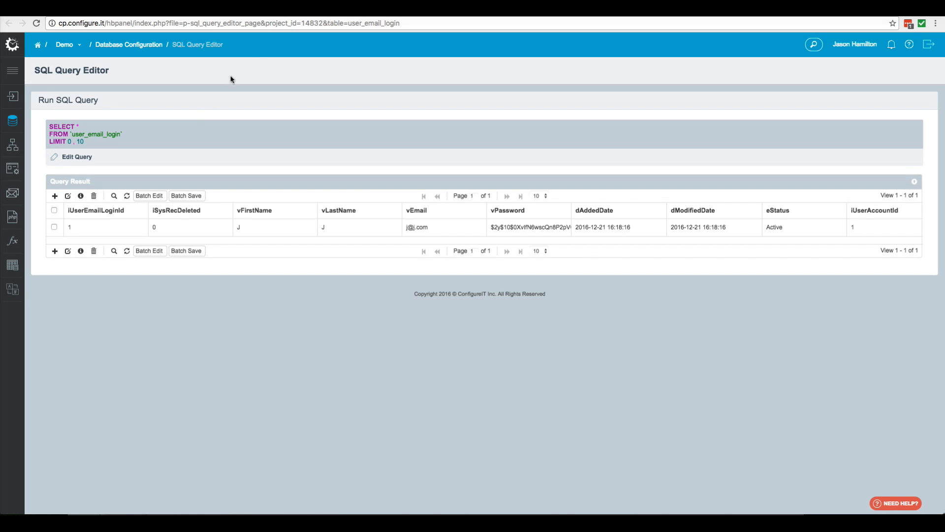
pyautogui.click(126, 195)
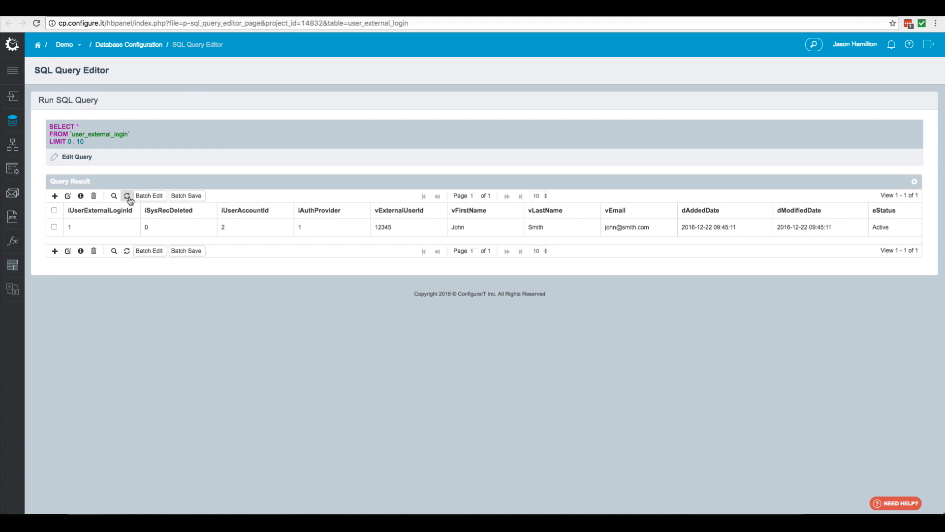
pyautogui.click(128, 196)
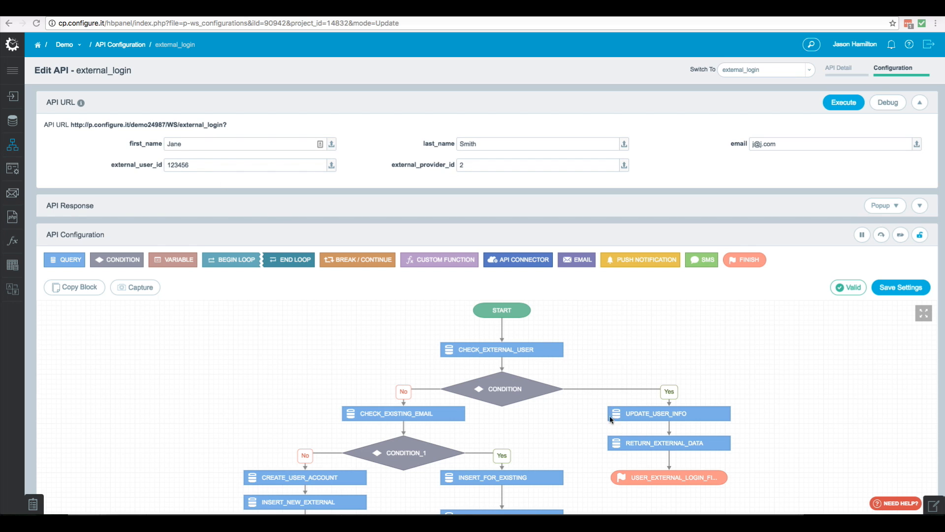
# Change the test last name, rerun the debug and refresh the user_external_login table results.
pyautogui.doubleClick(482, 144)
pyautogui.write('Doe')
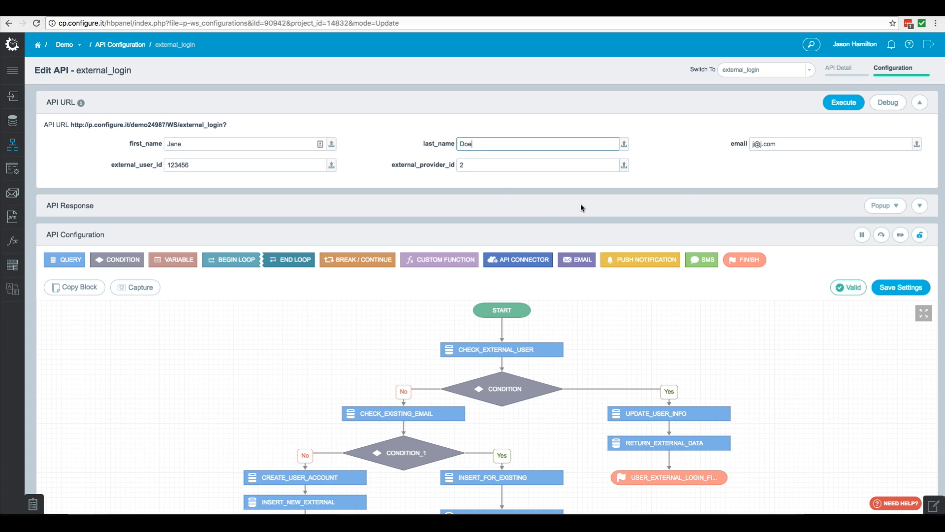
pyautogui.click(889, 103)
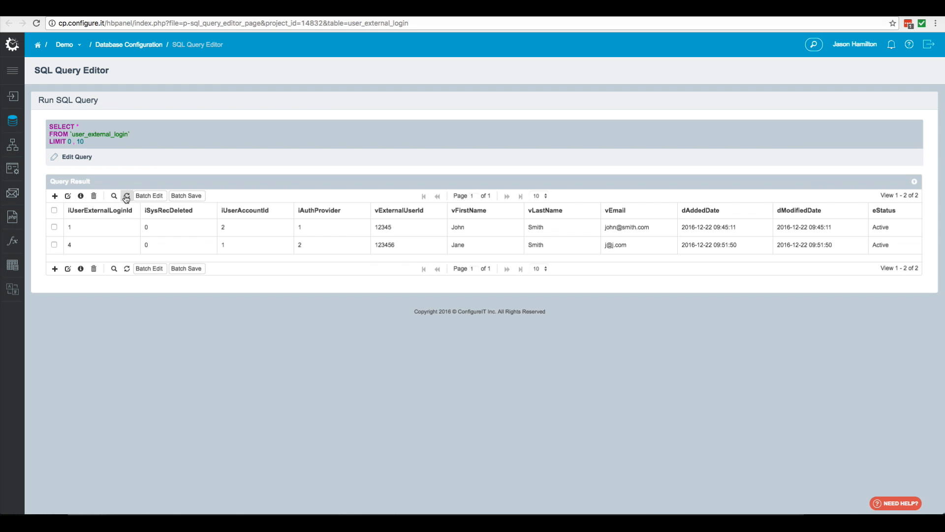
pyautogui.click(127, 196)
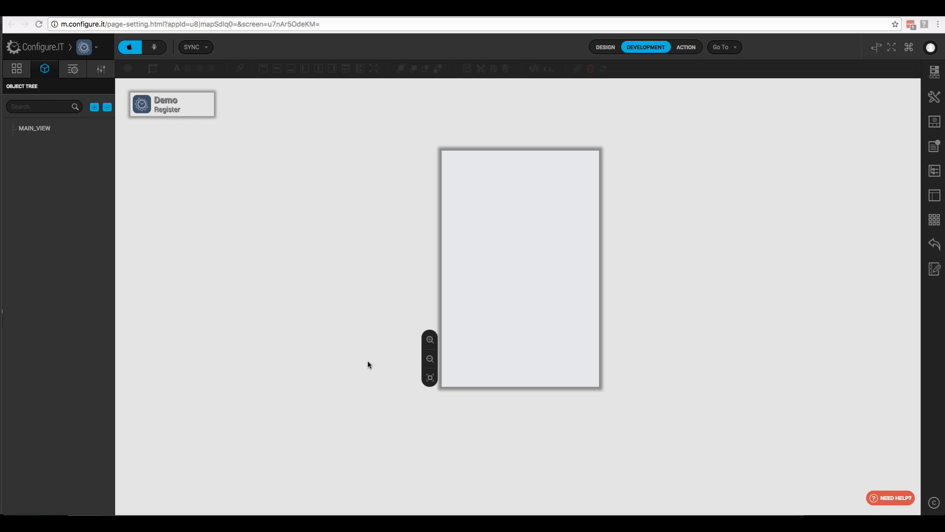
# Add a button at the top of the screen at x 10, y 50, width 300.
pyautogui.click(73, 69)
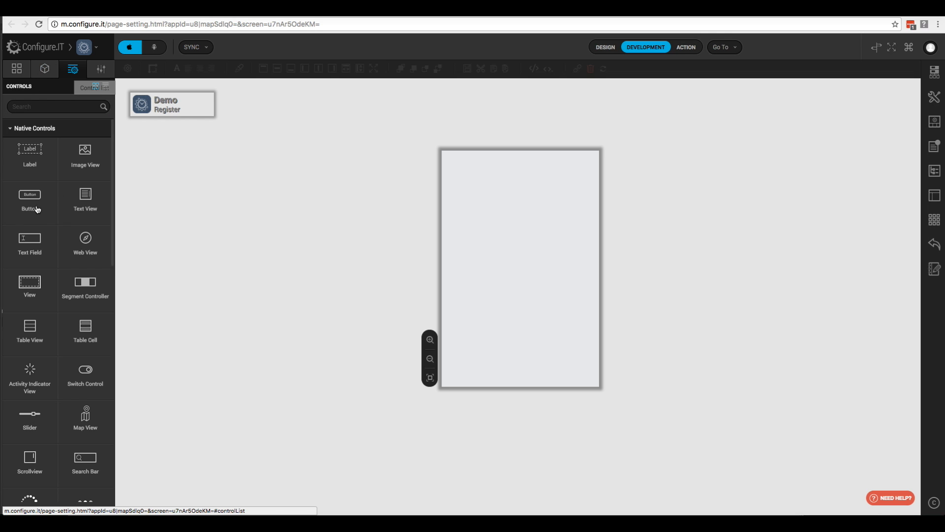
pyautogui.moveTo(221, 235); pyautogui.dragTo(527, 185)
pyautogui.doubleClick(701, 228)
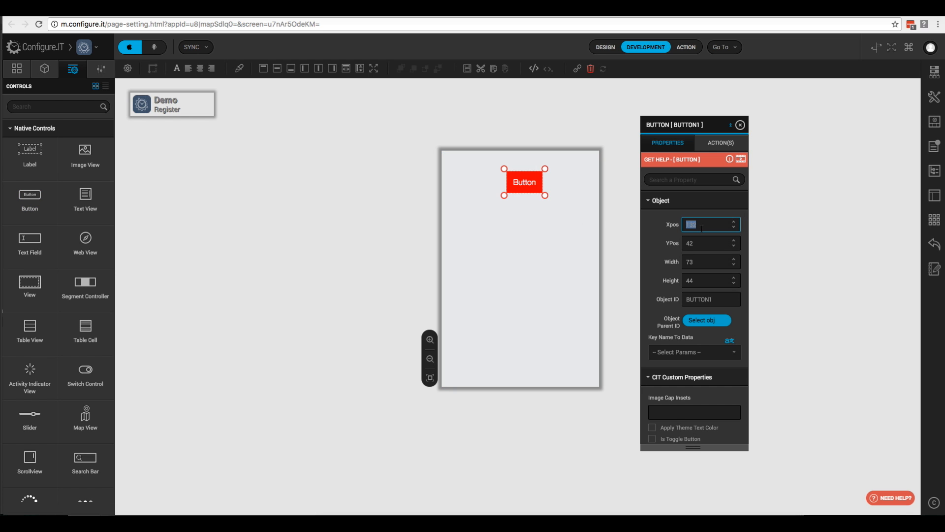
pyautogui.write('10')
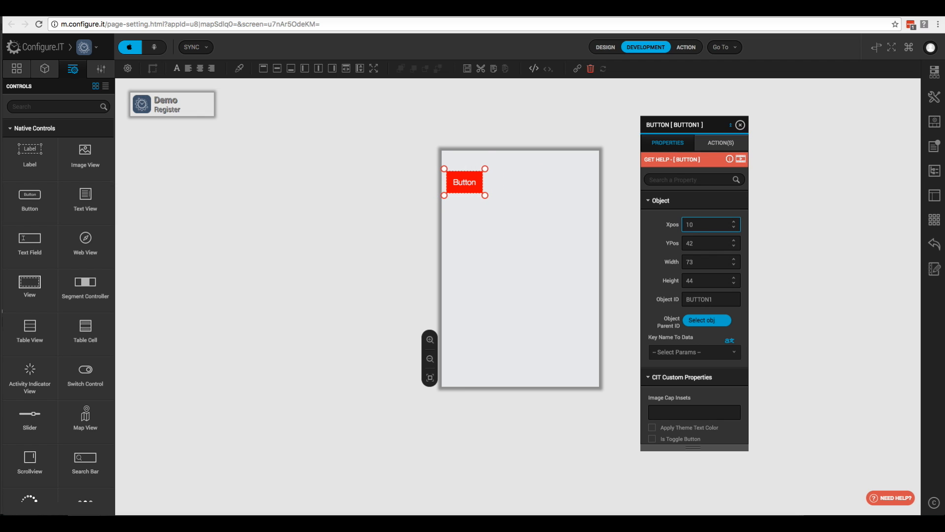
pyautogui.press('Tab')
pyautogui.write('50')
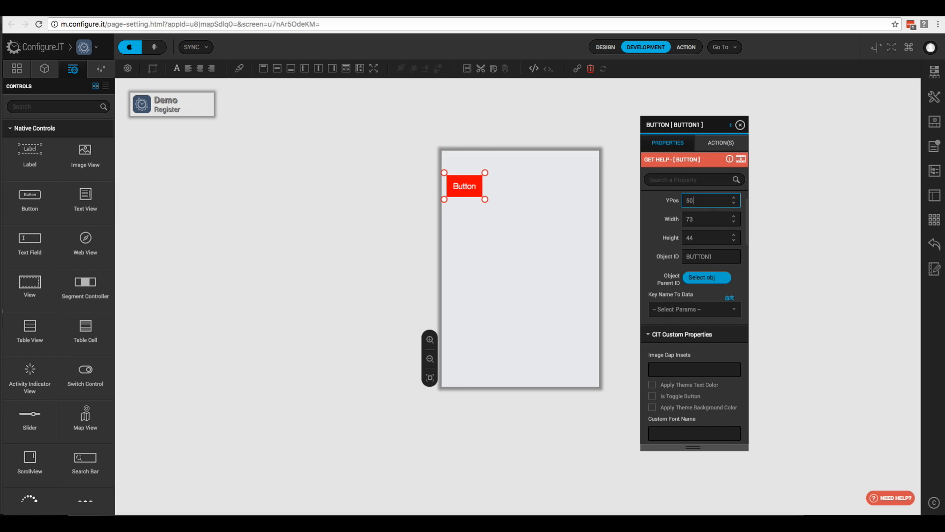
pyautogui.press('Tab')
pyautogui.write('300')
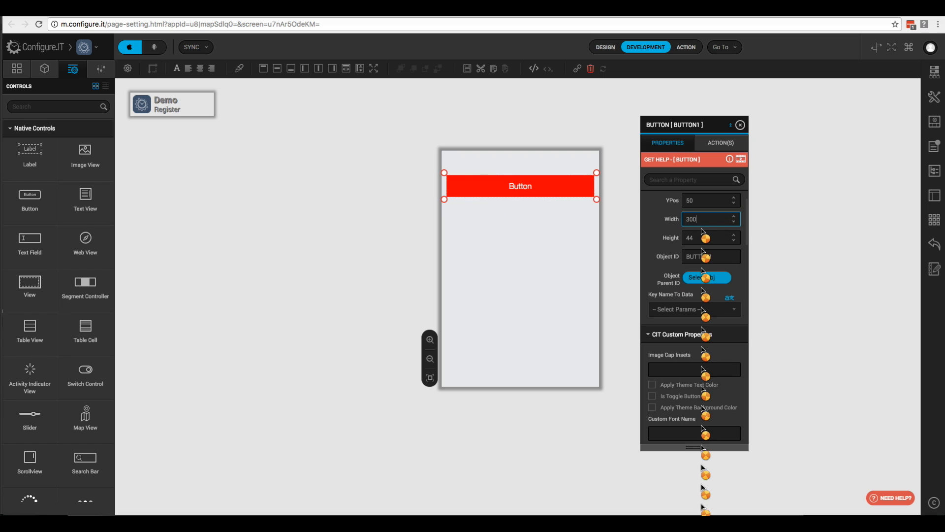
# Name the button btnFacebook and clear its default Normal title.
pyautogui.scroll(-1, 703, 232)
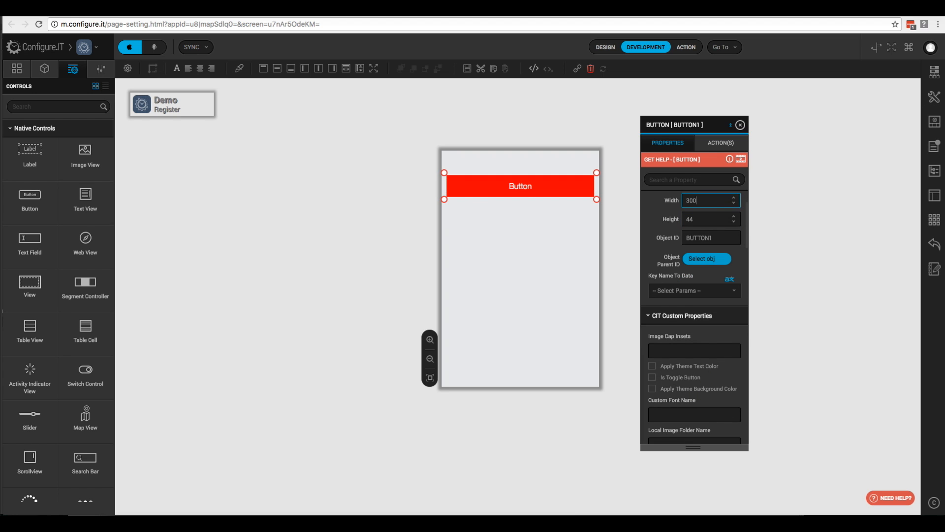
pyautogui.press('Tab')
pyautogui.press('Tab')
pyautogui.write('btnFaceb')
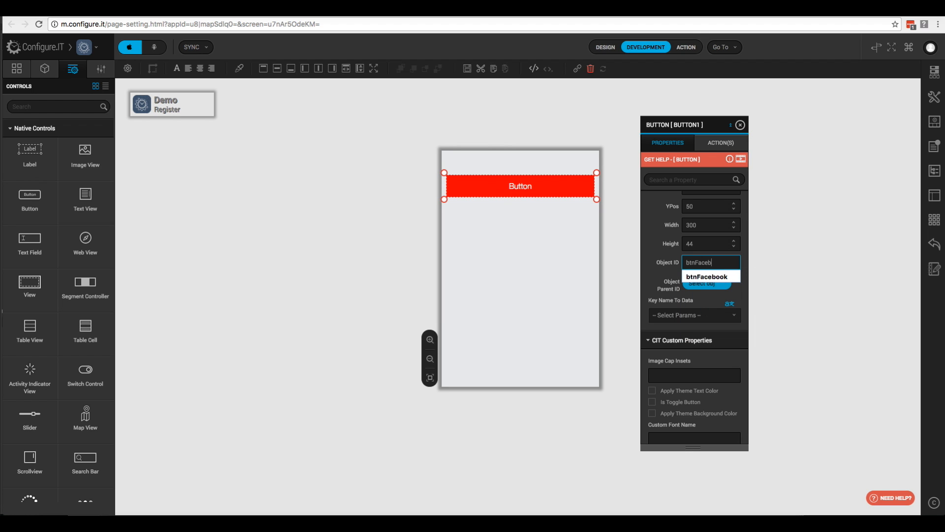
pyautogui.write('ook')
pyautogui.scroll(-10, 692, 352)
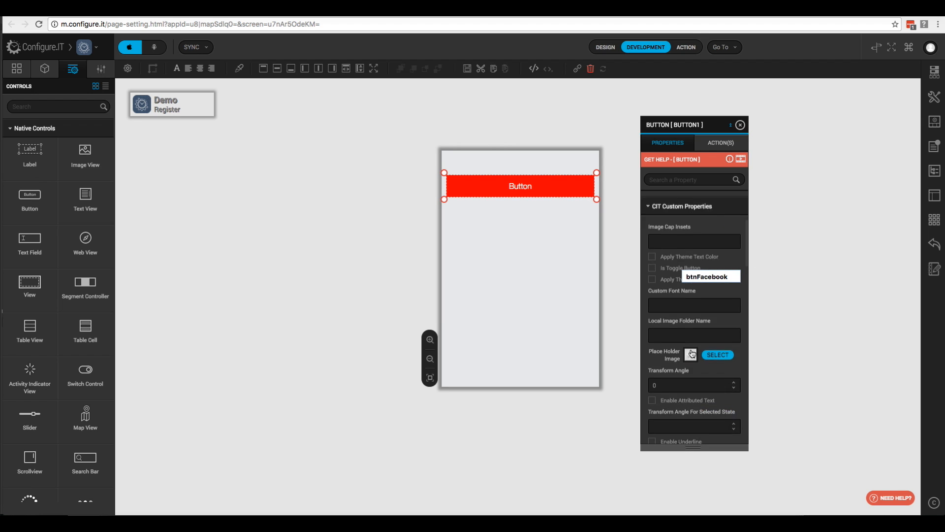
pyautogui.scroll(-3, 692, 352)
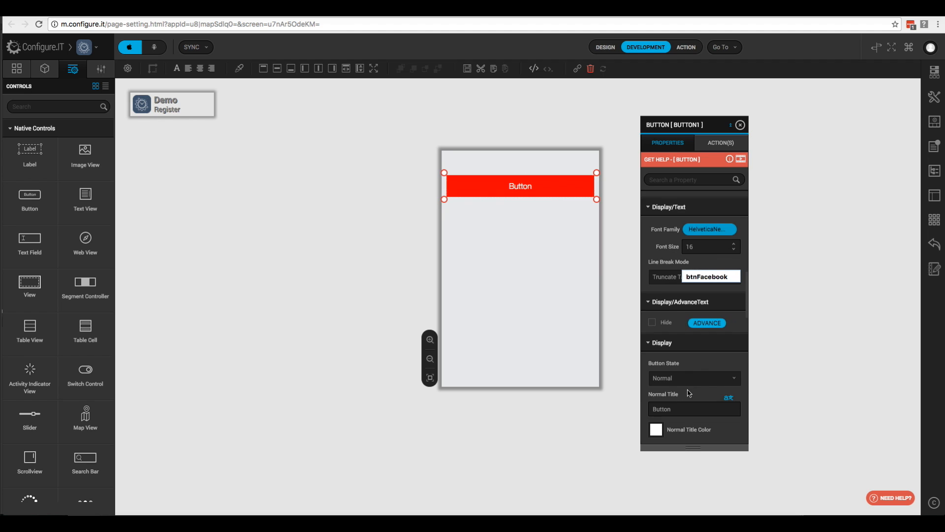
pyautogui.click(677, 409)
pyautogui.hotkey('ctrl', 'a')
pyautogui.press('BackSpace')
# Use Facebook_SignIn.png as the Normal and Highlighted background image.
pyautogui.scroll(-2, 679, 388)
pyautogui.scroll(-1, 680, 388)
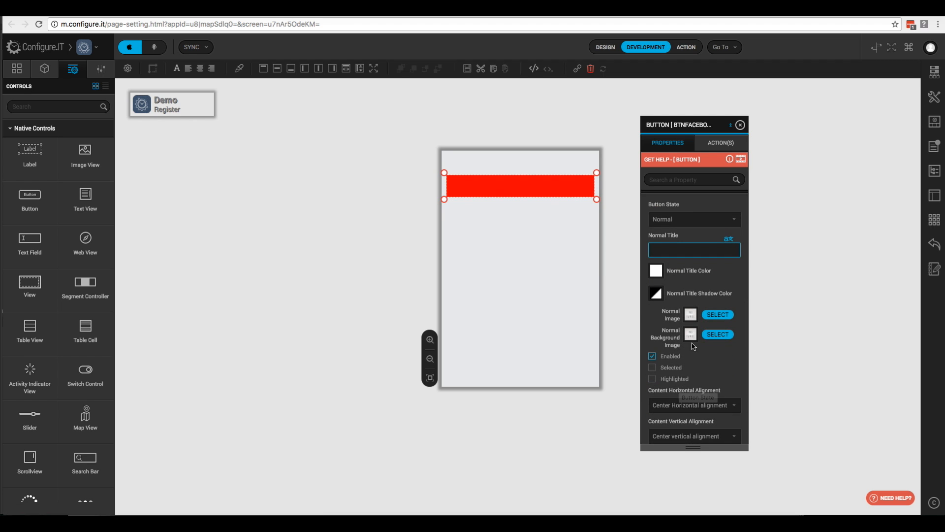
pyautogui.click(717, 338)
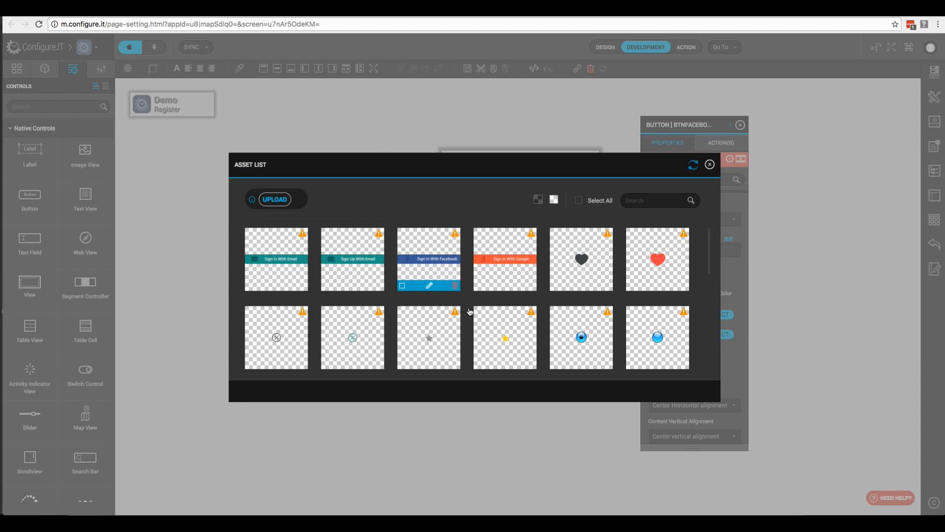
pyautogui.click(432, 276)
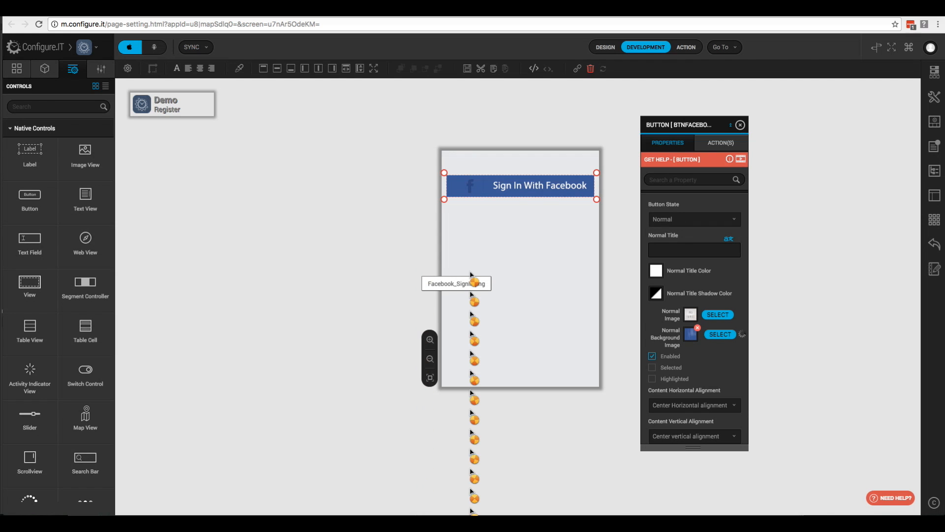
pyautogui.click(696, 222)
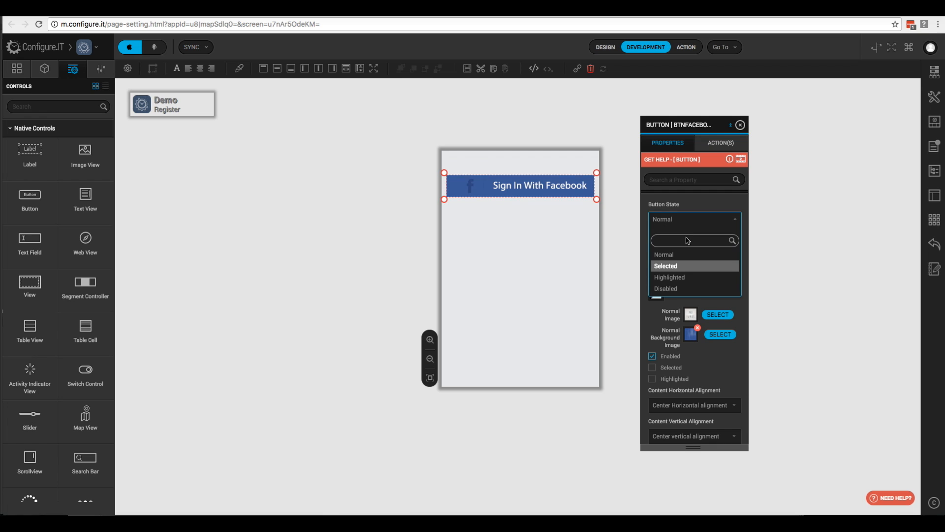
pyautogui.click(670, 279)
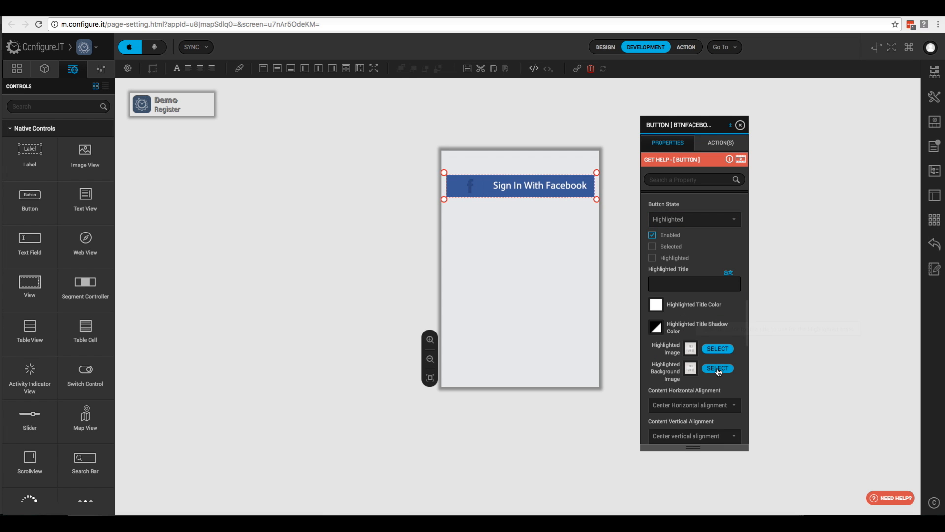
pyautogui.click(718, 369)
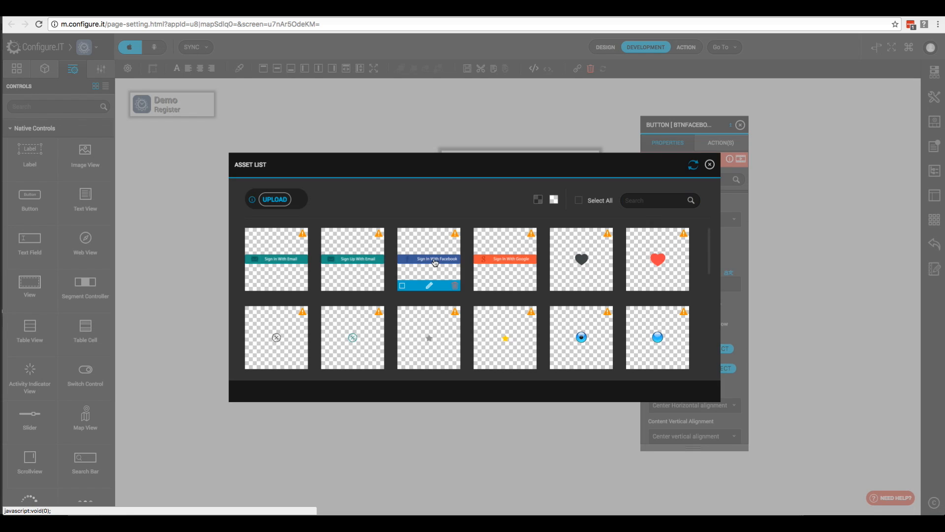
pyautogui.click(435, 263)
pyautogui.write('h')
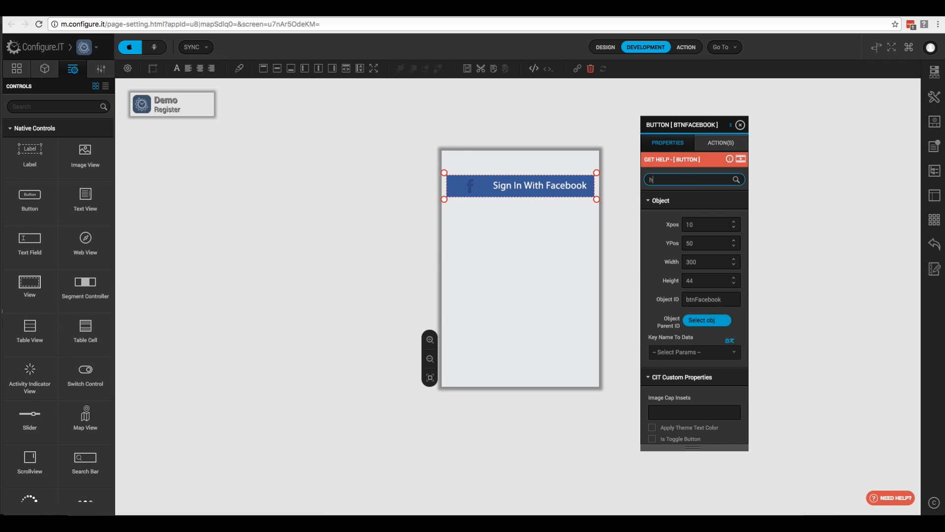
pyautogui.write('ide')
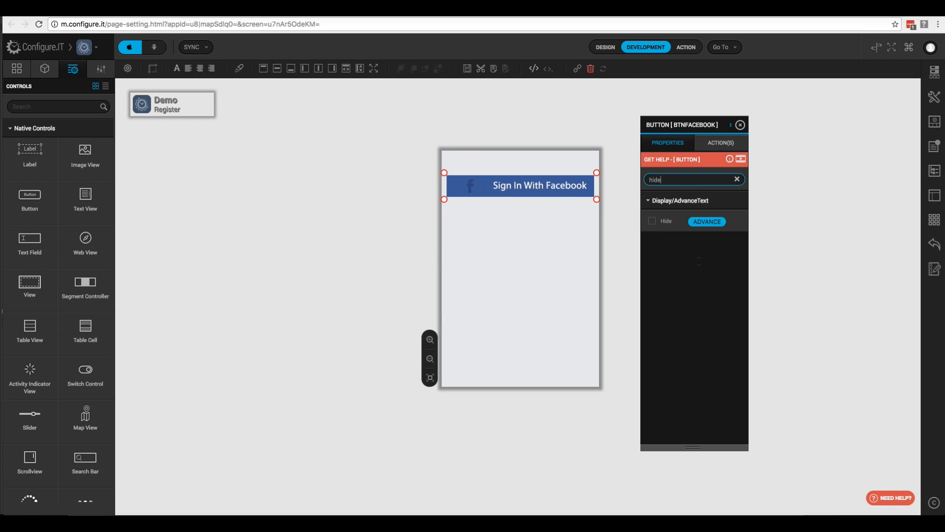
# Set left and right resizing struts so the button stretches horizontally, and save.
pyautogui.click(708, 224)
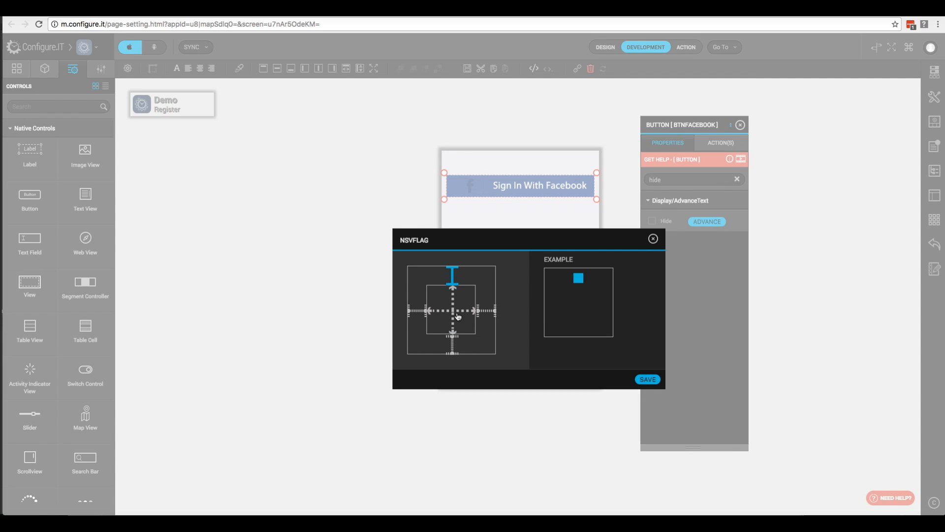
pyautogui.click(455, 315)
pyautogui.click(456, 315)
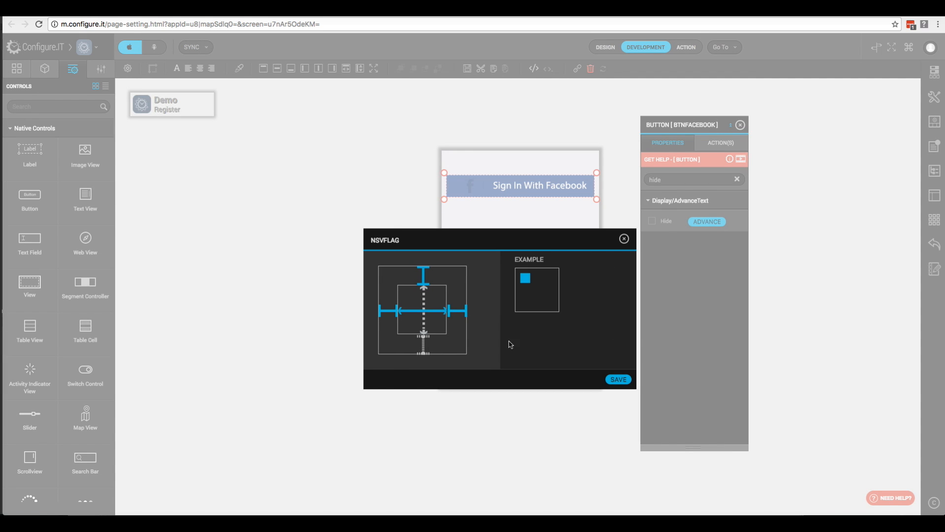
pyautogui.click(619, 380)
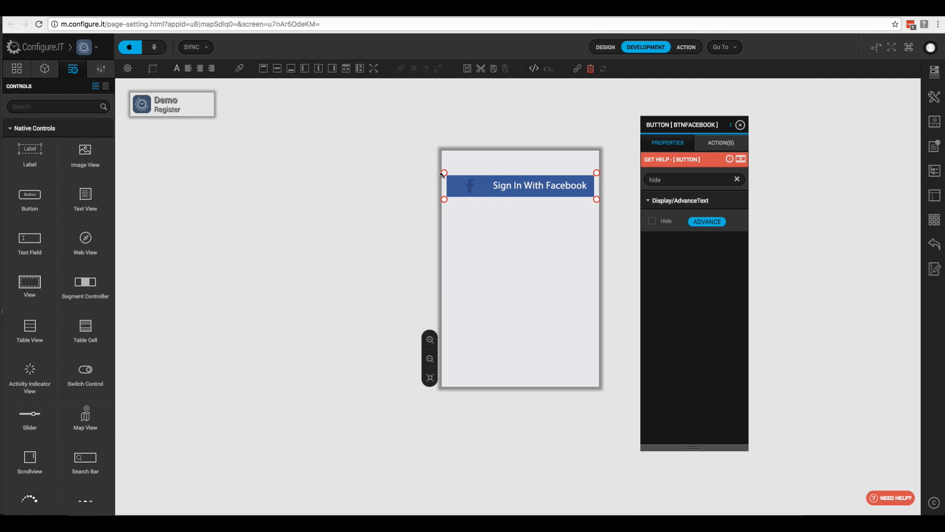
# Clone the Facebook button and place the copy at x 10, y 110.
pyautogui.rightClick(444, 173)
pyautogui.click(473, 204)
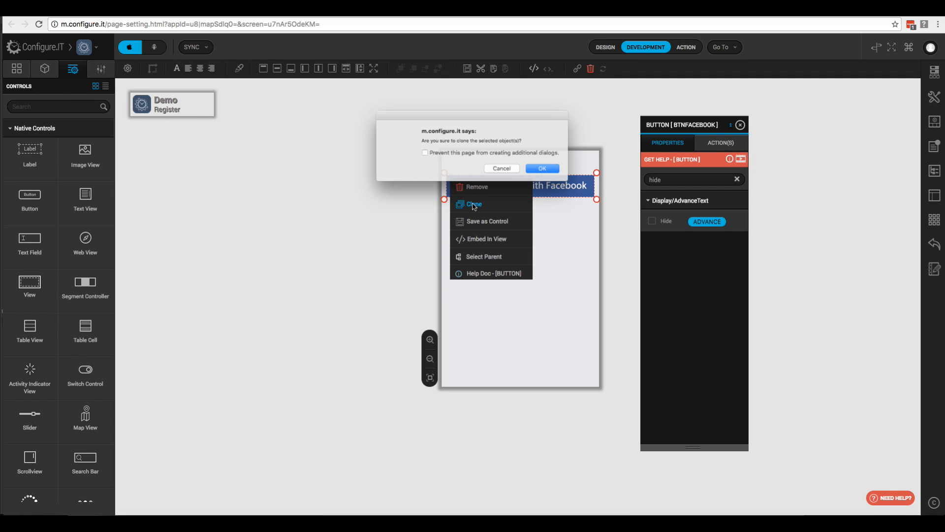
pyautogui.click(553, 172)
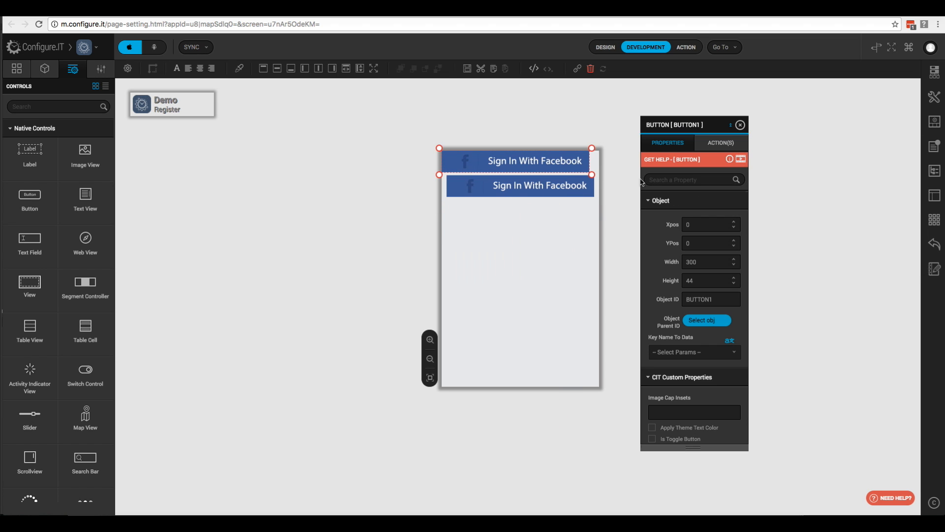
pyautogui.doubleClick(700, 226)
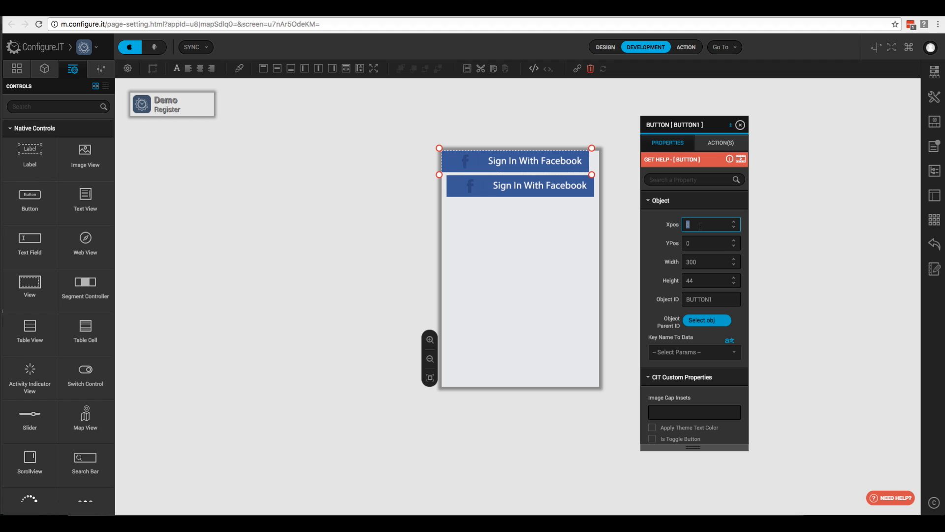
pyautogui.write('10')
pyautogui.press('Tab')
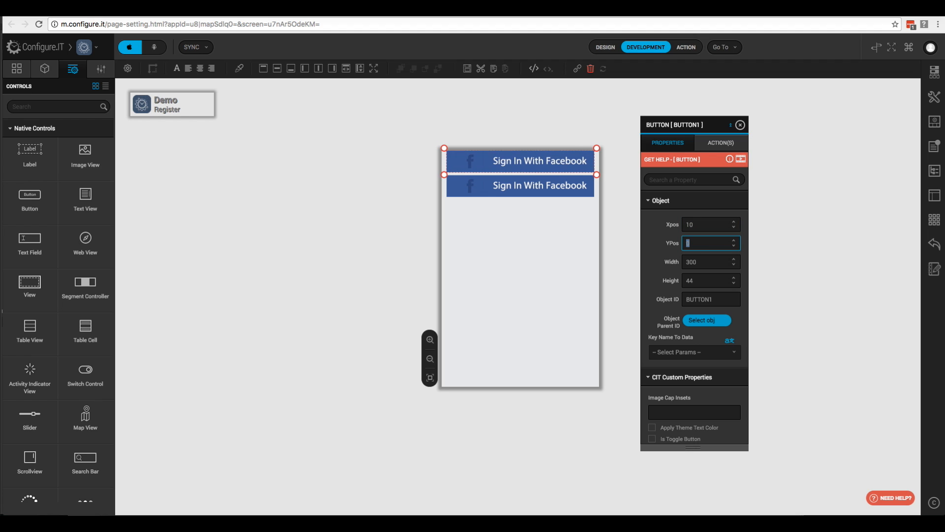
pyautogui.write('110')
# Rename the copy's object ID to btnGoogle.
pyautogui.scroll(-1, 694, 296)
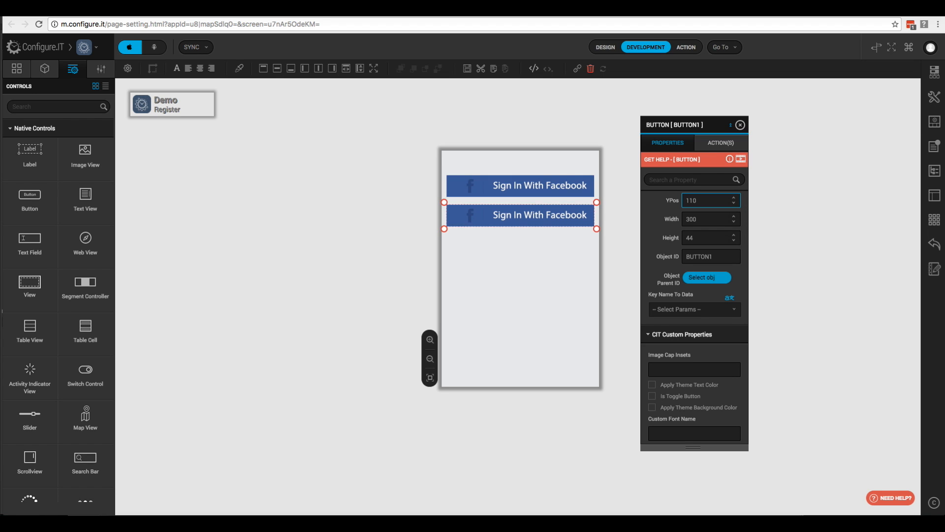
pyautogui.press('Tab')
pyautogui.press('Tab')
pyautogui.press('Tab')
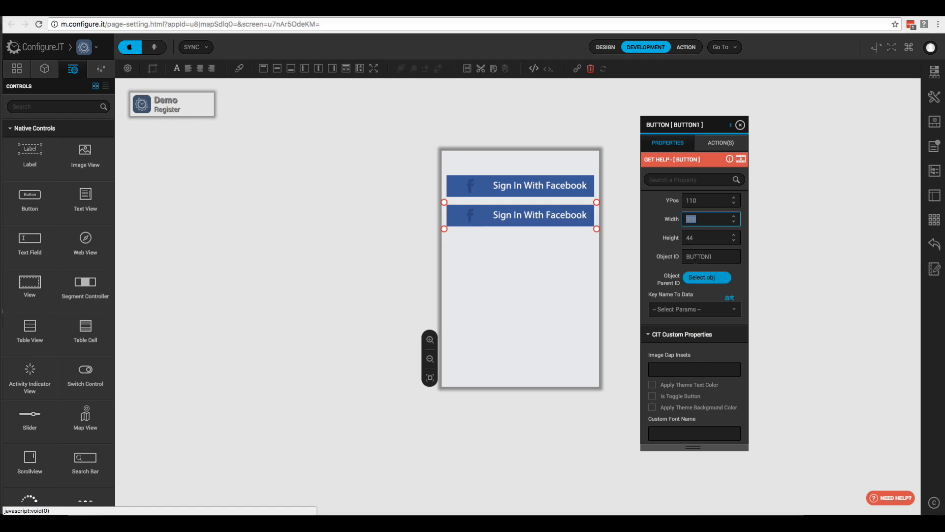
pyautogui.doubleClick(698, 256)
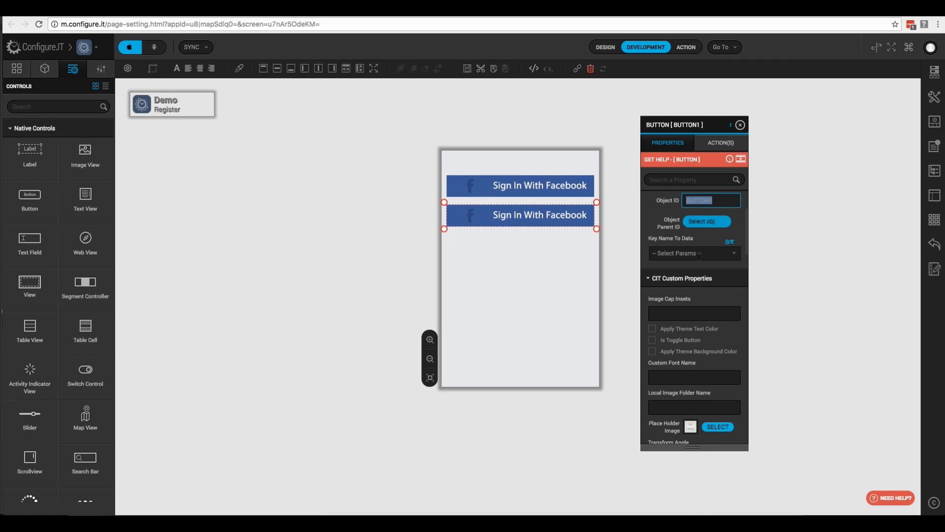
pyautogui.write('btnGoogle')
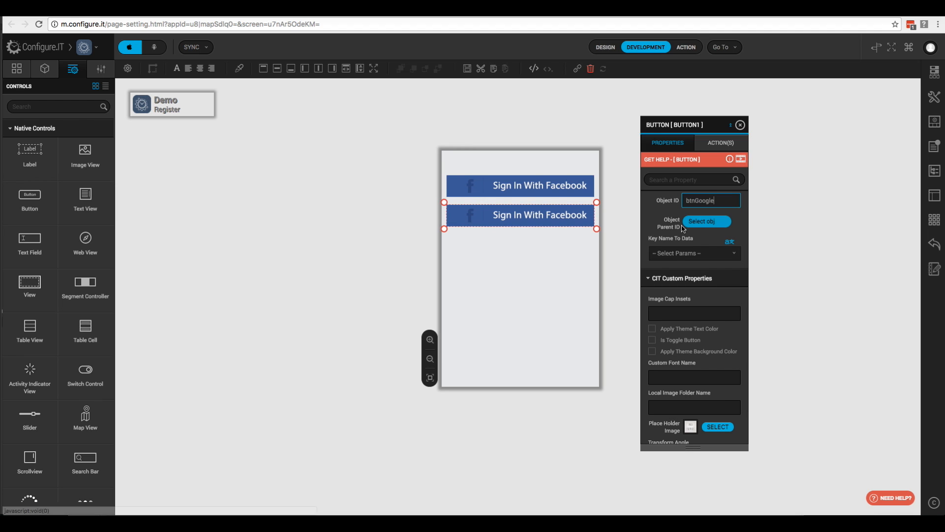
pyautogui.scroll(-8, 689, 325)
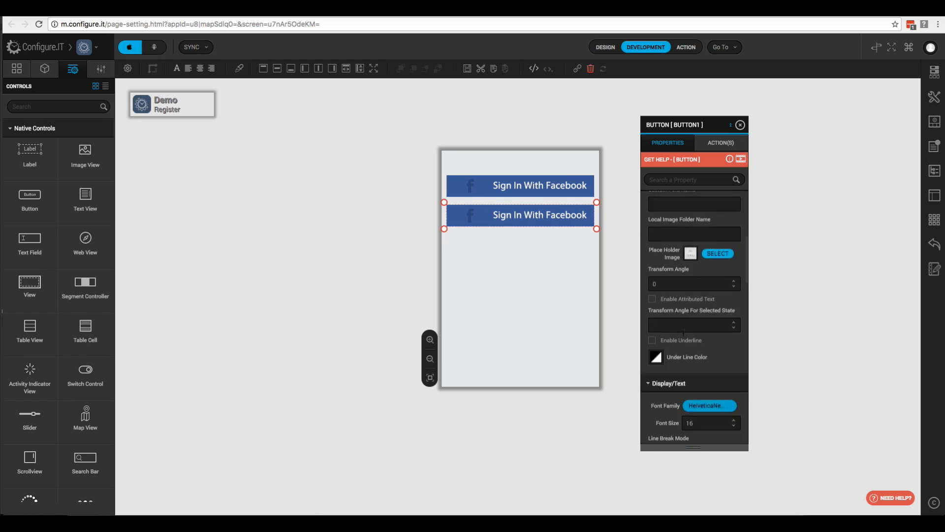
# Set the Sign In With Google image as Normal and Highlighted backgrounds.
pyautogui.click(717, 291)
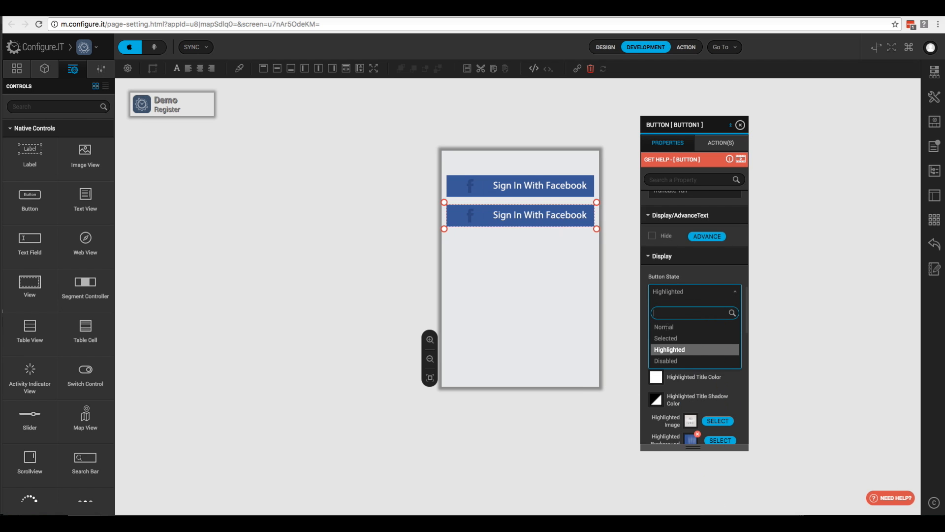
pyautogui.click(668, 326)
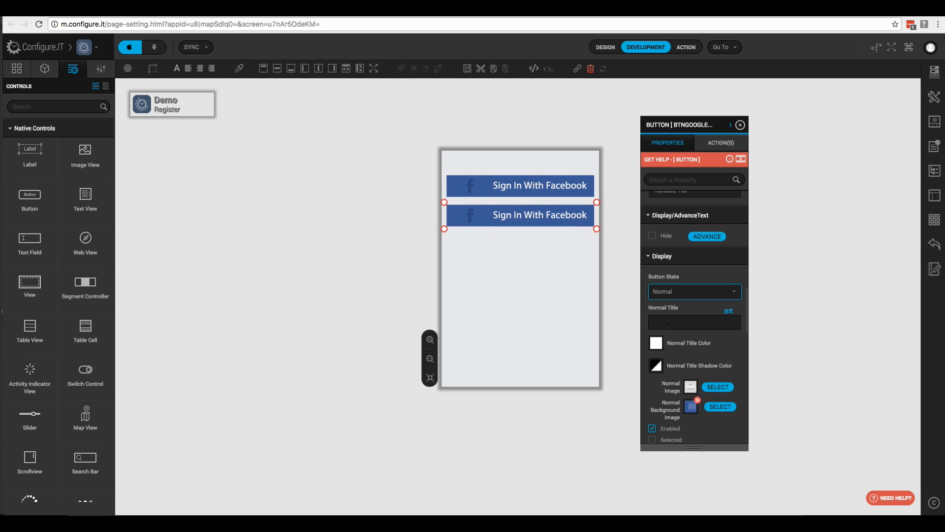
pyautogui.click(716, 408)
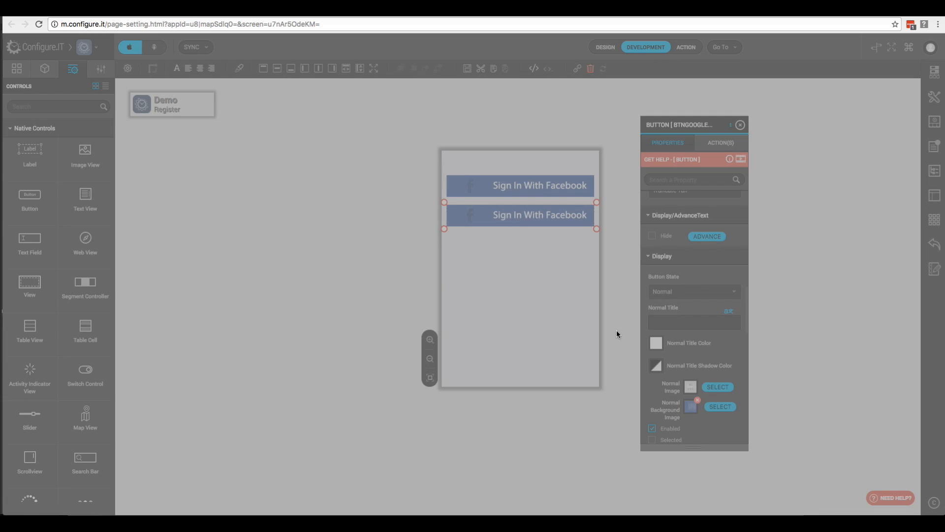
pyautogui.click(512, 263)
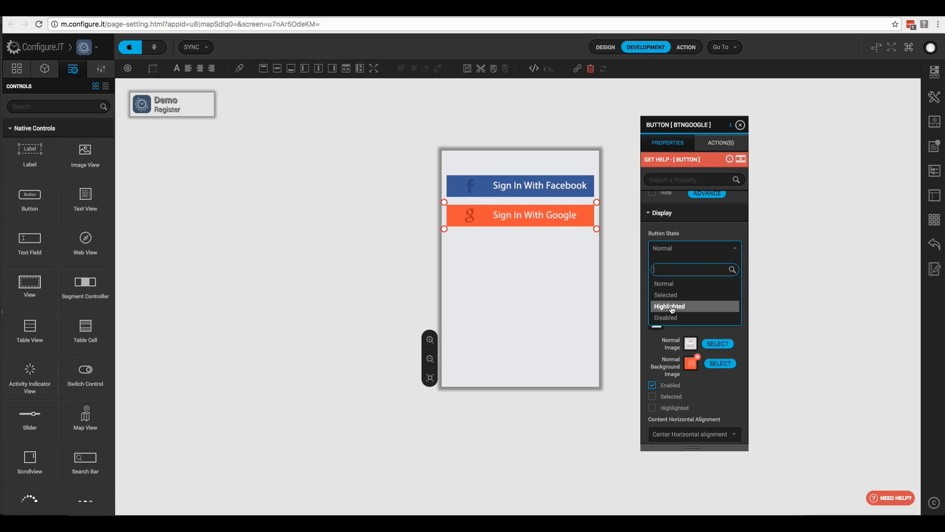
pyautogui.click(671, 306)
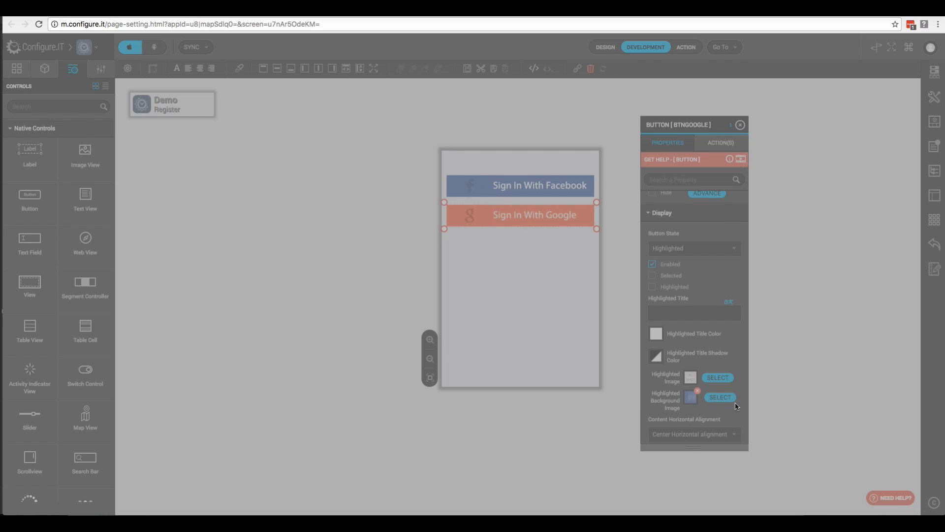
pyautogui.click(508, 257)
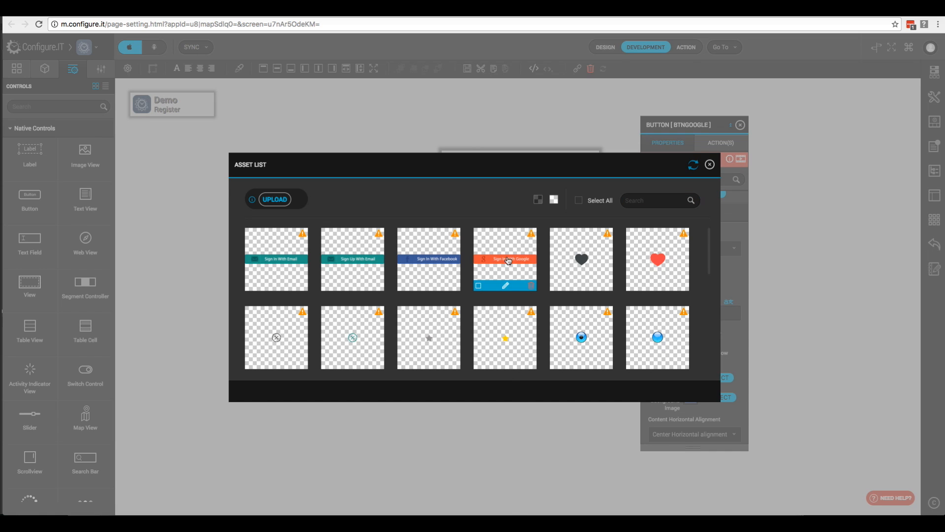
pyautogui.click(499, 261)
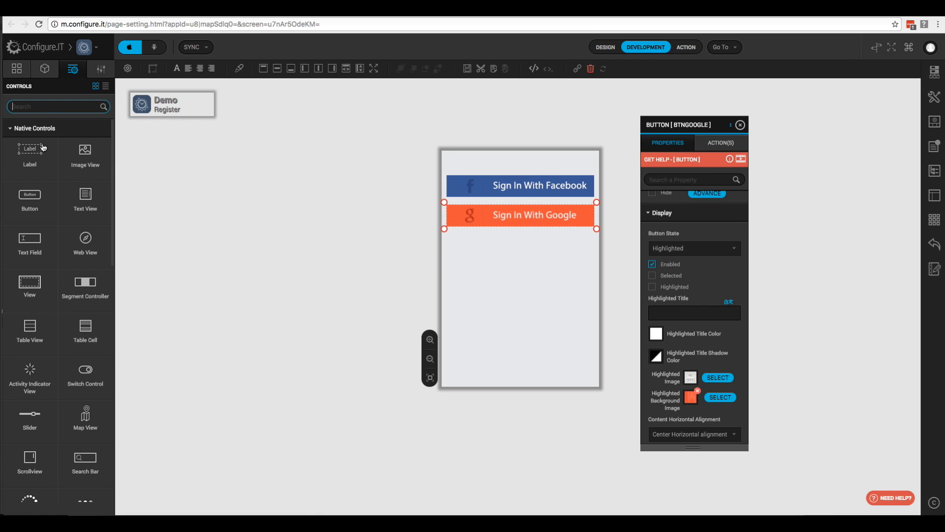
# Add a label reading 'or' at x 140, y 160, width 40.
pyautogui.moveTo(30, 150); pyautogui.dragTo(539, 249)
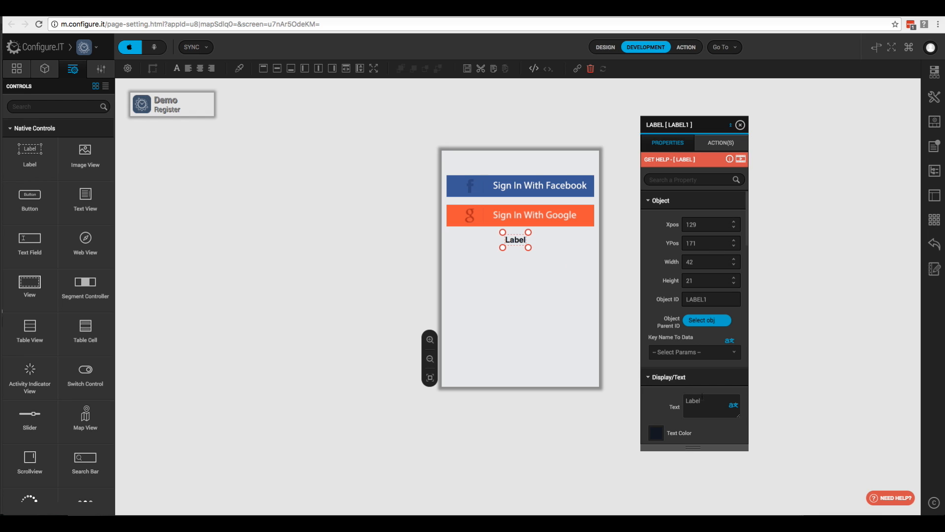
pyautogui.doubleClick(683, 400)
pyautogui.write('or')
pyautogui.doubleClick(697, 225)
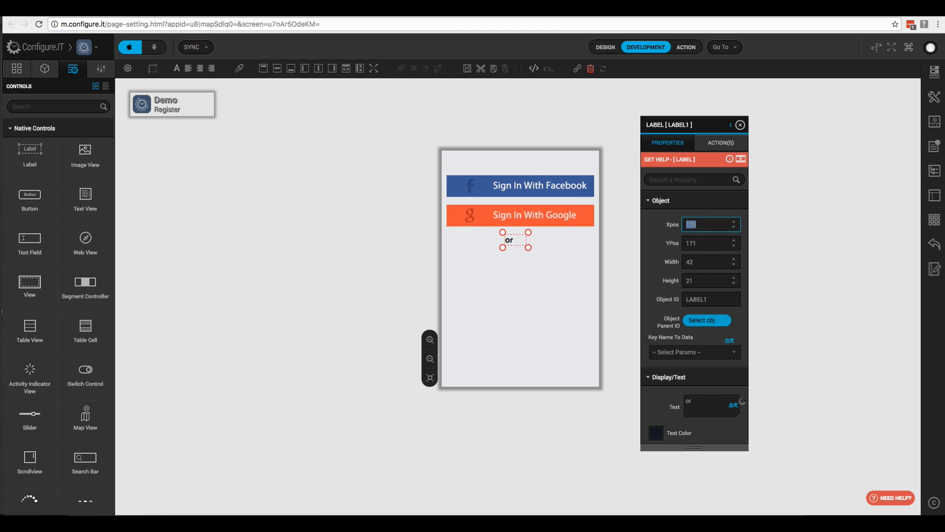
pyautogui.write('140')
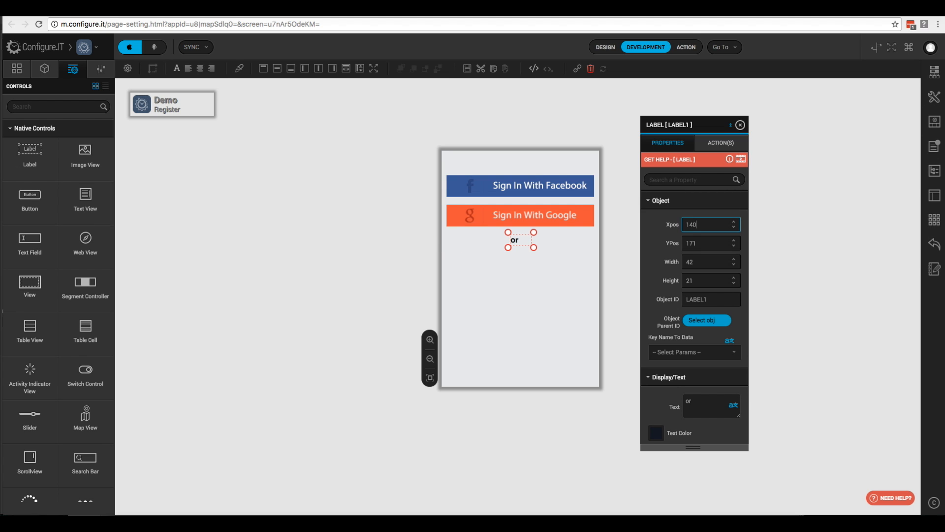
pyautogui.press('Tab')
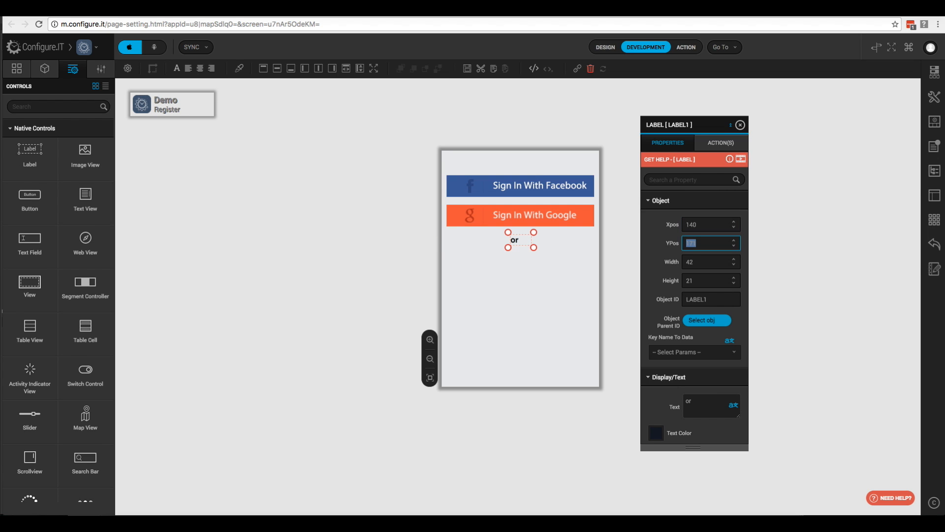
pyautogui.write('160')
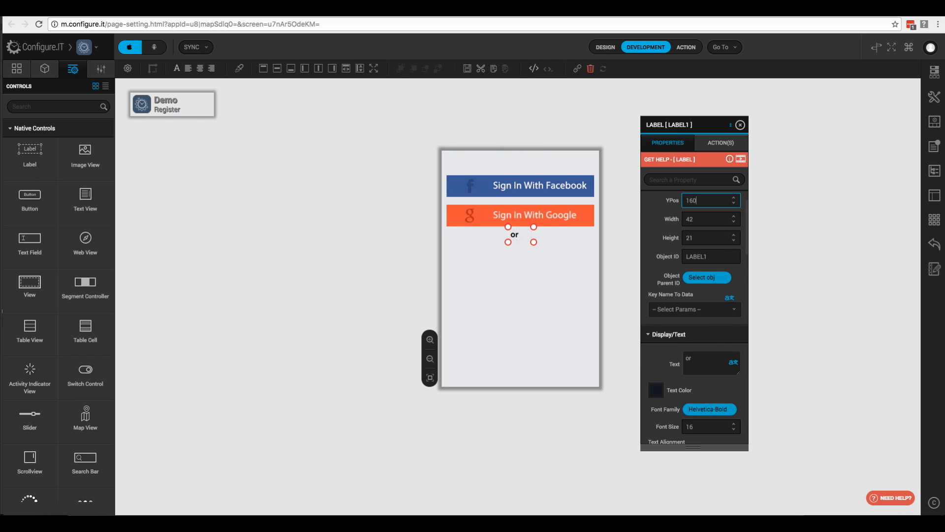
pyautogui.press('Tab')
pyautogui.write('40')
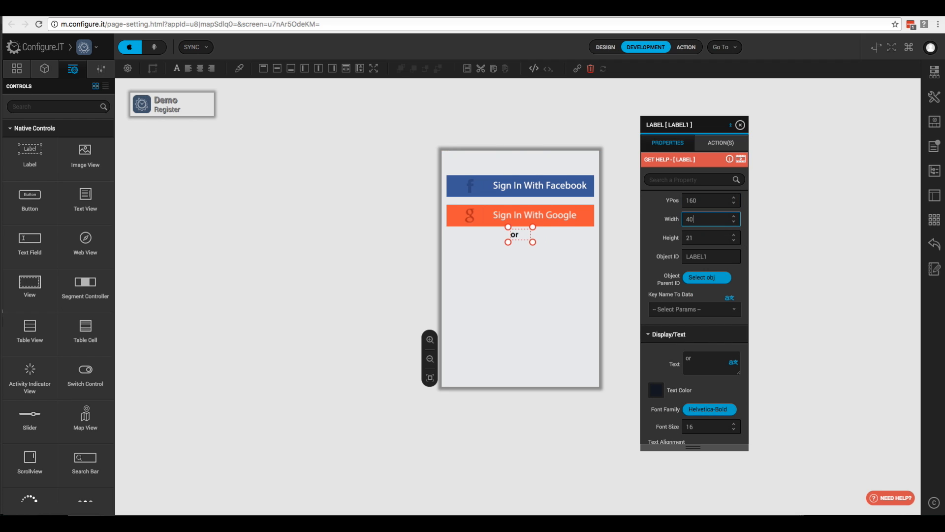
pyautogui.press('Tab')
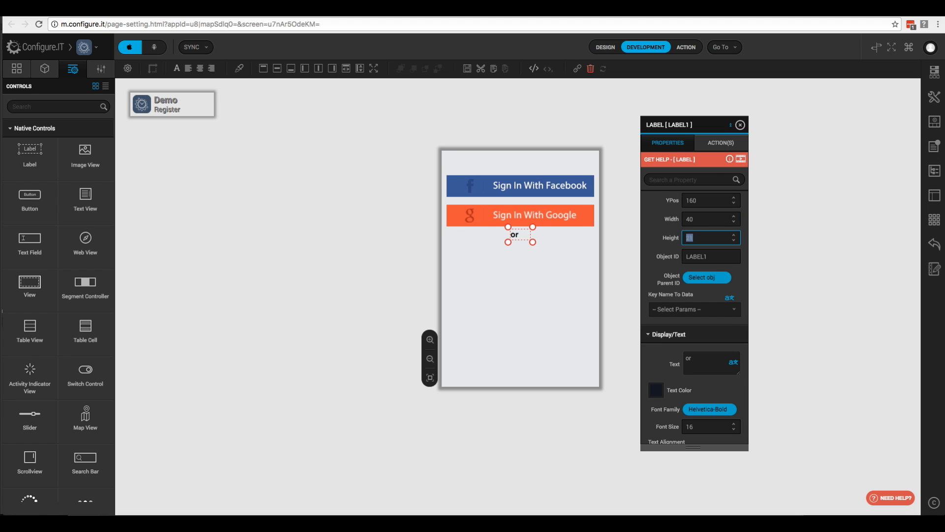
# Name the label lblOr and set it to Helvetica-Light 13, centre-aligned.
pyautogui.scroll(-1, 695, 320)
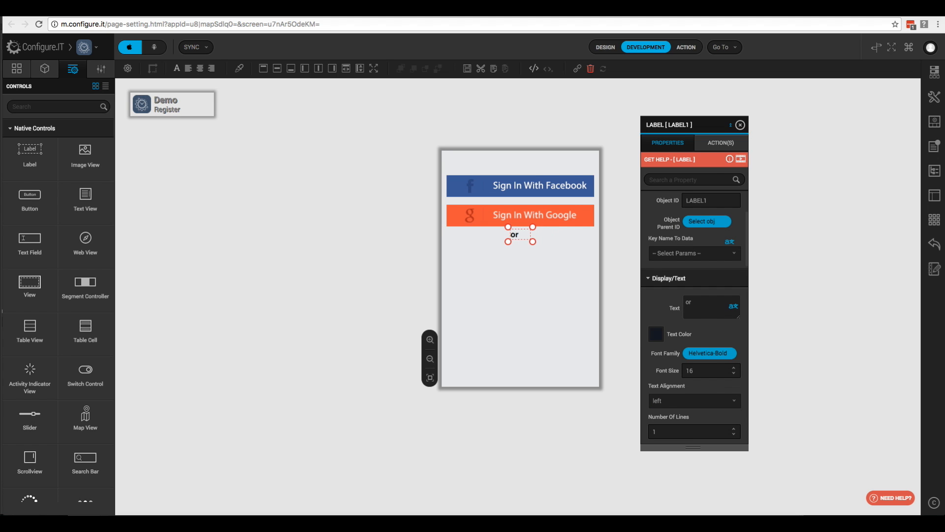
pyautogui.doubleClick(696, 200)
pyautogui.write('lblOr')
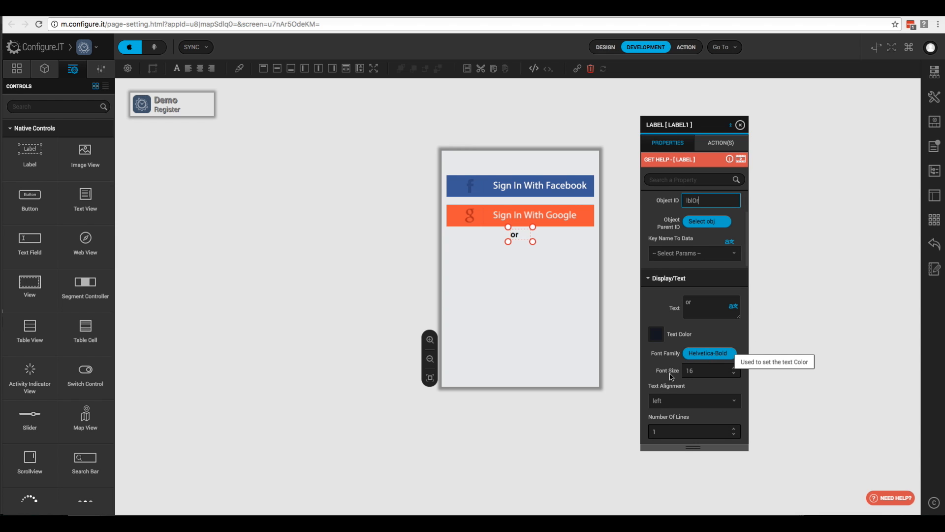
pyautogui.click(703, 356)
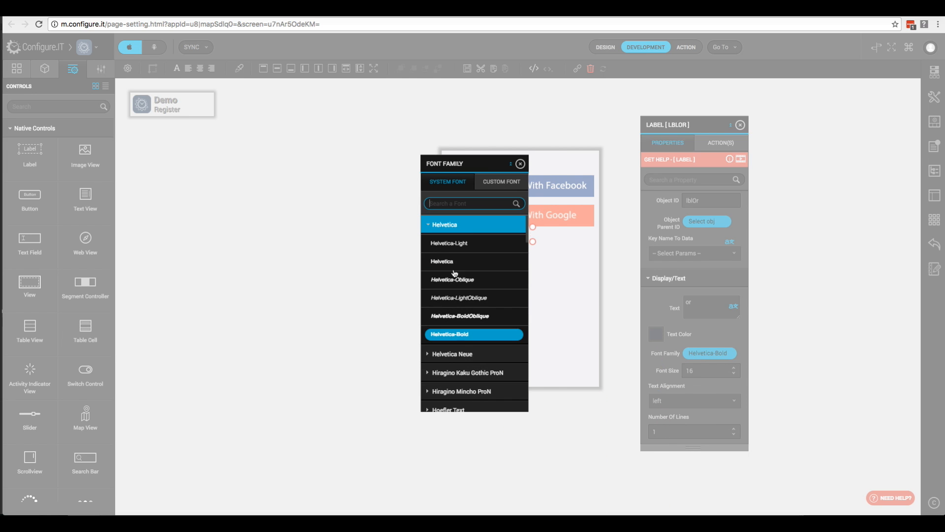
pyautogui.click(460, 244)
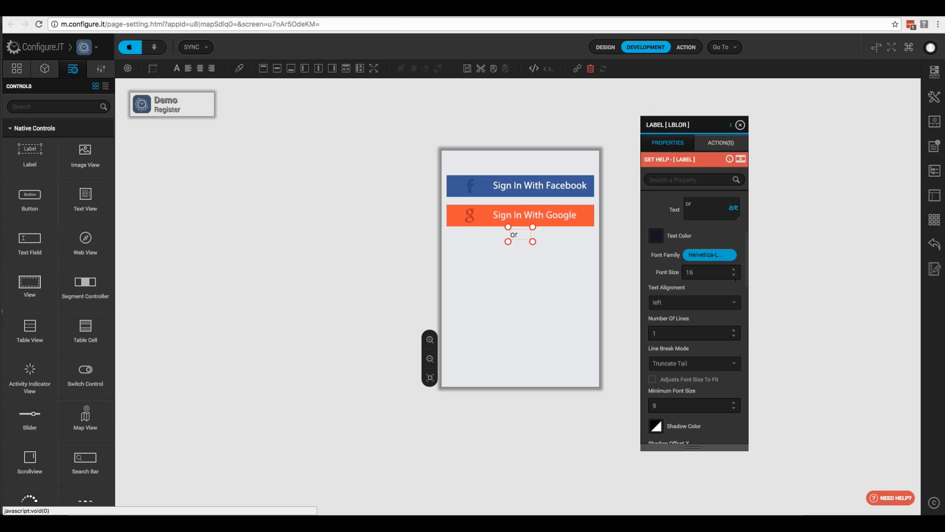
pyautogui.click(734, 275)
pyautogui.doubleClick(734, 275)
pyautogui.click(737, 305)
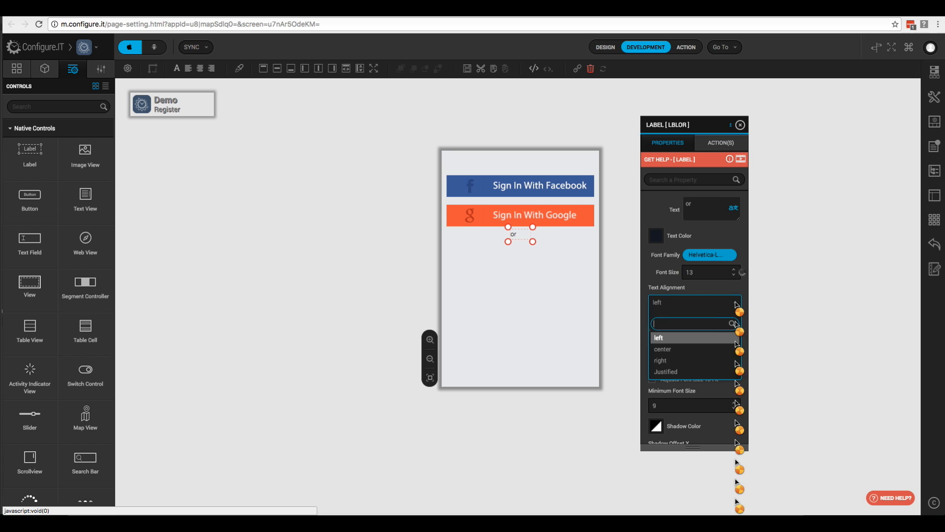
pyautogui.click(666, 354)
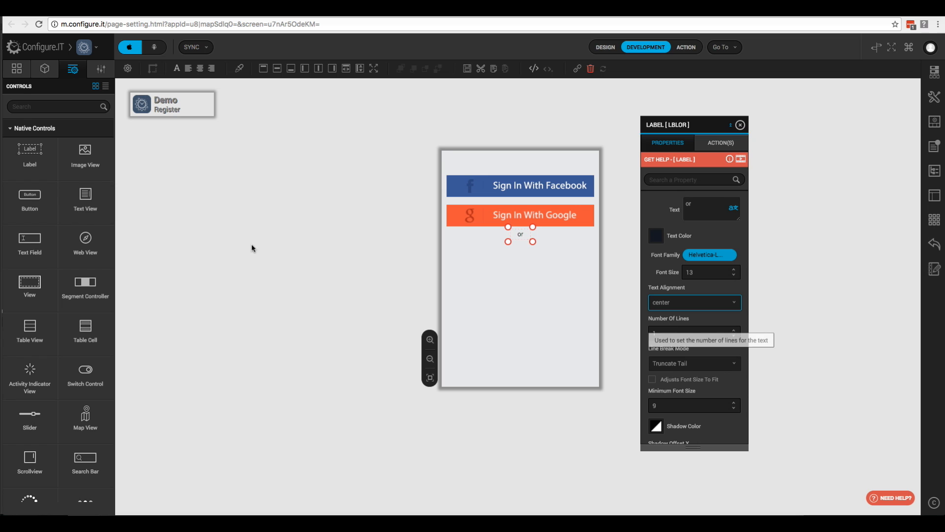
# Add a text field txtFirstName at x 10, y 190, 300 wide, 50 high.
pyautogui.moveTo(34, 246); pyautogui.dragTo(487, 257)
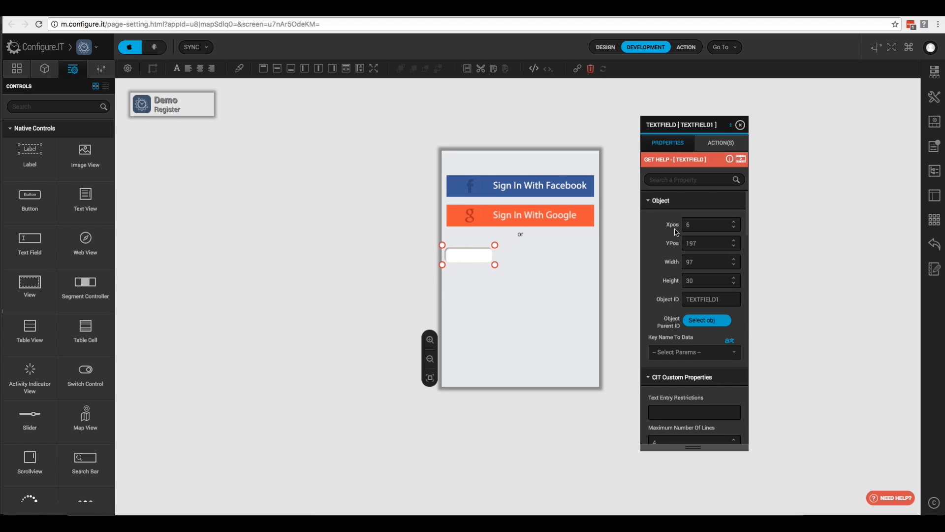
pyautogui.click(699, 225)
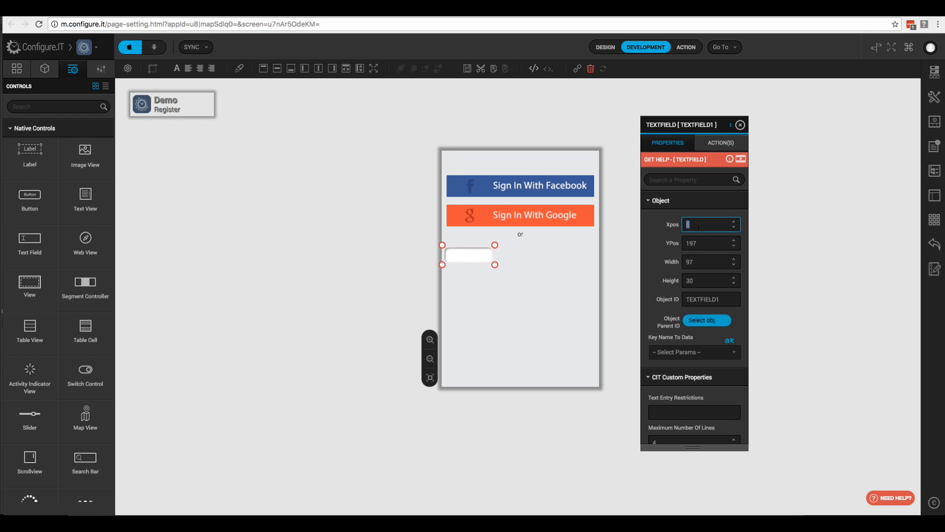
pyautogui.write('10')
pyautogui.press('Tab')
pyautogui.write('190')
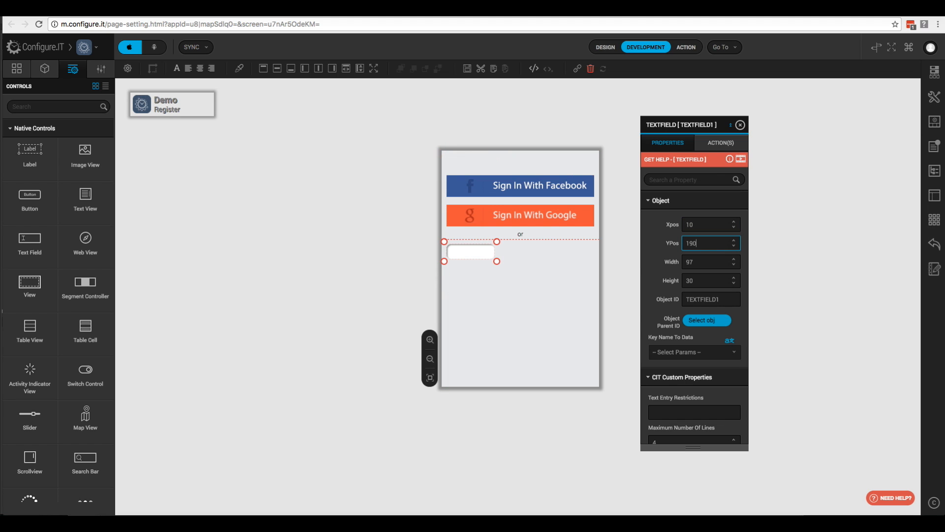
pyautogui.press('Tab')
pyautogui.write('300')
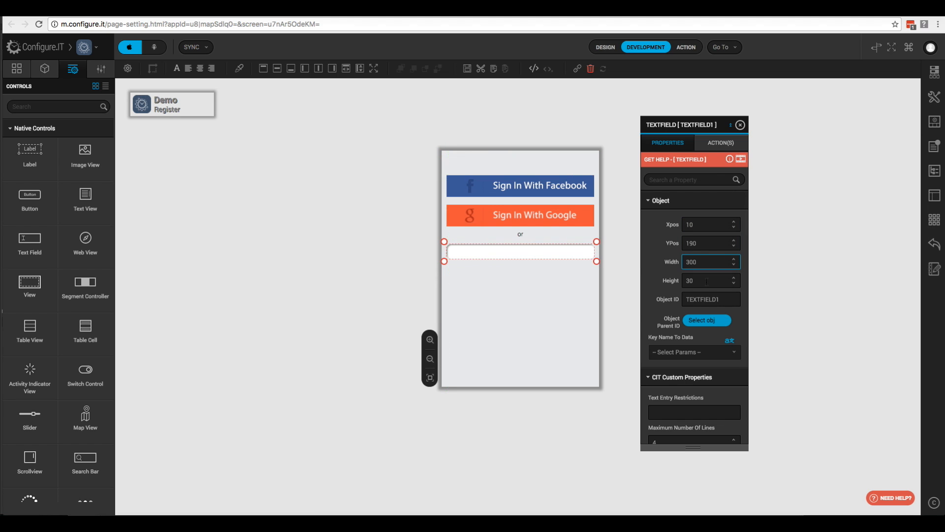
pyautogui.press('Tab')
pyautogui.write('50')
pyautogui.press('Tab')
pyautogui.write('t')
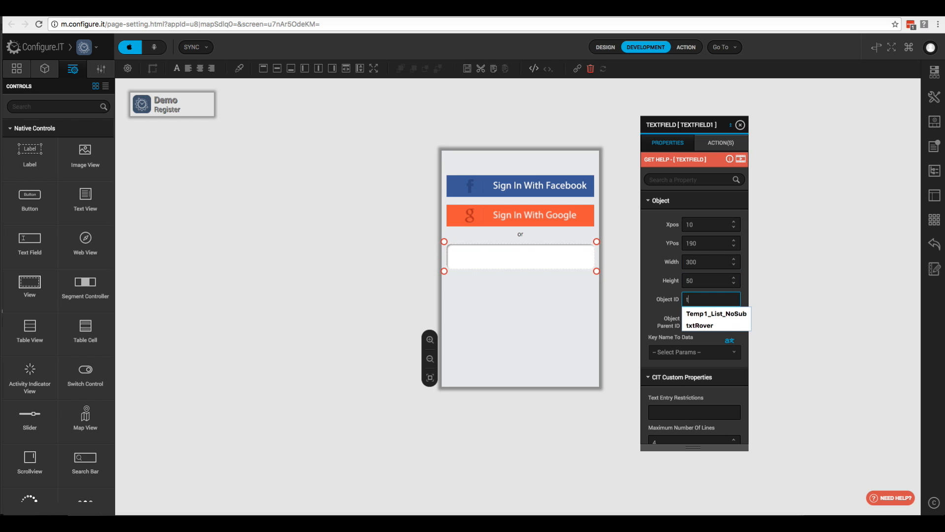
pyautogui.write('xtFir')
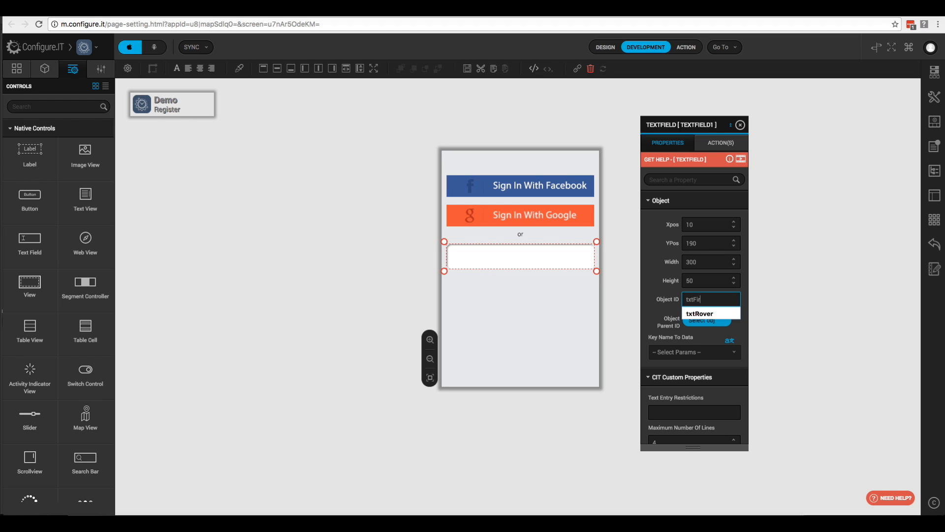
pyautogui.write('stName')
# Set the field font to Helvetica-Light 15 and its placeholder to 'First Name'.
pyautogui.scroll(-3, 710, 303)
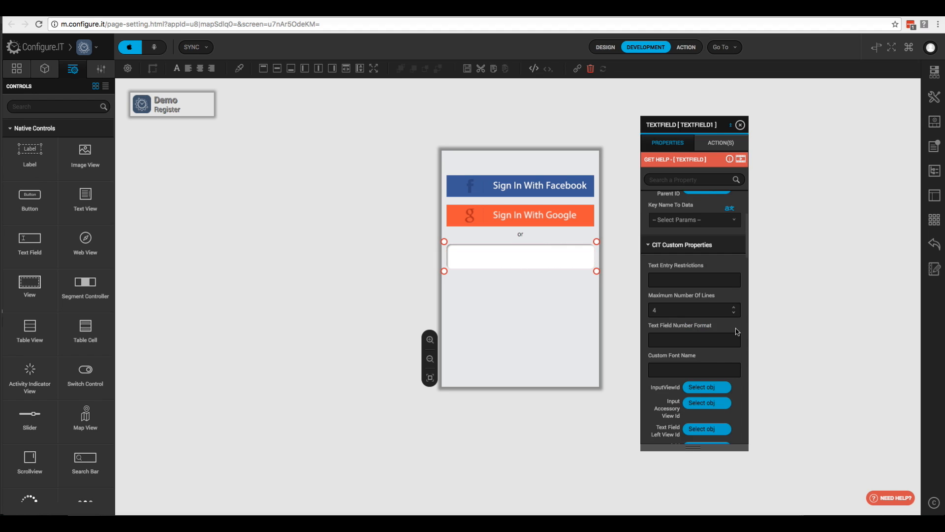
pyautogui.click(734, 313)
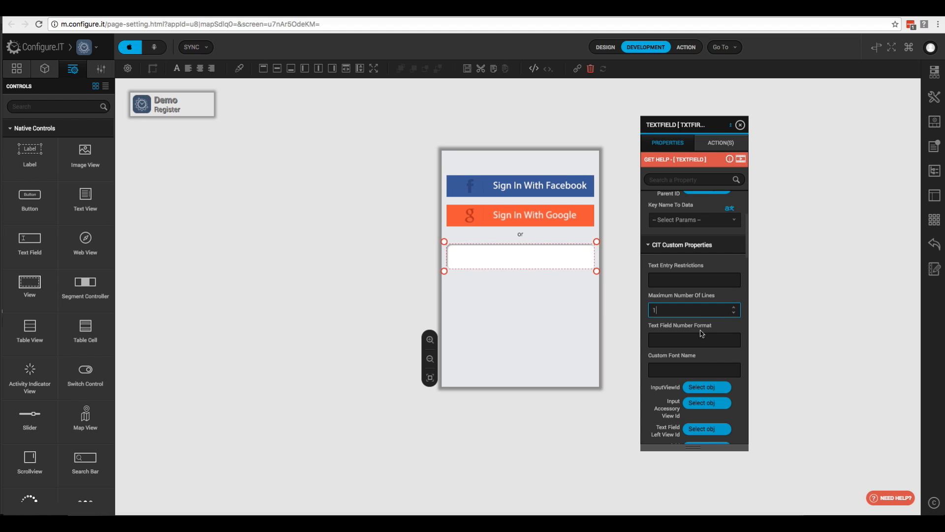
pyautogui.scroll(-5, 703, 332)
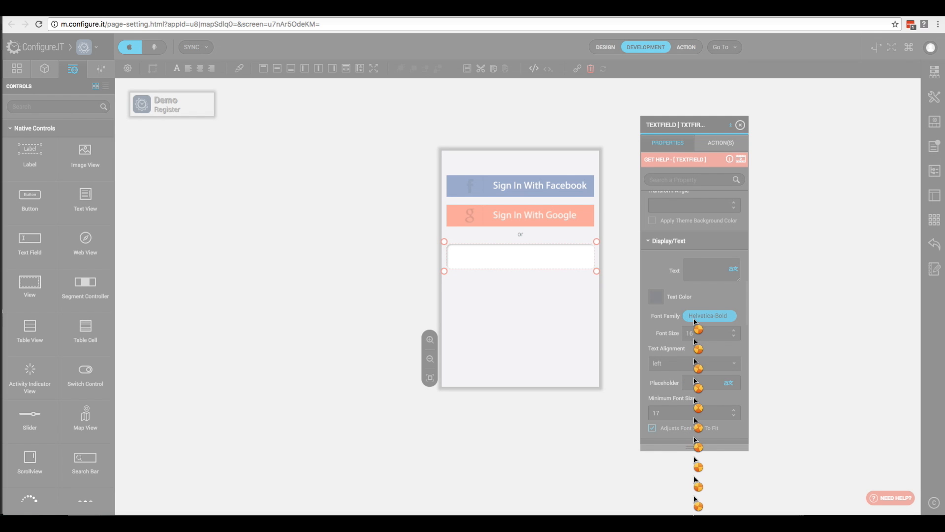
pyautogui.click(704, 316)
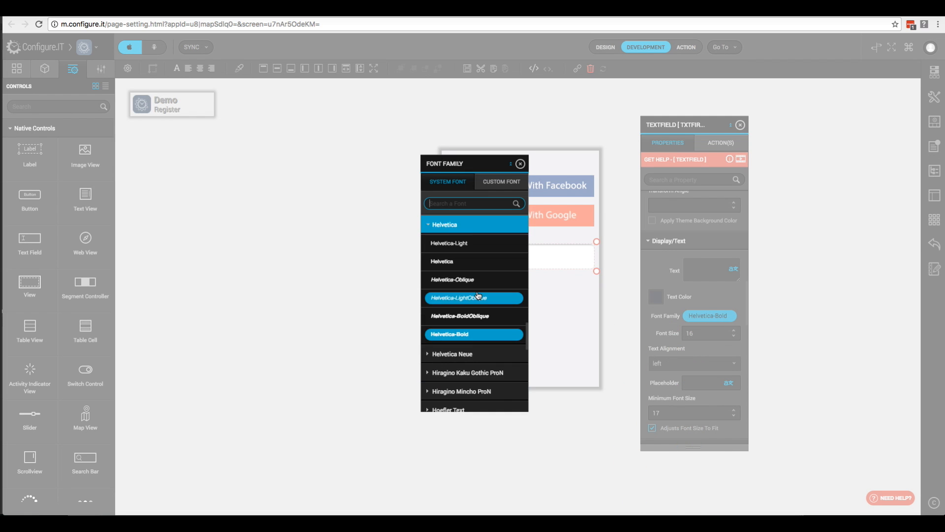
pyautogui.click(462, 244)
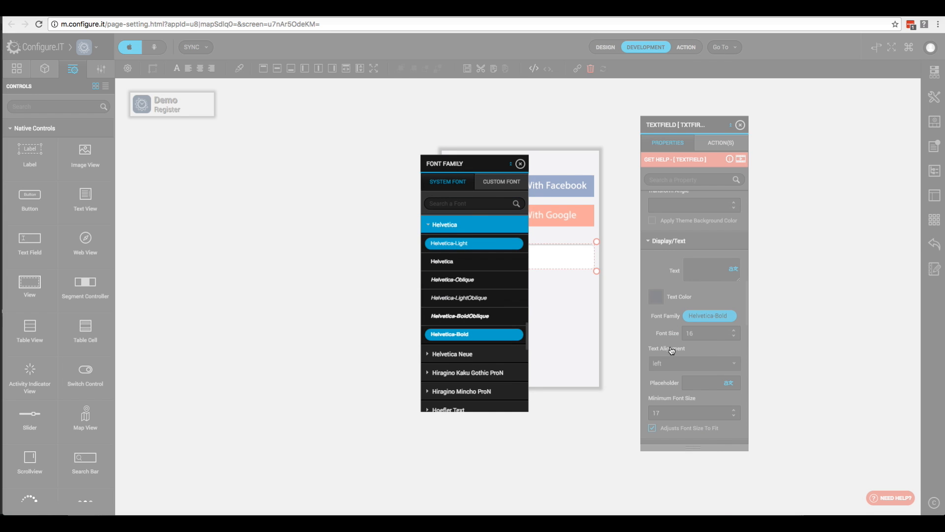
pyautogui.click(733, 337)
pyautogui.click(734, 337)
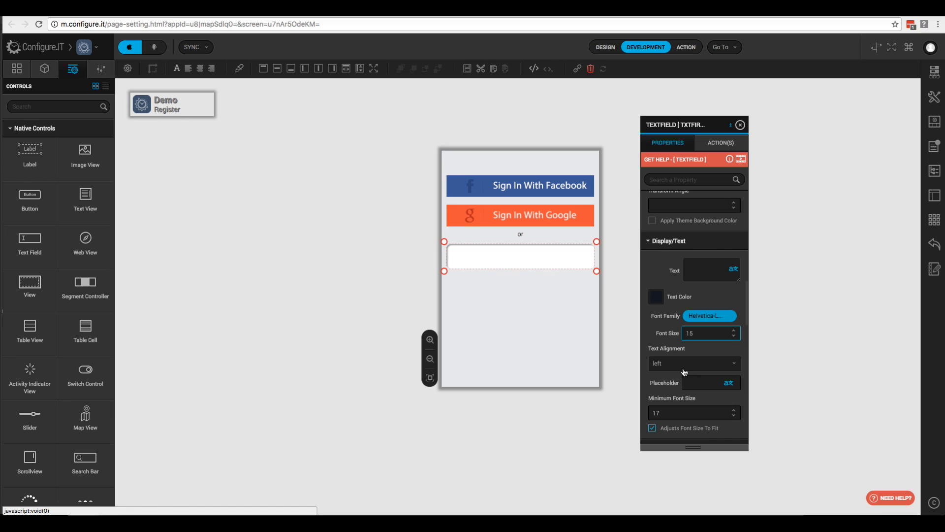
pyautogui.write('First')
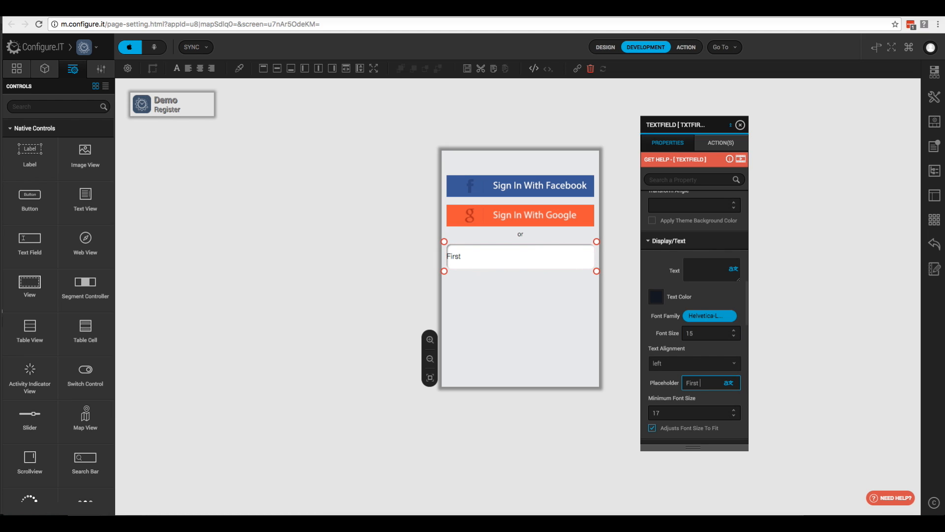
pyautogui.write(' Name')
# Set Border Style None, Clear Button always visible, and Return Key Type Next.
pyautogui.scroll(-5, 694, 315)
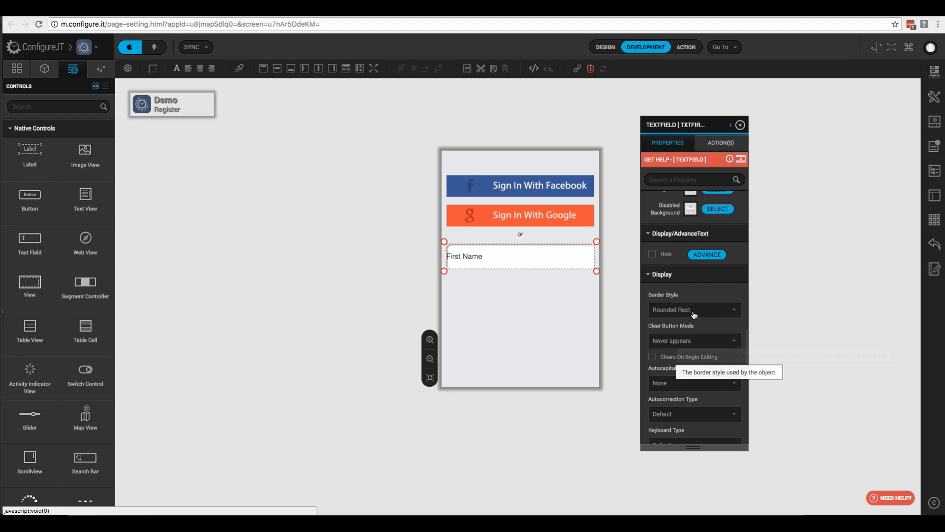
pyautogui.click(706, 314)
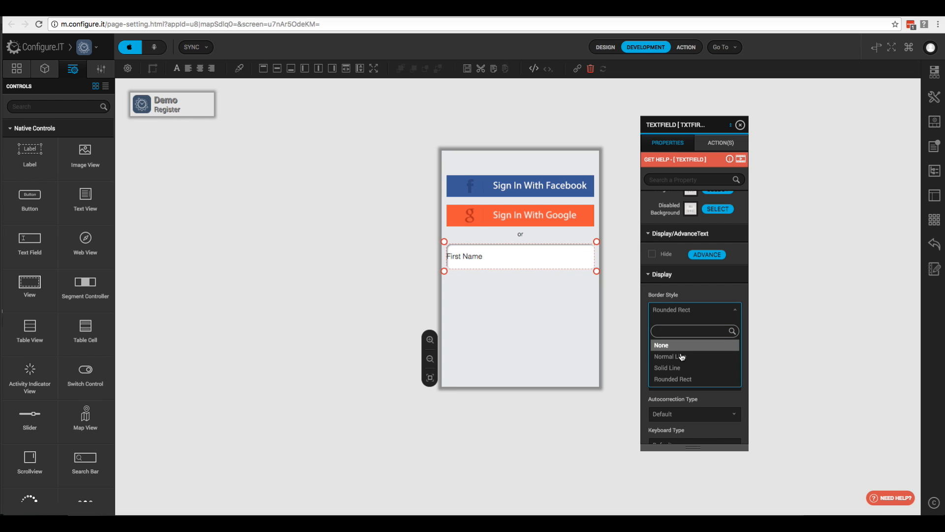
pyautogui.press('Return')
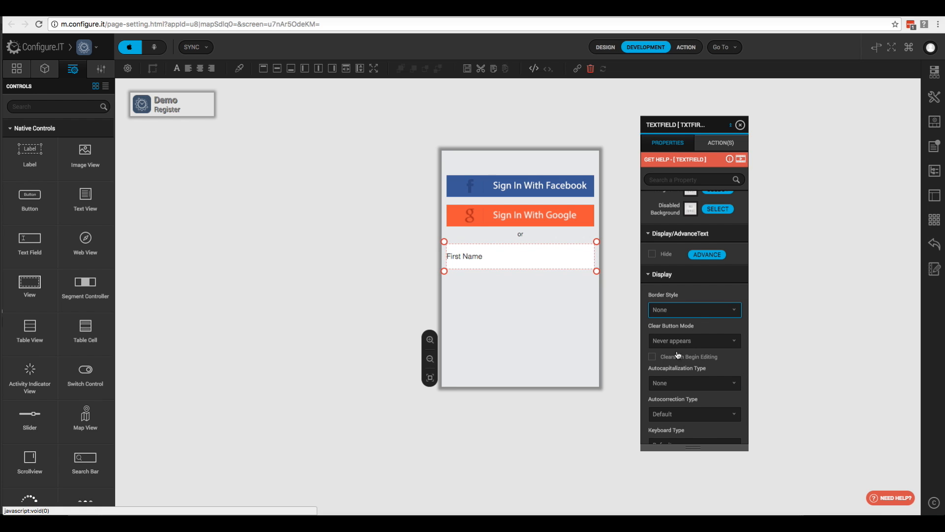
pyautogui.click(673, 344)
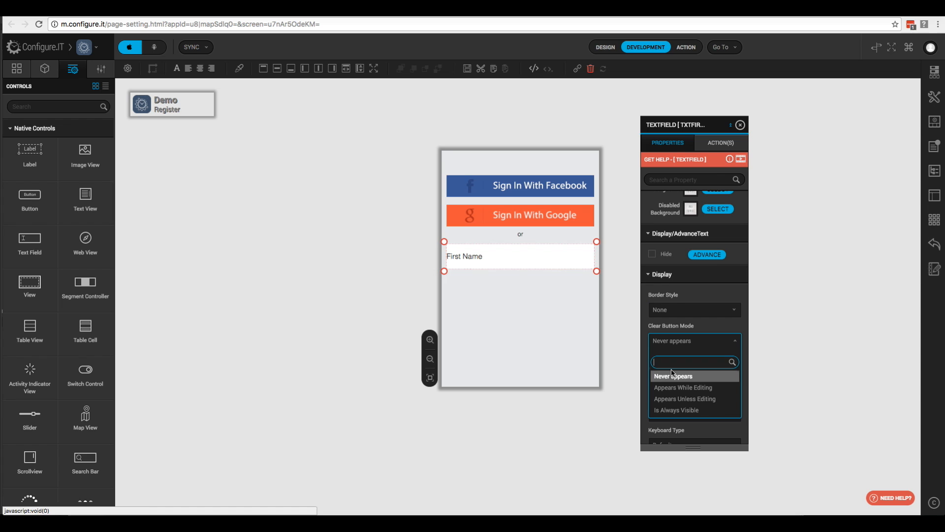
pyautogui.click(674, 410)
pyautogui.scroll(-3, 694, 364)
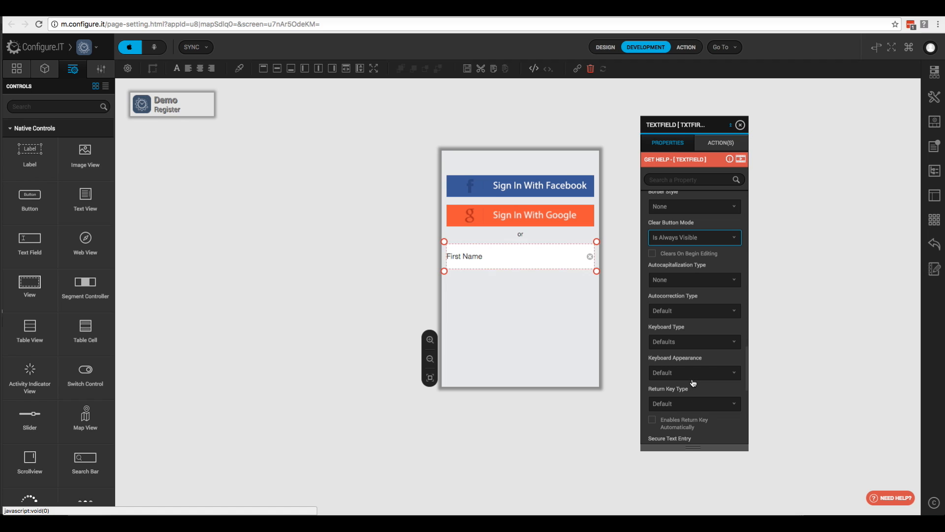
pyautogui.scroll(-2, 684, 386)
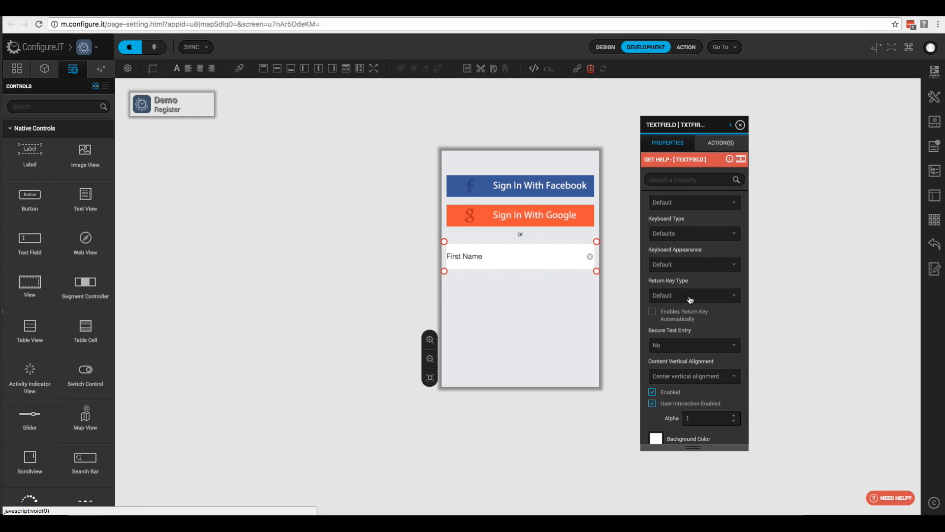
pyautogui.click(689, 296)
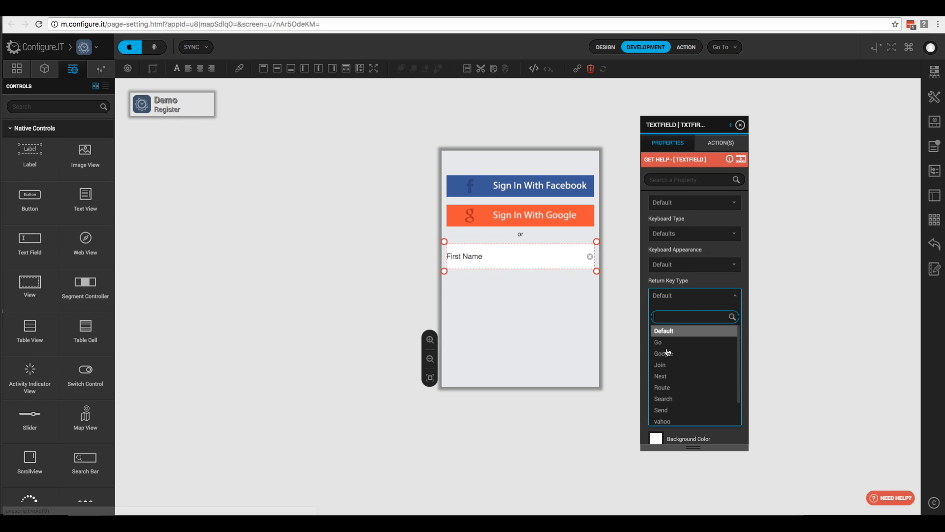
pyautogui.click(662, 377)
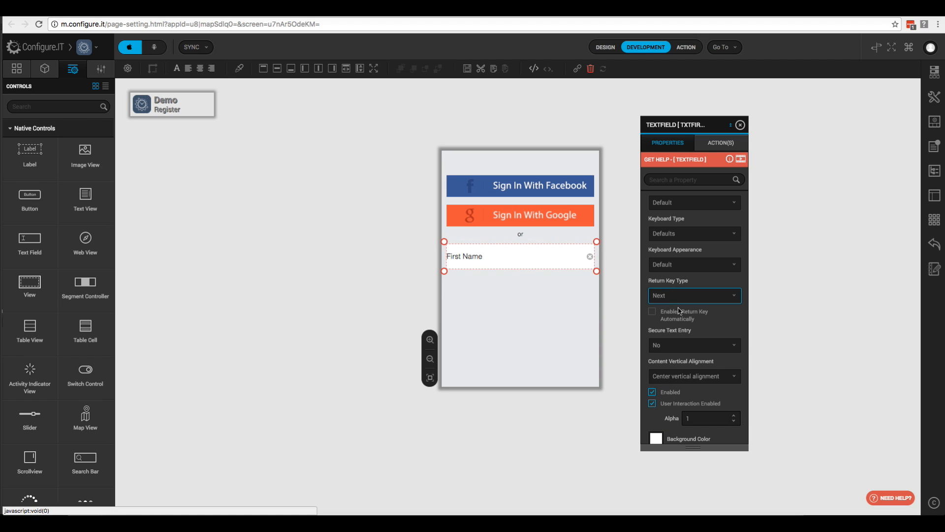
# Give the field a 1-px custom border in grey a9a9a9.
pyautogui.scroll(-5, 687, 310)
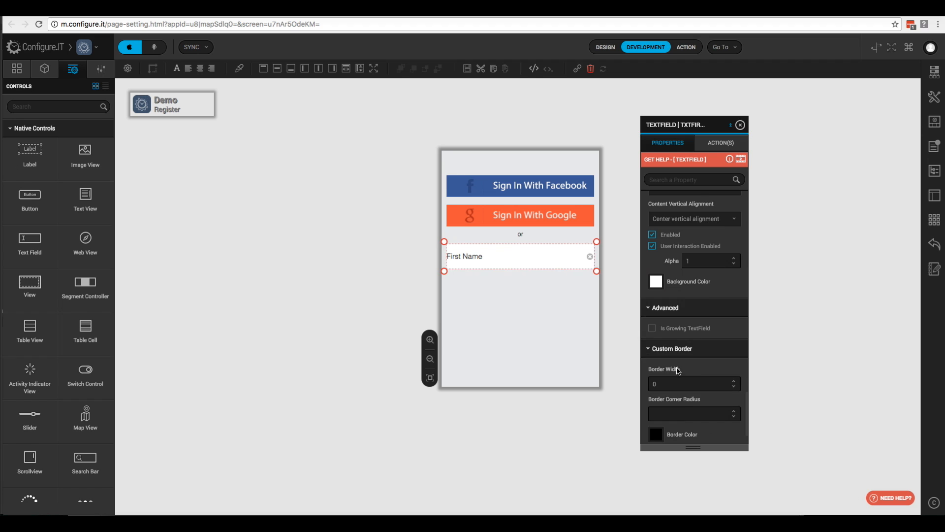
pyautogui.click(735, 331)
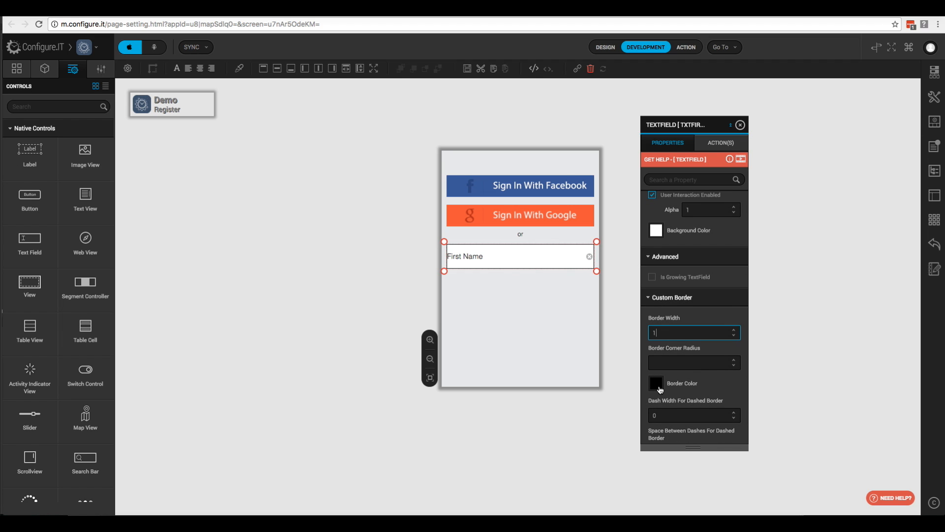
pyautogui.click(656, 383)
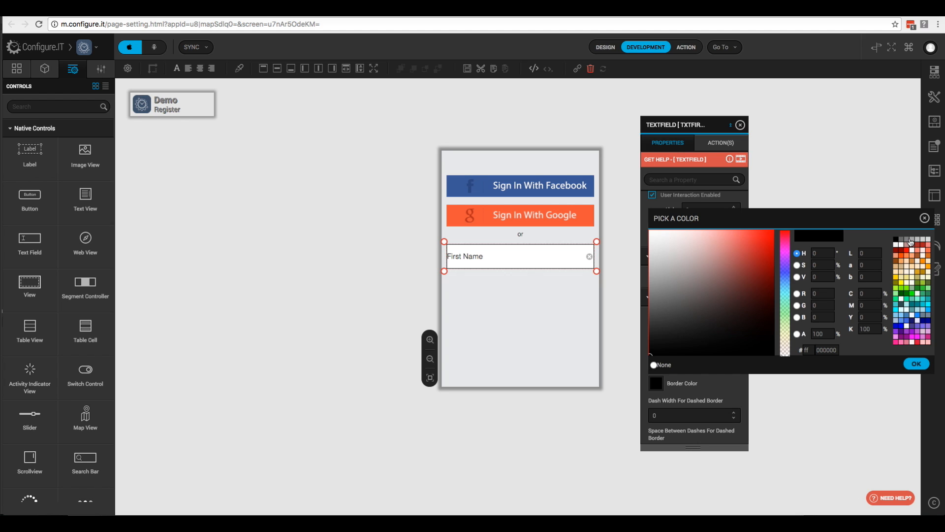
pyautogui.click(913, 242)
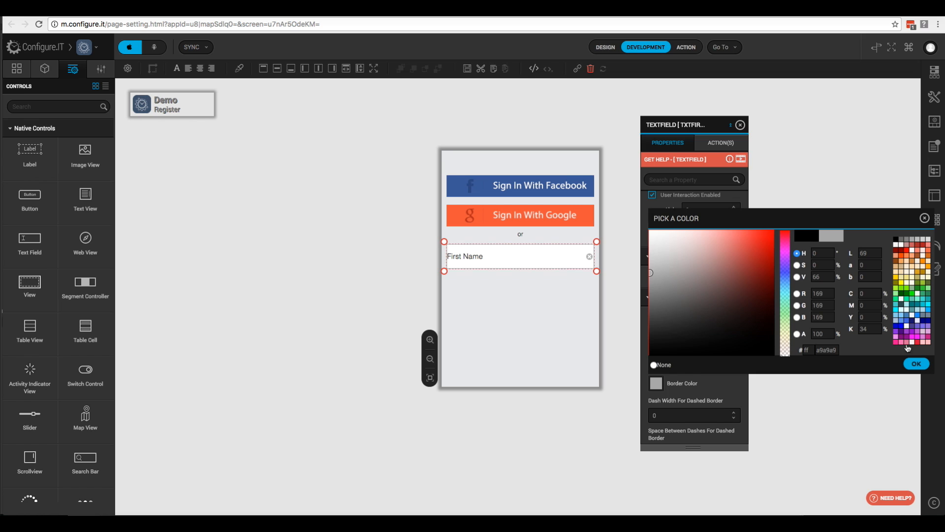
pyautogui.click(916, 365)
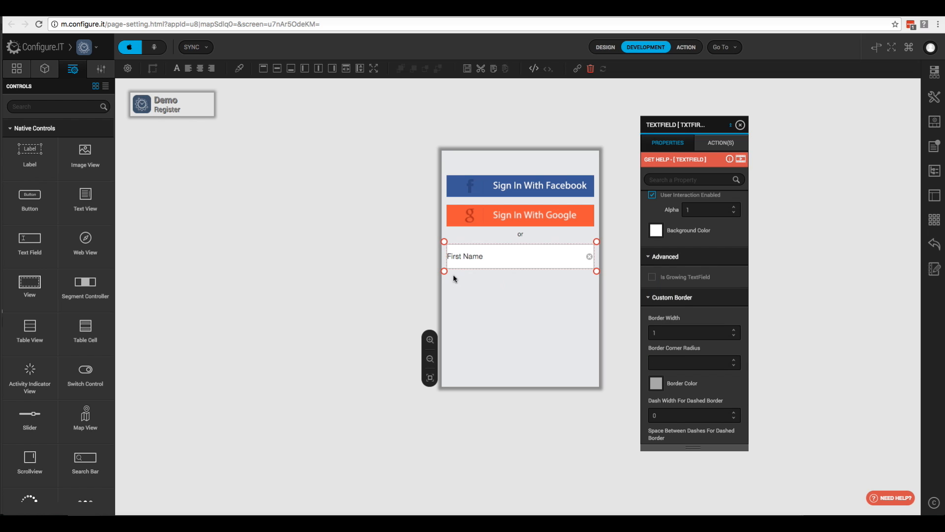
# Clone the First Name field and move the copy to y 240.
pyautogui.rightClick(445, 243)
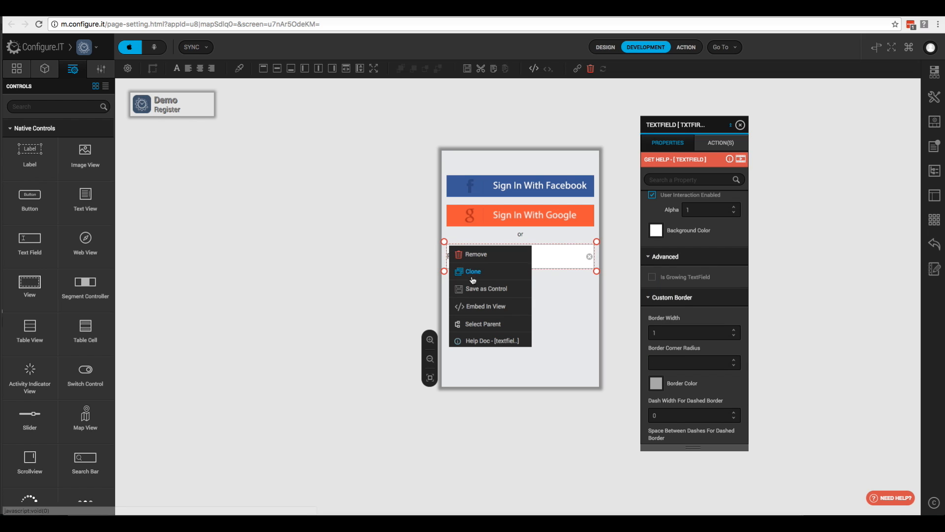
pyautogui.click(475, 272)
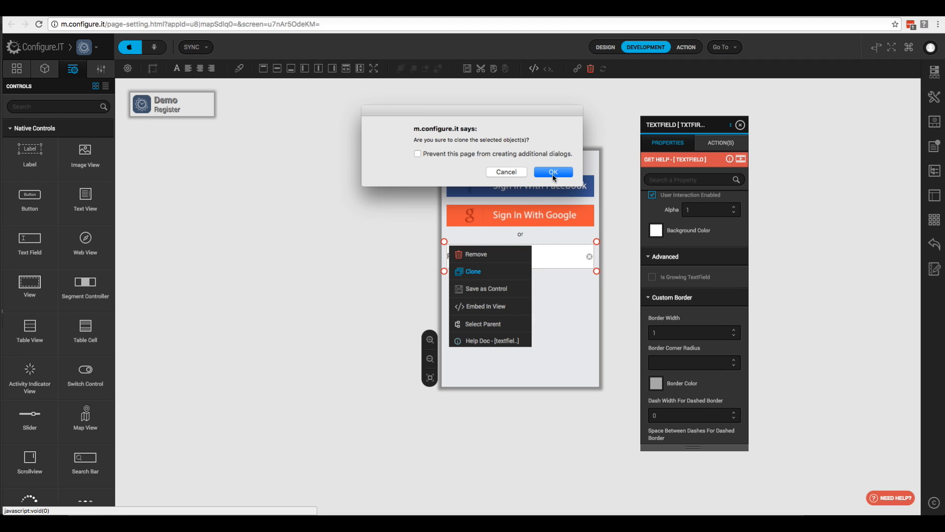
pyautogui.click(553, 178)
pyautogui.click(705, 225)
pyautogui.write('0')
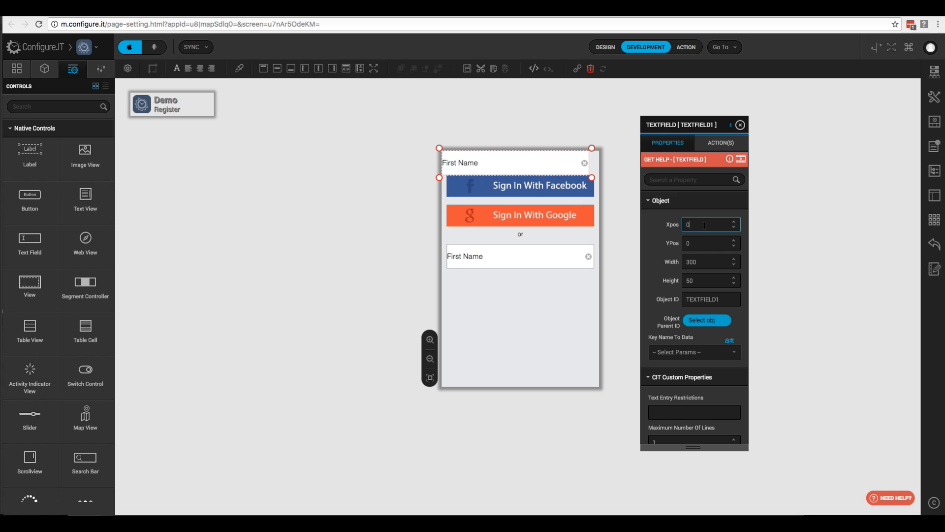
pyautogui.press('Tab')
pyautogui.write('240')
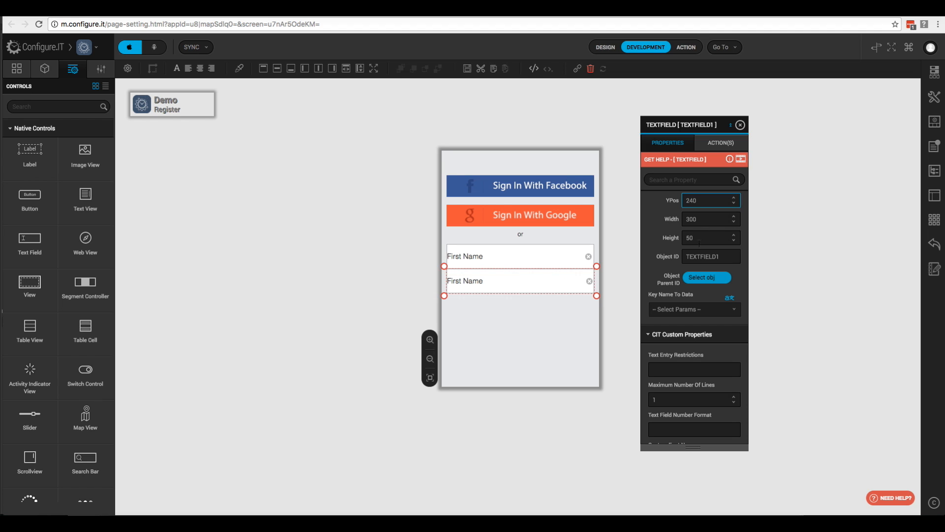
# Rename the copy txtLastName and change its placeholder to 'Last Name'.
pyautogui.doubleClick(708, 256)
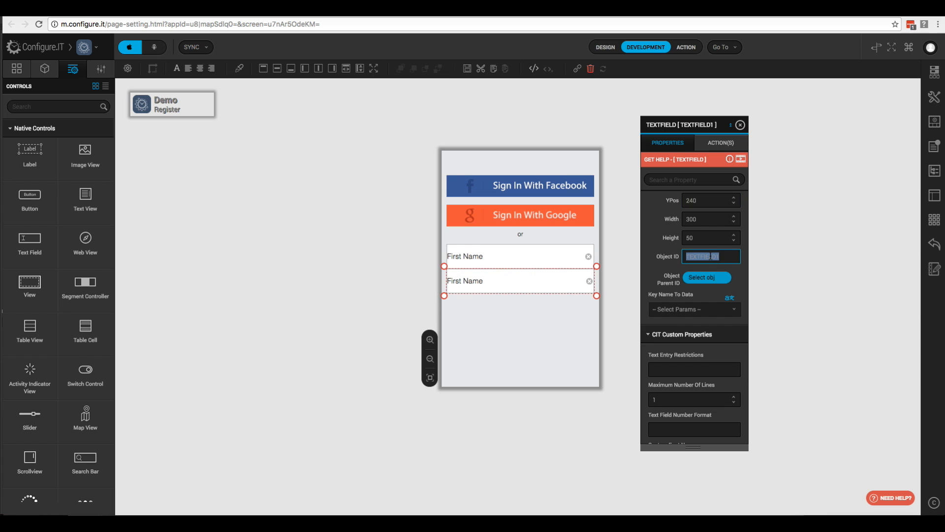
pyautogui.write('txtLastName')
pyautogui.press('Return')
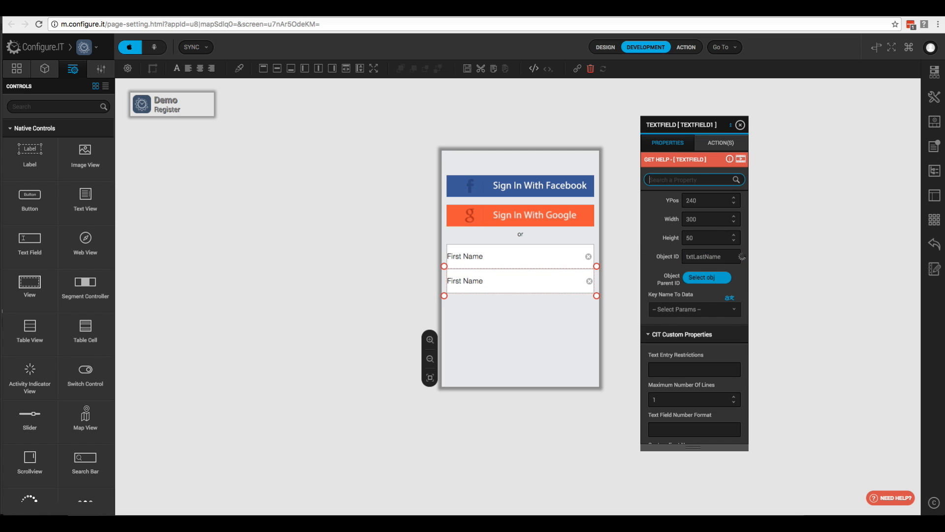
pyautogui.write('pla')
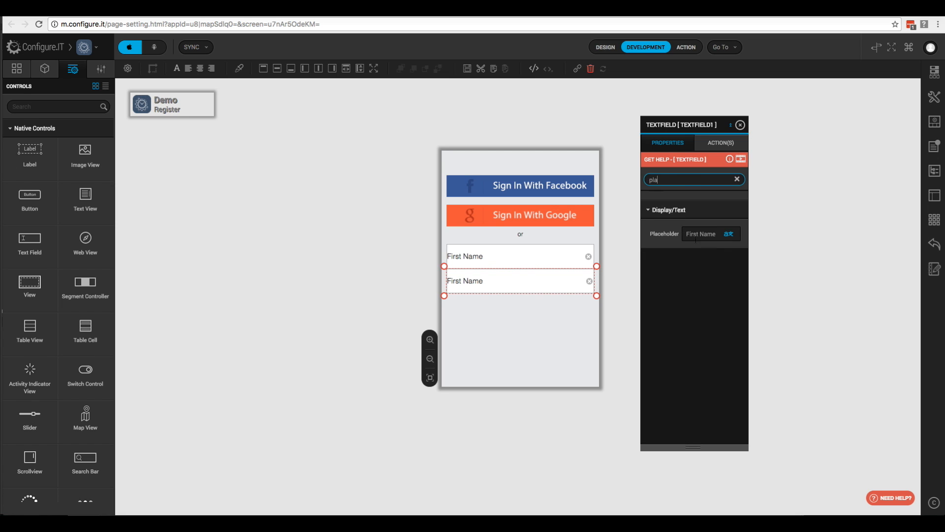
pyautogui.write('c')
pyautogui.doubleClick(688, 277)
pyautogui.write('Last')
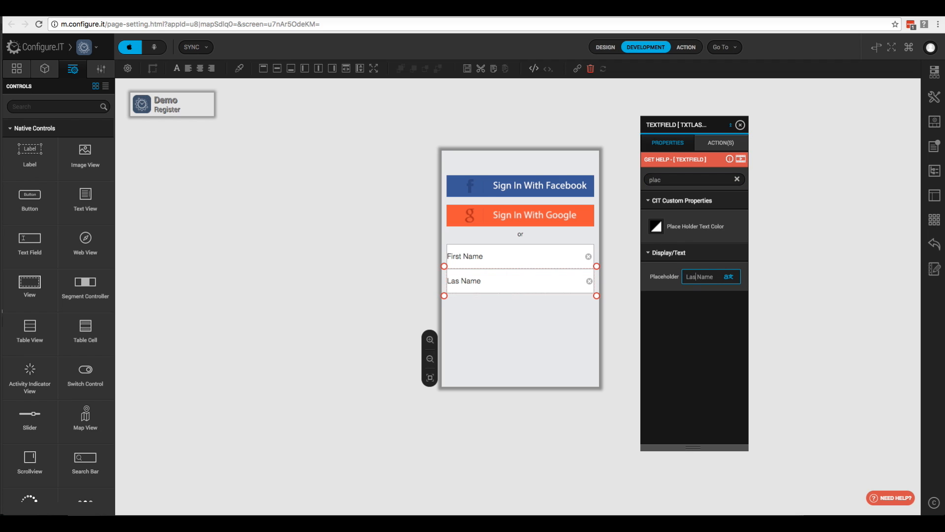
# Clone the Last Name field and place the copy at x 10, y 190.
pyautogui.rightClick(448, 273)
pyautogui.click(473, 303)
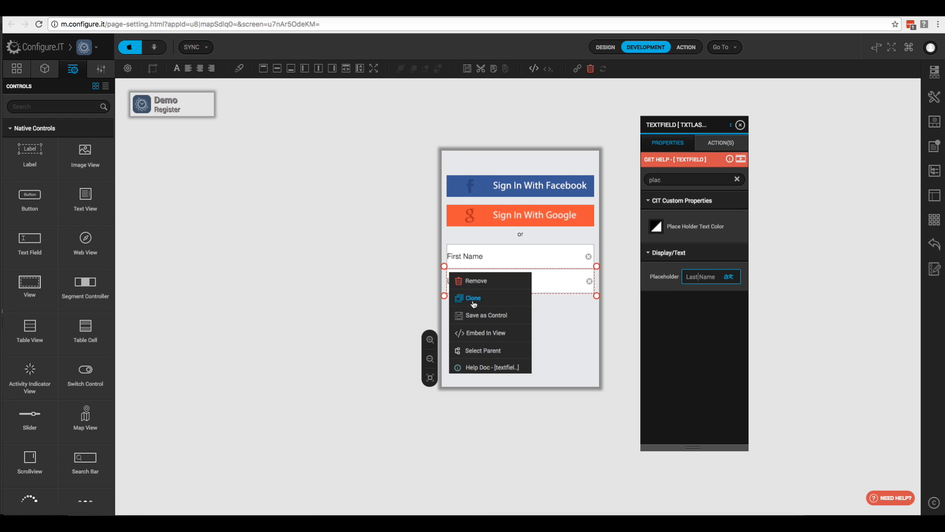
pyautogui.click(544, 173)
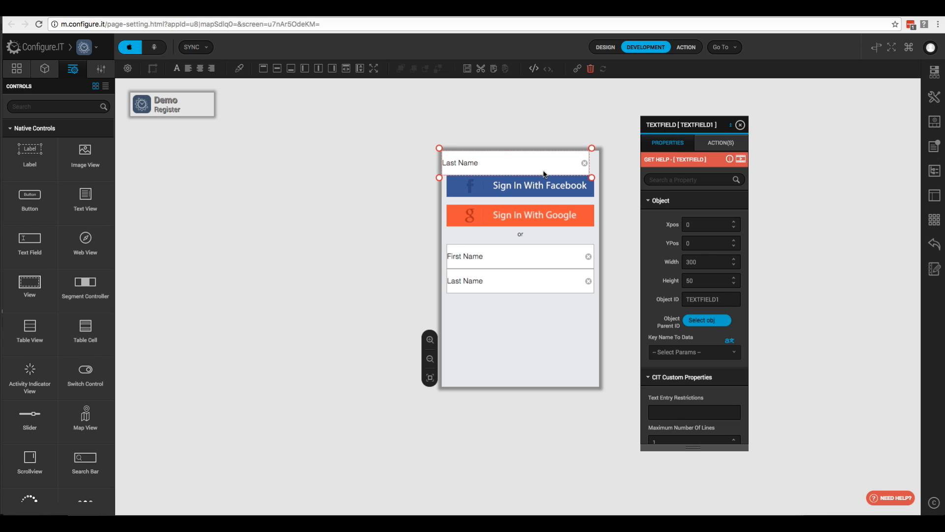
pyautogui.click(703, 224)
pyautogui.write('10')
pyautogui.press('Tab')
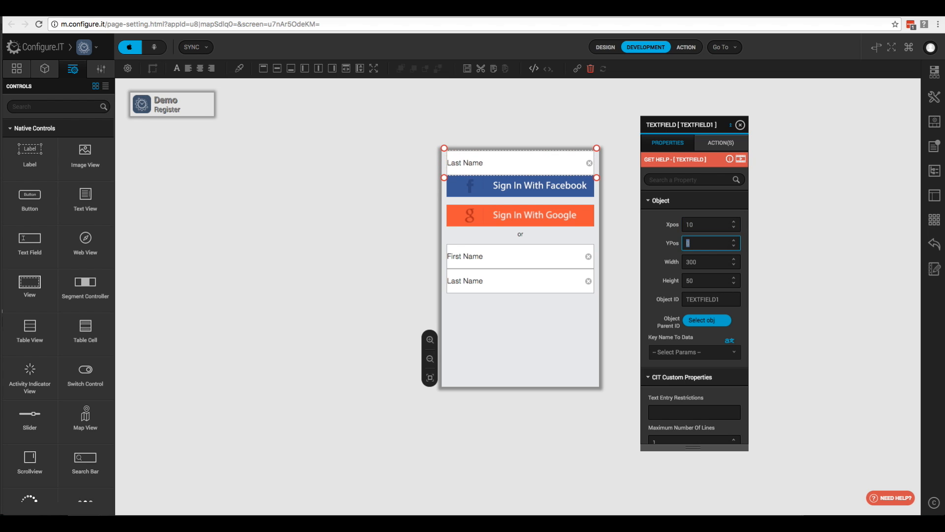
pyautogui.write('190')
# Set the copy's object ID to txtEmail and search for the placeholder property.
pyautogui.press('Tab')
pyautogui.scroll(-3, 705, 320)
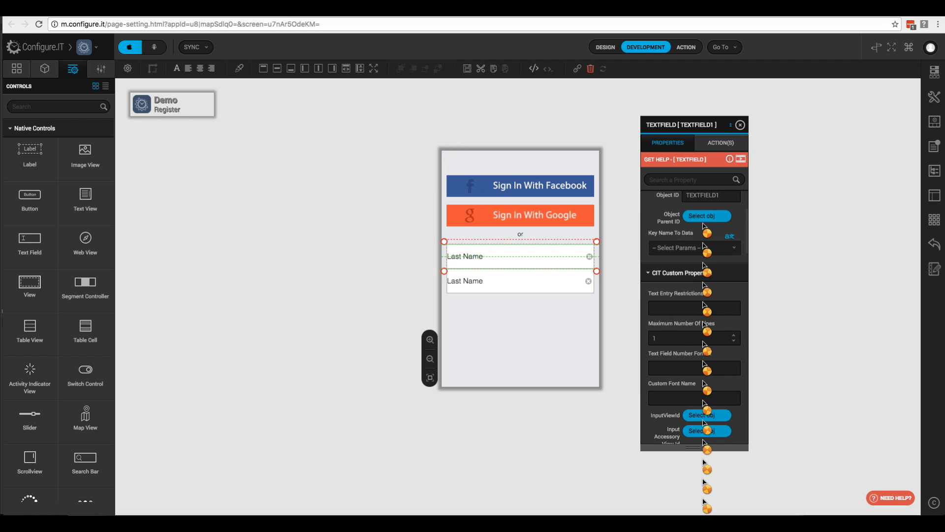
pyautogui.press('Tab')
pyautogui.press('Tab')
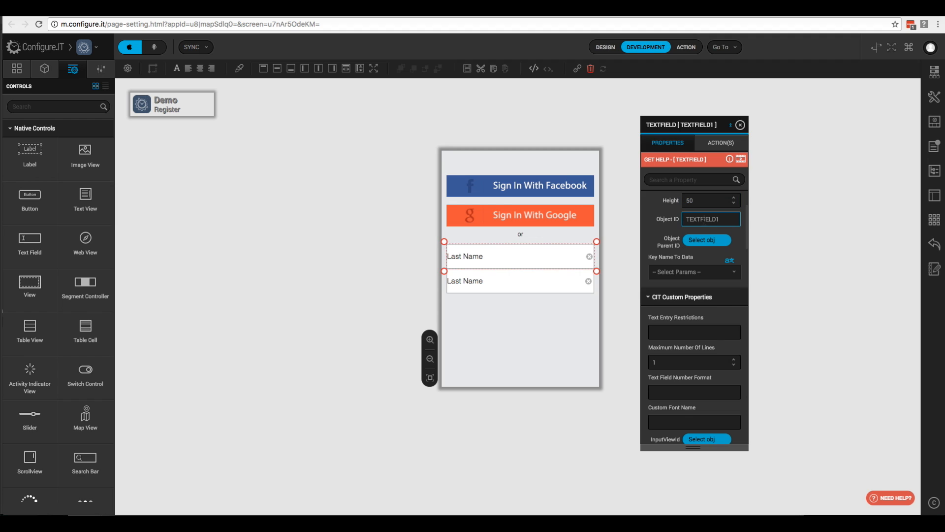
pyautogui.write('txtE')
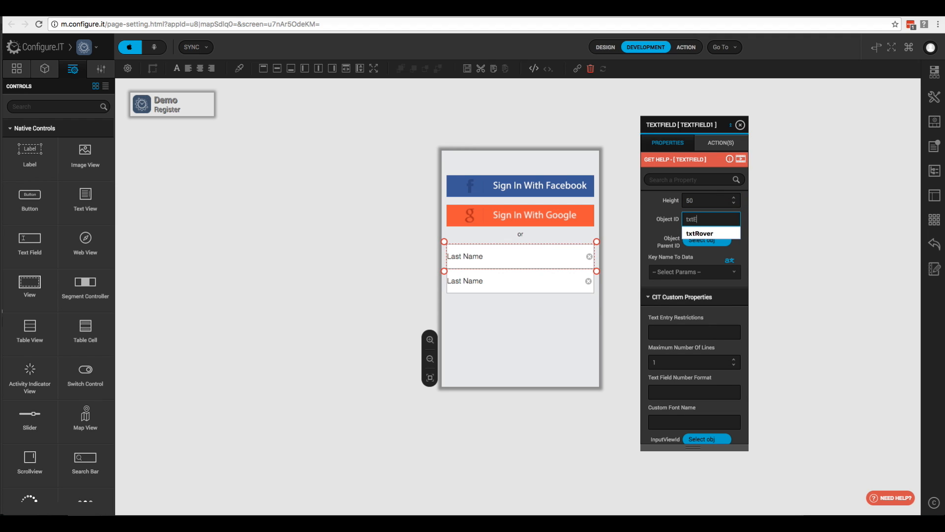
pyautogui.write('mail')
pyautogui.click(674, 180)
pyautogui.write('pla')
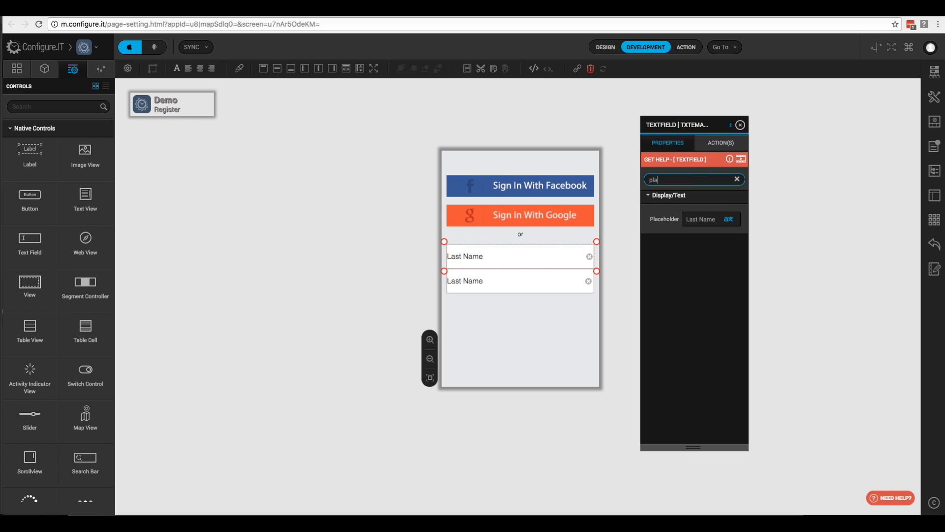
pyautogui.write('ce')
# Change the placeholder to 'Email Address' and set Keyboard Type to E-mail Address.
pyautogui.click(703, 242)
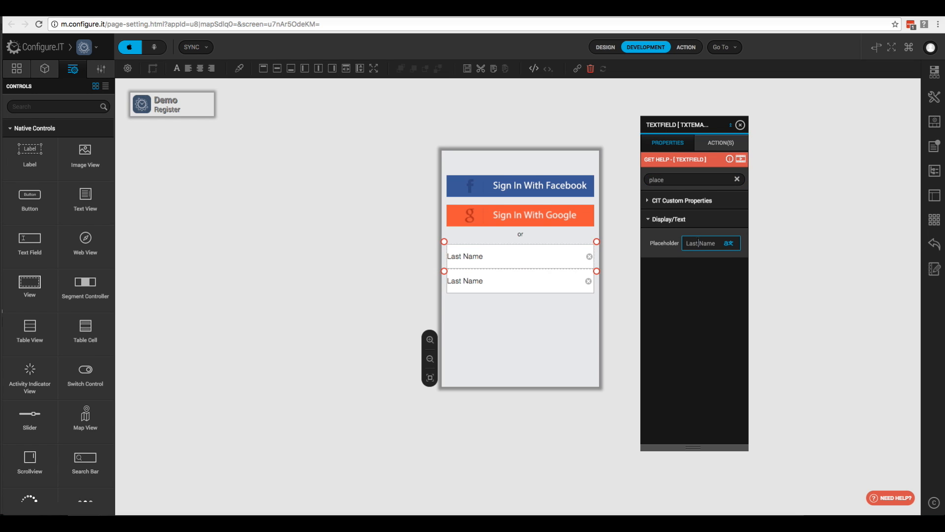
pyautogui.write('Email Address')
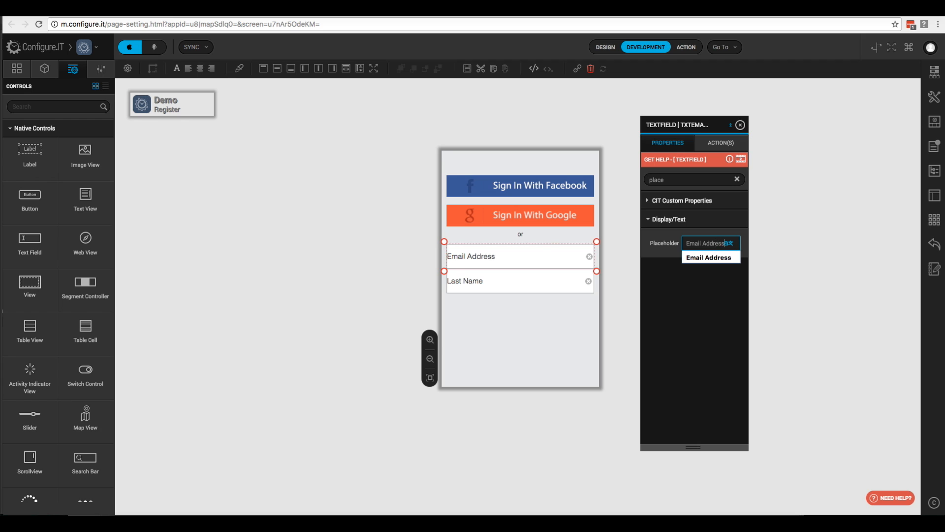
pyautogui.doubleClick(675, 179)
pyautogui.write('k')
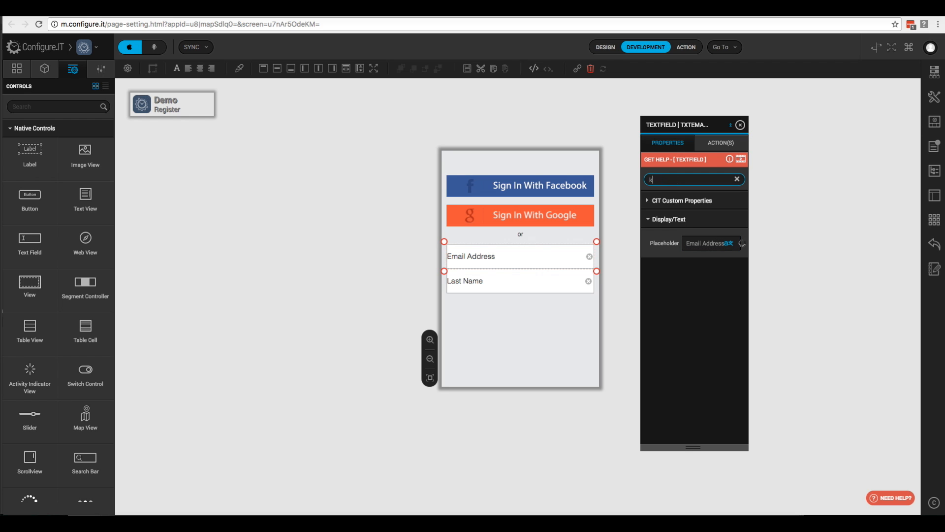
pyautogui.write('ey')
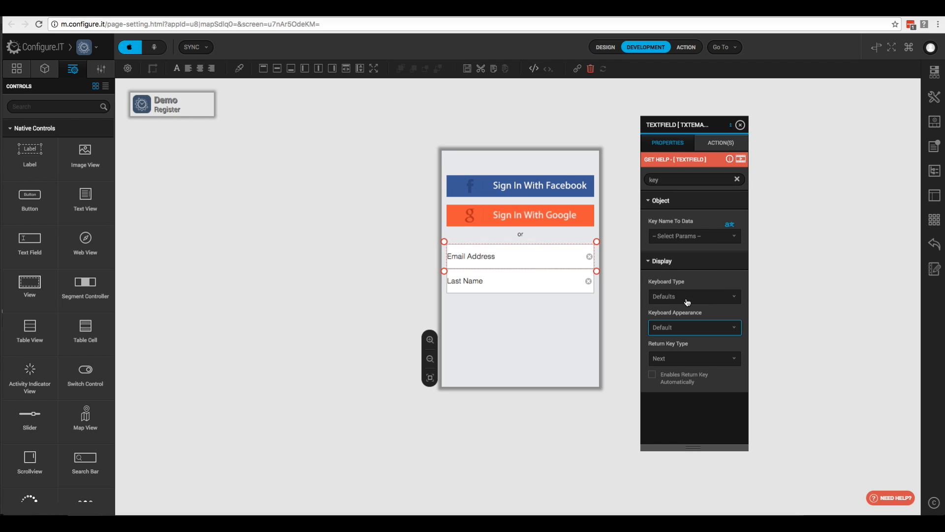
pyautogui.click(674, 298)
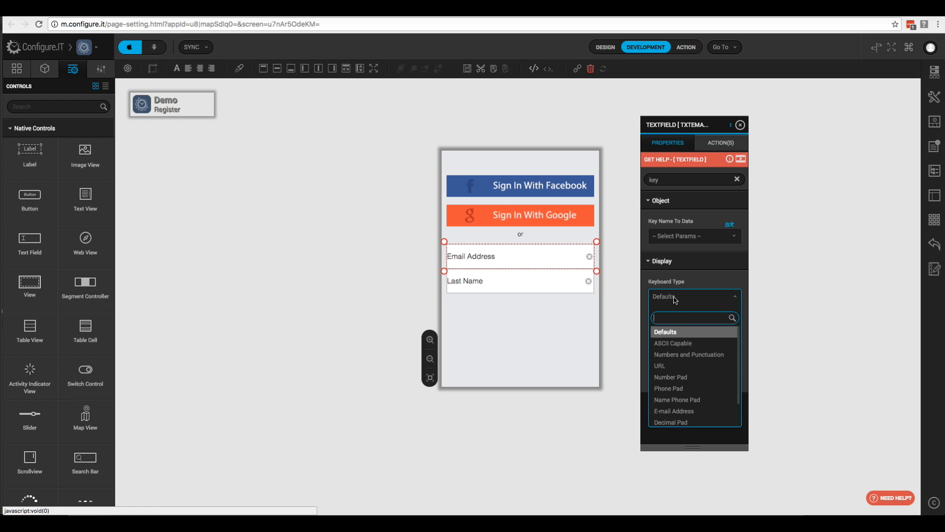
pyautogui.click(679, 411)
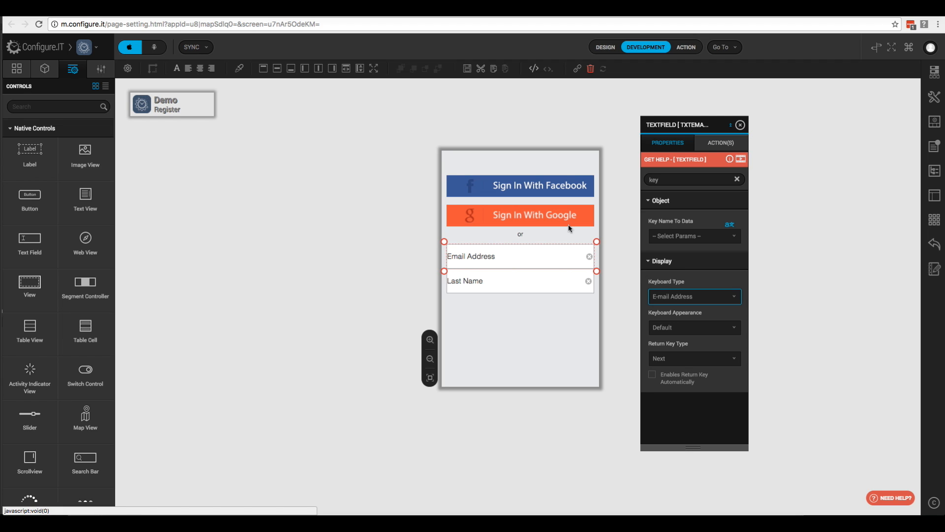
# Clone the Email Address field and place the copy at x 10, y 240.
pyautogui.rightClick(447, 244)
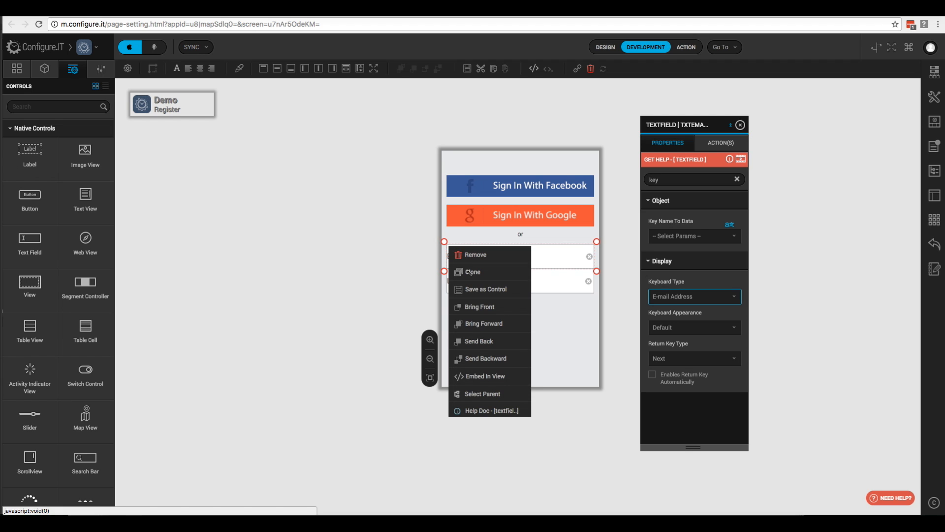
pyautogui.click(473, 274)
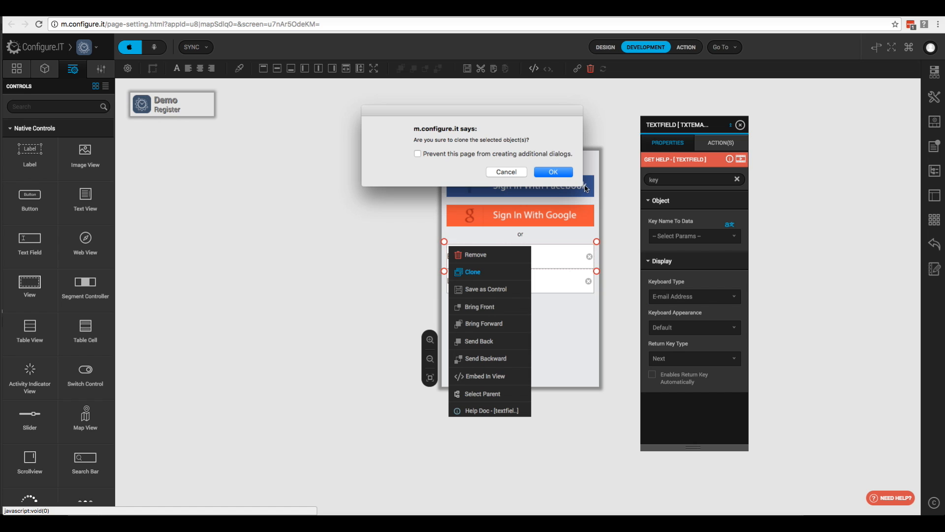
pyautogui.click(554, 173)
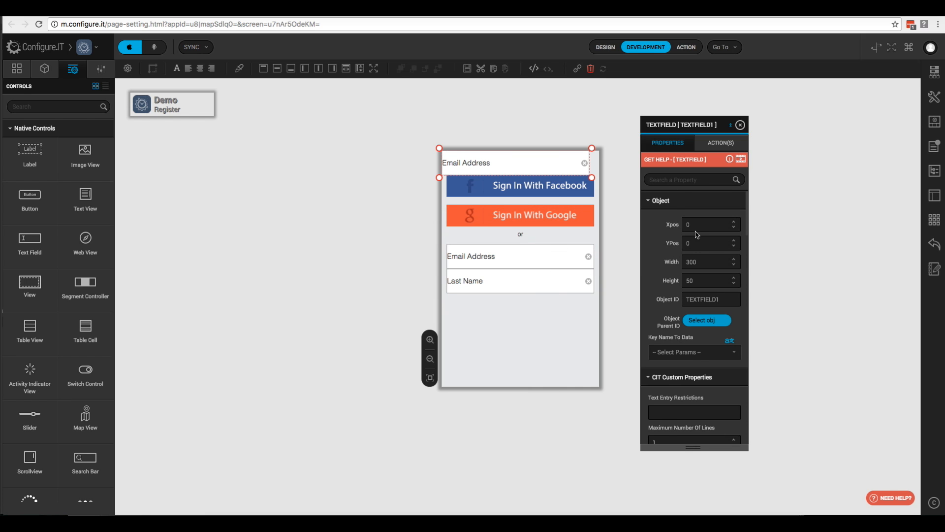
pyautogui.doubleClick(695, 225)
pyautogui.write('10')
pyautogui.press('Tab')
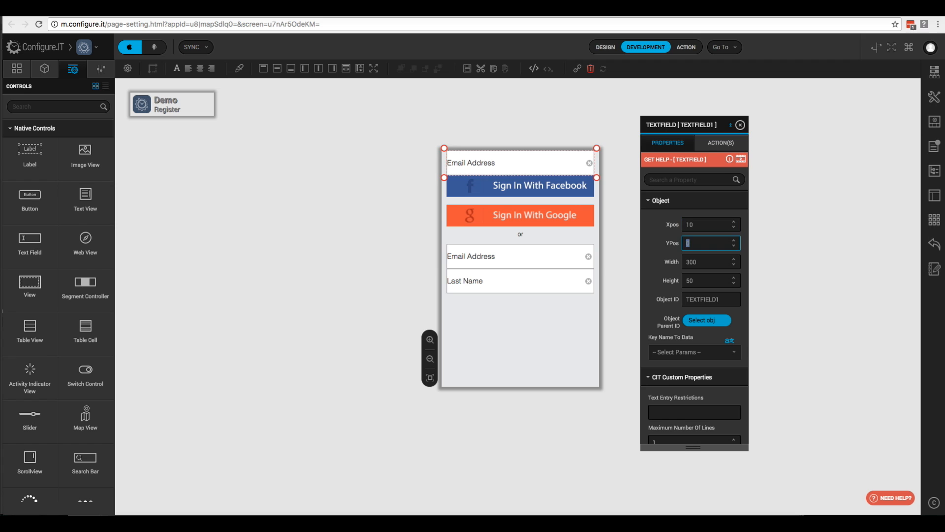
pyautogui.write('240')
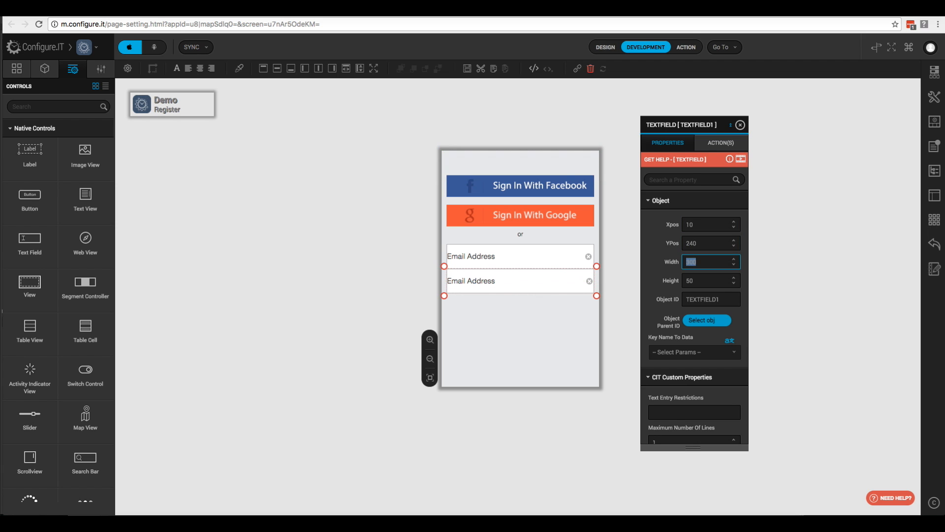
# Rename the copy's object ID to txtPassword and search its properties for 'place'.
pyautogui.scroll(-3, 694, 295)
pyautogui.doubleClick(704, 196)
pyautogui.write('t')
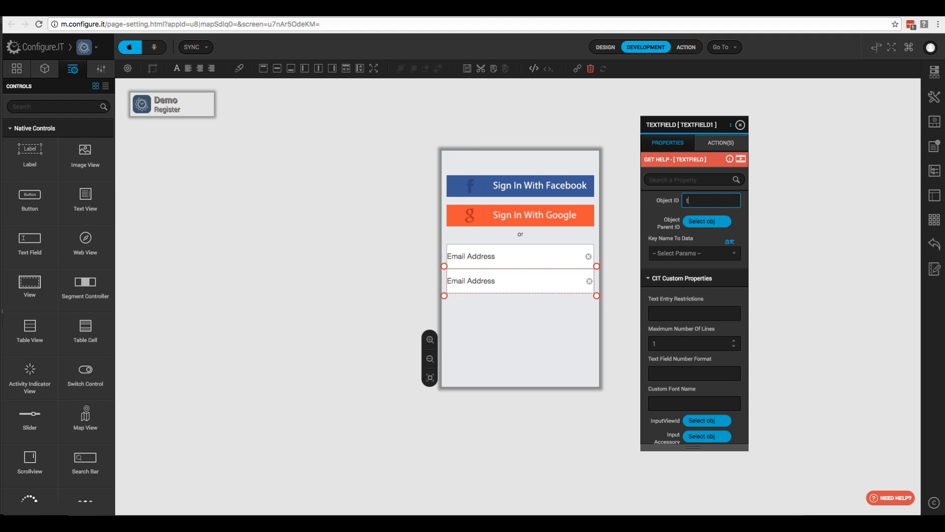
pyautogui.write('xtPassword')
pyautogui.click(674, 179)
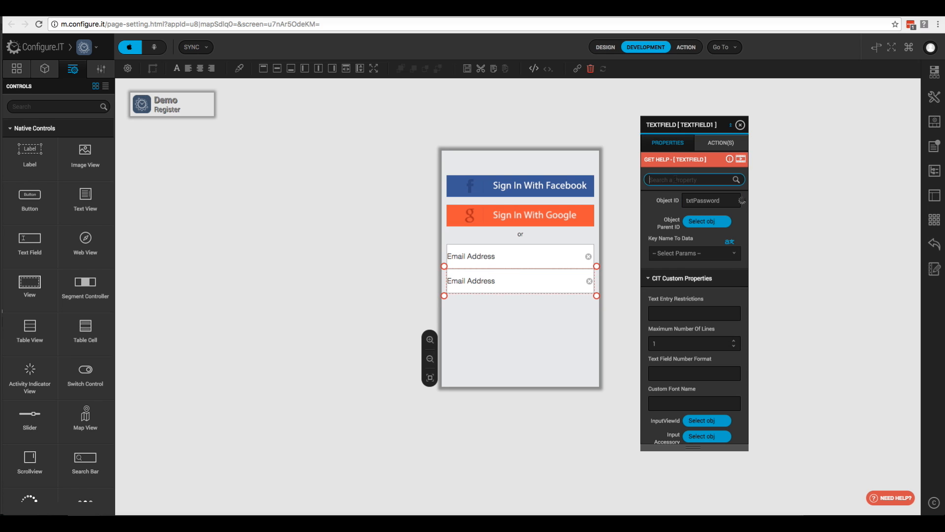
pyautogui.write('pl')
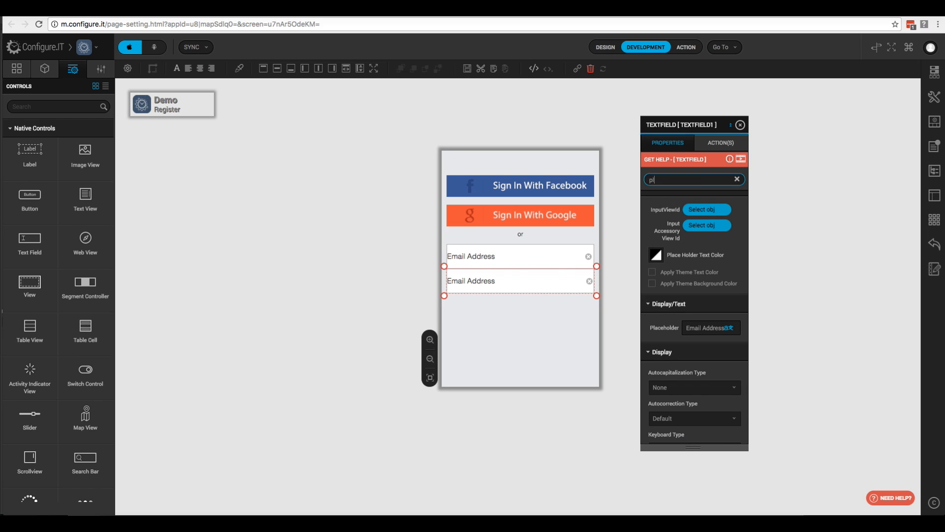
pyautogui.write('ace')
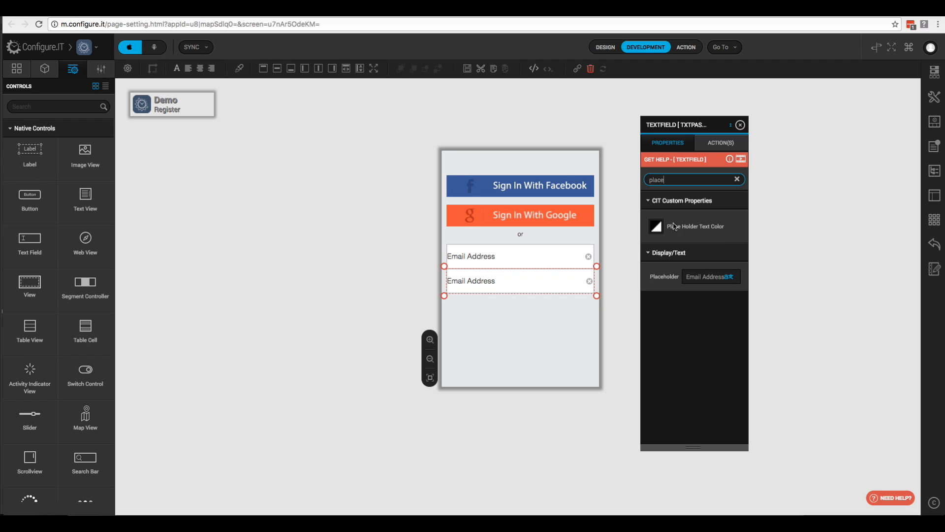
# Change the copy's placeholder to 'Password' and reset its keyboard type to Defaults.
pyautogui.click(694, 277)
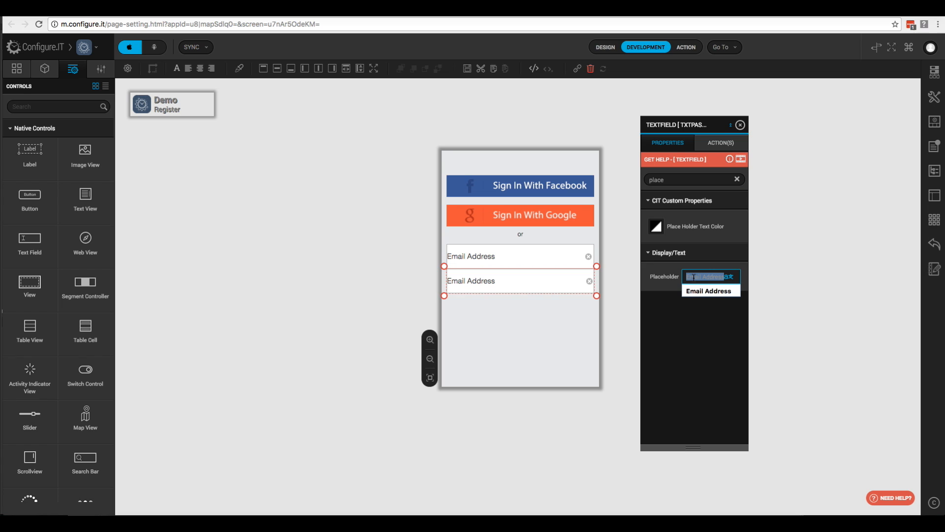
pyautogui.write('Password')
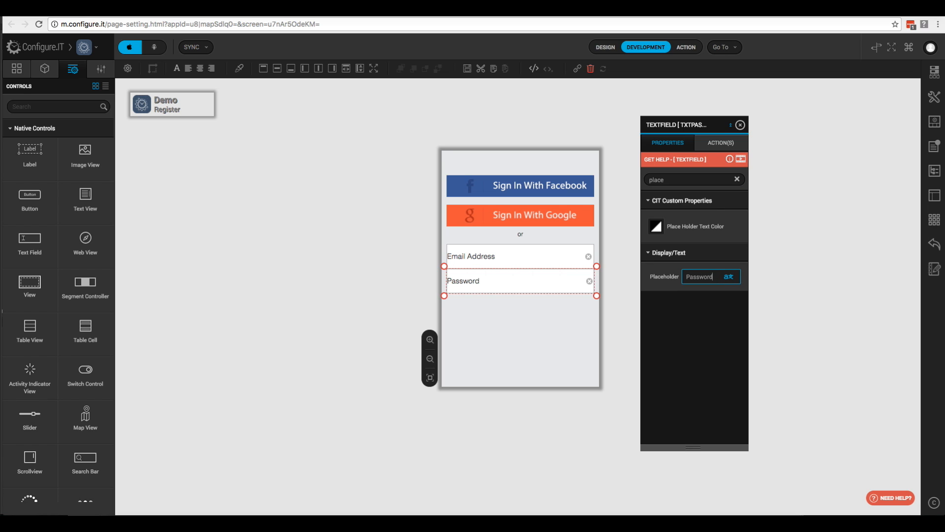
pyautogui.doubleClick(672, 180)
pyautogui.write('k')
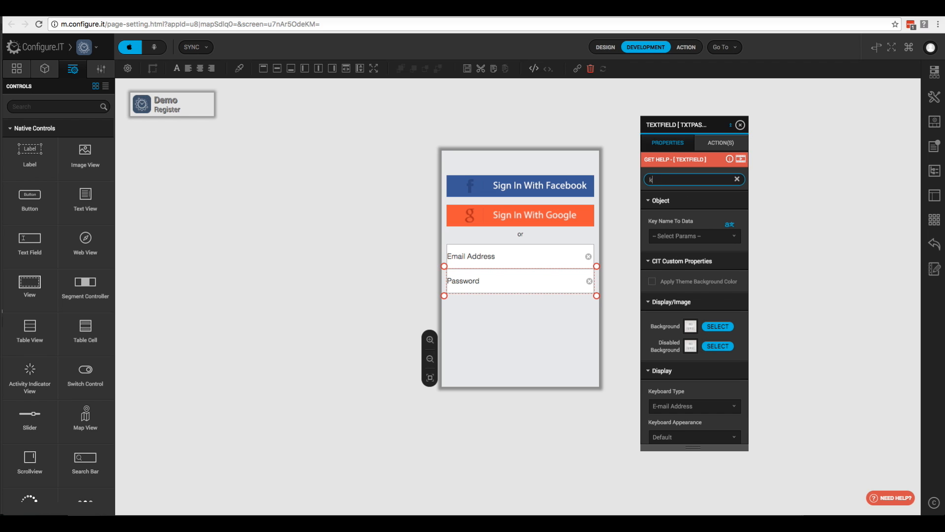
pyautogui.write('eyb')
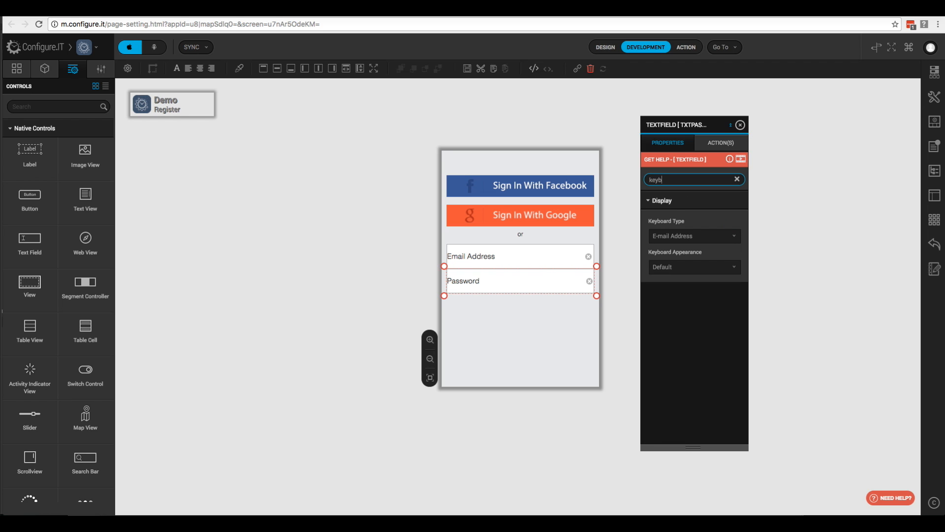
pyautogui.click(717, 241)
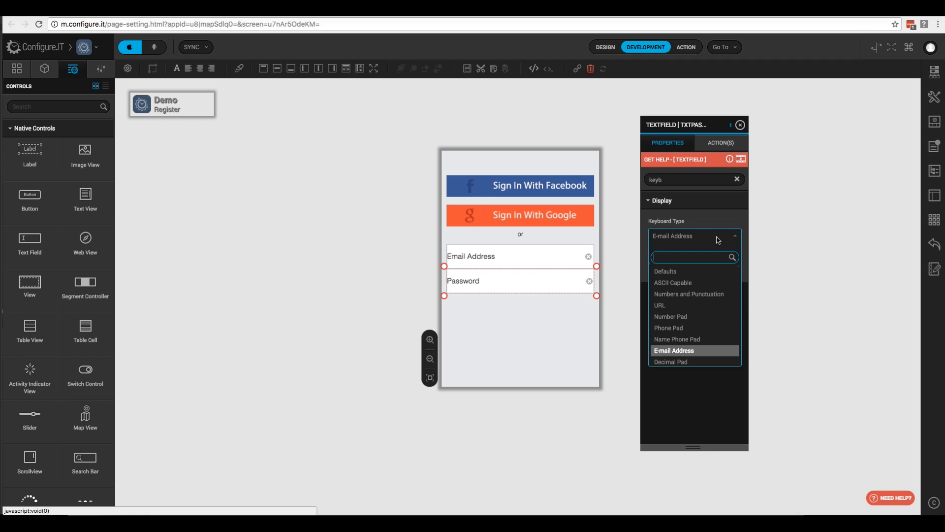
pyautogui.click(673, 273)
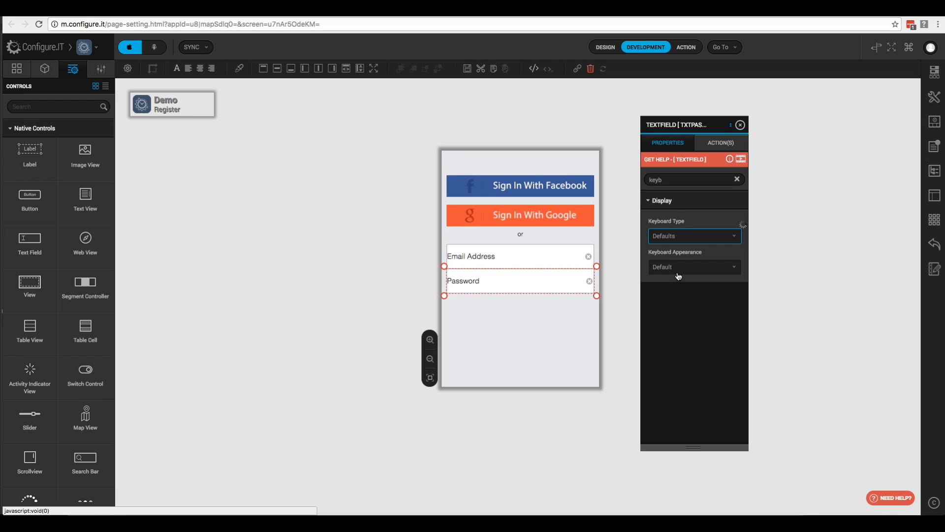
# Set Secure Text Entry to Yes, then select the Sign In With Facebook button.
pyautogui.doubleClick(667, 180)
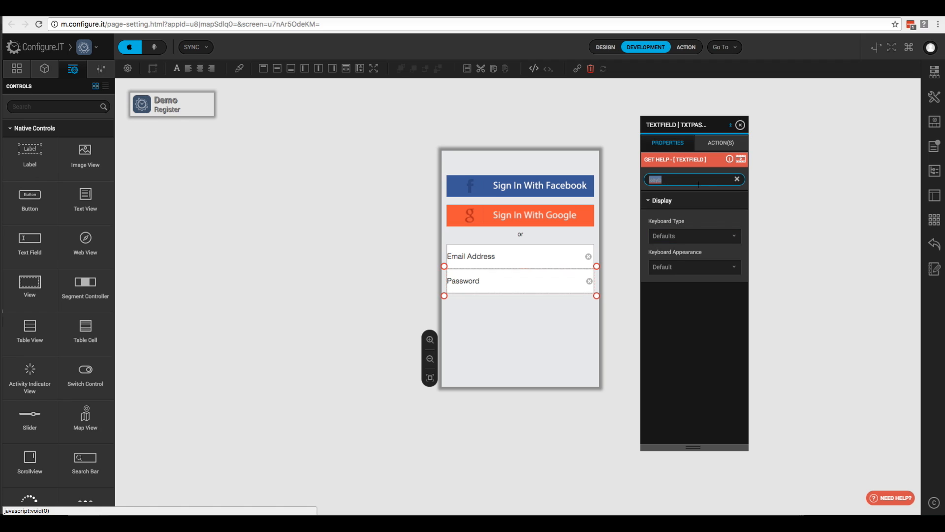
pyautogui.write('s')
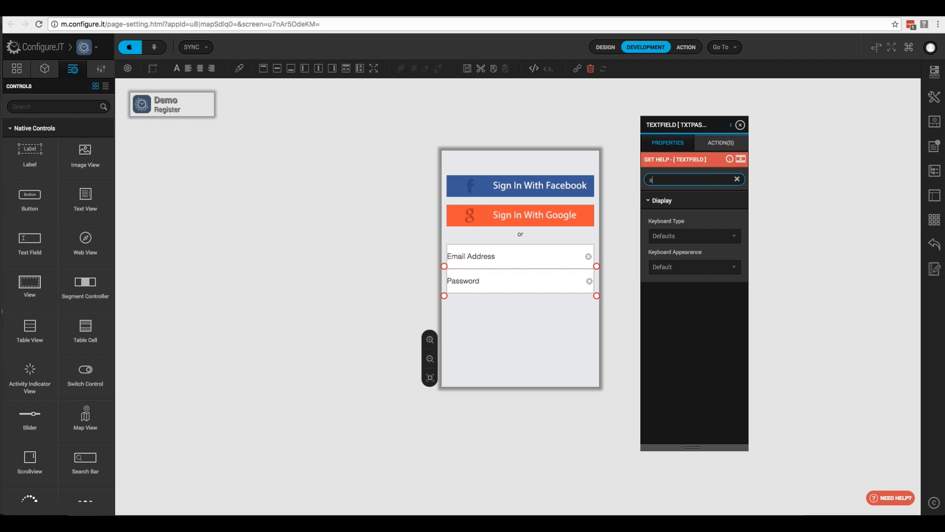
pyautogui.write('ec')
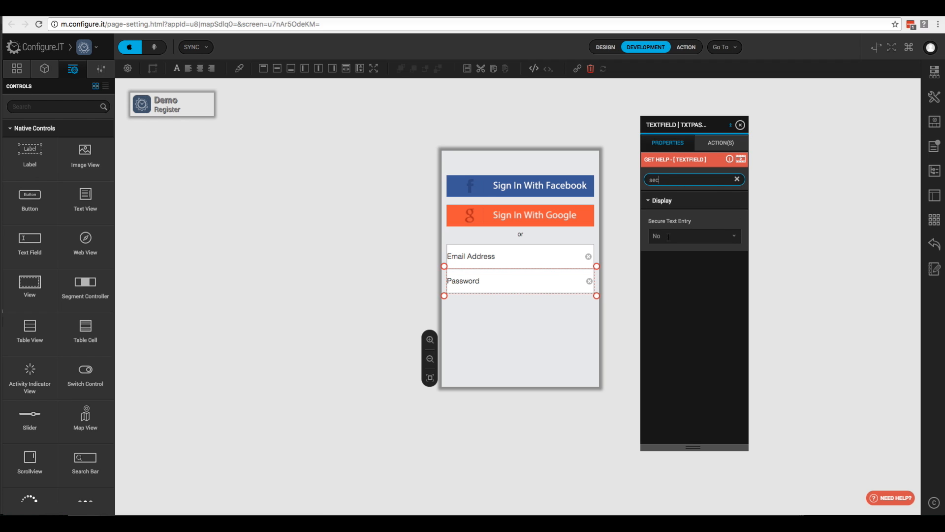
pyautogui.write('ure')
pyautogui.click(689, 236)
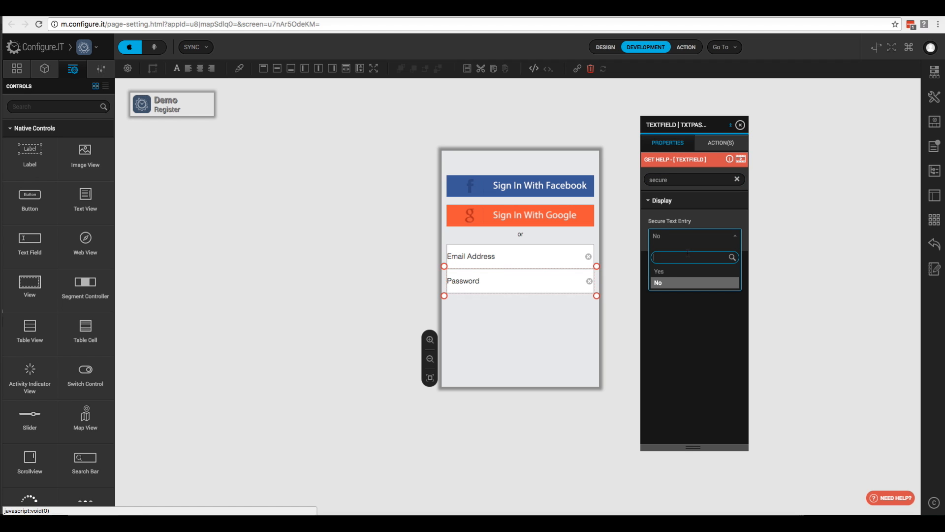
pyautogui.click(668, 272)
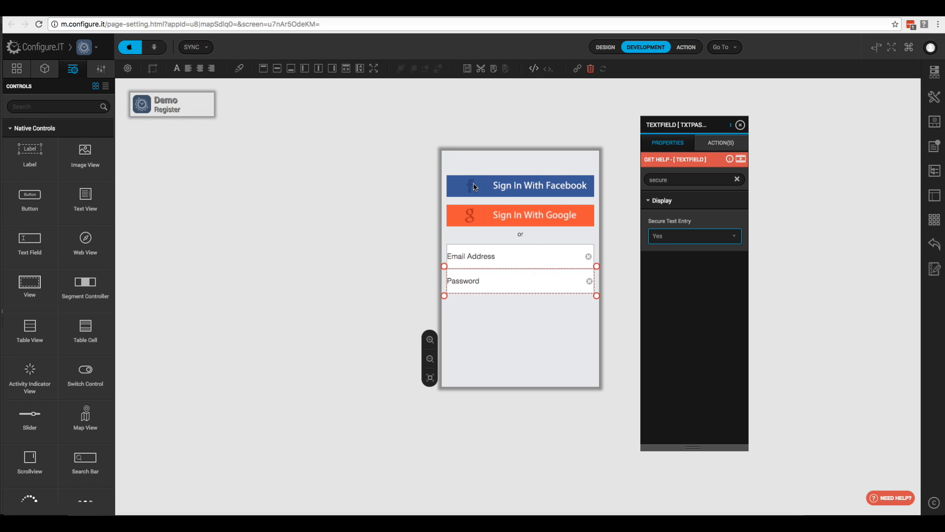
pyautogui.click(509, 193)
# Clone the Sign In With Facebook button and place the copy at x 10, y 300.
pyautogui.rightClick(443, 173)
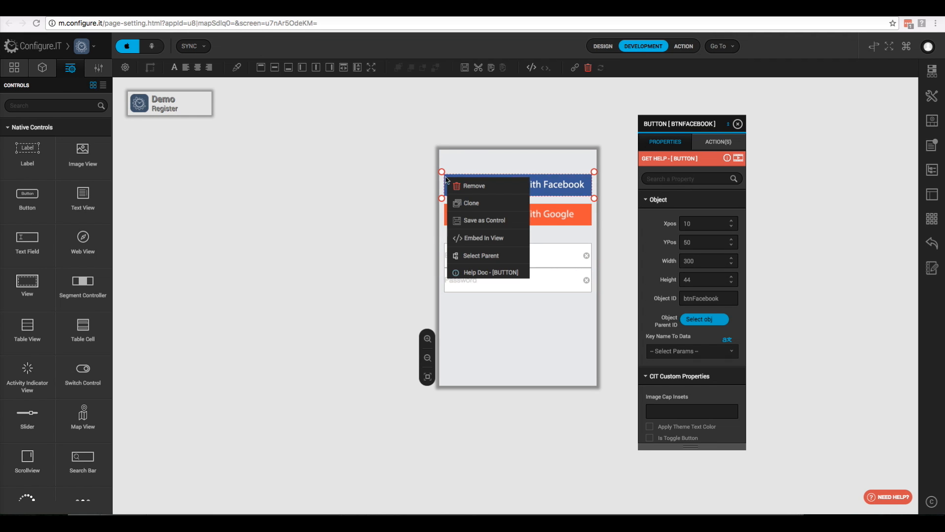
pyautogui.click(471, 205)
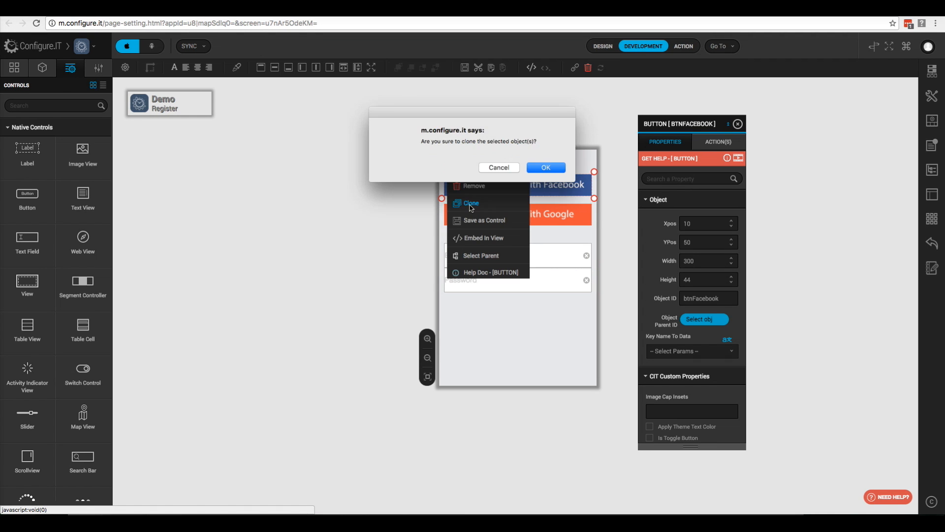
pyautogui.click(545, 168)
pyautogui.click(695, 224)
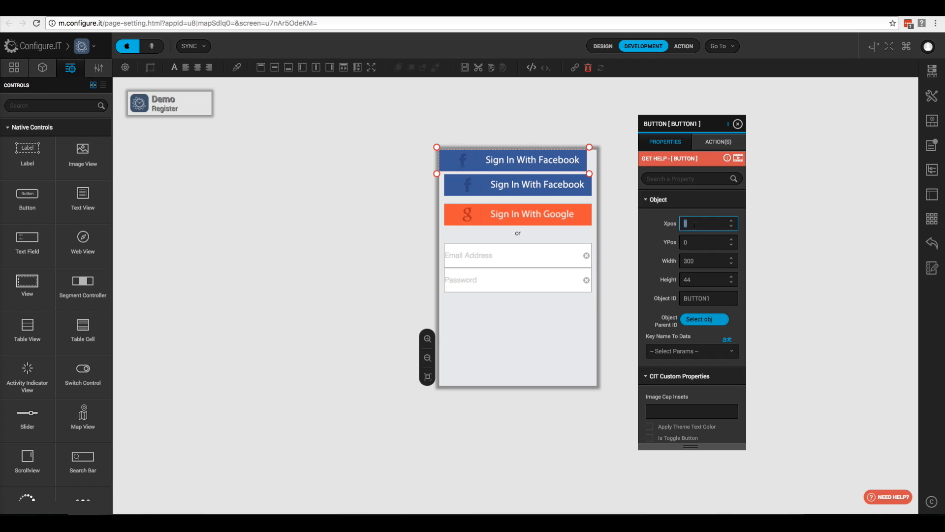
pyautogui.write('10')
pyautogui.press('Tab')
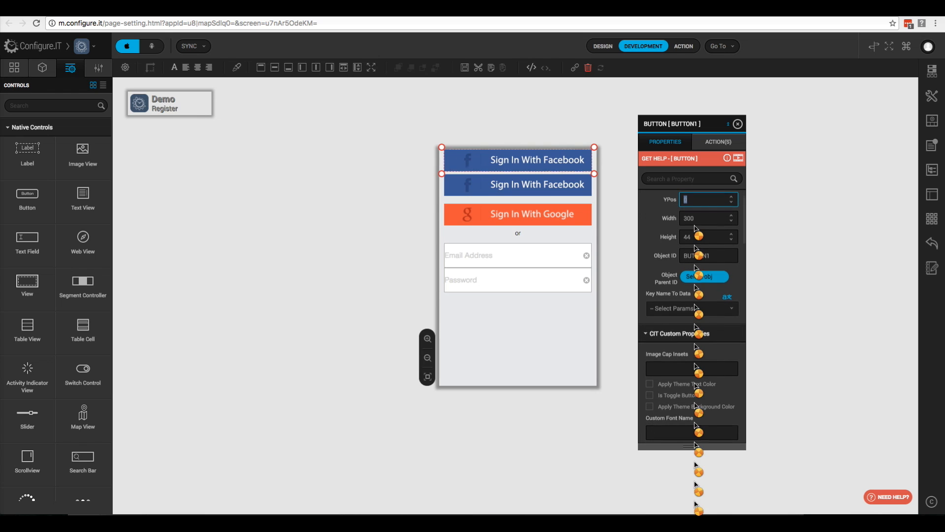
pyautogui.write('300')
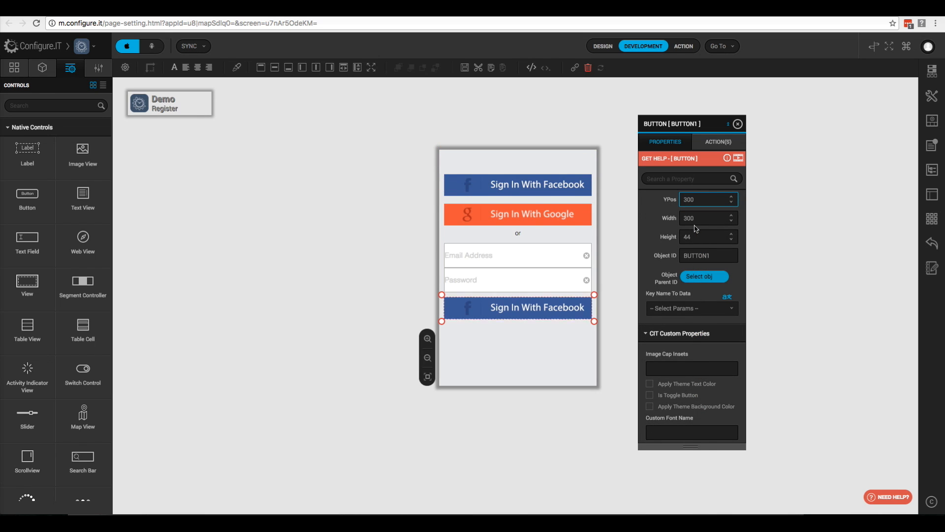
# Set the cloned button's object ID to btnEmail.
pyautogui.press('Tab')
pyautogui.press('Tab')
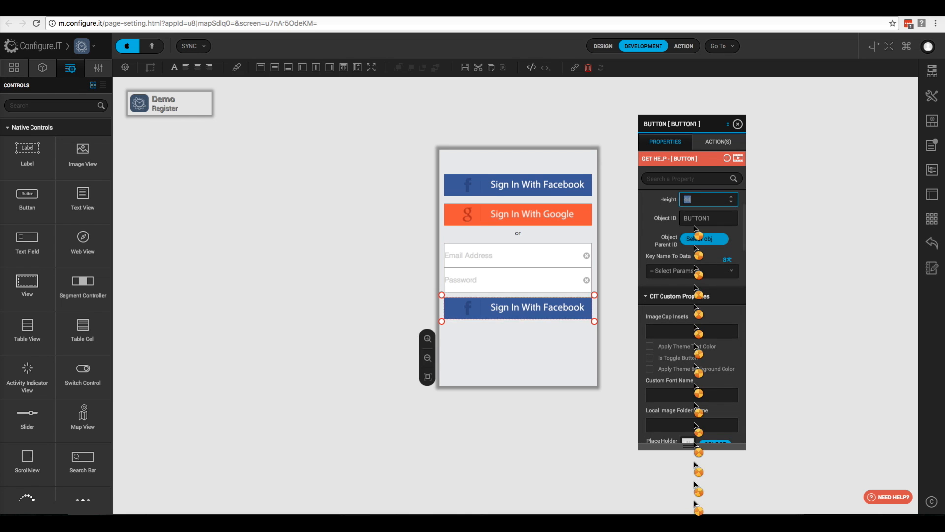
pyautogui.press('Tab')
pyautogui.write('btn')
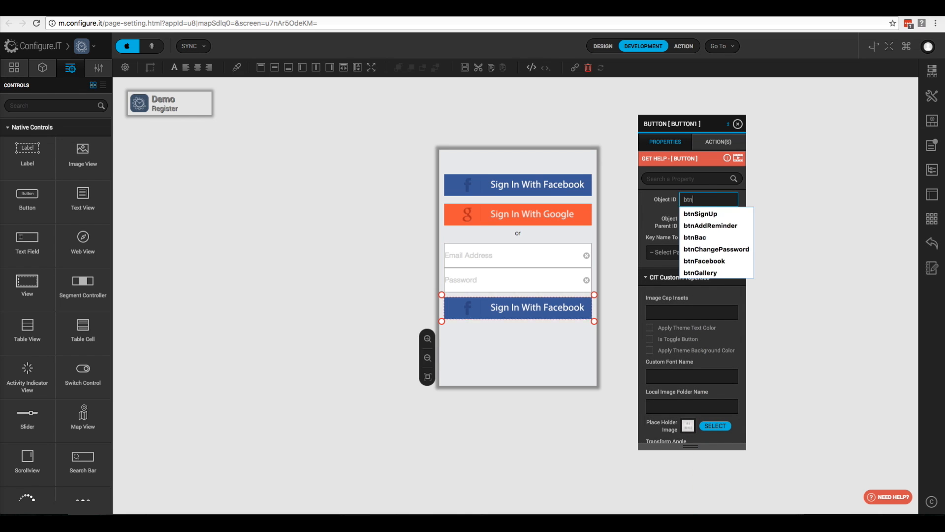
pyautogui.write('Email')
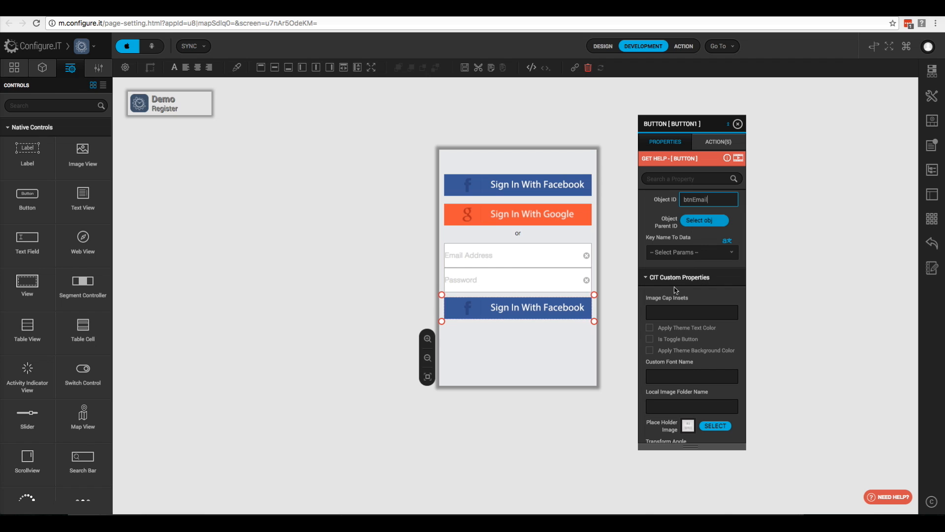
pyautogui.scroll(-6, 688, 339)
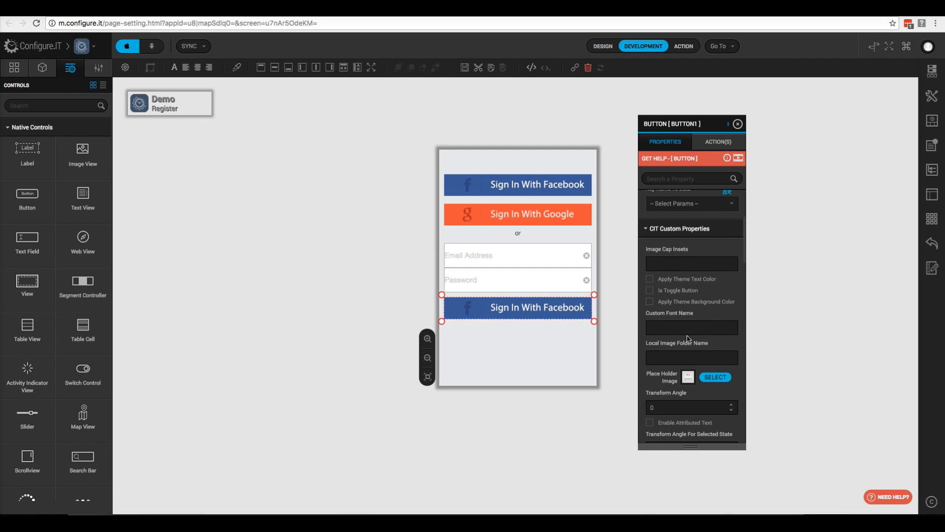
pyautogui.scroll(-5, 688, 339)
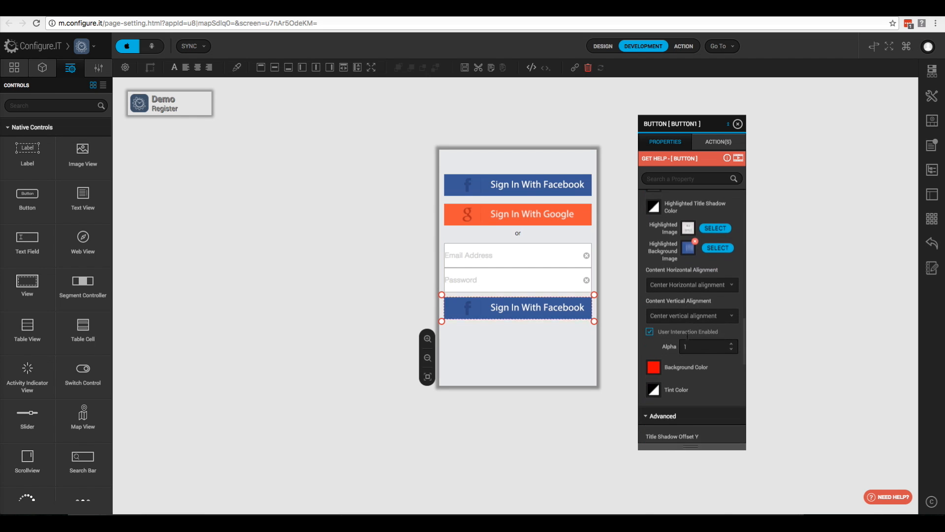
pyautogui.scroll(3, 688, 338)
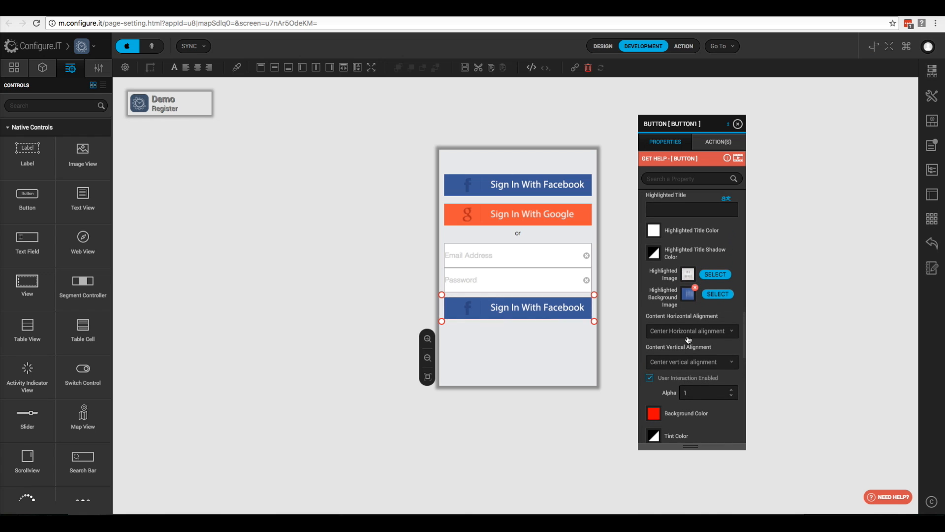
# Use the teal email image for btnEmail's highlighted background and Sign In With Email for normal.
pyautogui.click(716, 295)
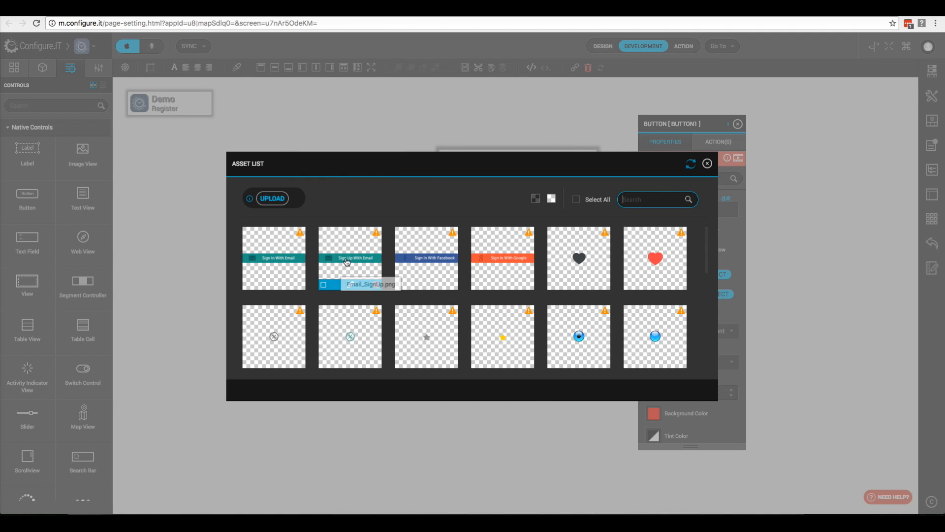
pyautogui.click(270, 273)
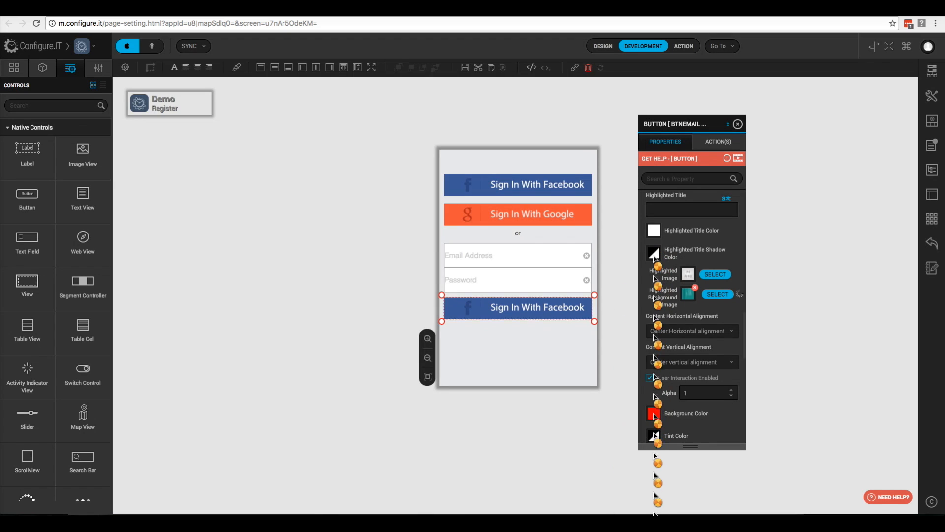
pyautogui.scroll(5, 691, 246)
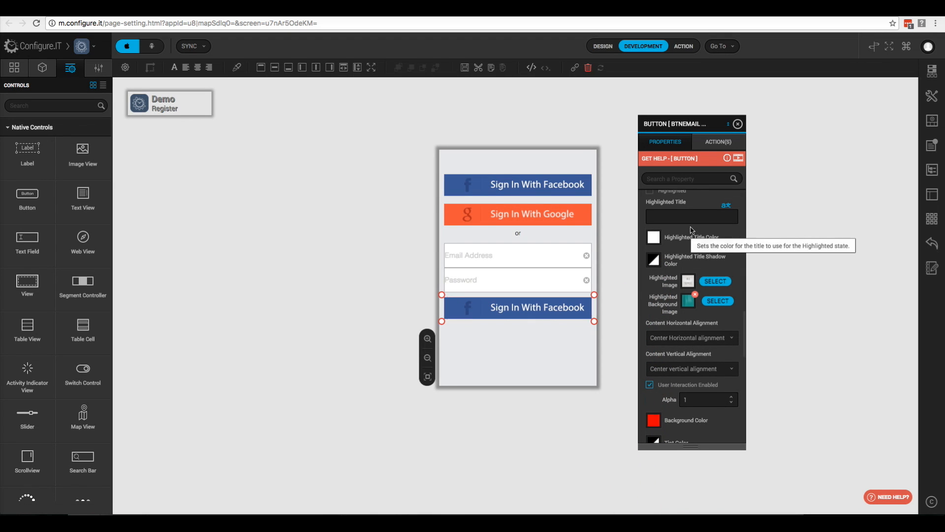
pyautogui.click(692, 249)
pyautogui.click(670, 284)
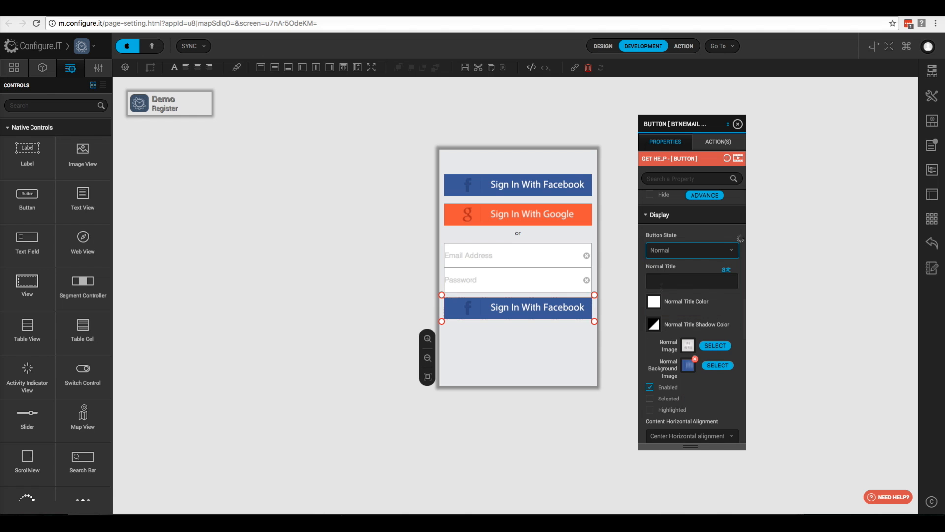
pyautogui.click(715, 367)
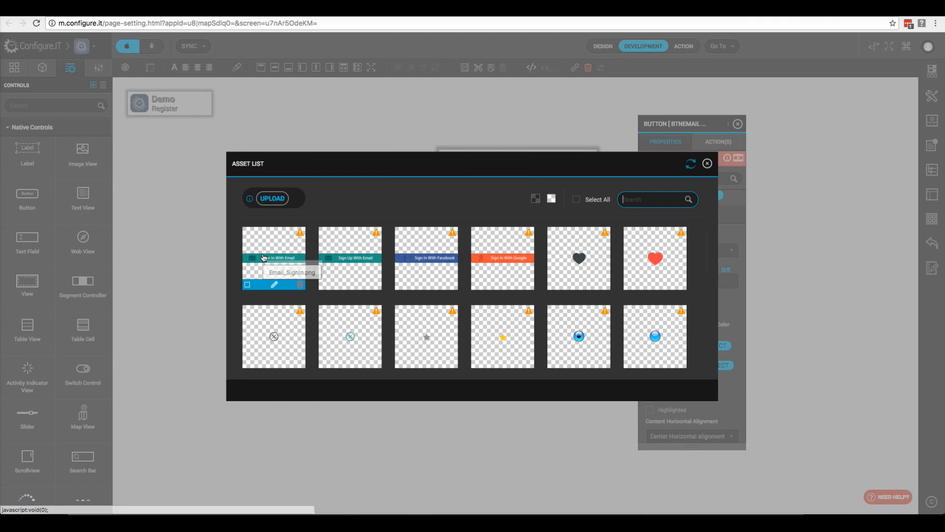
pyautogui.click(271, 261)
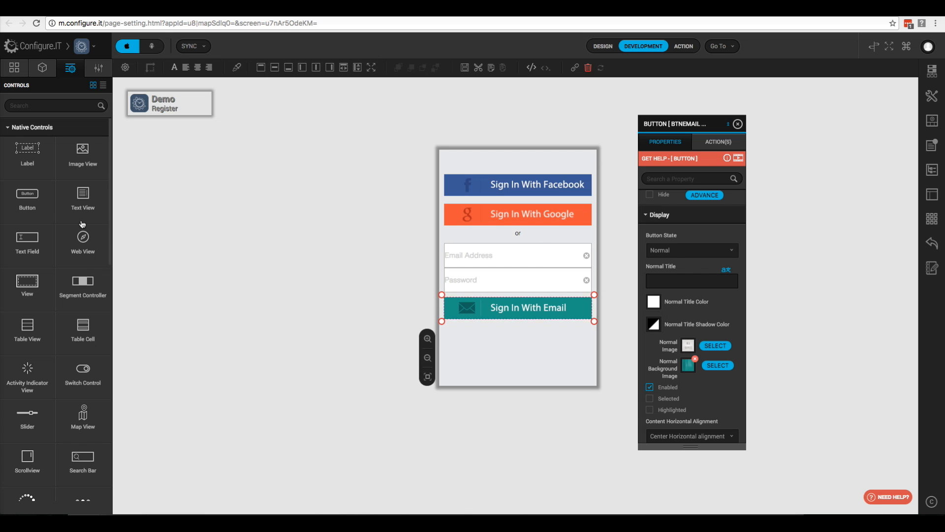
# Drag a new button onto the phone at x 60, y 355, sized 200 by 30.
pyautogui.moveTo(32, 200); pyautogui.dragTo(514, 340)
pyautogui.doubleClick(697, 223)
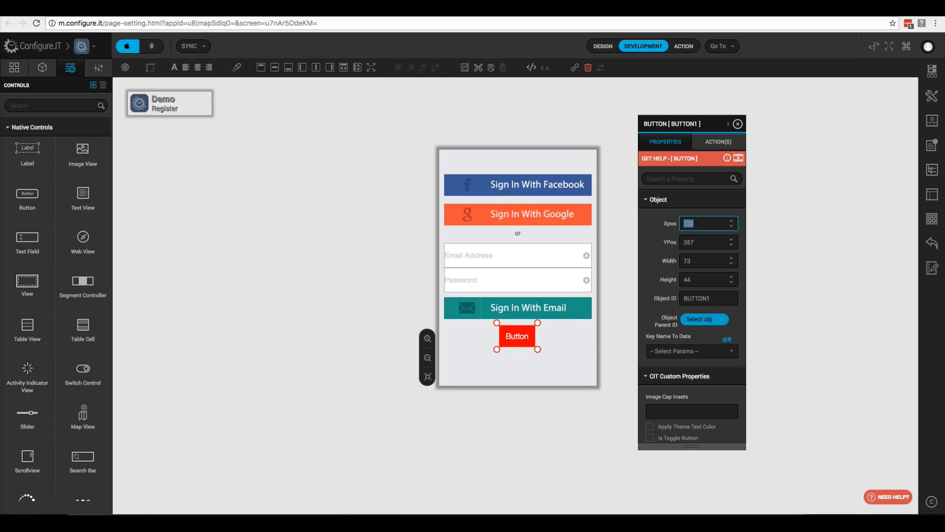
pyautogui.write('60')
pyautogui.press('Tab')
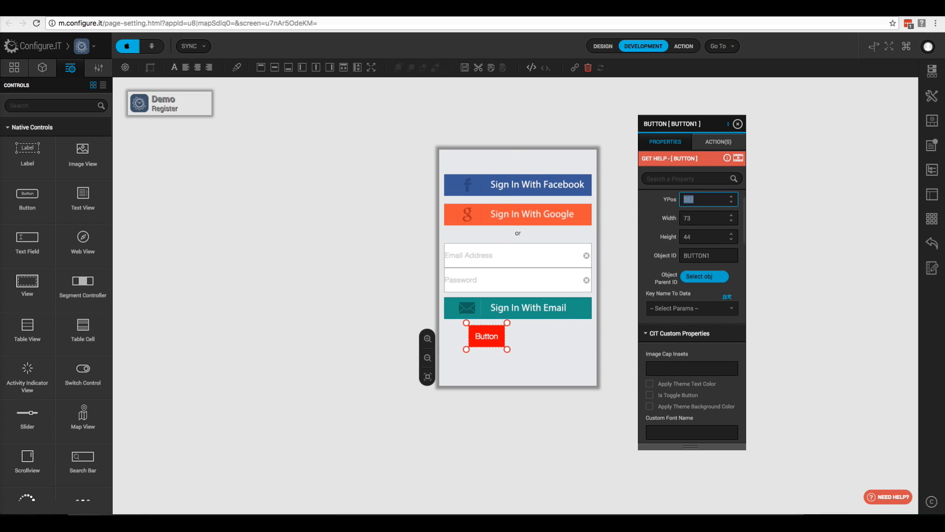
pyautogui.write('355')
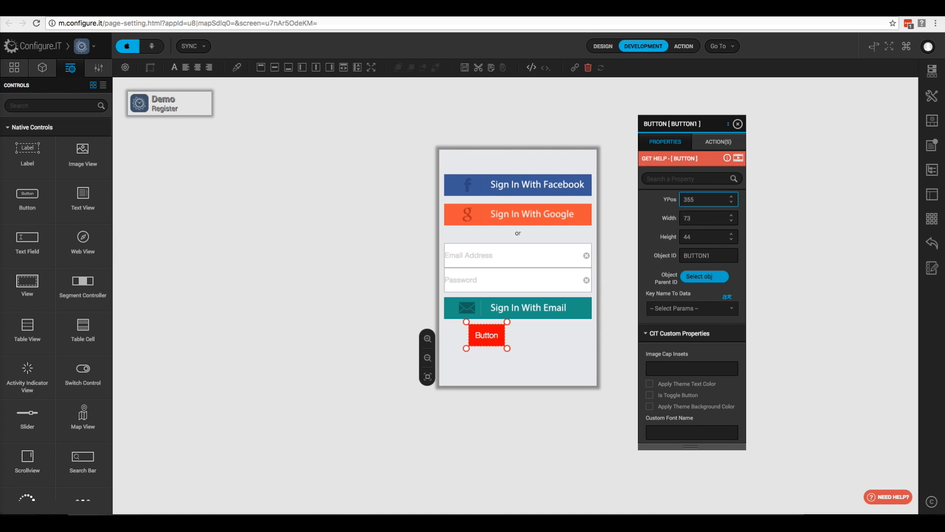
pyautogui.press('Tab')
pyautogui.write('200')
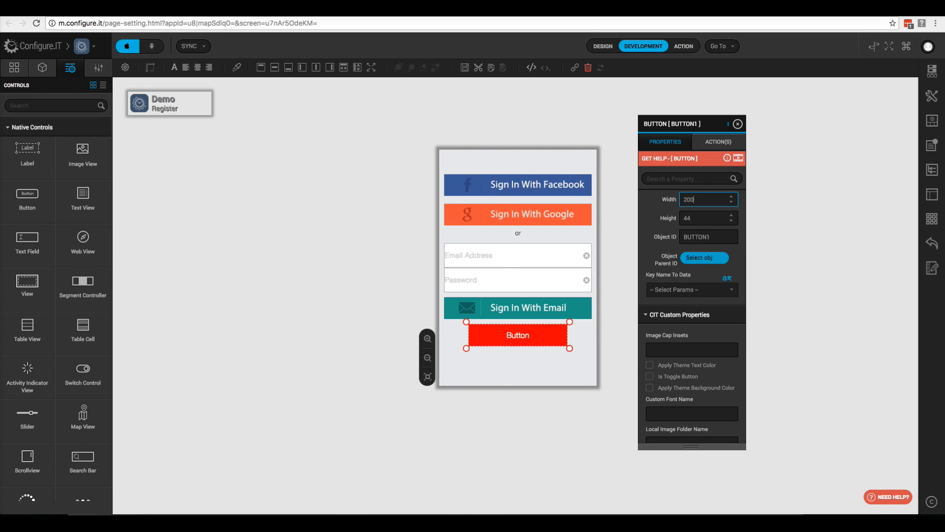
pyautogui.press('Tab')
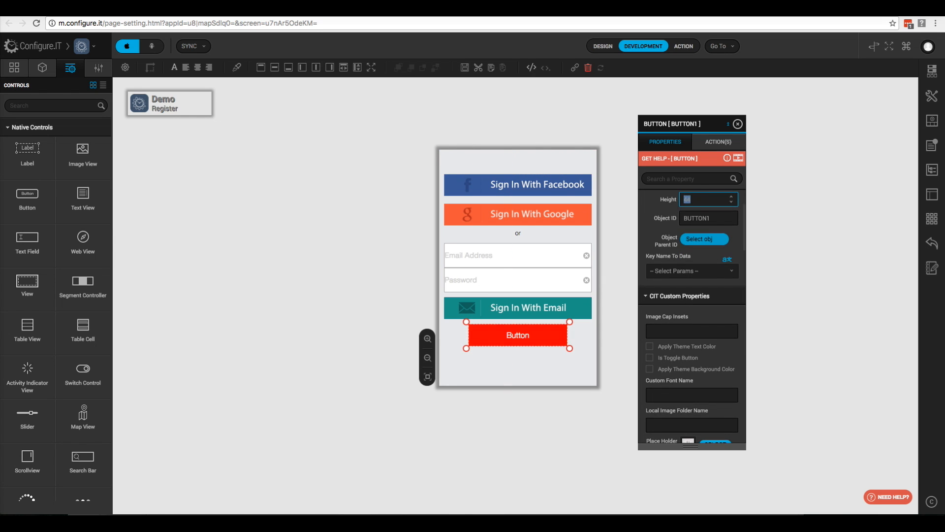
pyautogui.write('30')
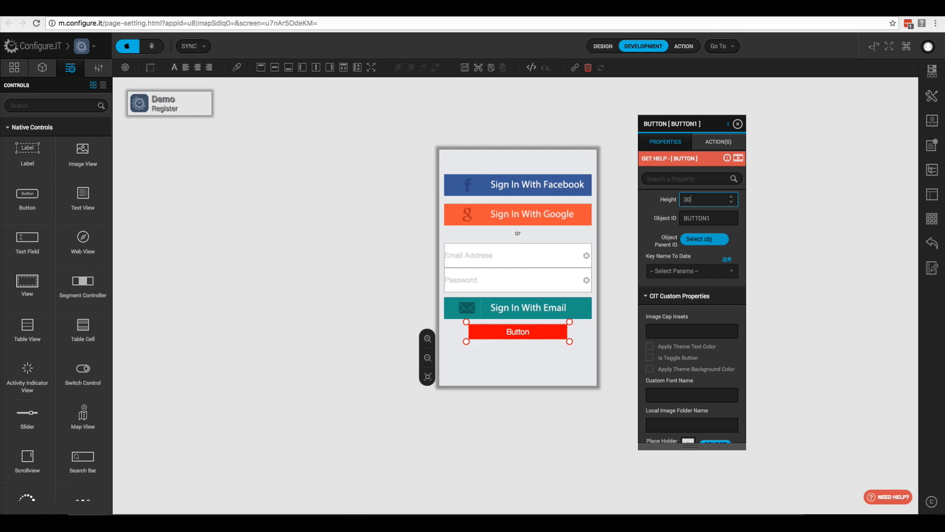
# Set the new button's object ID to btnCreat.
pyautogui.press('Tab')
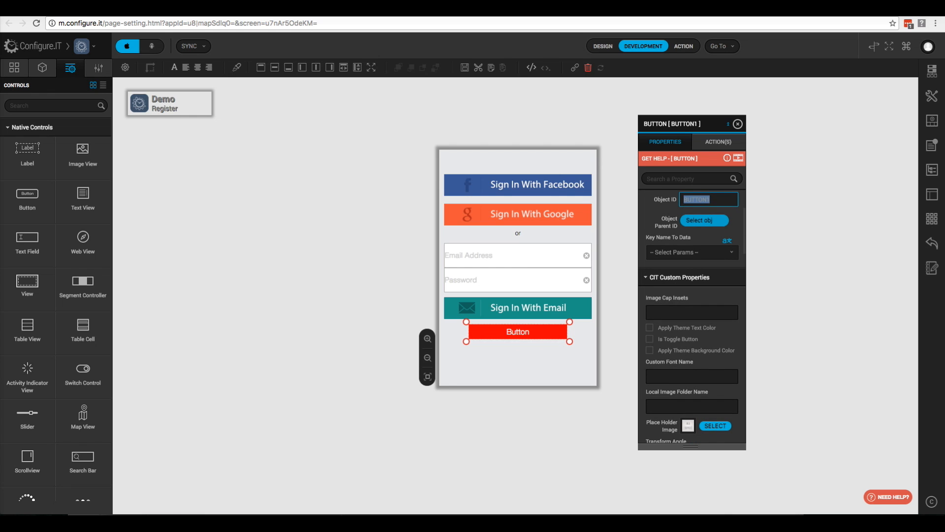
pyautogui.write('btn')
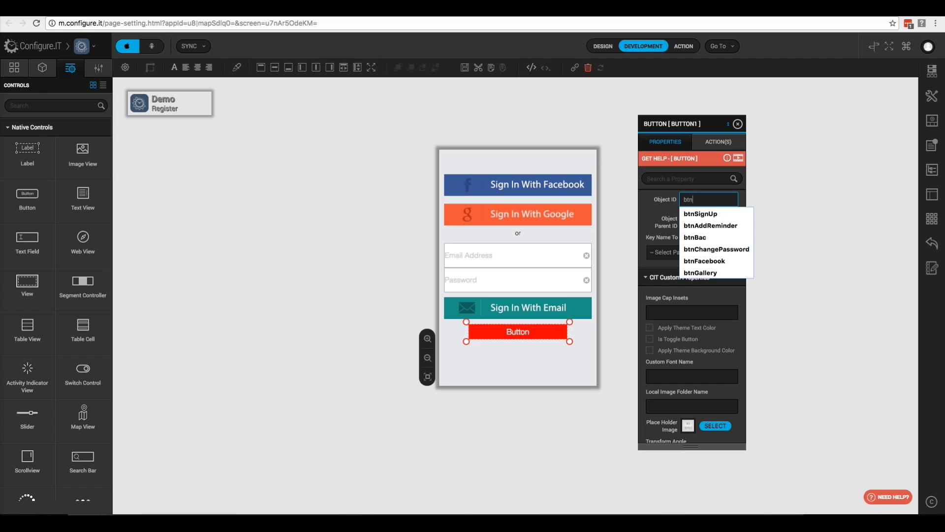
pyautogui.write('Creat')
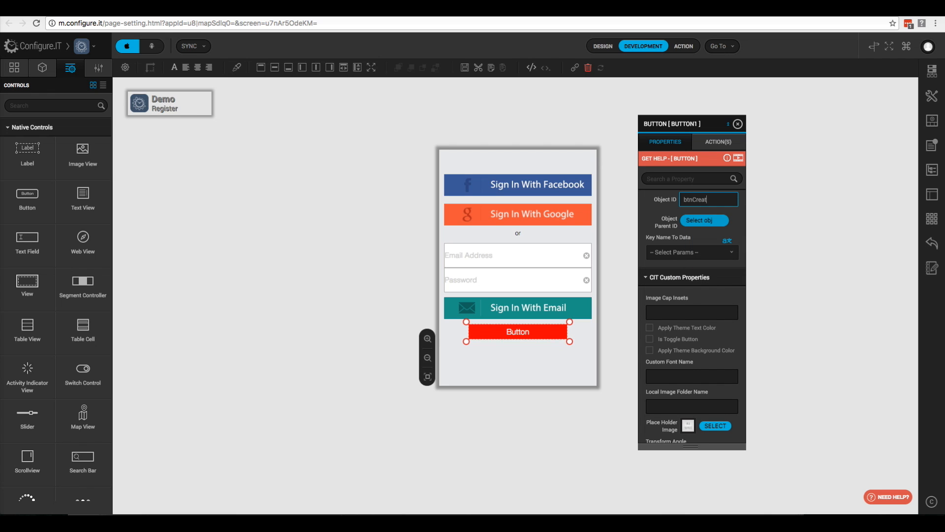
pyautogui.scroll(-4, 684, 327)
pyautogui.scroll(-2, 683, 327)
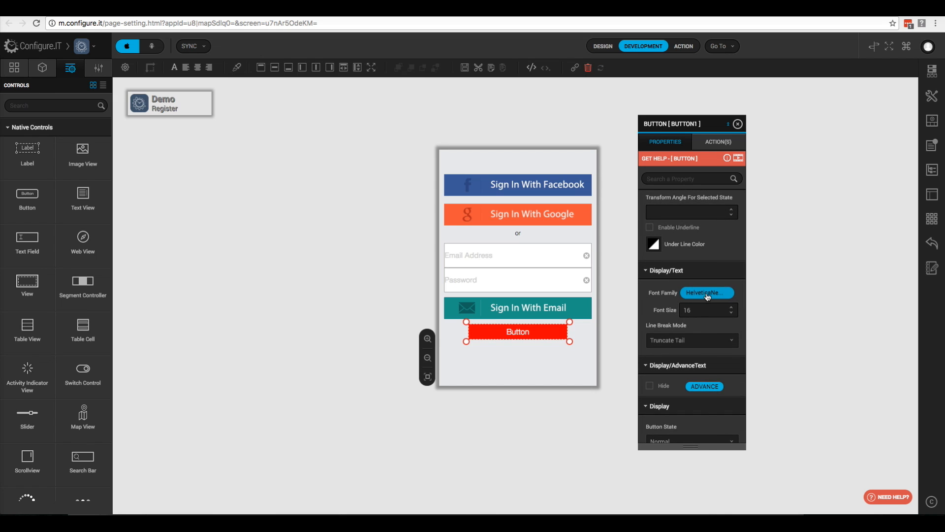
# Set the button's font to Helvetica-Light and lower the size to 14.
pyautogui.click(707, 294)
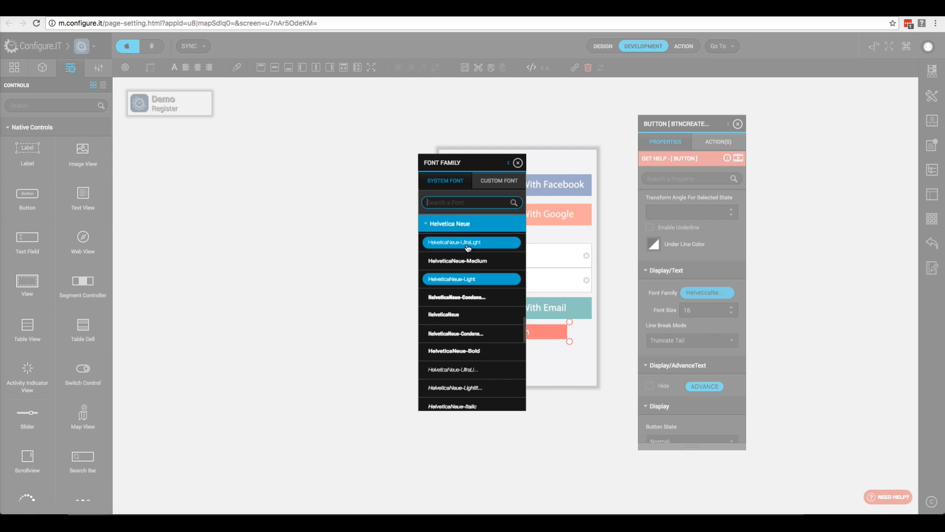
pyautogui.scroll(3, 467, 246)
pyautogui.click(435, 276)
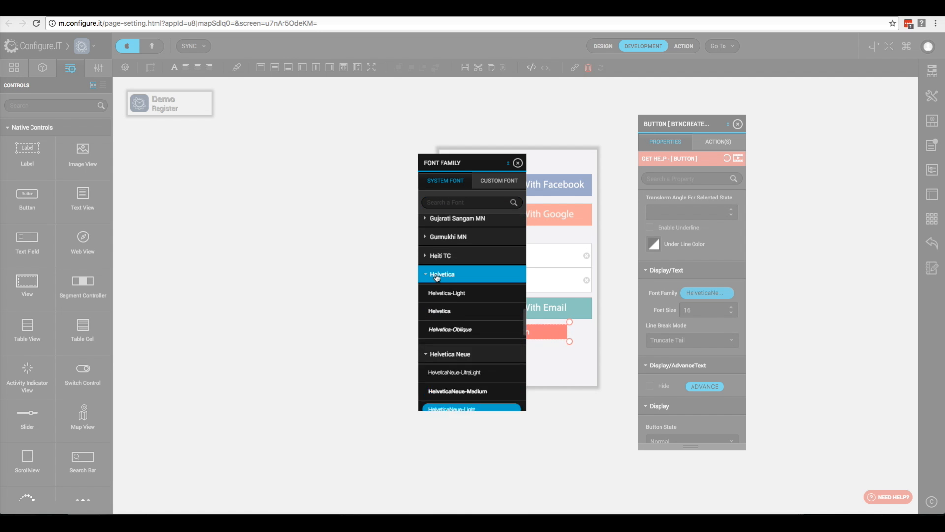
pyautogui.click(458, 295)
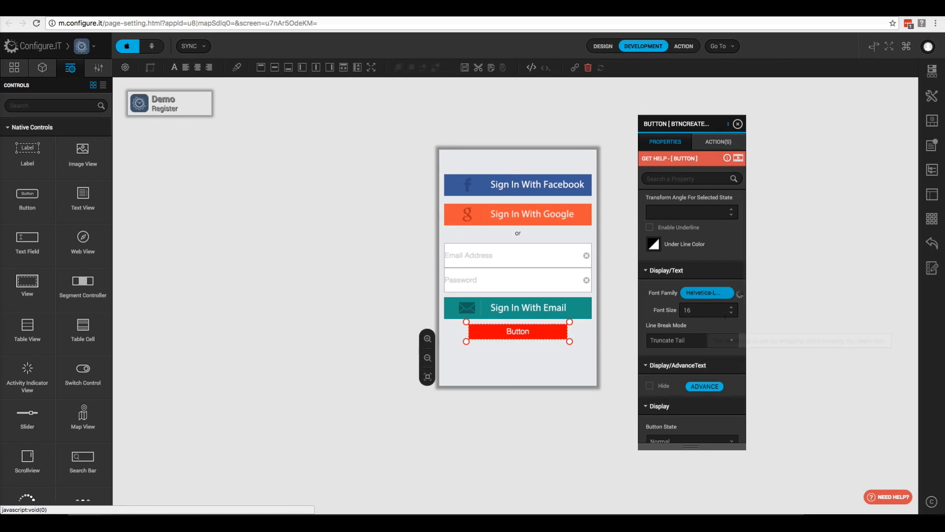
pyautogui.click(732, 314)
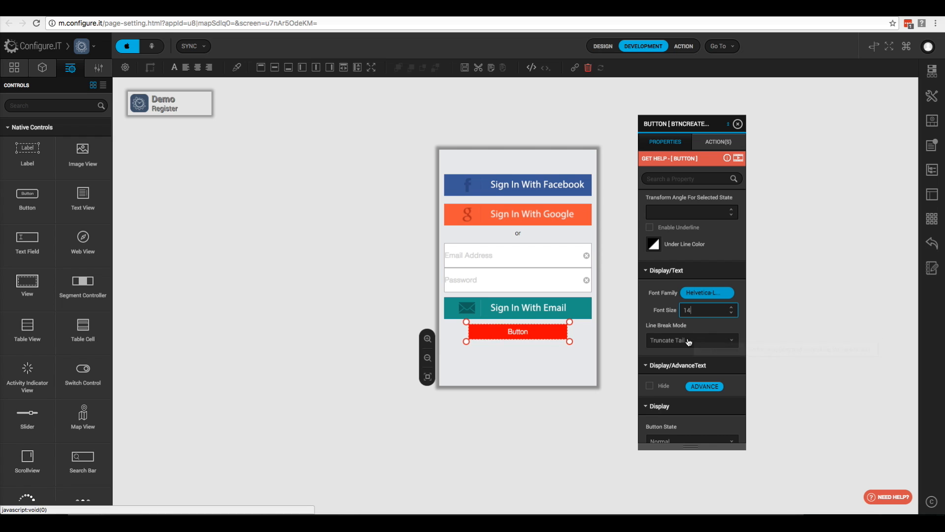
# Change the button's normal title to 'Create and account'.
pyautogui.scroll(-3, 689, 369)
pyautogui.scroll(-1, 690, 371)
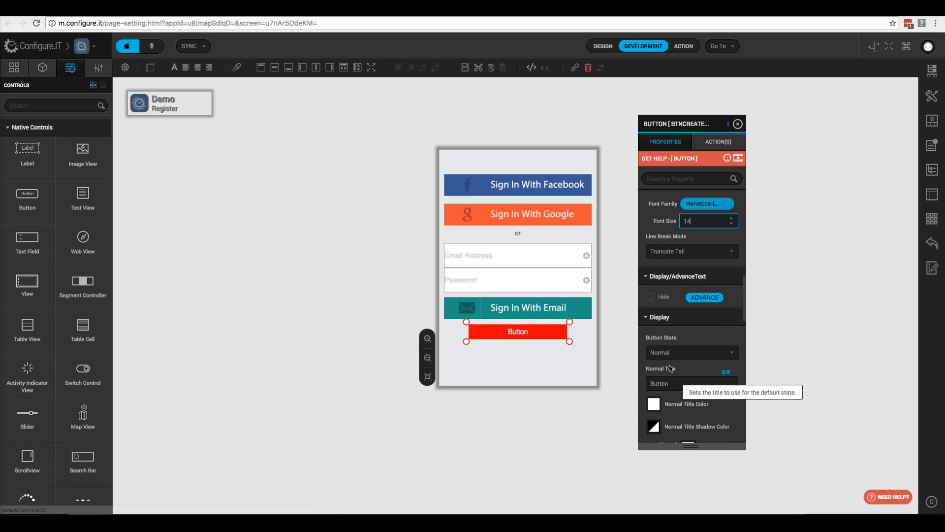
pyautogui.doubleClick(668, 384)
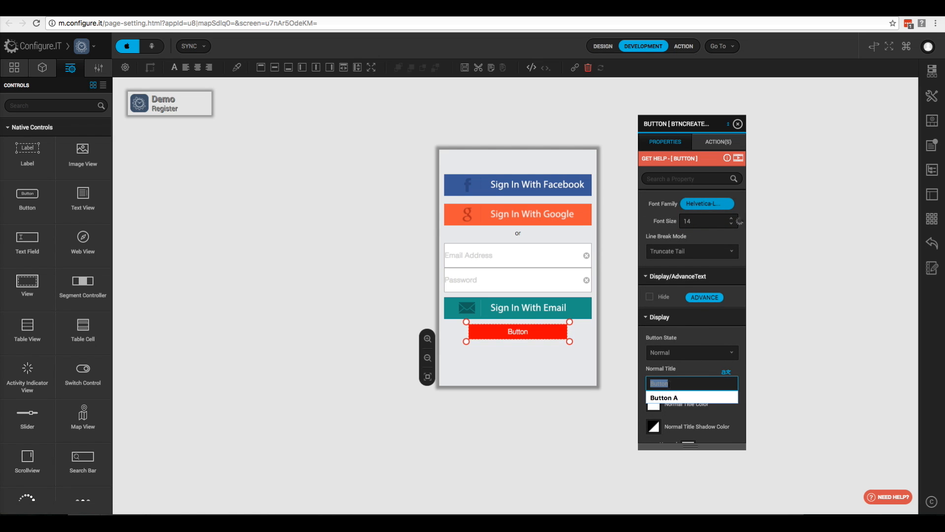
pyautogui.write('Create')
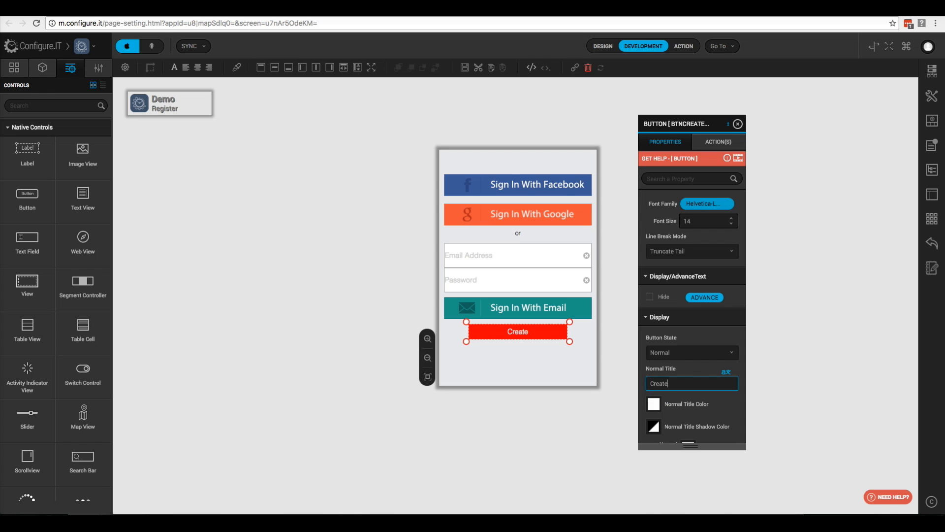
pyautogui.write(' and acc')
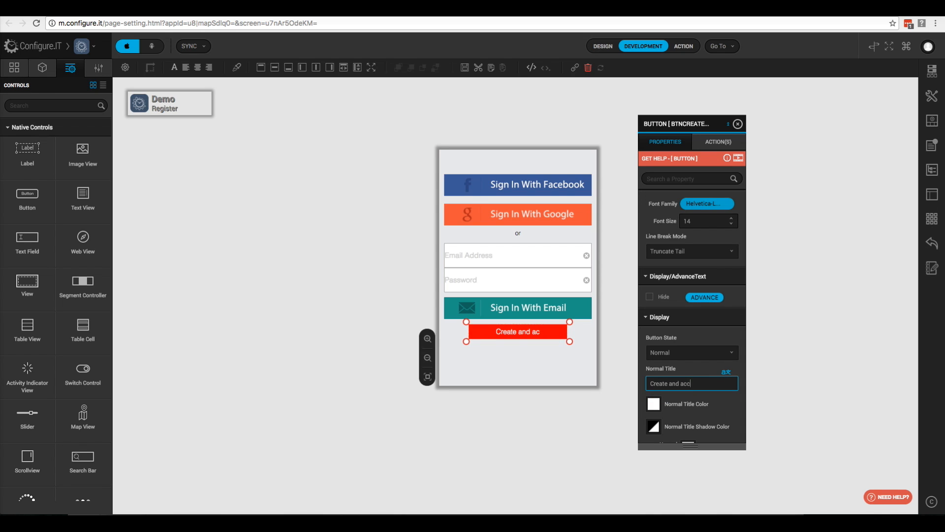
pyautogui.write('ount')
# Make the title colour teal hex 1c9689 and set the background colour to None.
pyautogui.click(657, 405)
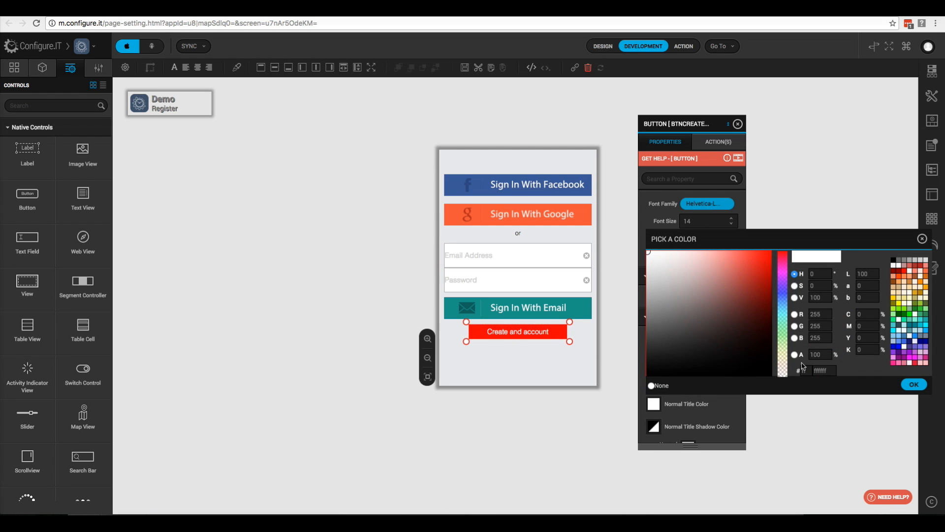
pyautogui.click(824, 370)
pyautogui.write('1c')
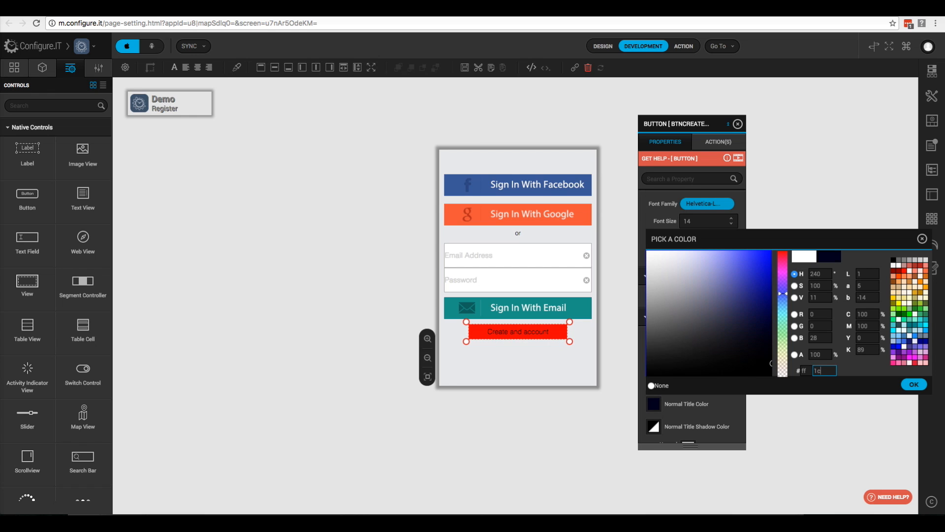
pyautogui.write('9689')
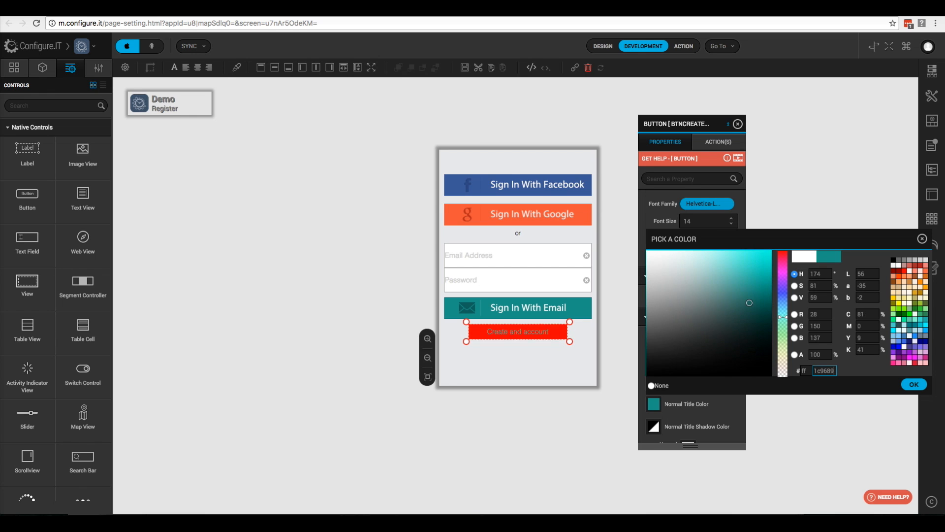
pyautogui.click(913, 385)
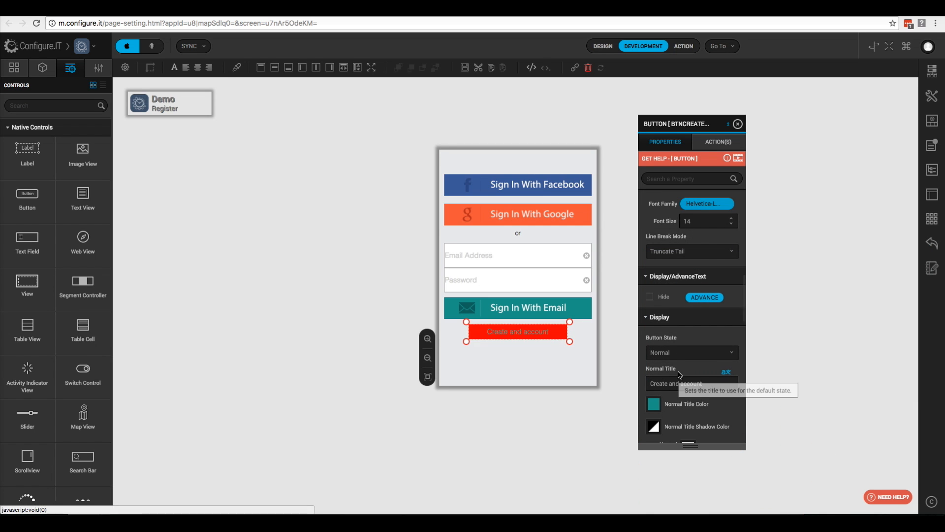
pyautogui.scroll(-2, 685, 377)
pyautogui.scroll(-5, 679, 374)
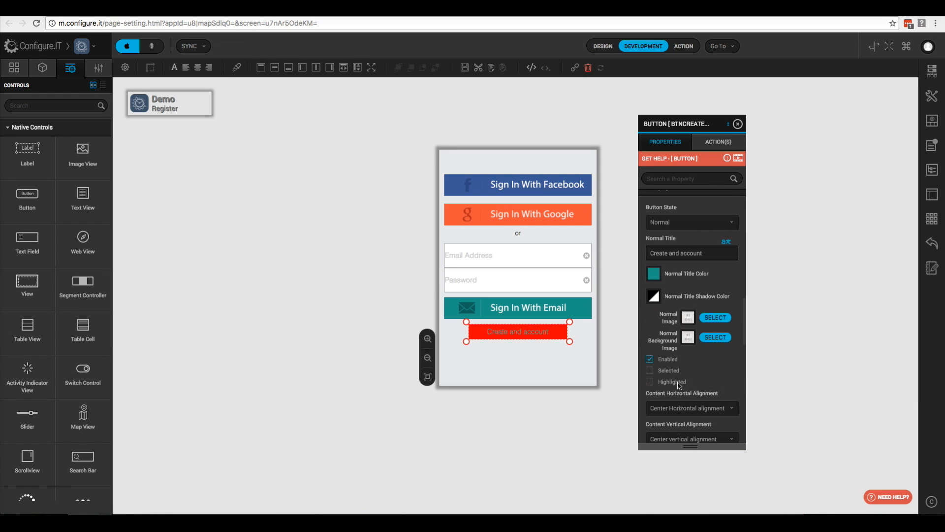
pyautogui.click(654, 432)
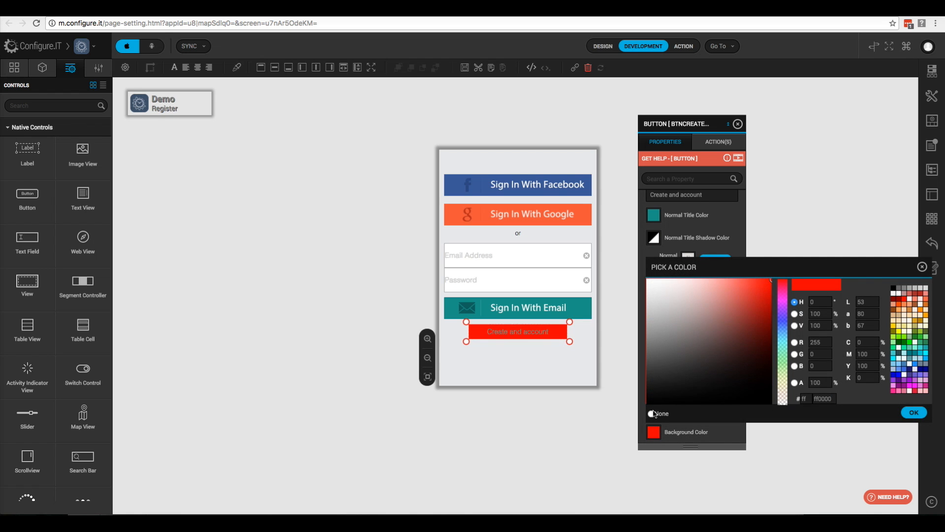
pyautogui.click(652, 413)
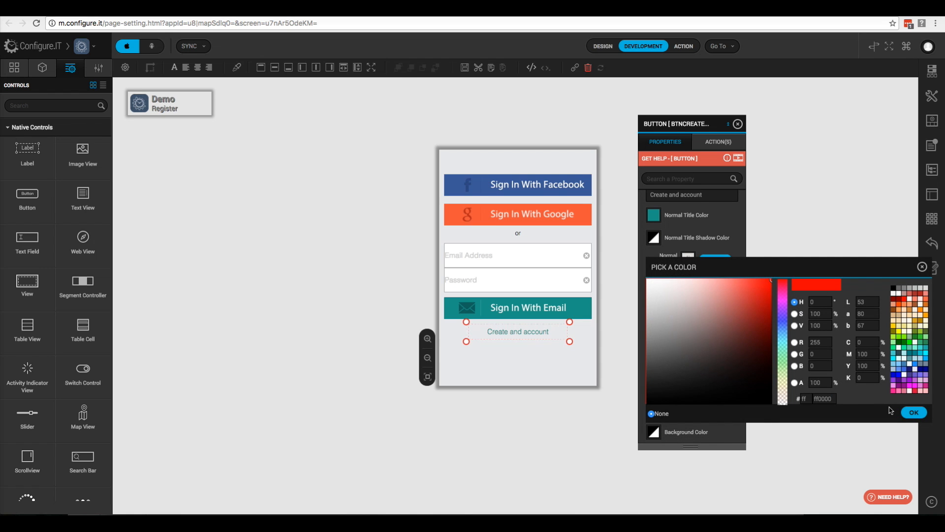
pyautogui.click(912, 413)
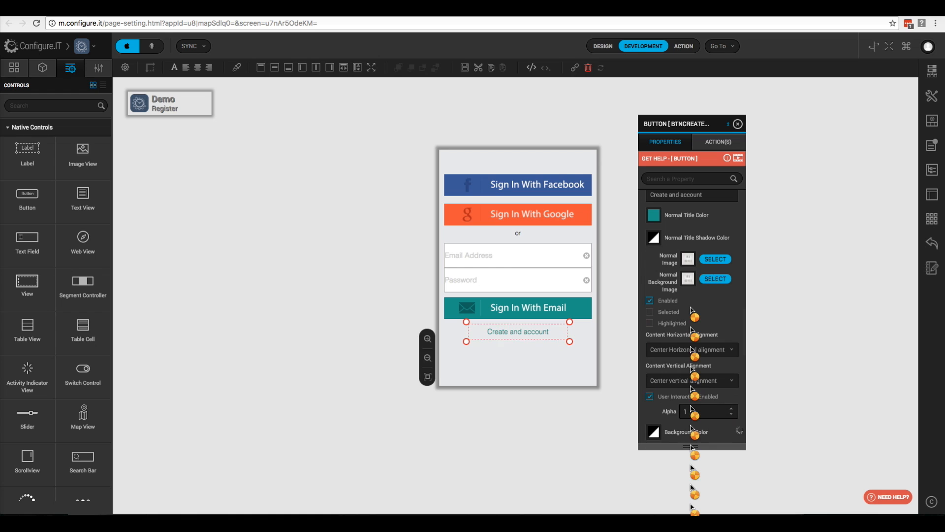
# Title the Selected state 'Already have an account?' and tick Is Toggle Button.
pyautogui.scroll(4, 692, 307)
pyautogui.scroll(1, 691, 308)
pyautogui.click(683, 296)
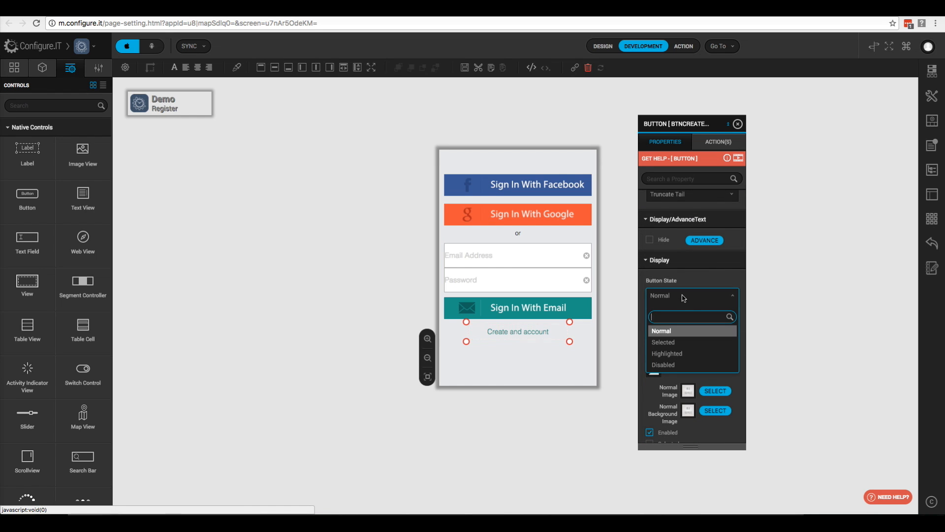
pyautogui.click(677, 342)
pyautogui.click(676, 359)
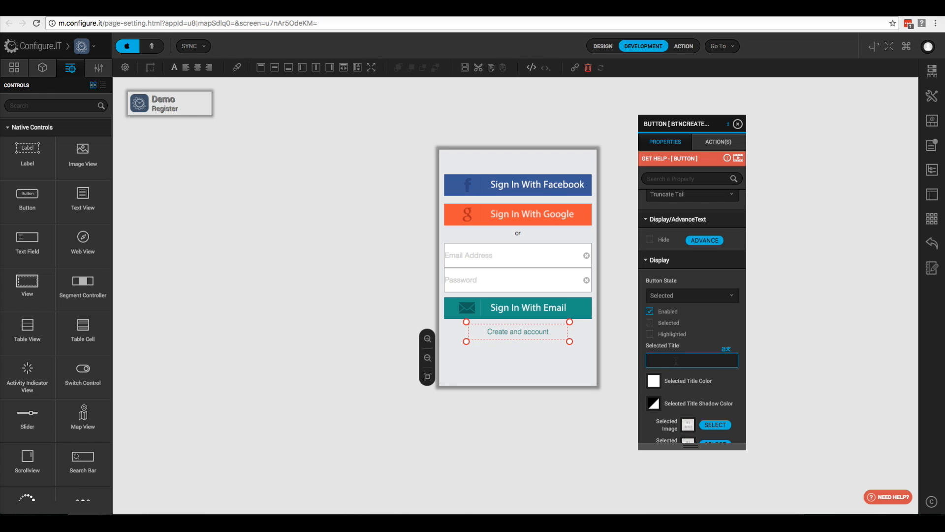
pyautogui.write('Already have an account?')
pyautogui.scroll(8, 684, 322)
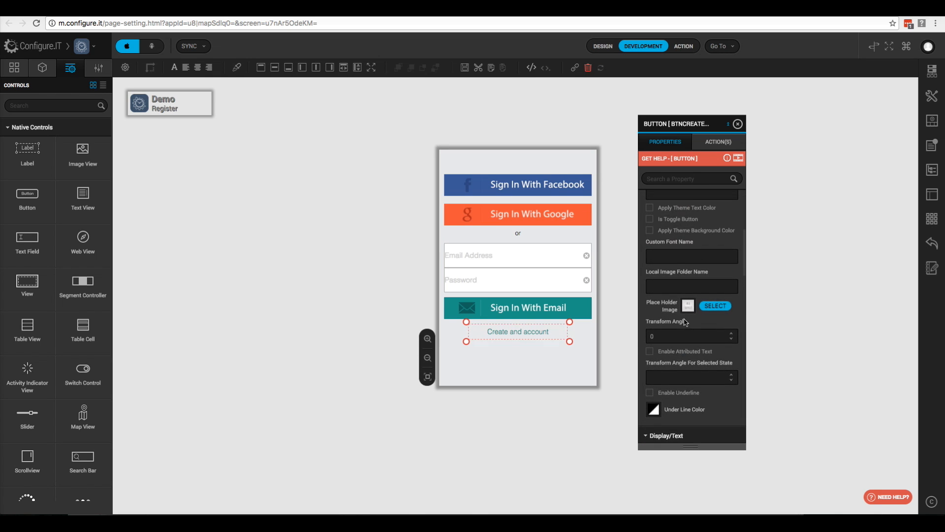
pyautogui.scroll(3, 684, 318)
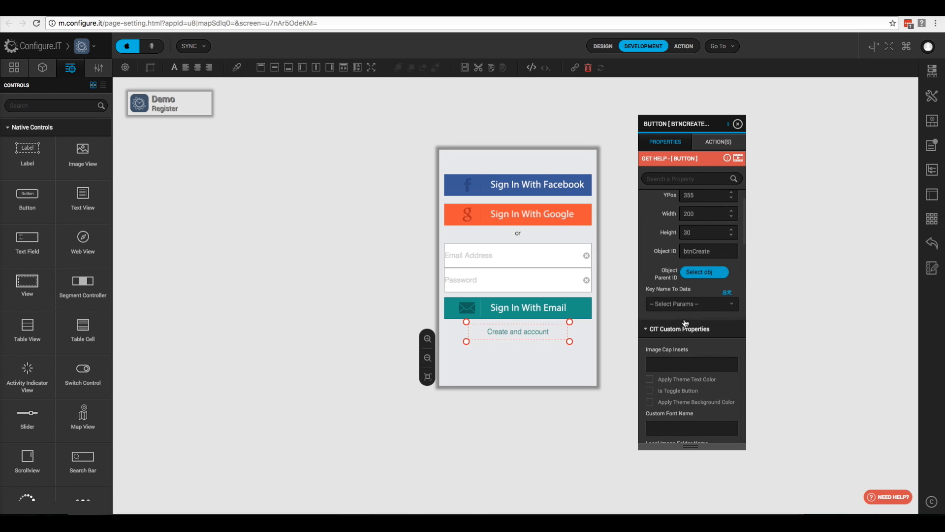
pyautogui.click(650, 391)
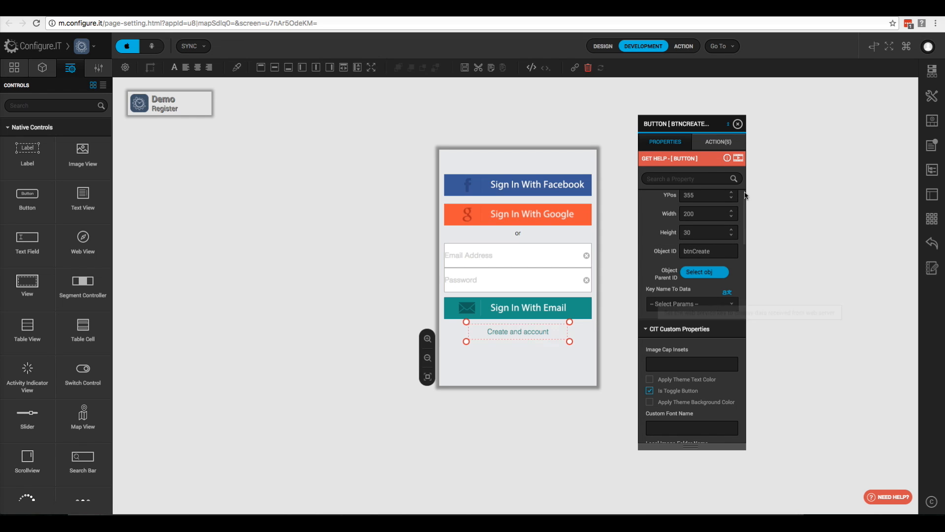
# Add an Add Animation action to the button's Click event with duration .5.
pyautogui.click(717, 142)
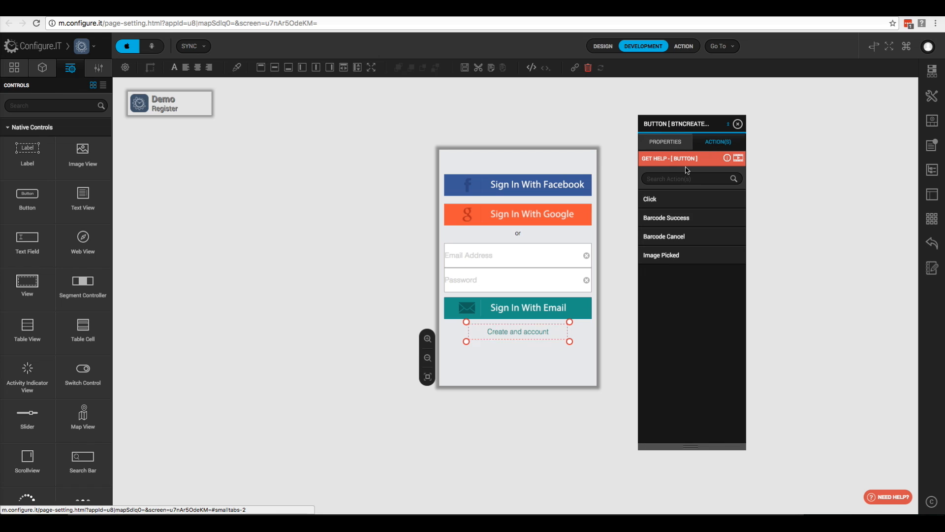
pyautogui.click(667, 199)
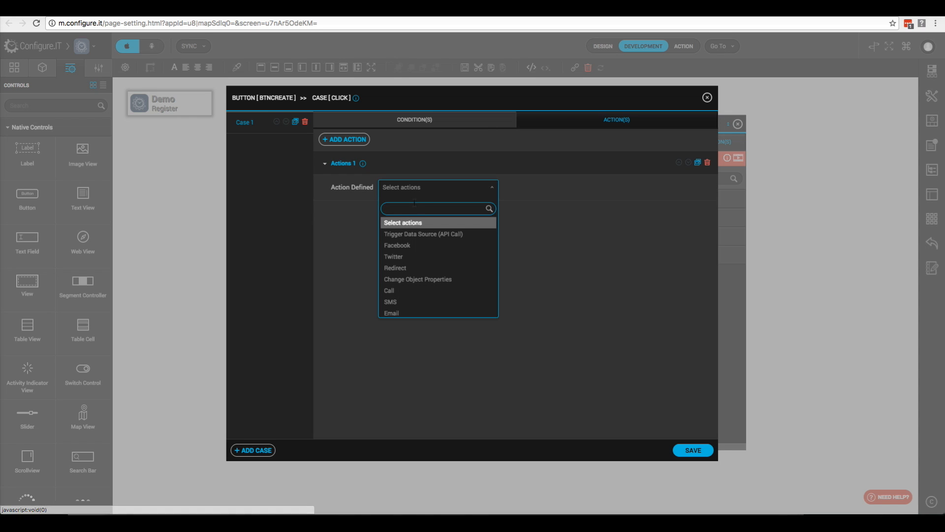
pyautogui.write('anim')
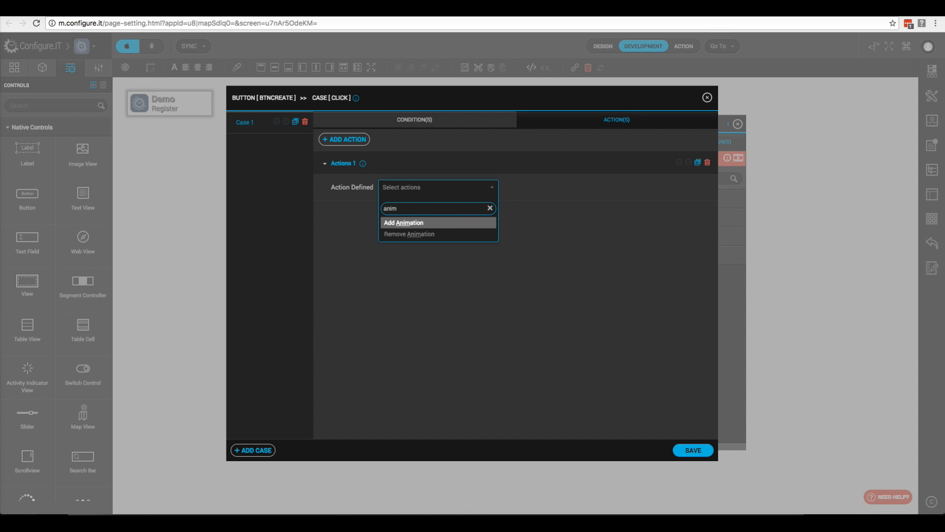
pyautogui.click(410, 224)
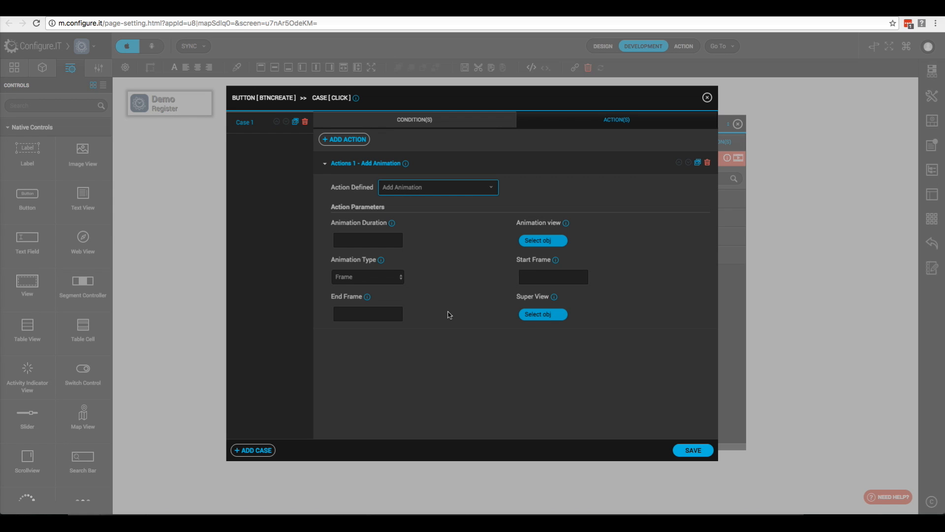
pyautogui.click(364, 238)
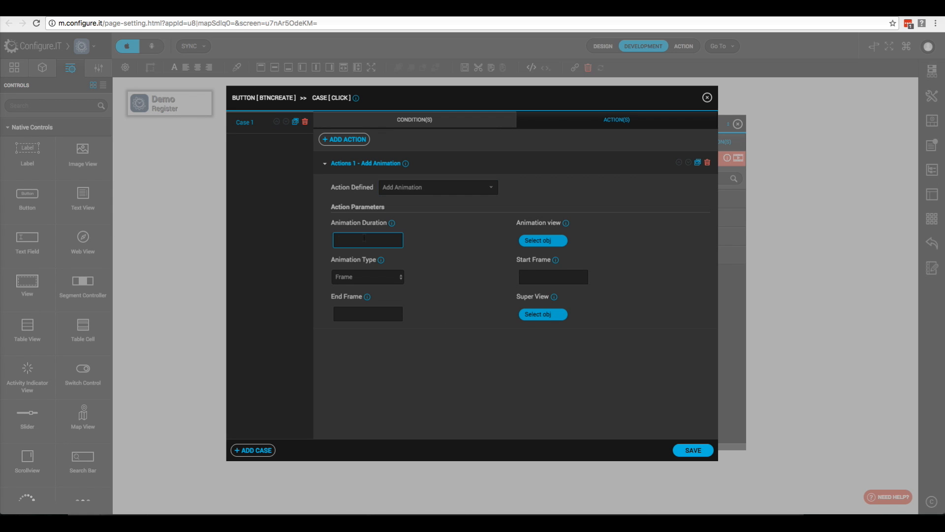
pyautogui.write('.5')
pyautogui.click(475, 260)
# Set the animation view to btnCreate.
pyautogui.click(547, 241)
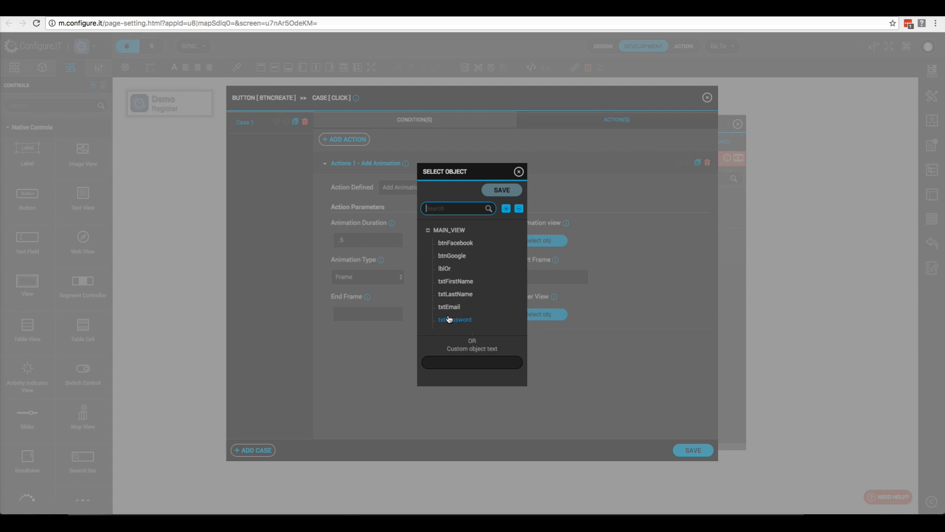
pyautogui.scroll(-2, 448, 319)
pyautogui.click(450, 316)
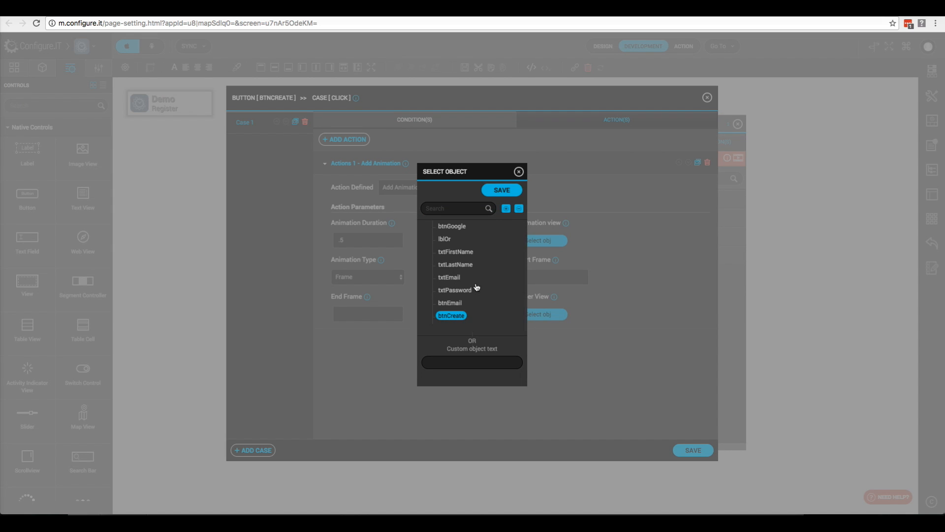
pyautogui.click(501, 191)
# Set both Start Frame and End Frame to 60,355,200,30.
pyautogui.click(530, 278)
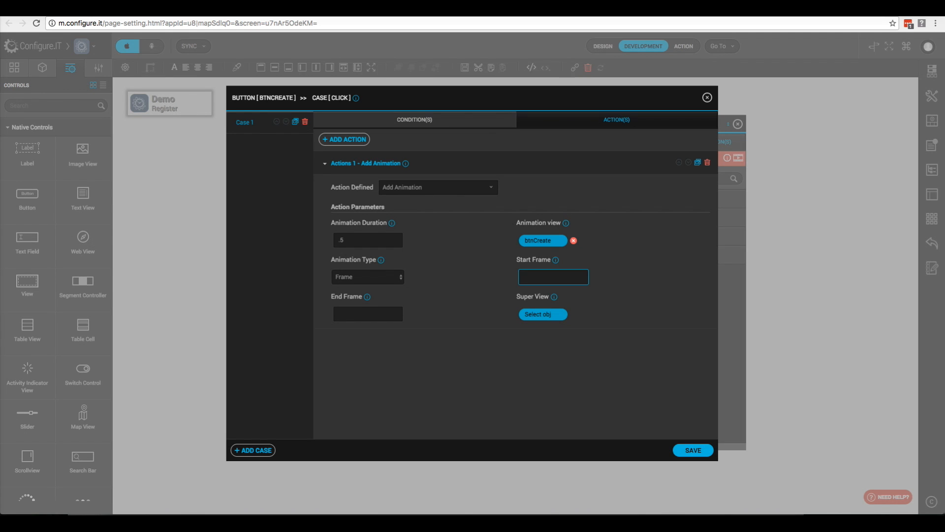
pyautogui.click(555, 260)
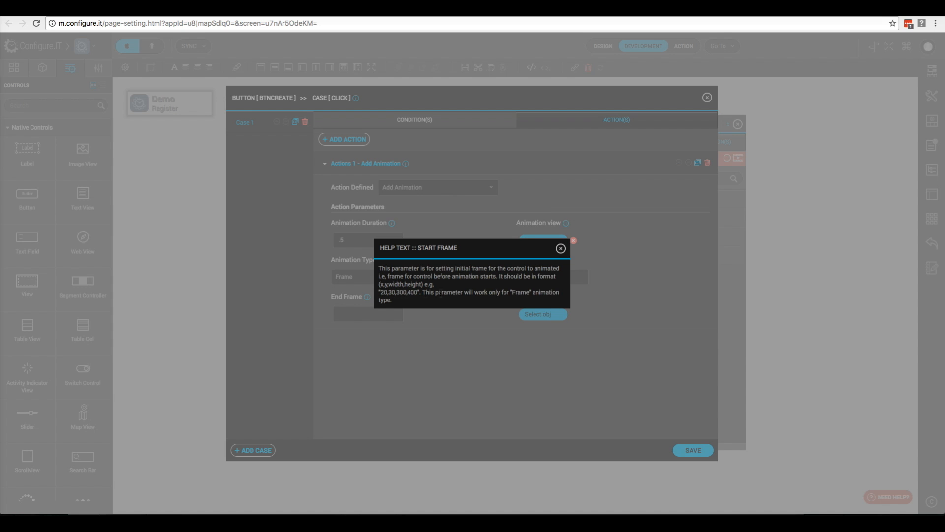
pyautogui.click(561, 248)
pyautogui.click(543, 278)
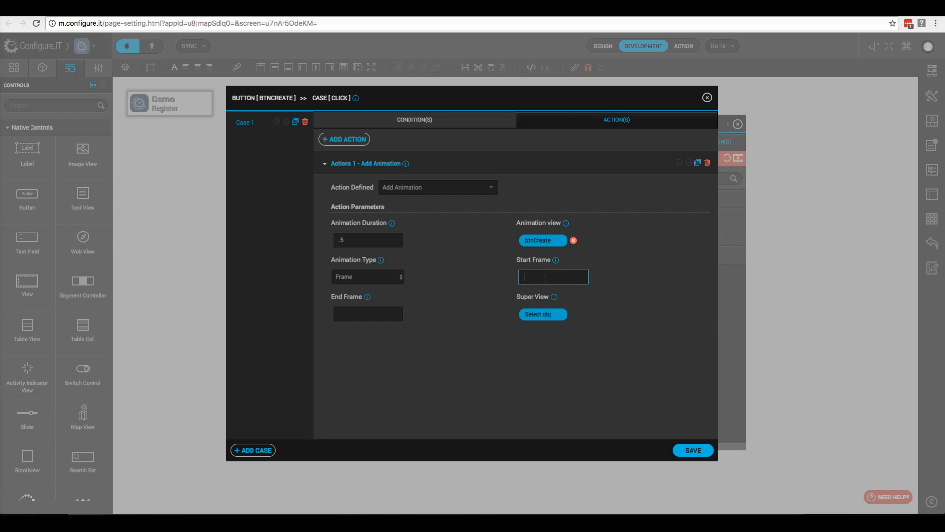
pyautogui.write('60,355,200,30')
pyautogui.moveTo(575, 277); pyautogui.dragTo(504, 276)
pyautogui.press('super+c')
pyautogui.click(375, 318)
pyautogui.press('super+v')
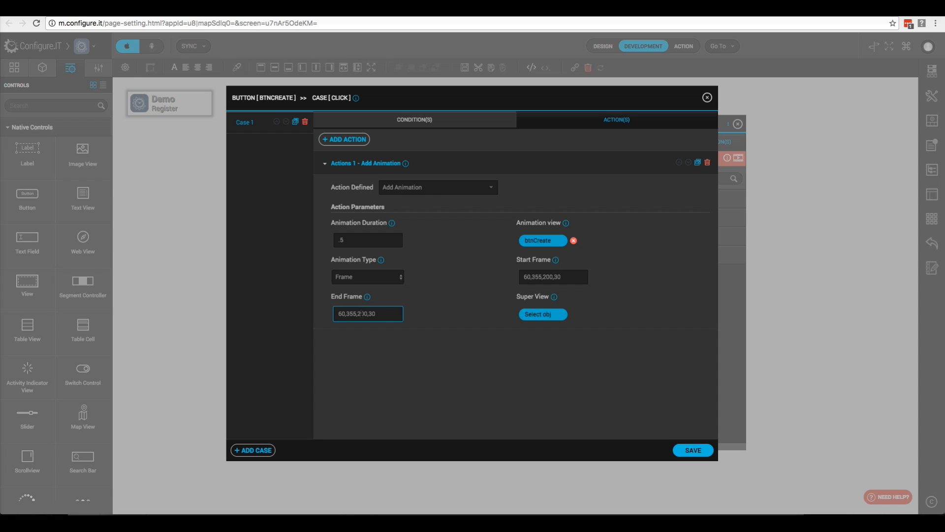
# Change btnCreate's End Frame y-value from 355 to 455, giving 60,455,200,30.
pyautogui.press('BackSpace')
pyautogui.write('4')
# Clone the first animation action and set the copy's view to btnEmail.
pyautogui.click(697, 163)
pyautogui.click(552, 172)
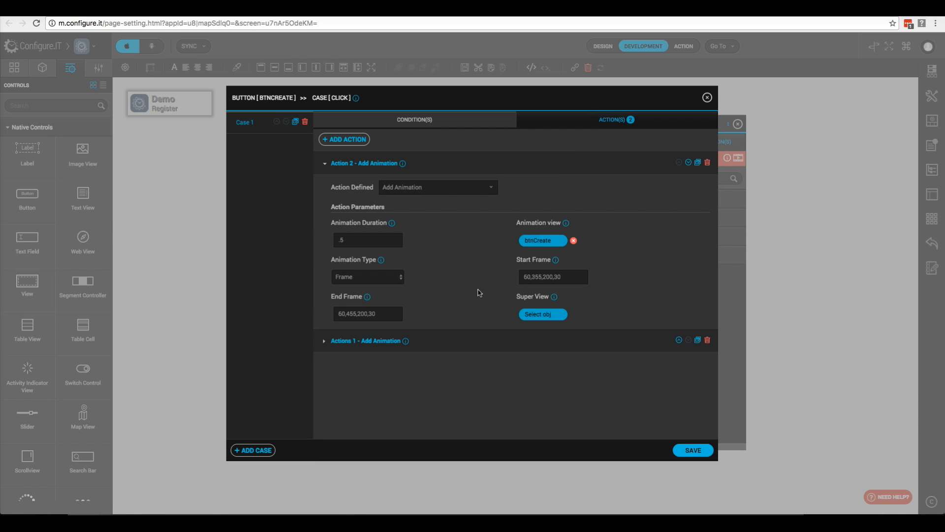
pyautogui.click(548, 243)
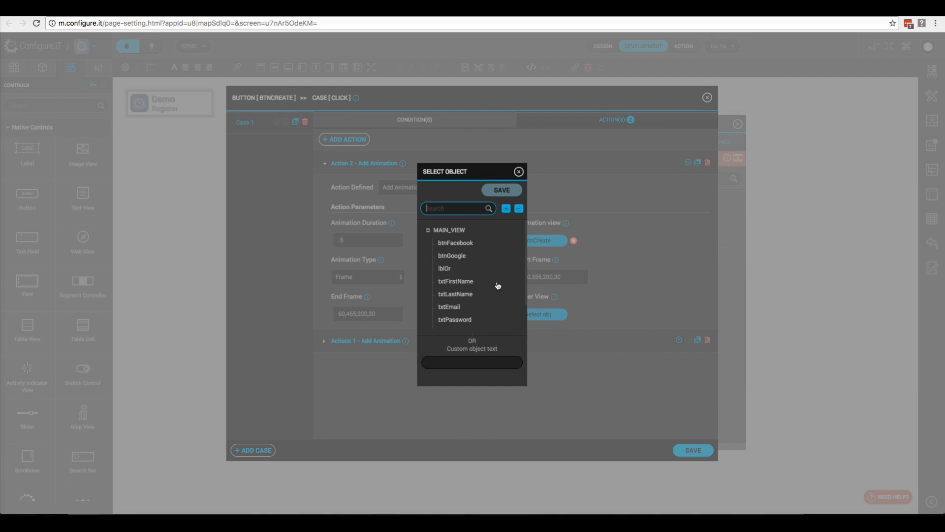
pyautogui.scroll(-1, 458, 303)
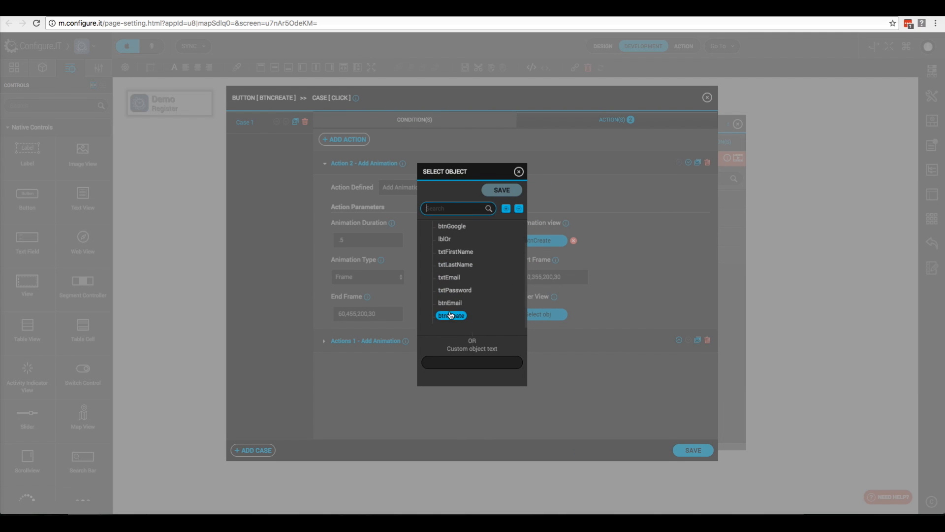
pyautogui.click(454, 303)
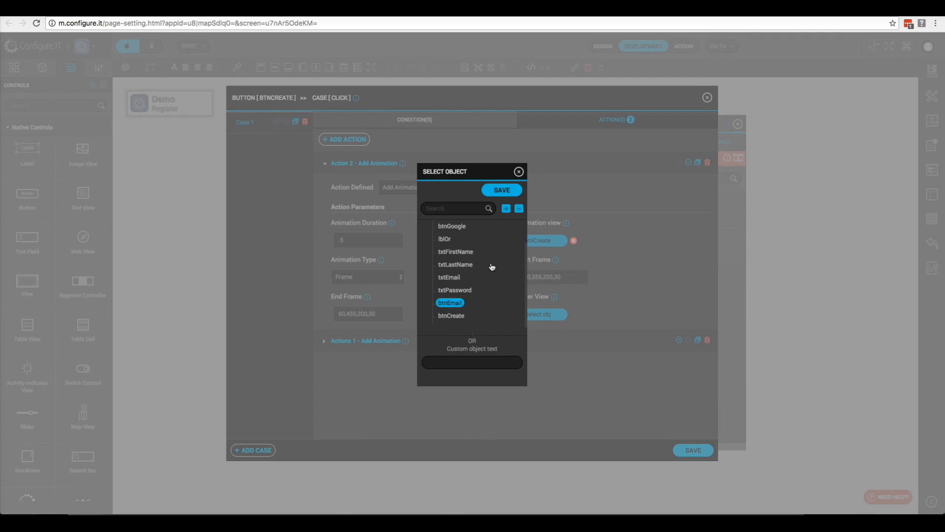
pyautogui.click(502, 191)
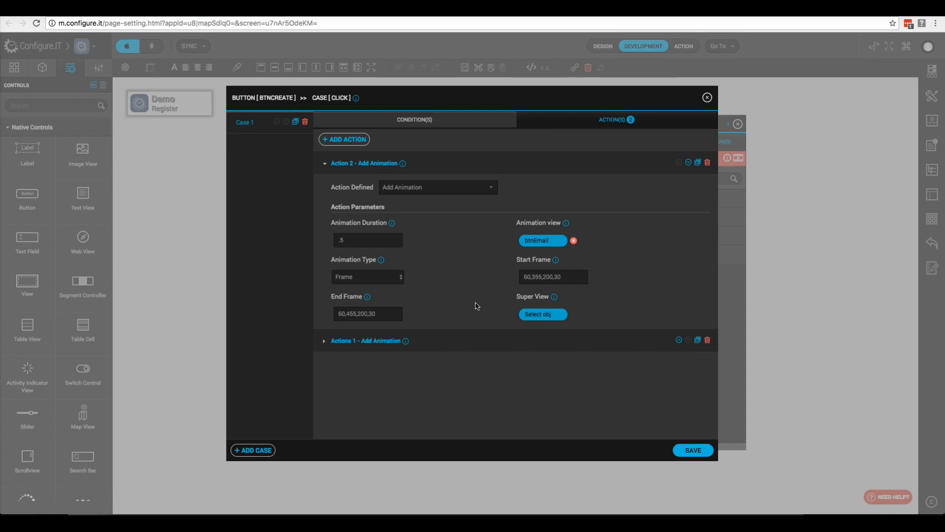
# Set the btnEmail animation's Start Frame to 10,300,300,44 and End Frame to 10,400,300,44.
pyautogui.doubleClick(525, 277)
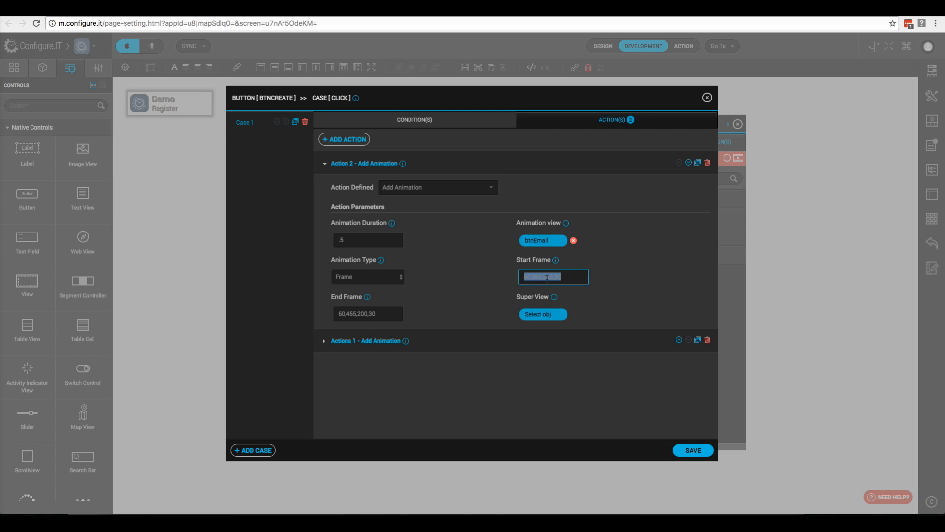
pyautogui.write('10,300,300,44')
pyautogui.press('super+a')
pyautogui.press('super+c')
pyautogui.click(392, 313)
pyautogui.press('super+a')
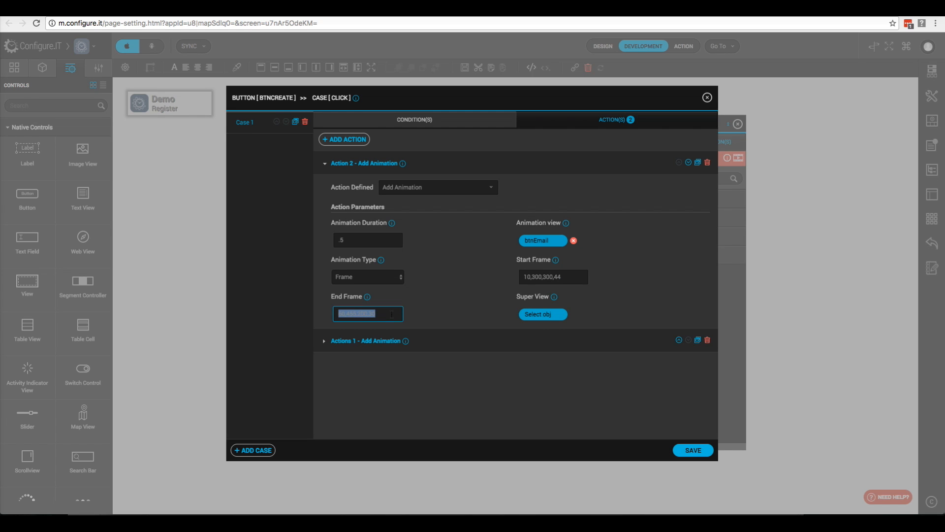
pyautogui.press('super+v')
pyautogui.click(349, 314)
pyautogui.press('BackSpace')
pyautogui.write('4')
# Clone the btnEmail animation and set the copy's view to txtPassword.
pyautogui.click(696, 163)
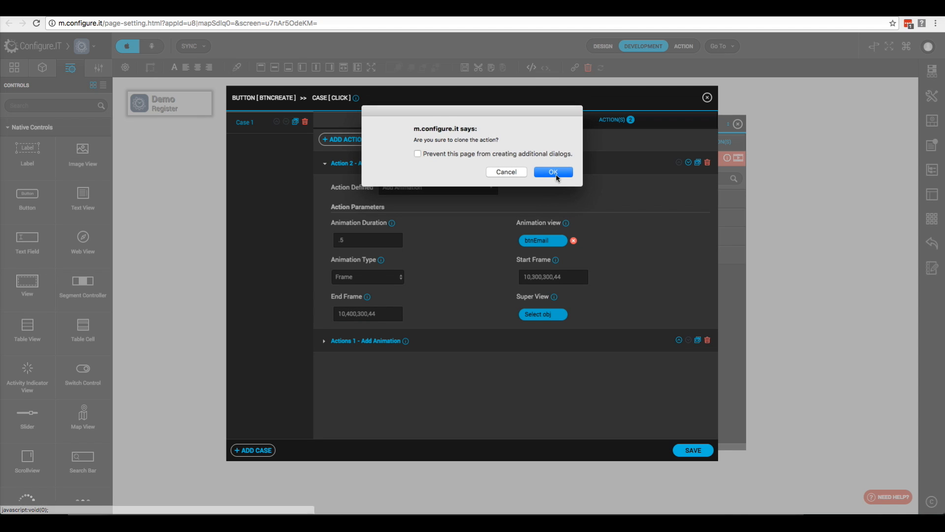
pyautogui.click(555, 173)
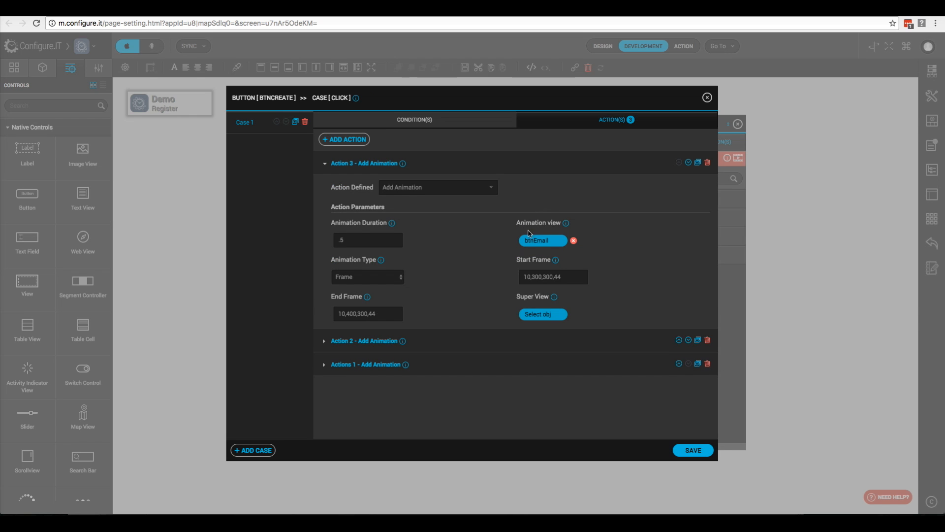
pyautogui.click(538, 244)
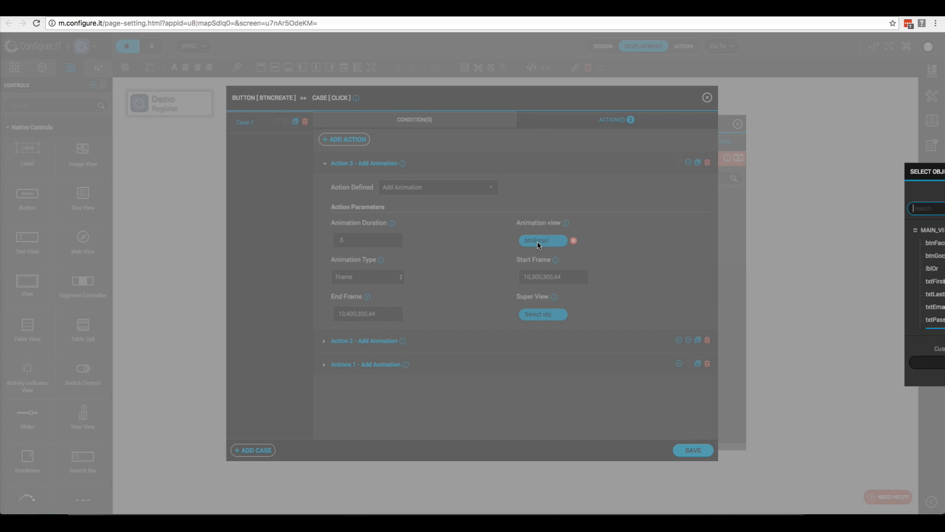
pyautogui.click(456, 320)
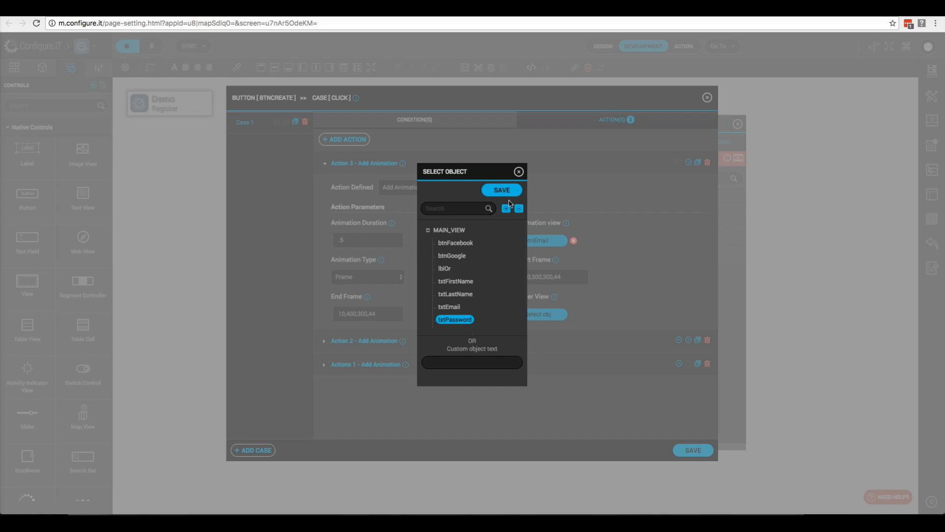
pyautogui.click(503, 192)
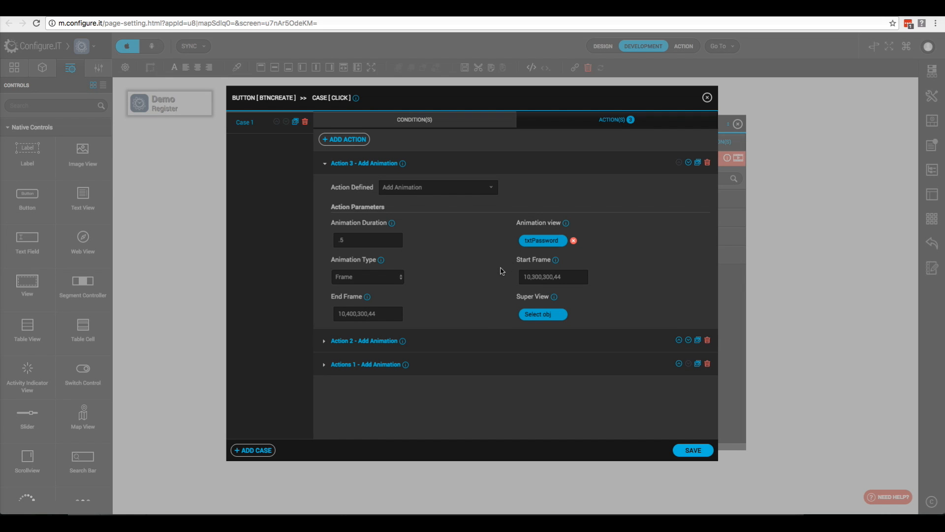
# Set the txtPassword animation's Start Frame to 10,240,300,50 and End Frame to 10,340,300,50.
pyautogui.tripleClick(569, 279)
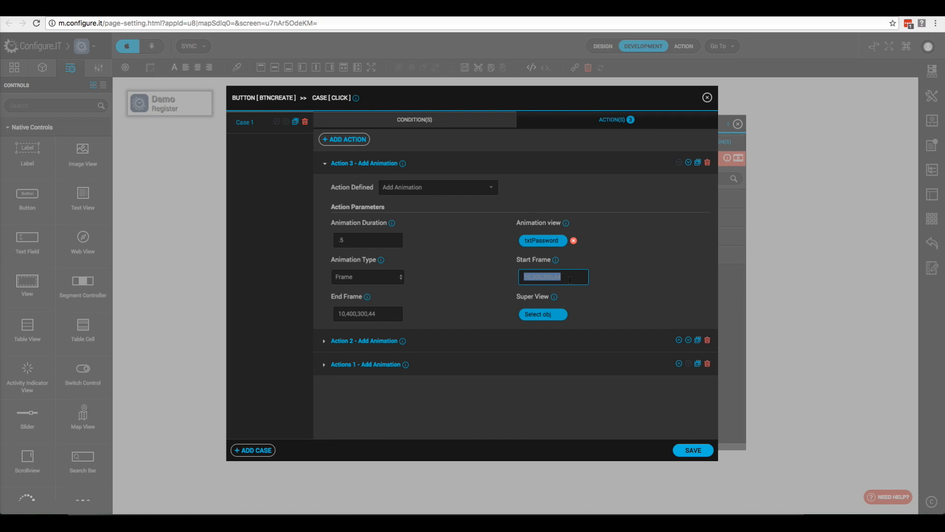
pyautogui.write('10,240,300,50')
pyautogui.press('super+a')
pyautogui.press('super+c')
pyautogui.press('Tab')
pyautogui.press('super+v')
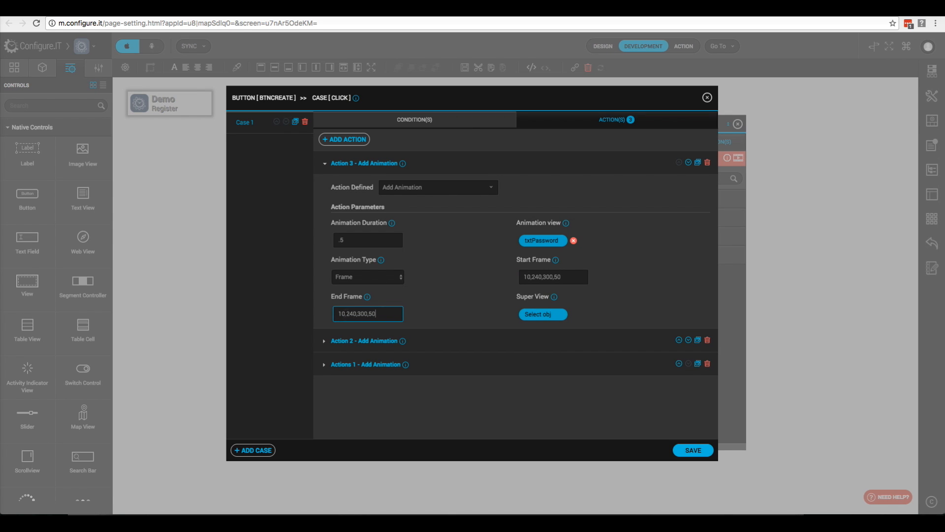
pyautogui.click(349, 313)
pyautogui.press('BackSpace')
pyautogui.write('3')
# Clone the txtPassword animation and set the copy's view to txtEmail.
pyautogui.click(698, 163)
pyautogui.click(561, 176)
pyautogui.click(556, 277)
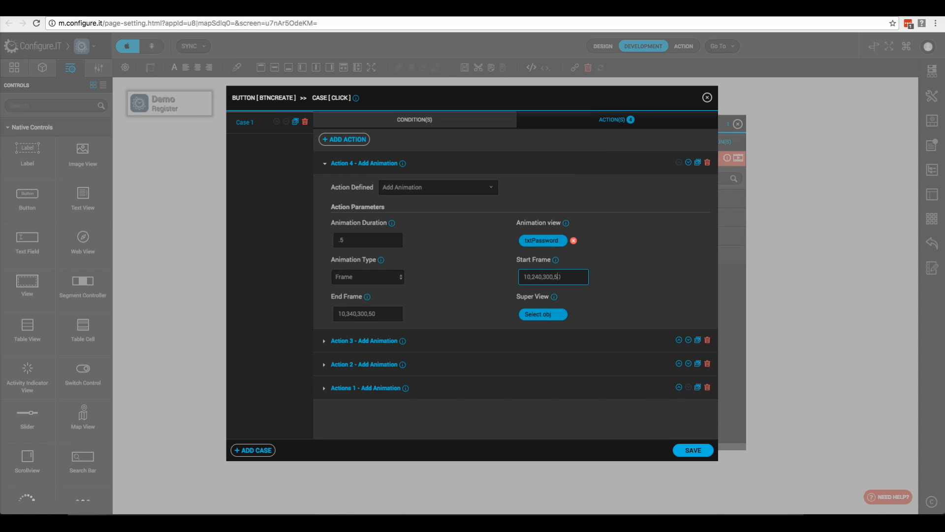
pyautogui.doubleClick(558, 277)
pyautogui.click(551, 246)
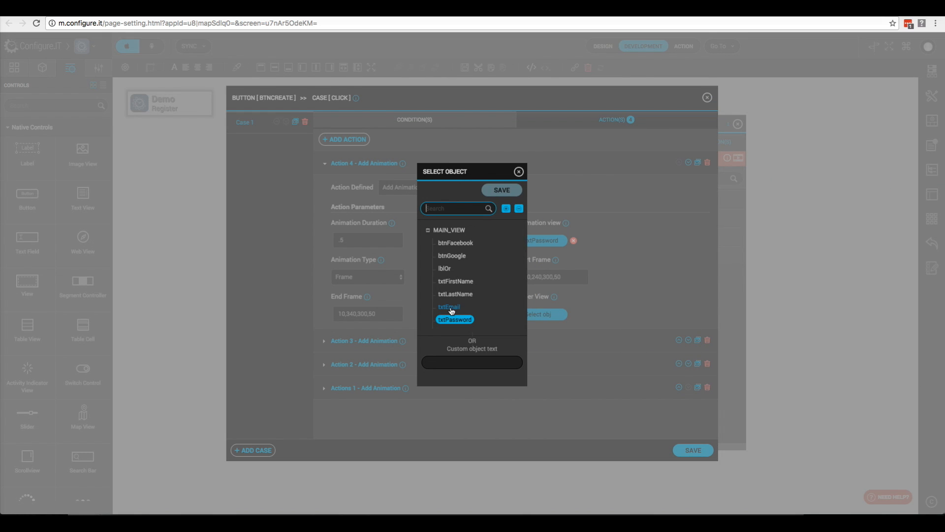
pyautogui.click(448, 307)
pyautogui.click(501, 190)
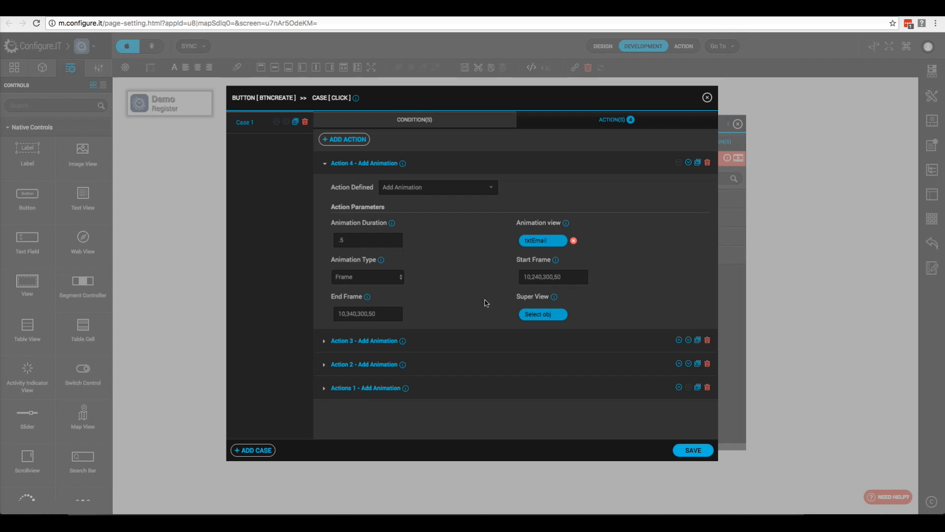
# Set the txtEmail animation's Start Frame to 10,190,300,50 and End Frame to 10,290,300,50.
pyautogui.click(535, 277)
pyautogui.press('BackSpace')
pyautogui.press('BackSpace')
pyautogui.write('19')
pyautogui.press('super+a')
pyautogui.press('super+c')
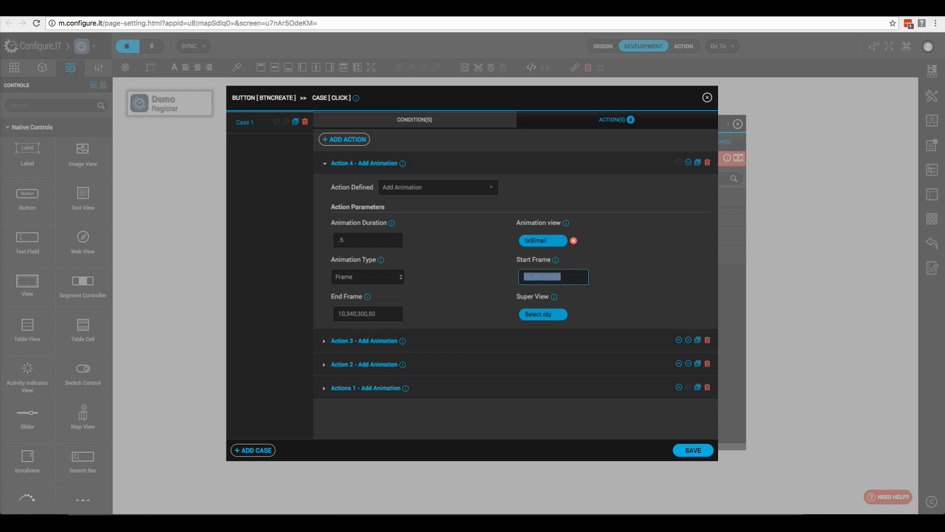
pyautogui.press('Tab')
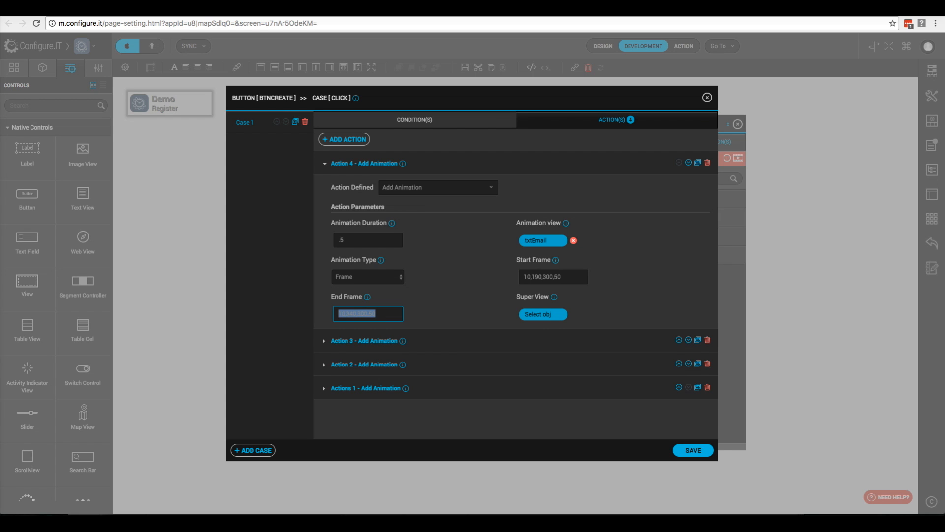
pyautogui.press('super+v')
pyautogui.press('BackSpace')
pyautogui.write('2')
# Add a Case 1 condition requiring Form Object btnCreate to equal static value 1.
pyautogui.click(420, 126)
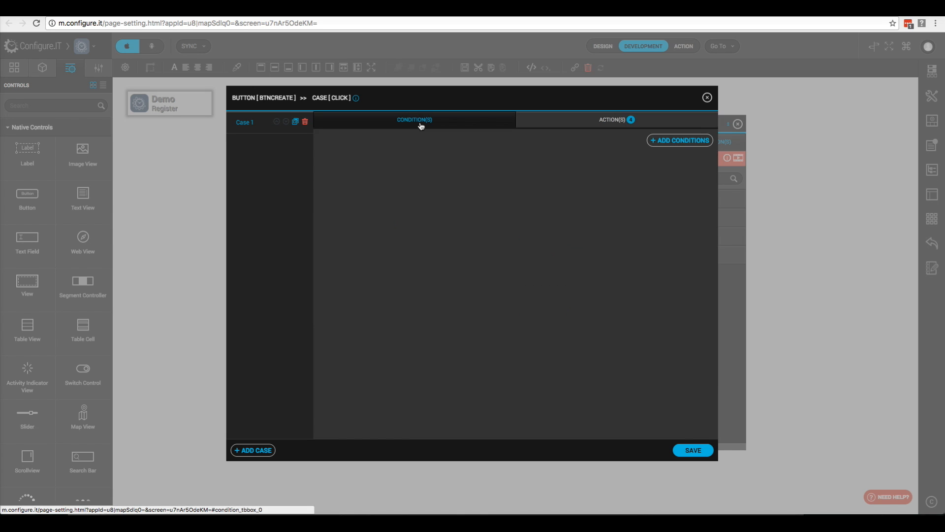
pyautogui.click(676, 143)
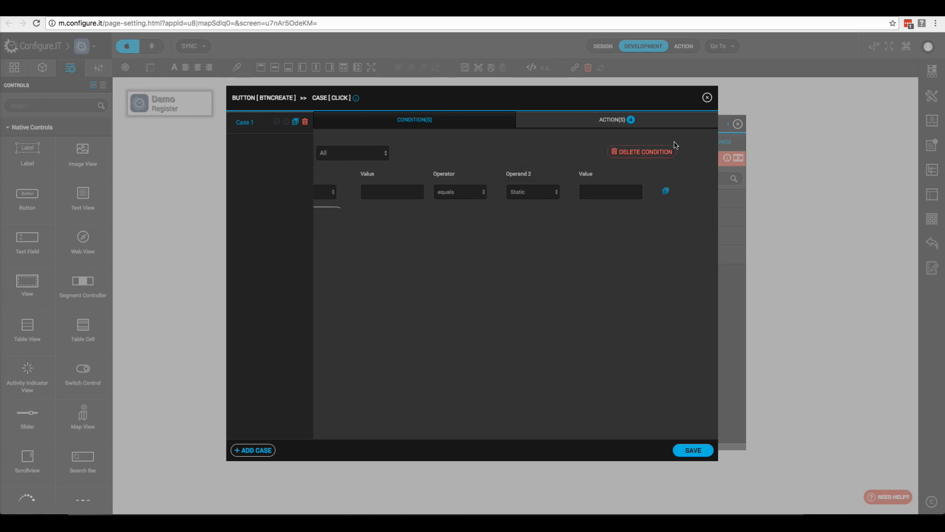
pyautogui.click(332, 192)
pyautogui.click(339, 215)
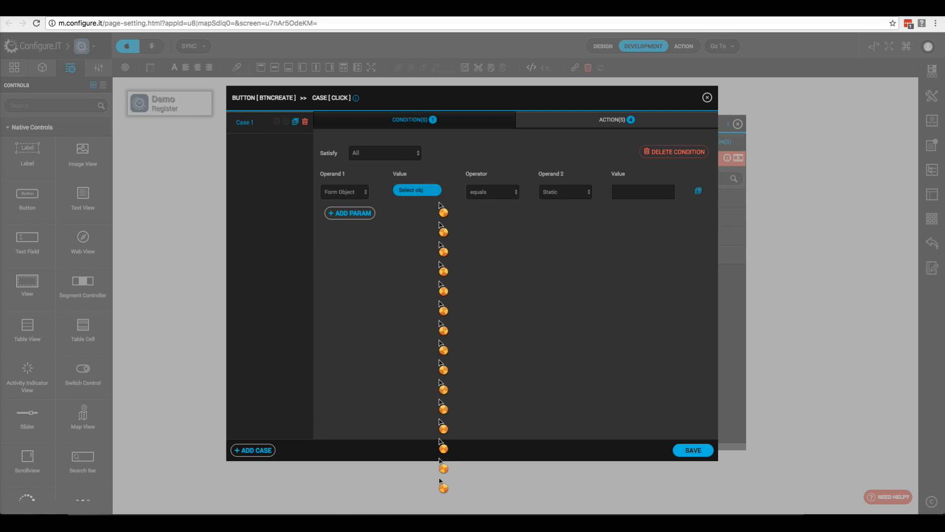
pyautogui.click(413, 190)
pyautogui.scroll(-2, 438, 295)
pyautogui.click(448, 316)
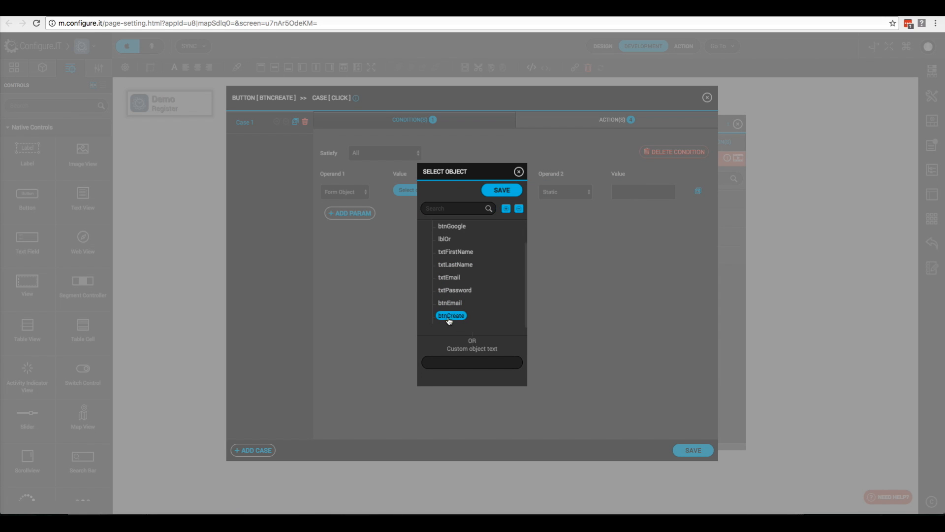
pyautogui.click(500, 190)
pyautogui.click(624, 193)
pyautogui.write('1')
pyautogui.click(584, 256)
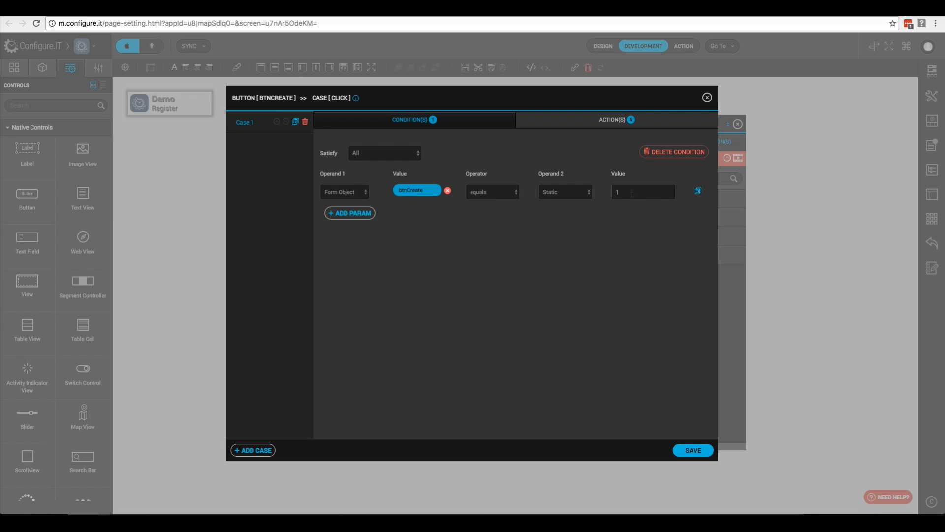
pyautogui.click(585, 126)
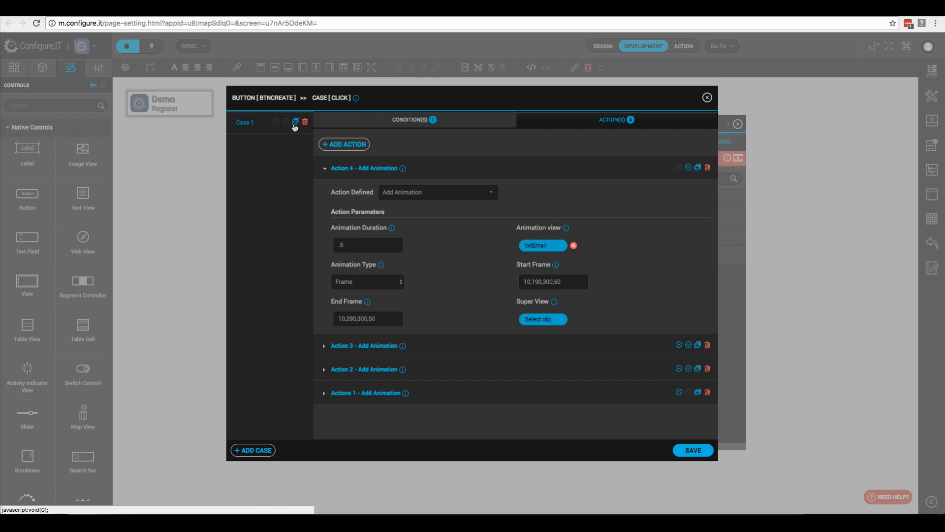
# Clone Case 1 as Case 2 and change its condition's comparison value to 0.
pyautogui.click(295, 121)
pyautogui.click(555, 174)
pyautogui.click(245, 144)
pyautogui.click(423, 120)
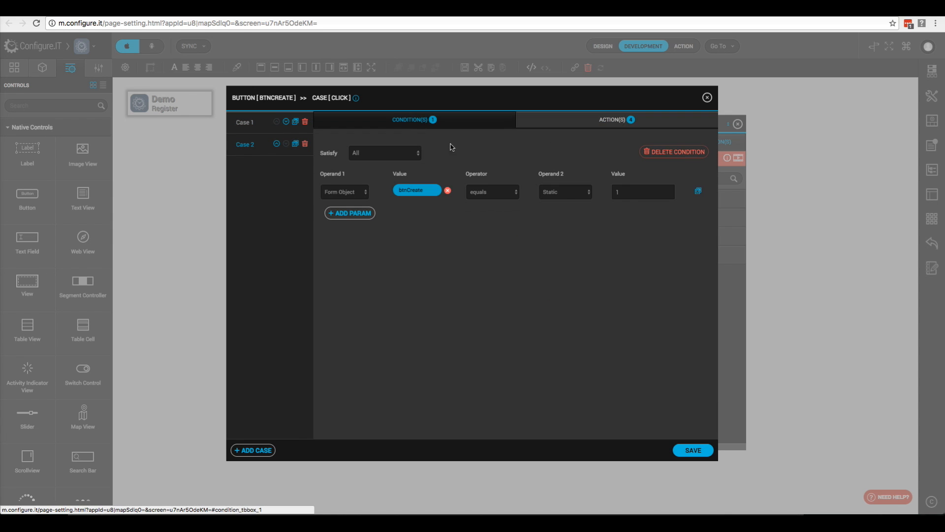
pyautogui.click(630, 192)
pyautogui.write('0')
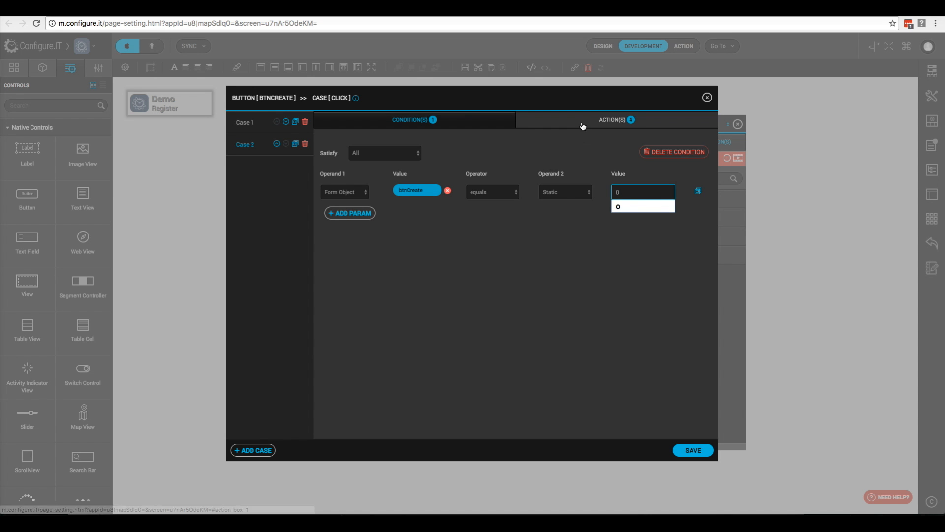
pyautogui.click(616, 119)
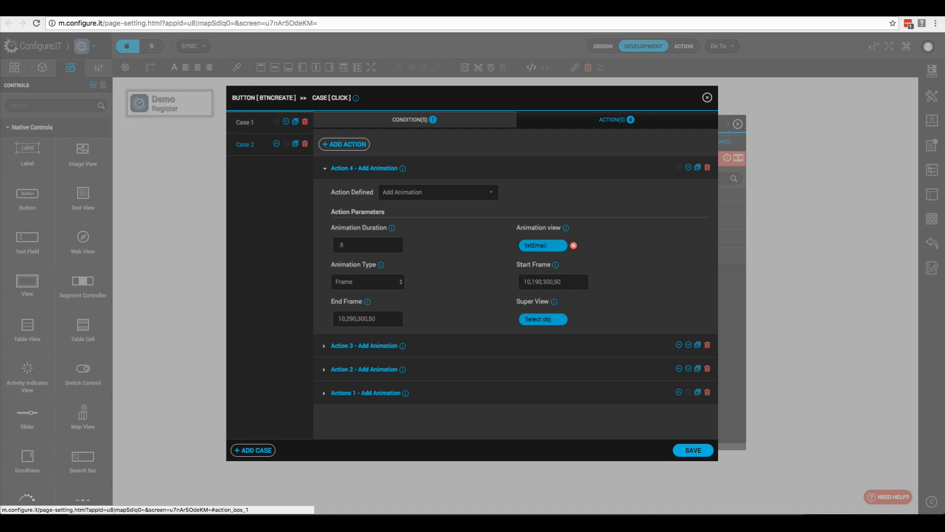
# Swap the start and end y-values of the txtEmail and txtPassword animations in Case 2.
pyautogui.click(535, 282)
pyautogui.press('BackSpace')
pyautogui.write('2')
pyautogui.click(348, 319)
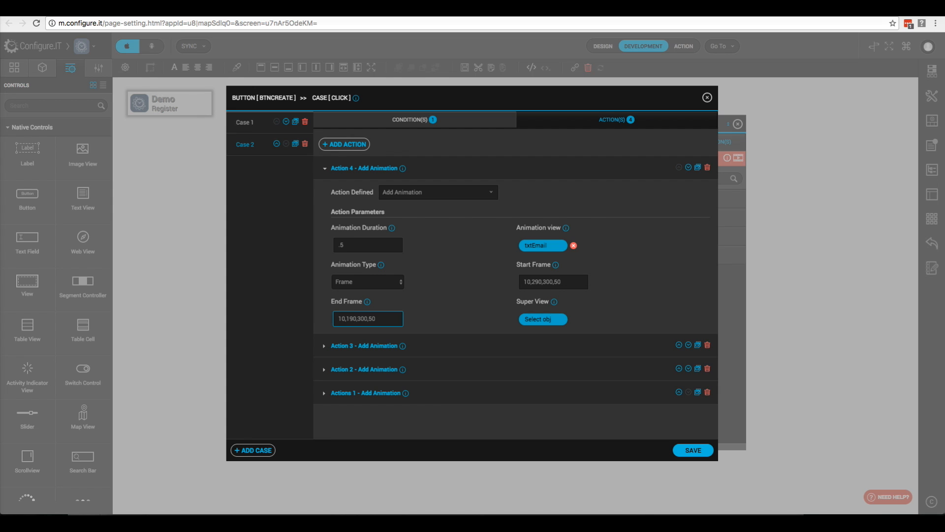
pyautogui.click(463, 347)
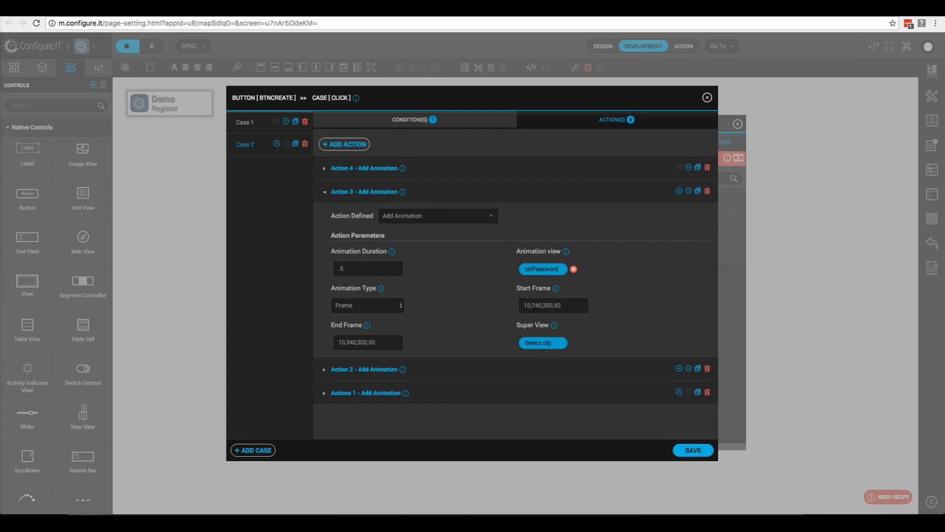
pyautogui.click(536, 306)
pyautogui.press('BackSpace')
pyautogui.click(352, 342)
pyautogui.press('BackSpace')
pyautogui.write('2')
# Swap the start and end y-values of the btnEmail and btnCreate animations (btnCreate 455 to 355).
pyautogui.click(424, 374)
pyautogui.click(536, 329)
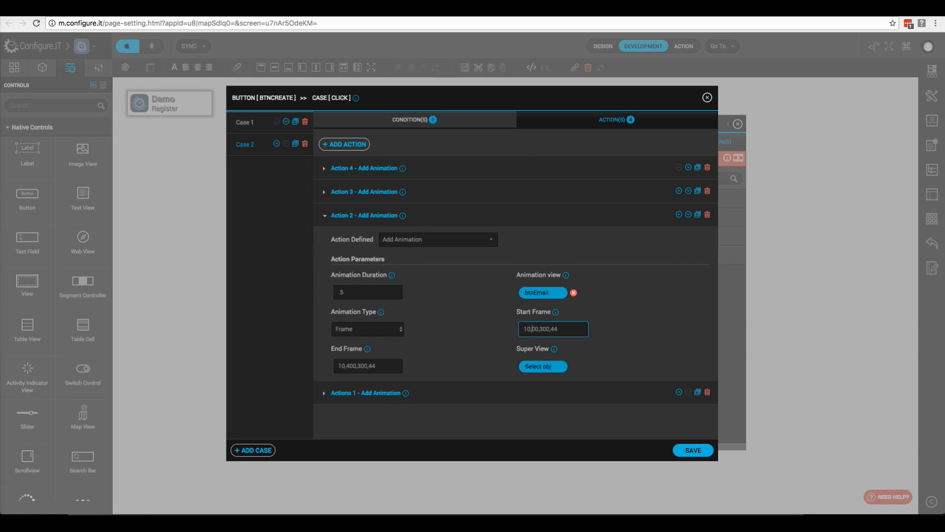
pyautogui.click(347, 365)
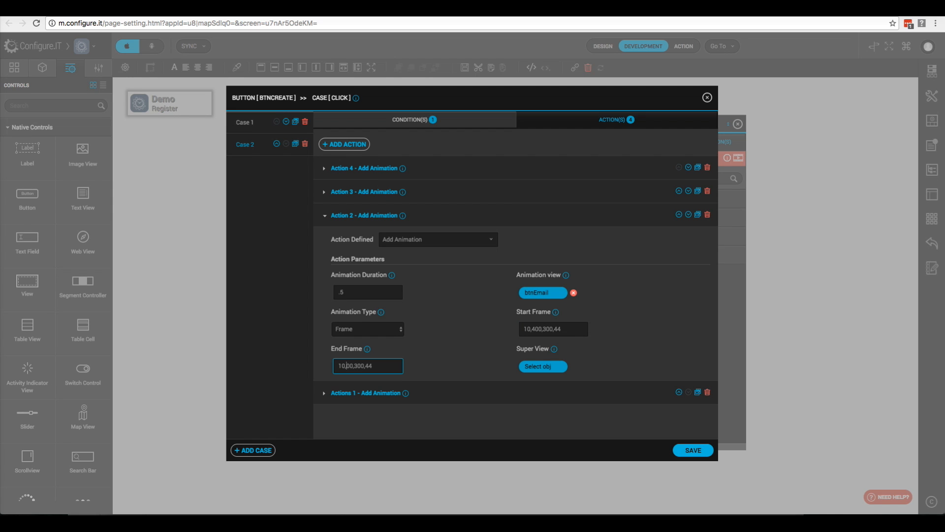
pyautogui.click(422, 392)
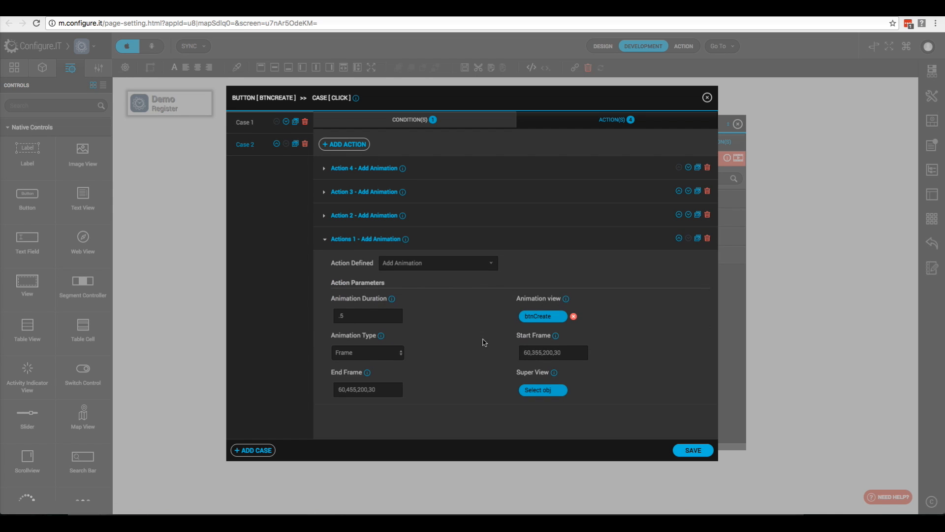
pyautogui.click(535, 353)
pyautogui.press('BackSpace')
pyautogui.write('4')
pyautogui.click(349, 389)
pyautogui.write('3')
# Save the Case 2 animation actions and close the action dialog.
pyautogui.click(692, 450)
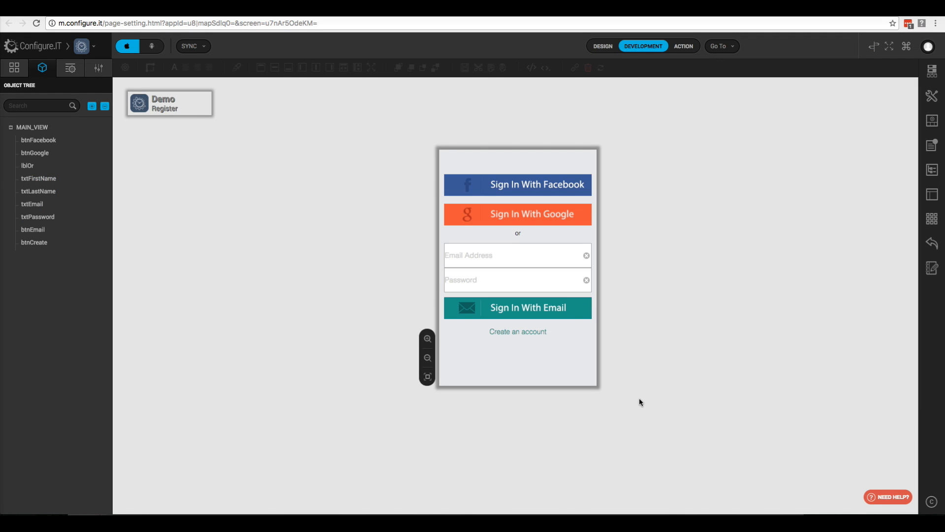
# Create a new data source using the user_email_registration API.
pyautogui.click(923, 82)
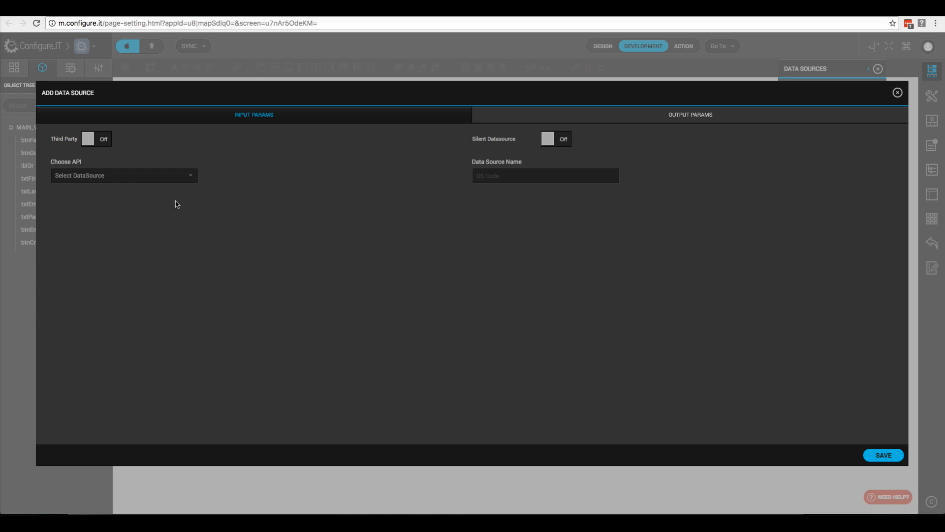
pyautogui.click(147, 178)
pyautogui.scroll(-3, 142, 260)
pyautogui.scroll(-3, 142, 260)
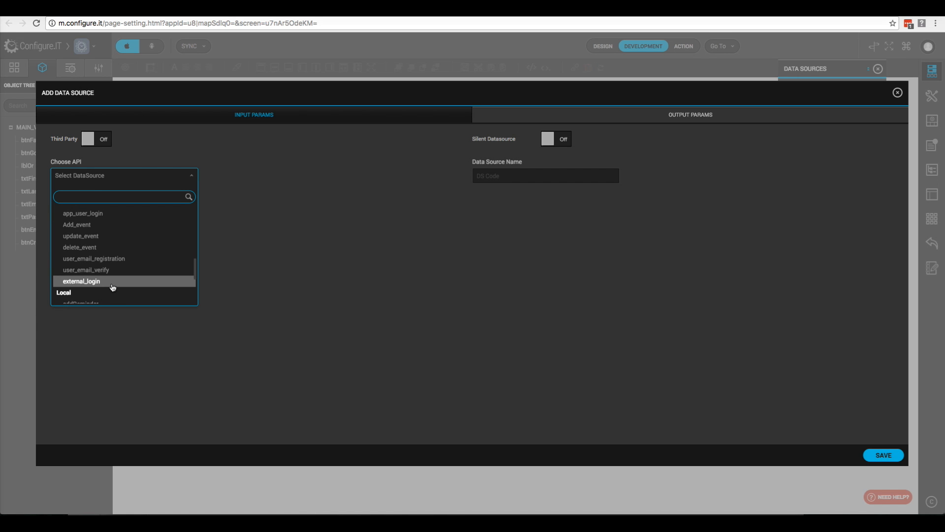
pyautogui.click(101, 259)
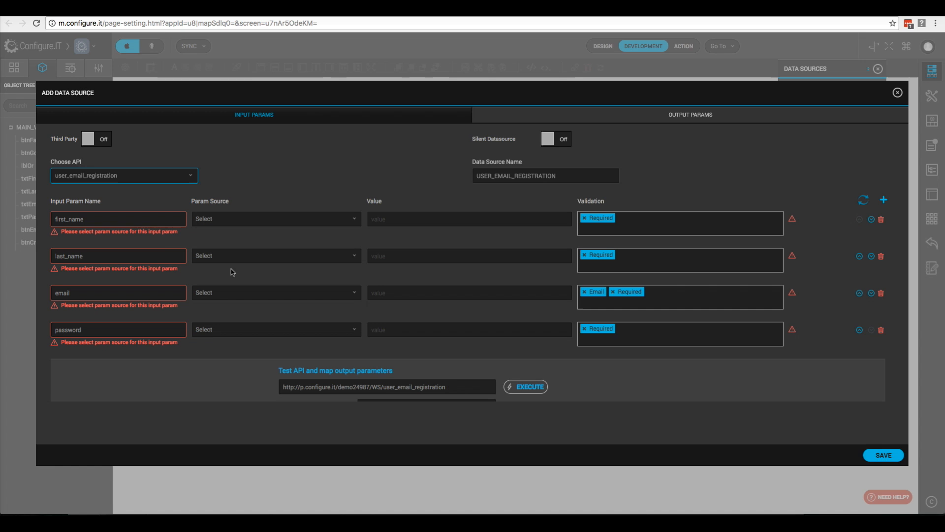
# Map first_name to Form Object txtFirstName and last_name to txtLastName.
pyautogui.click(345, 222)
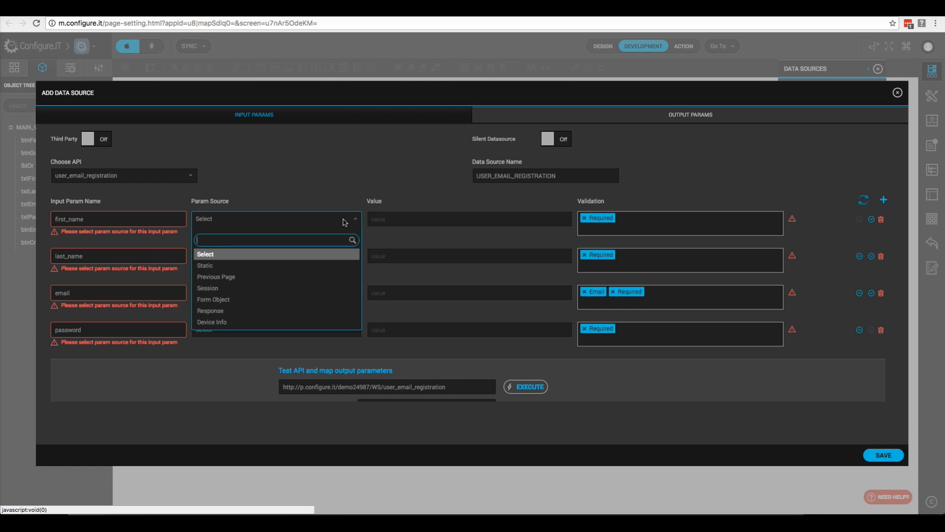
pyautogui.click(282, 299)
pyautogui.click(423, 223)
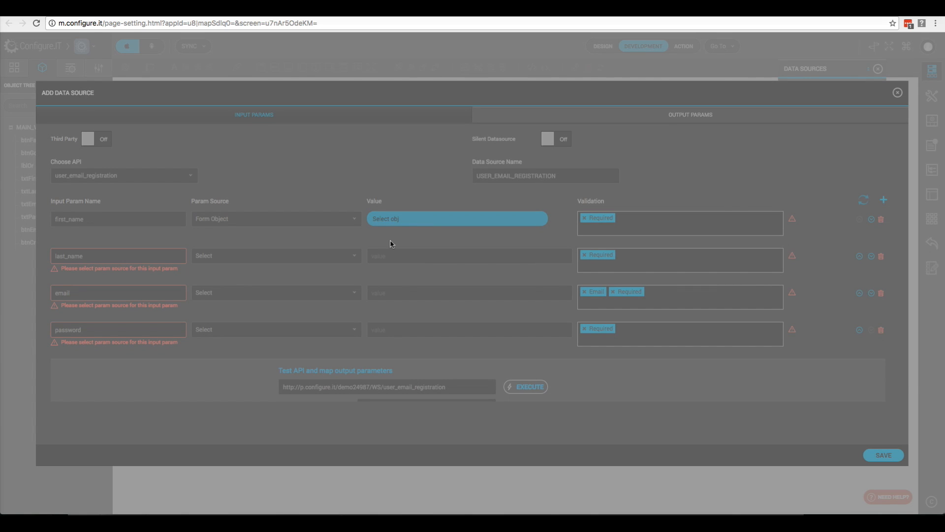
pyautogui.scroll(-1, 457, 283)
pyautogui.click(457, 266)
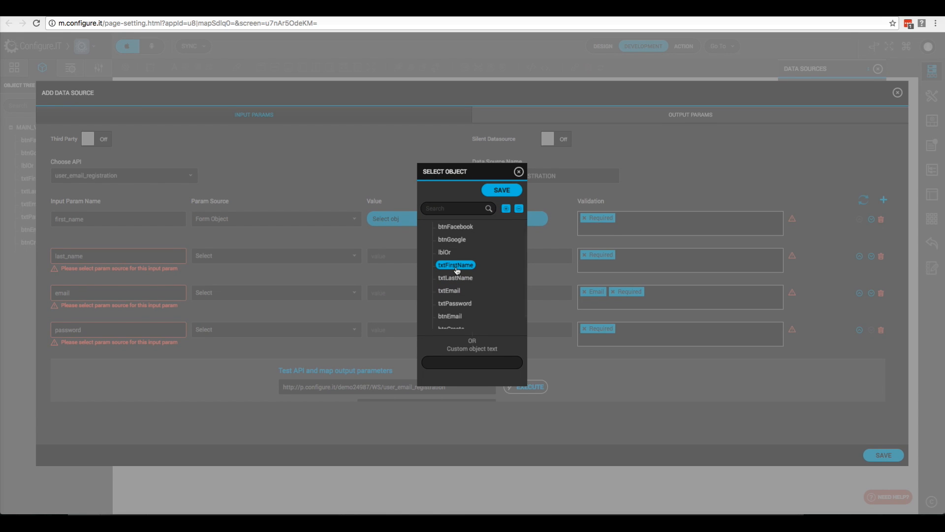
pyautogui.click(500, 190)
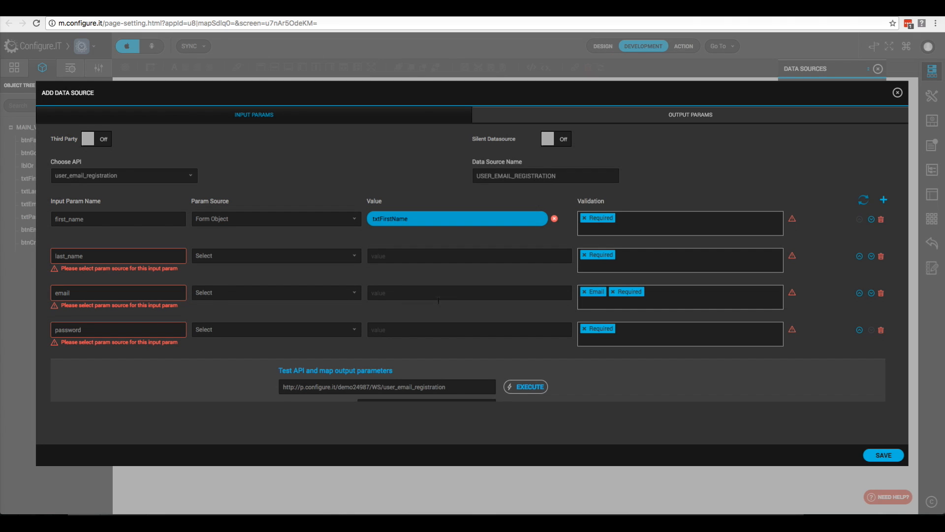
pyautogui.click(343, 260)
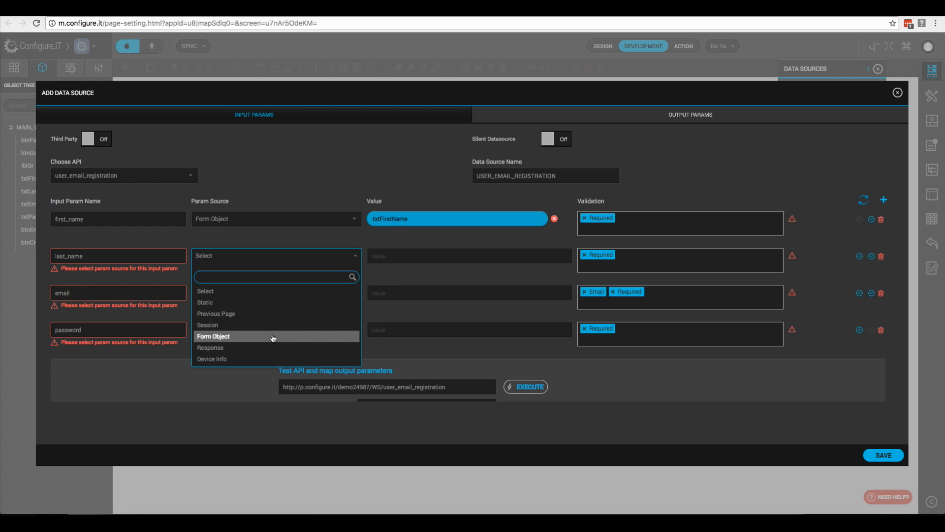
pyautogui.click(306, 335)
pyautogui.click(437, 261)
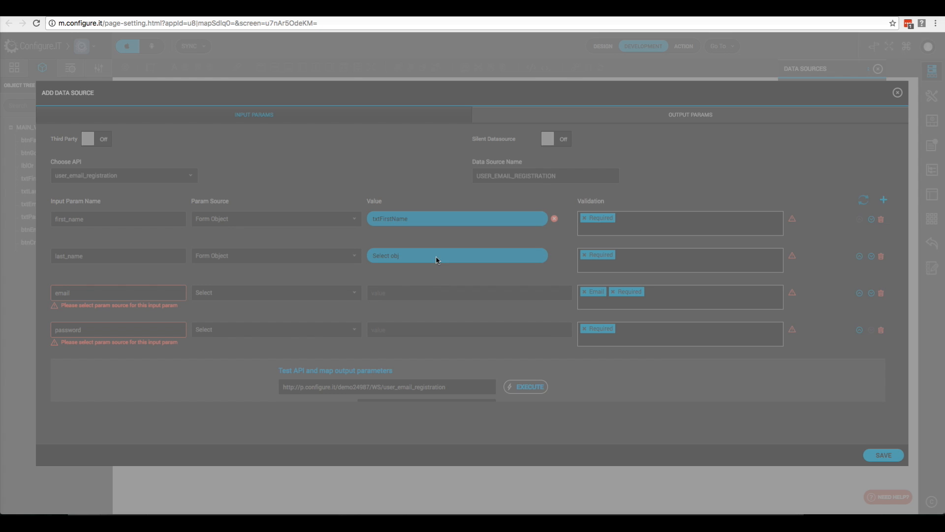
pyautogui.click(446, 294)
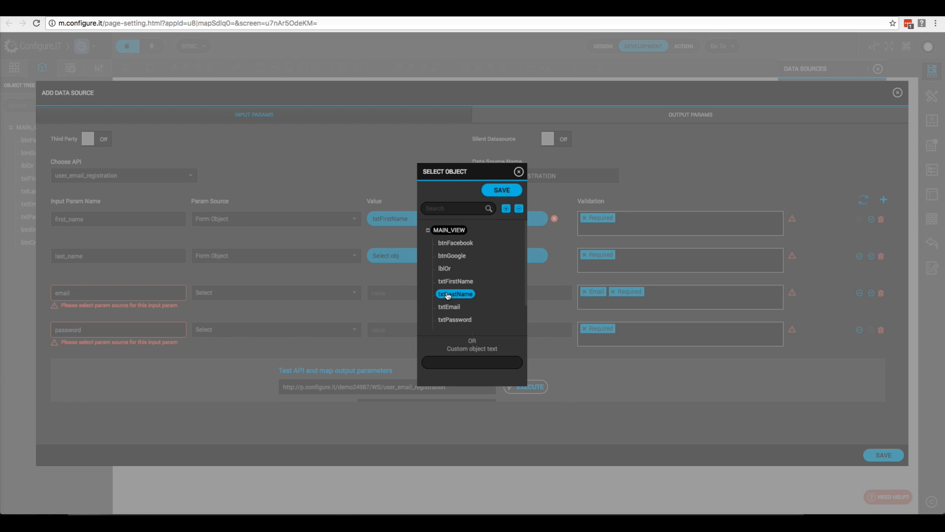
pyautogui.click(500, 194)
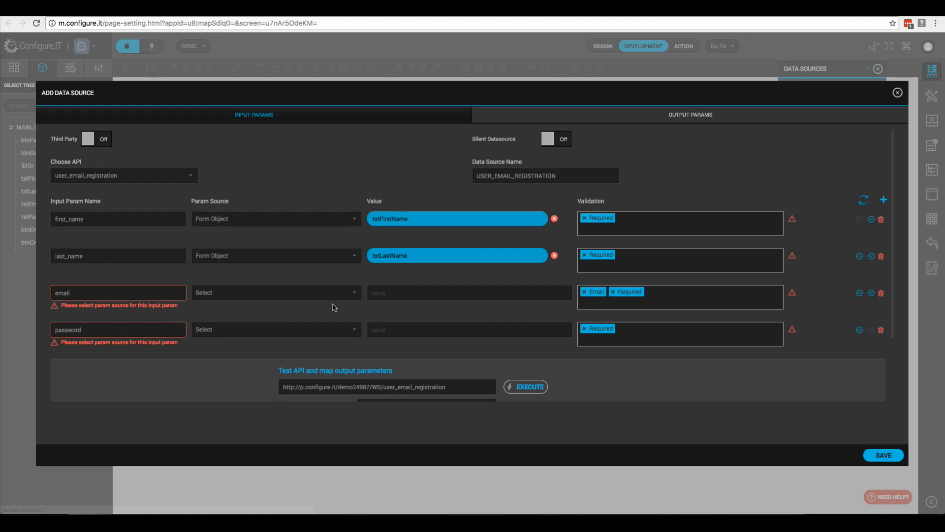
# Map email to txtEmail and password to txtPassword, execute the API, and save the data source.
pyautogui.click(323, 299)
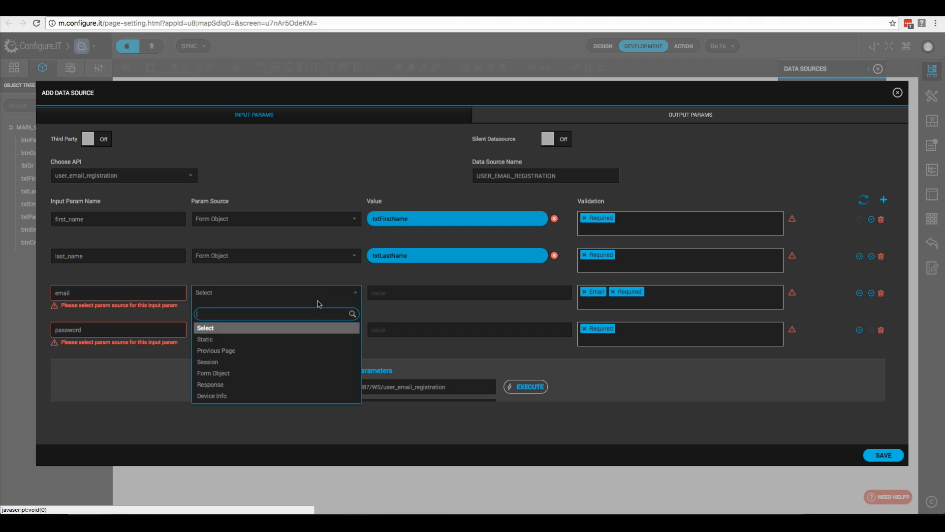
pyautogui.click(281, 372)
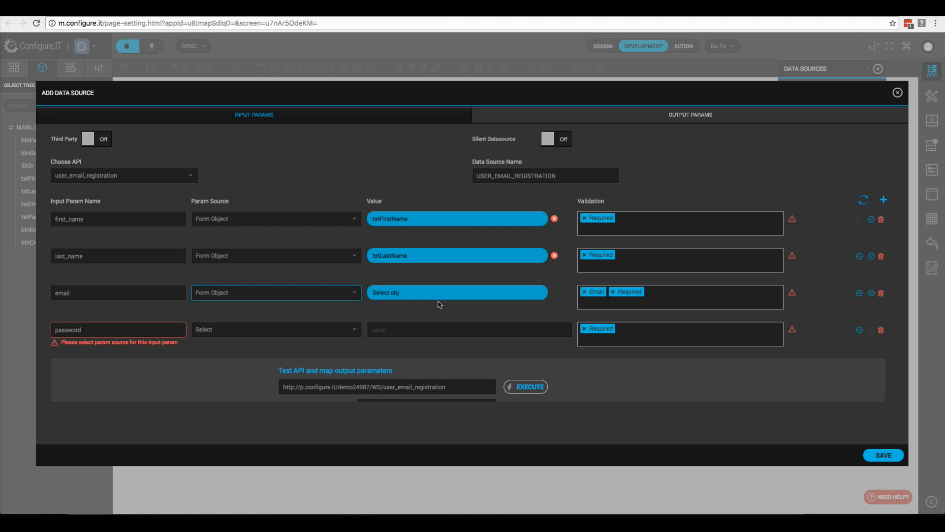
pyautogui.click(442, 301)
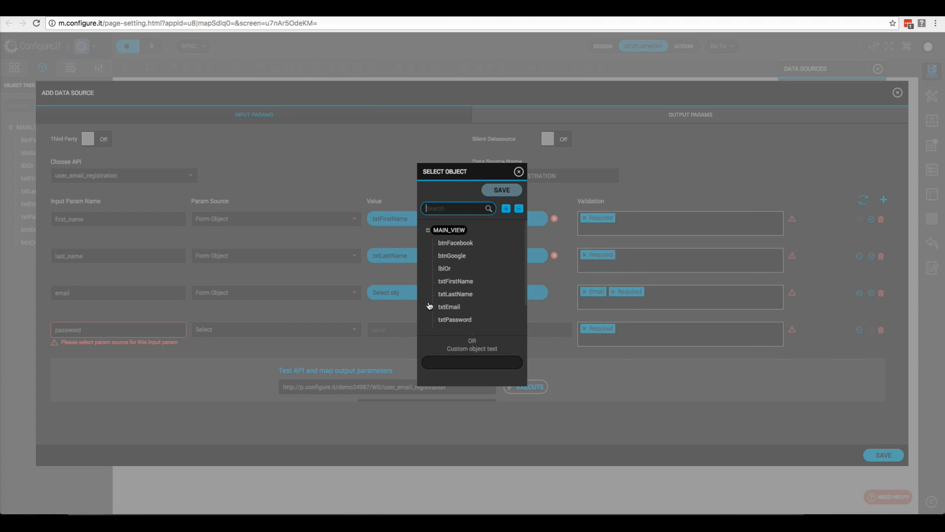
pyautogui.click(448, 307)
pyautogui.click(499, 194)
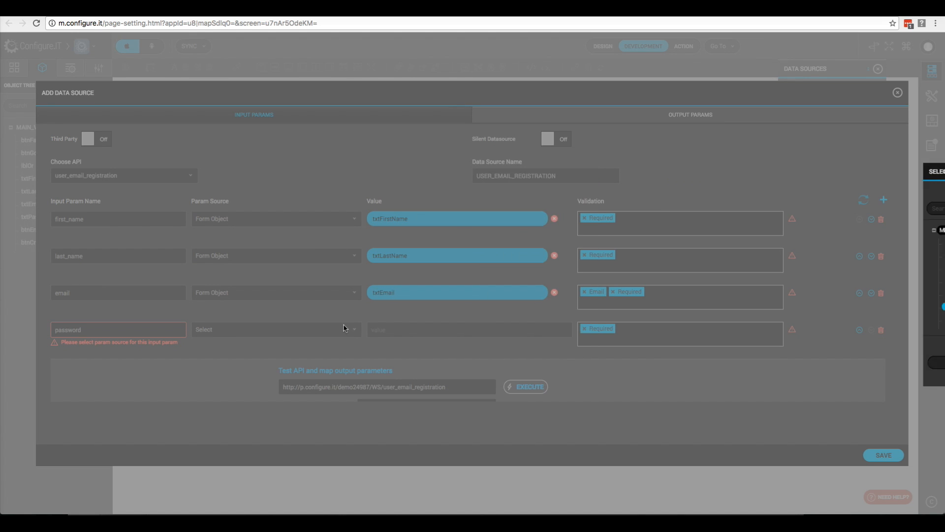
pyautogui.click(322, 337)
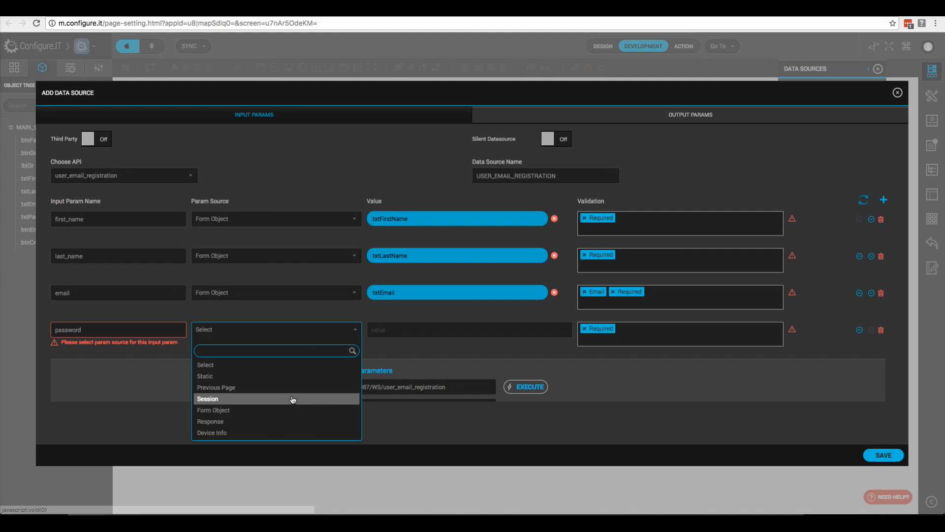
pyautogui.click(314, 408)
pyautogui.click(451, 330)
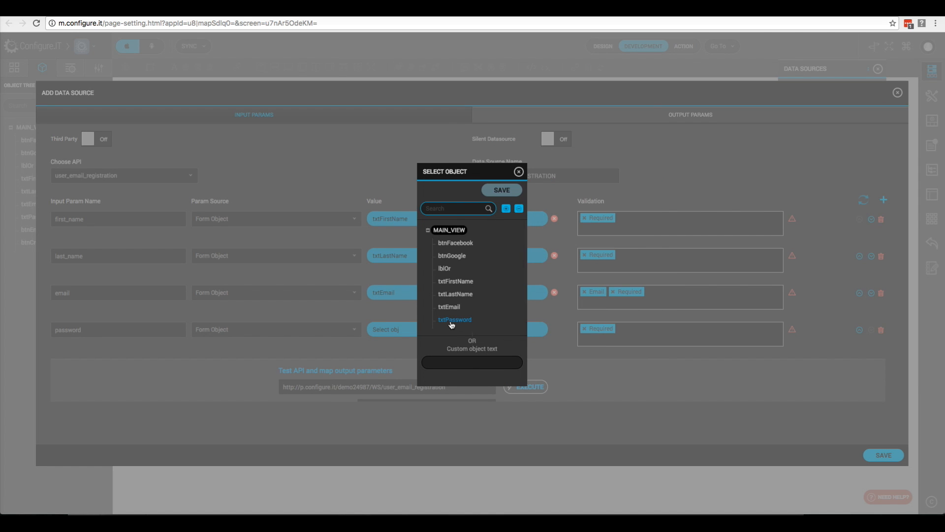
pyautogui.click(452, 320)
pyautogui.click(501, 191)
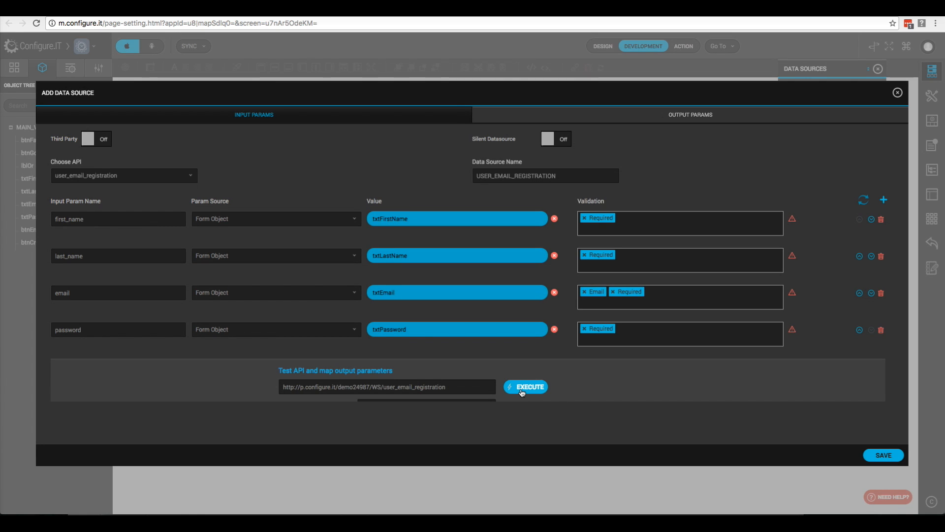
pyautogui.click(525, 387)
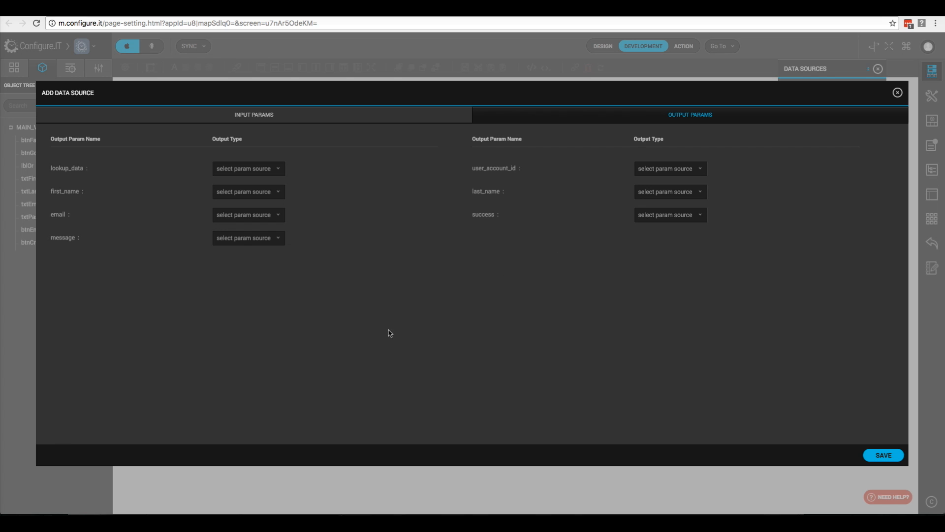
pyautogui.click(880, 456)
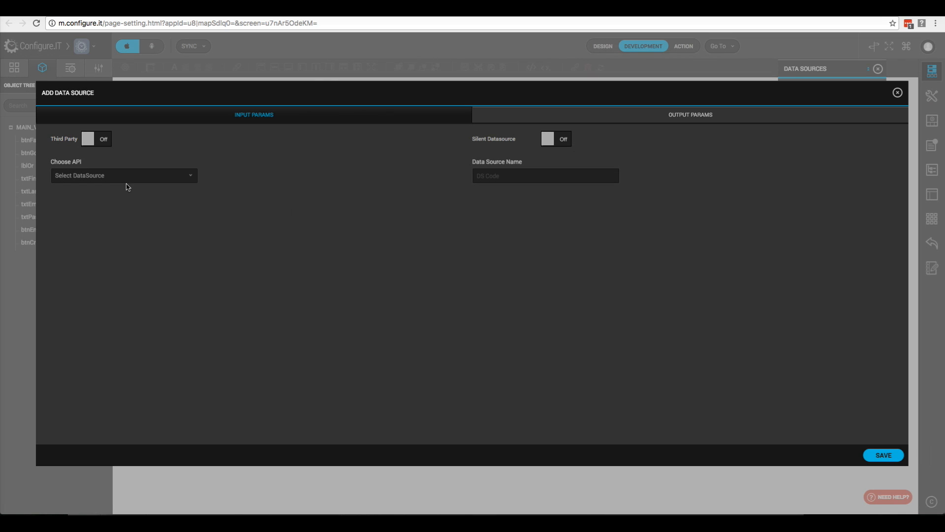
# Choose the user_email_verify API and take its email input from Form Object txtEmail.
pyautogui.click(127, 180)
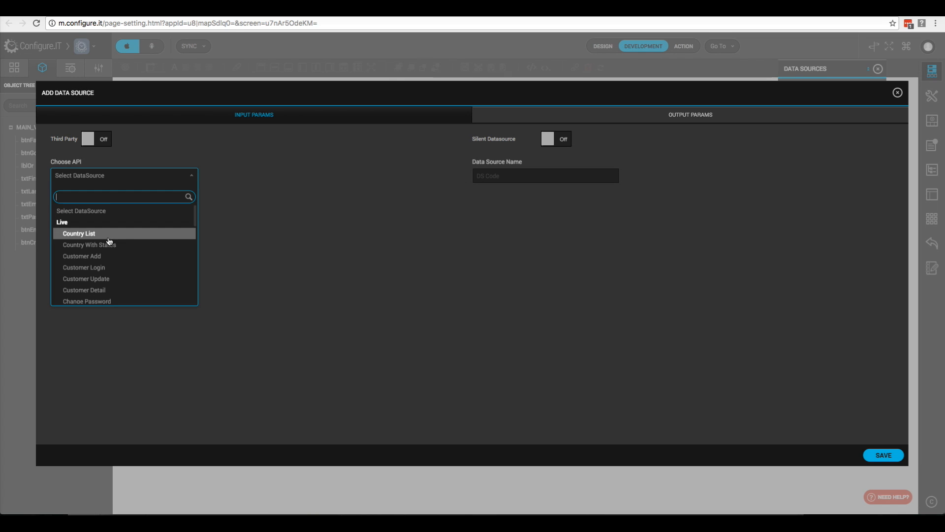
pyautogui.scroll(-5, 111, 256)
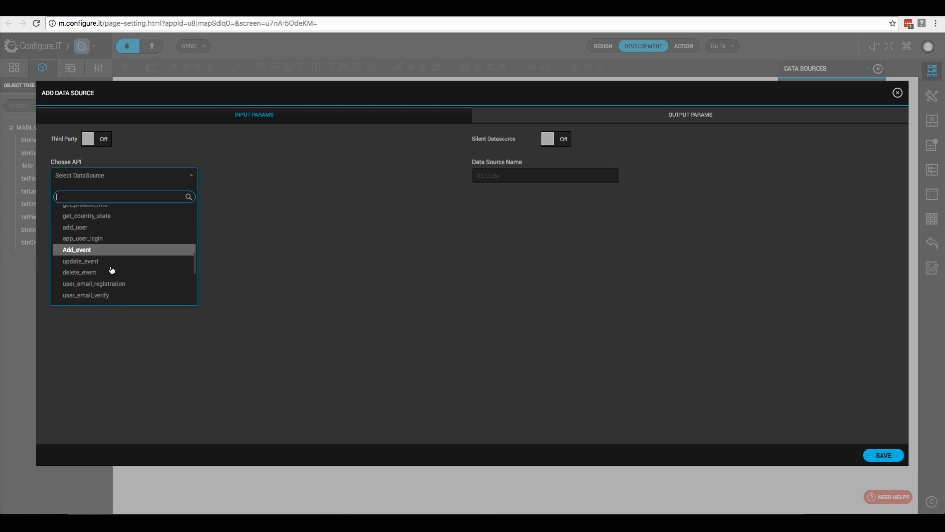
pyautogui.scroll(-1, 112, 270)
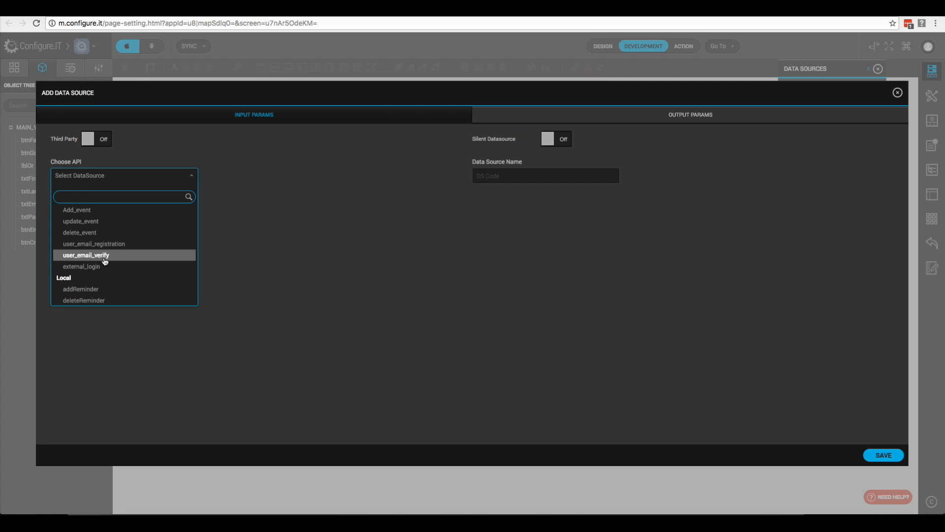
pyautogui.click(105, 256)
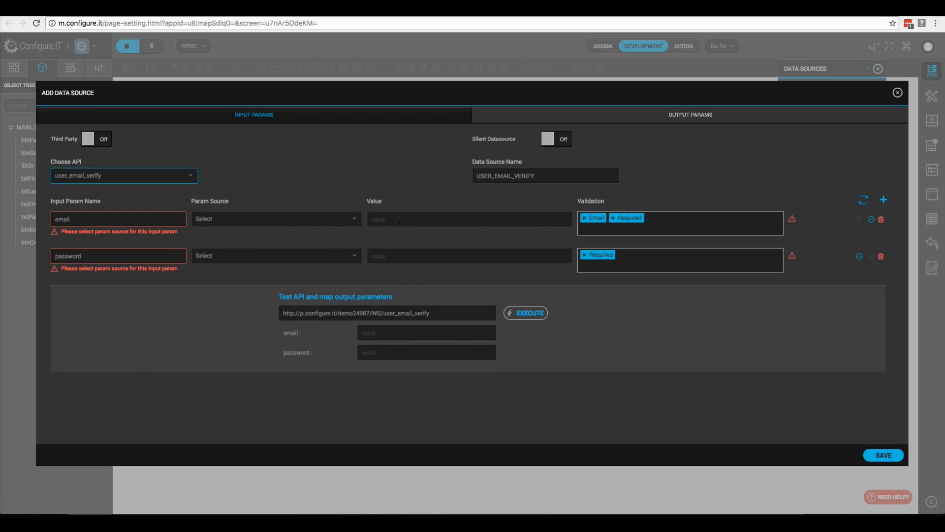
pyautogui.click(351, 220)
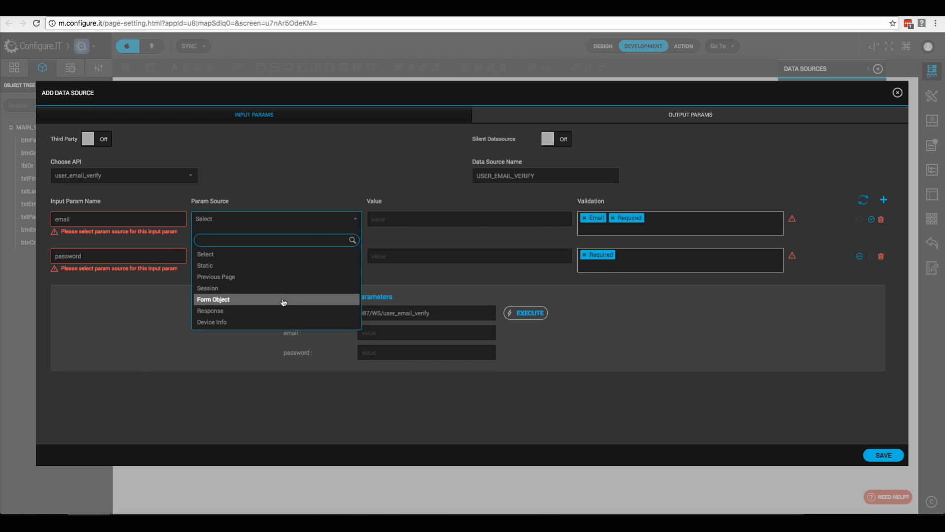
pyautogui.click(284, 299)
pyautogui.click(465, 218)
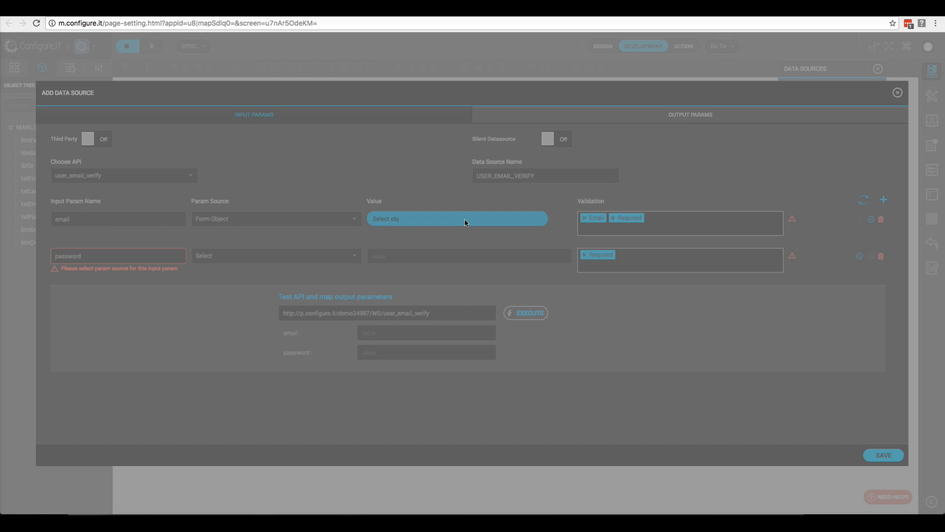
pyautogui.scroll(-2, 445, 296)
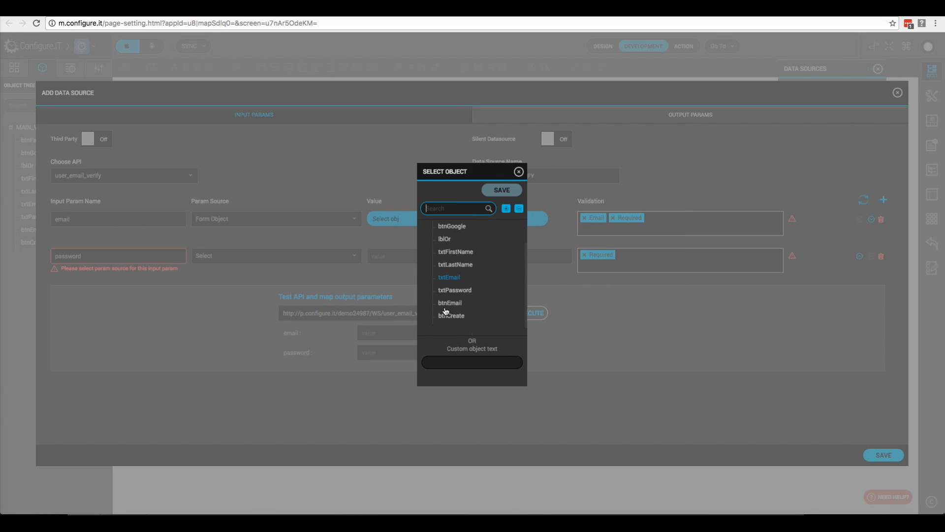
pyautogui.click(449, 278)
pyautogui.click(500, 190)
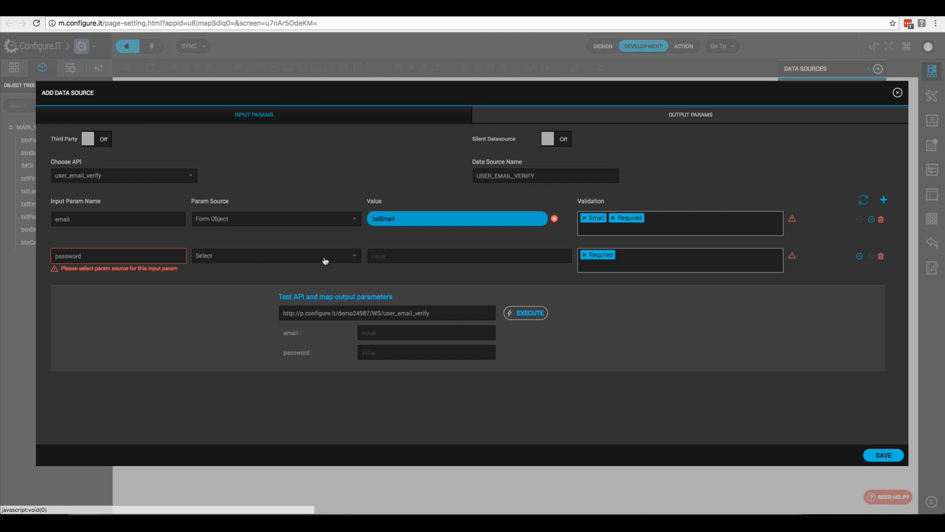
# Take the password input from txtPassword, review the output params, and save the data source.
pyautogui.click(322, 257)
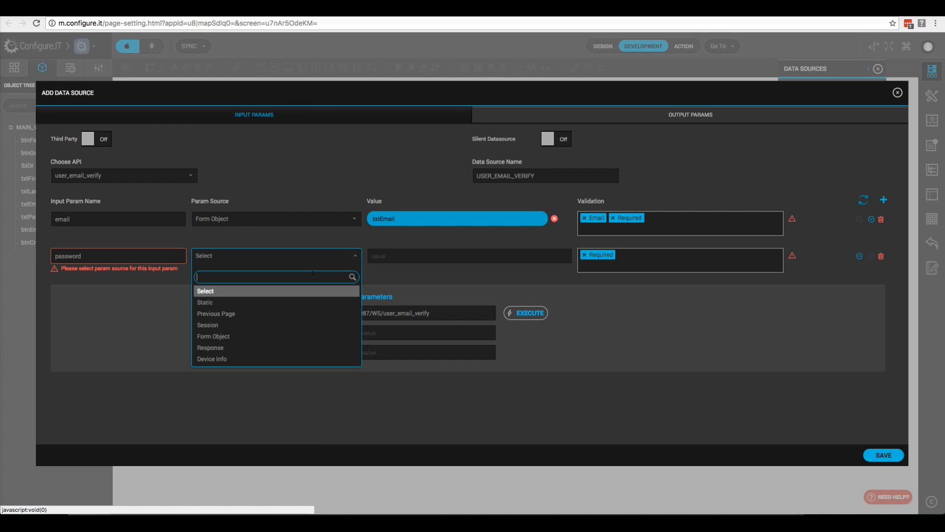
pyautogui.click(291, 337)
pyautogui.click(436, 258)
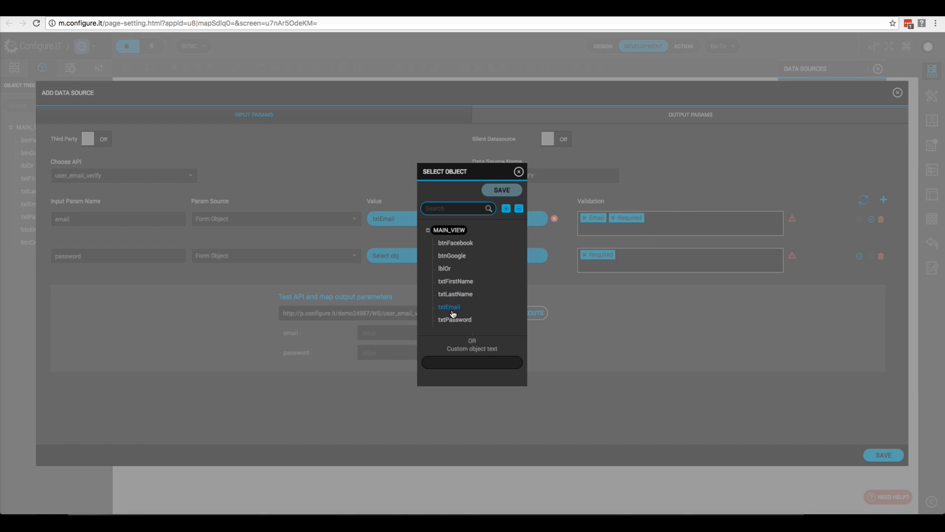
pyautogui.click(452, 320)
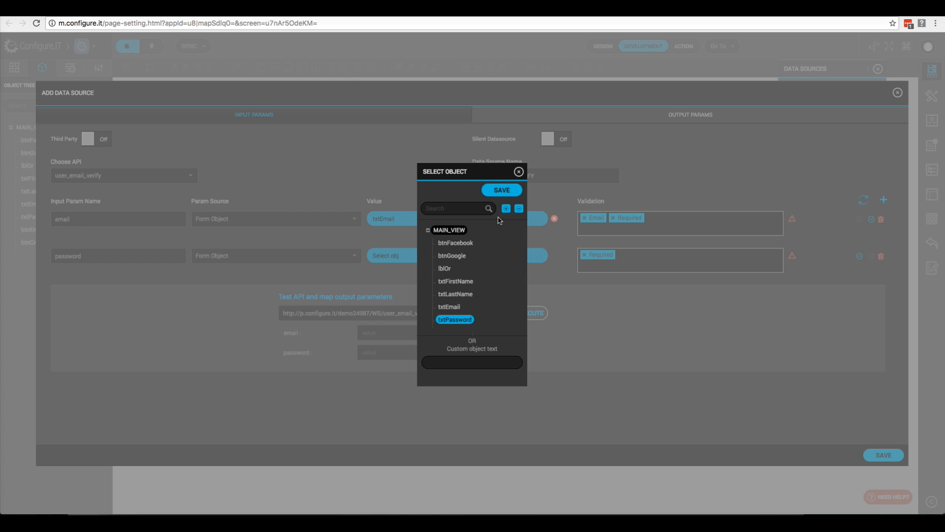
pyautogui.click(501, 193)
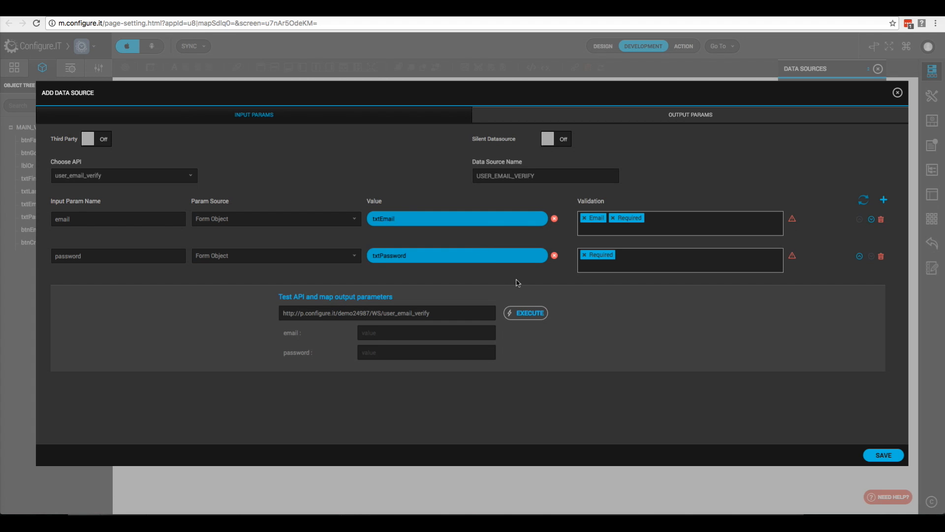
pyautogui.click(528, 317)
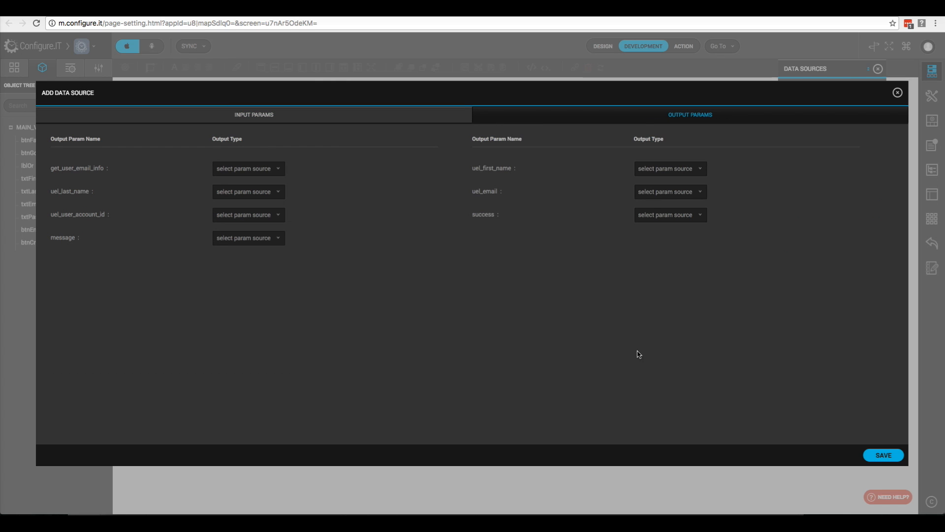
pyautogui.click(884, 456)
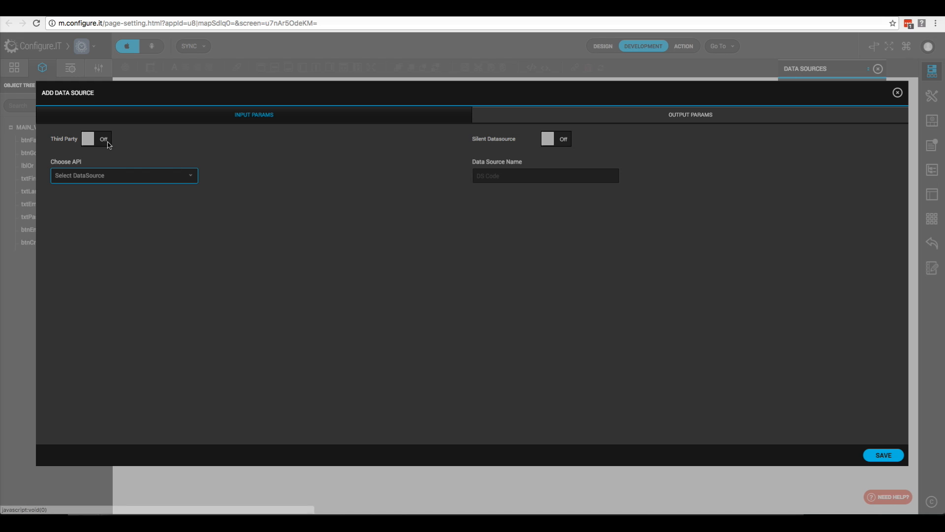
# Set up a third-party Facebook User Details data source named FB Login.
pyautogui.click(89, 143)
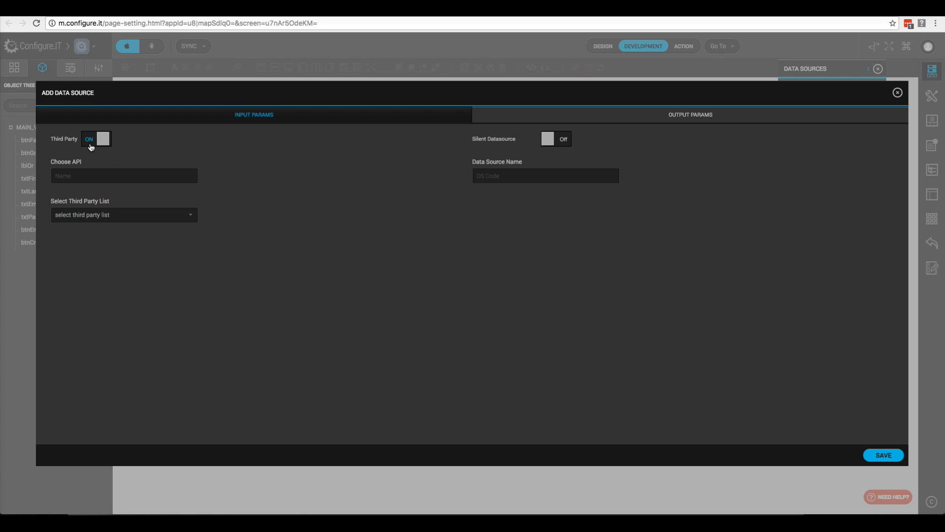
pyautogui.click(118, 176)
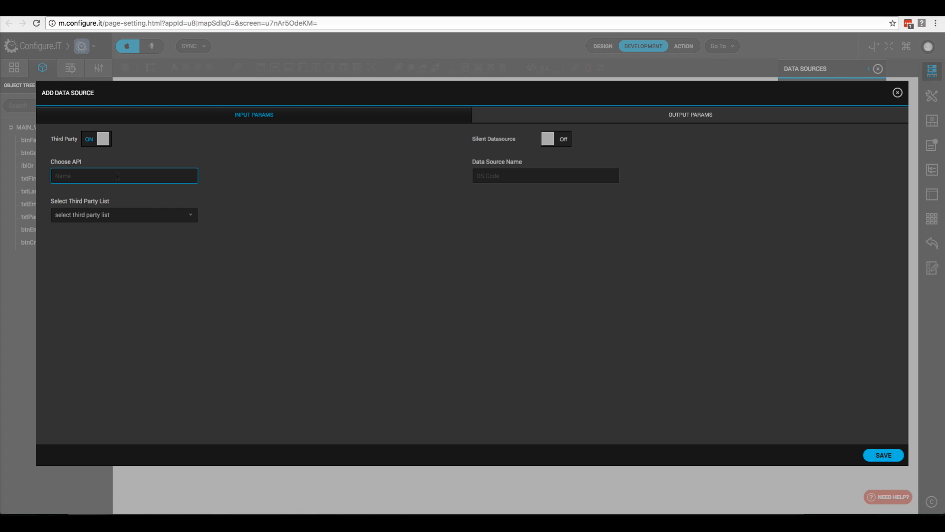
pyautogui.click(124, 215)
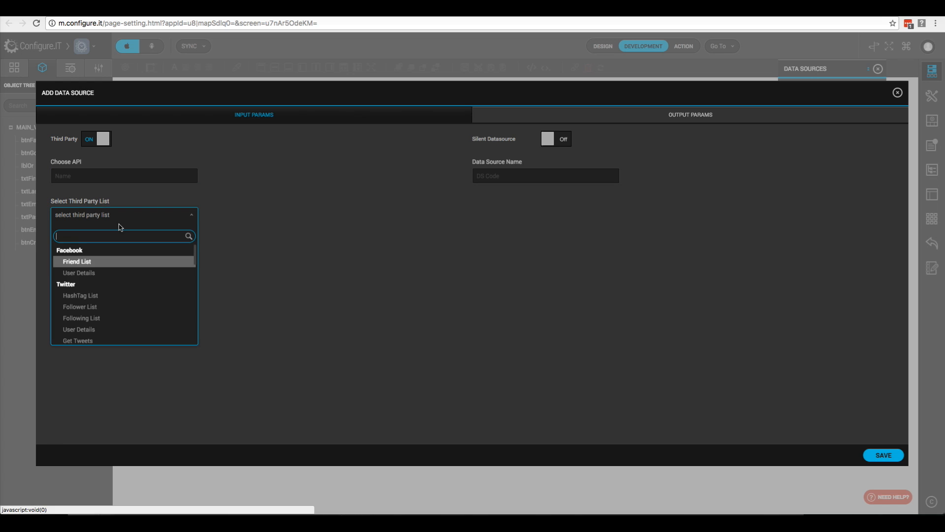
pyautogui.click(90, 278)
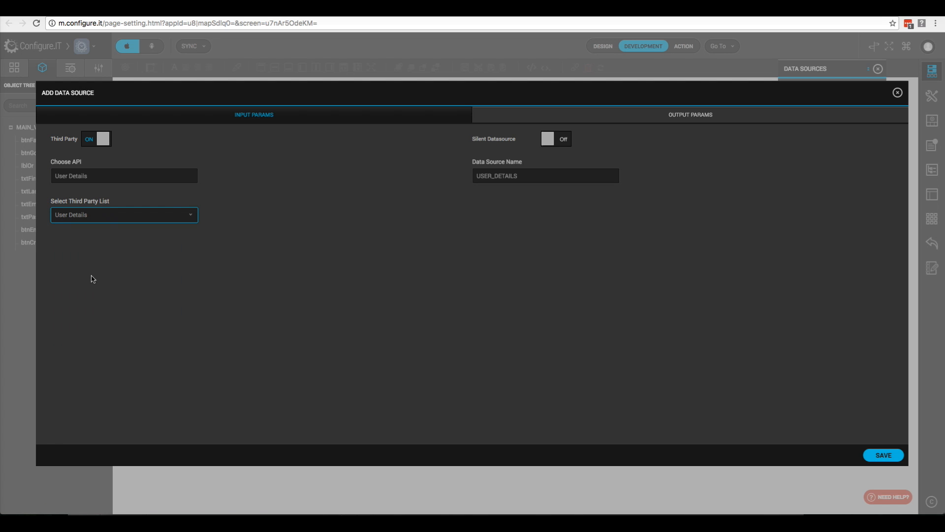
pyautogui.click(94, 175)
pyautogui.click(94, 175)
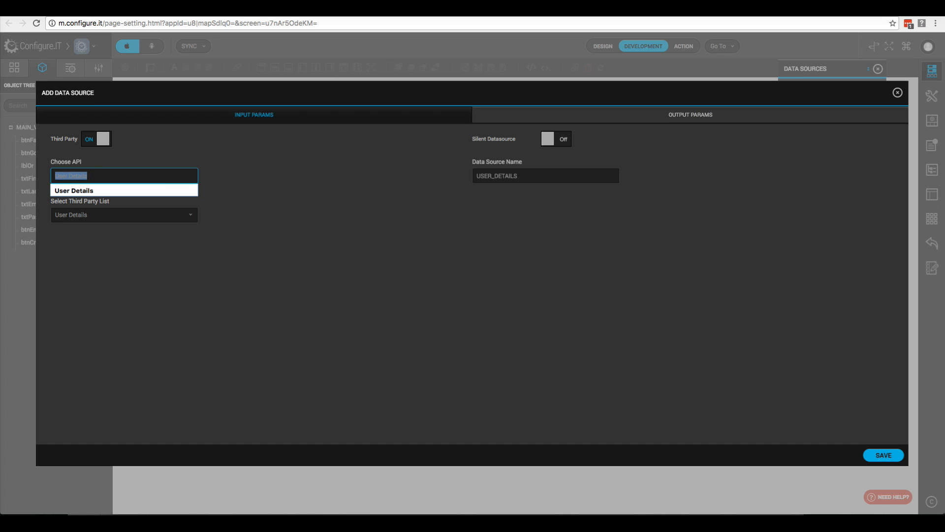
pyautogui.write('FB Login')
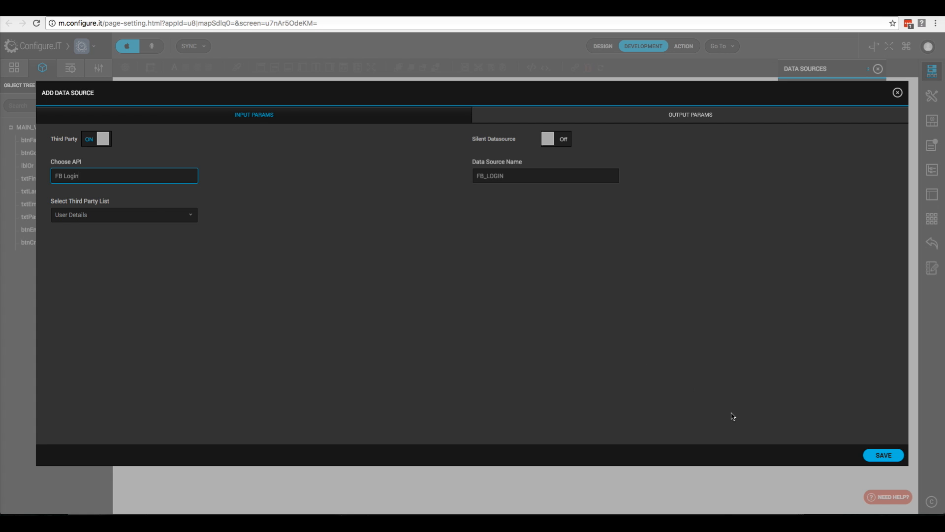
# Review the Facebook output parameters and save the FB Login data source.
pyautogui.click(703, 116)
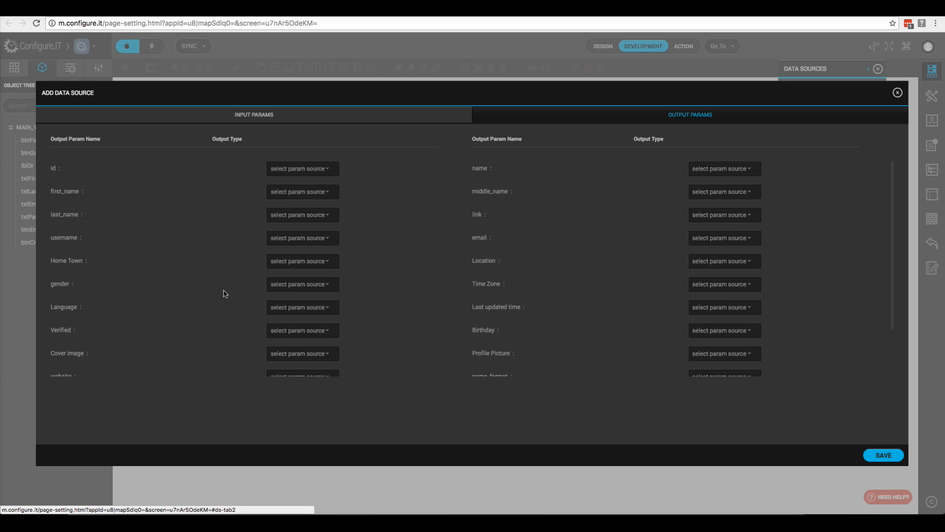
pyautogui.scroll(-3, 592, 359)
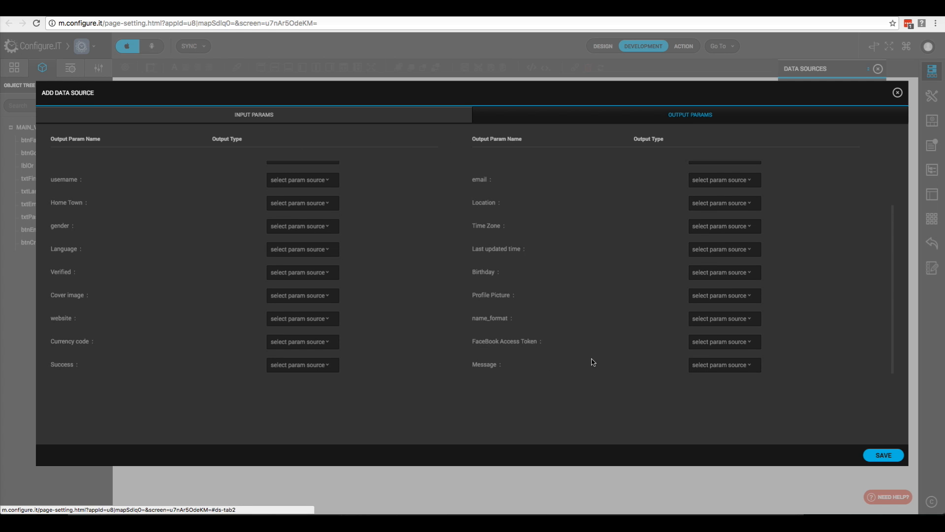
pyautogui.scroll(3, 592, 359)
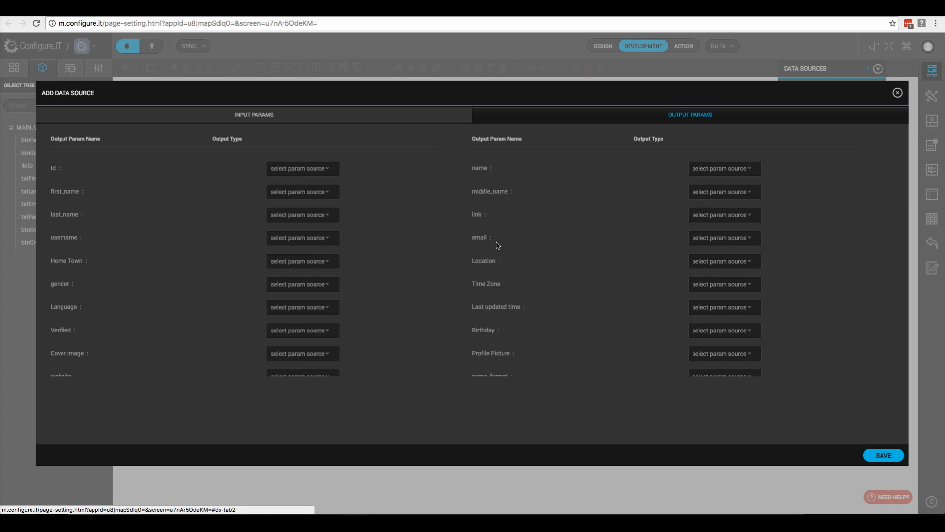
pyautogui.click(885, 456)
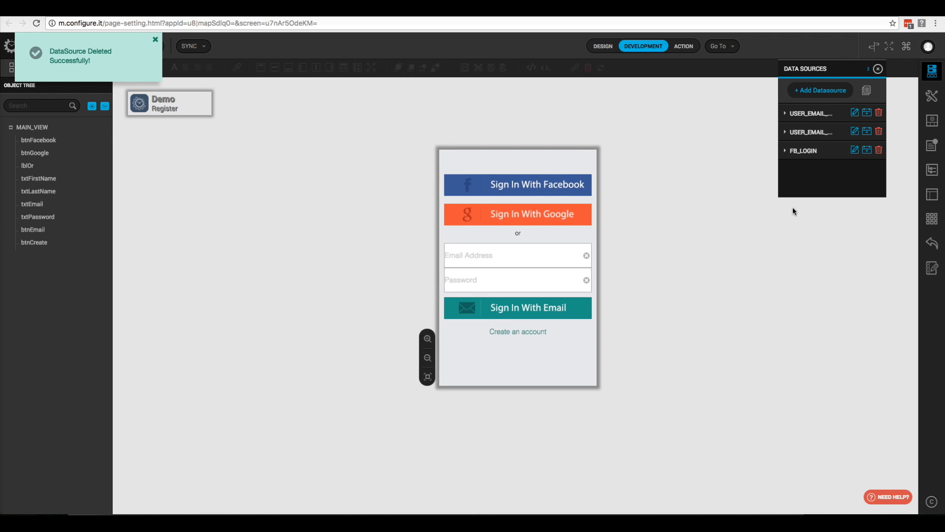
# Add a third-party Google+ Get User Details data source with a static google_plus_identifier.
pyautogui.click(818, 94)
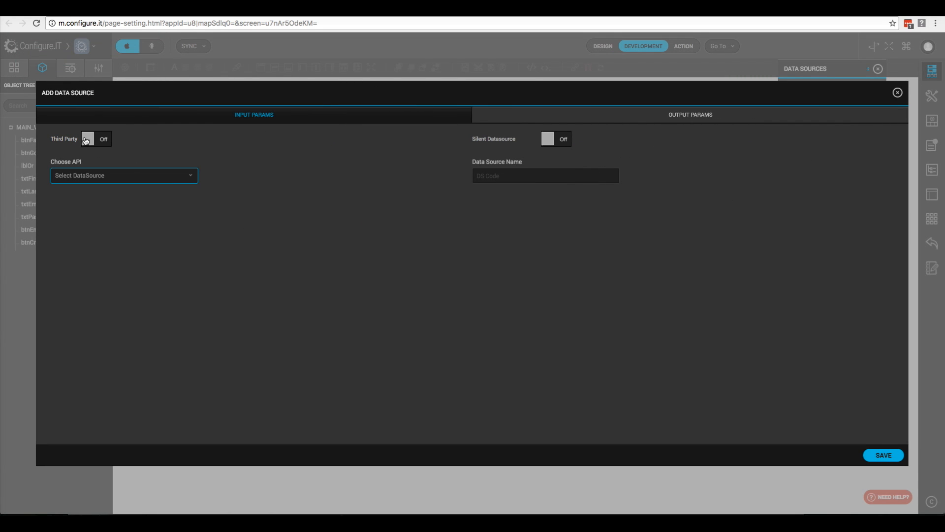
pyautogui.click(87, 141)
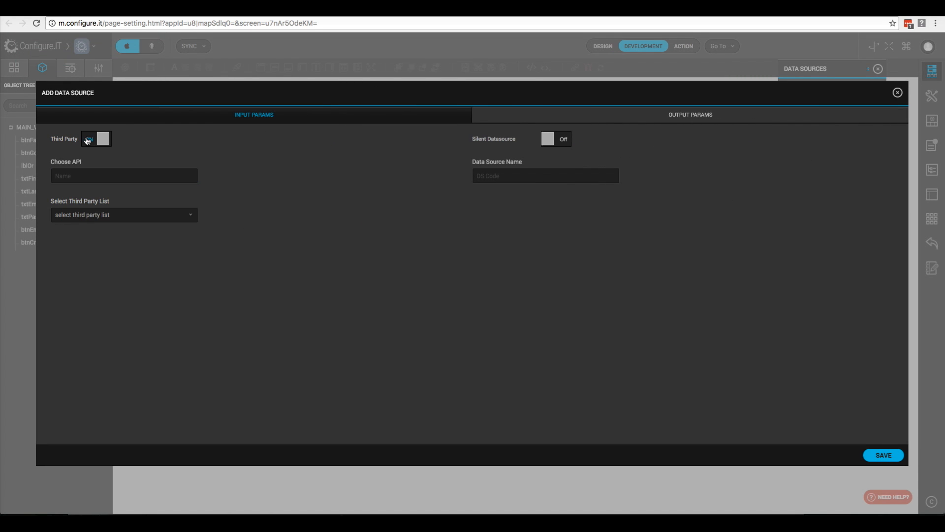
pyautogui.click(117, 218)
pyautogui.scroll(-3, 114, 285)
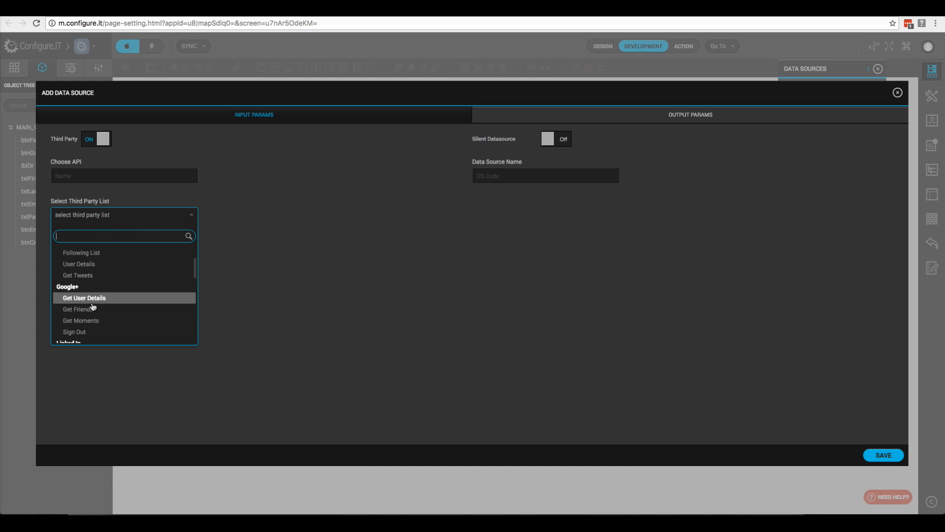
pyautogui.click(94, 300)
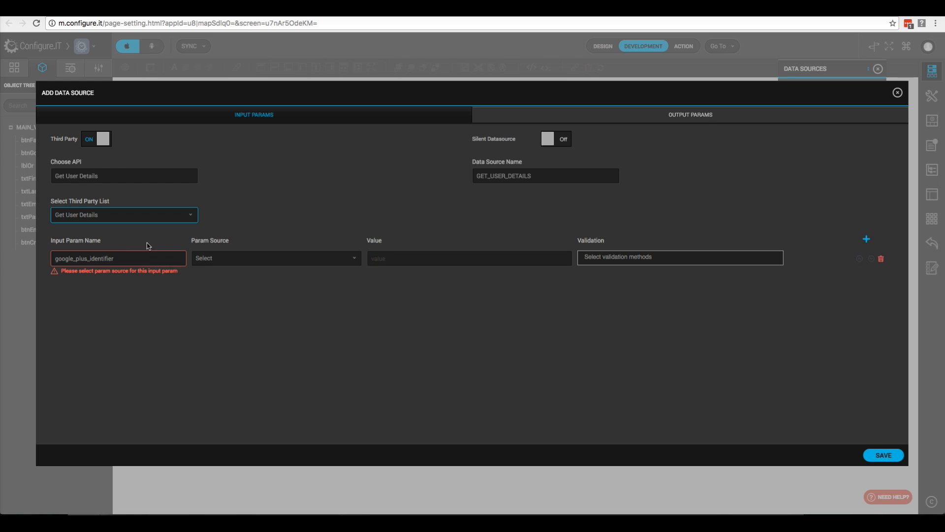
pyautogui.click(223, 261)
pyautogui.click(211, 307)
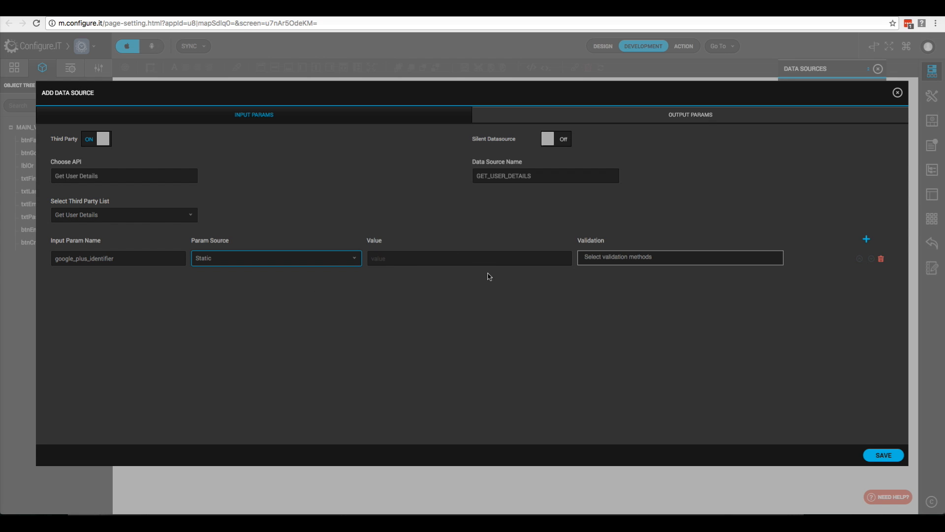
# Rename the data source's API name to GOOGLE+, review its output params, and save it.
pyautogui.doubleClick(107, 176)
pyautogui.click(107, 177)
pyautogui.moveTo(107, 176); pyautogui.dragTo(47, 173)
pyautogui.write('Google+')
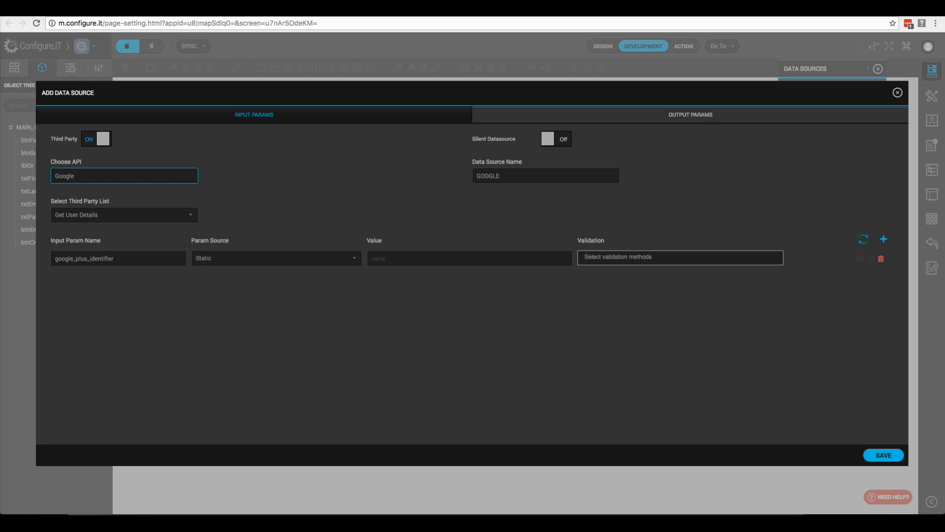
pyautogui.click(666, 121)
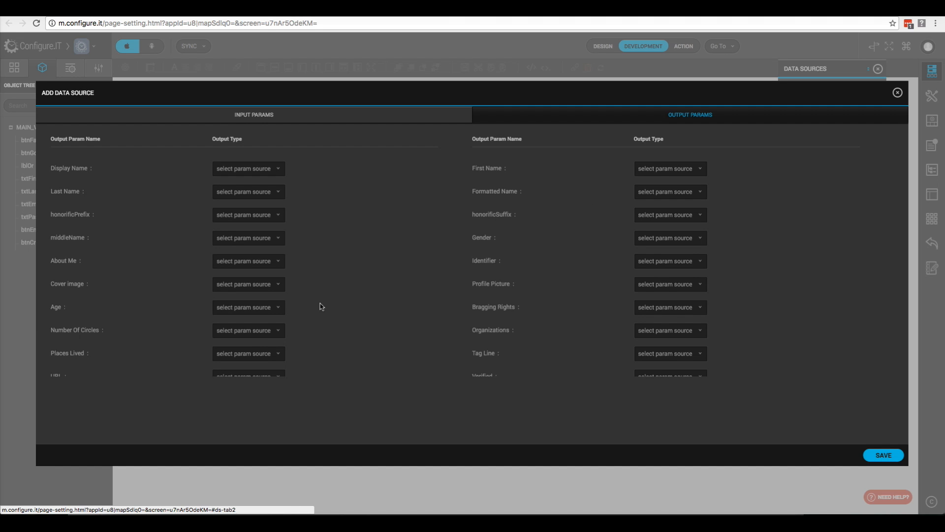
pyautogui.scroll(-5, 467, 343)
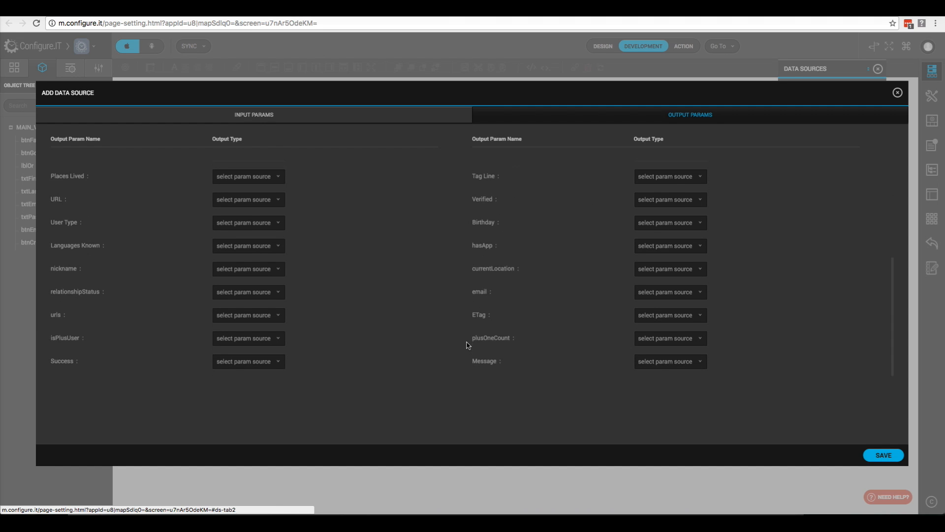
pyautogui.click(875, 459)
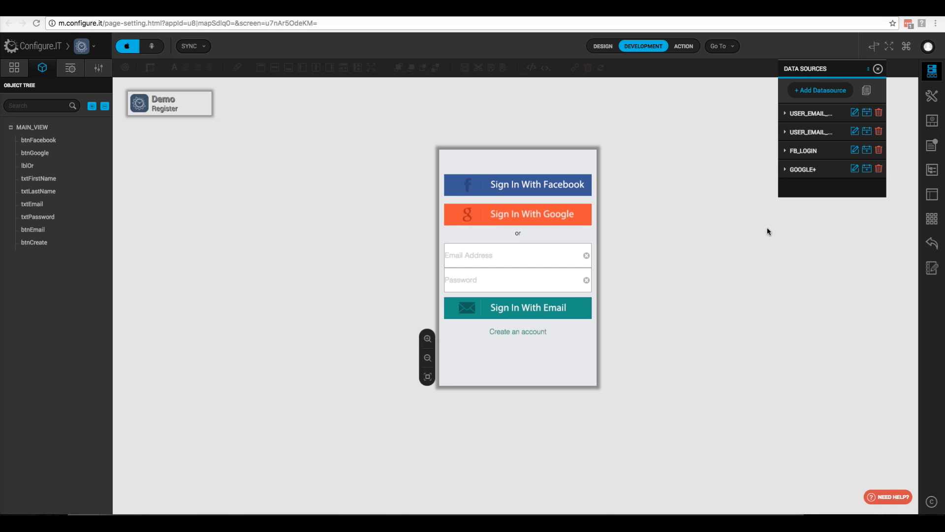
# On FB_LOGIN's Datasource Loaded event, save Response first_name permanently in session as first_name.
pyautogui.click(868, 154)
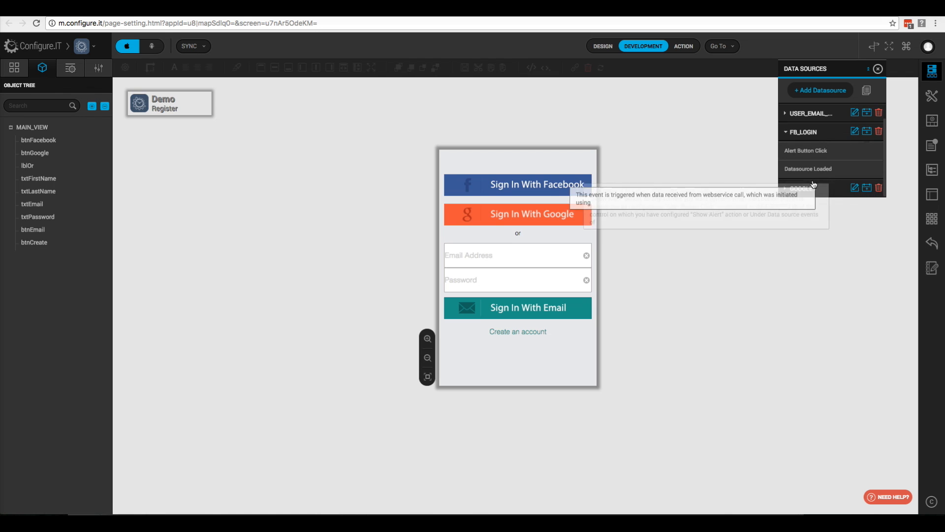
pyautogui.click(807, 170)
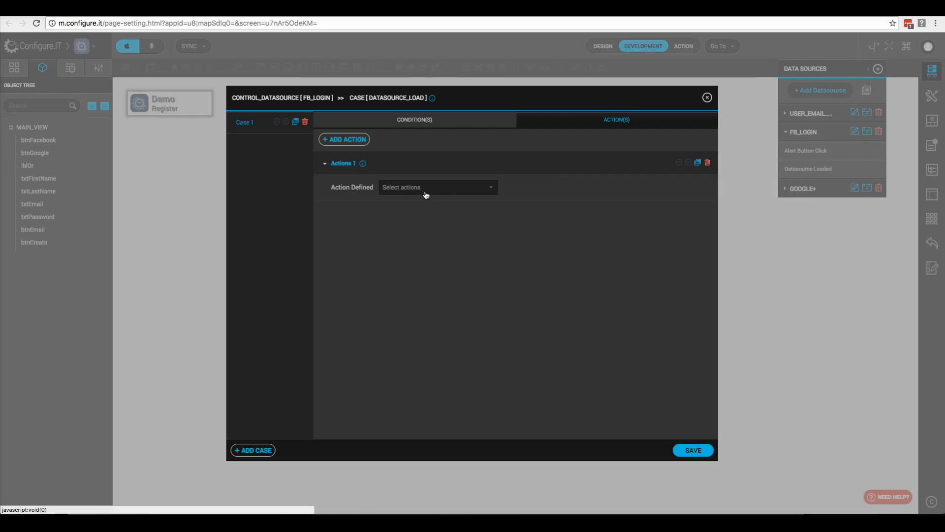
pyautogui.click(426, 191)
pyautogui.write('sav')
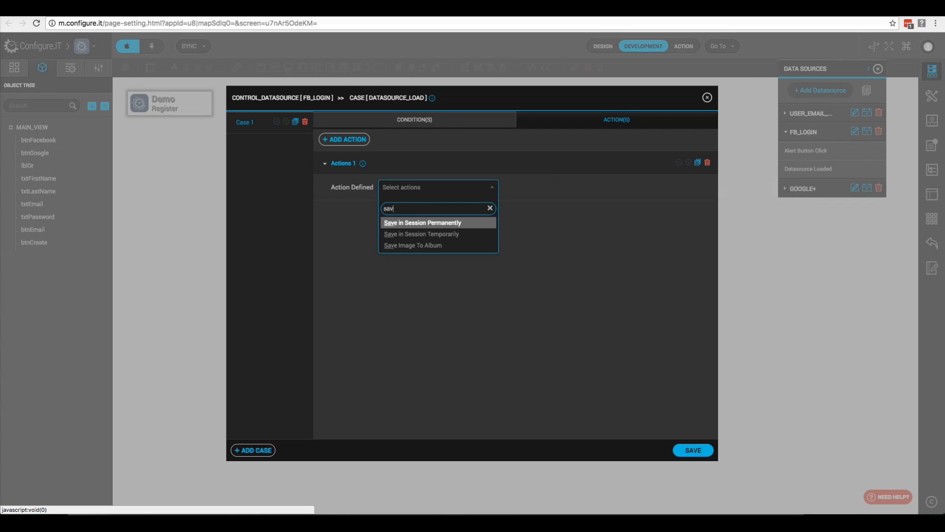
pyautogui.write('e')
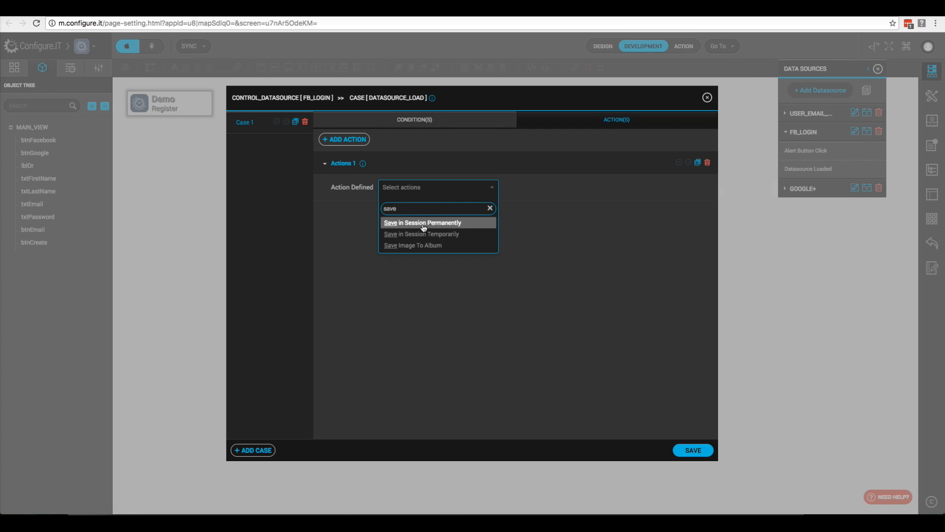
pyautogui.click(424, 224)
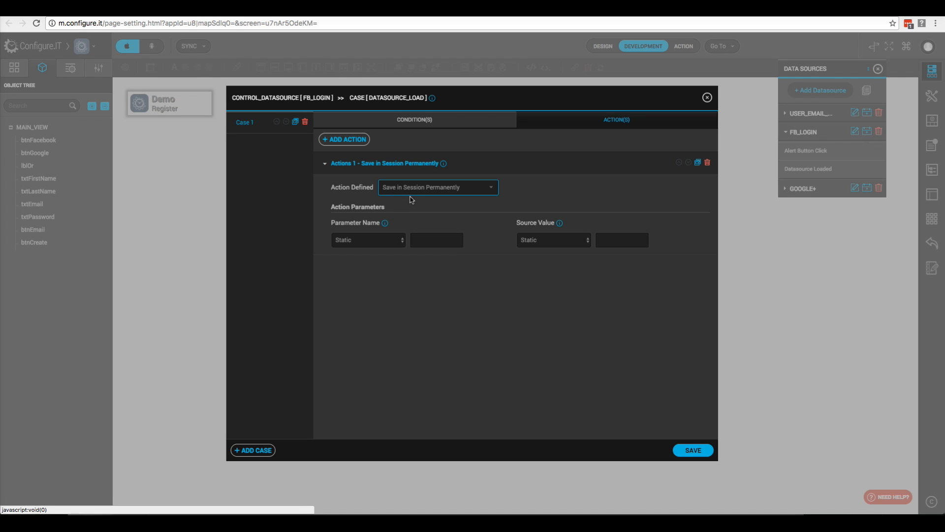
pyautogui.click(429, 242)
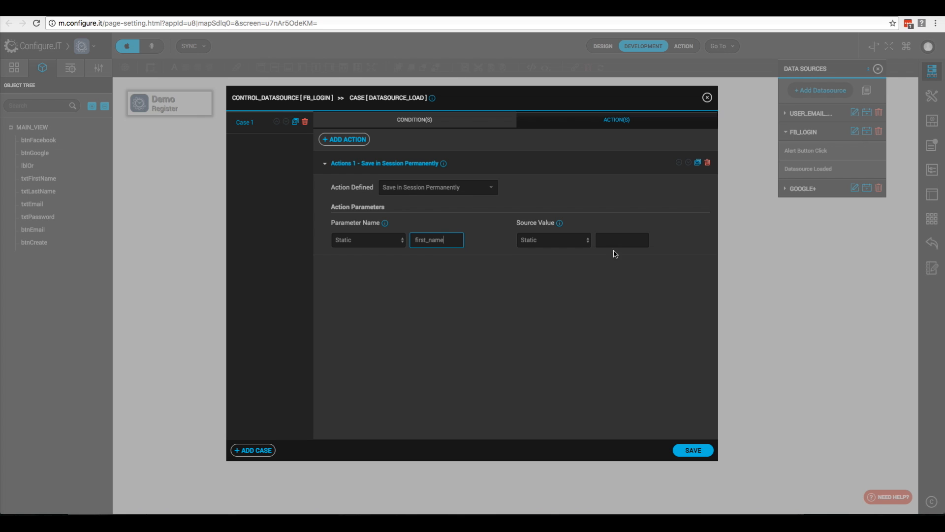
pyautogui.click(556, 241)
pyautogui.click(554, 273)
pyautogui.click(612, 241)
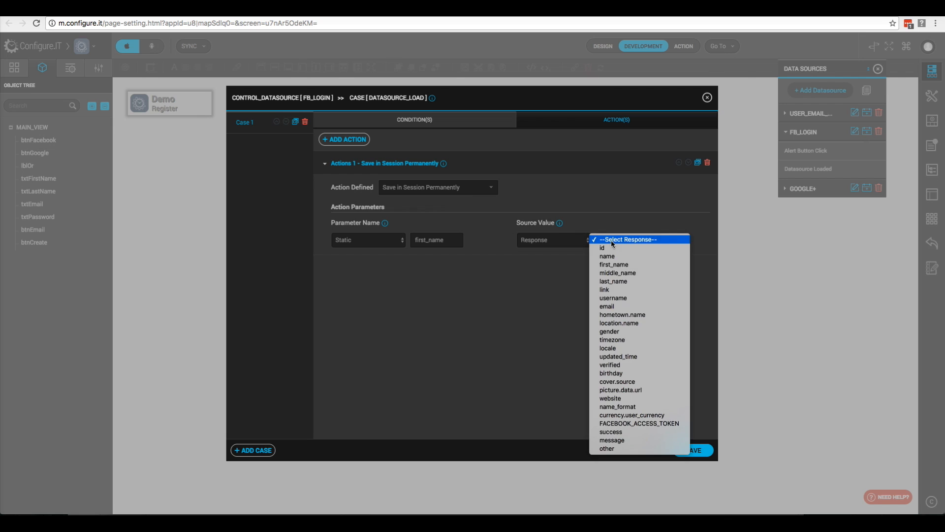
pyautogui.click(614, 265)
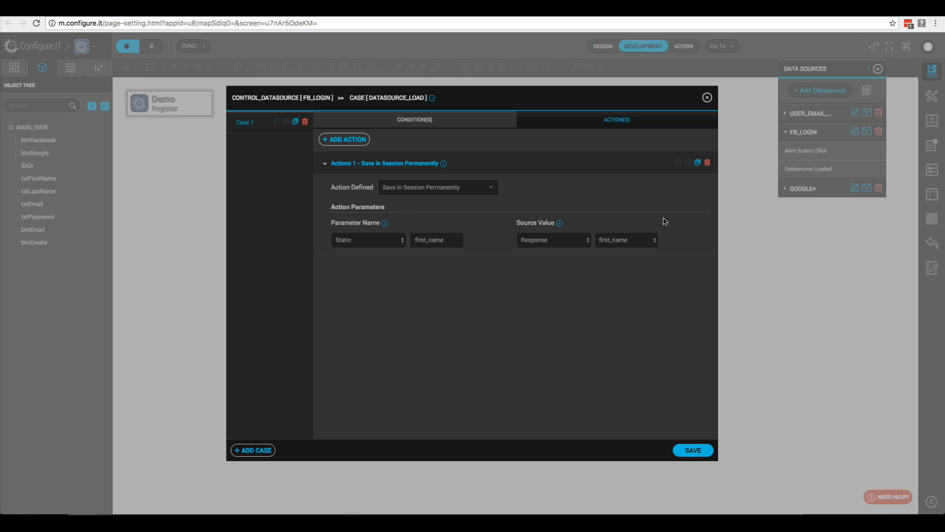
pyautogui.click(698, 163)
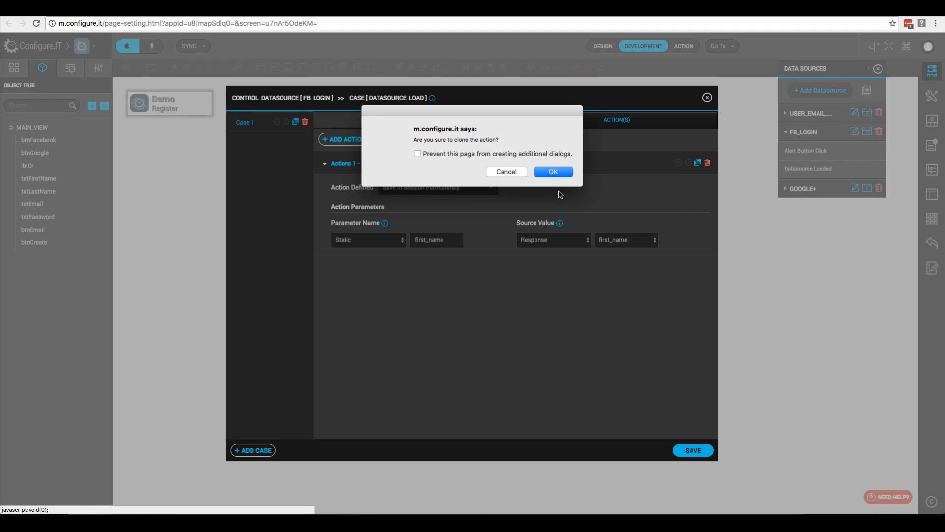
# Turn the cloned action into one saving Response last_name as last_name.
pyautogui.click(555, 173)
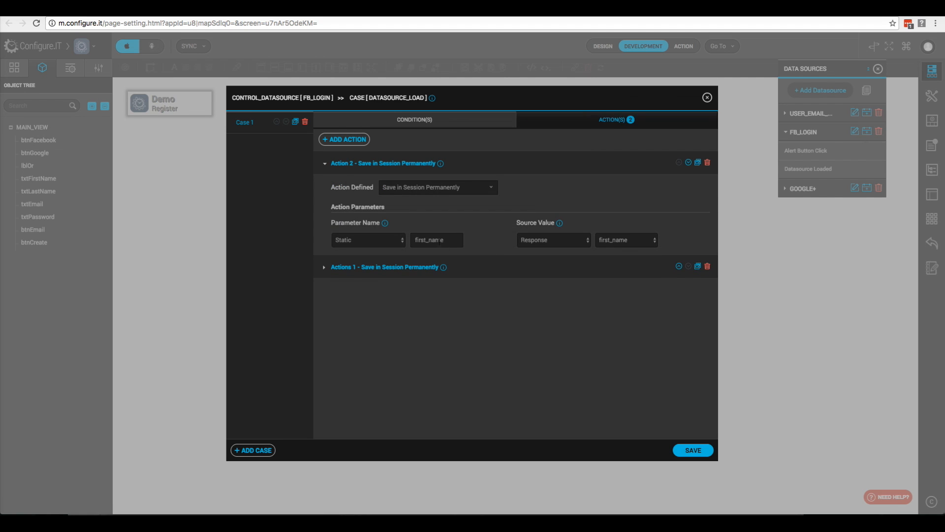
pyautogui.moveTo(428, 239); pyautogui.dragTo(413, 240)
pyautogui.write('last_')
pyautogui.click(625, 241)
pyautogui.click(619, 257)
# Clone it again and save Response email in session as email.
pyautogui.click(697, 163)
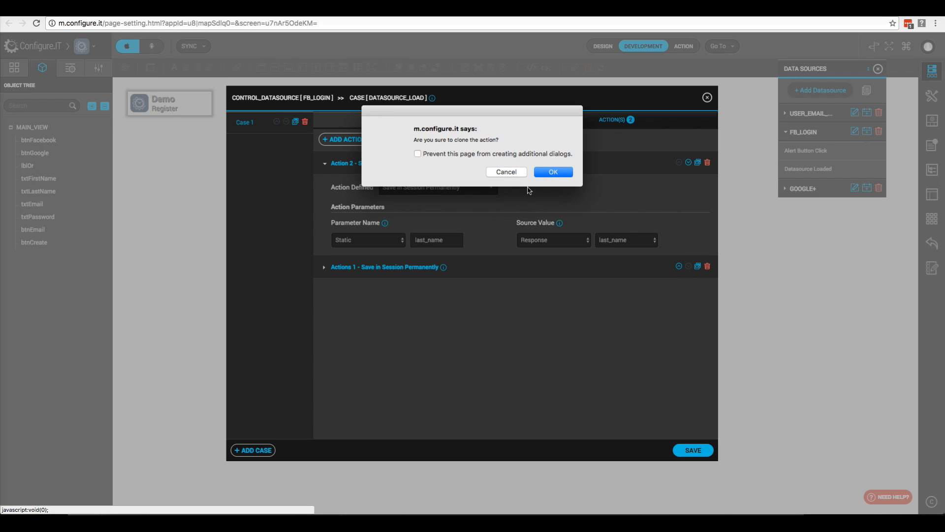
pyautogui.click(546, 174)
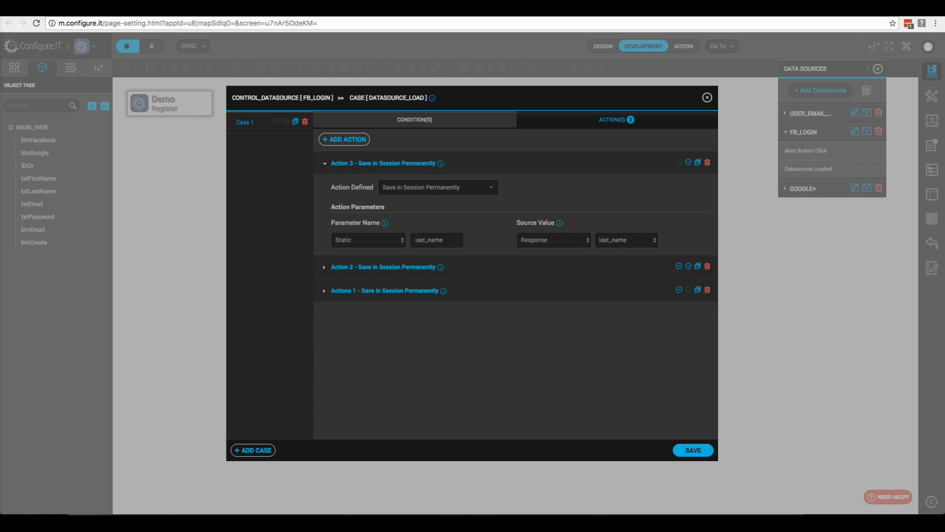
pyautogui.moveTo(444, 240); pyautogui.dragTo(401, 238)
pyautogui.write('email')
pyautogui.click(622, 241)
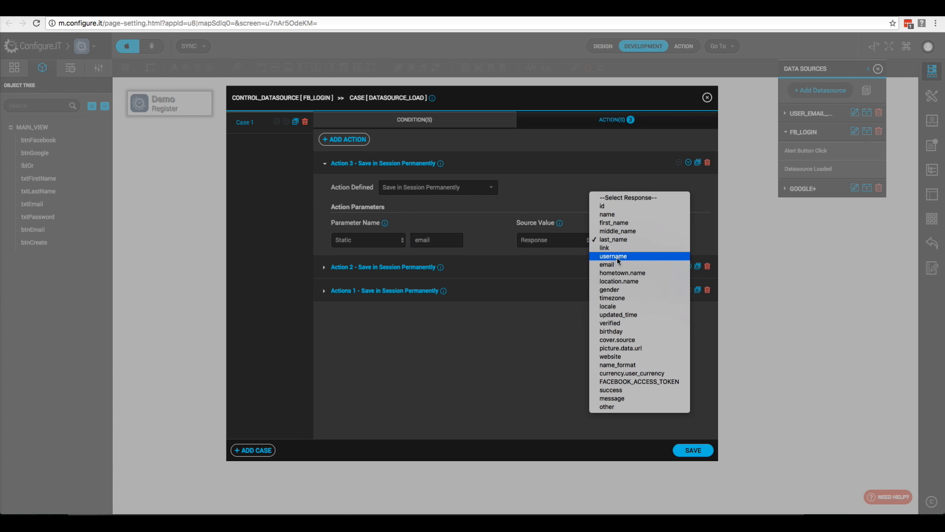
pyautogui.click(617, 265)
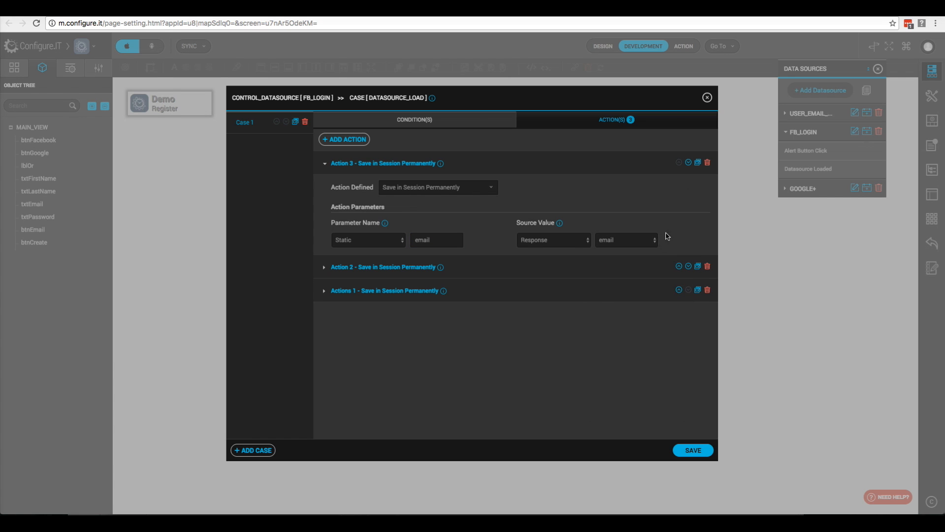
# Add a fourth action saving the Response id as external_user_id, then save the actions.
pyautogui.click(698, 163)
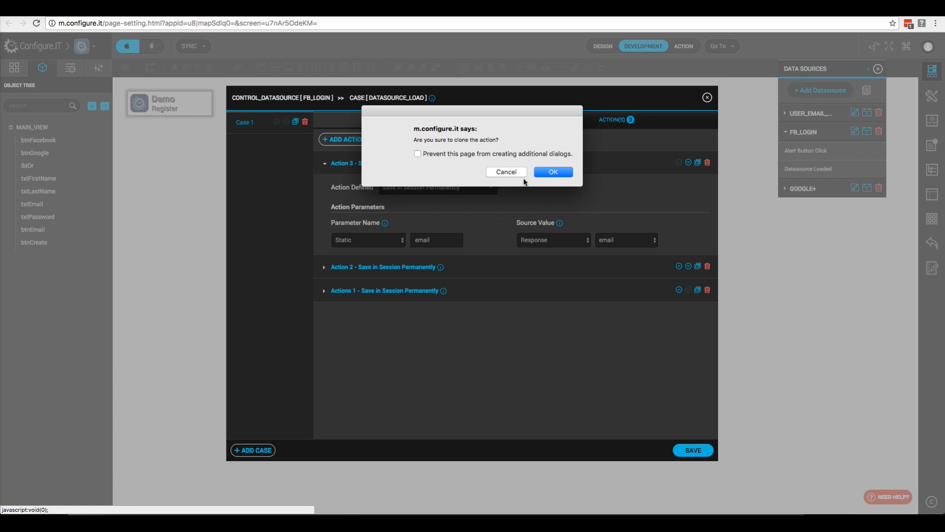
pyautogui.click(553, 173)
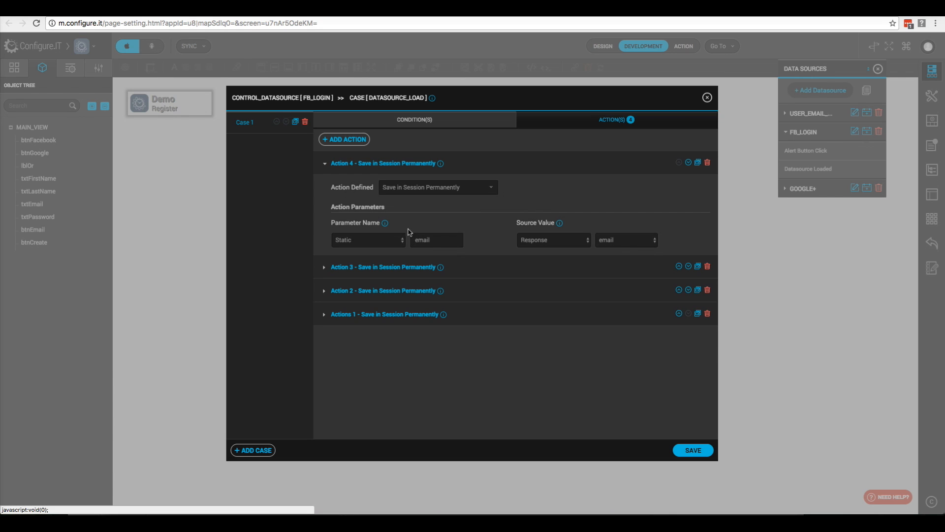
pyautogui.doubleClick(437, 240)
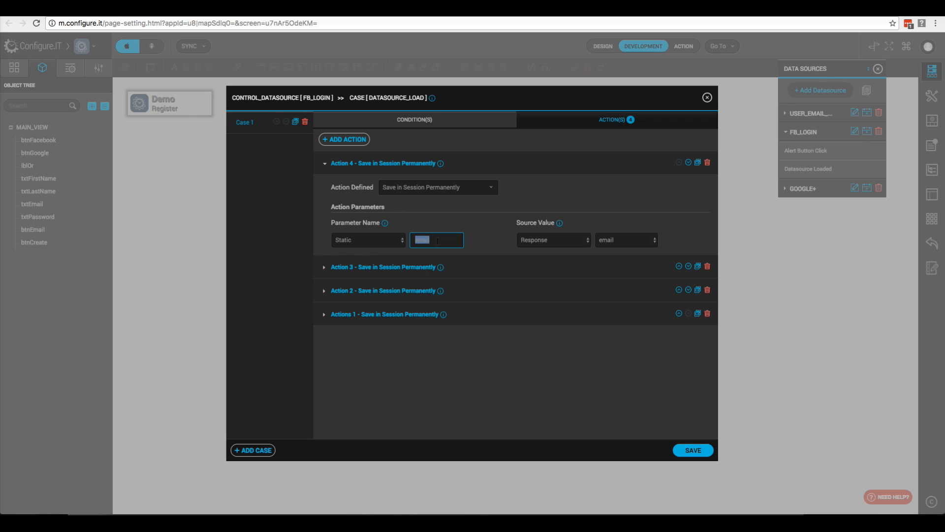
pyautogui.write('ex')
pyautogui.click(610, 241)
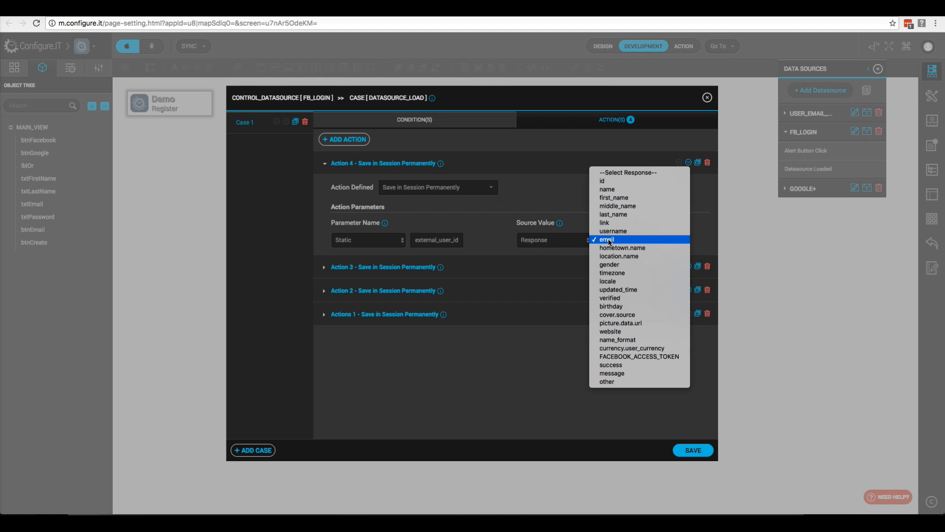
pyautogui.click(619, 182)
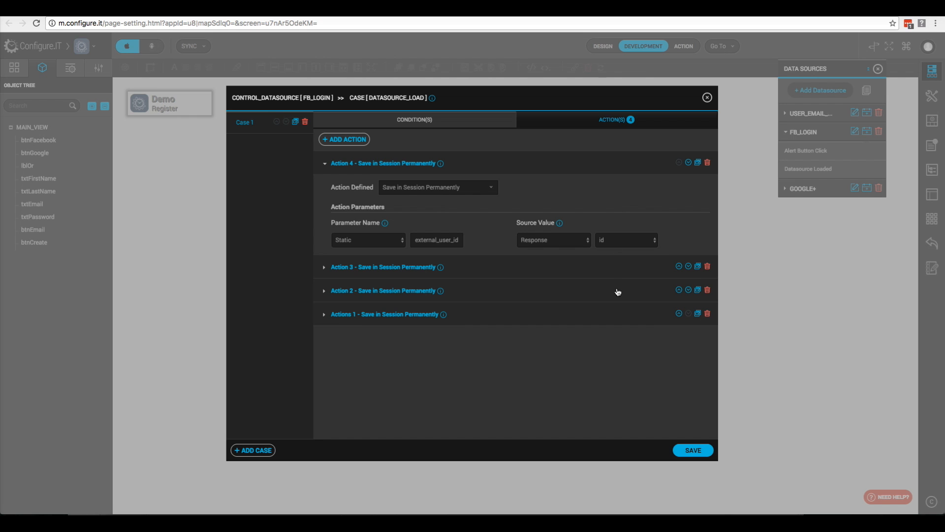
pyautogui.click(693, 450)
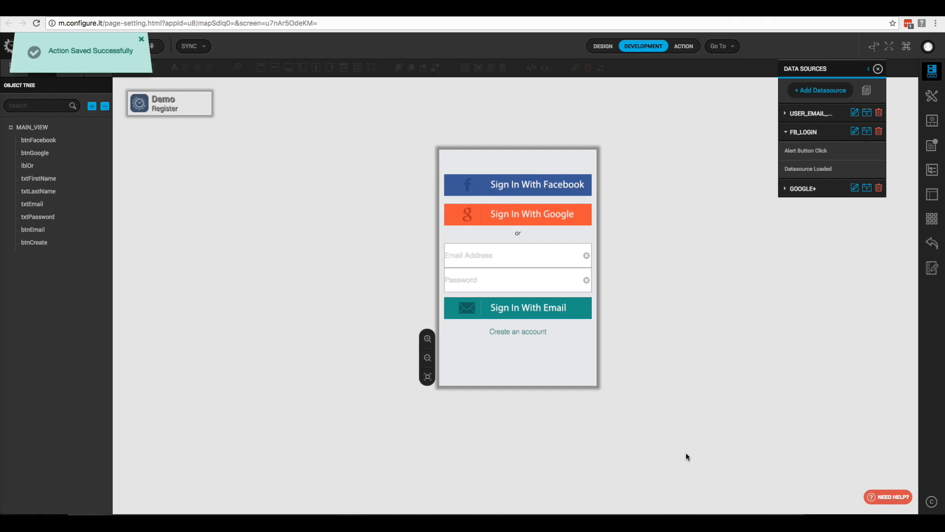
# Add a Save in Session Permanently action to GOOGLE+'s Datasource Loaded event.
pyautogui.click(832, 189)
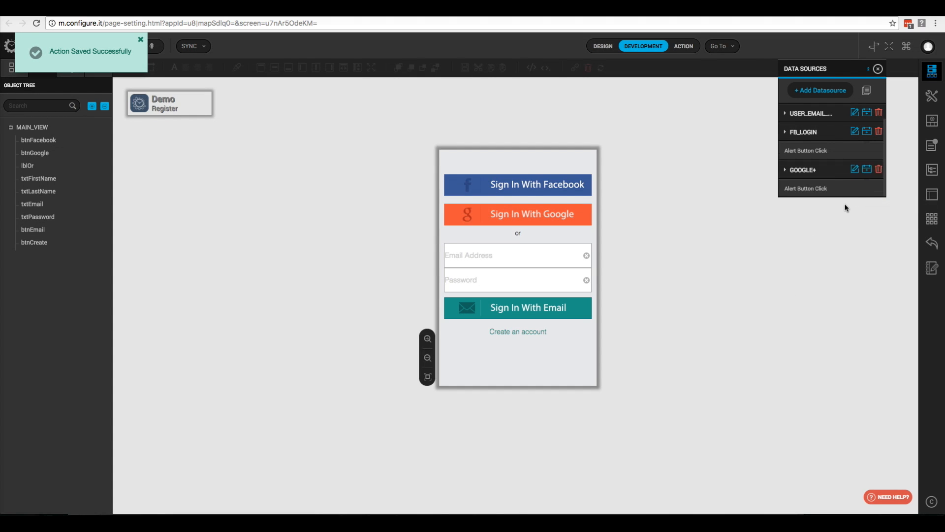
pyautogui.moveTo(811, 191)
pyautogui.click(811, 189)
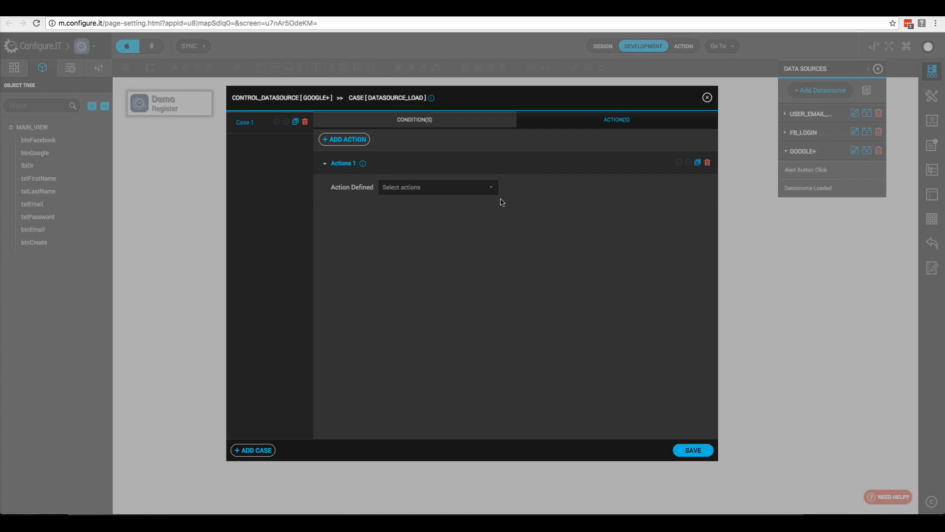
pyautogui.click(429, 189)
pyautogui.write('sav')
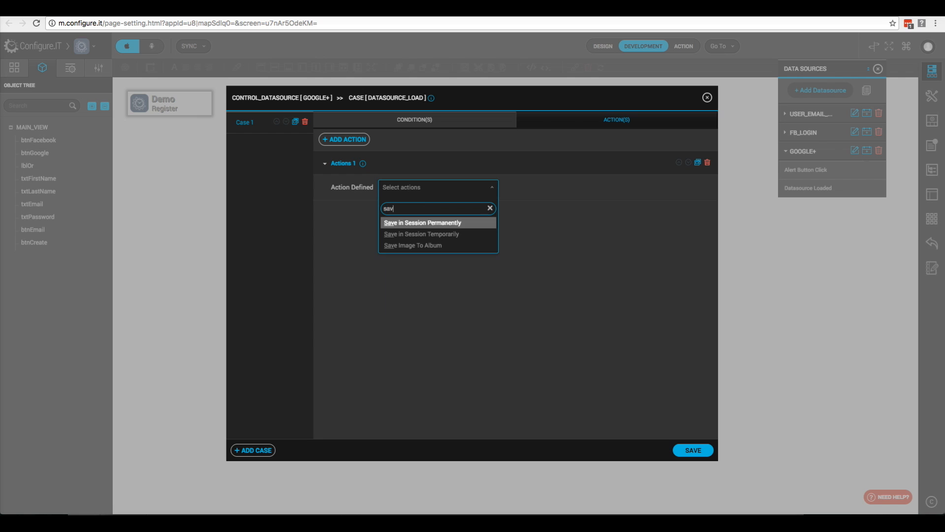
pyautogui.click(440, 223)
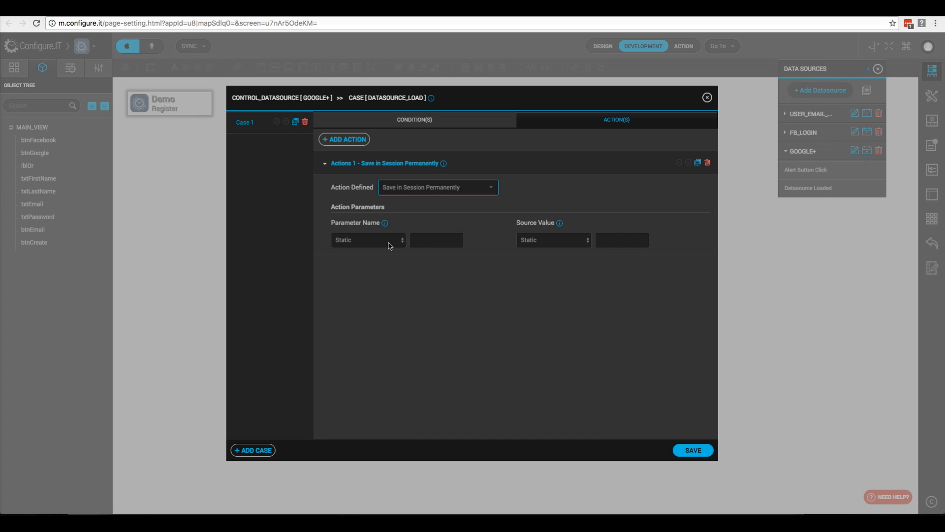
# Save Response name.givenName under the session key first_name, then clone the action.
pyautogui.click(389, 244)
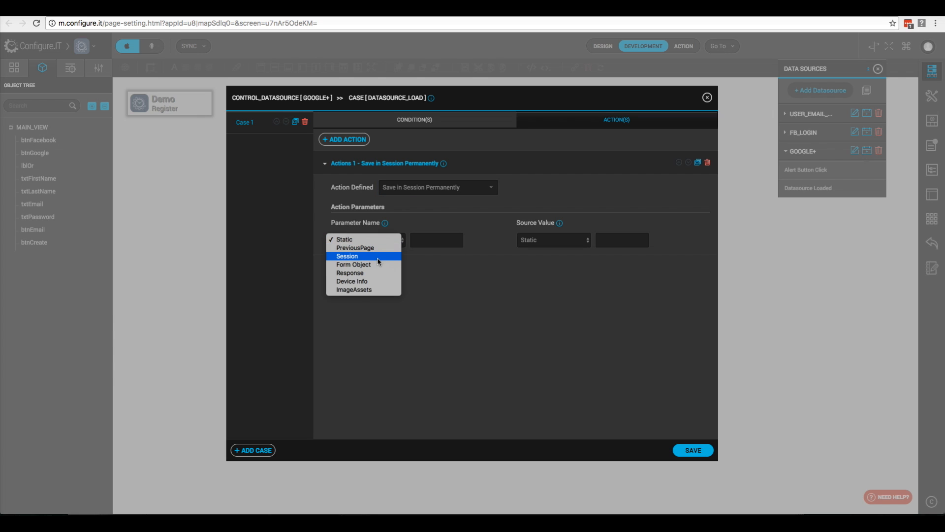
pyautogui.click(374, 260)
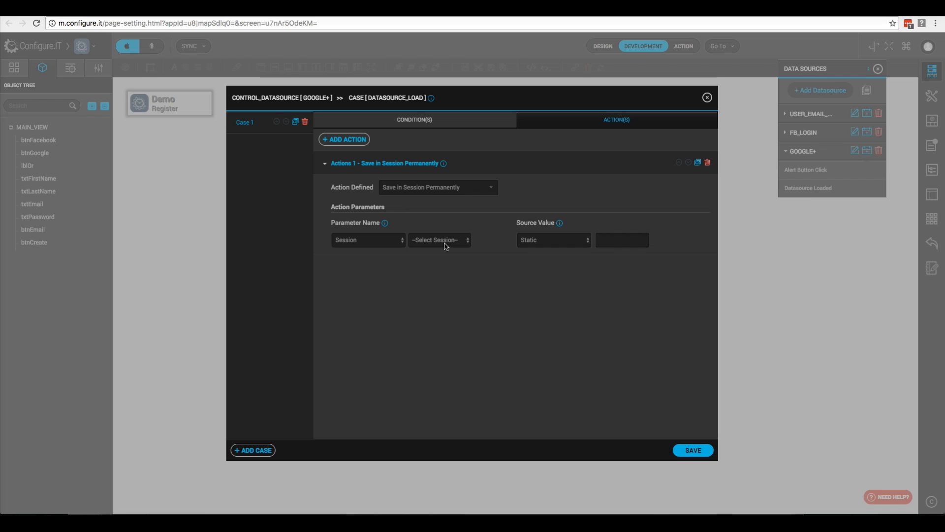
pyautogui.click(436, 242)
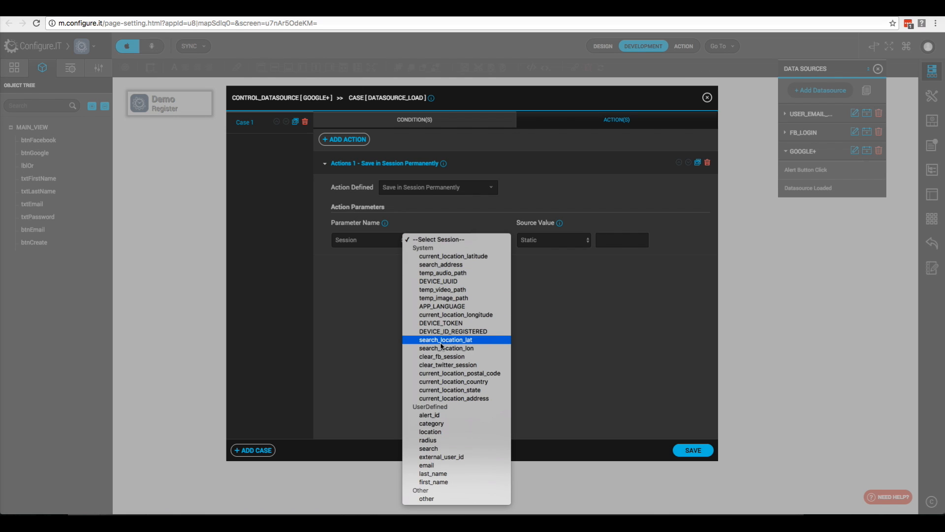
pyautogui.click(457, 481)
pyautogui.click(574, 241)
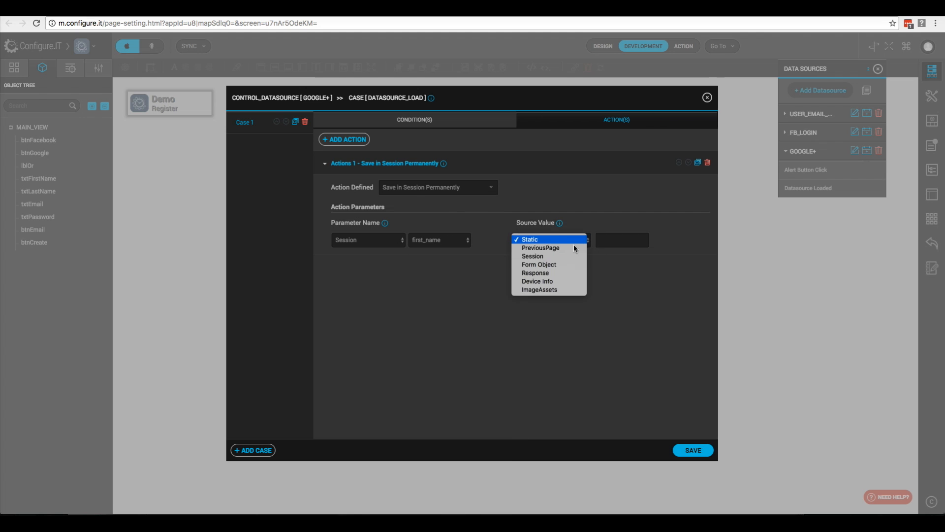
pyautogui.click(554, 272)
pyautogui.click(621, 240)
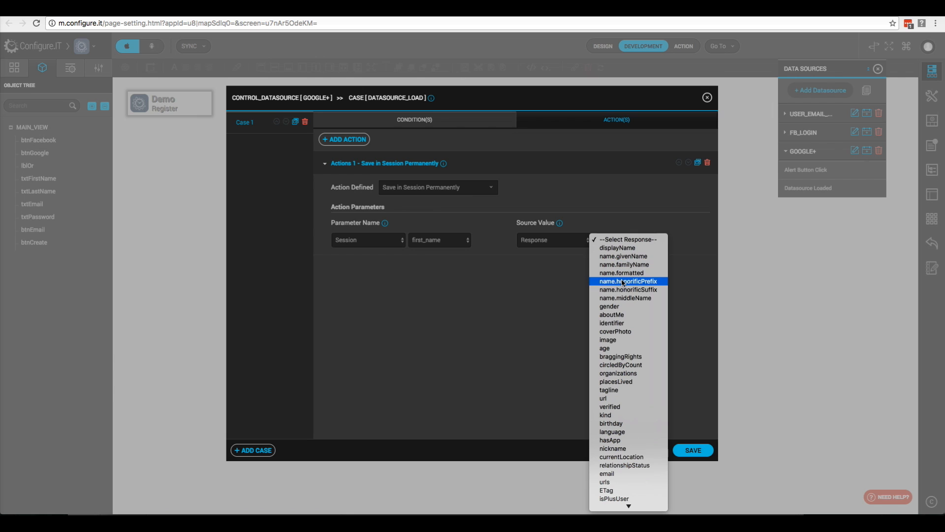
pyautogui.click(623, 256)
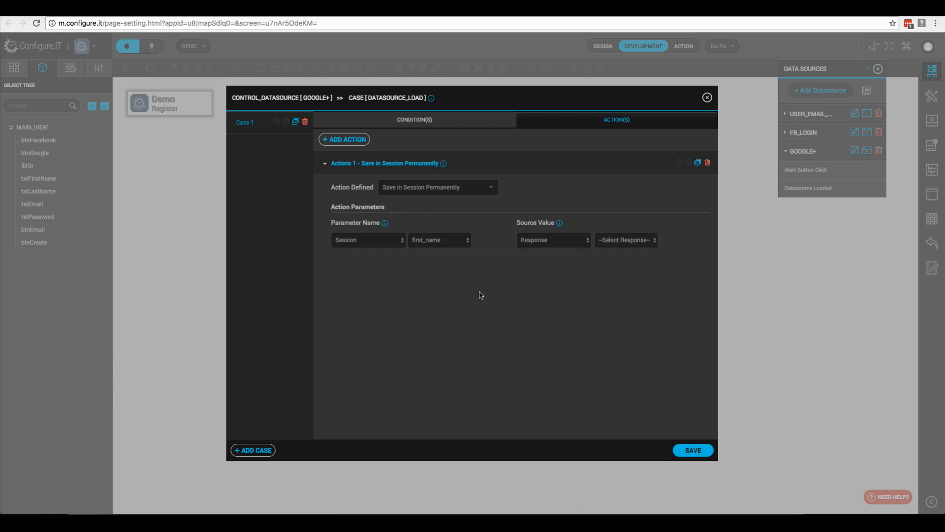
pyautogui.click(698, 162)
pyautogui.click(549, 172)
# Set the second action to store name.familyName as last_name, then clone it.
pyautogui.click(452, 243)
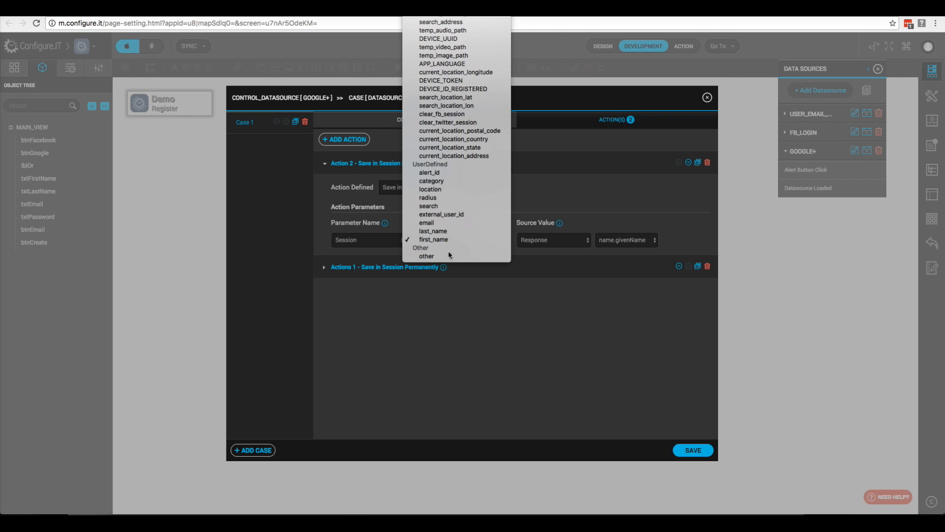
pyautogui.click(443, 231)
pyautogui.click(638, 244)
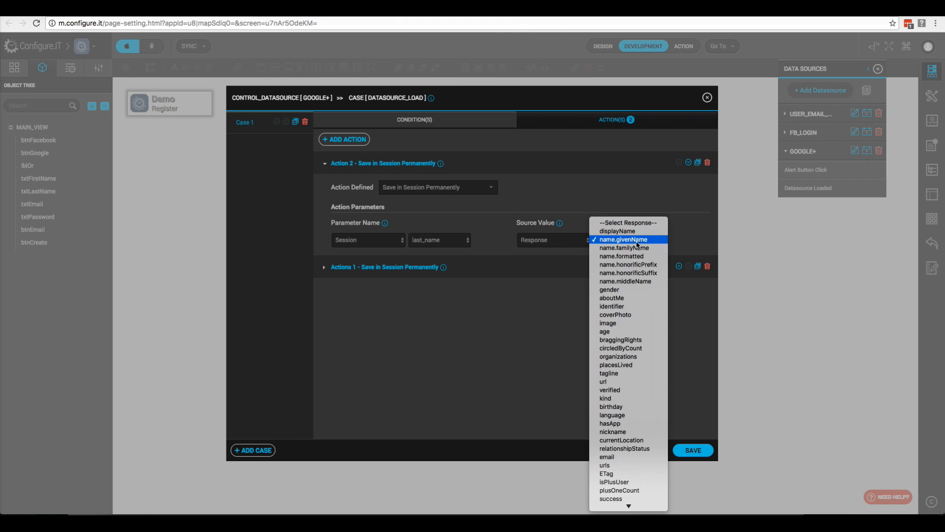
pyautogui.click(641, 249)
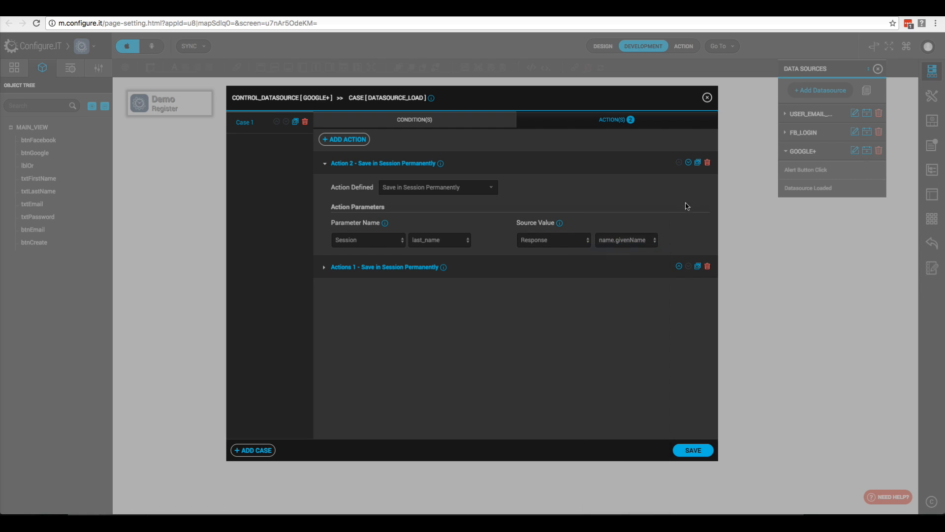
pyautogui.click(698, 163)
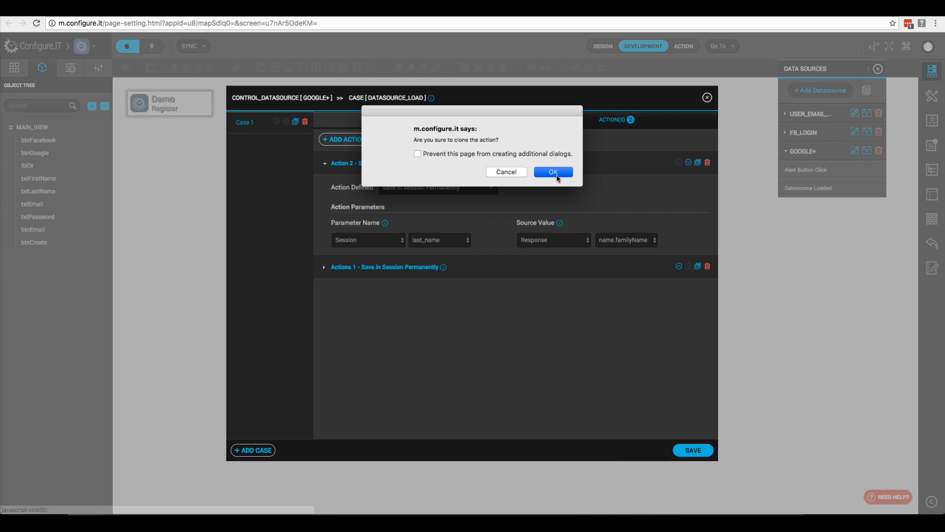
pyautogui.click(554, 176)
# Set the third action to store the response email as email, then clone it.
pyautogui.click(441, 240)
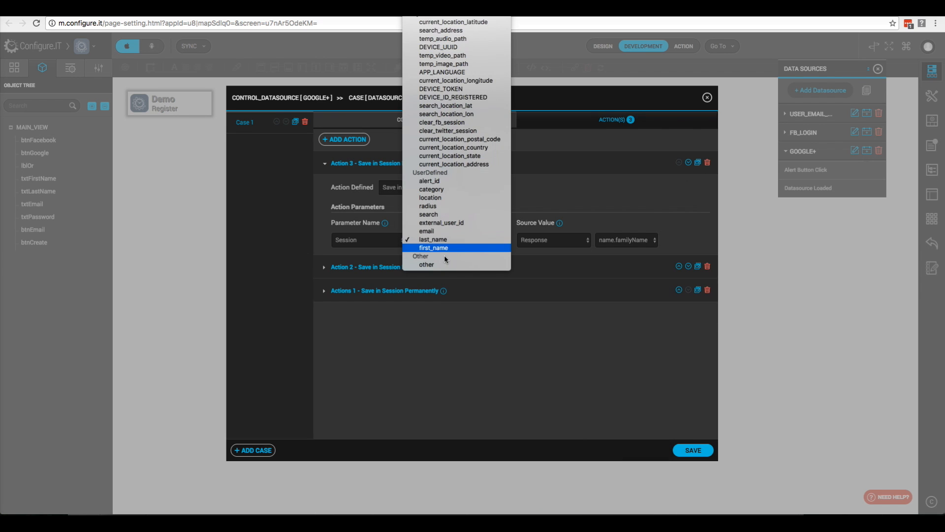
pyautogui.click(614, 263)
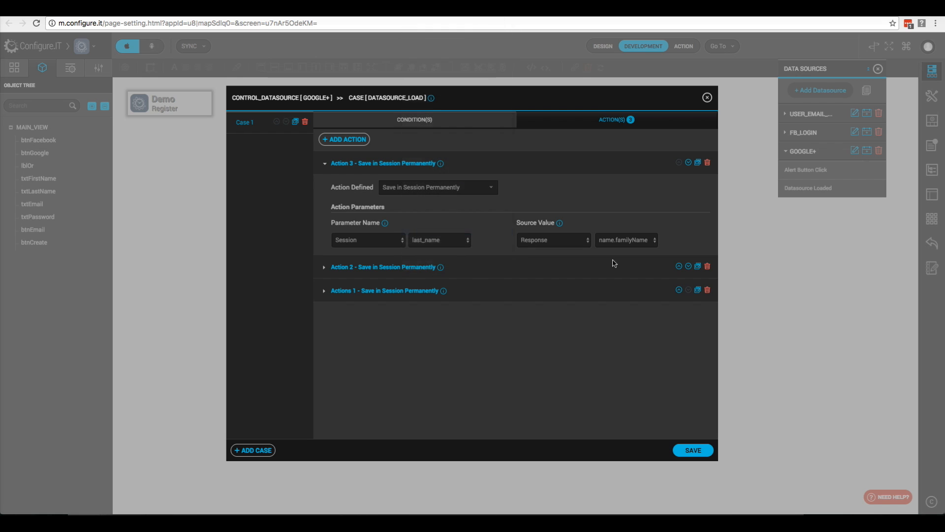
pyautogui.click(630, 242)
pyautogui.click(627, 449)
pyautogui.click(697, 163)
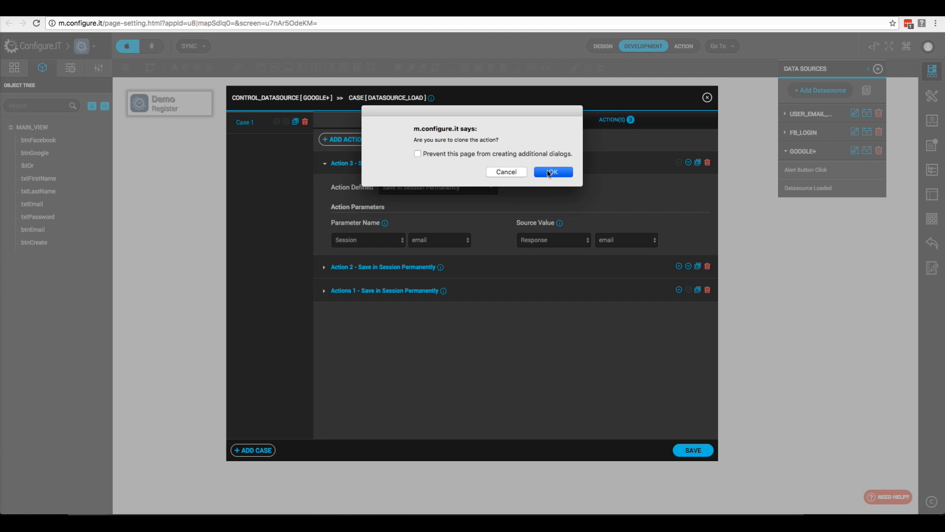
pyautogui.click(539, 174)
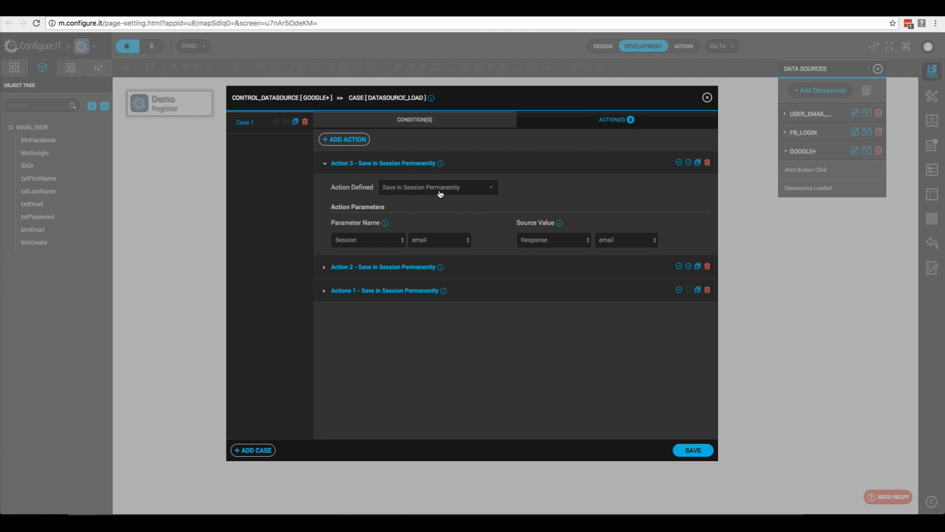
# Name the fourth action external_user_id and open its response field choices.
pyautogui.click(432, 244)
pyautogui.click(436, 232)
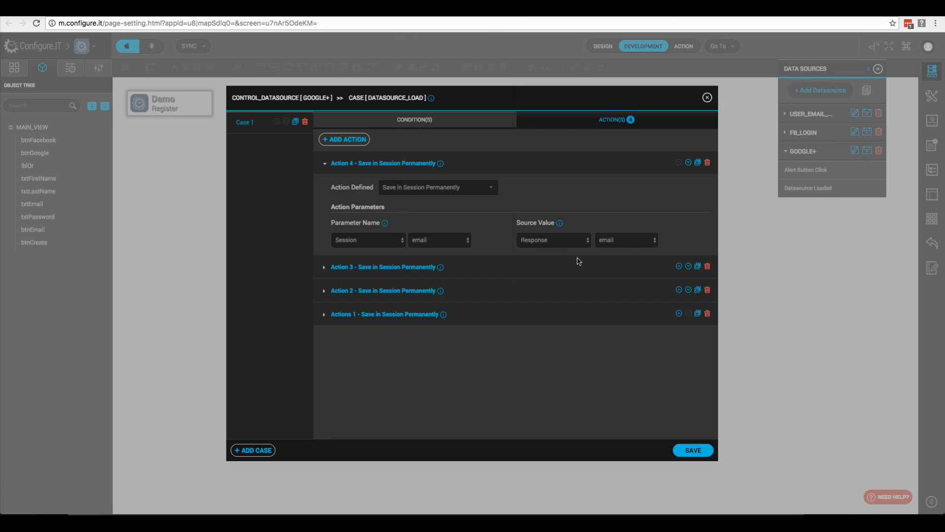
pyautogui.click(627, 245)
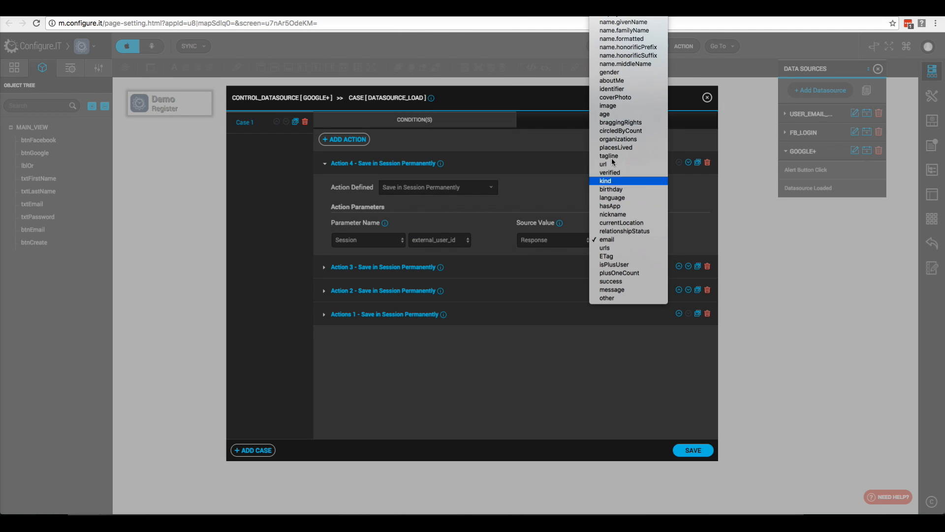
# Source external_user_id from the response identifier and clone that action.
pyautogui.click(617, 91)
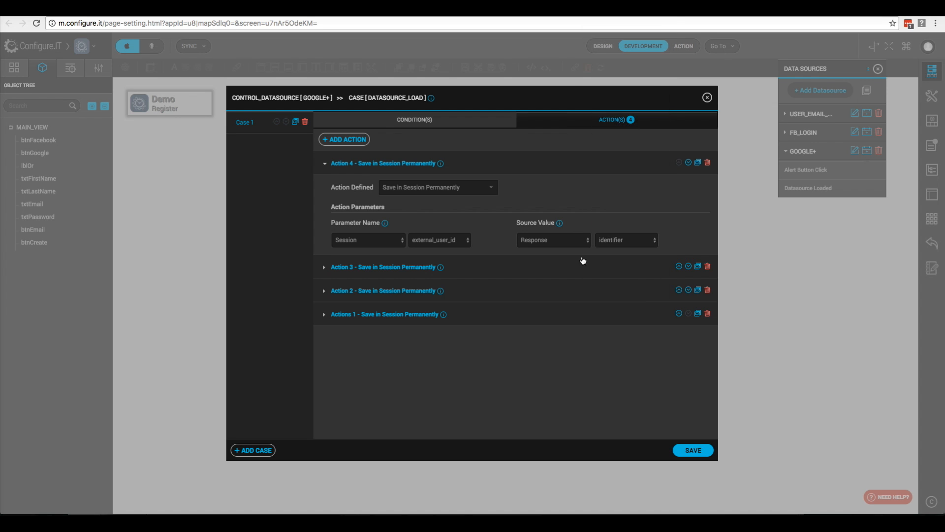
pyautogui.click(697, 162)
pyautogui.click(555, 173)
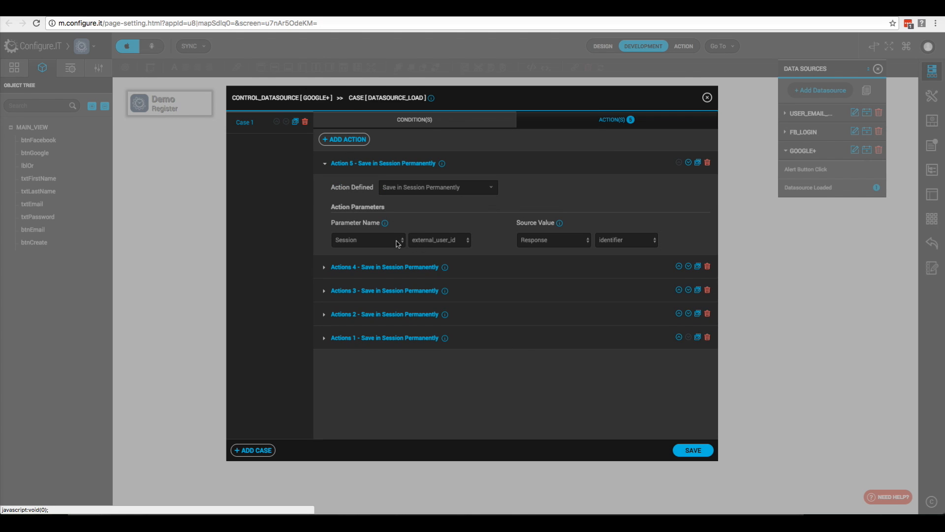
# Make the fifth action store static value 2 as external_auth_id, and save the load actions.
pyautogui.click(426, 245)
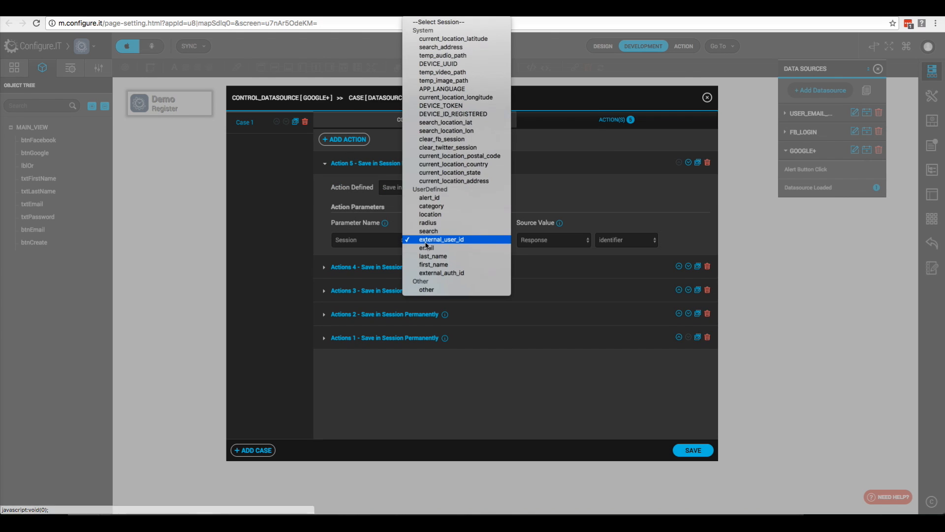
pyautogui.click(453, 274)
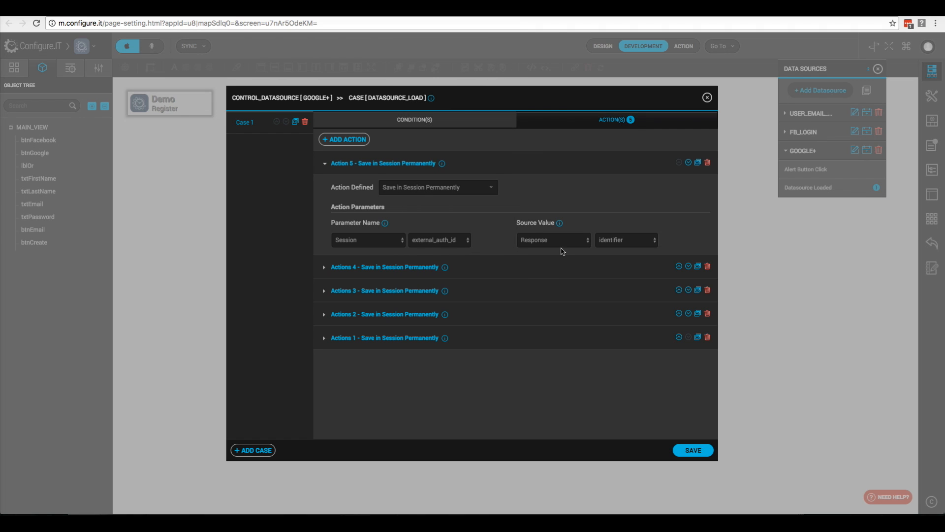
pyautogui.click(537, 241)
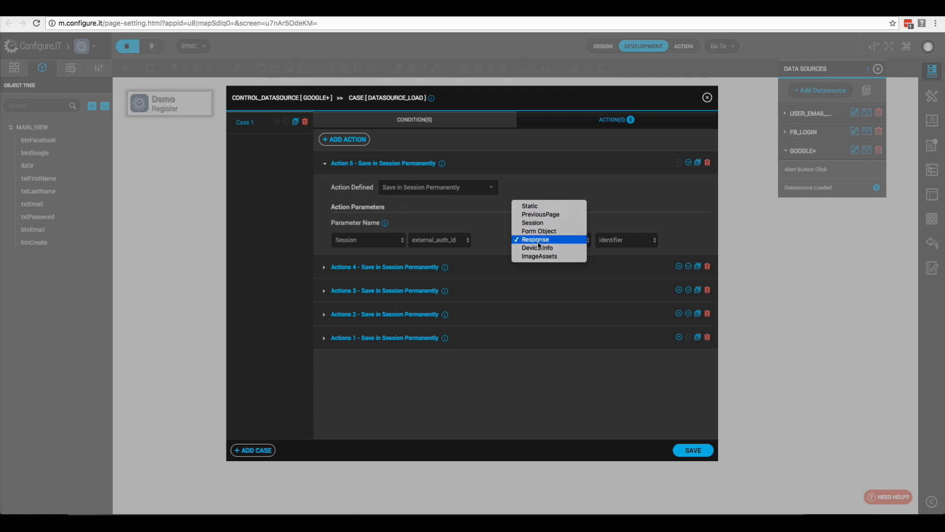
pyautogui.click(541, 208)
pyautogui.click(625, 241)
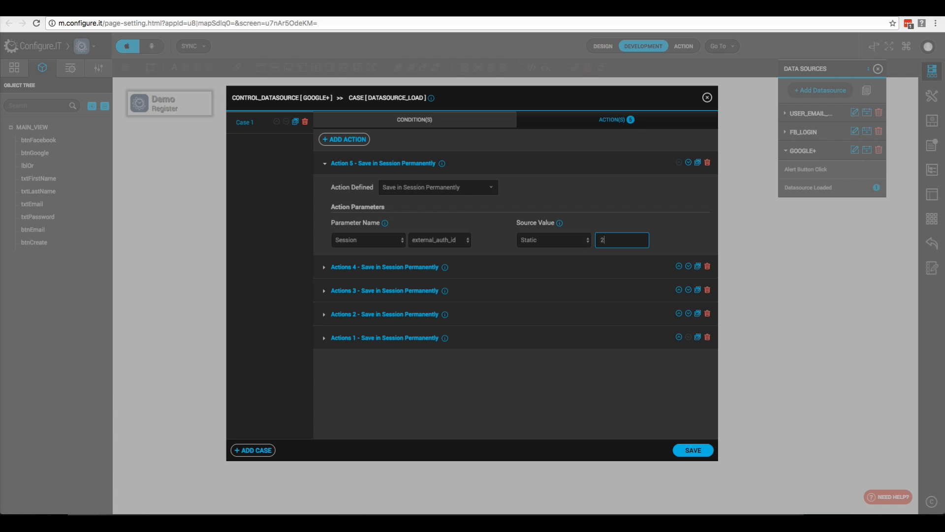
pyautogui.click(692, 451)
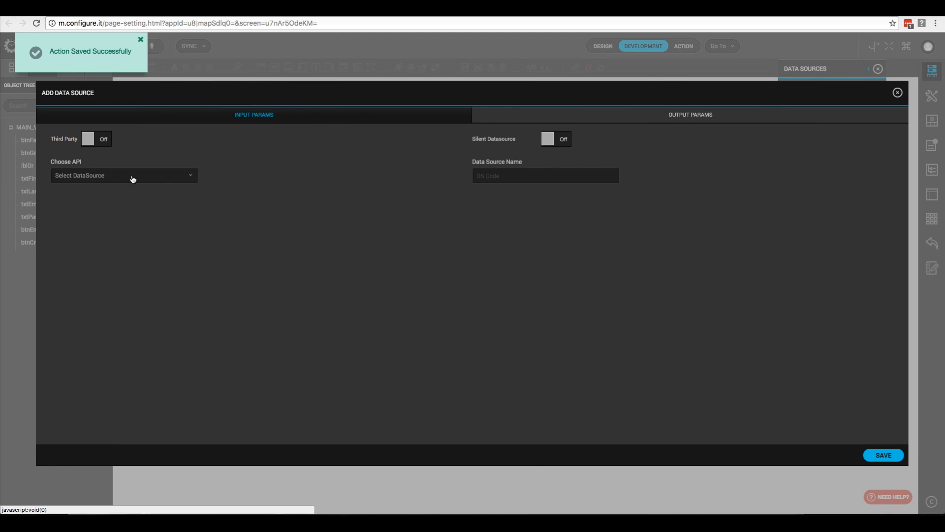
# Choose the external_login API and map first_name to the Session first_name value.
pyautogui.click(130, 177)
pyautogui.scroll(-10, 105, 269)
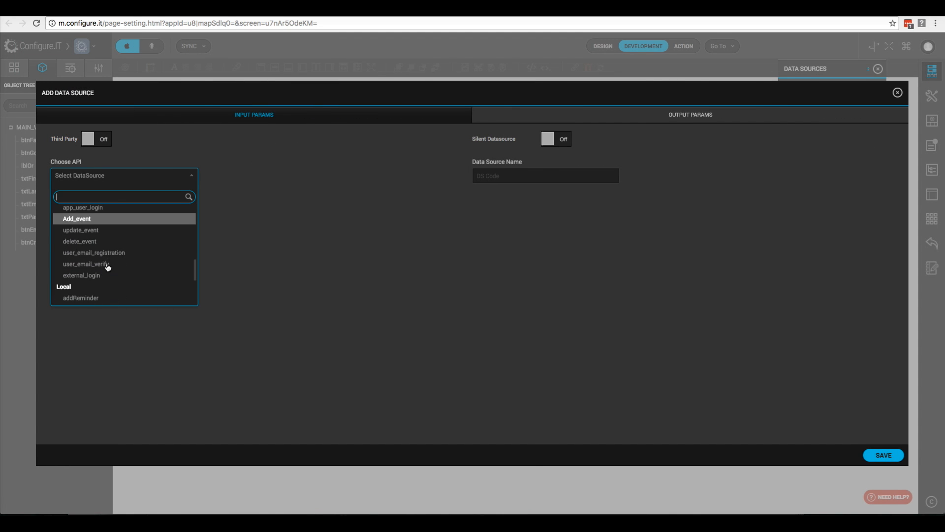
pyautogui.click(102, 277)
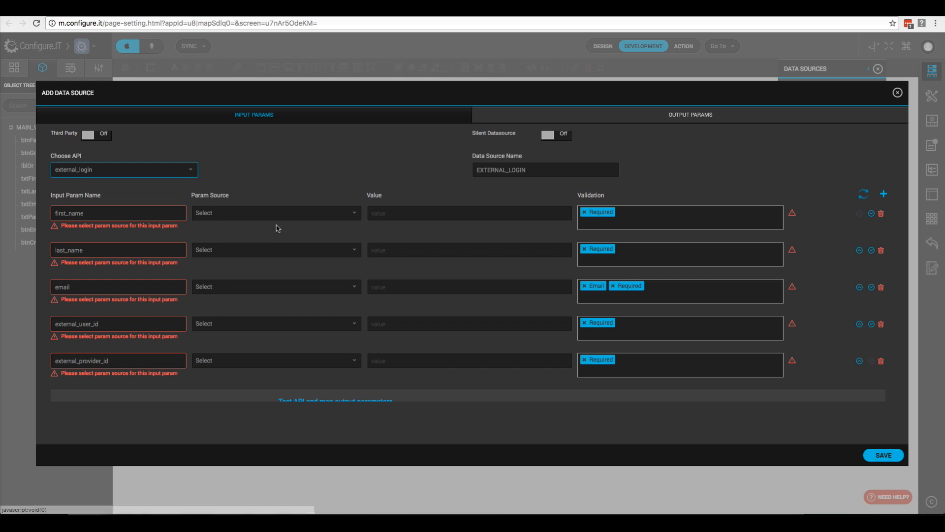
pyautogui.click(295, 215)
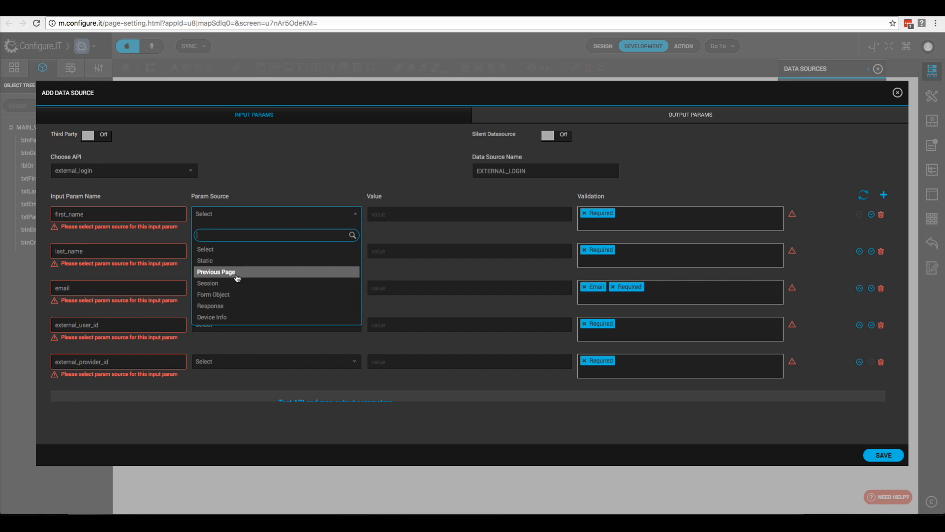
pyautogui.click(235, 284)
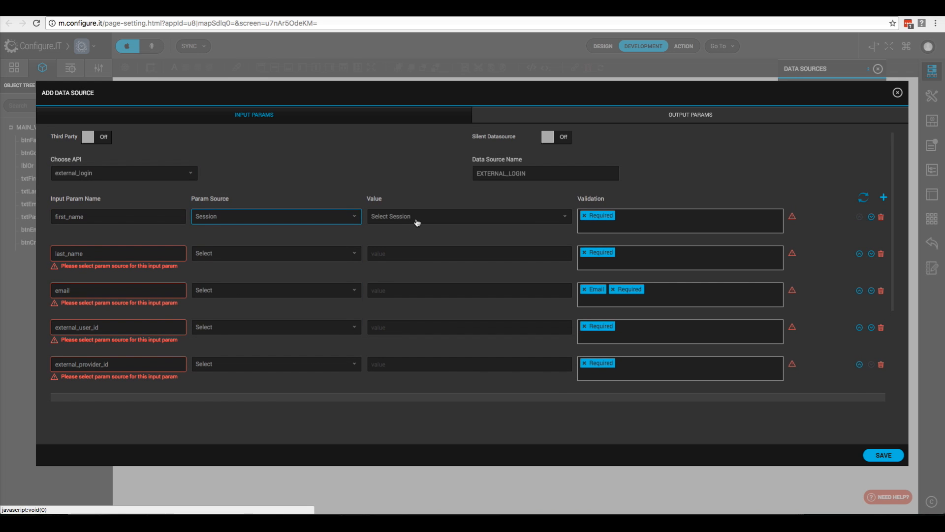
pyautogui.click(418, 218)
pyautogui.scroll(-10, 402, 310)
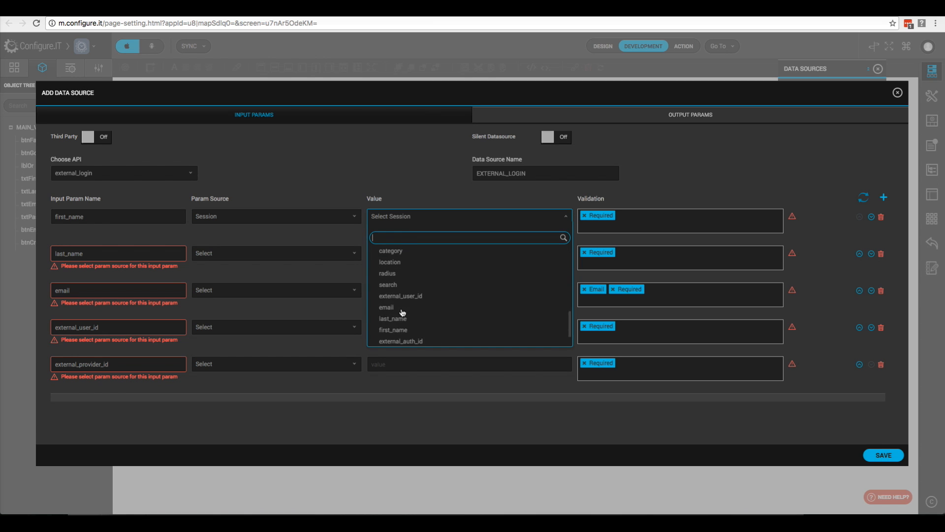
pyautogui.click(402, 325)
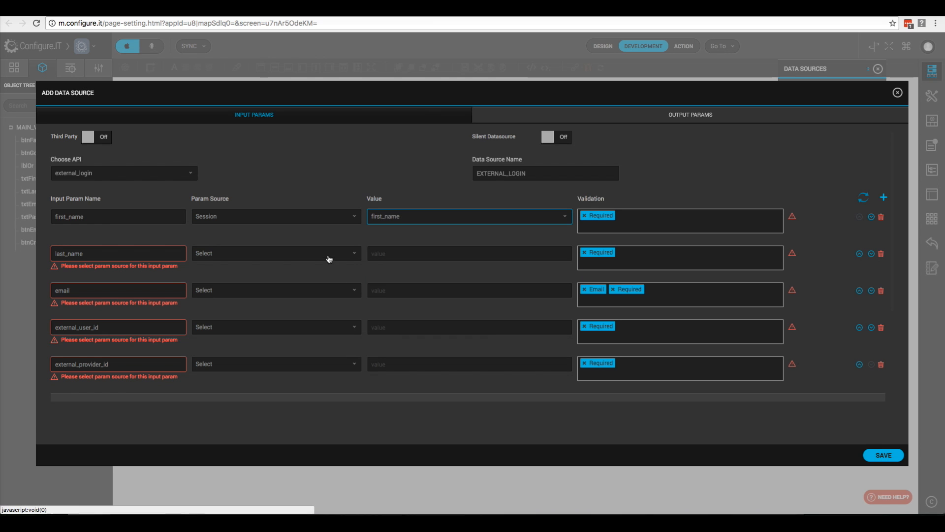
# Map last_name and email to their matching Session values.
pyautogui.click(330, 258)
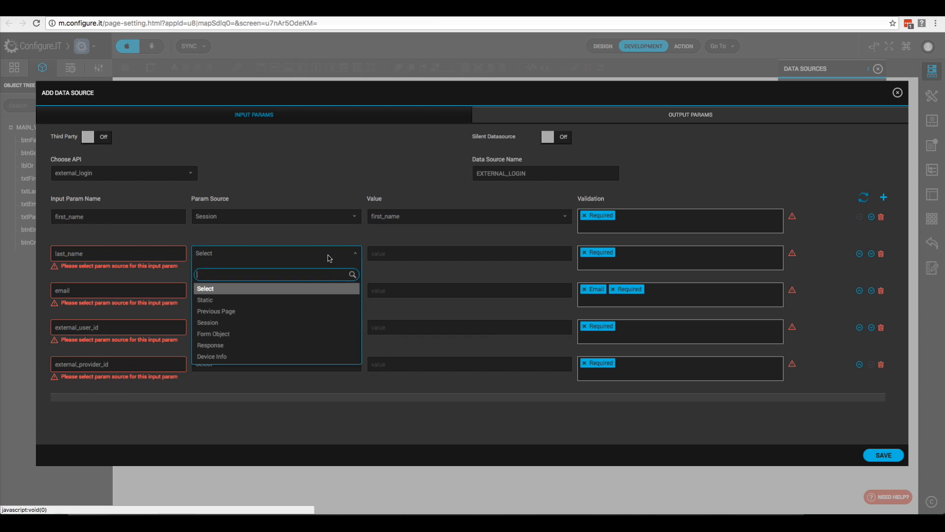
pyautogui.click(301, 321)
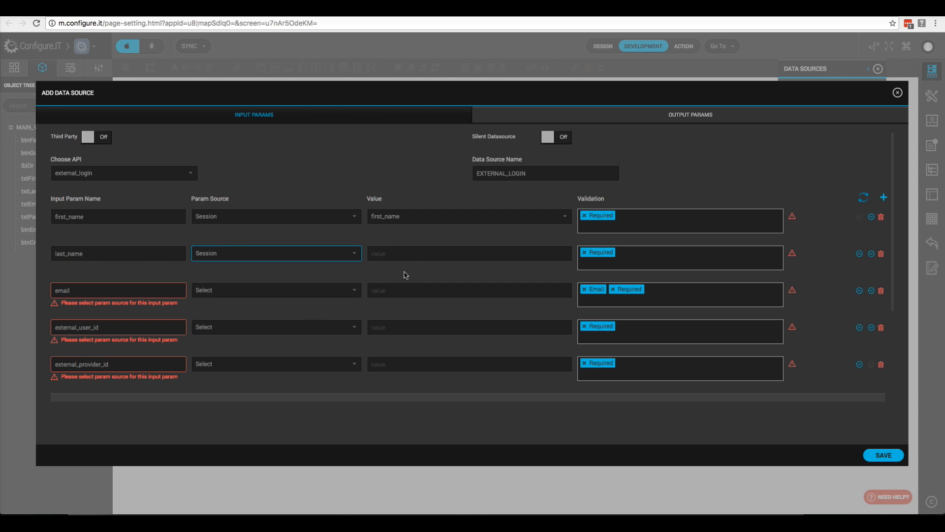
pyautogui.click(422, 258)
pyautogui.scroll(-10, 412, 329)
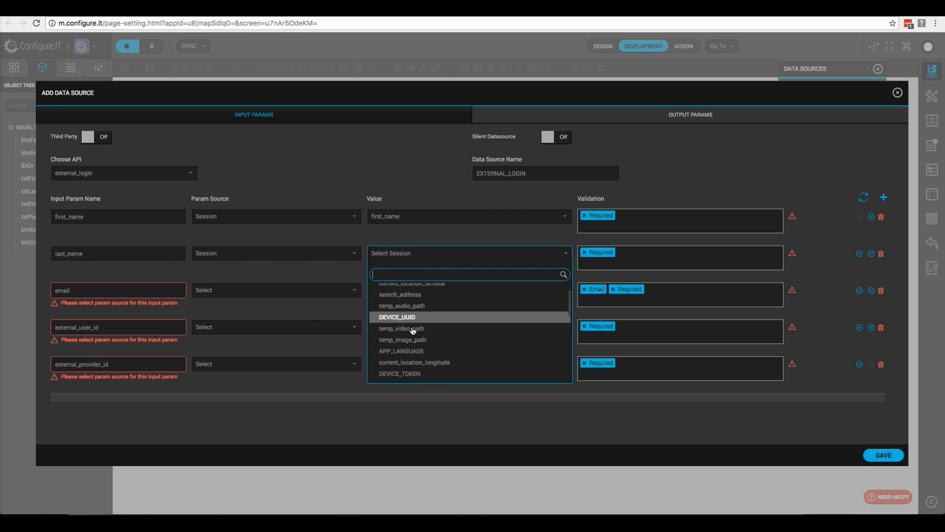
pyautogui.scroll(-2, 412, 332)
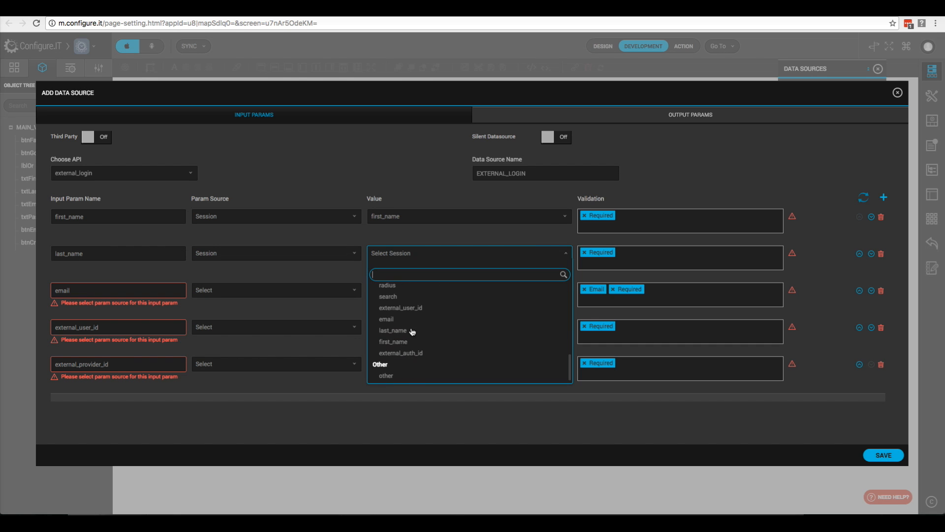
pyautogui.click(404, 330)
pyautogui.click(281, 295)
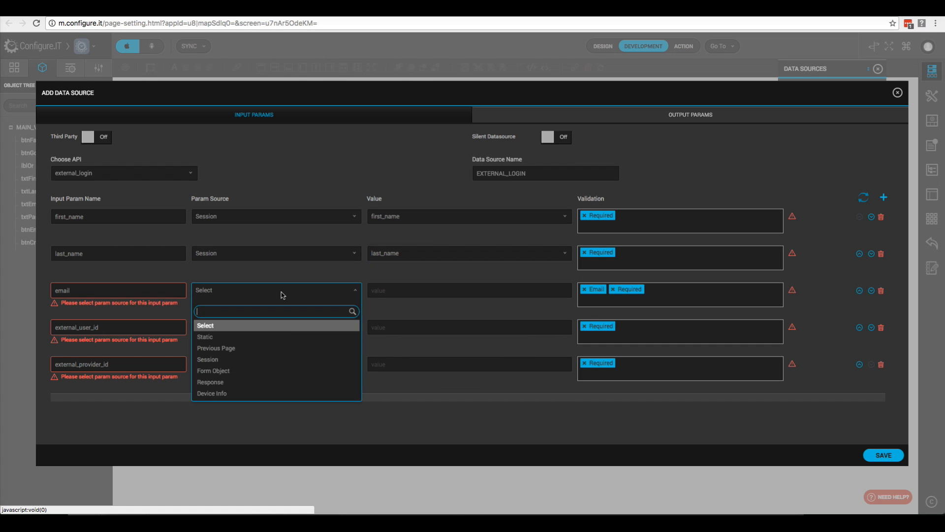
pyautogui.click(281, 359)
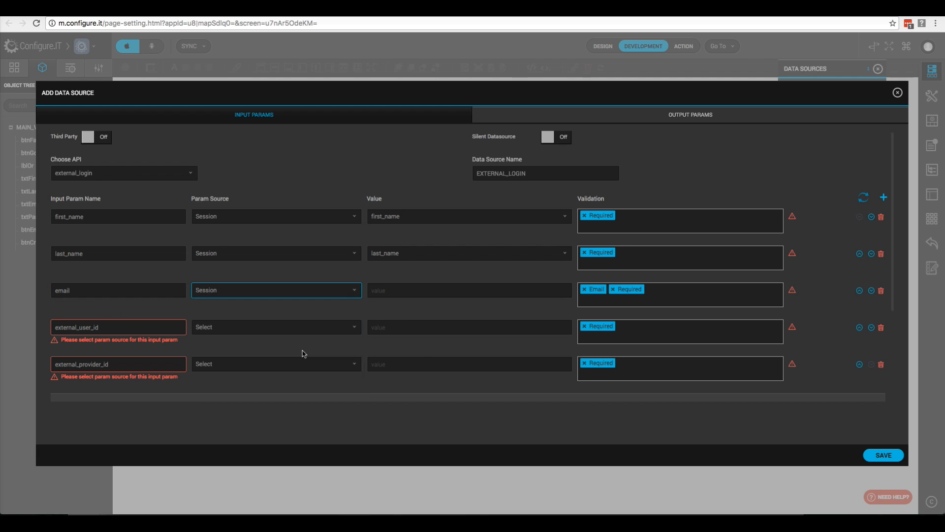
pyautogui.click(439, 294)
pyautogui.scroll(-5, 428, 334)
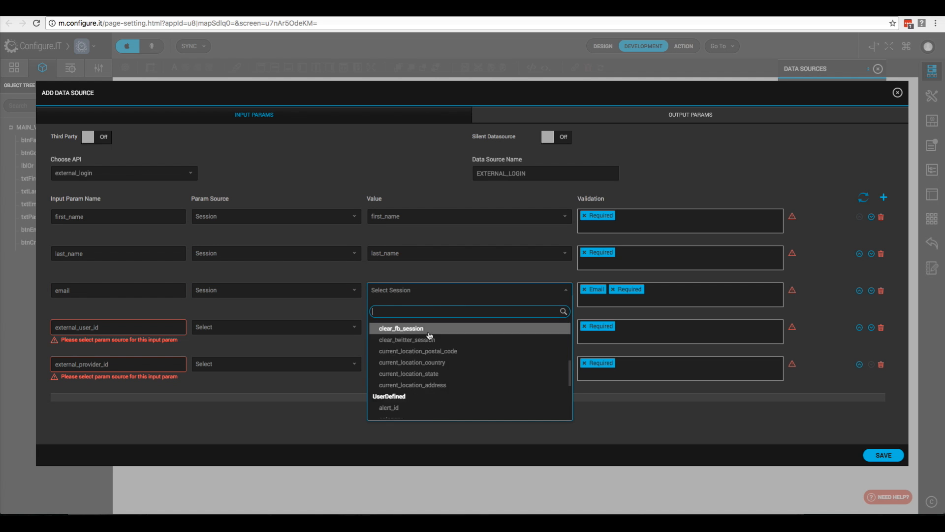
pyautogui.click(423, 334)
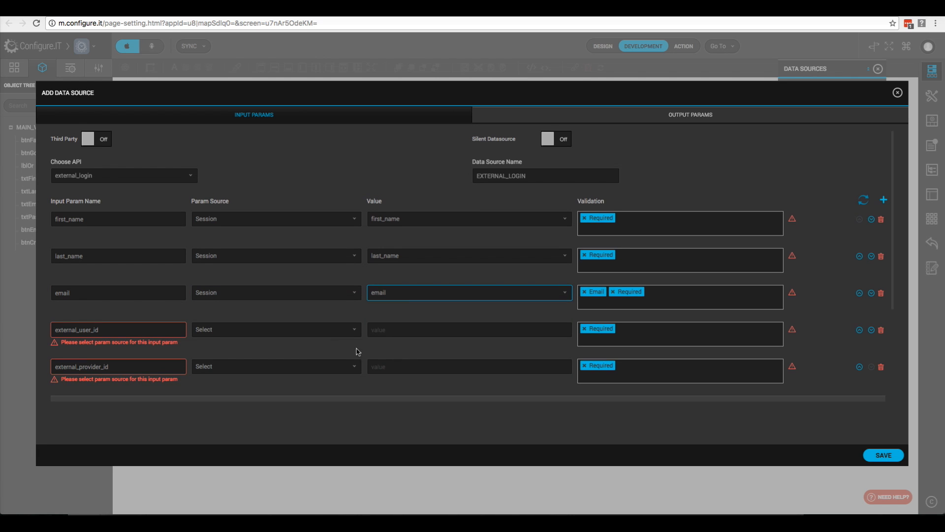
# Map external_user_id to Session external_user_id and external_provider_id to Session external_auth_id.
pyautogui.click(309, 334)
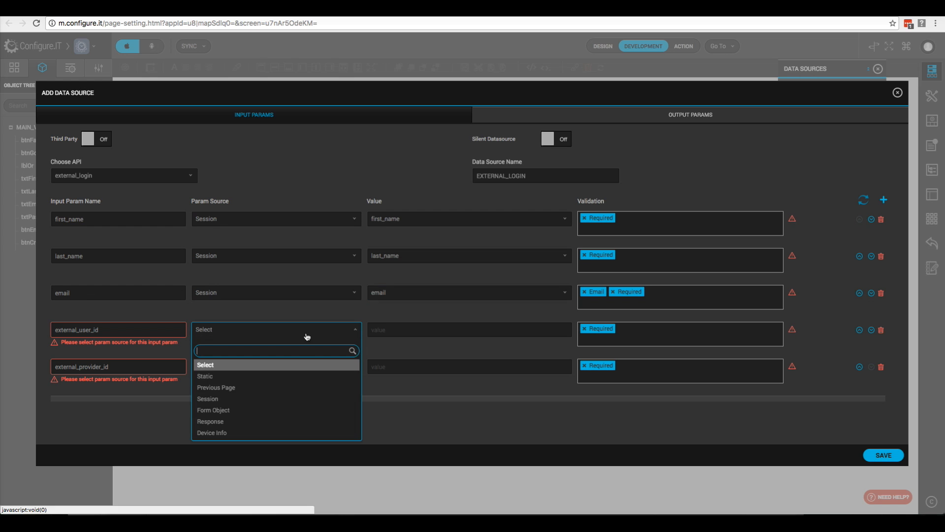
pyautogui.click(293, 402)
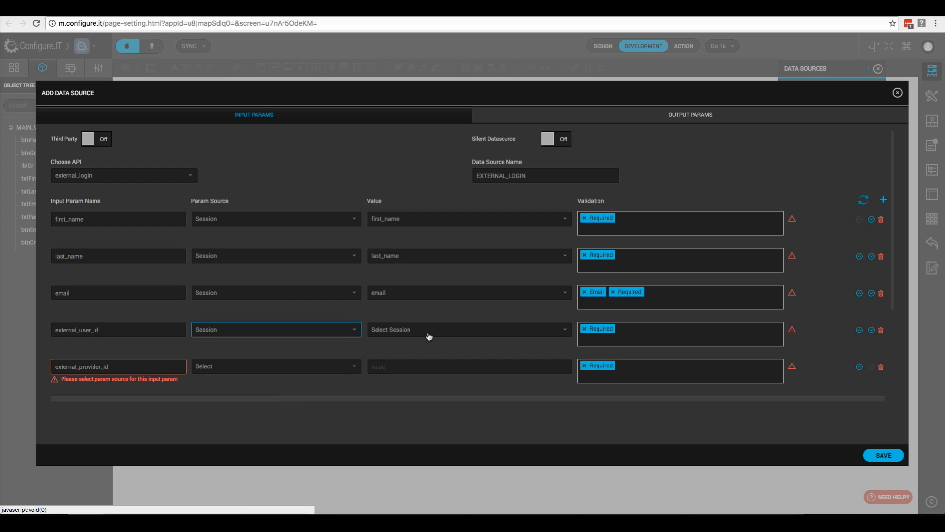
pyautogui.click(450, 334)
pyautogui.scroll(-5, 440, 384)
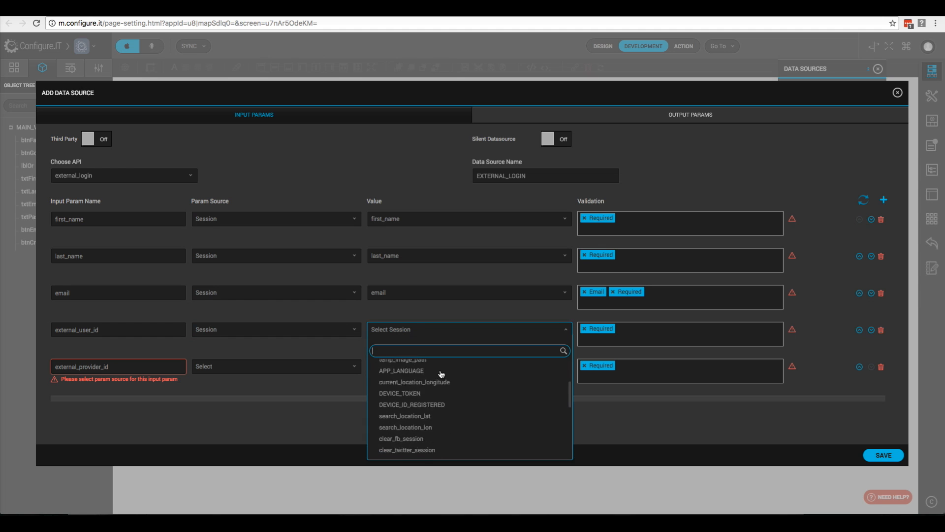
pyautogui.scroll(-3, 431, 396)
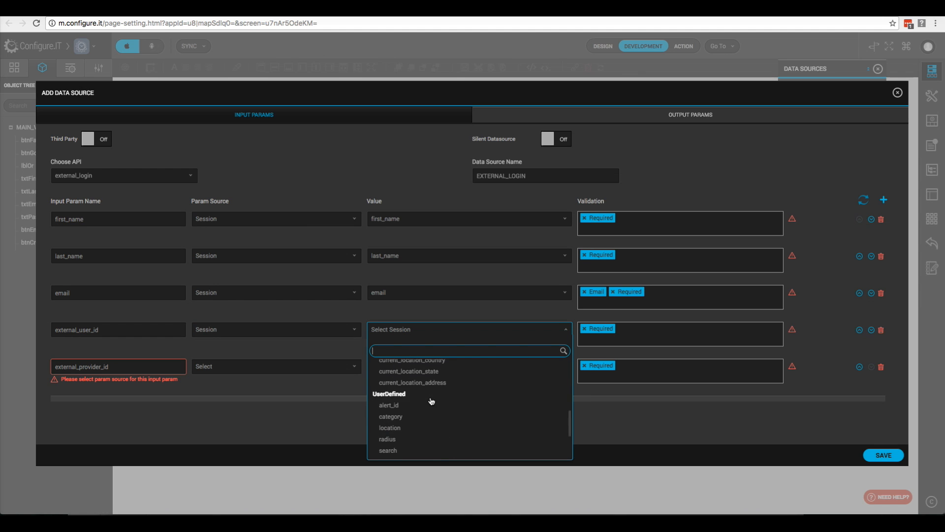
pyautogui.click(424, 412)
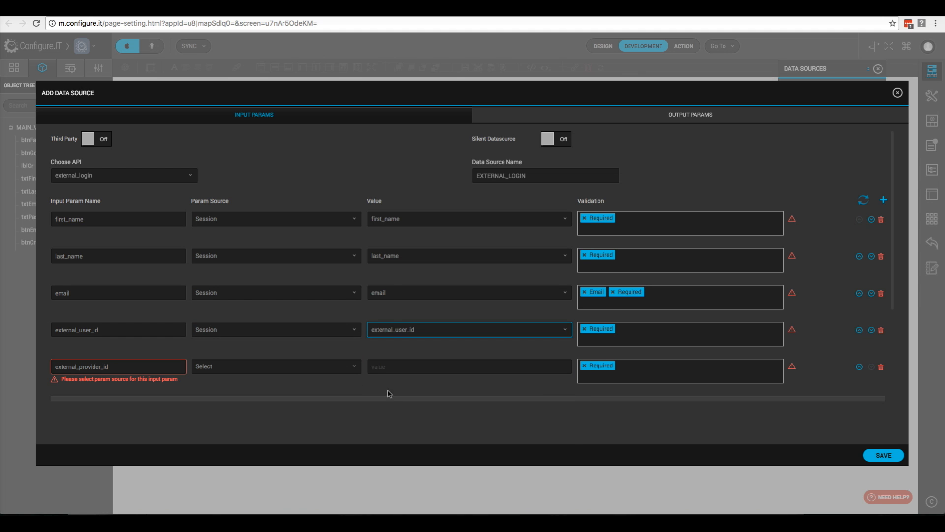
pyautogui.click(287, 369)
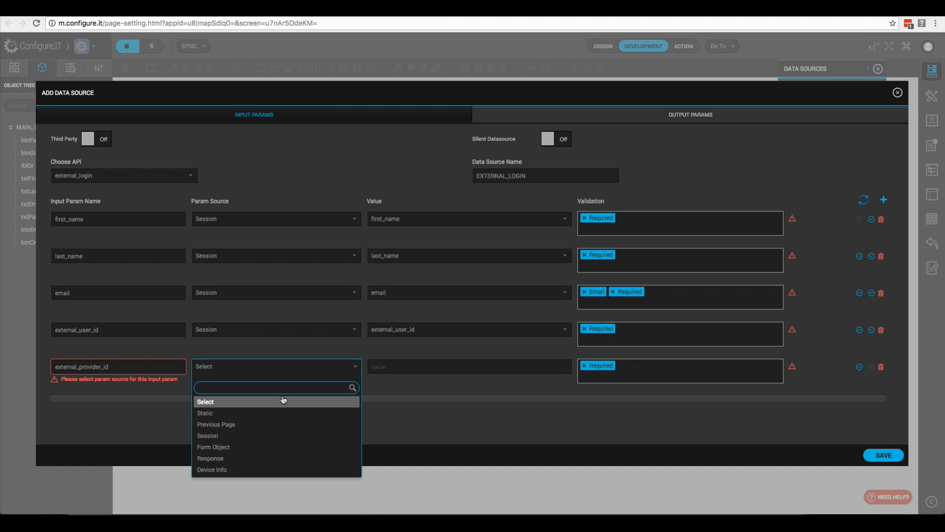
pyautogui.click(263, 432)
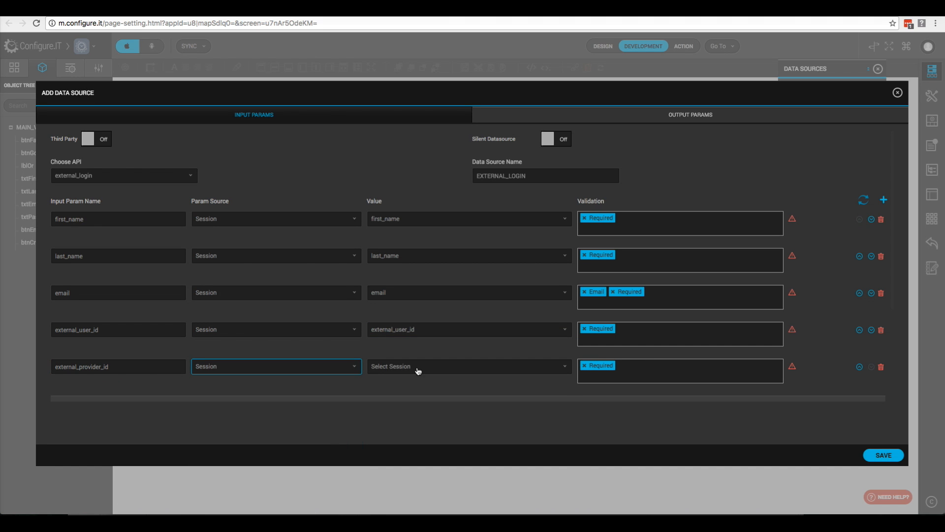
pyautogui.click(415, 371)
pyautogui.scroll(-5, 440, 413)
pyautogui.scroll(-5, 440, 413)
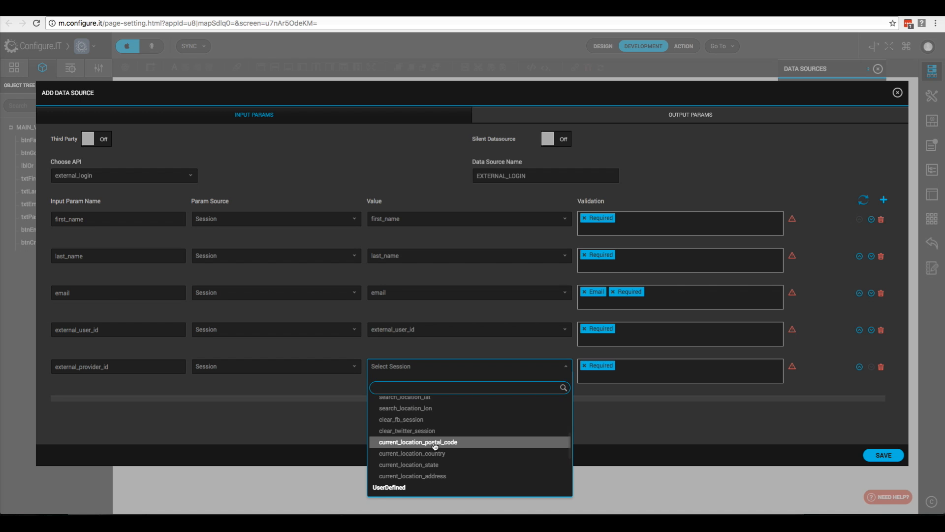
pyautogui.scroll(-1, 435, 449)
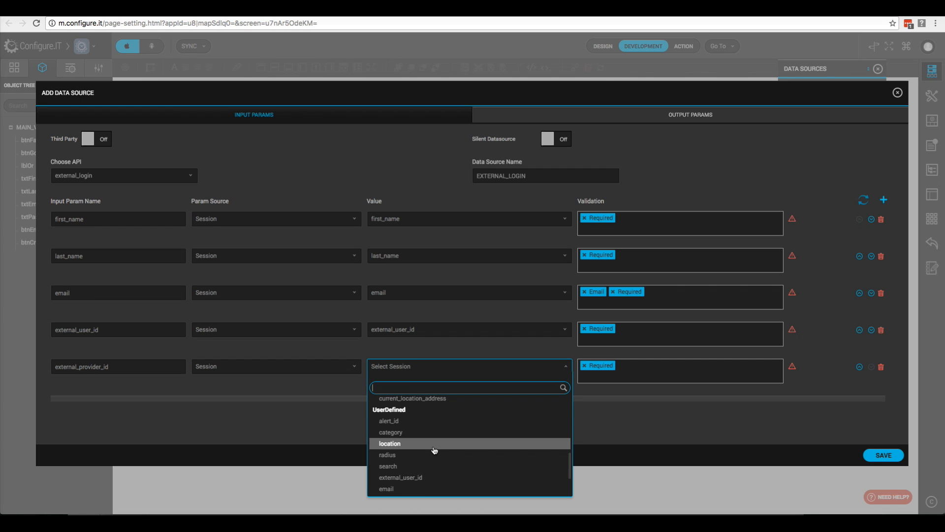
pyautogui.scroll(-2, 434, 449)
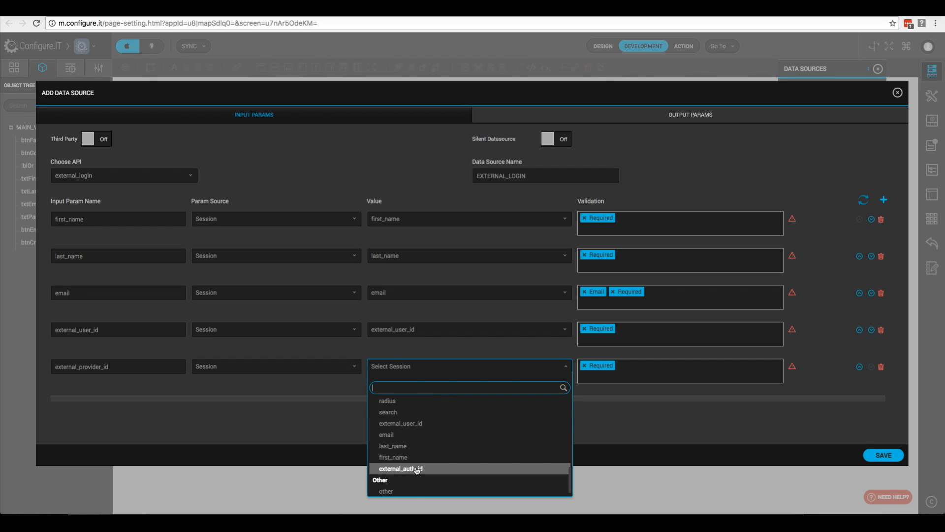
pyautogui.click(419, 468)
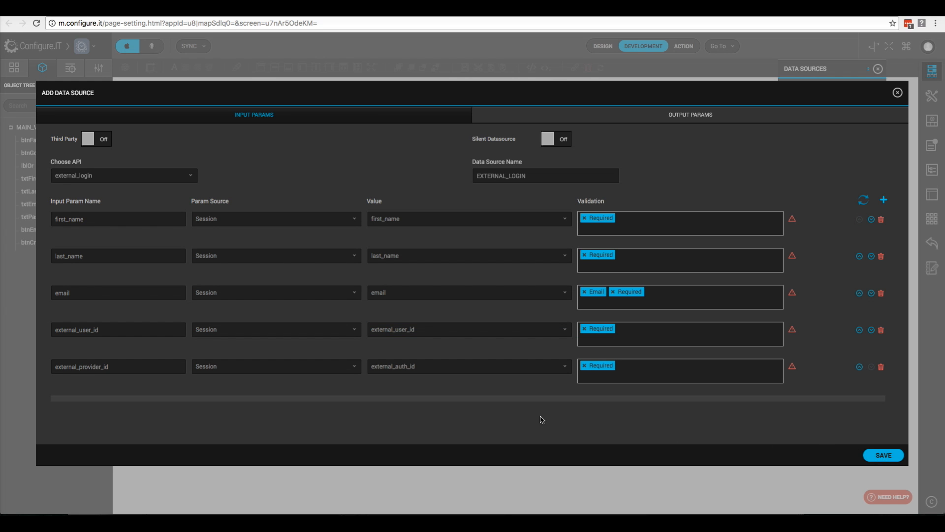
# Save EXTERNAL_LOGIN, then add a Trigger Data Source EXTERNAL_LOGIN action to FB_LOGIN's Datasource Loaded.
pyautogui.click(884, 455)
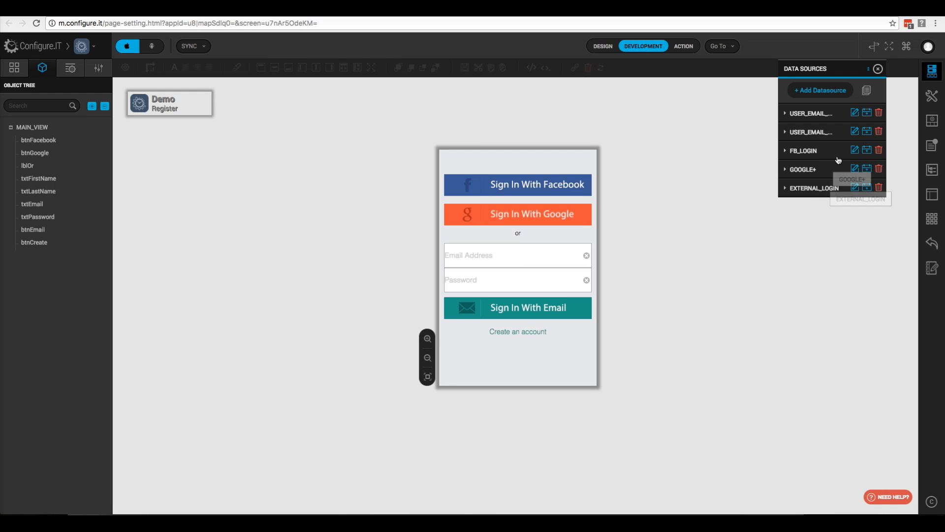
pyautogui.click(868, 151)
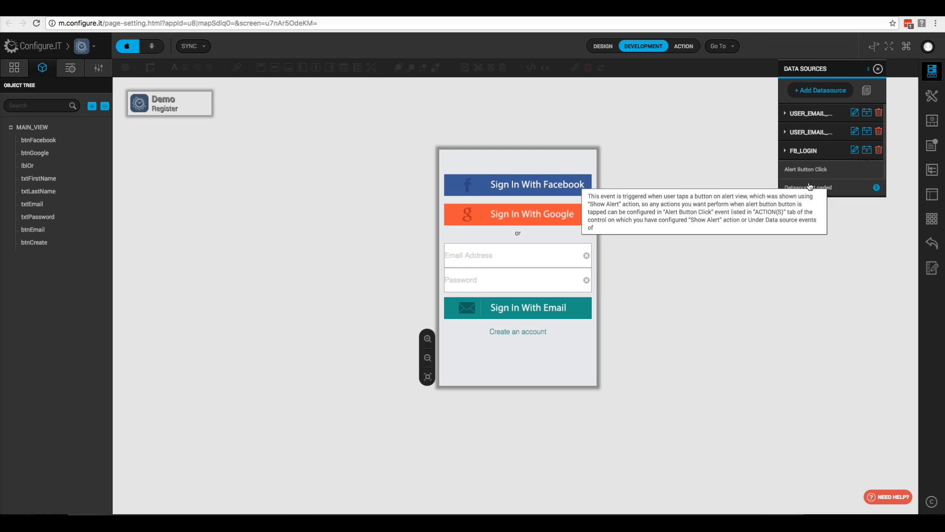
pyautogui.click(808, 190)
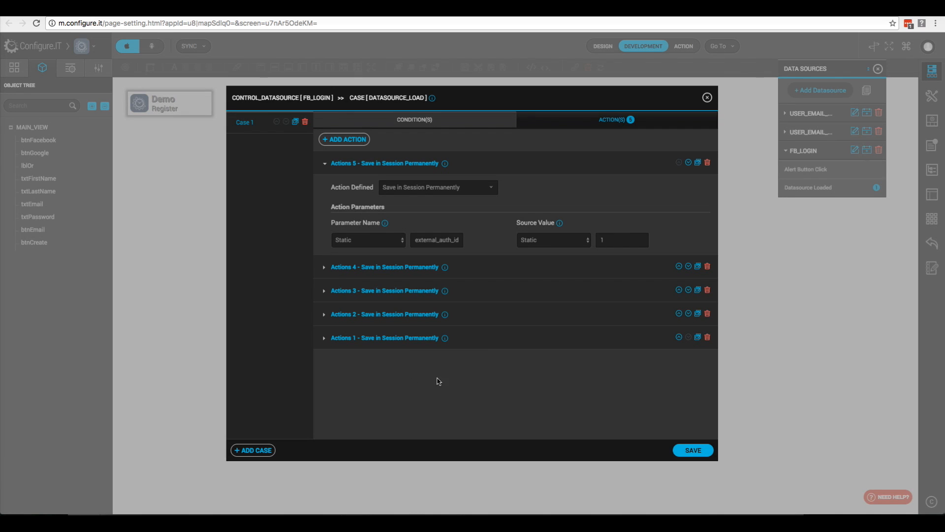
pyautogui.click(345, 145)
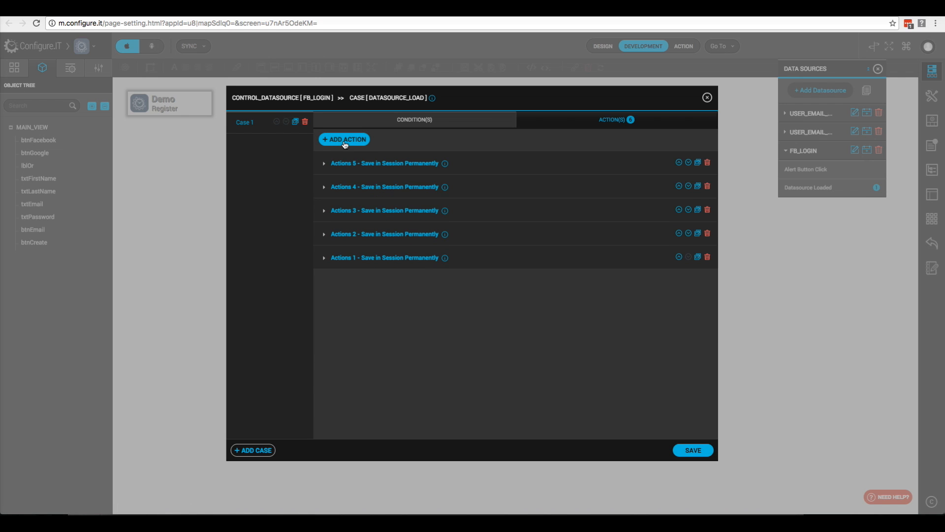
pyautogui.click(448, 189)
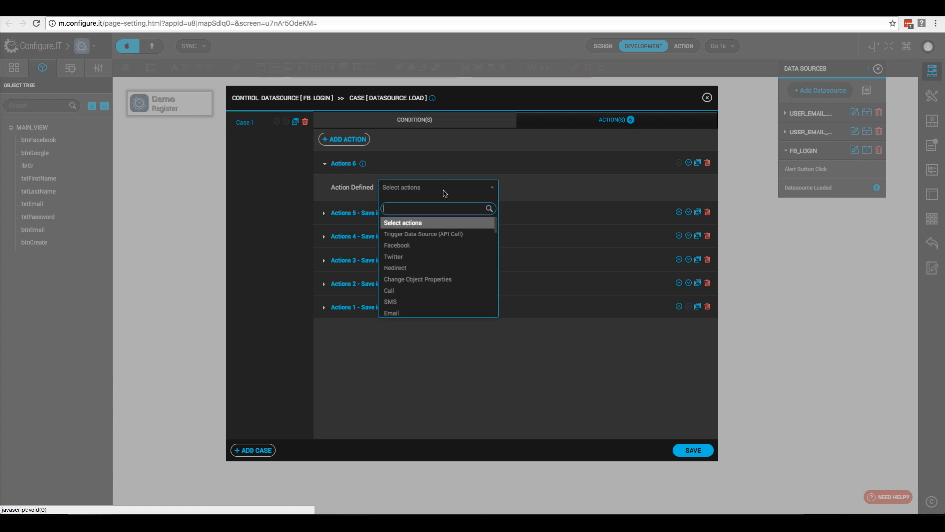
pyautogui.click(433, 234)
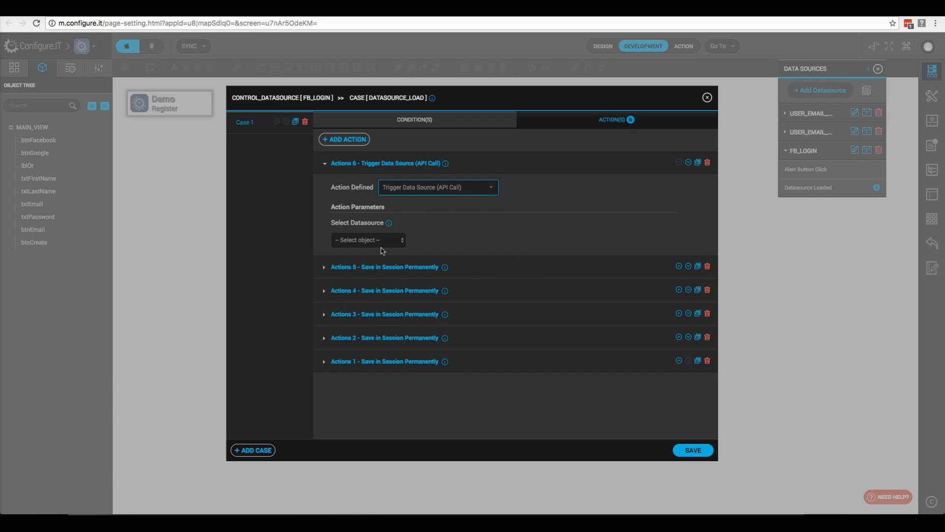
pyautogui.click(383, 242)
pyautogui.click(374, 282)
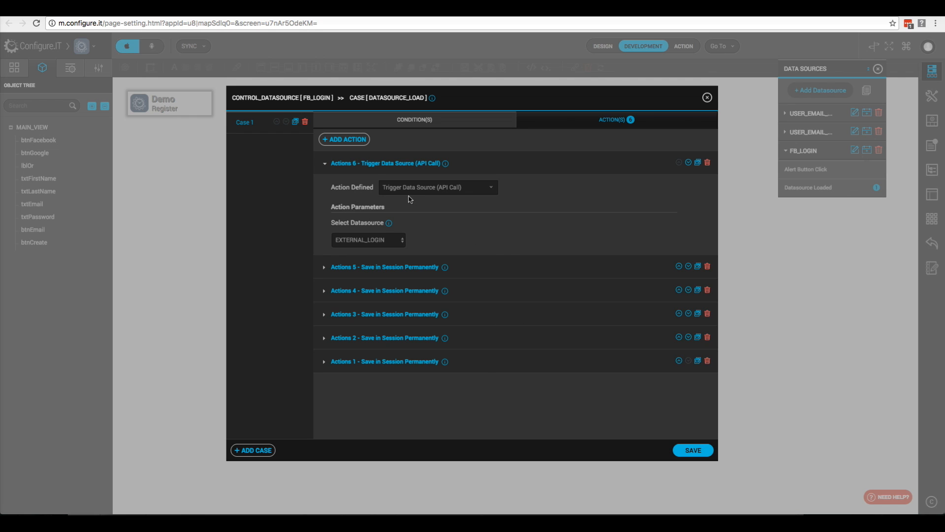
# Move the EXTERNAL_LOGIN trigger down through the action list and save the event.
pyautogui.click(688, 162)
pyautogui.click(688, 266)
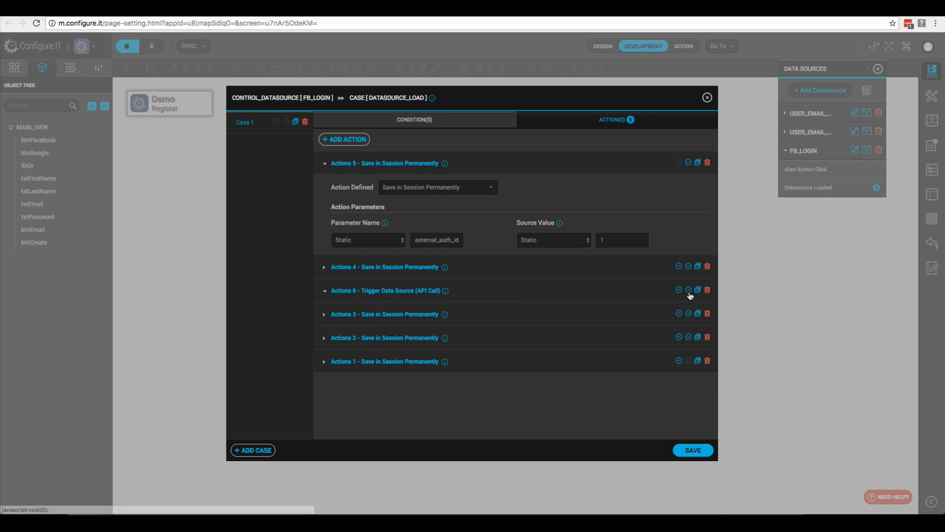
pyautogui.click(689, 291)
pyautogui.click(688, 314)
pyautogui.click(689, 337)
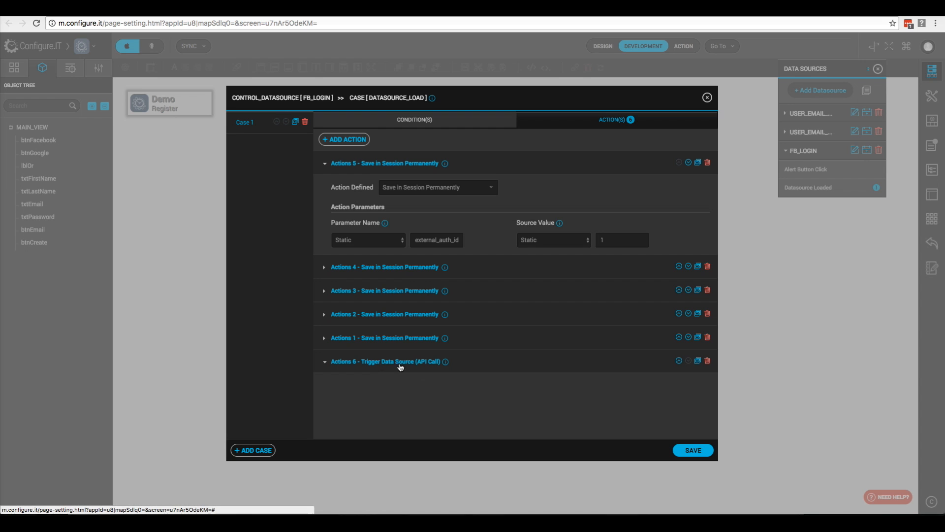
pyautogui.click(689, 451)
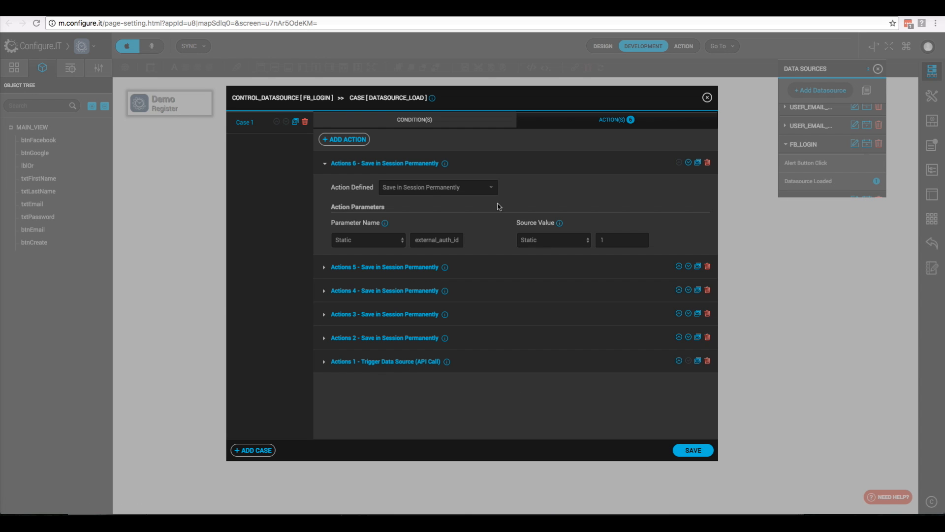
# Require Response success to equal 1 in Case 1, then add and open a second case.
pyautogui.click(414, 121)
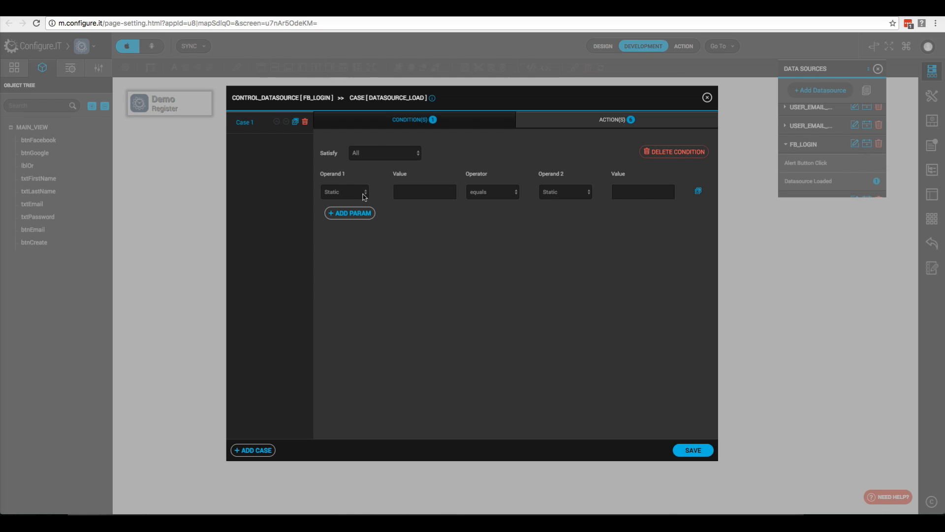
pyautogui.click(364, 193)
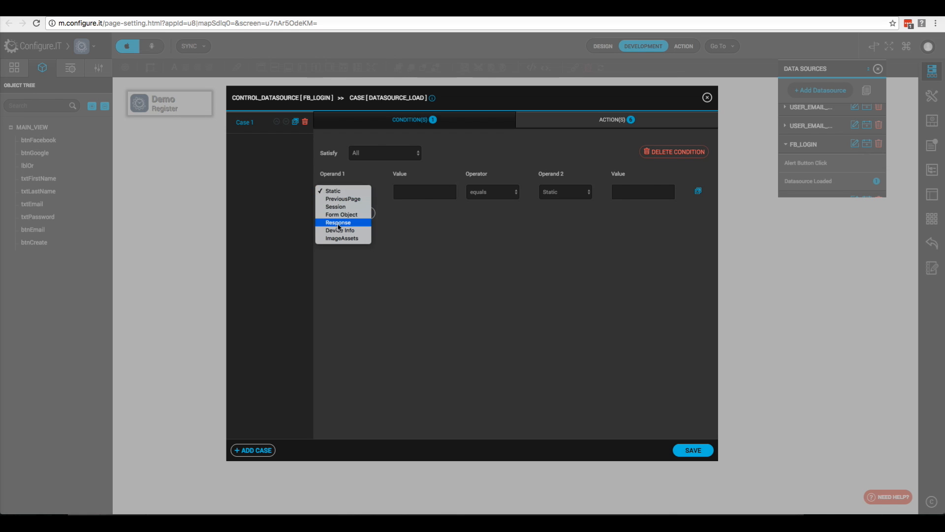
pyautogui.click(383, 215)
pyautogui.click(421, 193)
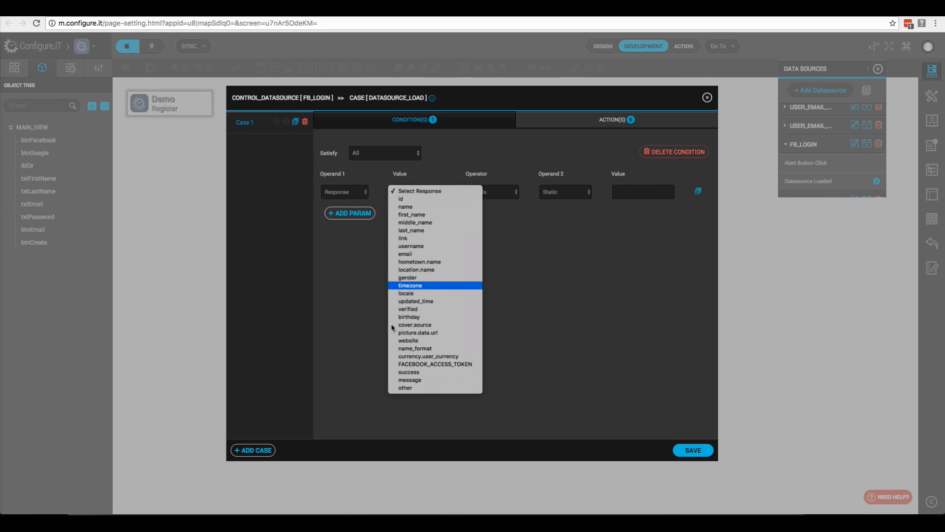
pyautogui.click(412, 374)
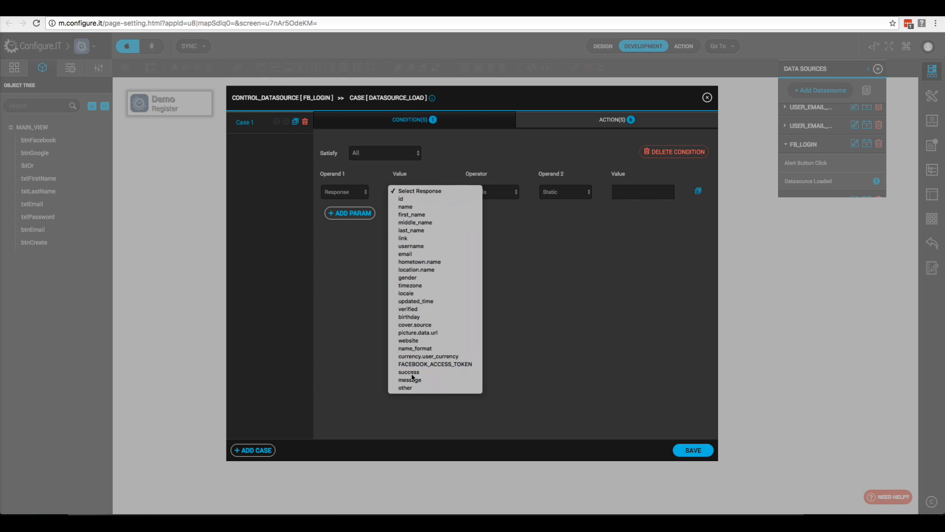
pyautogui.click(621, 193)
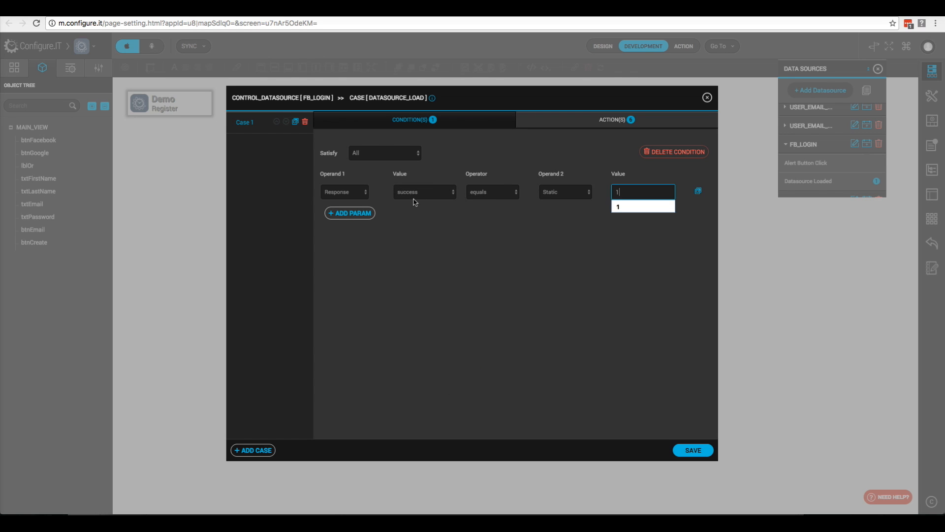
pyautogui.write('1')
pyautogui.click(587, 260)
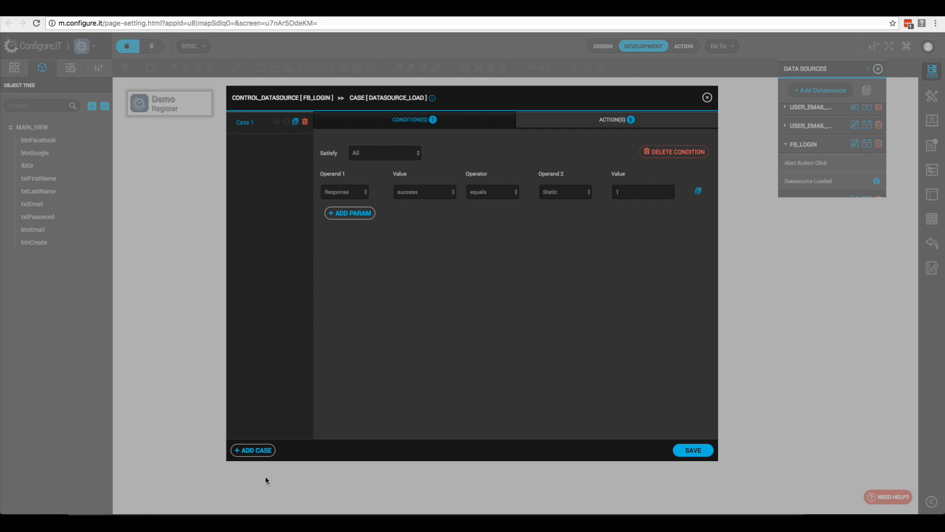
pyautogui.click(256, 452)
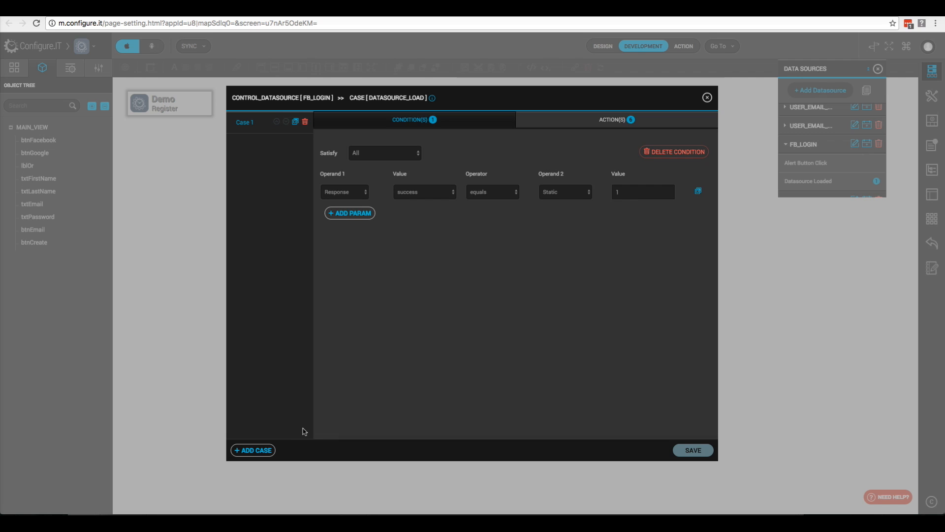
pyautogui.click(266, 450)
# Give FB_LOGIN's Case 2 a condition comparing a login response field to 0.
pyautogui.click(244, 144)
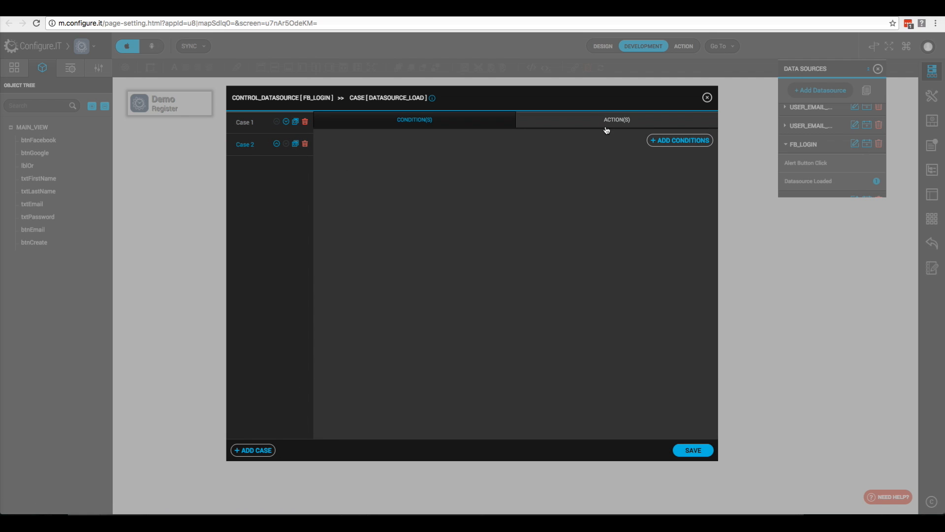
pyautogui.click(670, 141)
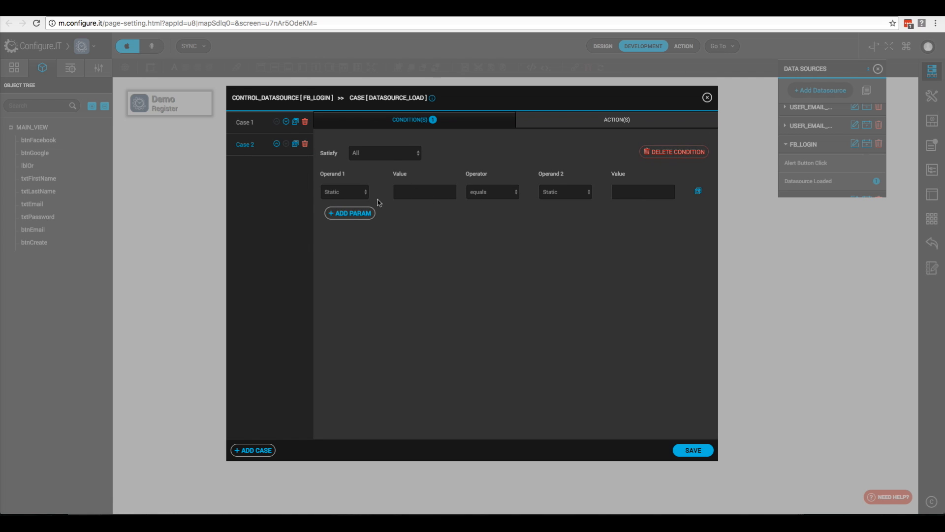
pyautogui.click(363, 196)
pyautogui.click(338, 223)
pyautogui.click(647, 192)
pyautogui.write('0')
# Add a Show Alert titled 'Uh Oh', message 'Could not sign into Facebook. Please try again', button OK, and save.
pyautogui.click(602, 123)
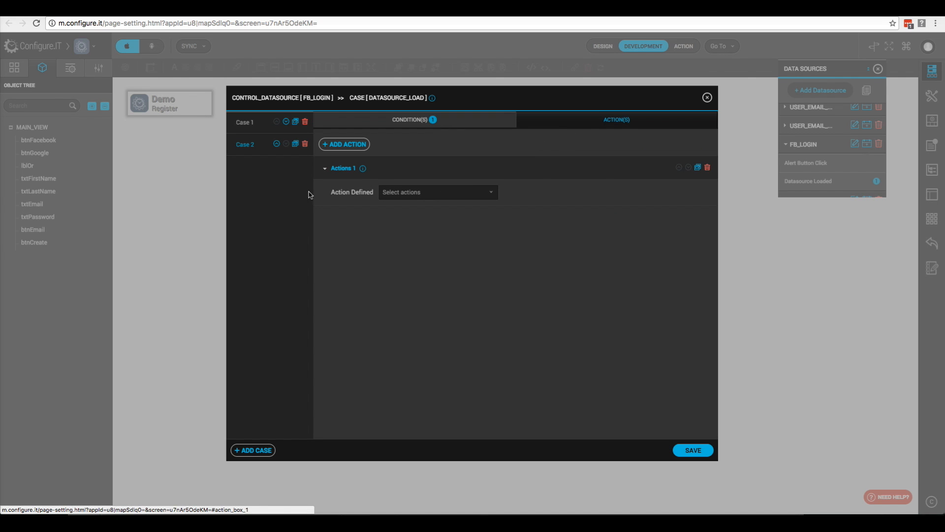
pyautogui.click(423, 193)
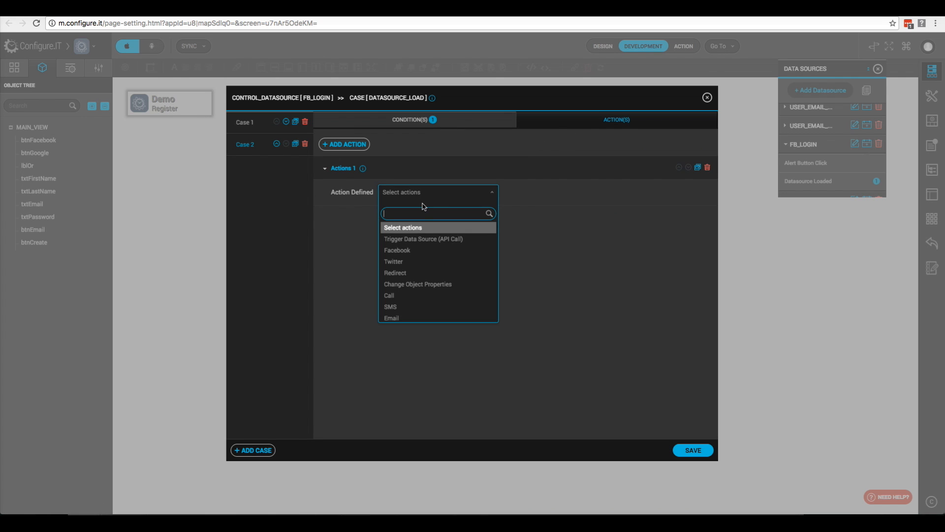
pyautogui.write('alert')
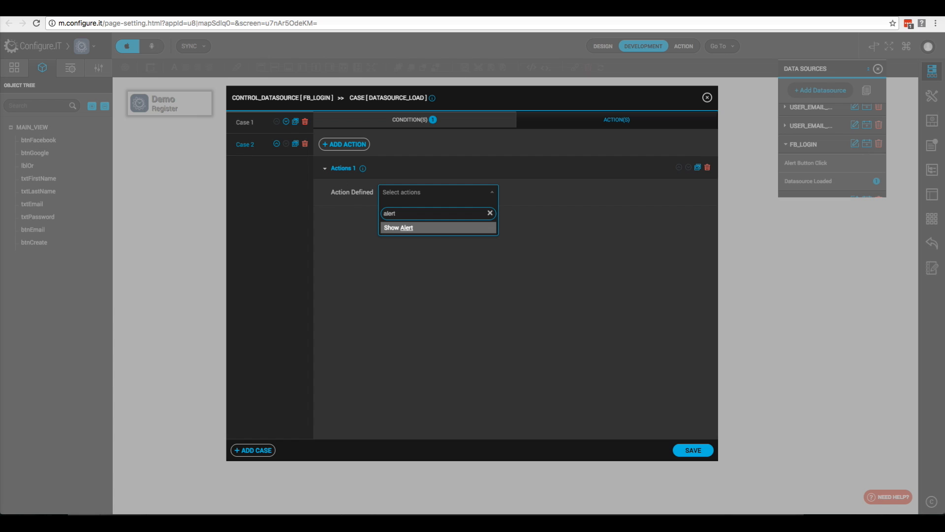
pyautogui.click(408, 228)
pyautogui.click(427, 246)
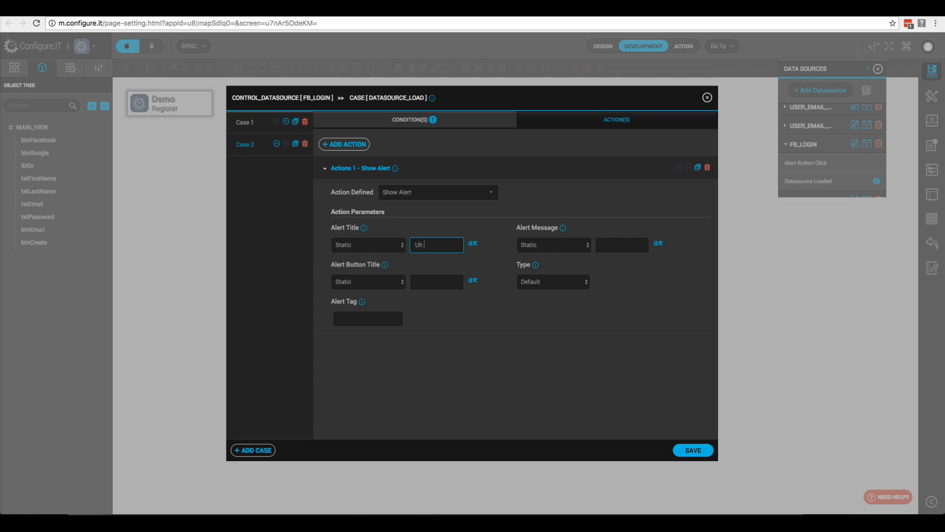
pyautogui.click(622, 245)
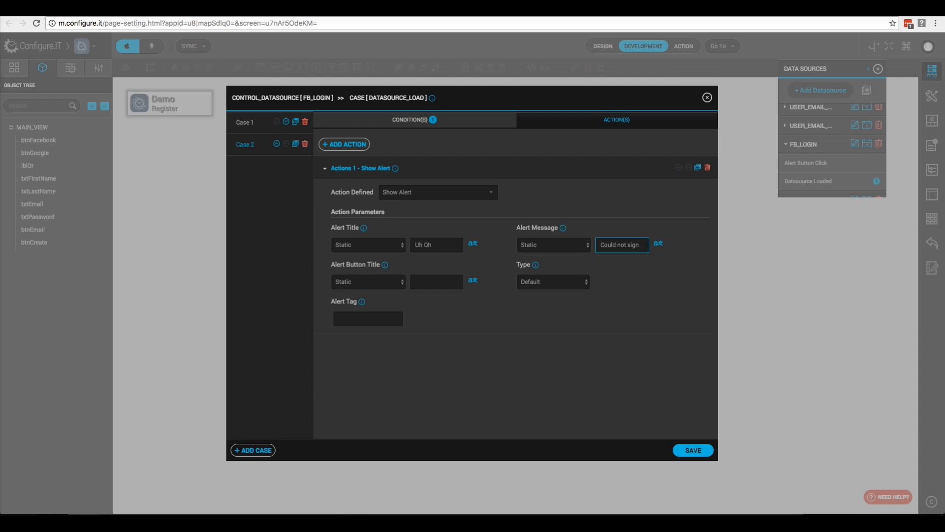
pyautogui.write('Could not sign into Facebook')
pyautogui.write('.')
pyautogui.write('  Please try')
pyautogui.write(' again.')
pyautogui.click(431, 281)
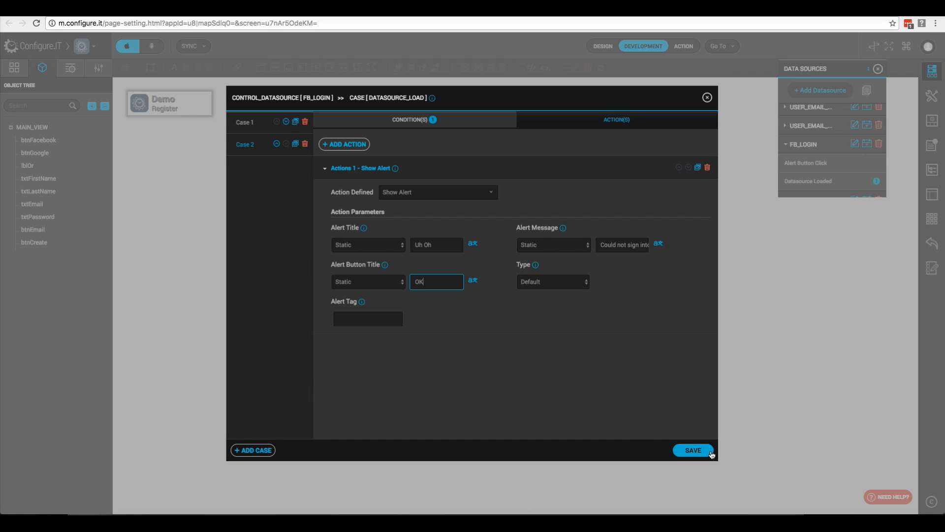
pyautogui.click(694, 450)
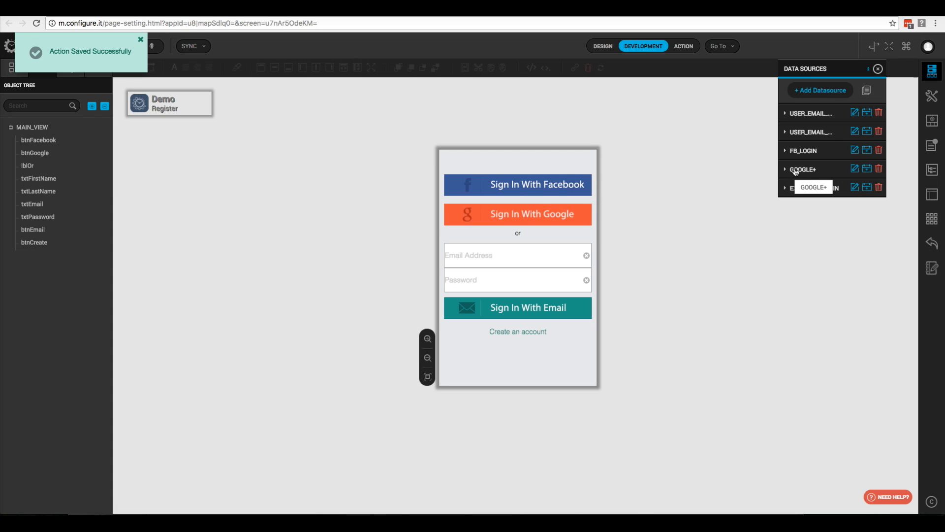
# Add a Trigger Data Source action for EXTERNAL_LOGIN to GOOGLE+'s Datasource Loaded case.
pyautogui.click(785, 170)
pyautogui.scroll(-2, 812, 177)
pyautogui.click(809, 169)
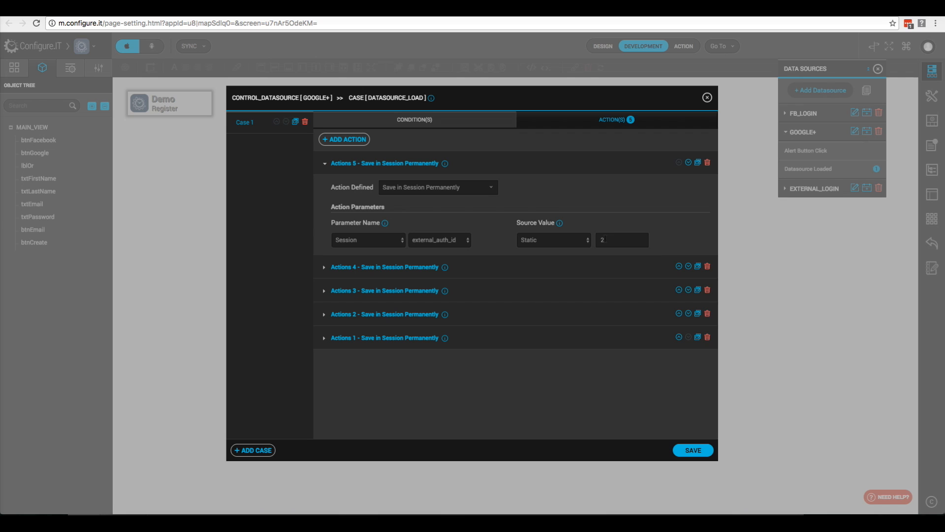
pyautogui.click(340, 140)
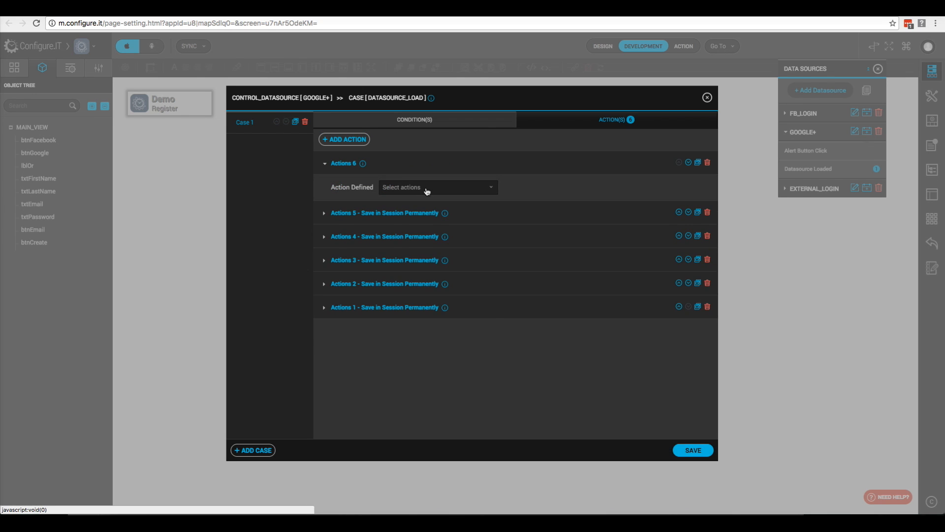
pyautogui.click(427, 191)
pyautogui.click(427, 235)
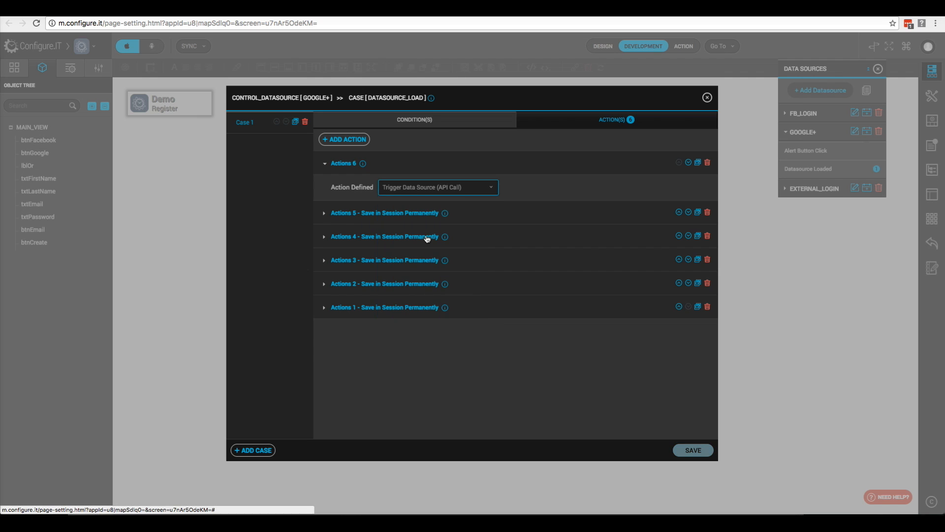
pyautogui.click(392, 239)
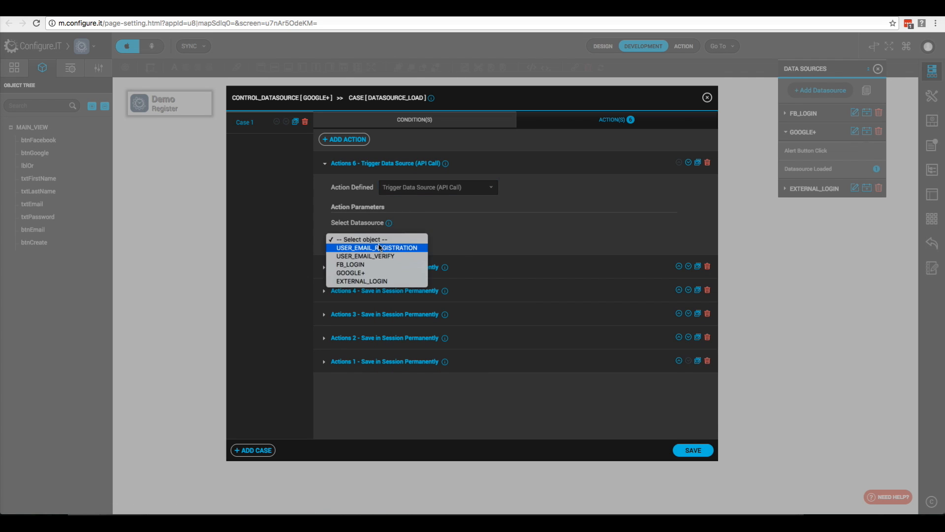
pyautogui.click(362, 279)
pyautogui.click(388, 243)
pyautogui.click(375, 240)
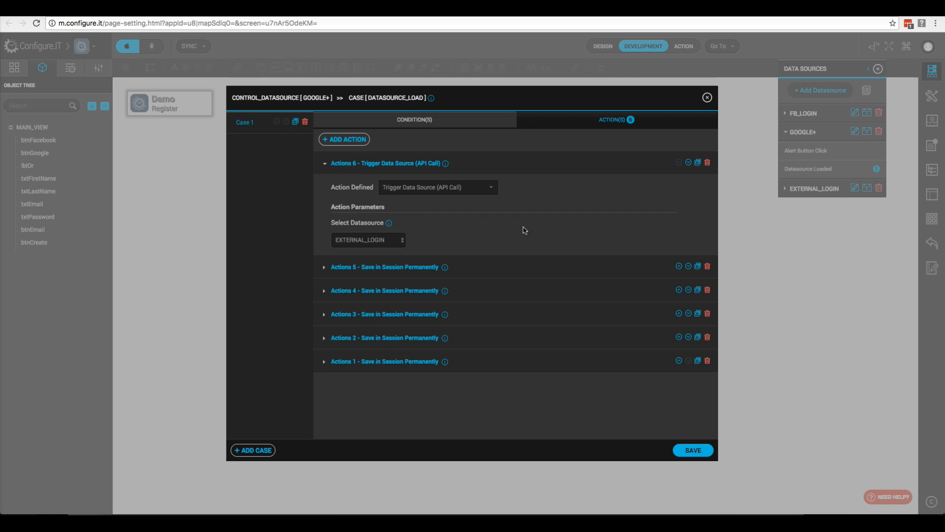
# Move the EXTERNAL_LOGIN trigger action down to become the last action.
pyautogui.click(689, 163)
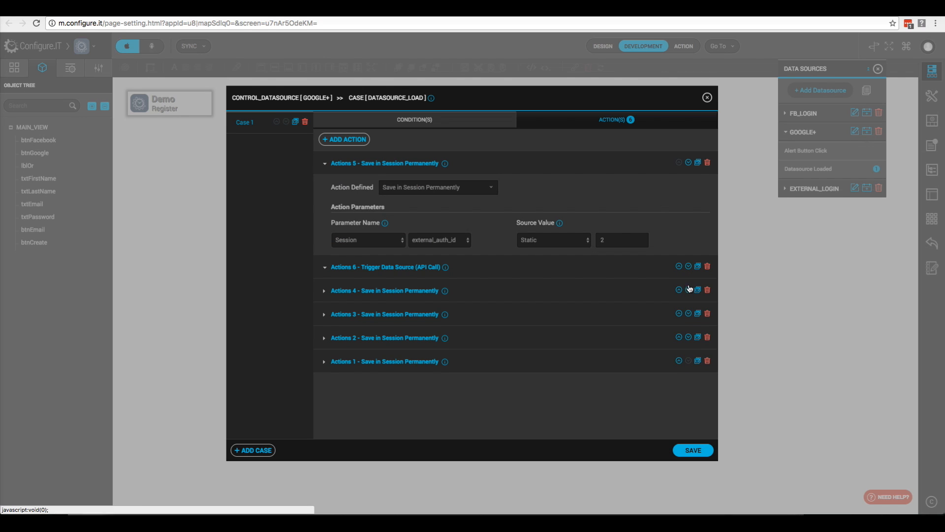
pyautogui.click(688, 267)
pyautogui.click(688, 290)
pyautogui.click(689, 316)
pyautogui.click(687, 338)
# Require the Google response's success field to equal static 1 in Case 1, then add Case 2.
pyautogui.click(413, 122)
pyautogui.click(675, 142)
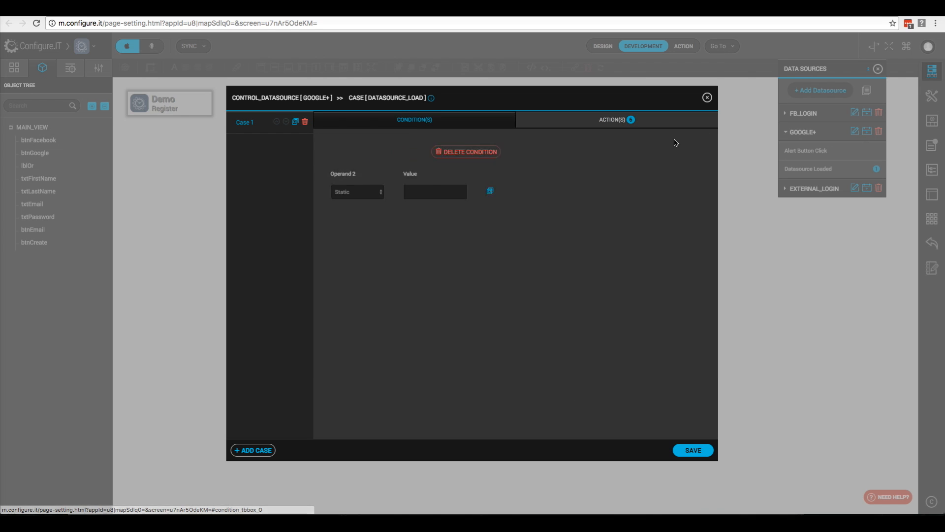
pyautogui.click(349, 197)
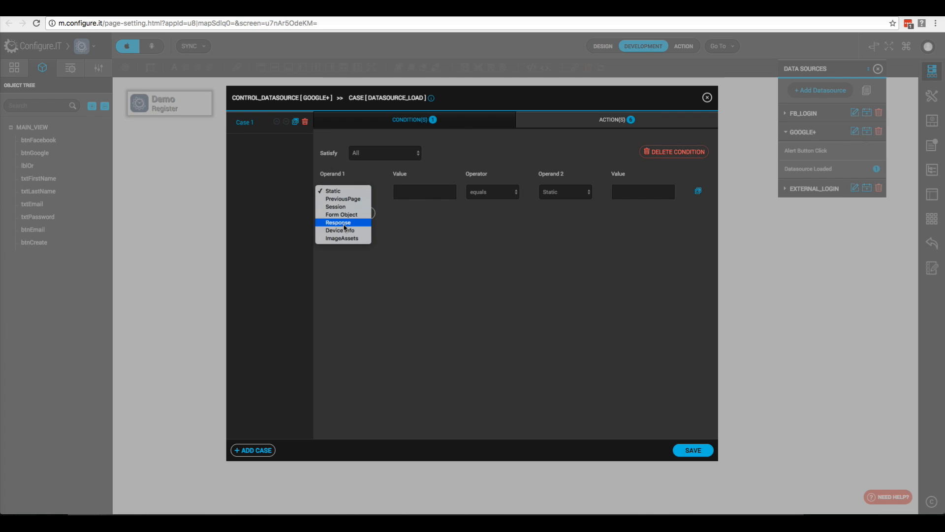
pyautogui.click(339, 220)
pyautogui.click(420, 194)
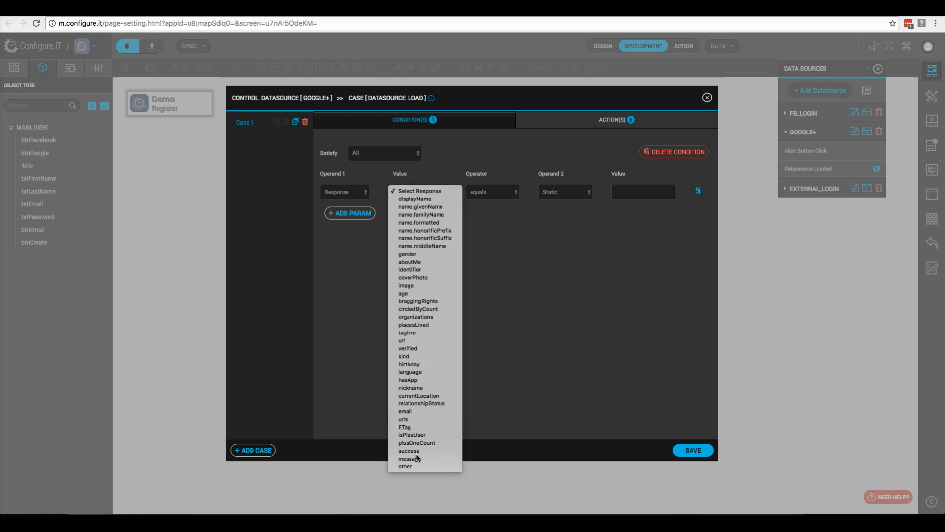
pyautogui.click(648, 260)
pyautogui.click(638, 191)
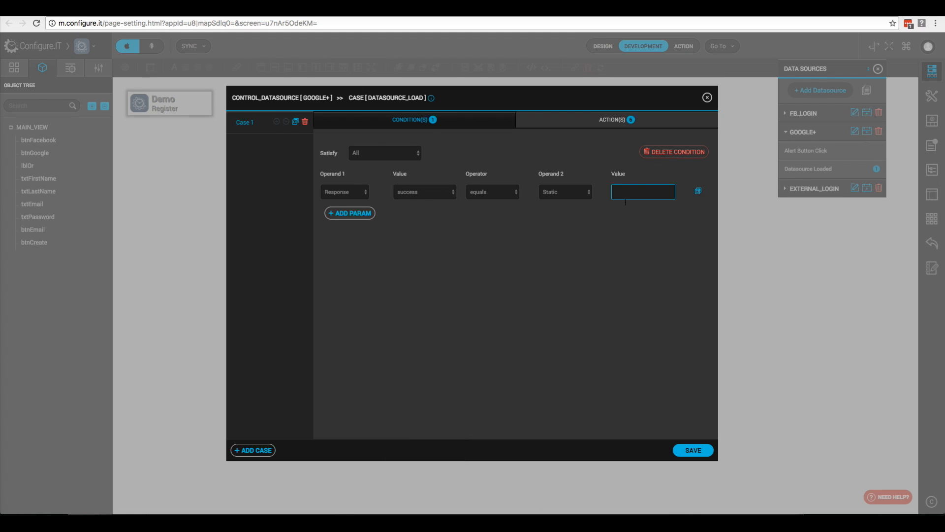
pyautogui.write('1')
pyautogui.click(257, 454)
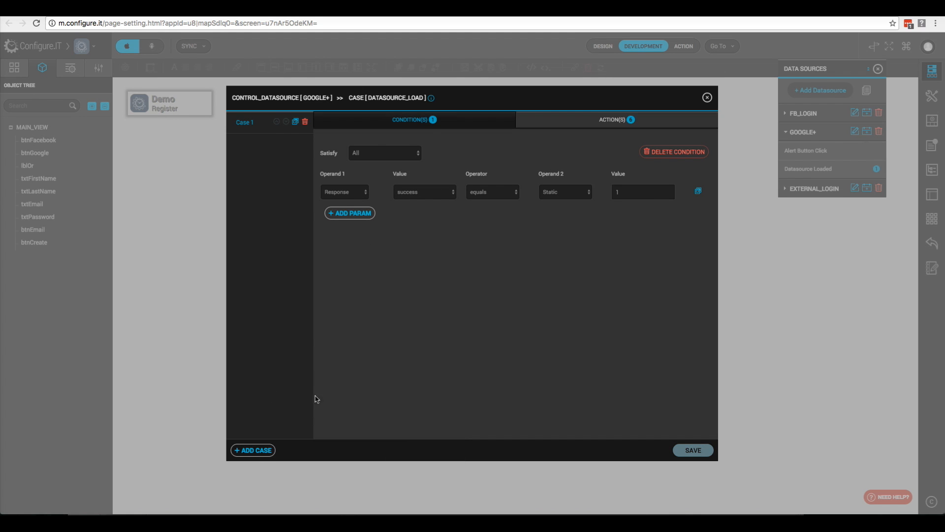
# Give GOOGLE+'s Case 2 a condition on the Google response's success field.
pyautogui.click(245, 144)
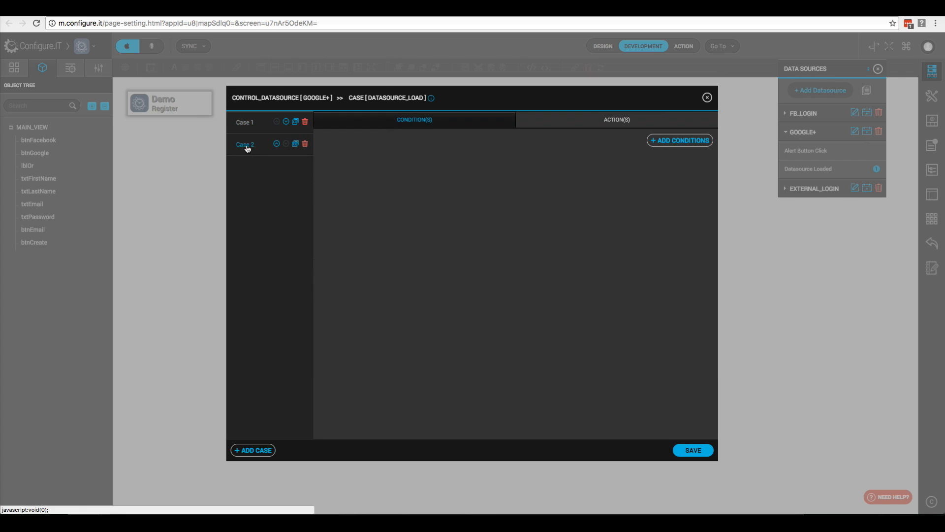
pyautogui.click(679, 141)
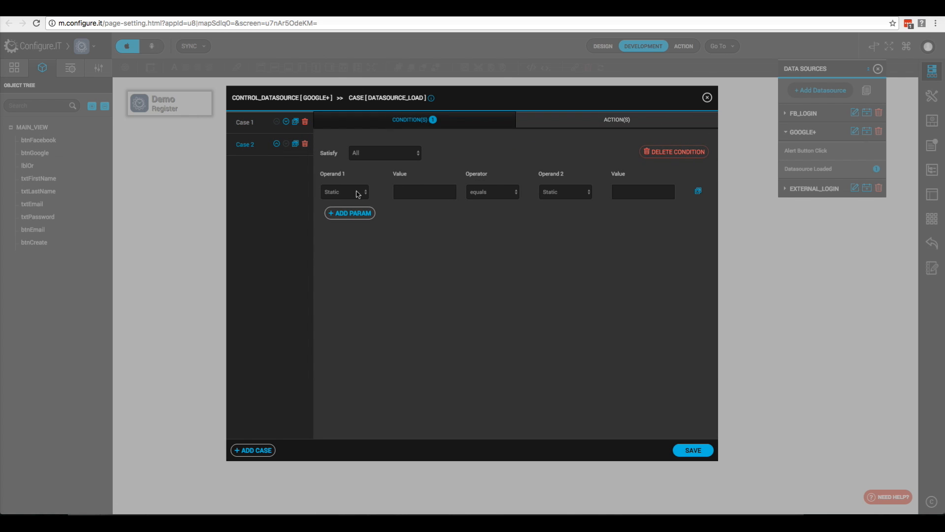
pyautogui.click(351, 192)
pyautogui.click(340, 222)
pyautogui.click(433, 195)
pyautogui.click(424, 450)
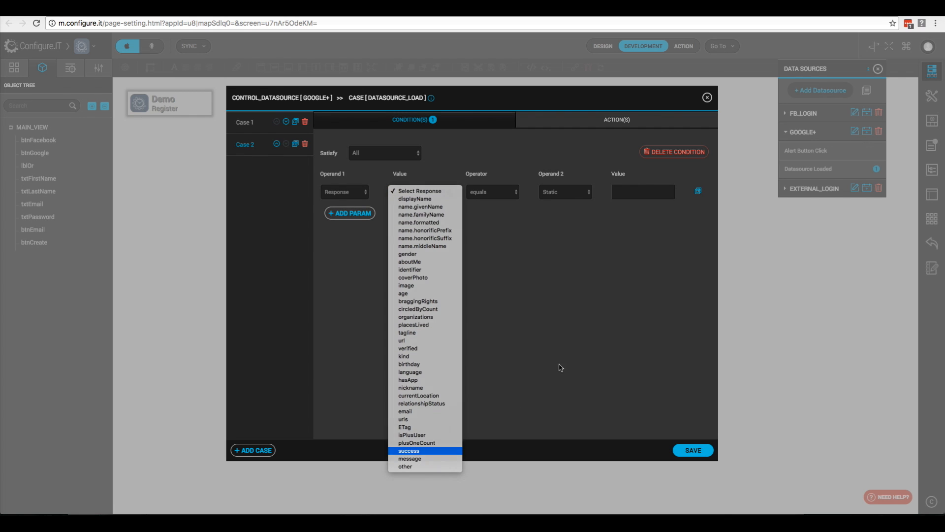
pyautogui.click(634, 193)
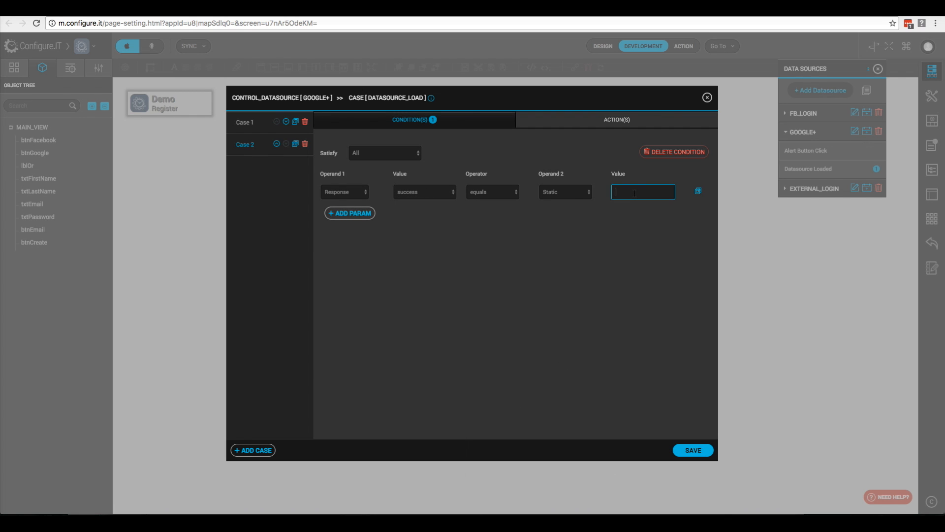
# Add a Show Alert action to Case 2 titled 'Uh Oh'.
pyautogui.click(615, 121)
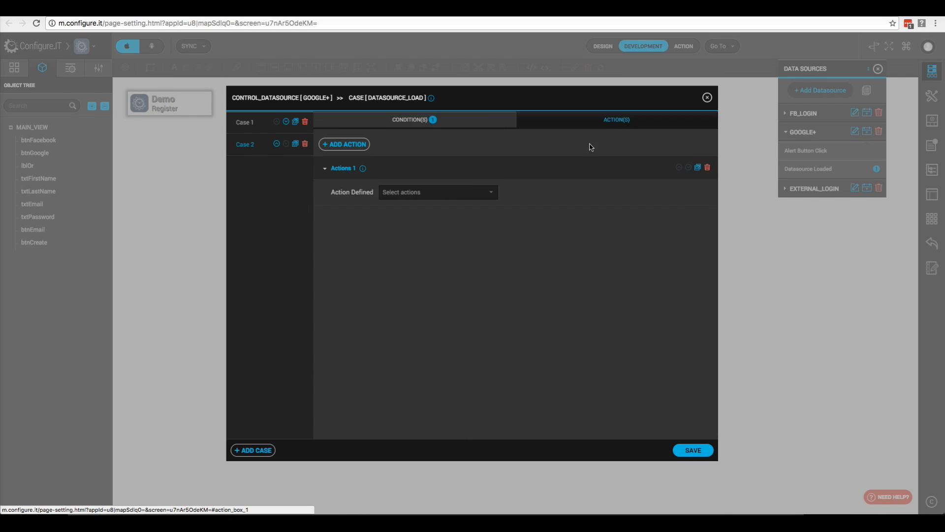
pyautogui.click(422, 196)
pyautogui.write('aler')
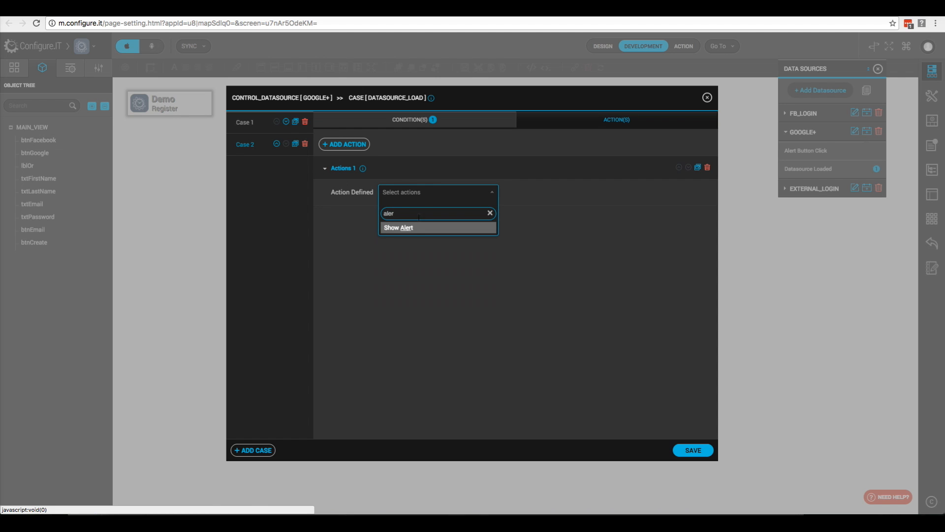
pyautogui.click(405, 230)
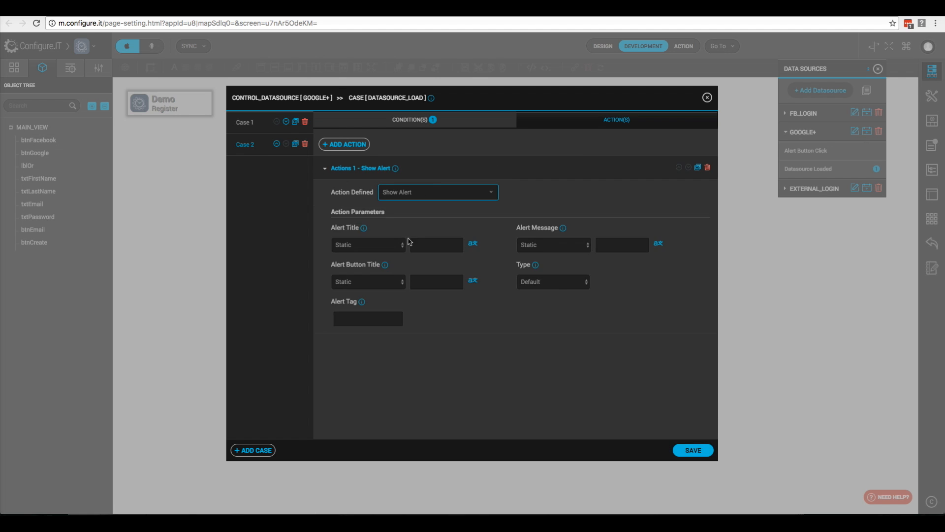
pyautogui.click(439, 249)
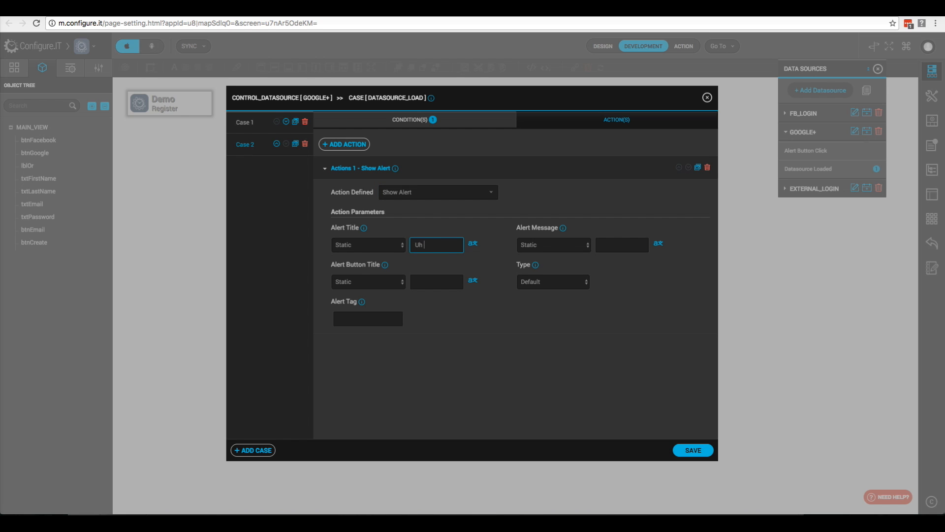
pyautogui.press('Tab')
# Set the alert message 'Could not sign into Google. Please try again.' with an Ok button, and save.
pyautogui.click(605, 246)
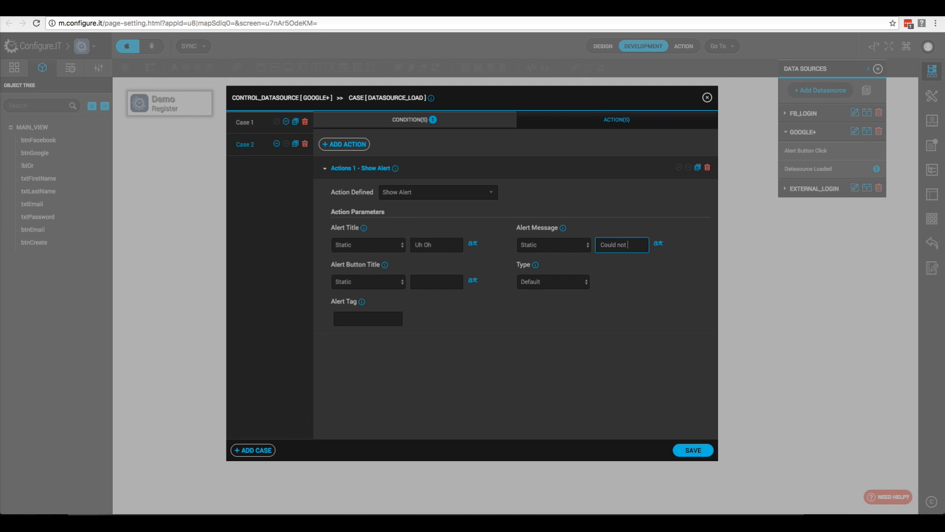
pyautogui.write('Could not sign into Google')
pyautogui.write('.  Pelase t')
pyautogui.write('ry again')
pyautogui.write('.')
pyautogui.doubleClick(621, 245)
pyautogui.write('Ple')
pyautogui.click(423, 282)
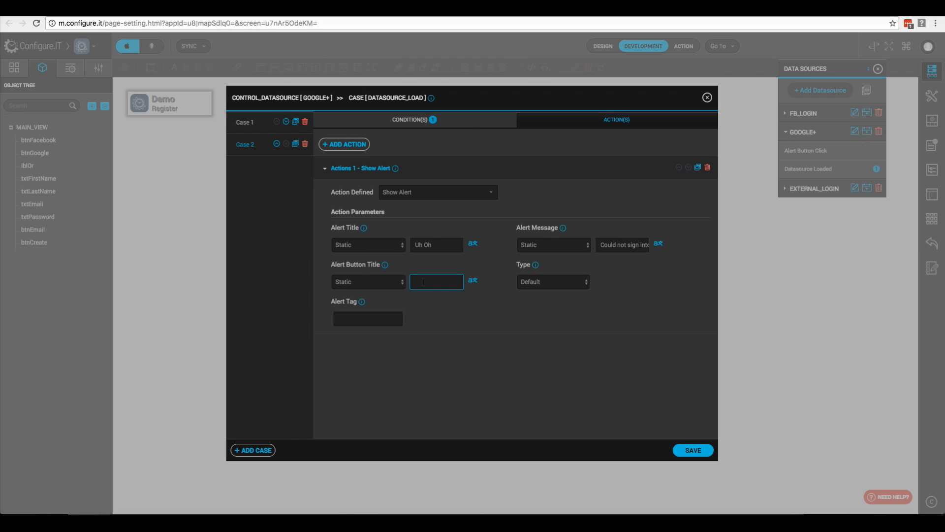
pyautogui.write('Ok')
pyautogui.click(693, 451)
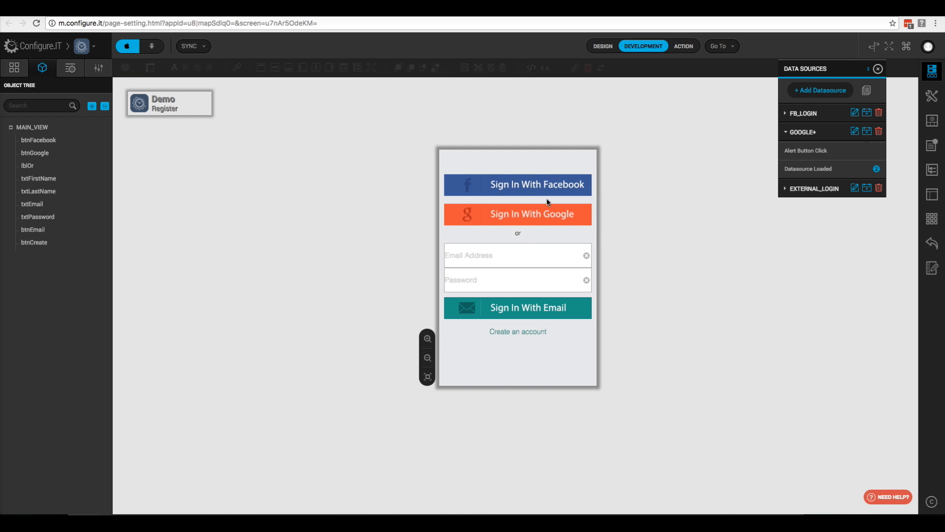
# Make btnFacebook's Click event trigger the FB_LOGIN data source and save it.
pyautogui.click(507, 191)
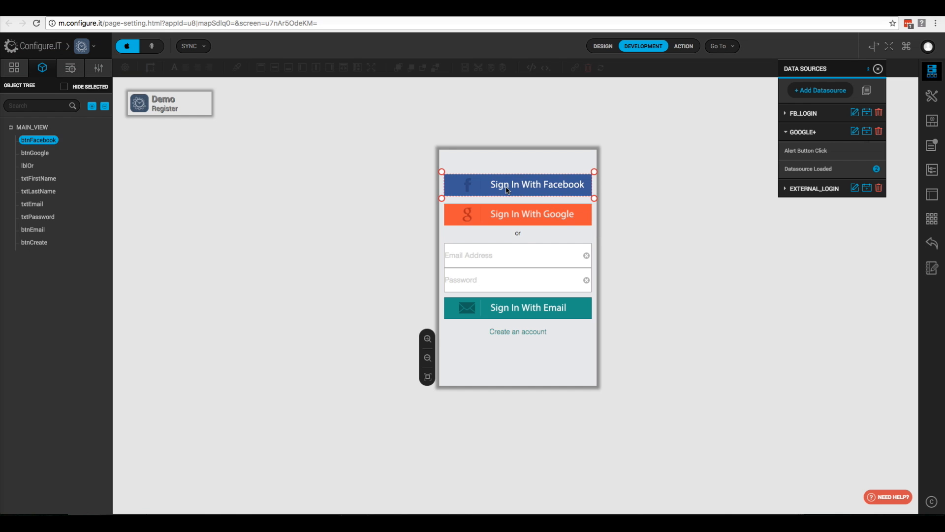
pyautogui.doubleClick(548, 191)
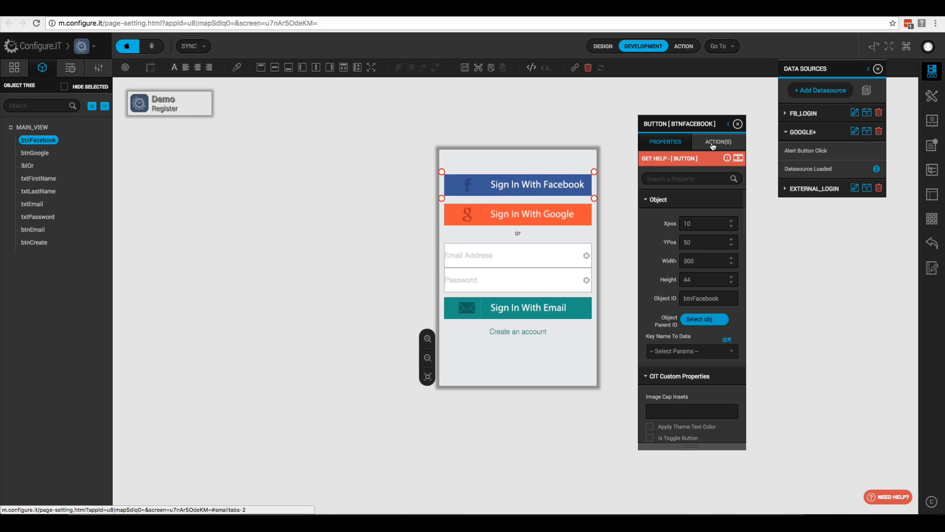
pyautogui.click(710, 145)
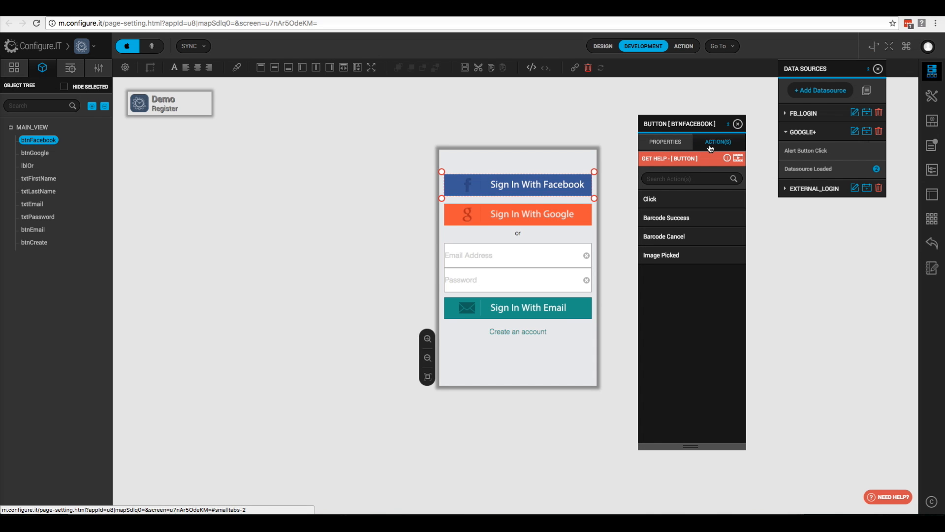
pyautogui.click(667, 200)
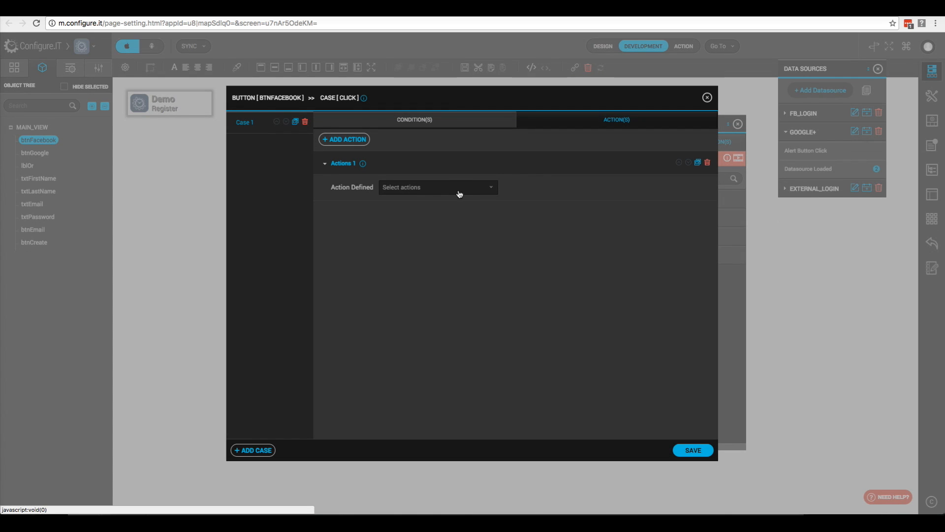
pyautogui.click(460, 190)
pyautogui.click(424, 235)
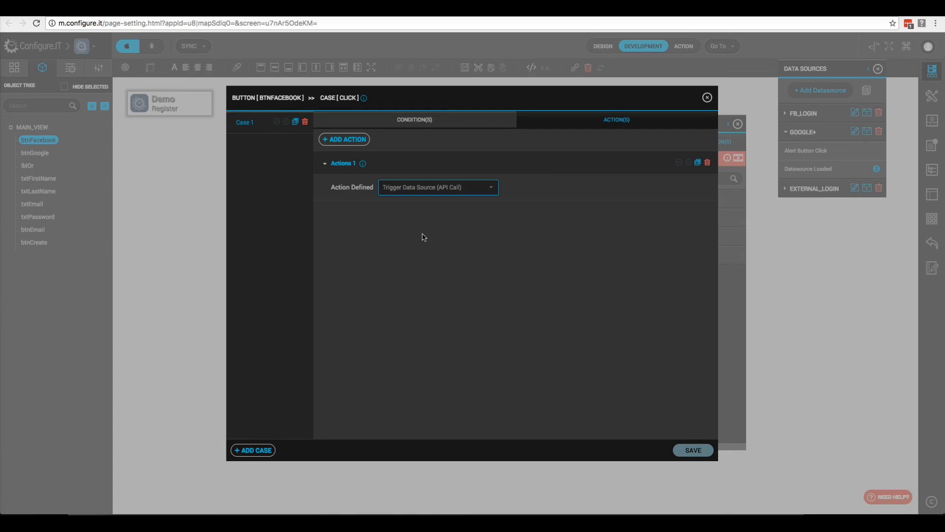
pyautogui.click(389, 239)
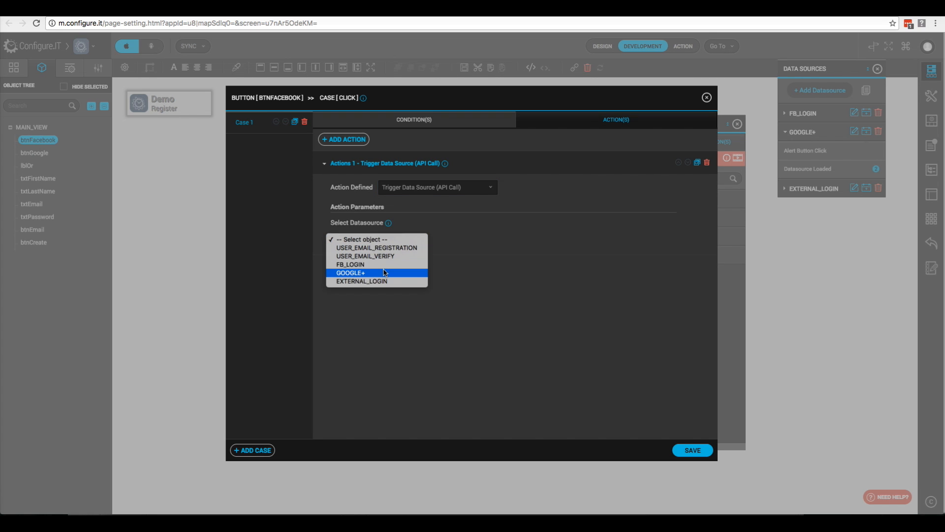
pyautogui.click(374, 266)
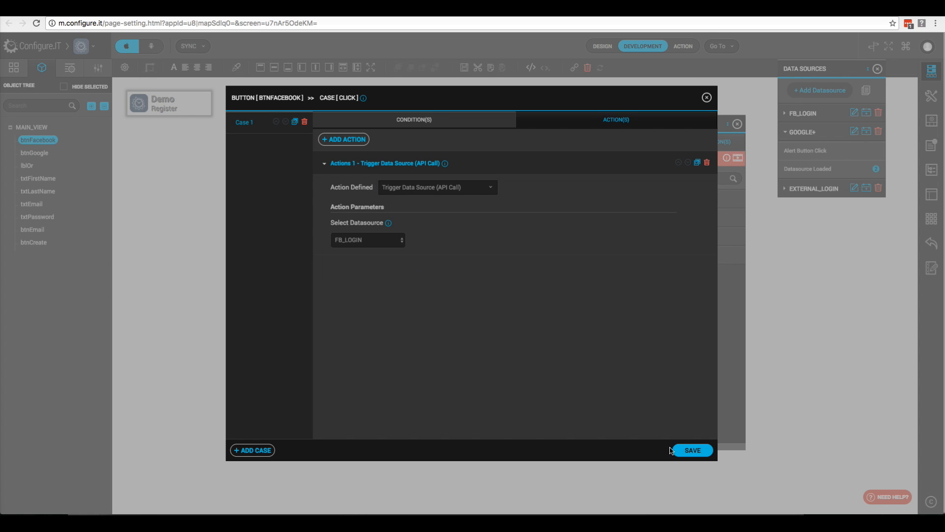
pyautogui.click(699, 450)
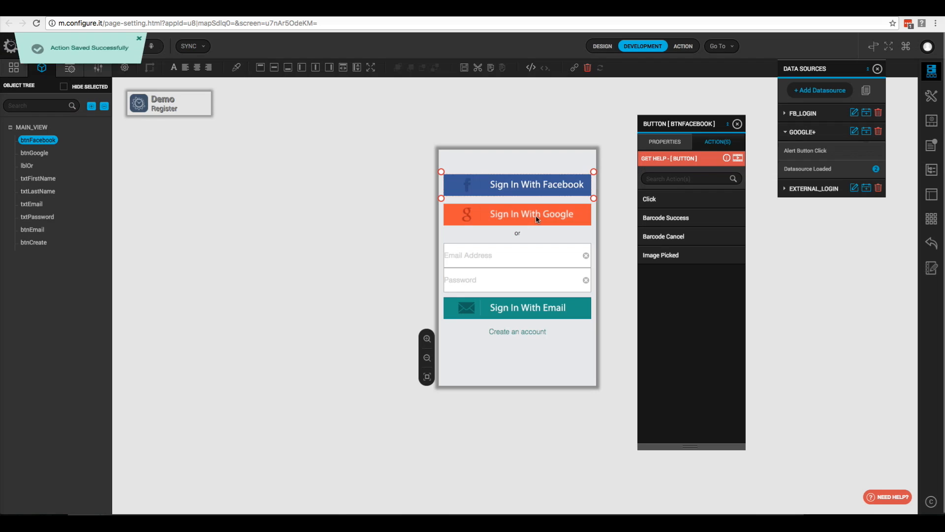
# Make btnGoogle's Click event trigger the GOOGLE+ data source and save it.
pyautogui.click(536, 215)
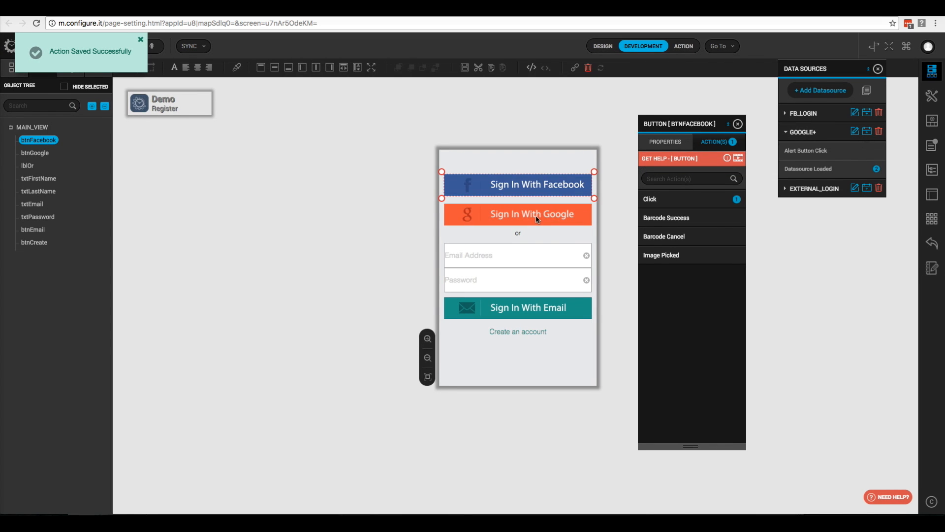
pyautogui.click(718, 142)
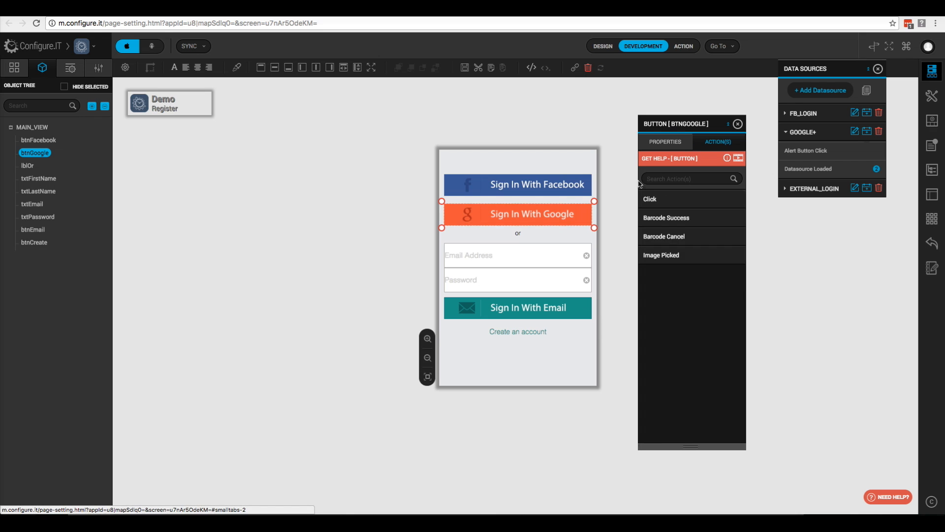
pyautogui.click(674, 202)
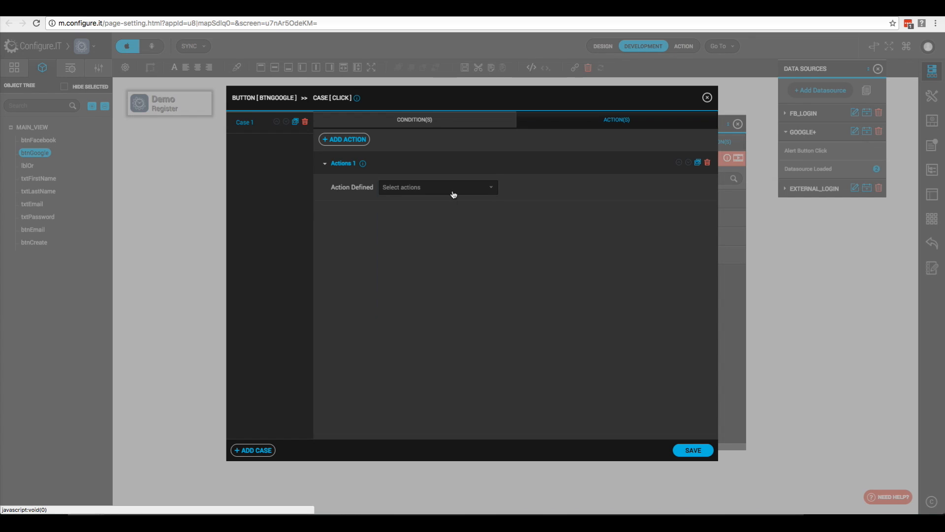
pyautogui.click(452, 191)
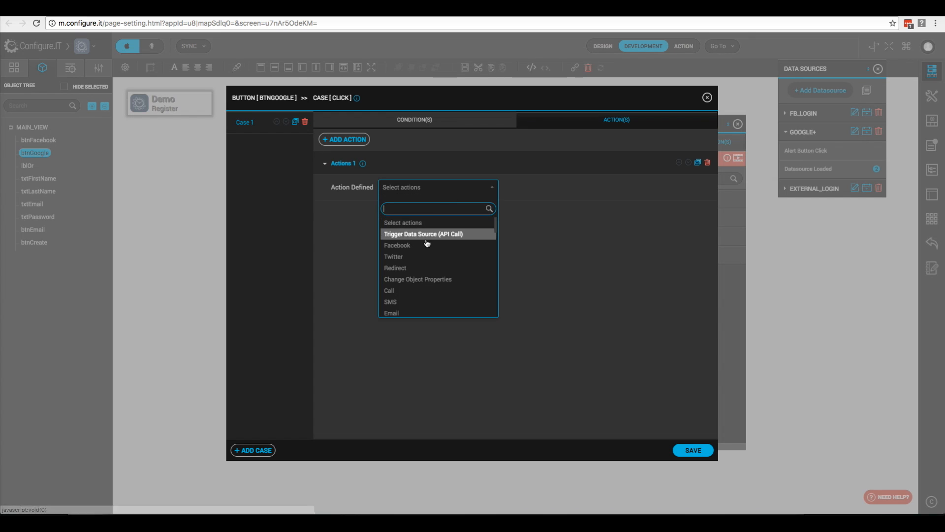
pyautogui.click(432, 235)
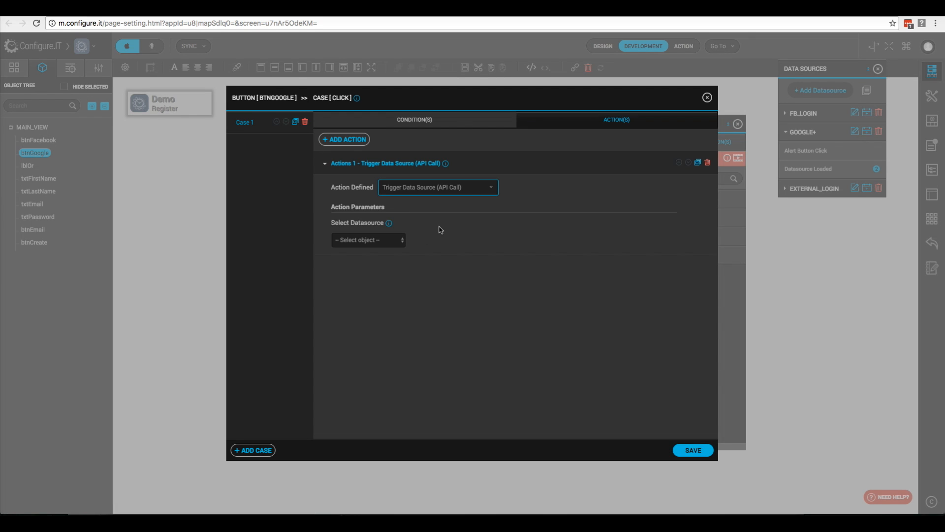
pyautogui.click(369, 240)
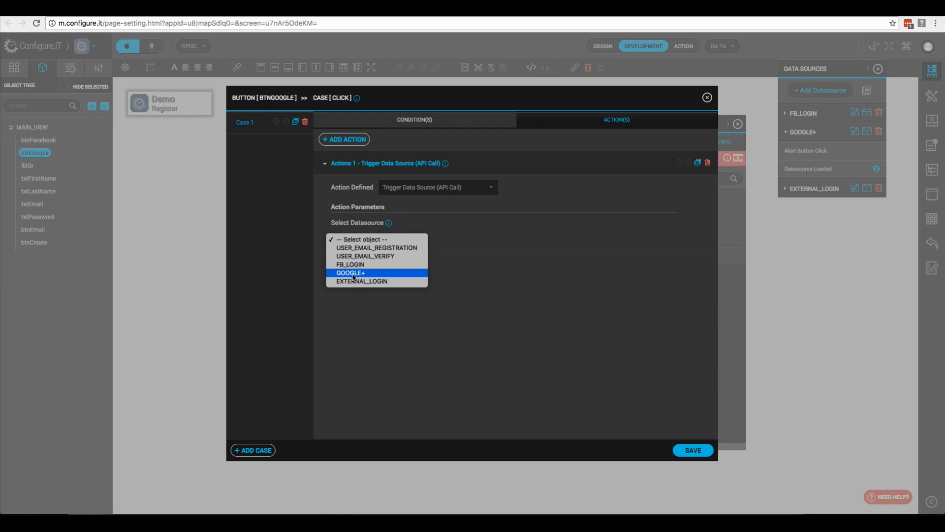
pyautogui.click(537, 315)
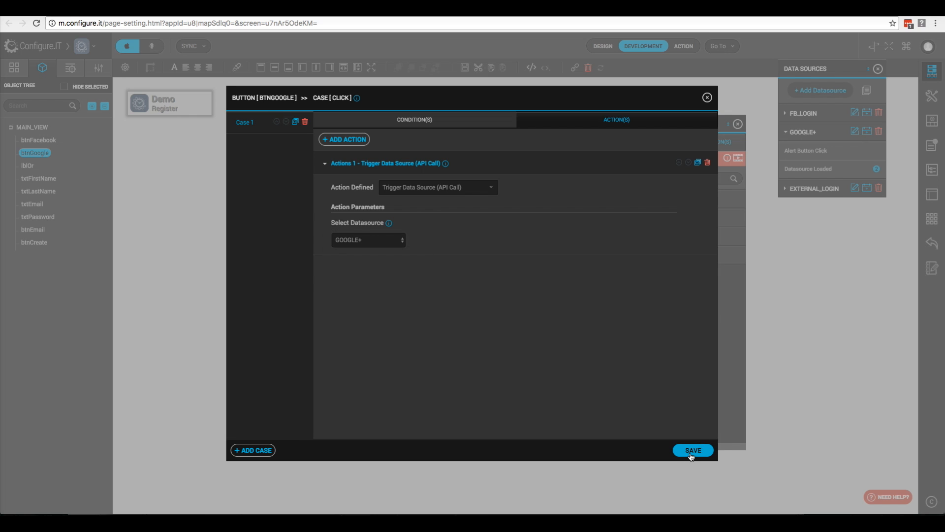
pyautogui.click(692, 450)
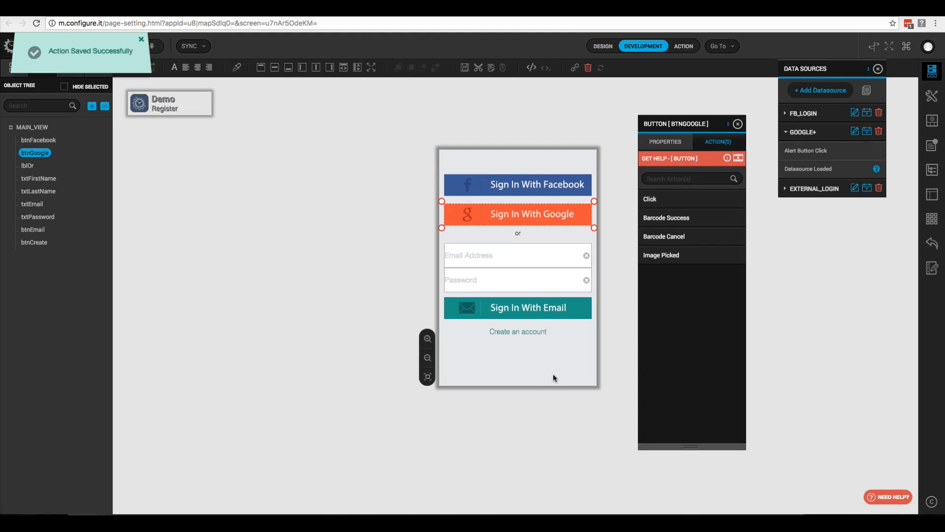
pyautogui.click(514, 313)
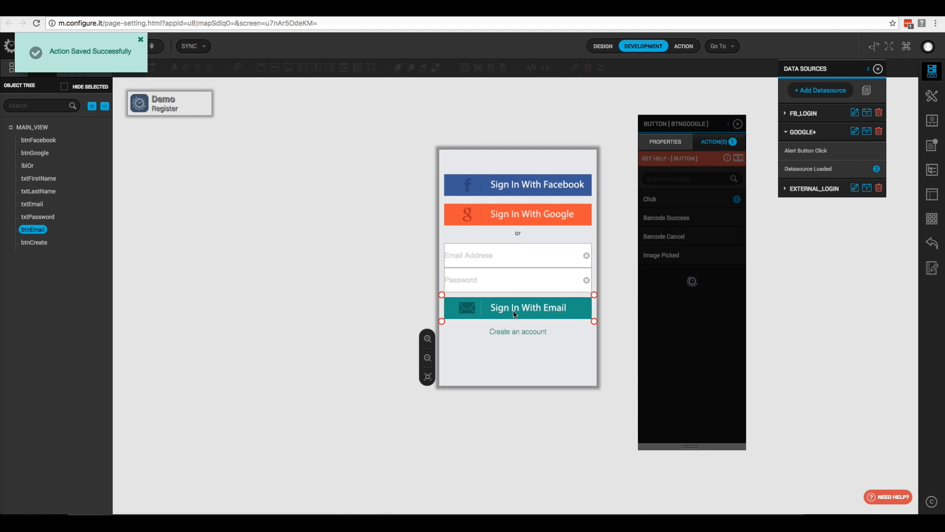
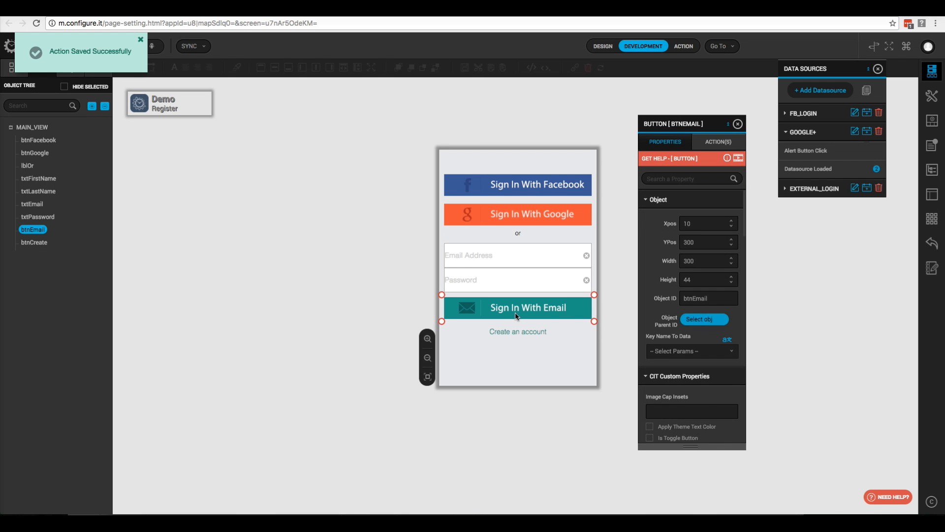
# Make btnEmail's Click event trigger the USER_EMAIL_VERIFY data source.
pyautogui.click(713, 142)
pyautogui.click(666, 199)
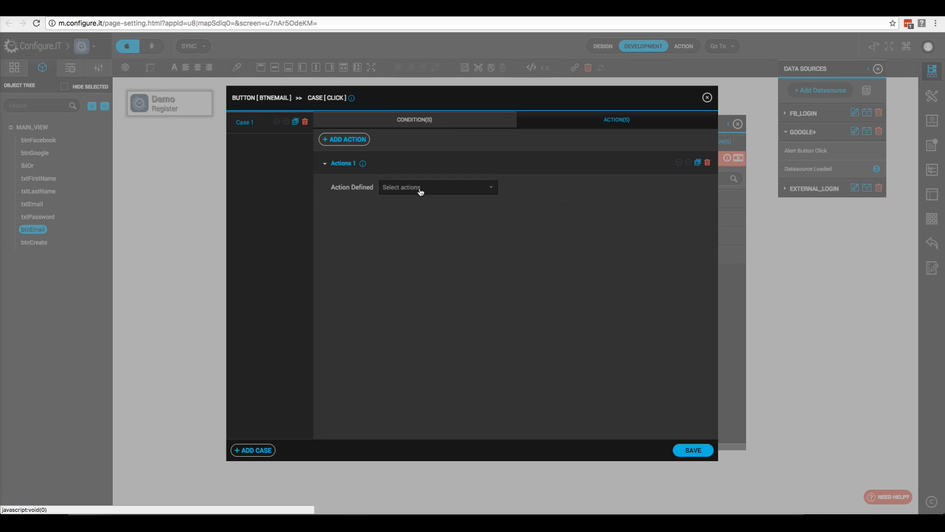
pyautogui.click(420, 191)
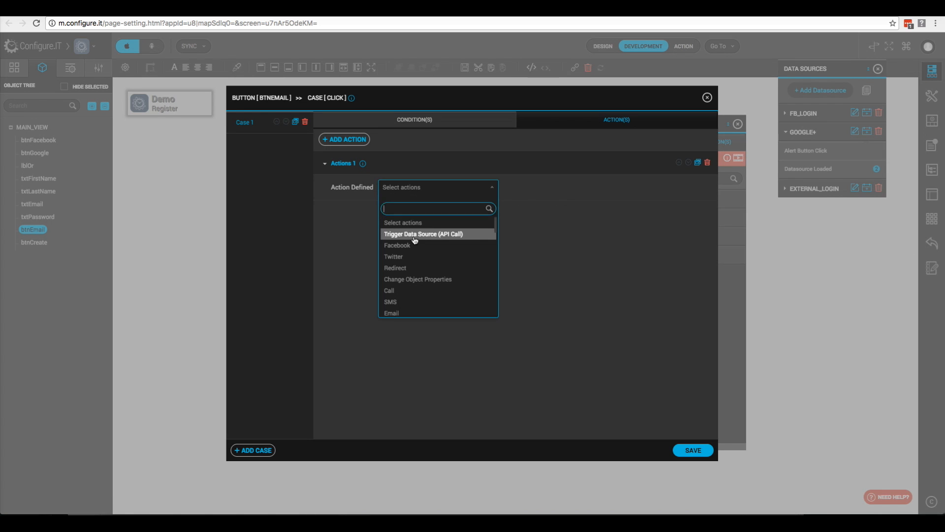
pyautogui.click(415, 235)
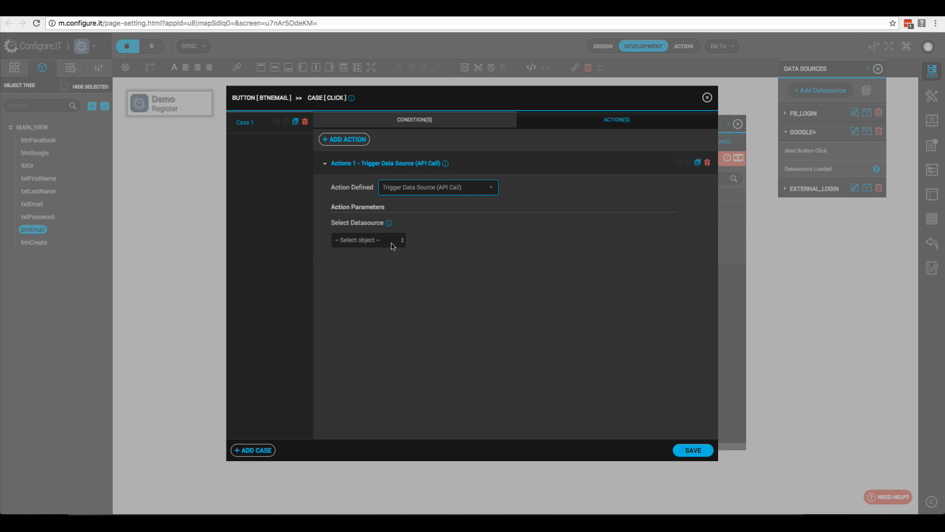
pyautogui.click(380, 244)
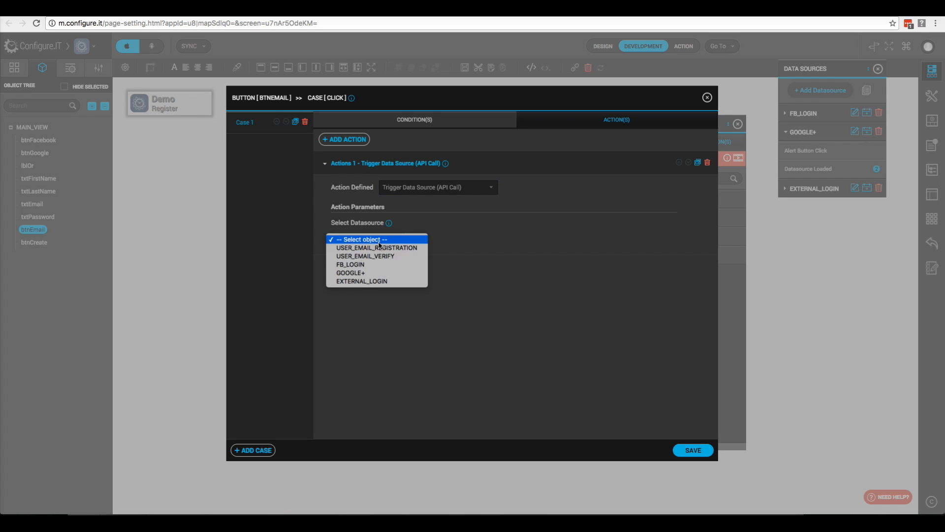
pyautogui.click(372, 257)
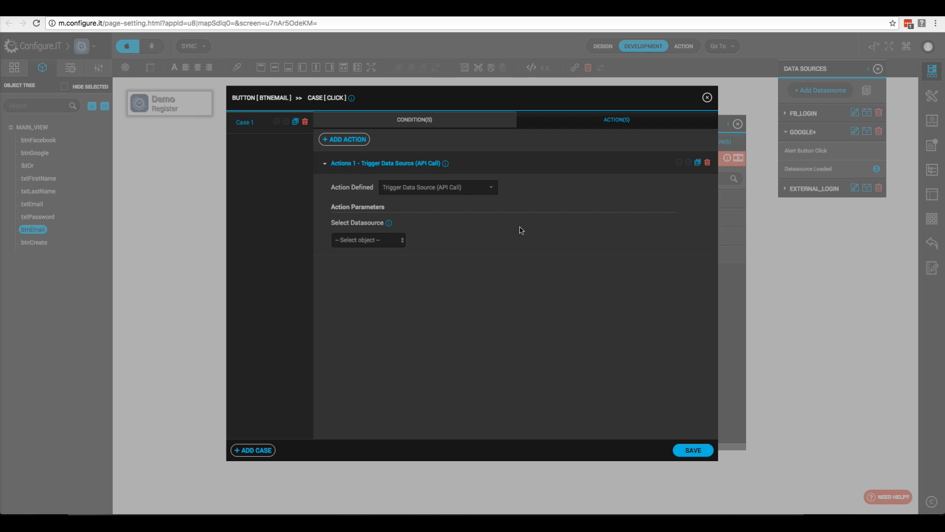
# Add a Case 1 condition: form object btnCreate equals 0.
pyautogui.click(415, 121)
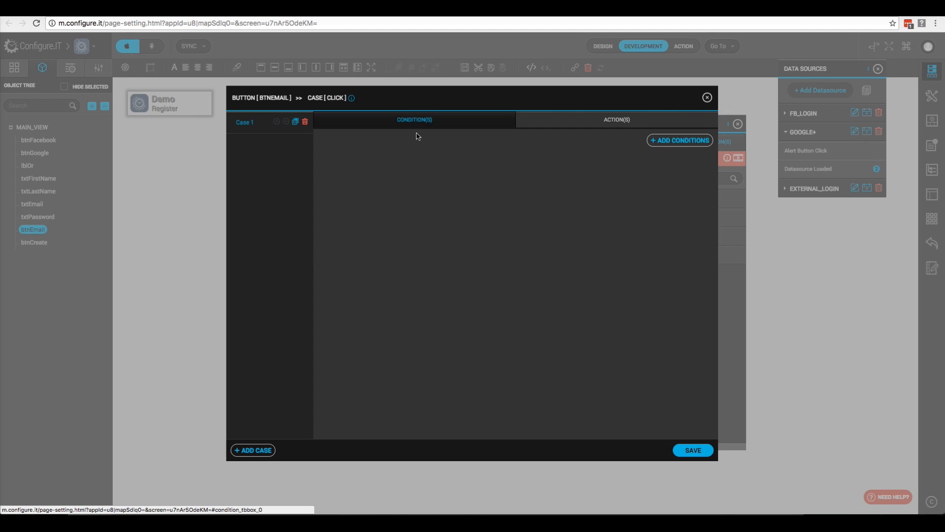
pyautogui.click(664, 148)
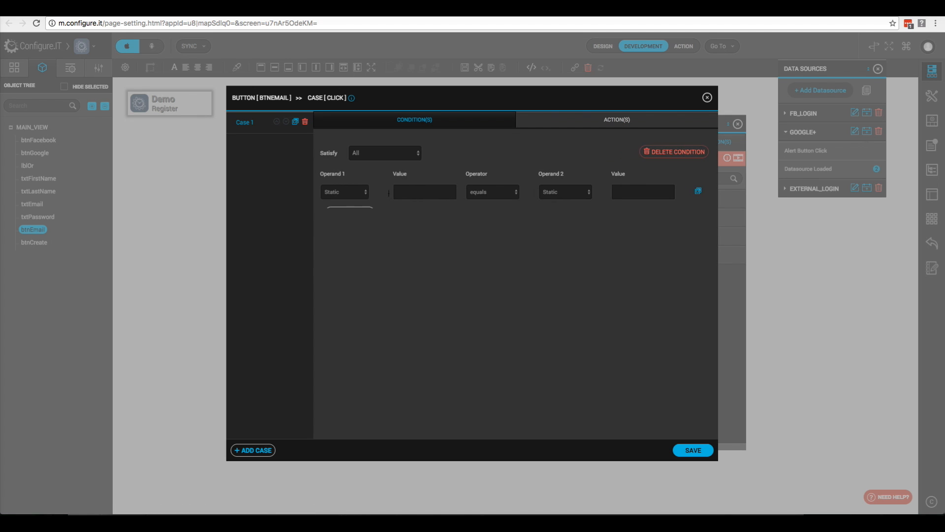
pyautogui.click(353, 195)
pyautogui.click(348, 215)
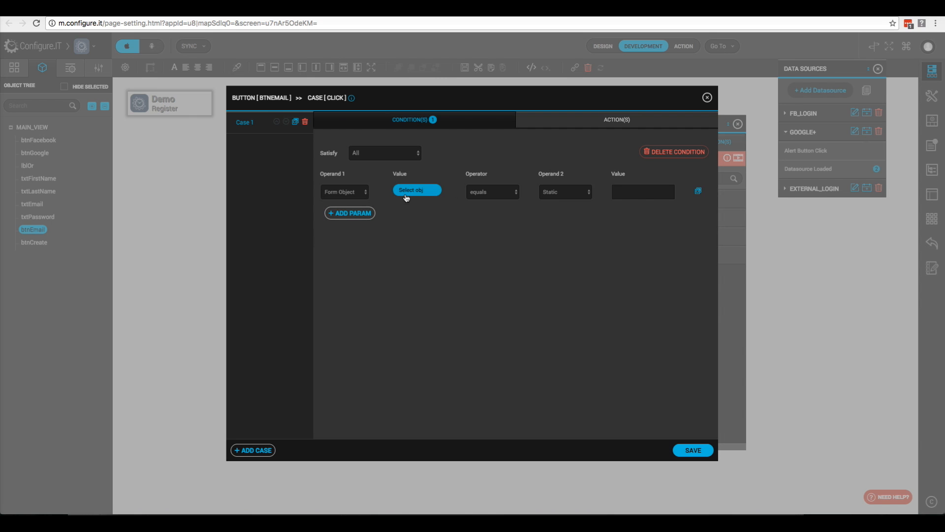
pyautogui.click(411, 192)
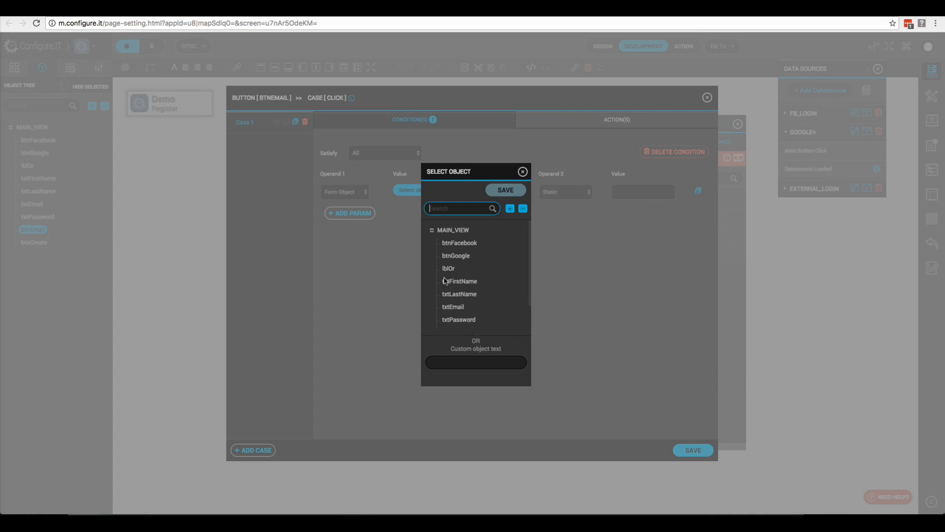
pyautogui.scroll(-2, 451, 303)
pyautogui.click(450, 316)
pyautogui.click(502, 190)
pyautogui.click(643, 192)
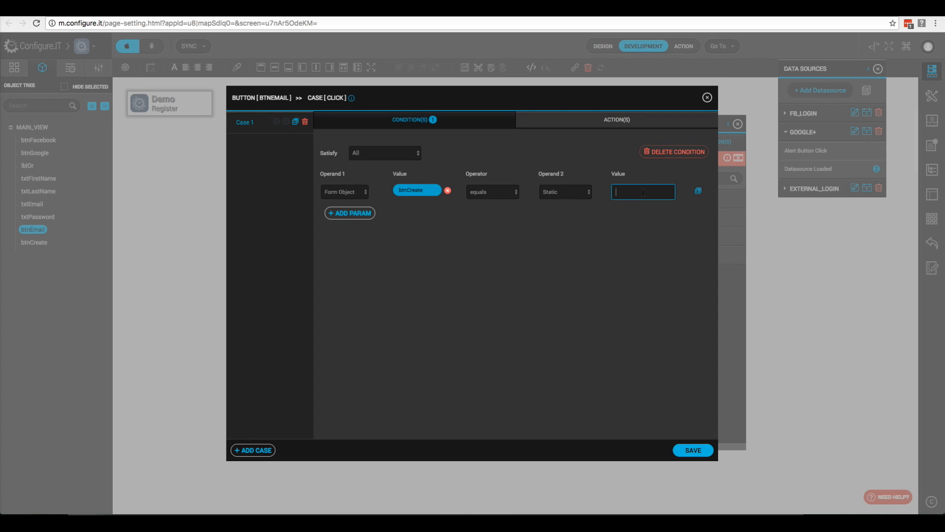
pyautogui.write('0')
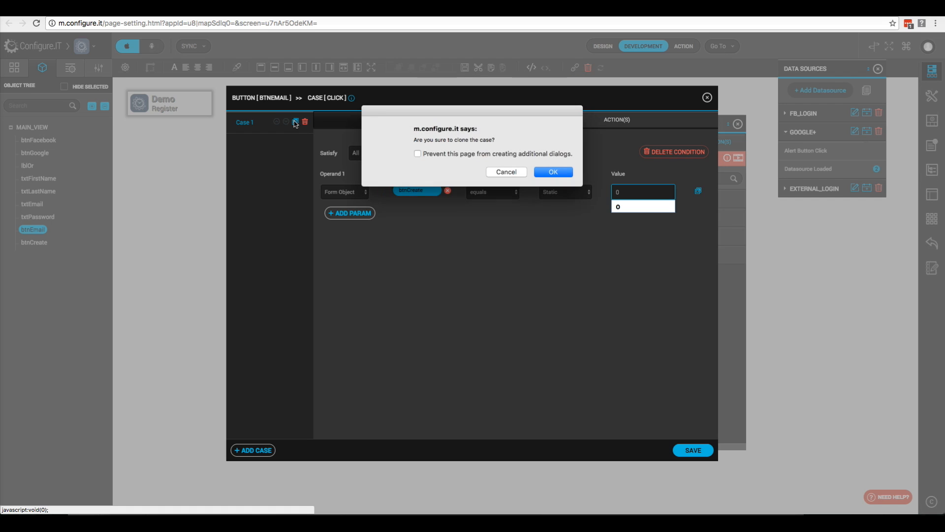
# Clone the case into Case 2 calling USER_EMAIL_REGISTRATION when btnCreate equals 1, and save.
pyautogui.click(554, 172)
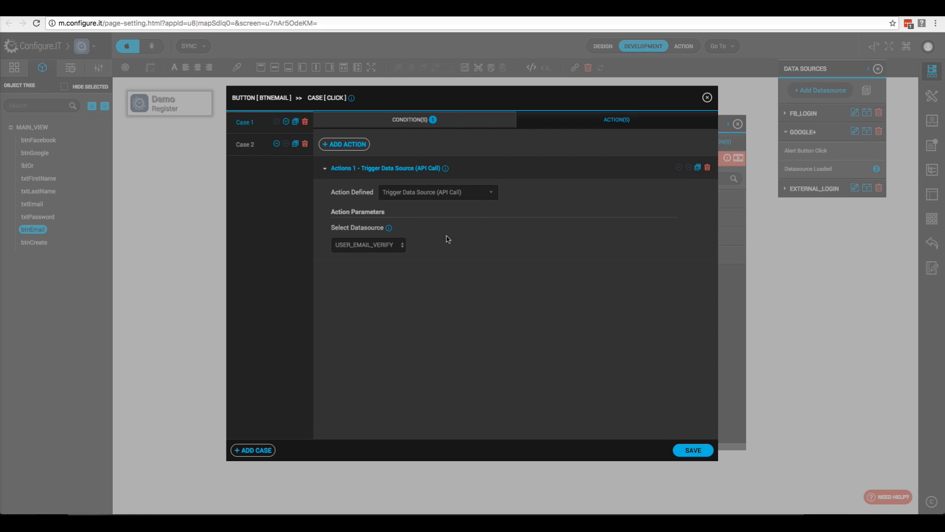
pyautogui.click(246, 149)
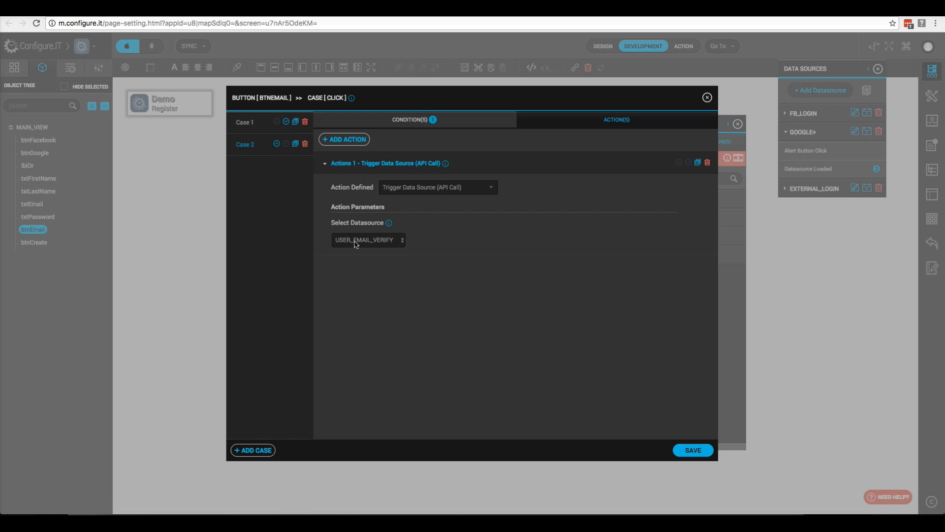
pyautogui.click(379, 244)
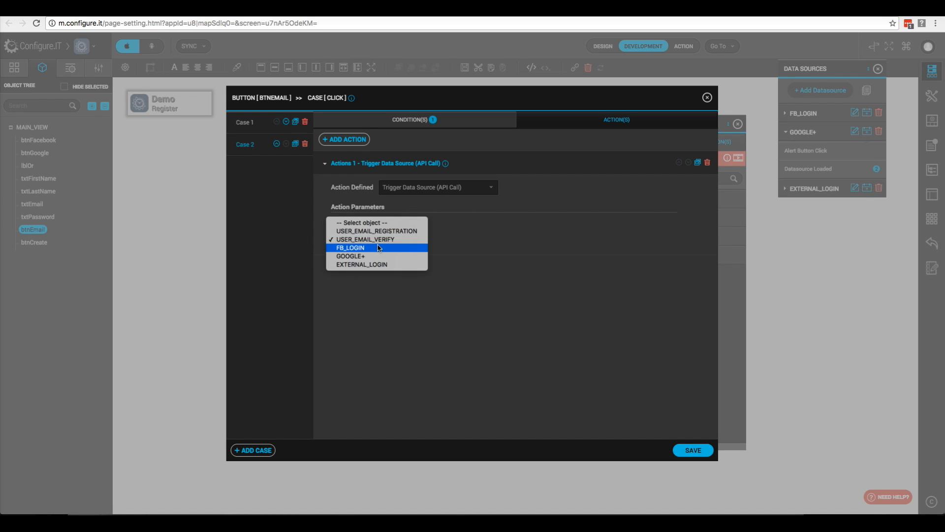
pyautogui.click(384, 231)
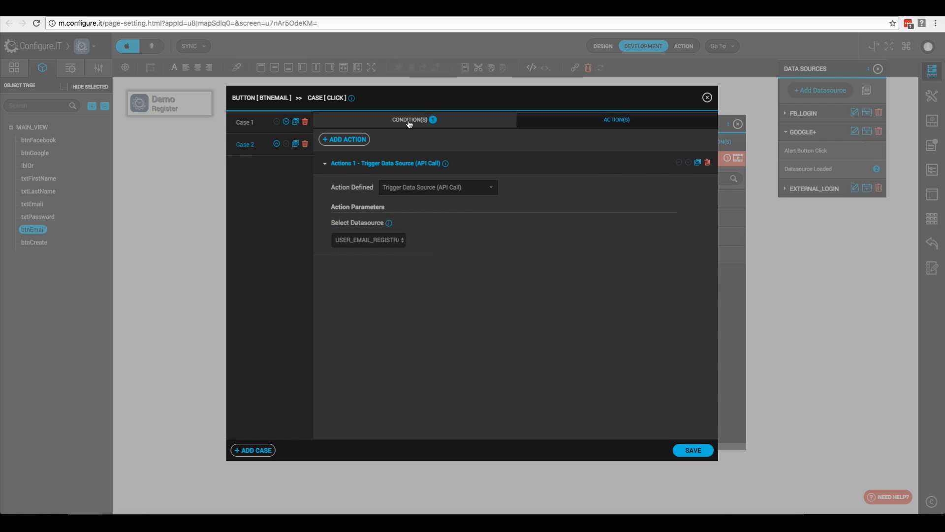
pyautogui.click(415, 123)
pyautogui.click(624, 197)
pyautogui.write('1')
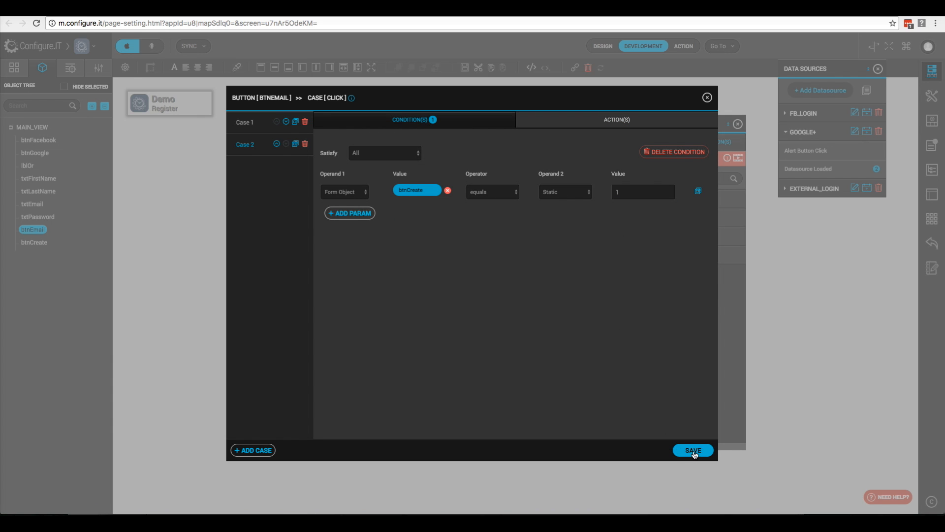
pyautogui.click(693, 450)
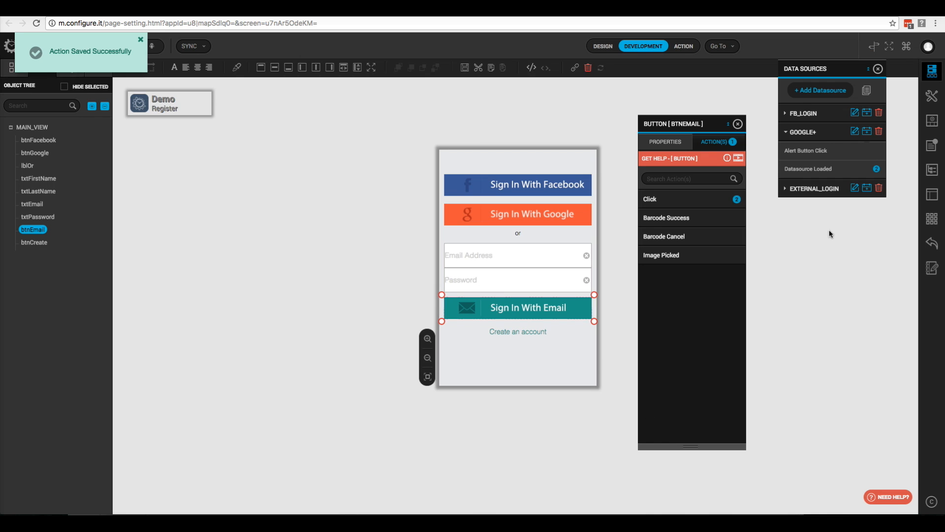
# Add a Save in Session Permanently action named user_account_id to EXTERNAL_LOGIN's Datasource Loaded event.
pyautogui.click(817, 190)
pyautogui.click(801, 192)
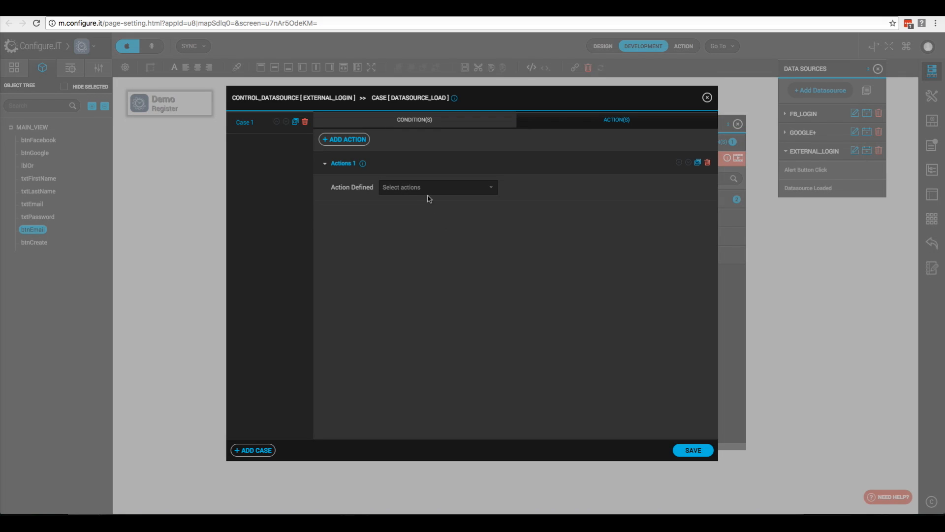
pyautogui.click(426, 190)
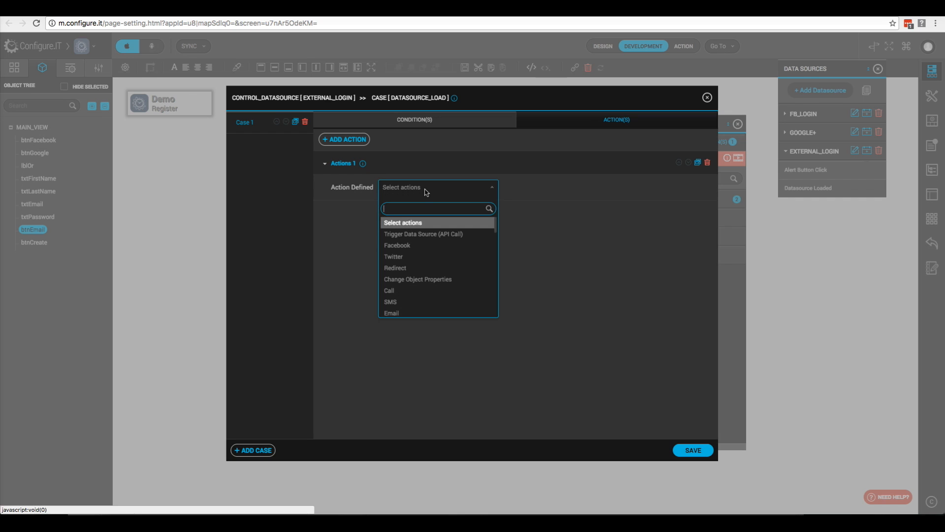
pyautogui.write('save')
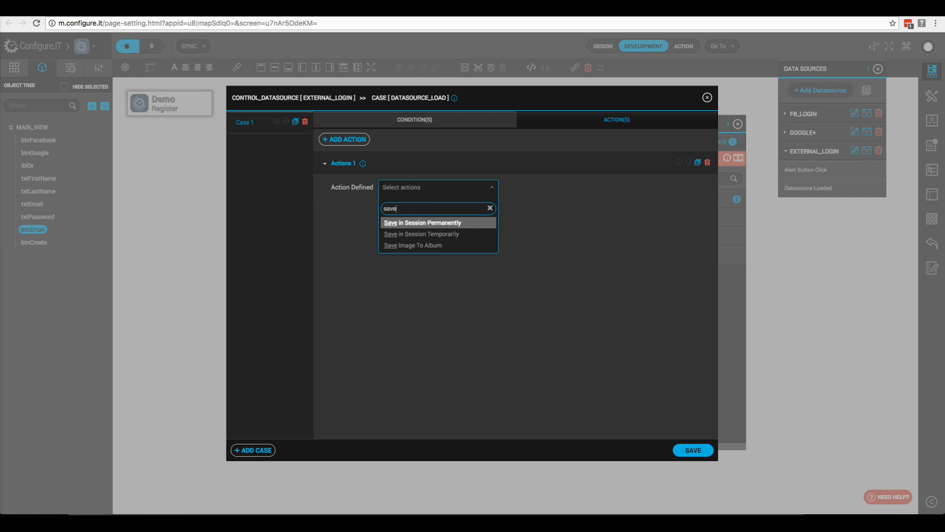
pyautogui.click(407, 224)
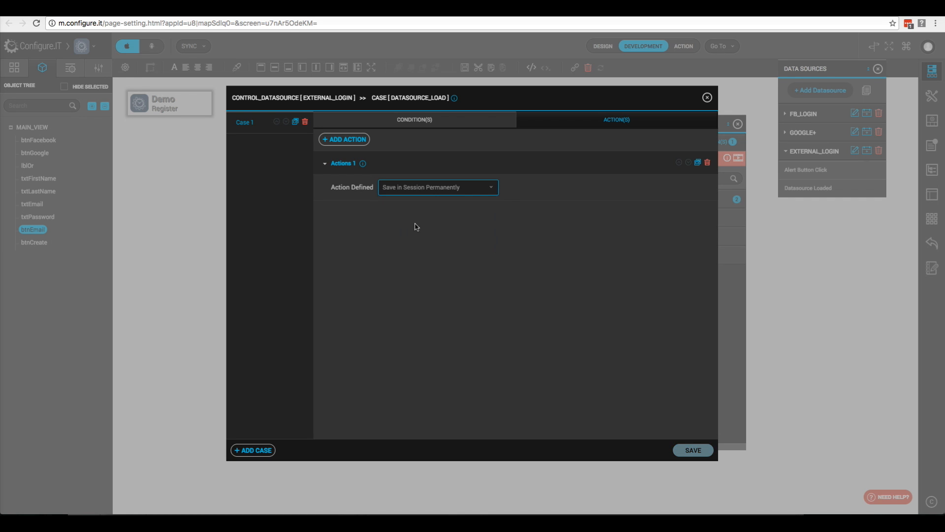
pyautogui.click(431, 241)
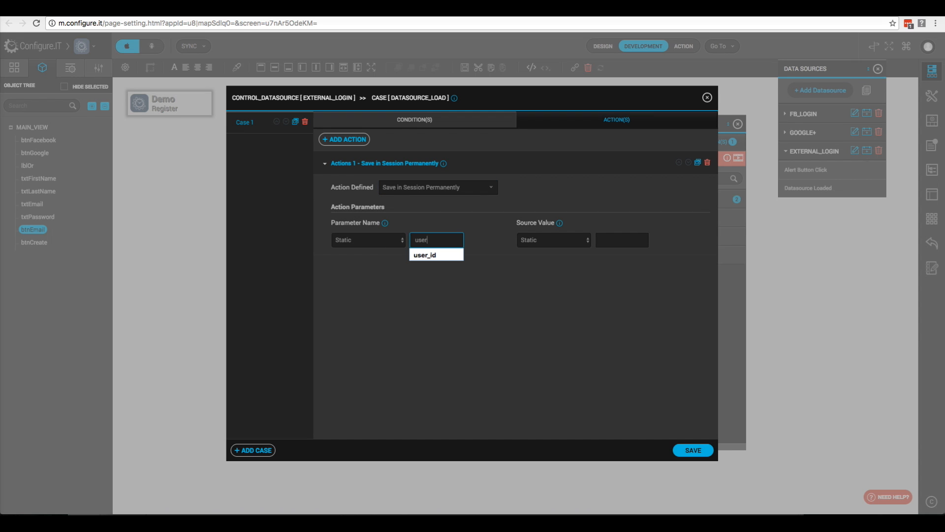
pyautogui.write('user_account_id')
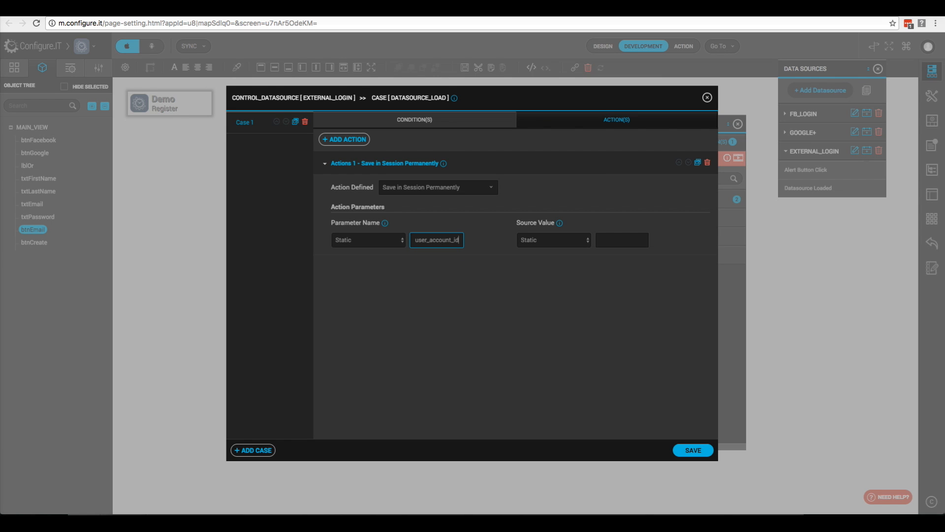
# Source the session value from the response's user_account_id field and save the action.
pyautogui.click(560, 240)
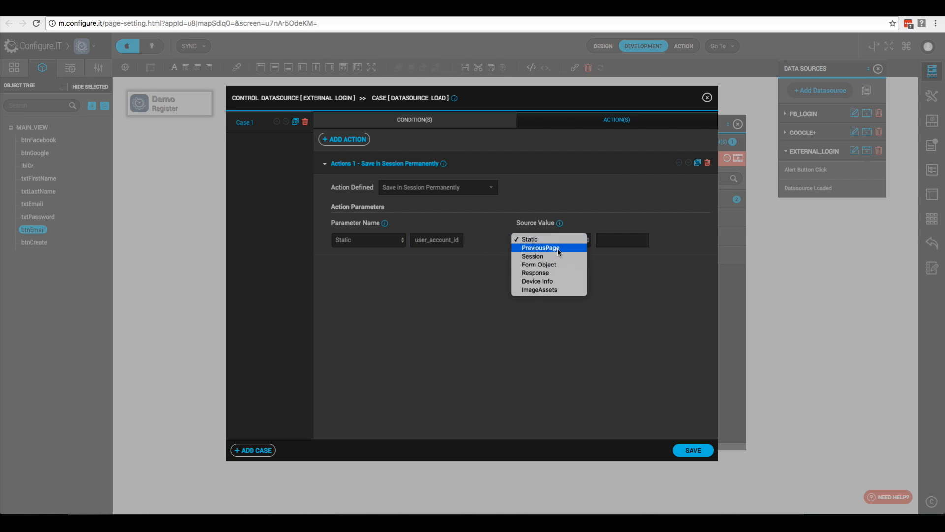
pyautogui.click(548, 274)
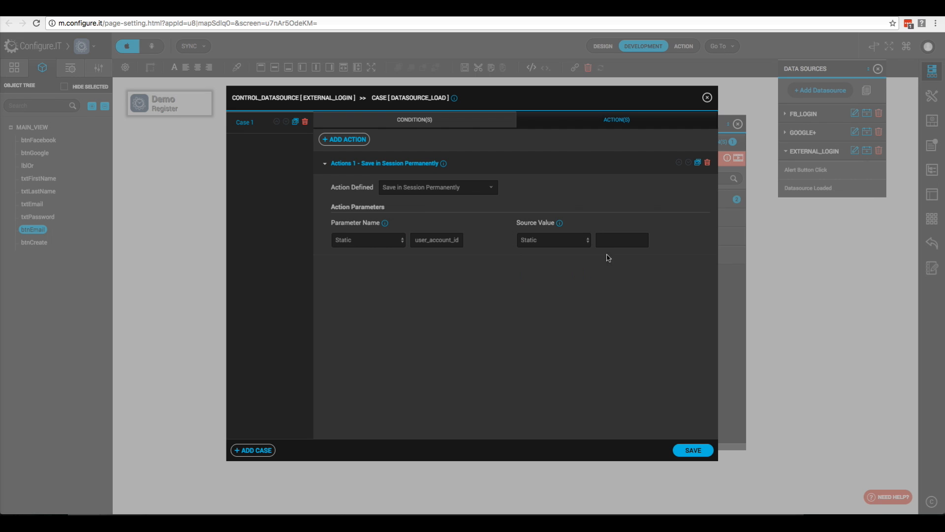
pyautogui.click(626, 242)
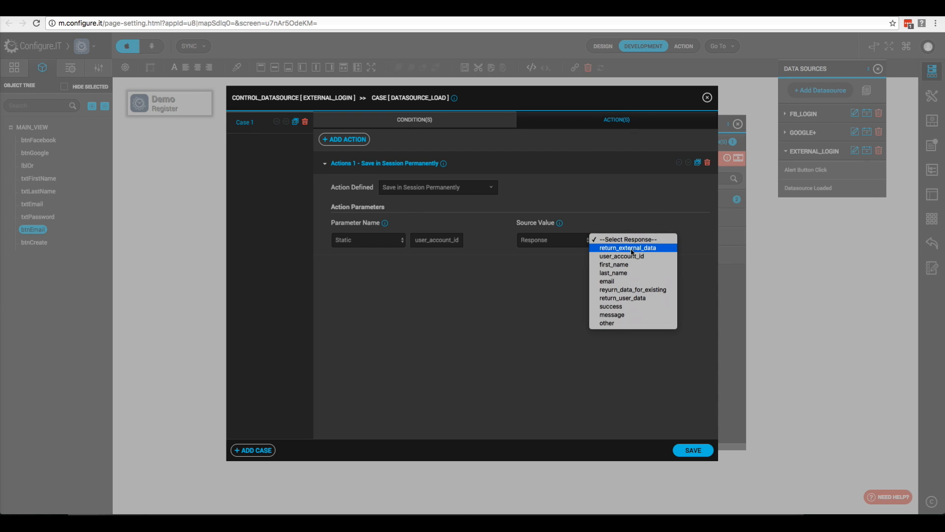
pyautogui.click(627, 256)
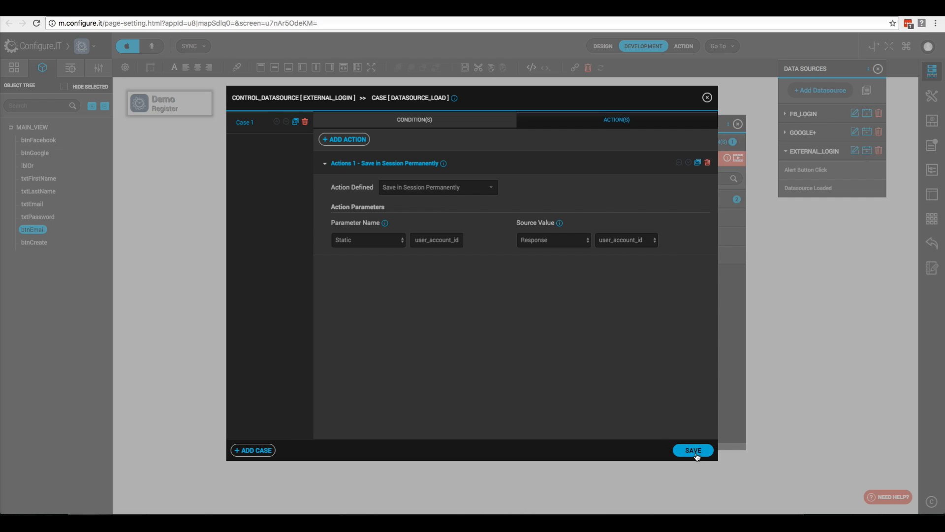
pyautogui.click(695, 454)
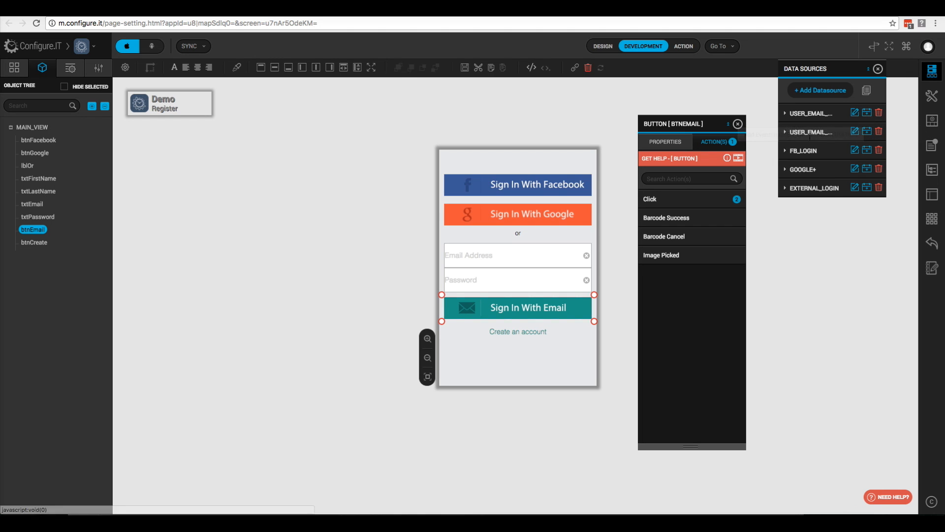
pyautogui.click(810, 113)
# Add a Save in Session Permanently action targeting session user_account_id on USER_EMAIL_REGISTRATION's load.
pyautogui.click(805, 150)
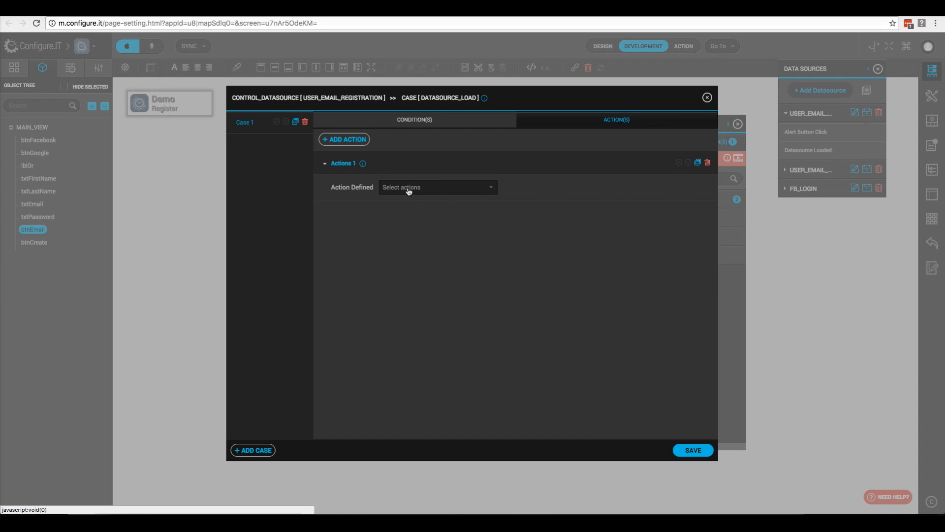
pyautogui.click(409, 190)
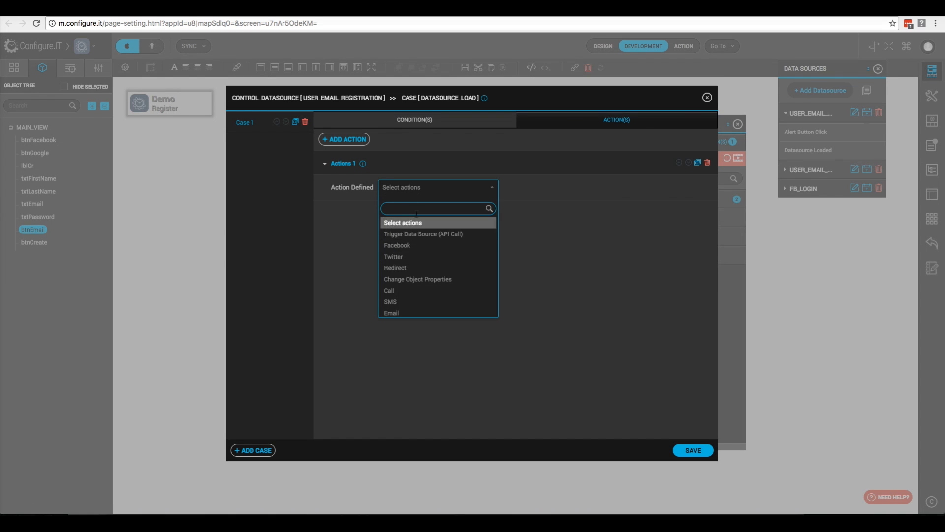
pyautogui.write('save')
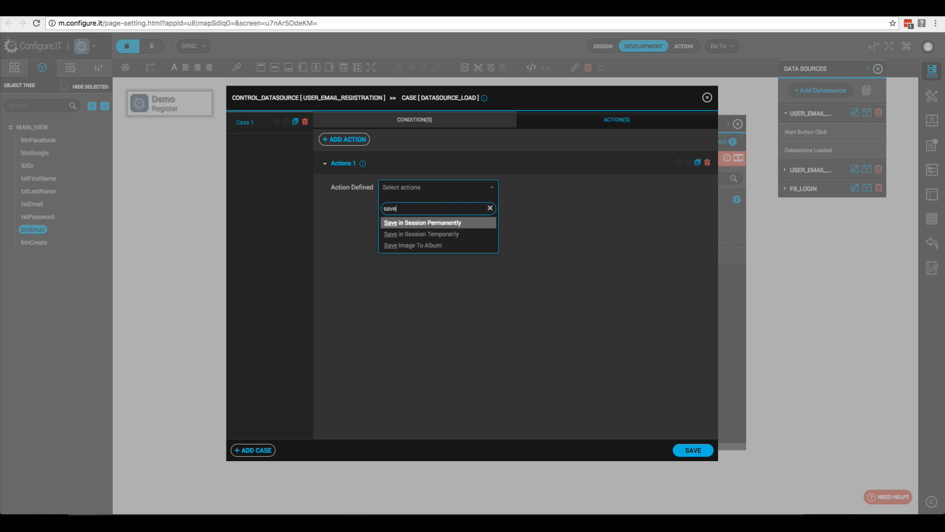
pyautogui.click(423, 224)
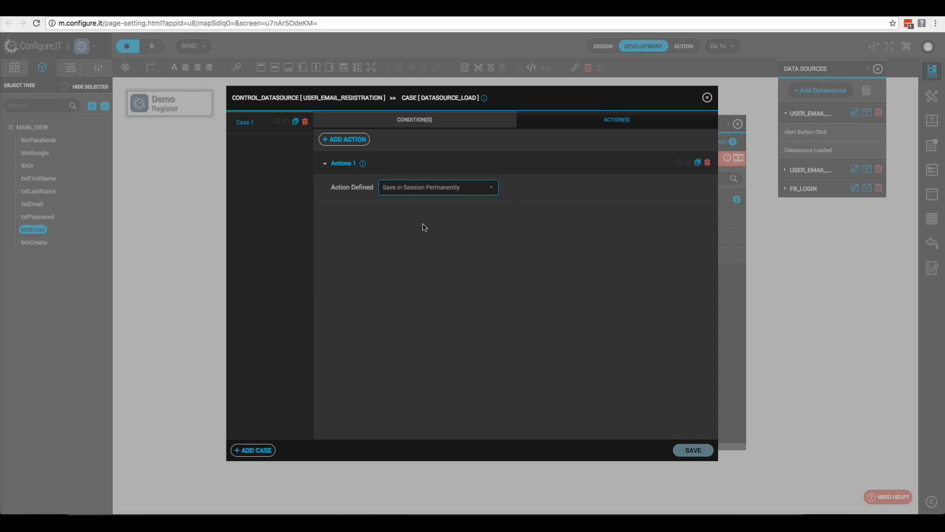
pyautogui.click(393, 247)
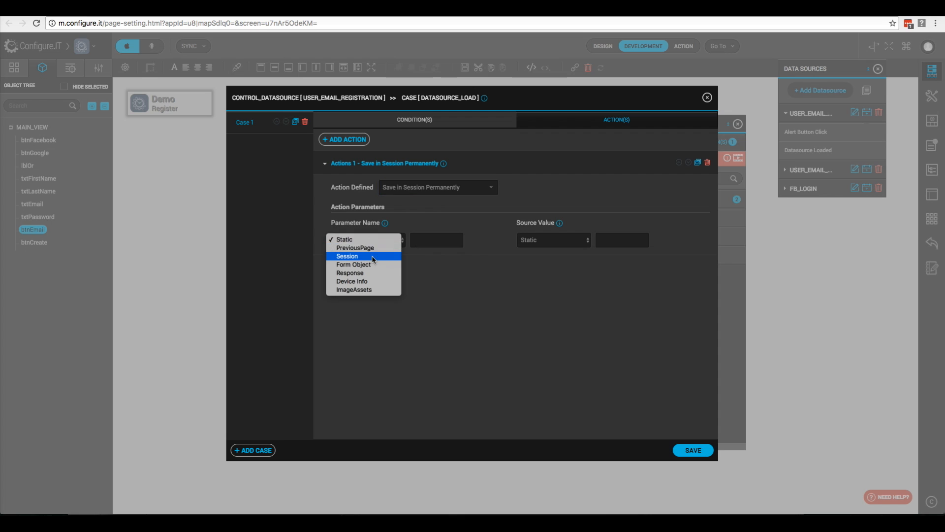
pyautogui.click(374, 256)
pyautogui.click(432, 242)
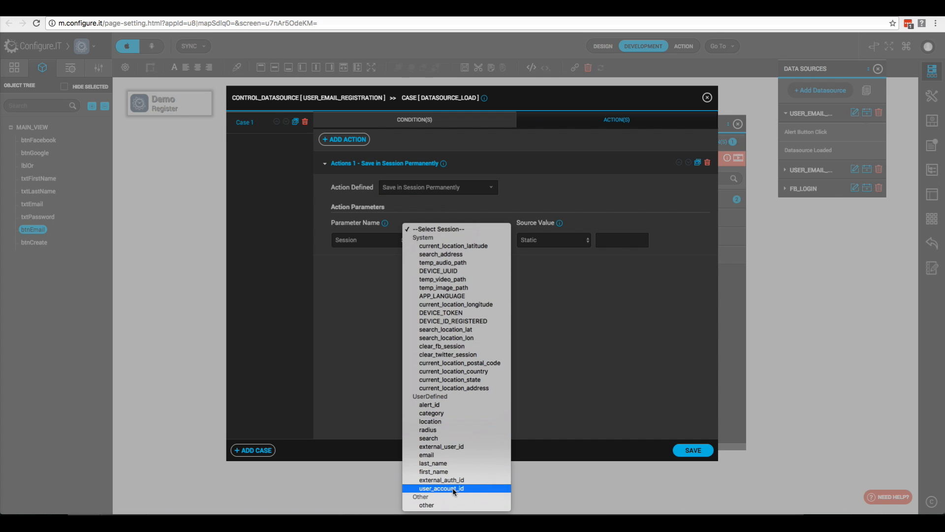
pyautogui.click(451, 488)
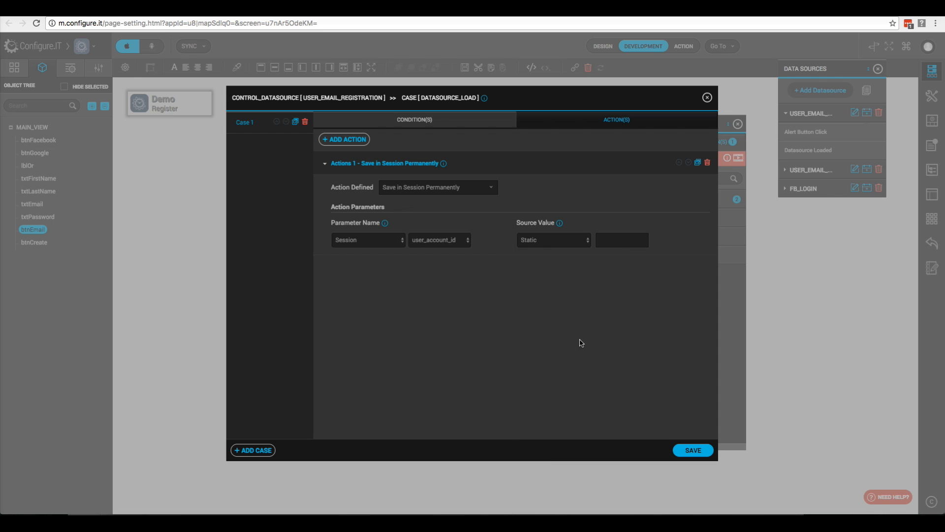
# Take the value from the response's user_account_id field and save the action.
pyautogui.click(582, 244)
pyautogui.click(541, 272)
pyautogui.click(615, 241)
pyautogui.click(622, 256)
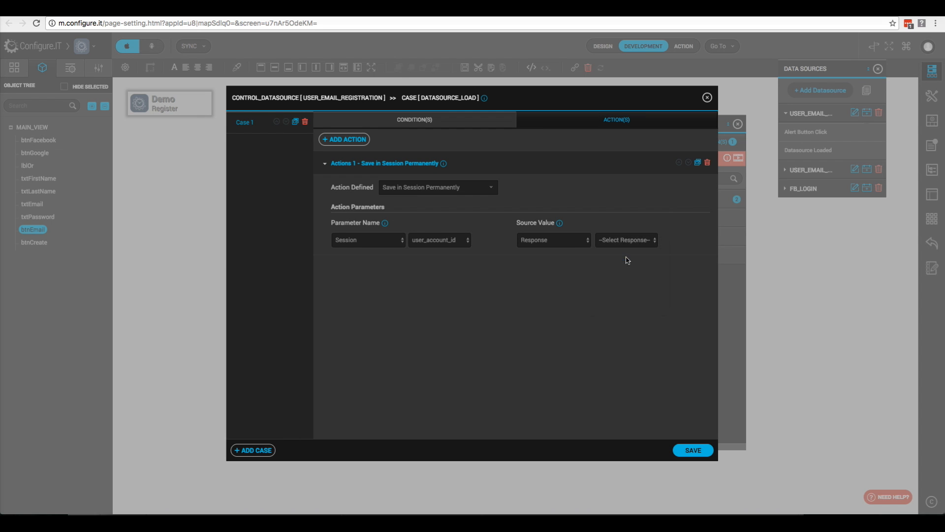
pyautogui.click(693, 450)
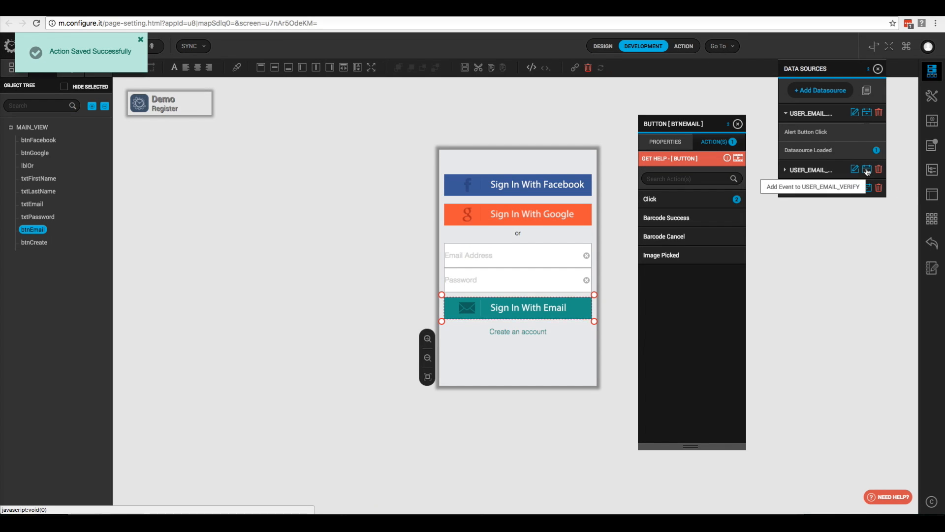
pyautogui.click(810, 170)
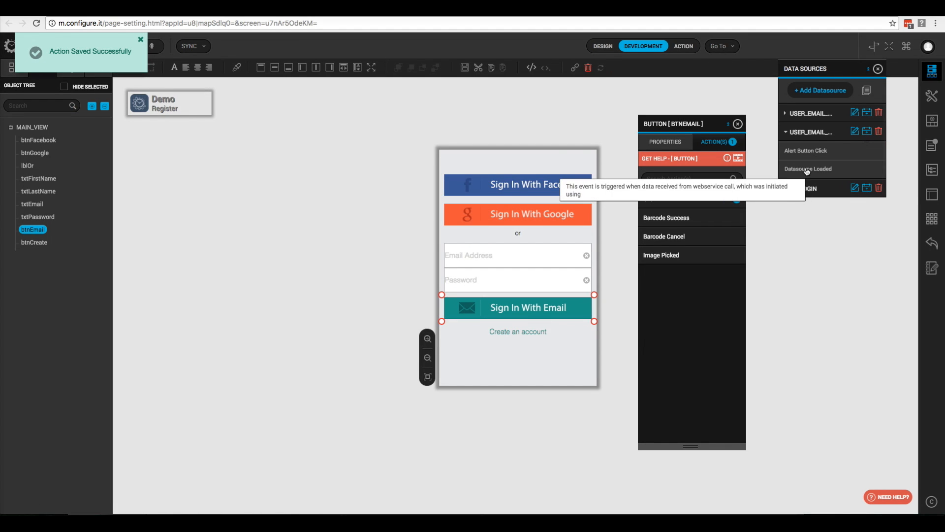
# Add a Save in Session Permanently action targeting session user_account_id on USER_EMAIL_VERIFY's load.
pyautogui.click(807, 170)
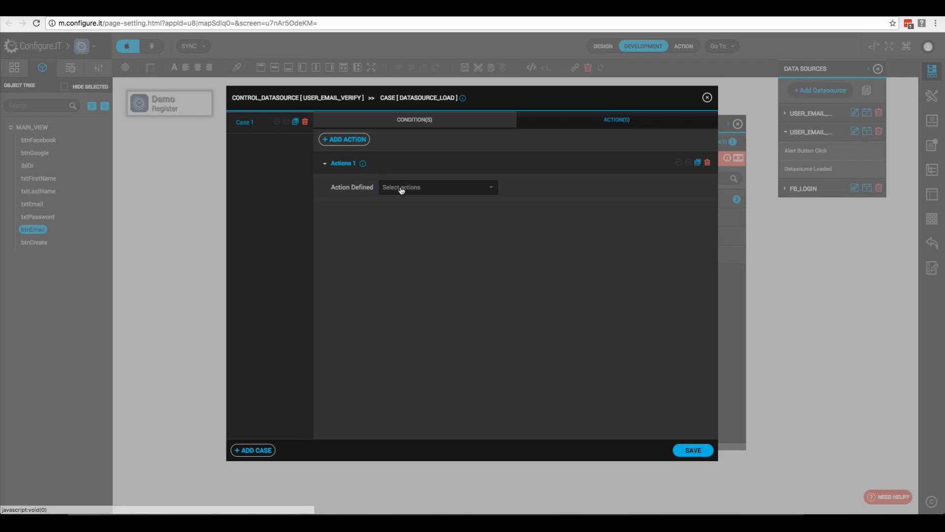
pyautogui.click(402, 188)
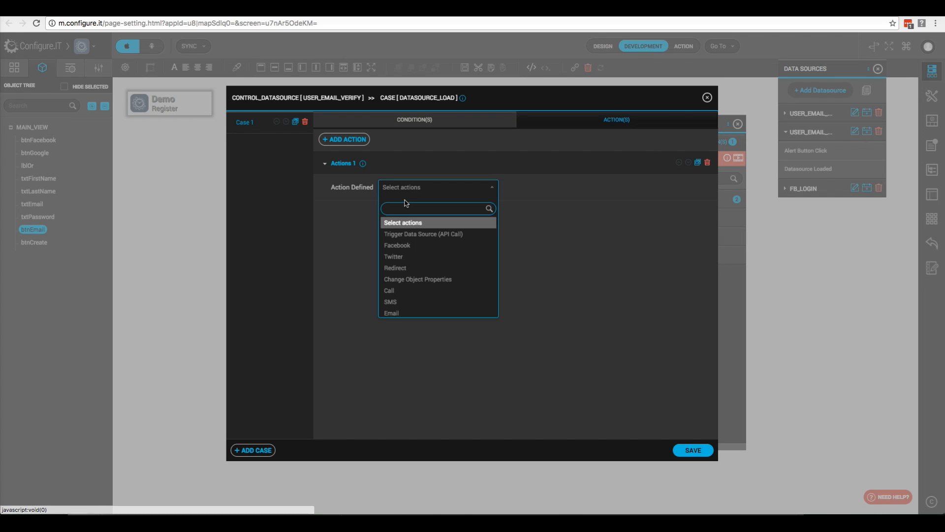
pyautogui.write('save')
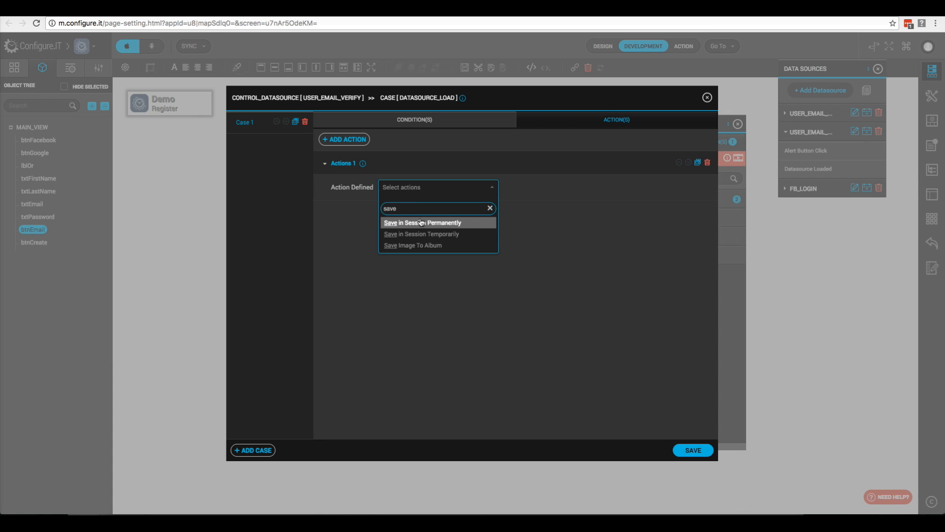
pyautogui.click(422, 223)
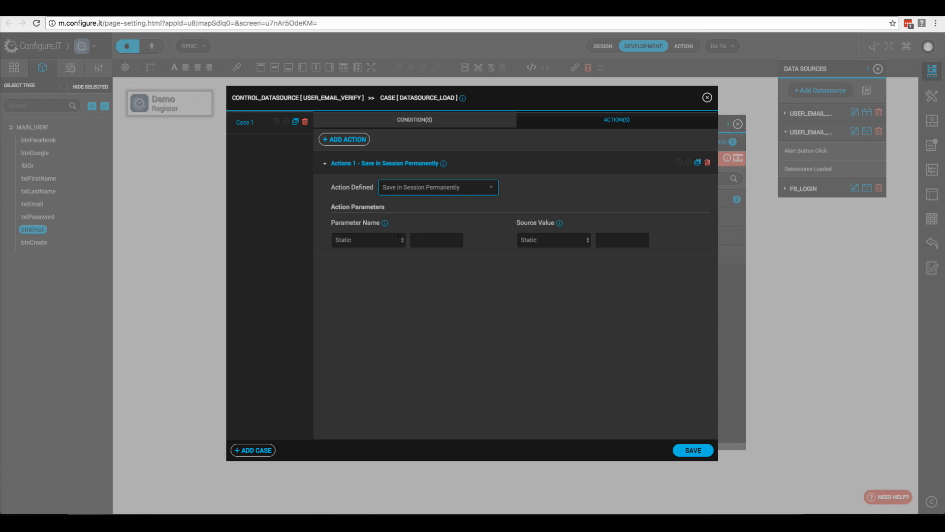
pyautogui.click(378, 240)
pyautogui.click(365, 258)
pyautogui.click(436, 239)
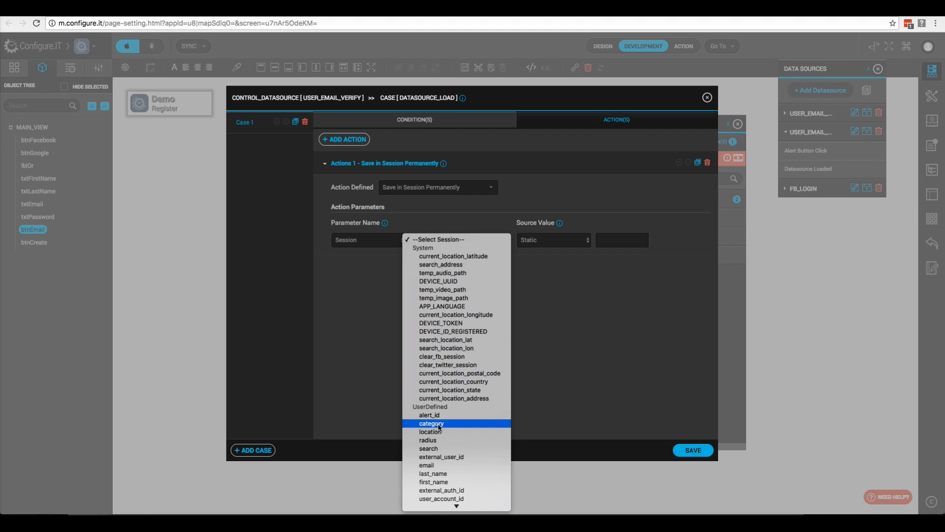
pyautogui.click(442, 488)
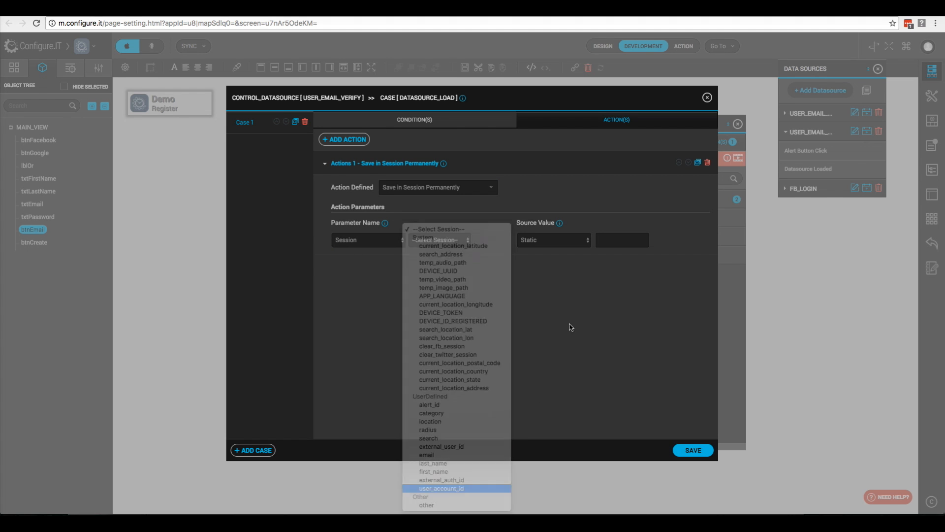
# Take the value from the response's uel_user_account_id field and save.
pyautogui.click(559, 239)
pyautogui.press('Return')
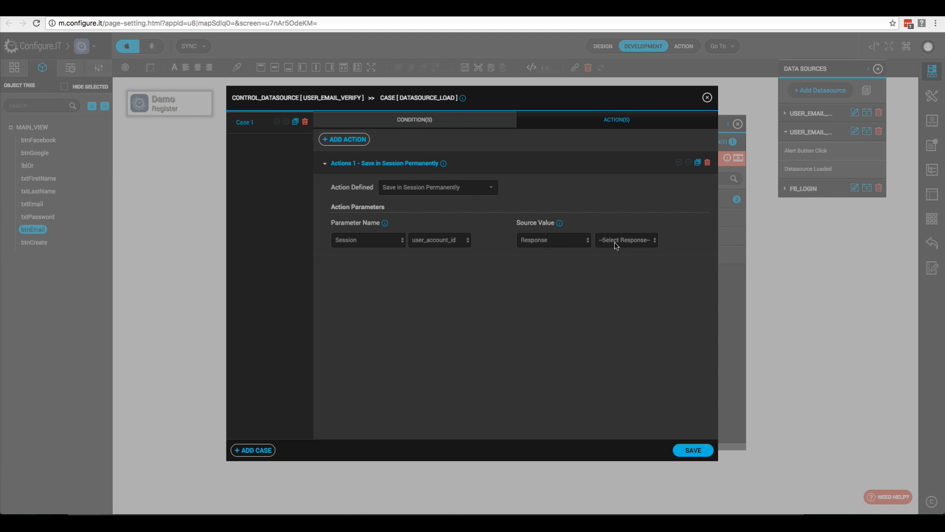
pyautogui.click(613, 241)
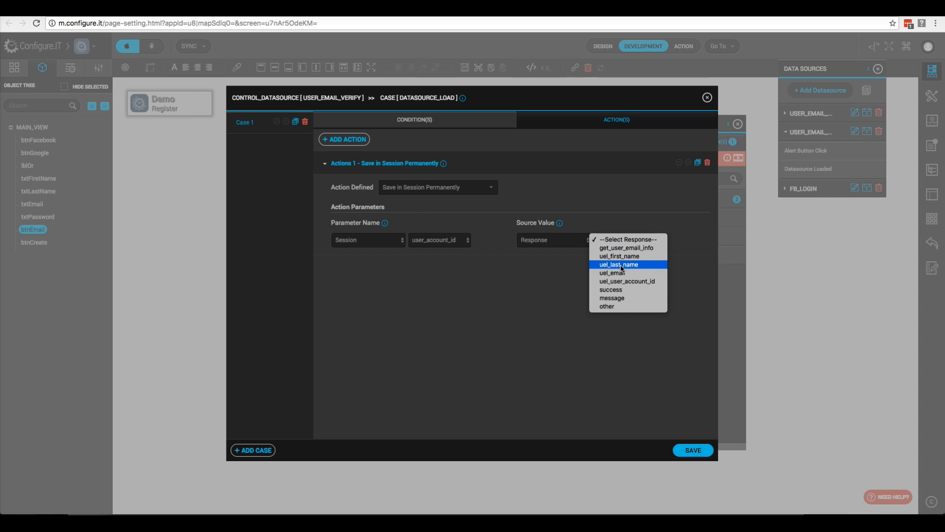
pyautogui.click(623, 281)
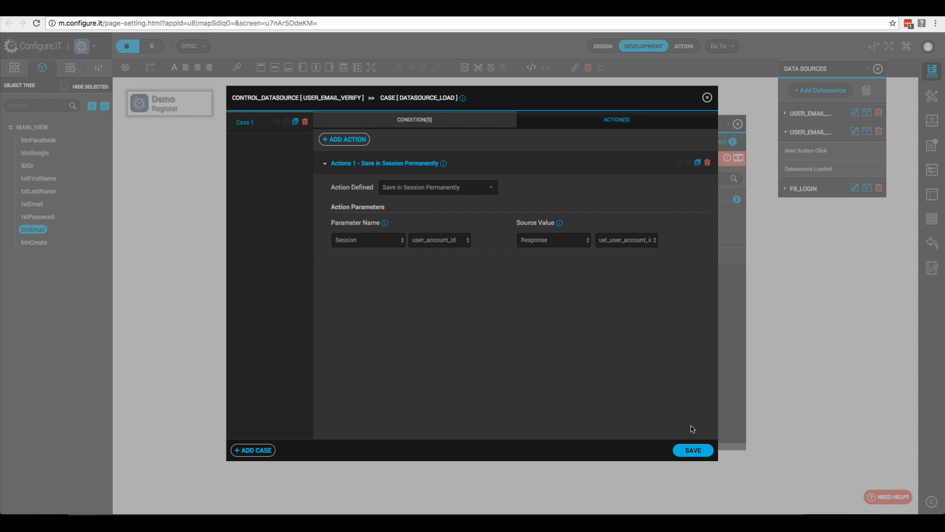
pyautogui.click(692, 451)
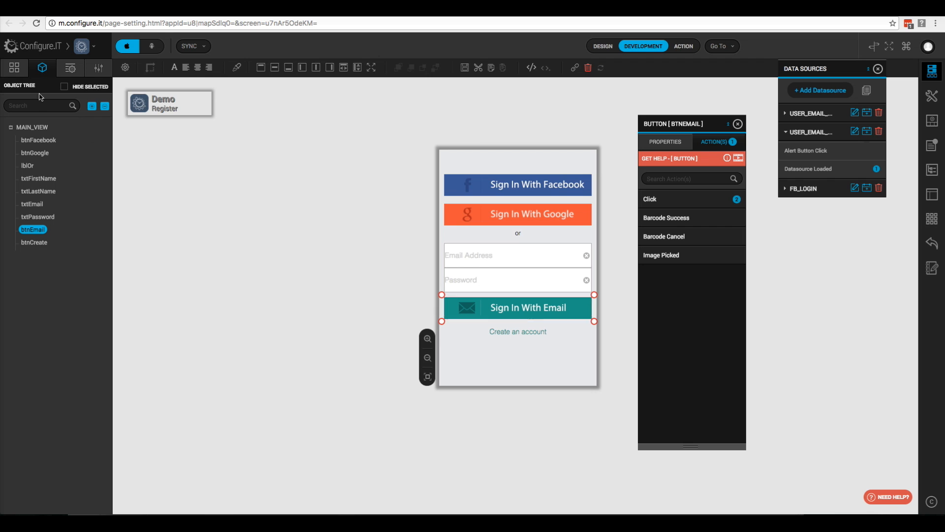
# Open the Splash screen from the Screen List and select its main view.
pyautogui.click(15, 69)
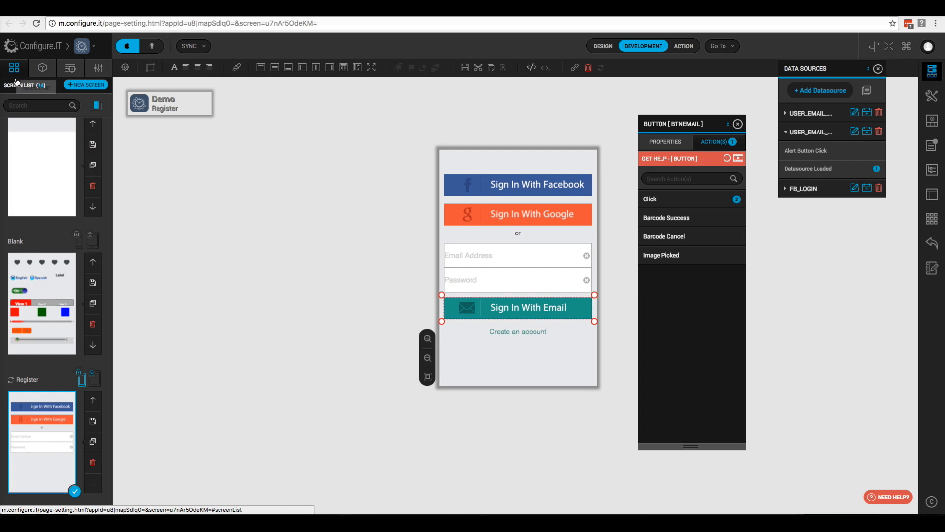
pyautogui.scroll(10, 54, 148)
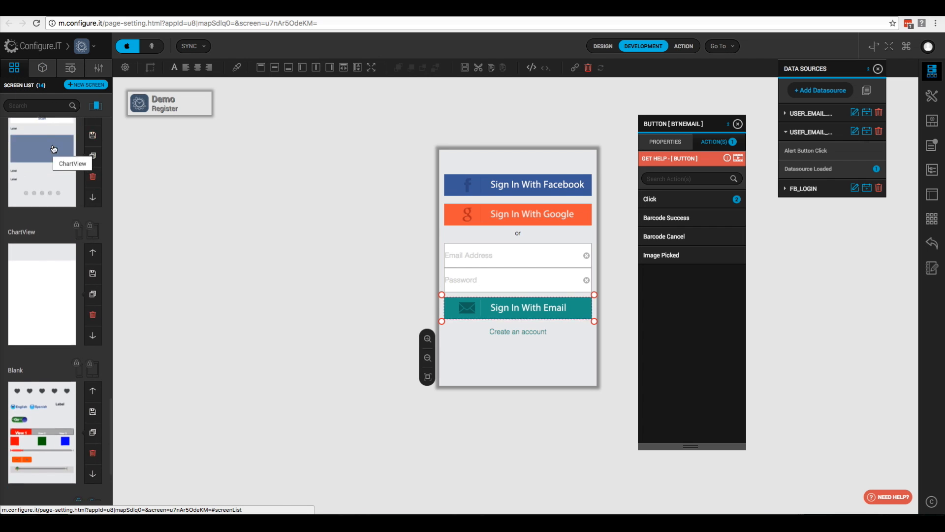
pyautogui.scroll(5, 55, 149)
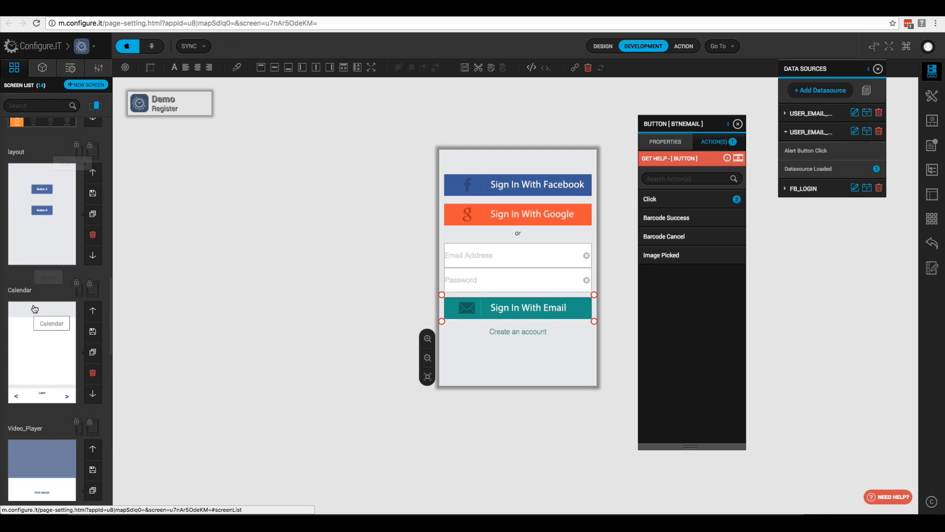
pyautogui.scroll(-2, 37, 309)
pyautogui.click(39, 388)
pyautogui.click(32, 127)
# Add a condition to Splash's Time Completed case: session user_account_id is empty.
pyautogui.click(726, 147)
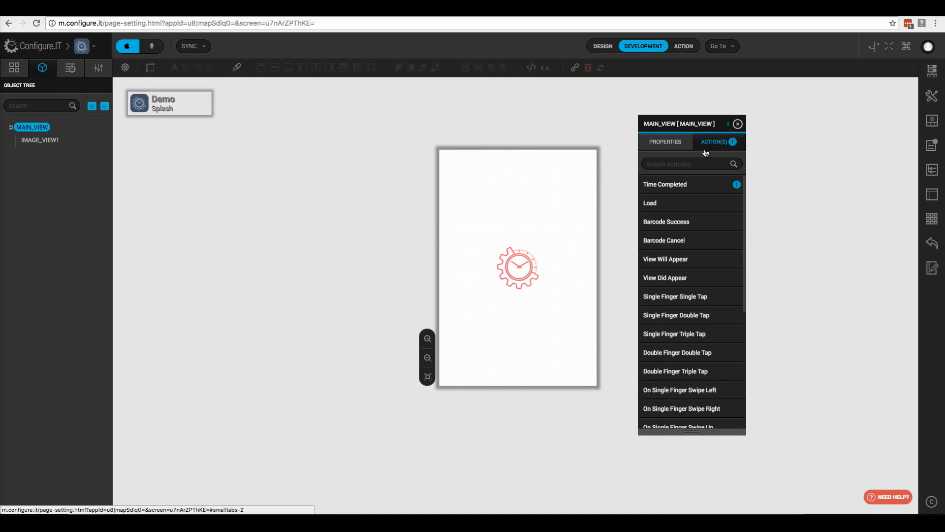
pyautogui.click(682, 186)
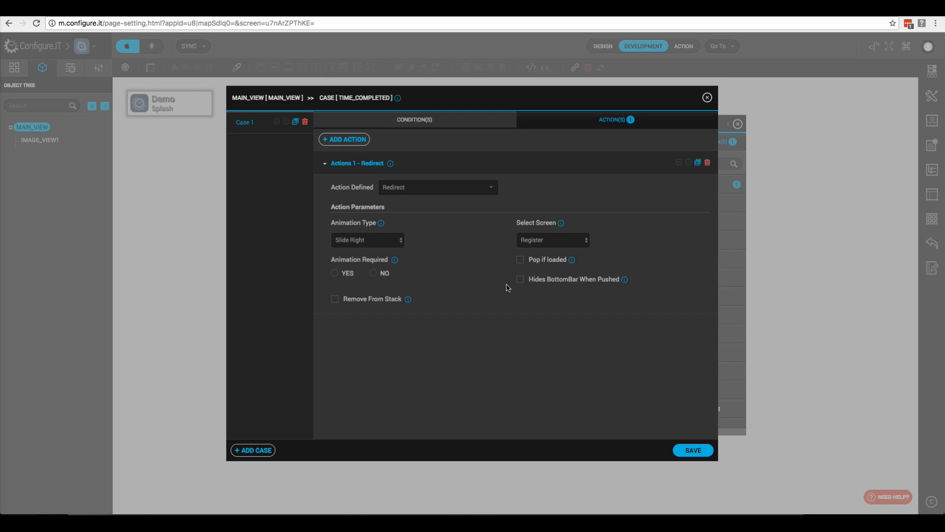
pyautogui.click(412, 123)
pyautogui.click(667, 141)
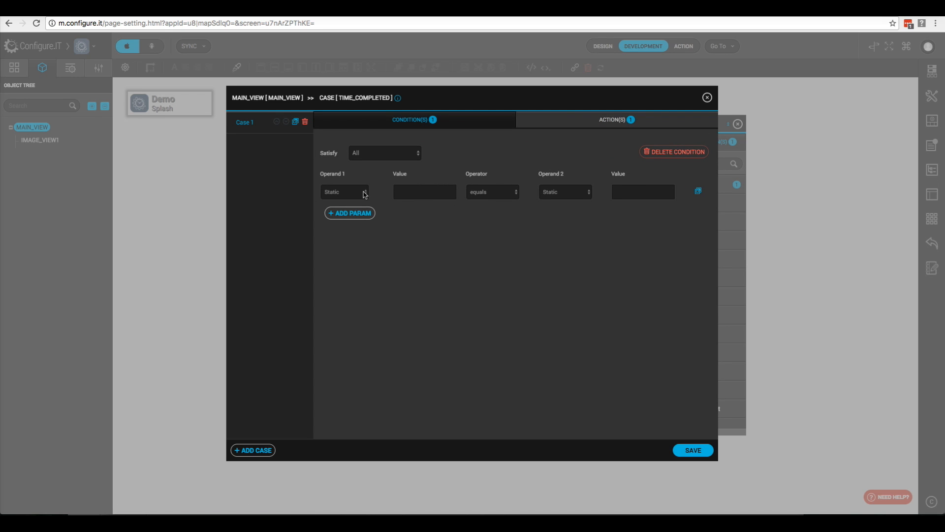
pyautogui.click(365, 193)
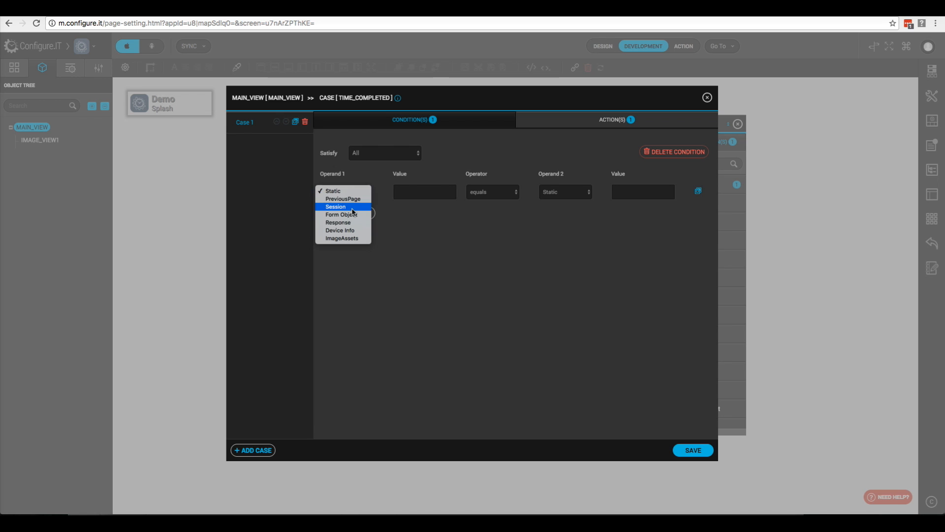
pyautogui.click(352, 207)
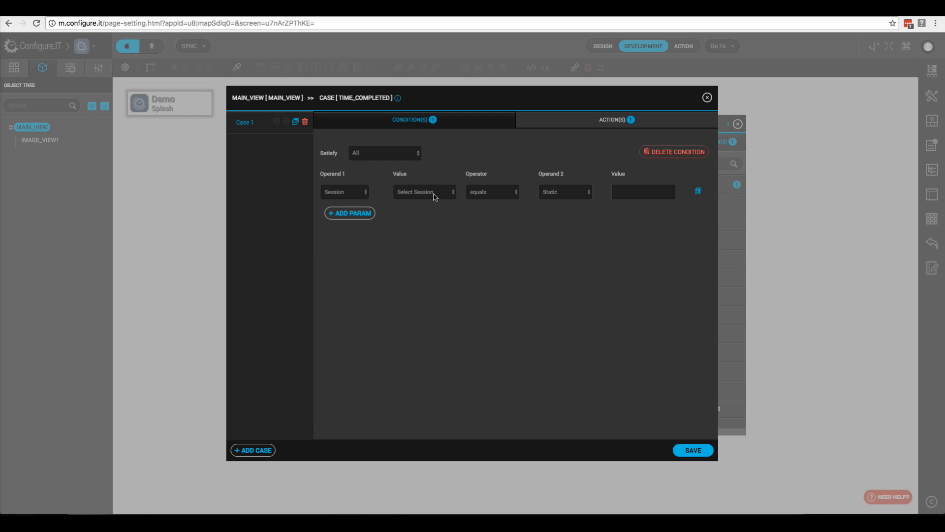
pyautogui.click(434, 193)
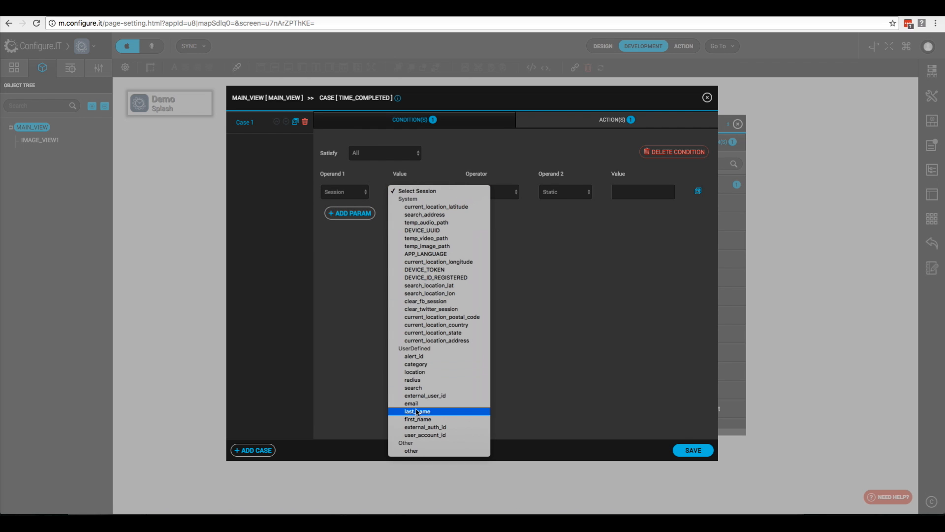
pyautogui.click(425, 434)
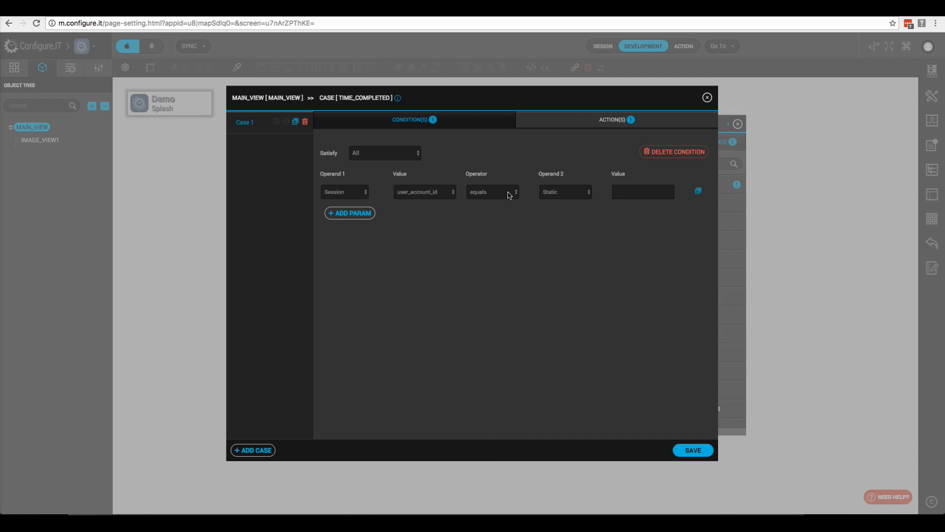
pyautogui.click(509, 195)
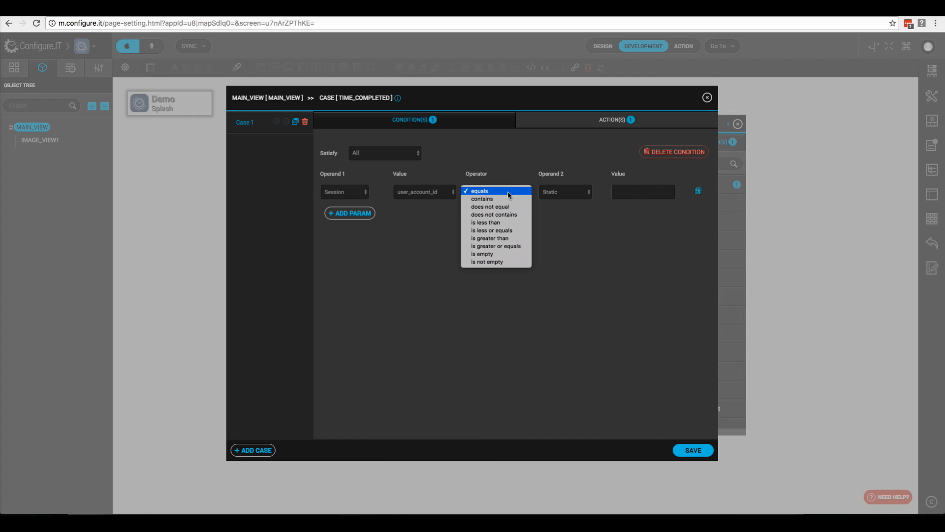
pyautogui.click(483, 254)
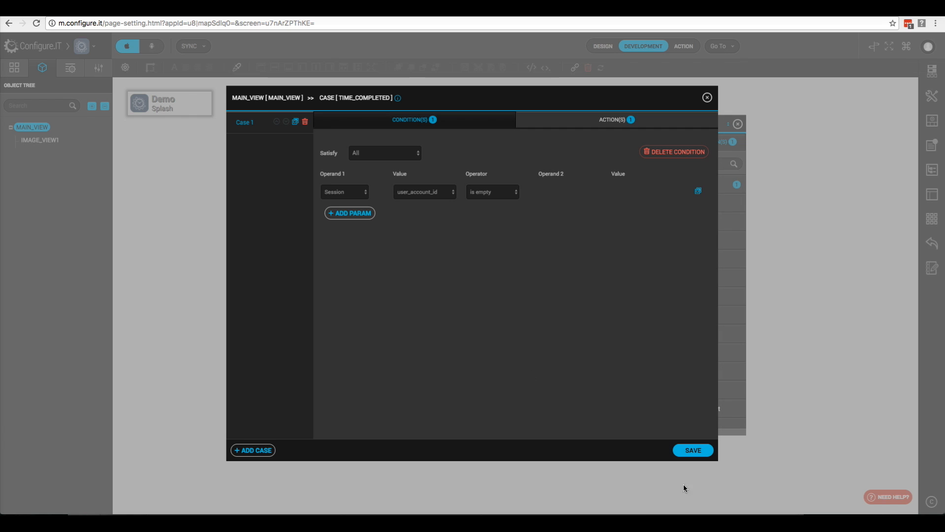
pyautogui.click(577, 127)
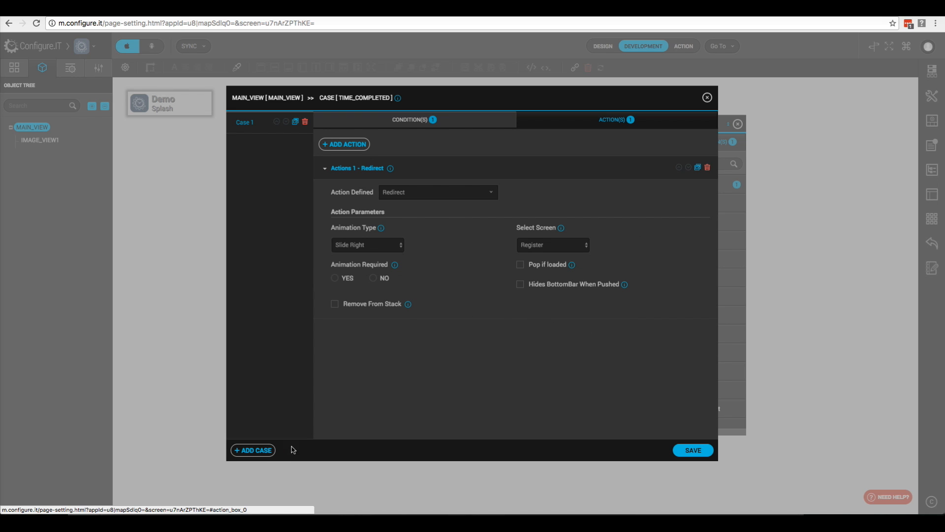
# Clone the Time Completed case and point the copy's redirect to the Tab Bar screen.
pyautogui.click(296, 122)
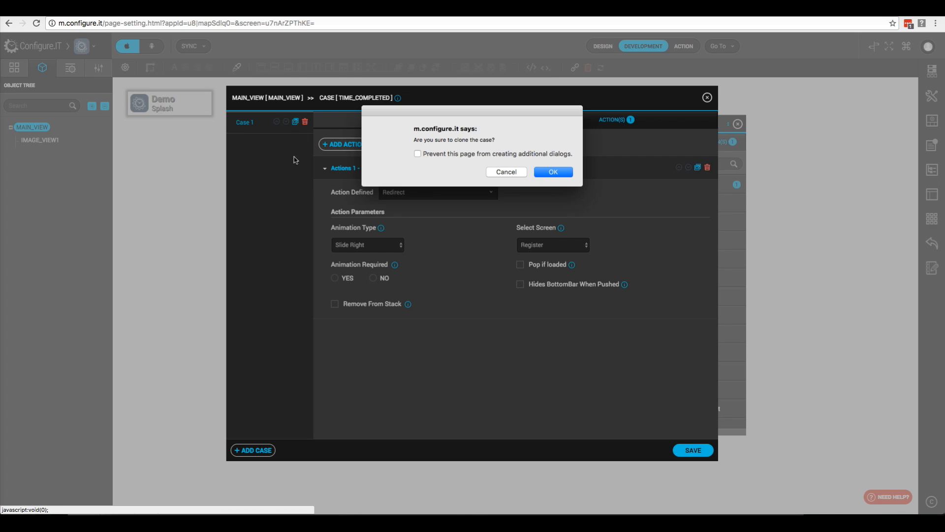
pyautogui.click(554, 173)
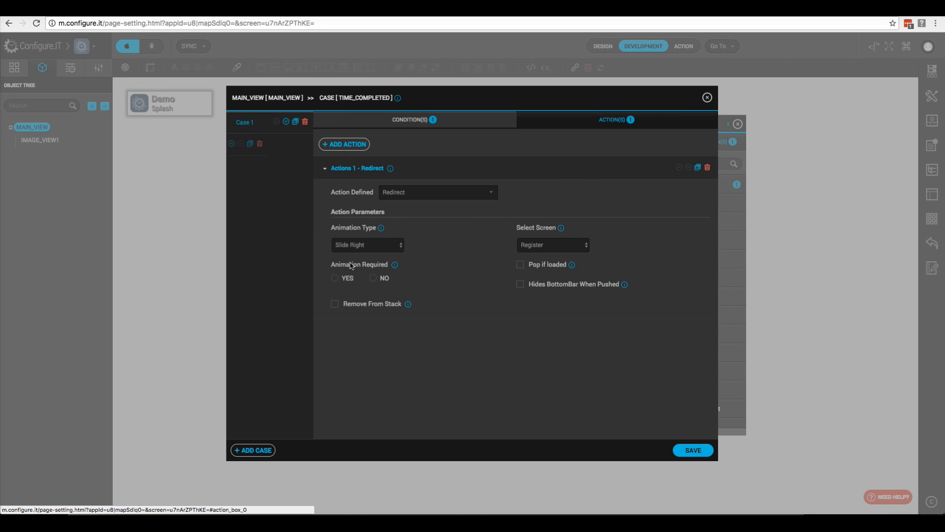
pyautogui.click(560, 249)
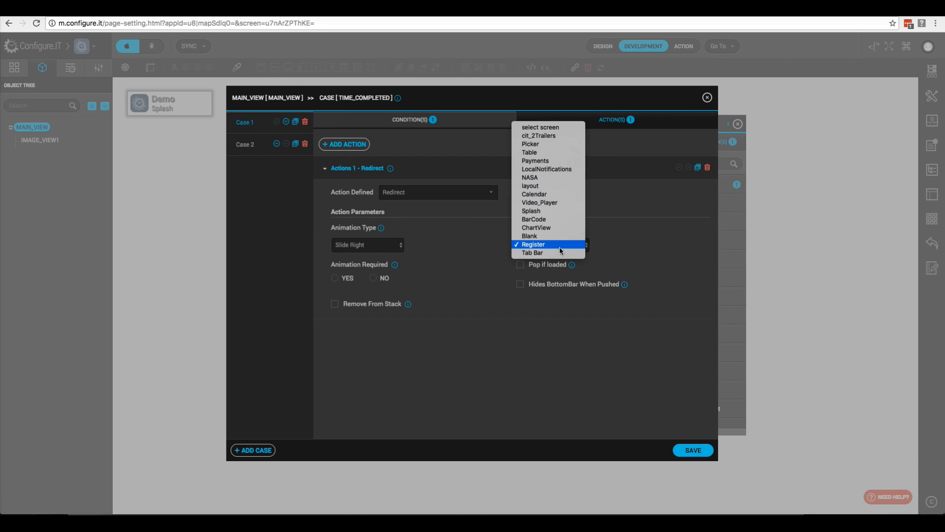
pyautogui.click(546, 254)
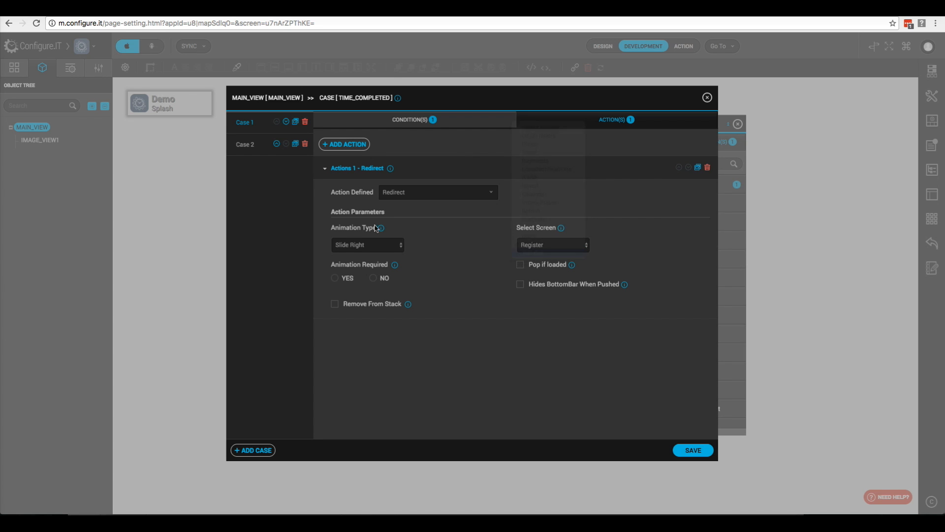
# Change the condition operator to 'is not empty' and save the case.
pyautogui.click(415, 125)
pyautogui.click(507, 195)
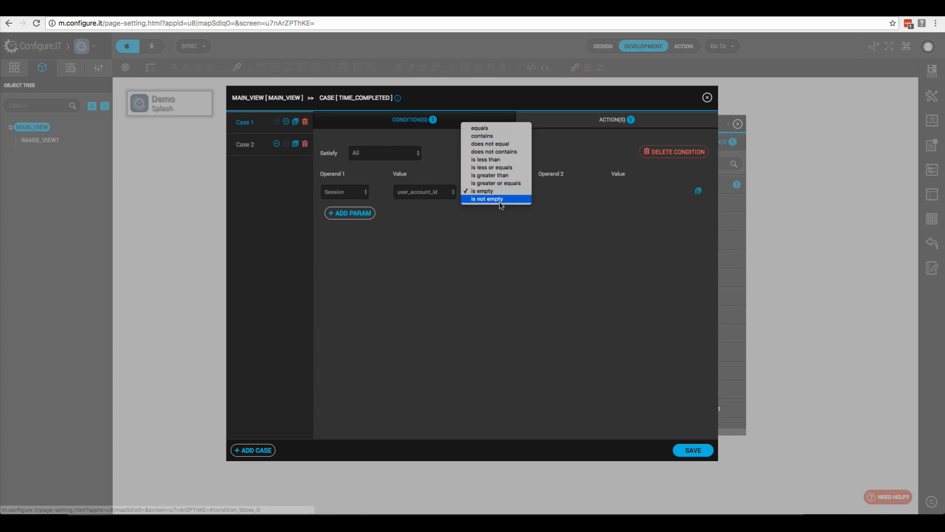
pyautogui.click(495, 201)
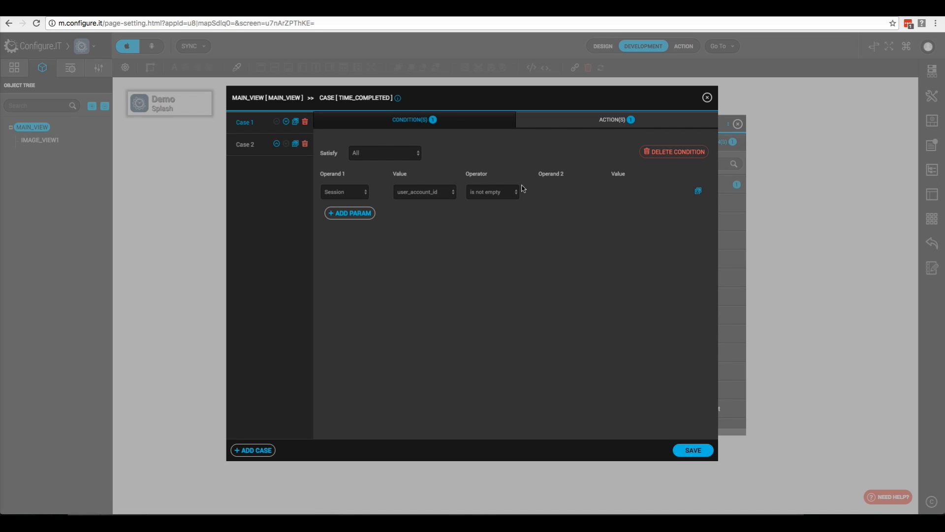
pyautogui.click(694, 451)
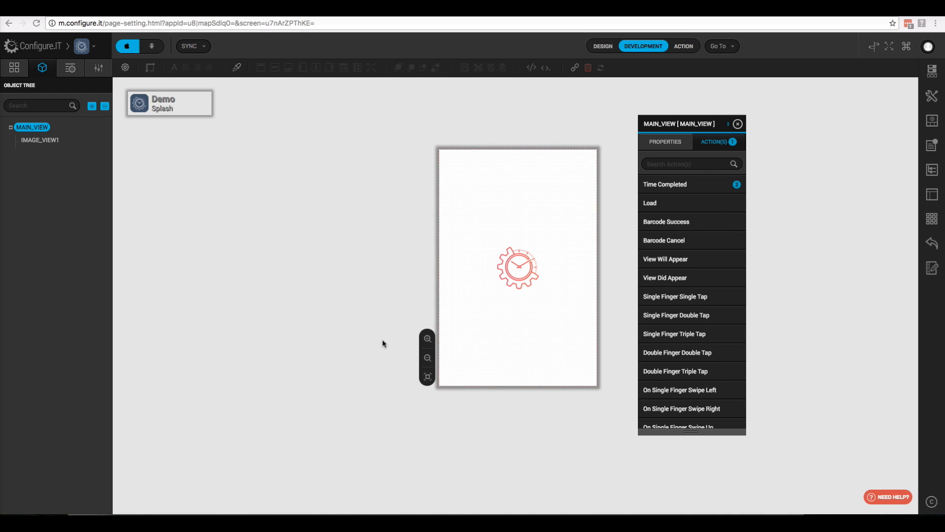
# Open the Register screen's USER_EMAIL_REGISTRATION Datasource Loaded actions.
pyautogui.click(15, 69)
pyautogui.scroll(-1, 43, 349)
pyautogui.scroll(-5, 43, 344)
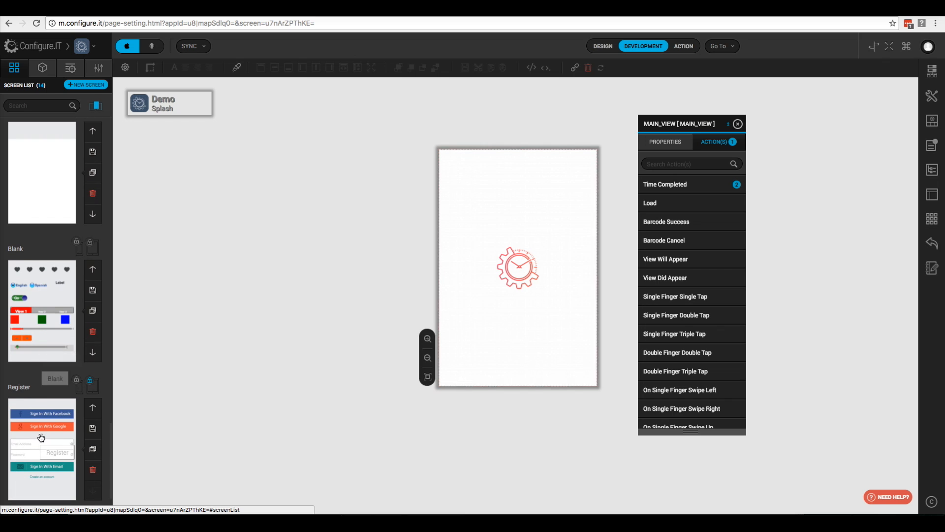
pyautogui.click(42, 435)
pyautogui.click(931, 74)
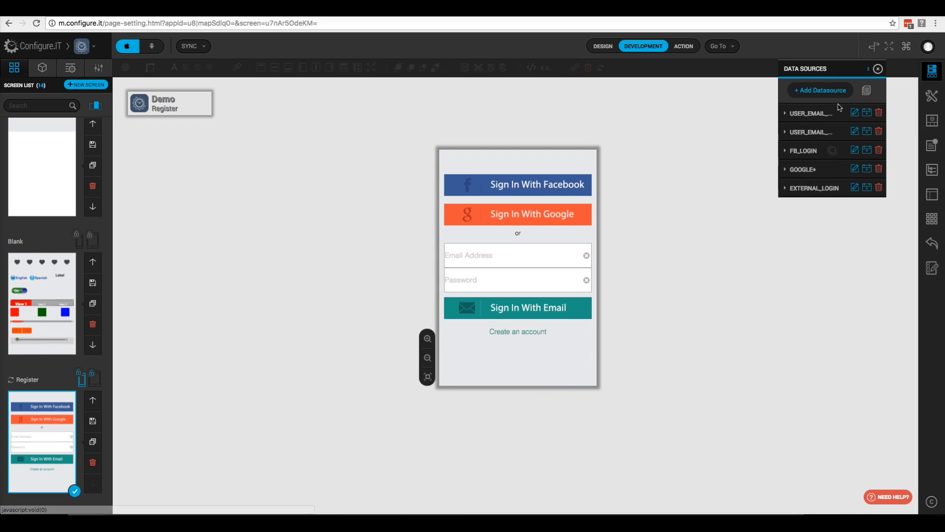
pyautogui.click(786, 113)
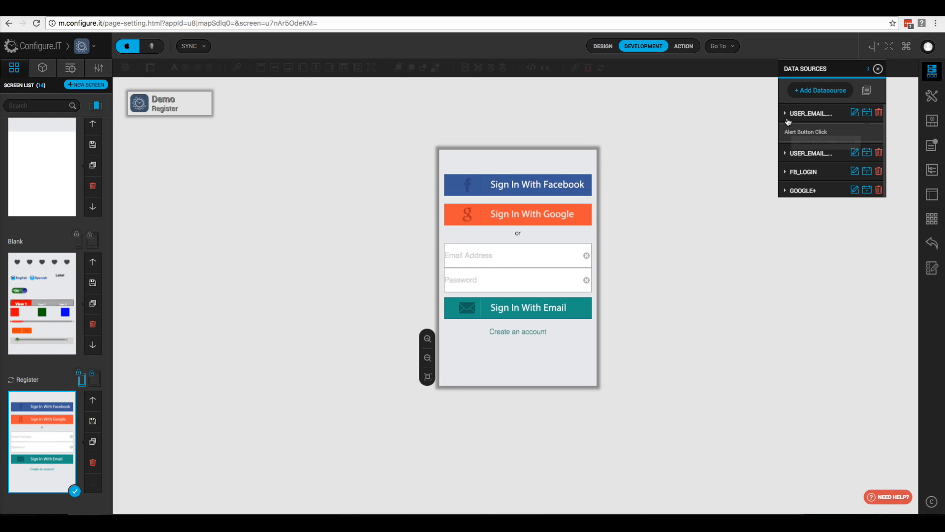
pyautogui.click(818, 154)
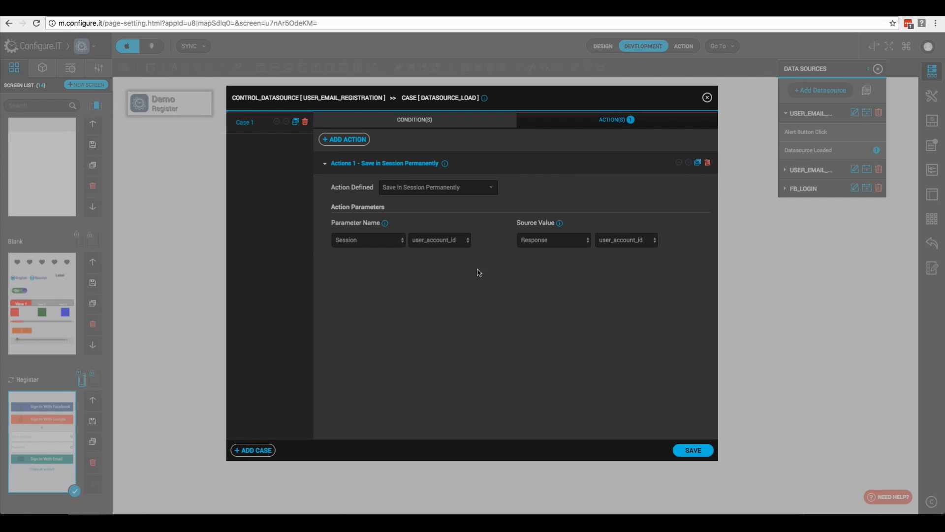
# Add a second action redirecting to the Tab Bar screen.
pyautogui.click(339, 139)
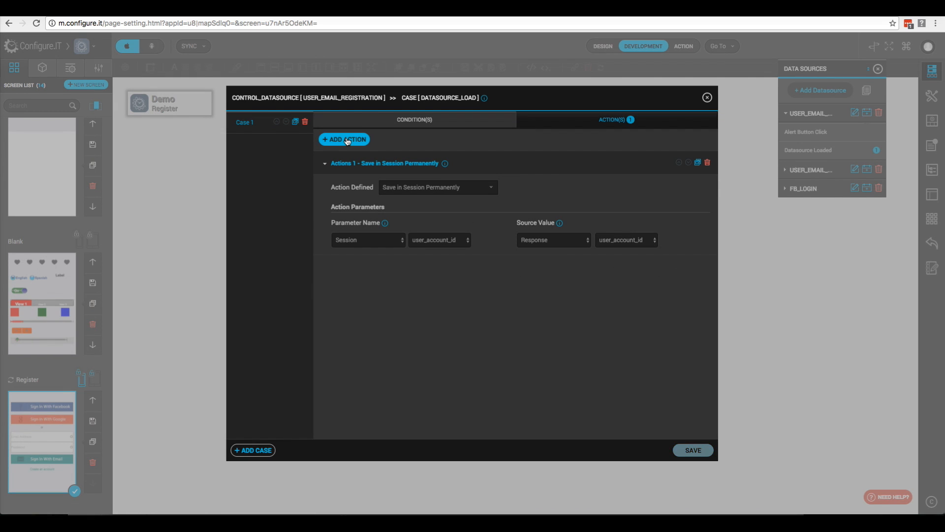
pyautogui.click(488, 187)
pyautogui.write('red')
pyautogui.click(413, 226)
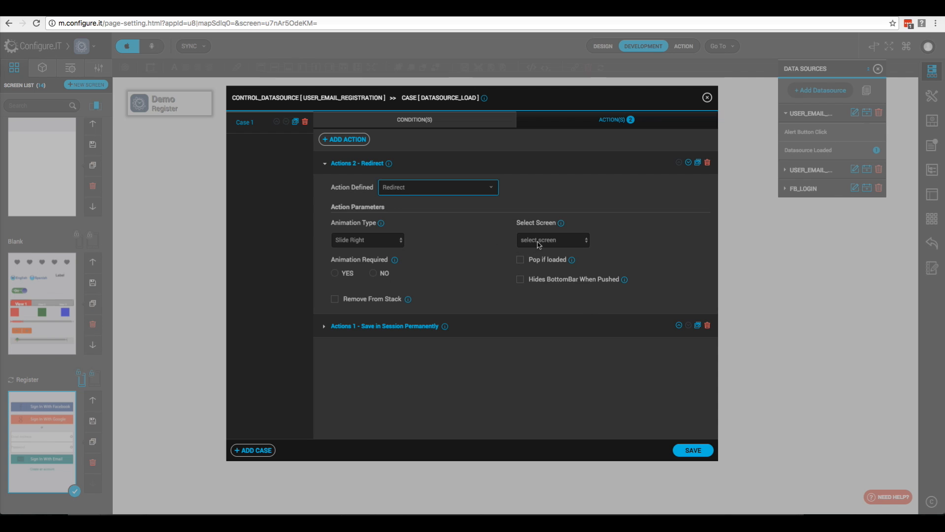
pyautogui.click(538, 241)
pyautogui.click(525, 363)
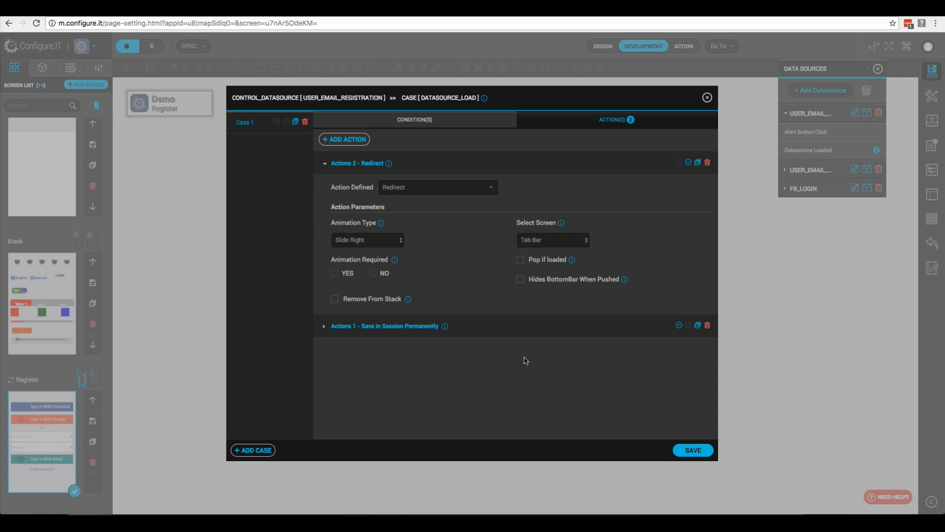
pyautogui.click(688, 163)
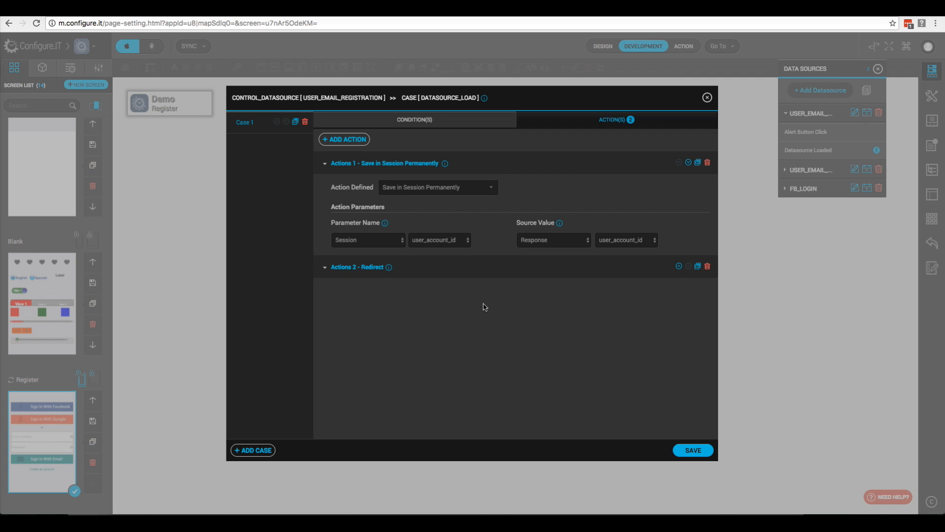
# Require response success equals 1 for Case 1, then add an empty Case 2.
pyautogui.click(414, 124)
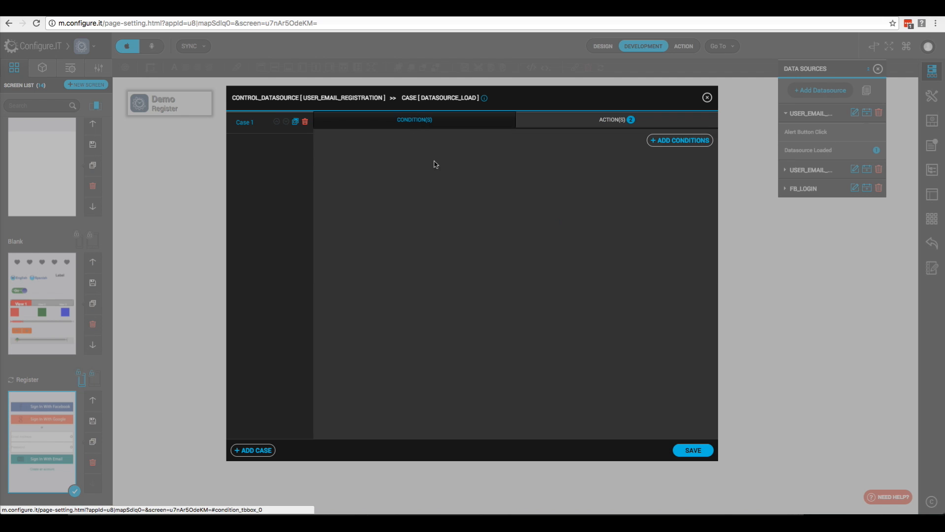
pyautogui.click(670, 142)
pyautogui.click(344, 193)
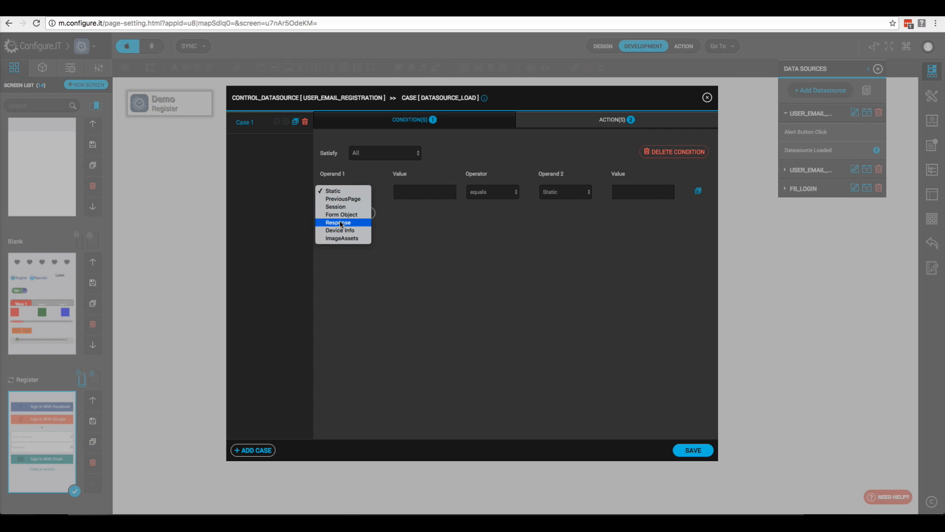
pyautogui.press('Escape')
pyautogui.click(415, 193)
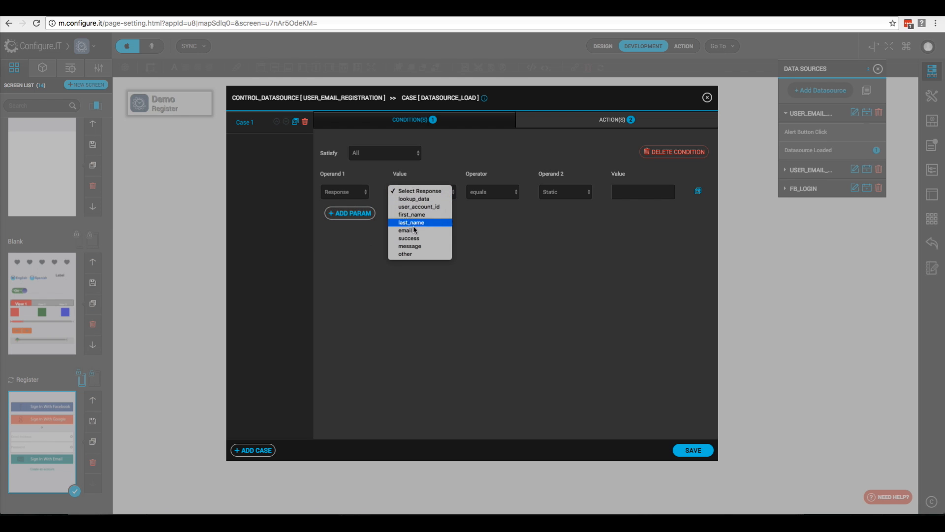
pyautogui.click(416, 240)
pyautogui.click(634, 192)
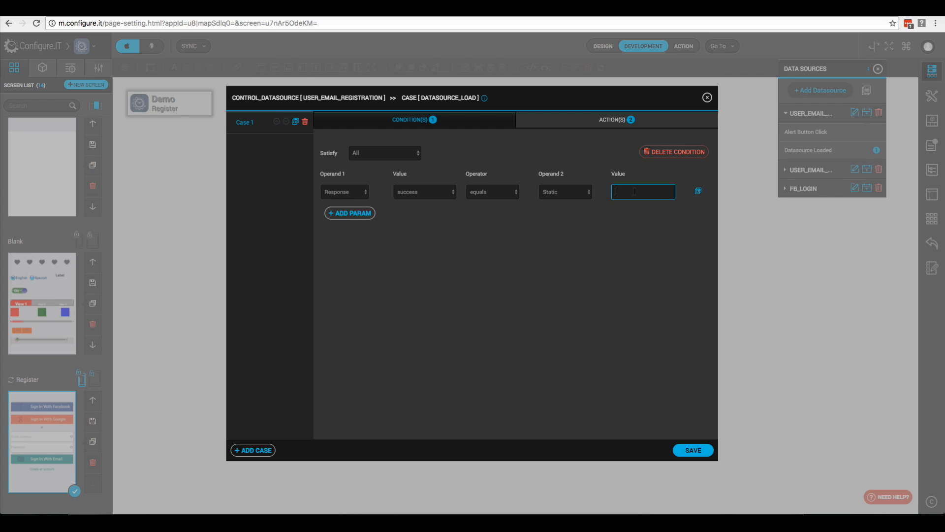
pyautogui.write('1')
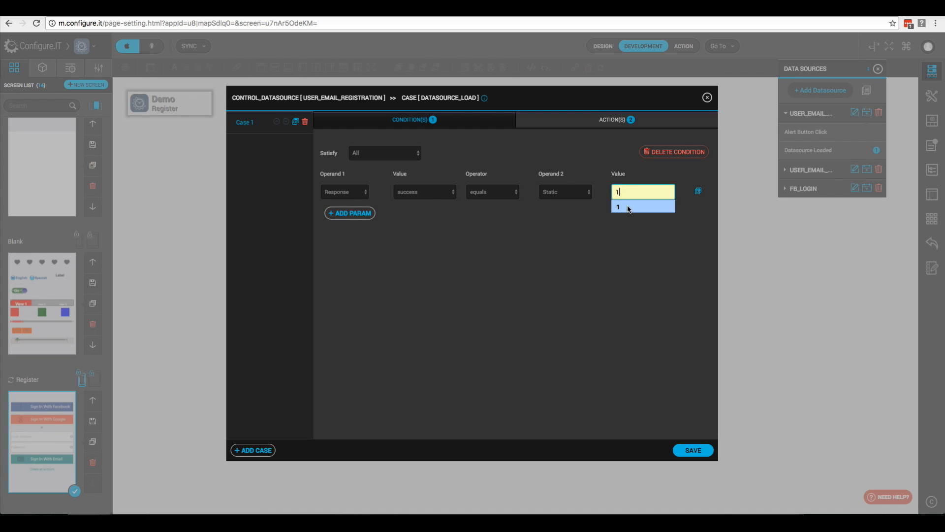
pyautogui.click(591, 253)
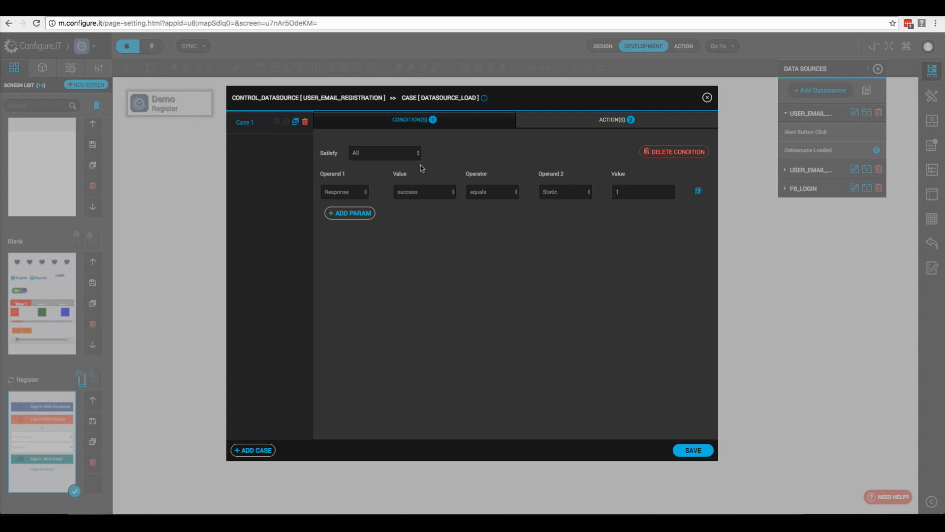
pyautogui.click(262, 451)
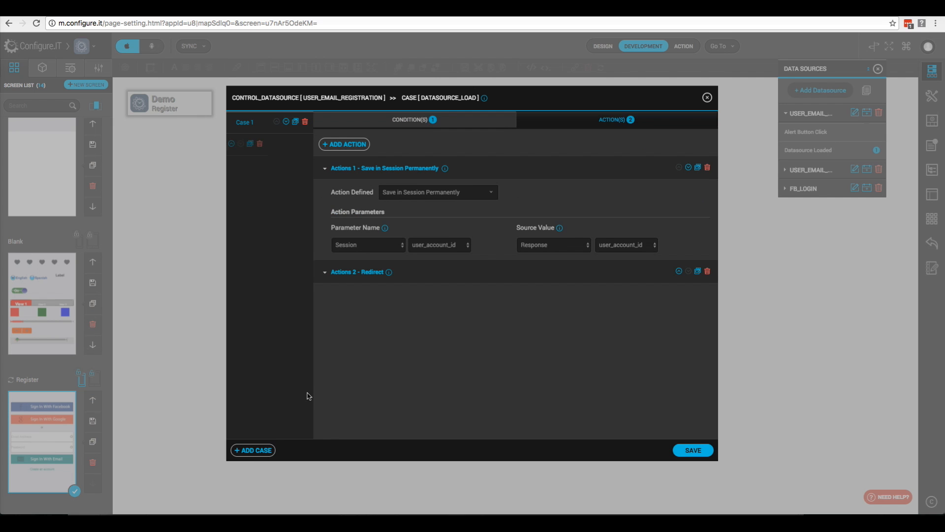
pyautogui.click(246, 147)
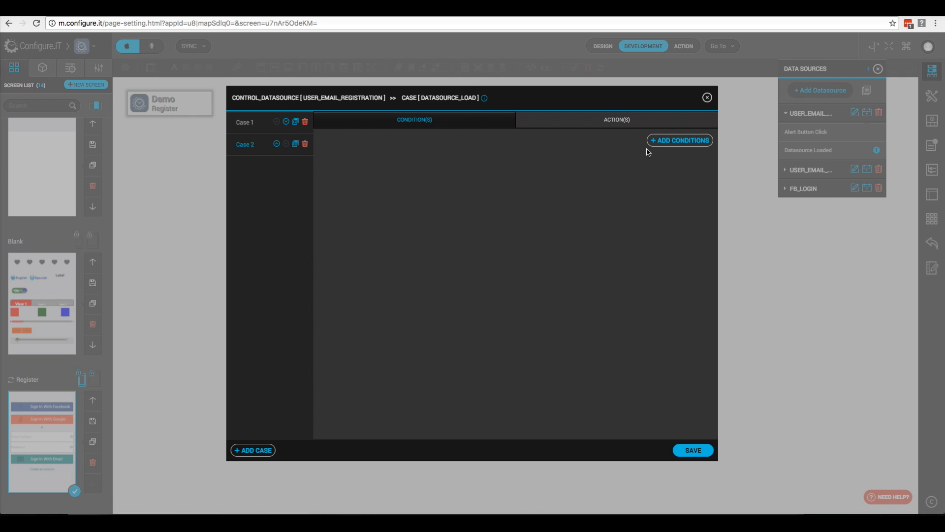
# Add a Case 2 condition: Response success equals 0.
pyautogui.click(670, 142)
pyautogui.click(351, 193)
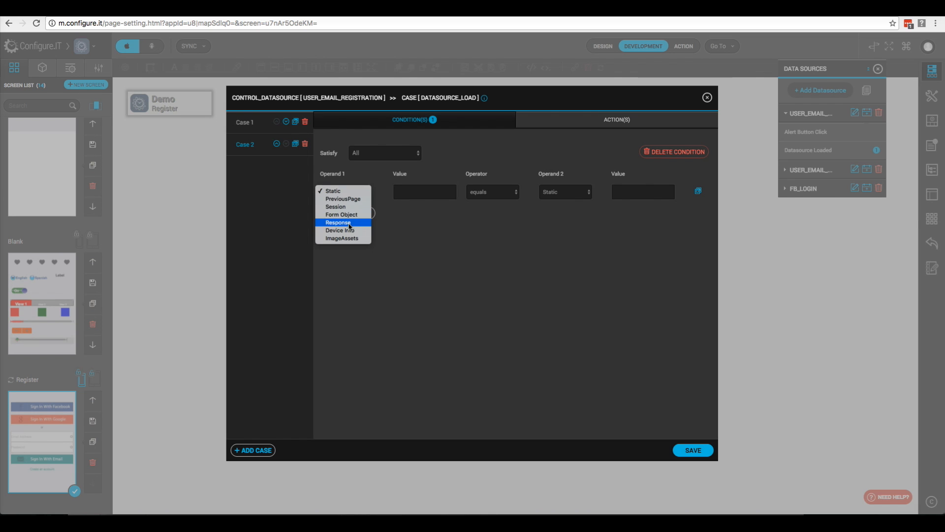
pyautogui.click(349, 222)
pyautogui.click(421, 193)
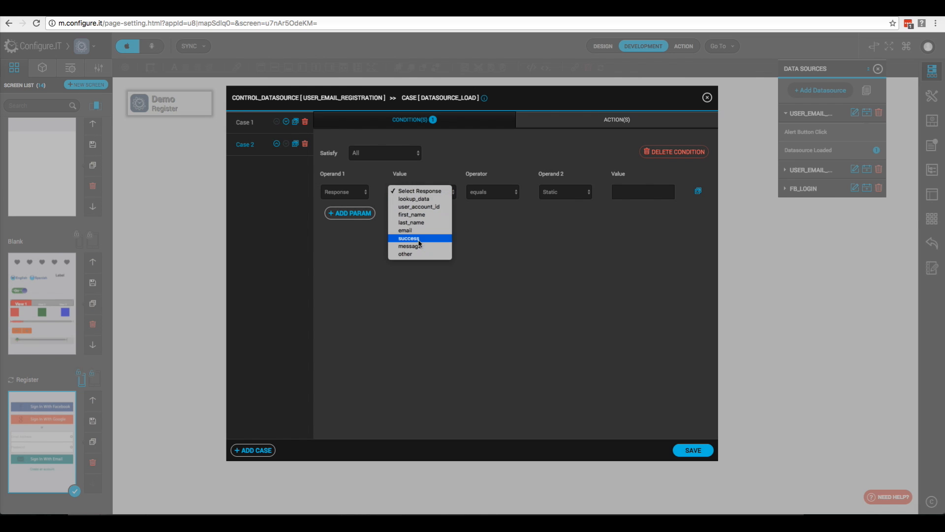
pyautogui.click(422, 238)
pyautogui.click(648, 193)
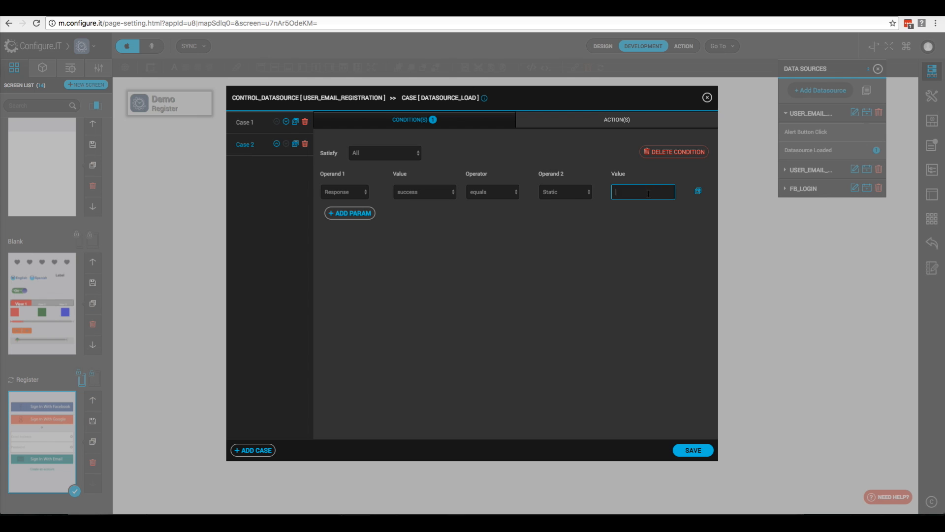
pyautogui.write('0')
# Make Case 2 show an 'Uh oh' alert with the response message and an Ok button, then save.
pyautogui.click(613, 124)
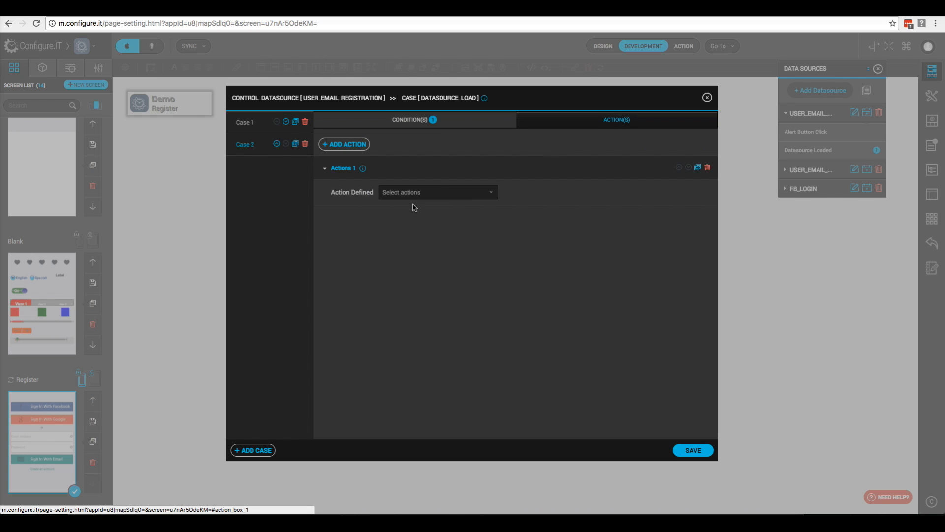
pyautogui.click(427, 193)
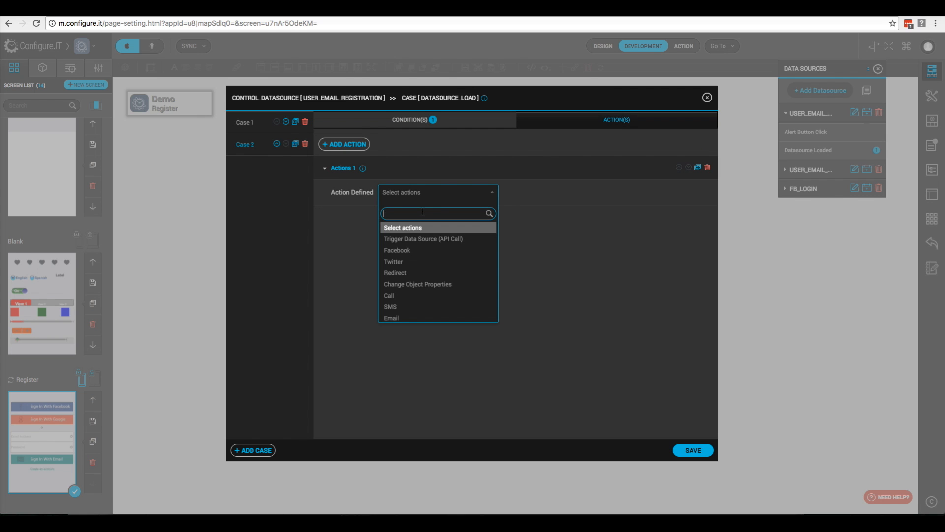
pyautogui.write('aler')
pyautogui.click(402, 227)
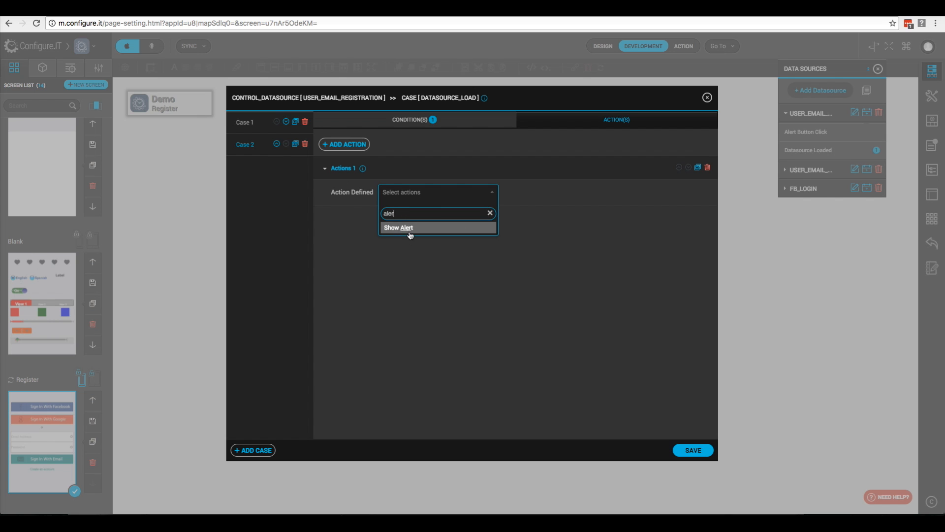
pyautogui.click(430, 246)
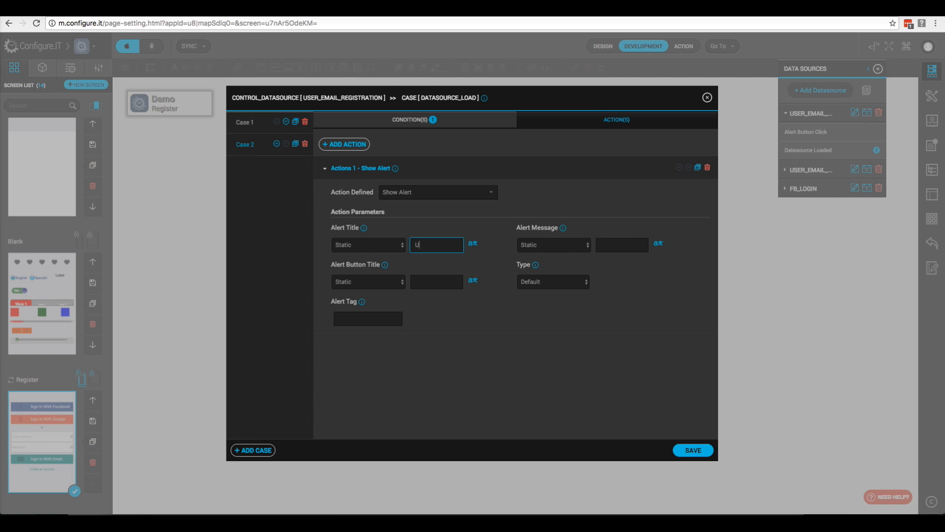
pyautogui.click(562, 244)
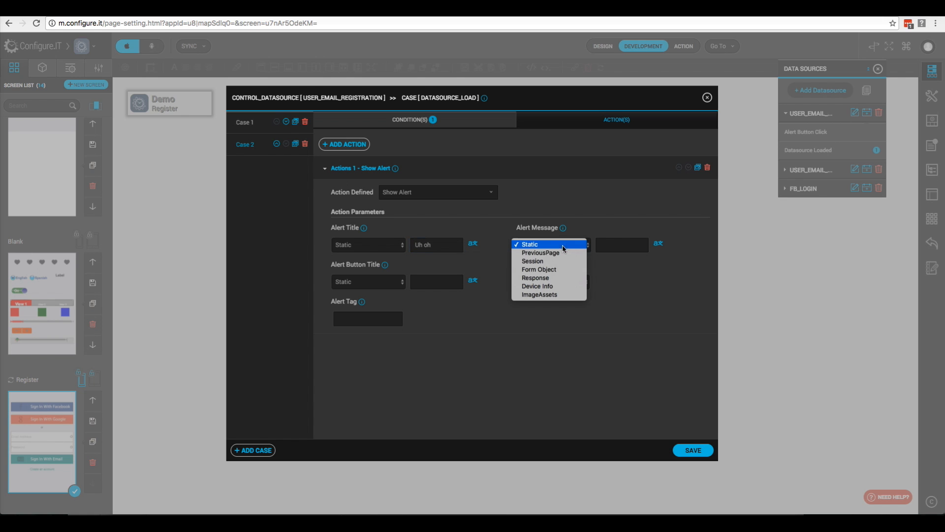
pyautogui.click(550, 277)
pyautogui.click(620, 245)
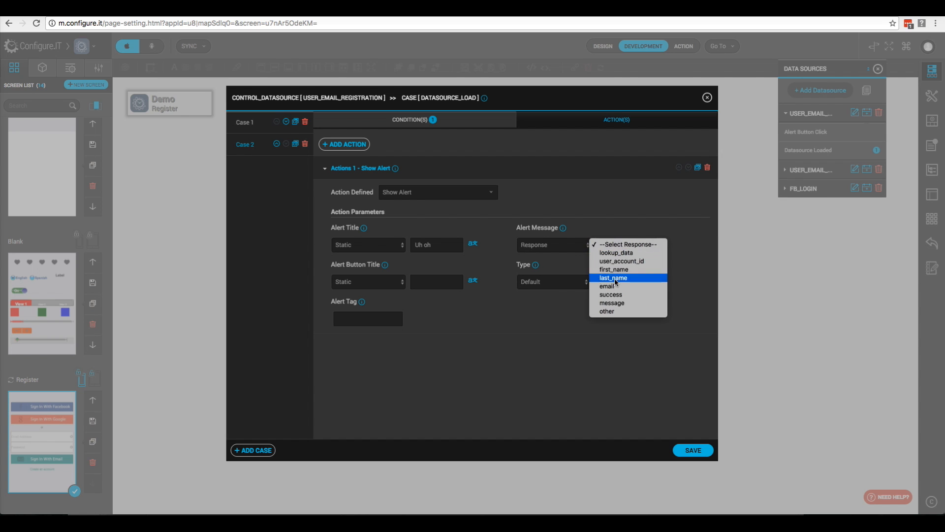
pyautogui.click(619, 303)
pyautogui.scroll(-1, 492, 320)
pyautogui.click(441, 282)
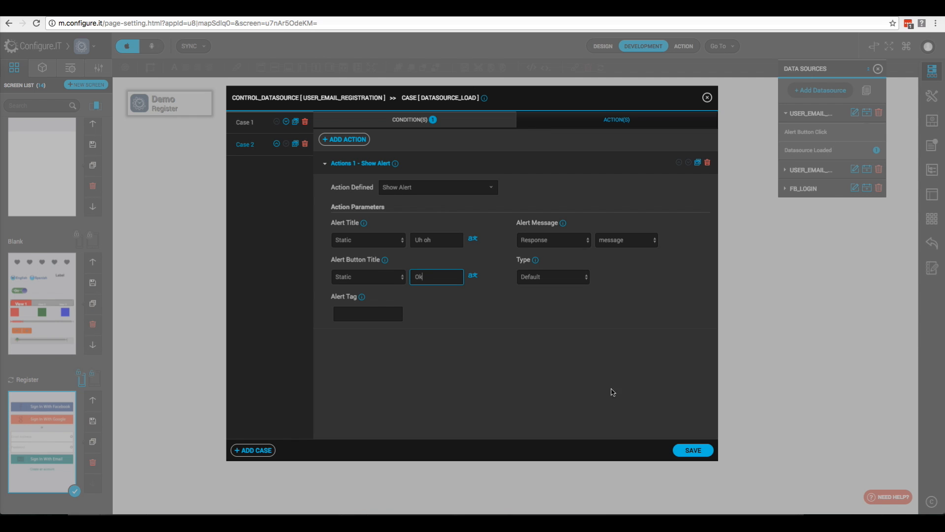
pyautogui.click(691, 450)
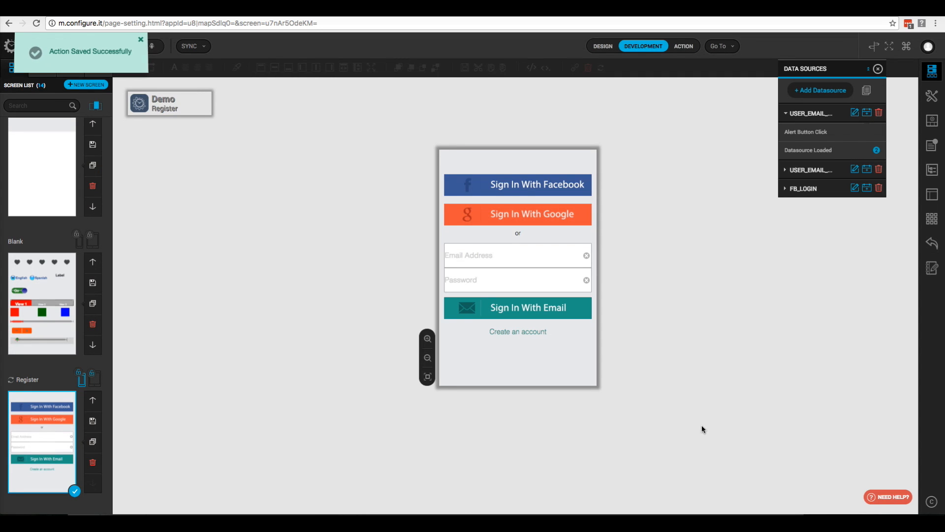
# Open the Datasource Loaded event of the USER_EMAIL_VERIFY datasource.
pyautogui.click(801, 114)
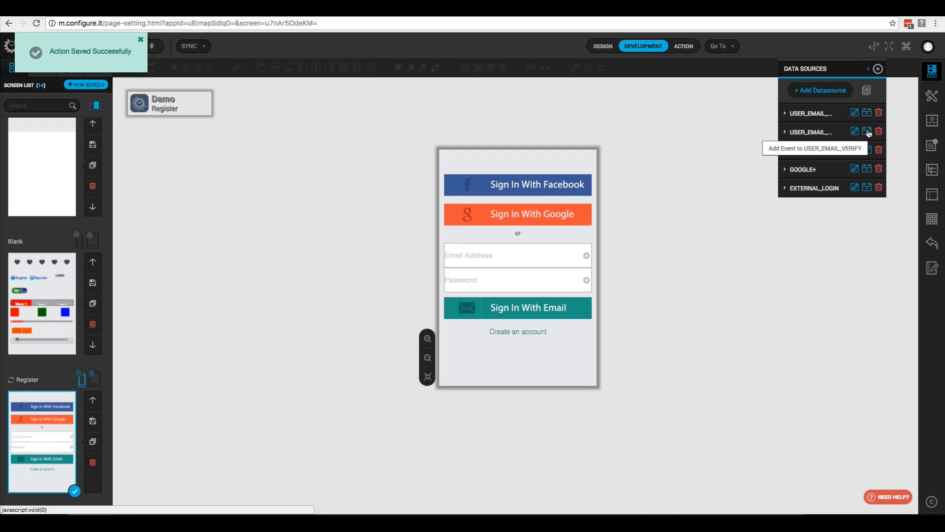
pyautogui.click(832, 132)
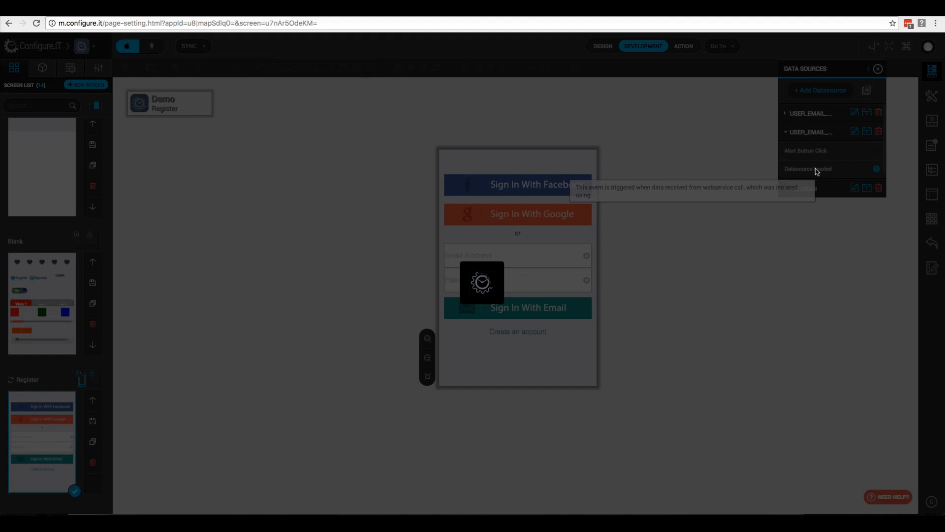
pyautogui.click(815, 169)
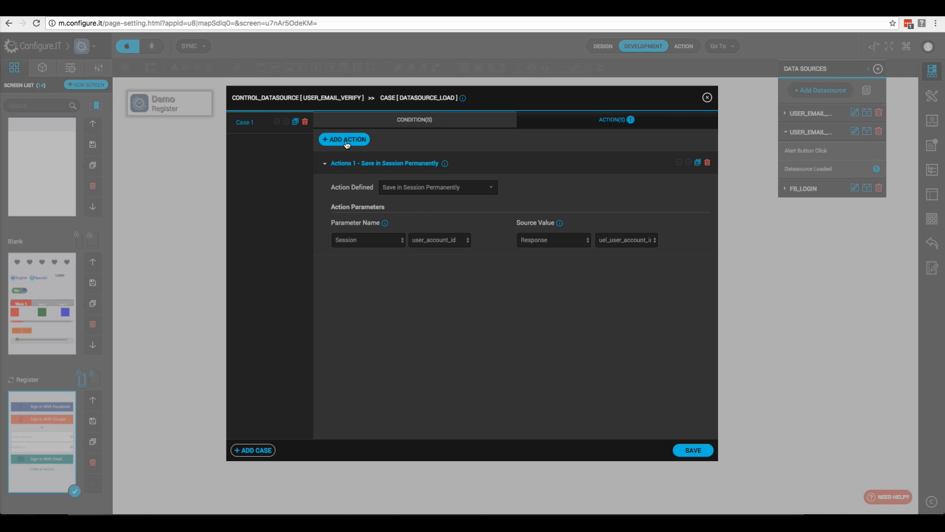
# Add a second action, Redirect, targeting the Tab Bar screen.
pyautogui.click(346, 140)
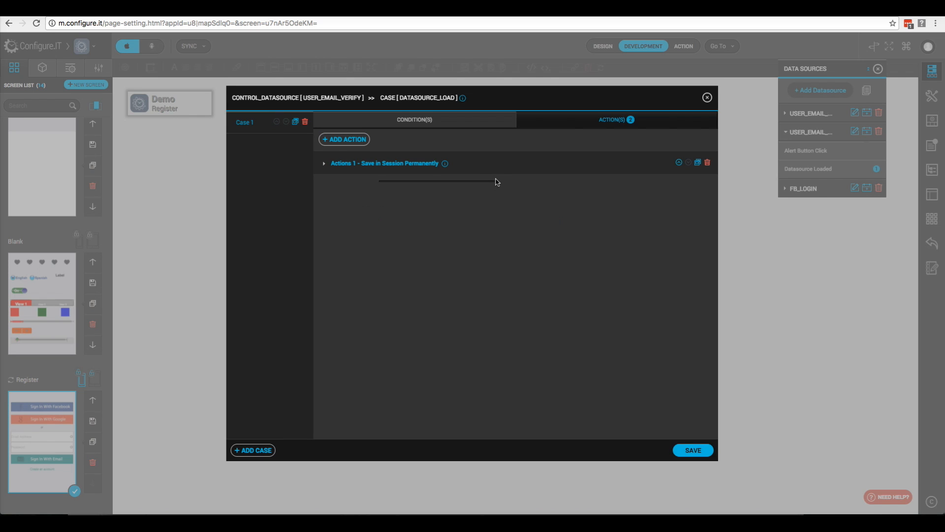
pyautogui.click(446, 187)
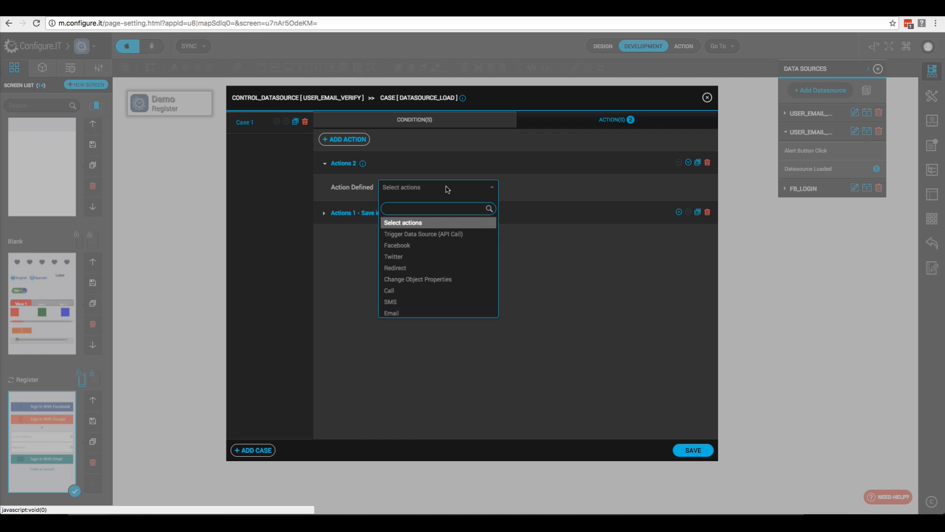
pyautogui.write('redi')
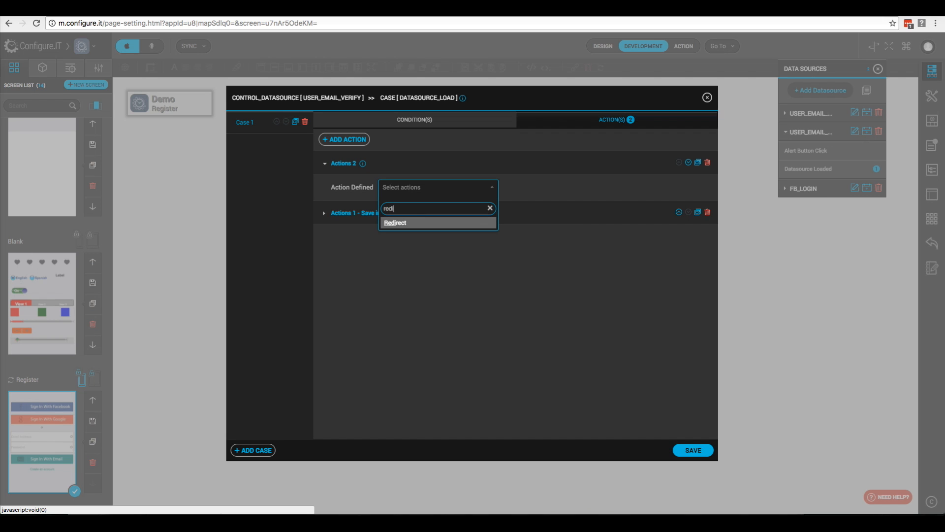
pyautogui.click(393, 224)
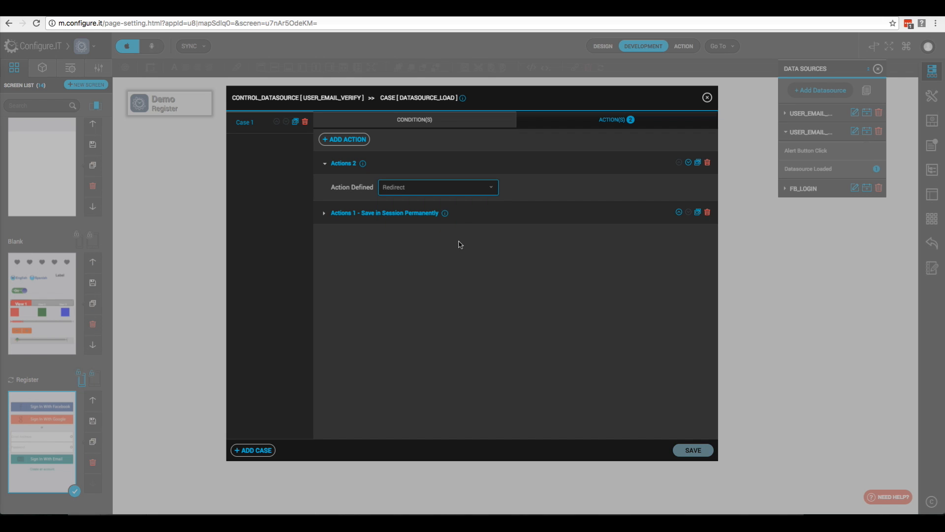
pyautogui.click(545, 240)
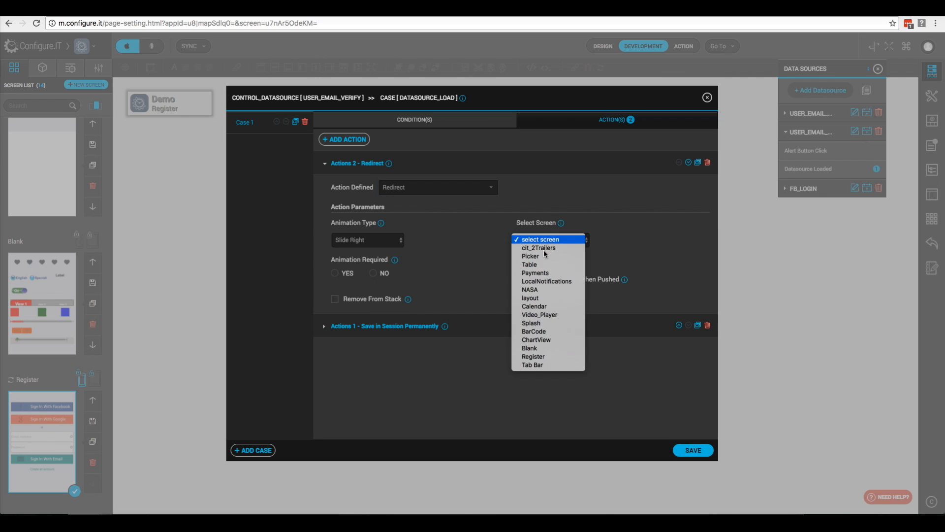
pyautogui.click(534, 368)
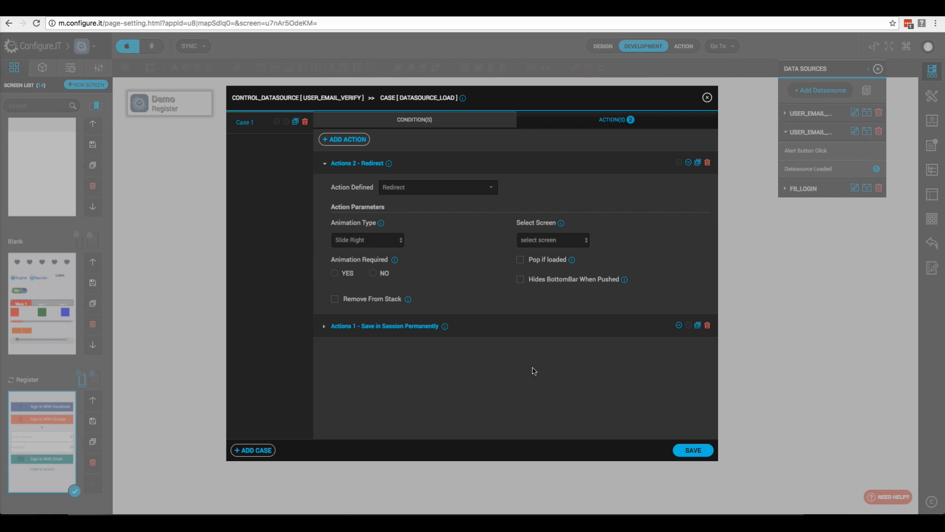
# Give Case 1 the condition Response success equals static value 1.
pyautogui.click(418, 124)
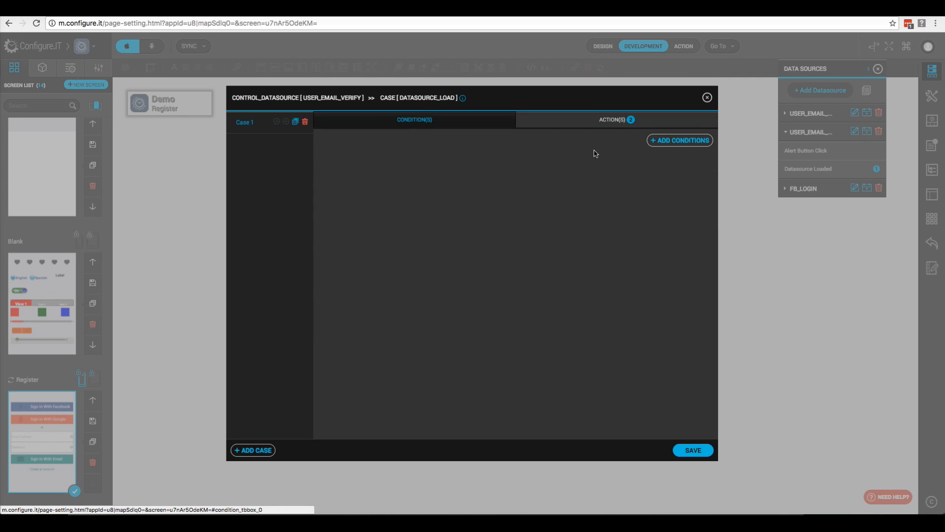
pyautogui.click(678, 141)
pyautogui.click(358, 194)
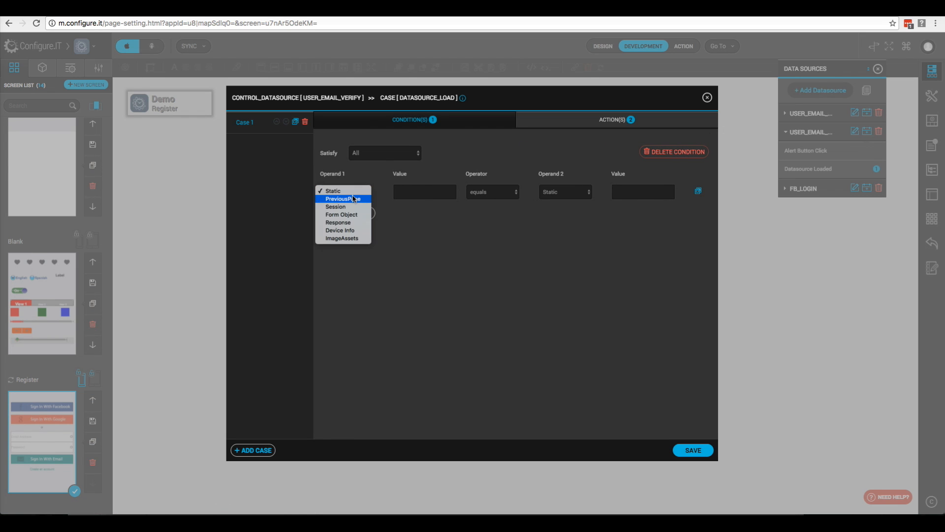
pyautogui.click(349, 223)
pyautogui.click(399, 195)
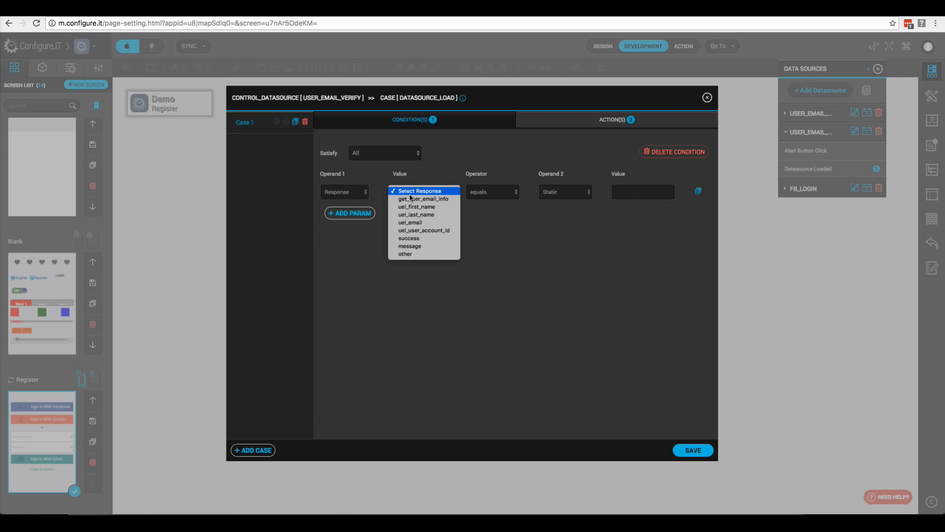
pyautogui.click(426, 238)
pyautogui.click(640, 192)
pyautogui.write('1')
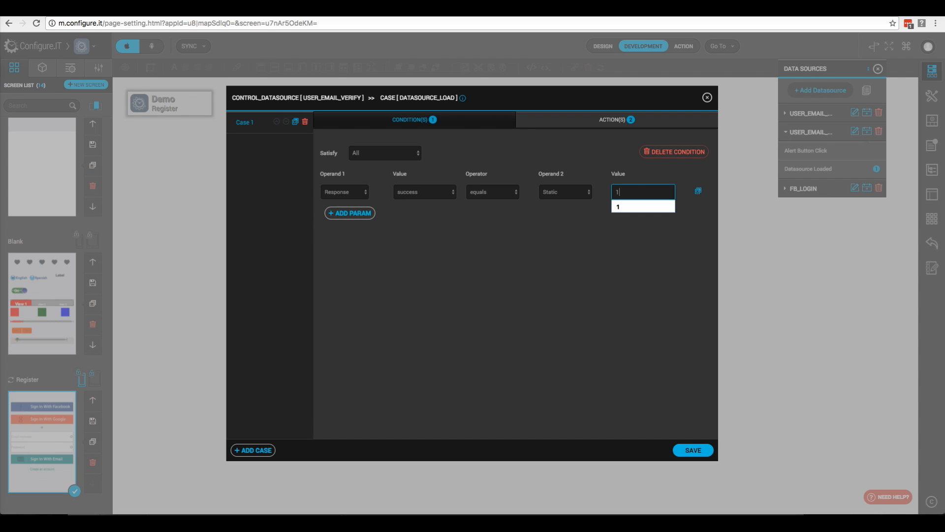
pyautogui.click(261, 455)
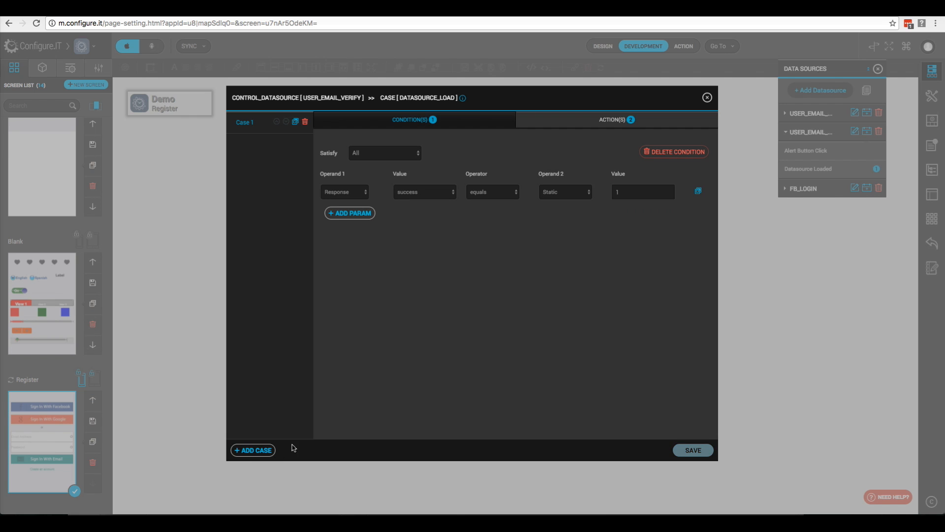
# Add Case 2 with the condition Response success equals 0.
pyautogui.click(247, 148)
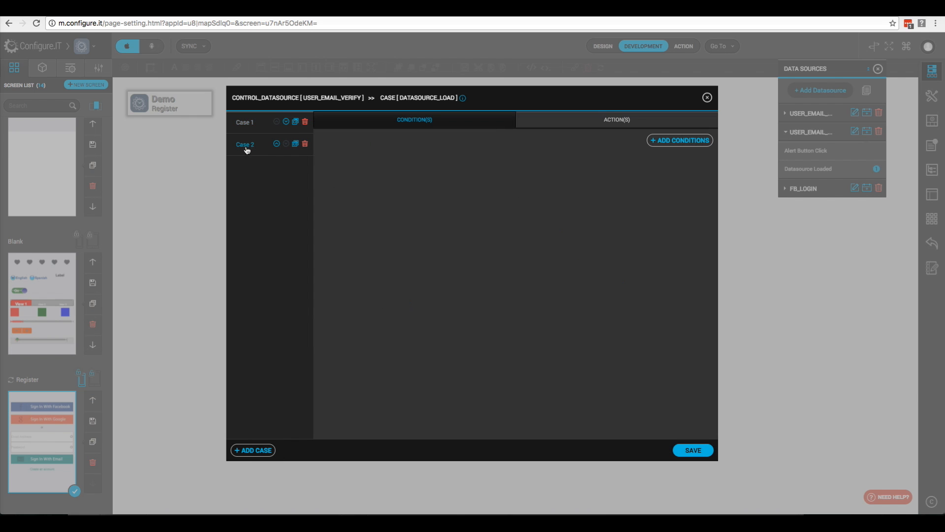
pyautogui.click(679, 140)
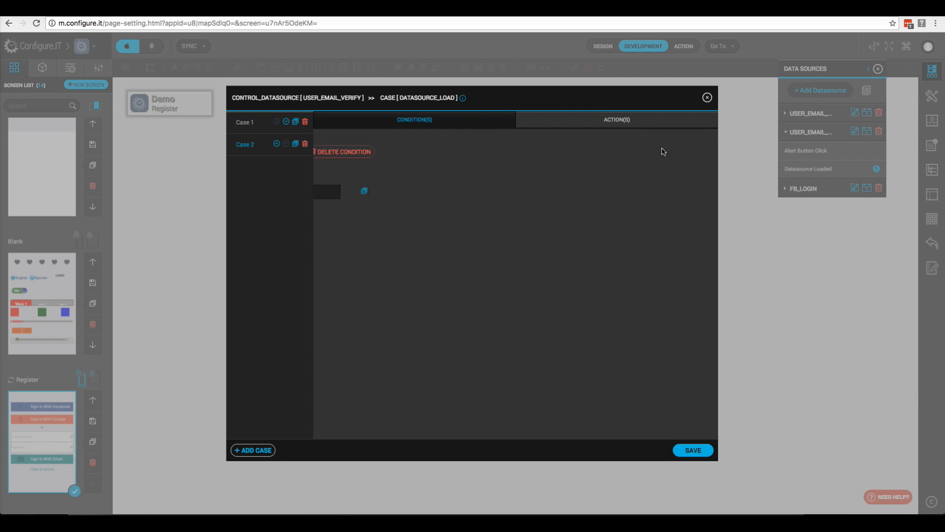
pyautogui.click(357, 197)
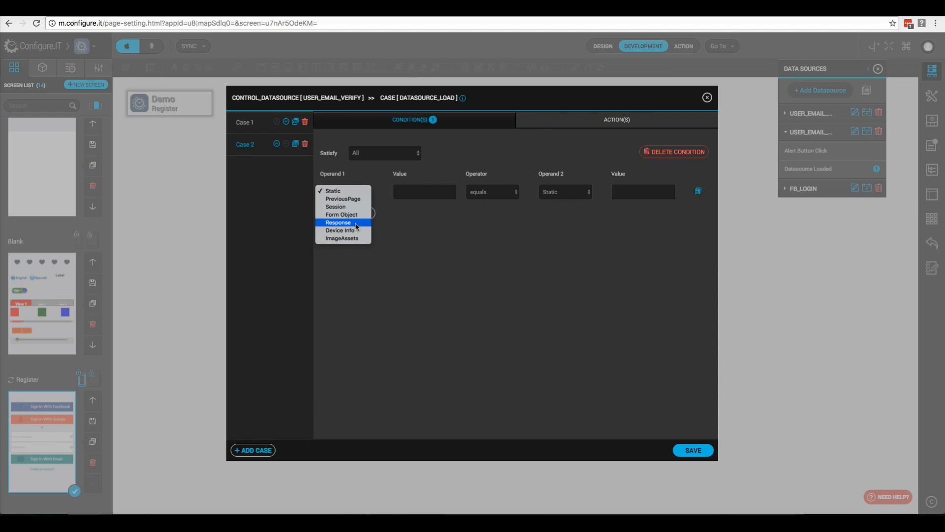
pyautogui.click(359, 230)
pyautogui.click(416, 192)
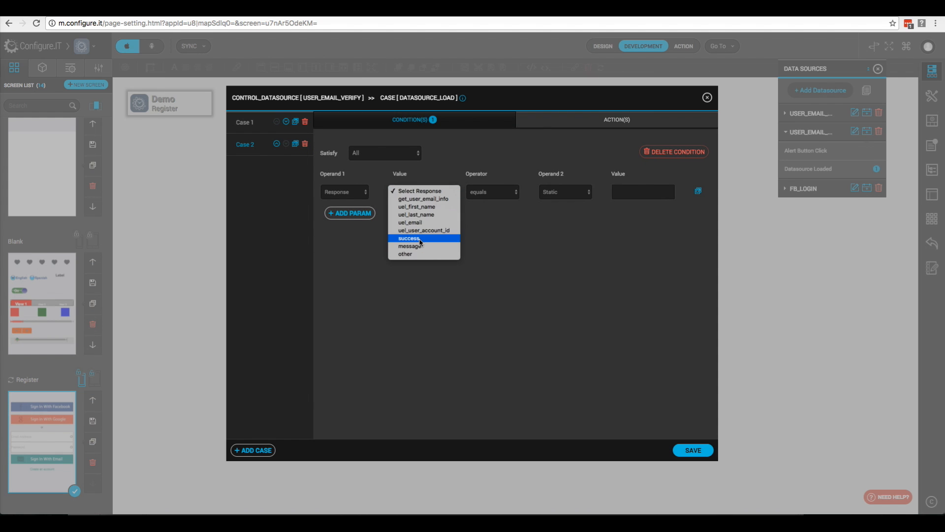
pyautogui.click(416, 240)
pyautogui.click(631, 192)
pyautogui.write('0')
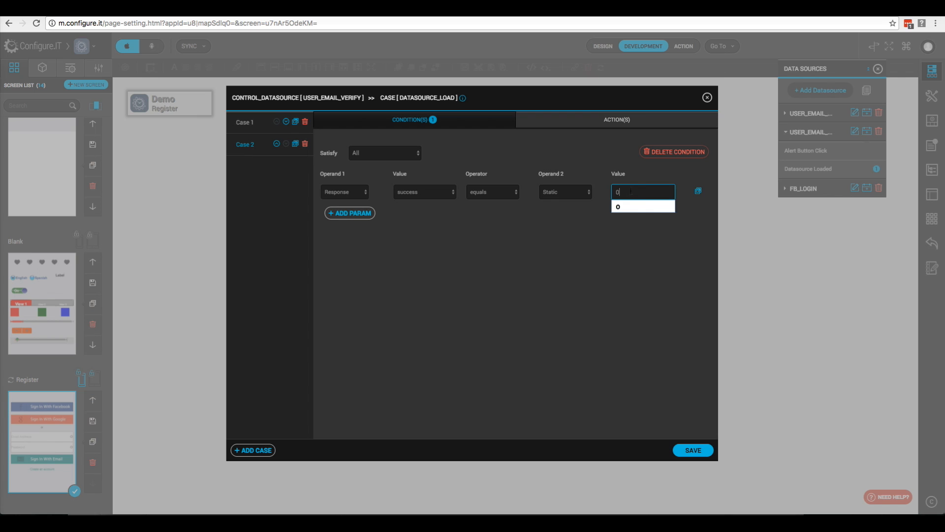
# Add a Show Alert action titled 'Uh oh' with the response message and Ok button, then save.
pyautogui.click(591, 125)
pyautogui.click(418, 193)
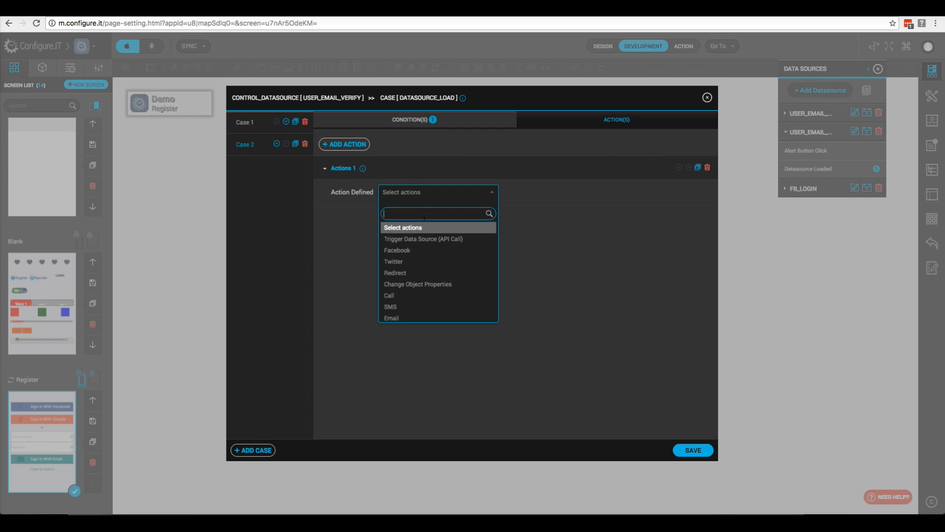
pyautogui.write('alert')
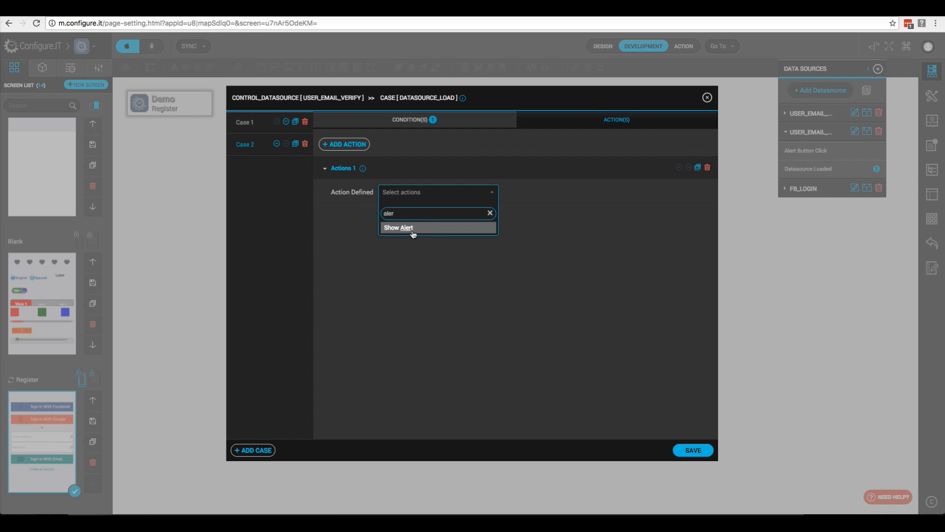
pyautogui.click(410, 232)
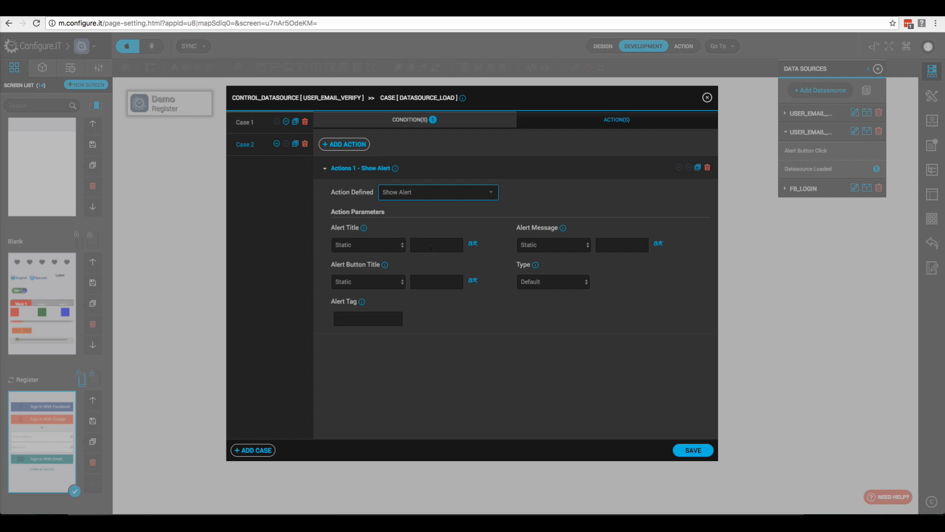
pyautogui.click(427, 246)
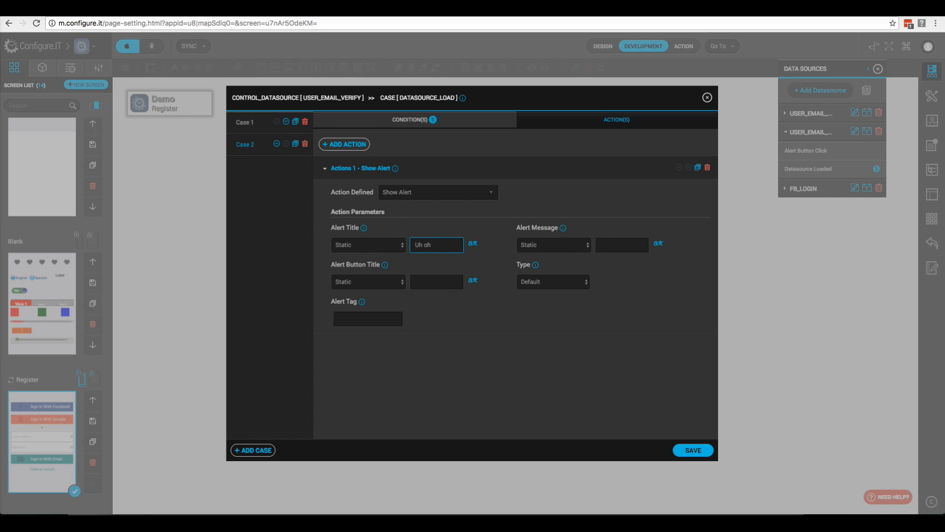
pyautogui.click(576, 246)
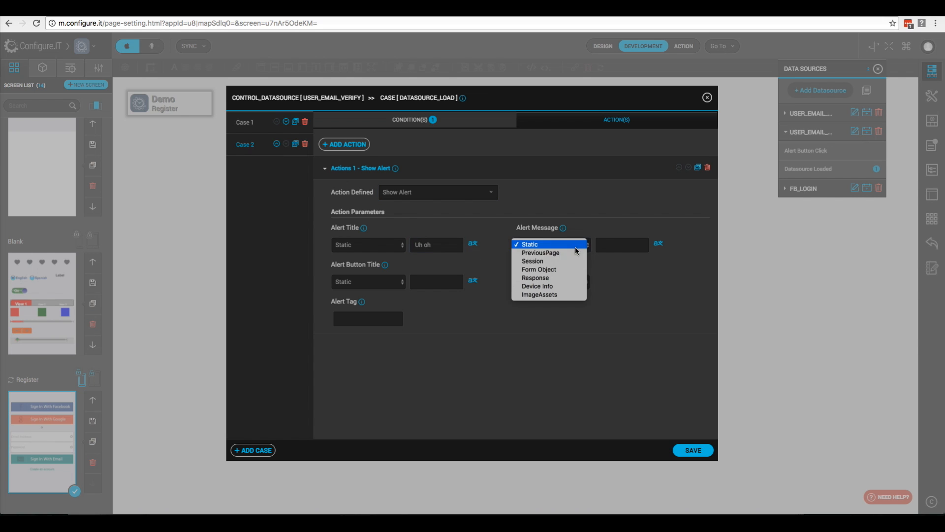
pyautogui.click(555, 278)
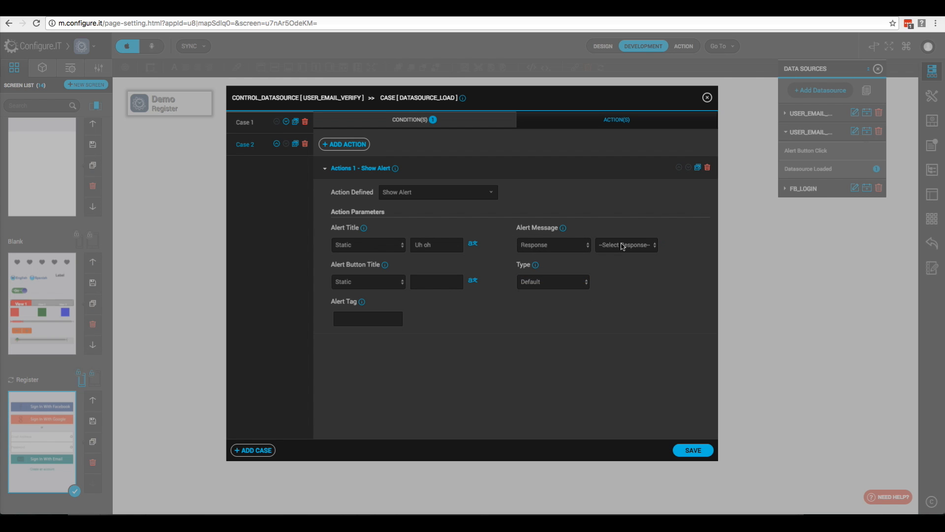
pyautogui.click(617, 247)
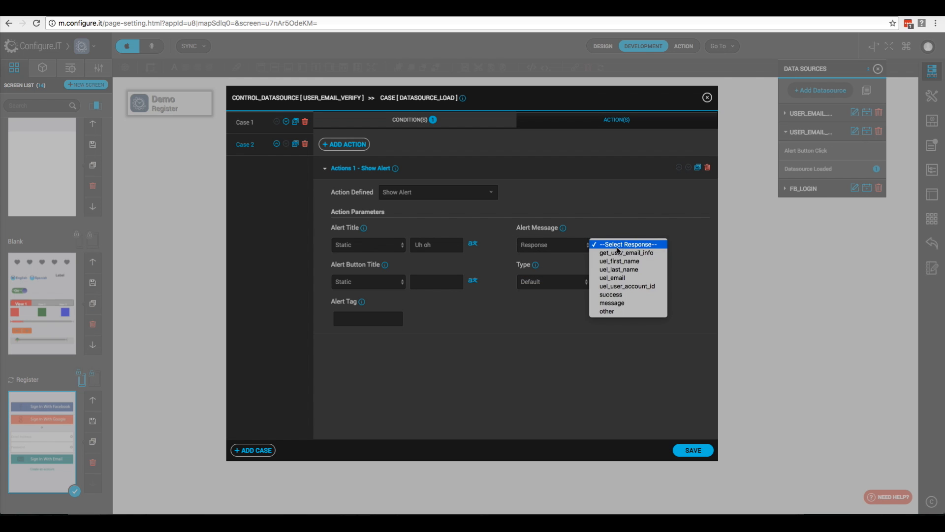
pyautogui.click(613, 303)
pyautogui.click(432, 284)
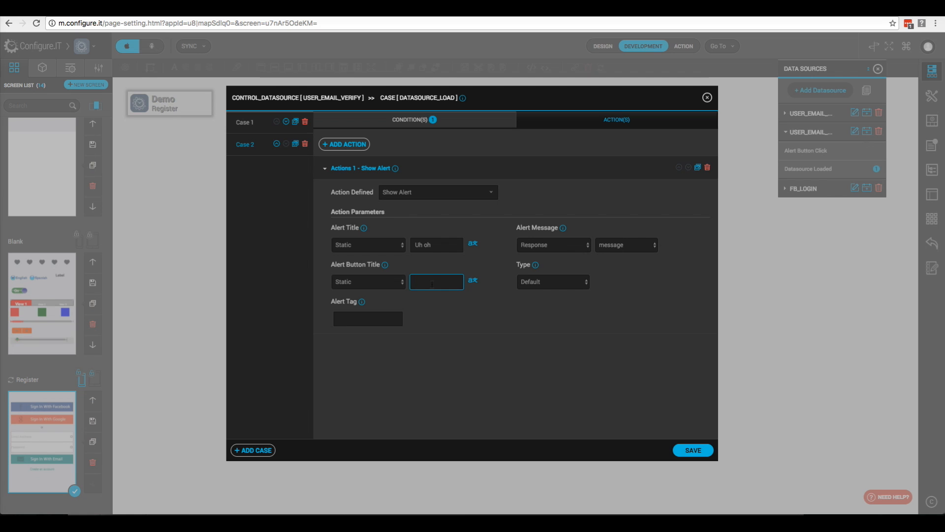
pyautogui.click(691, 451)
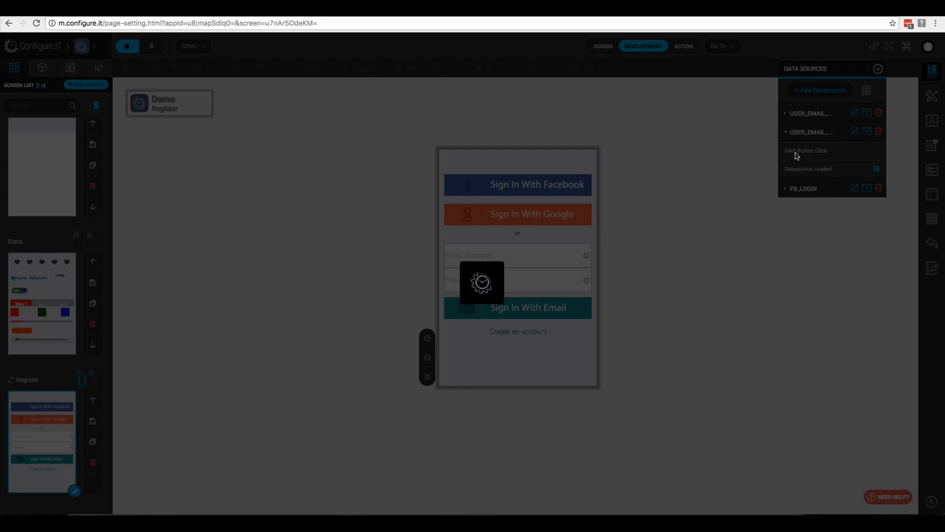
pyautogui.scroll(-1, 831, 162)
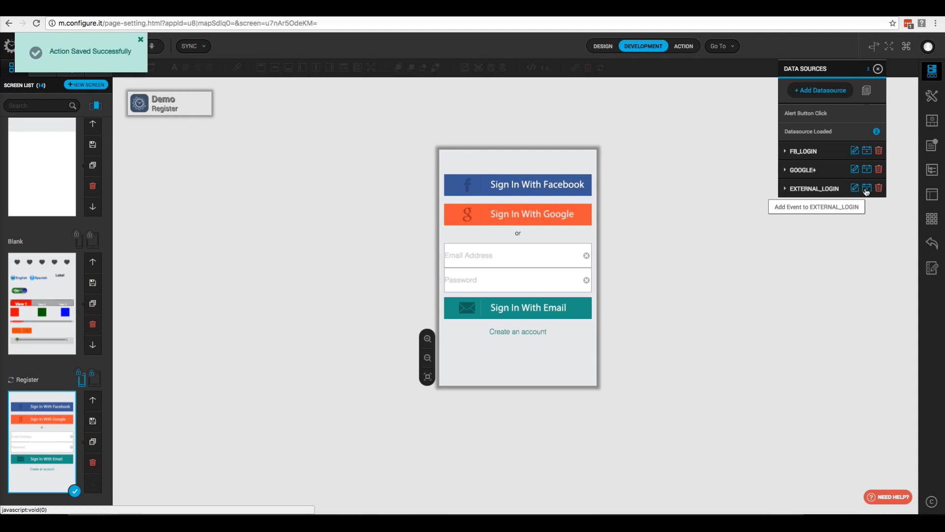
pyautogui.click(812, 189)
# Add a Redirect to the Tab Bar screen in EXTERNAL_LOGIN's loaded event, after the session save.
pyautogui.click(810, 190)
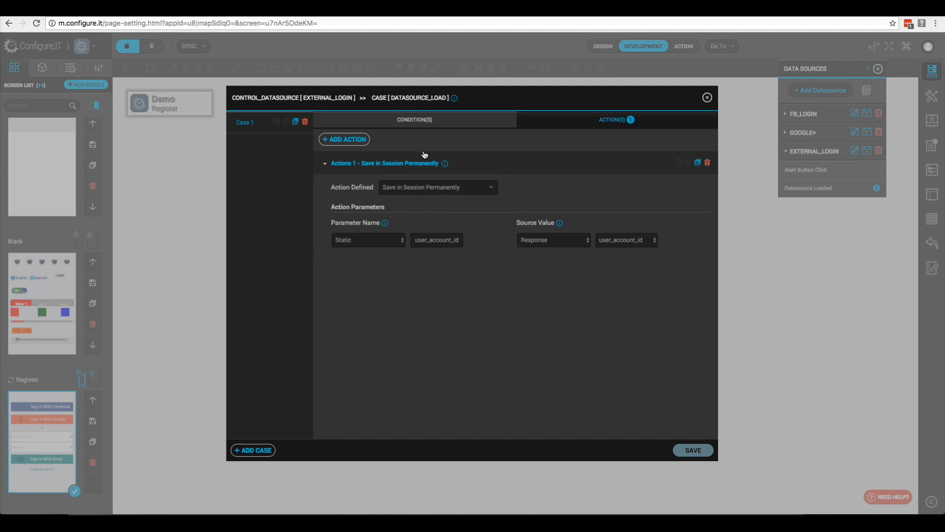
pyautogui.click(411, 187)
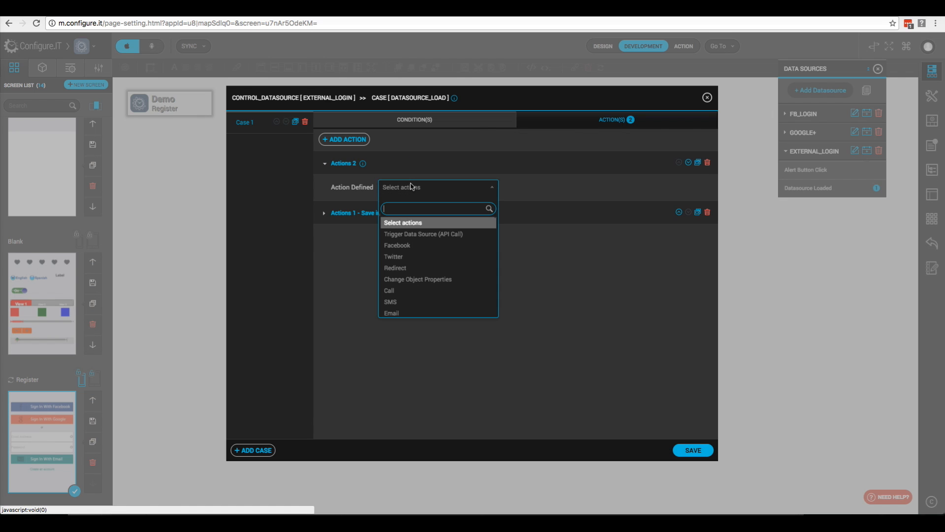
pyautogui.write('red')
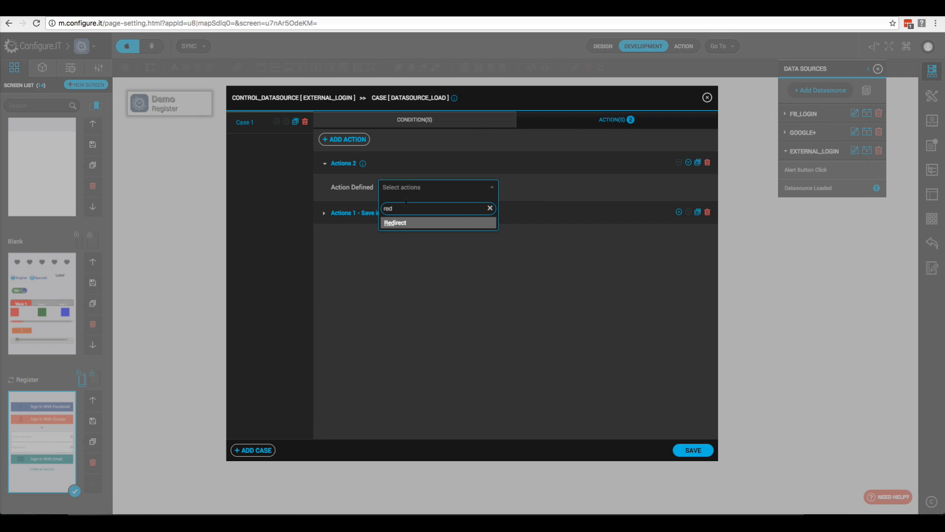
pyautogui.click(395, 223)
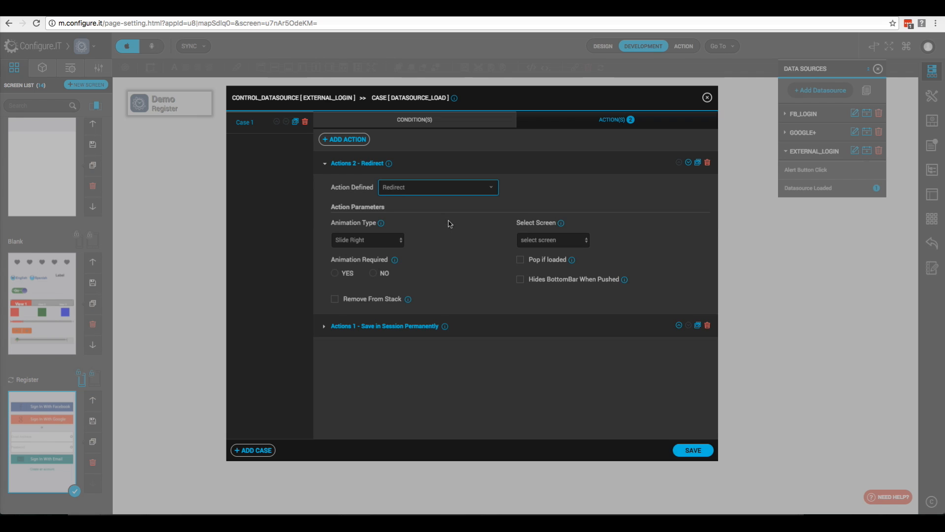
pyautogui.click(532, 240)
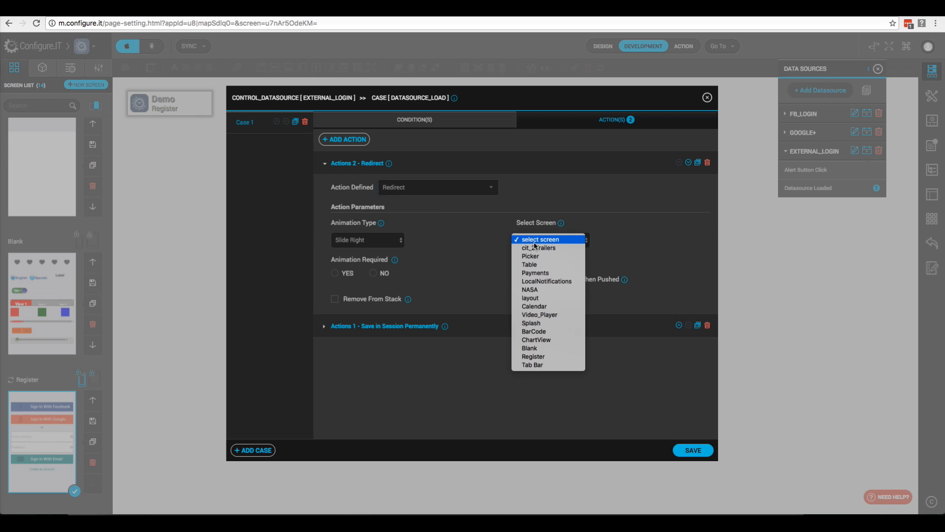
pyautogui.click(532, 365)
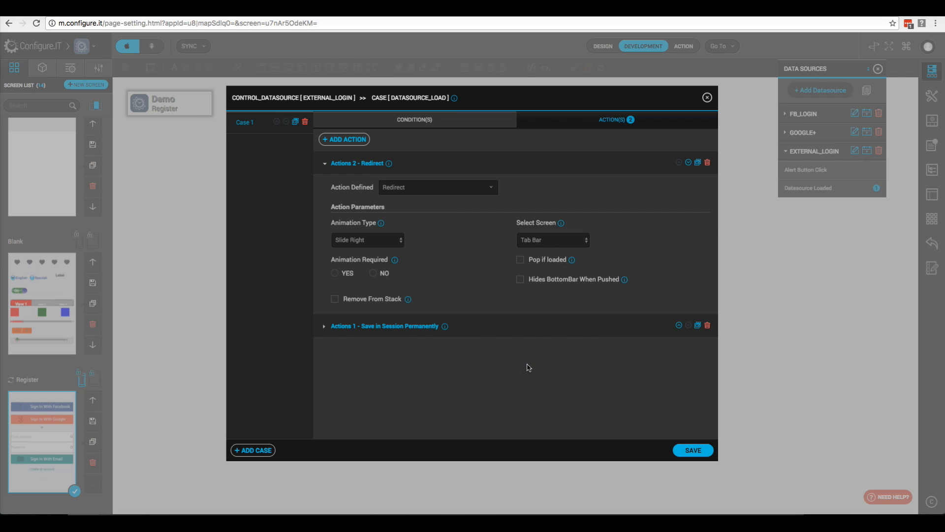
pyautogui.click(688, 162)
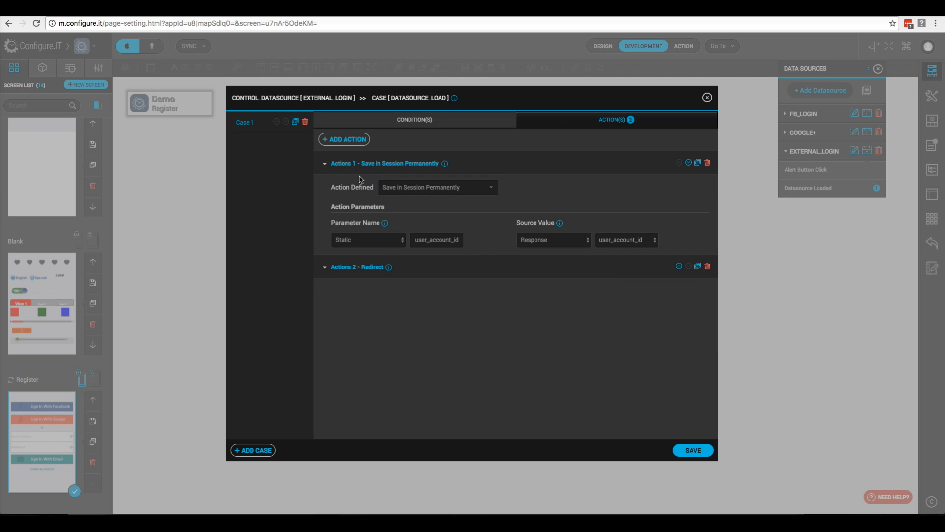
# Add a Case 1 condition checking the response's success field equals 1.
pyautogui.click(406, 120)
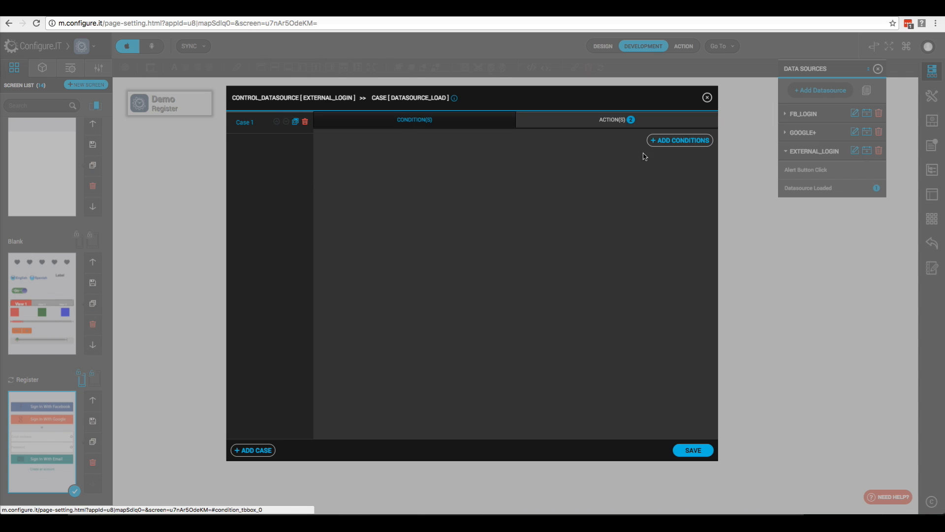
pyautogui.click(675, 141)
pyautogui.click(346, 193)
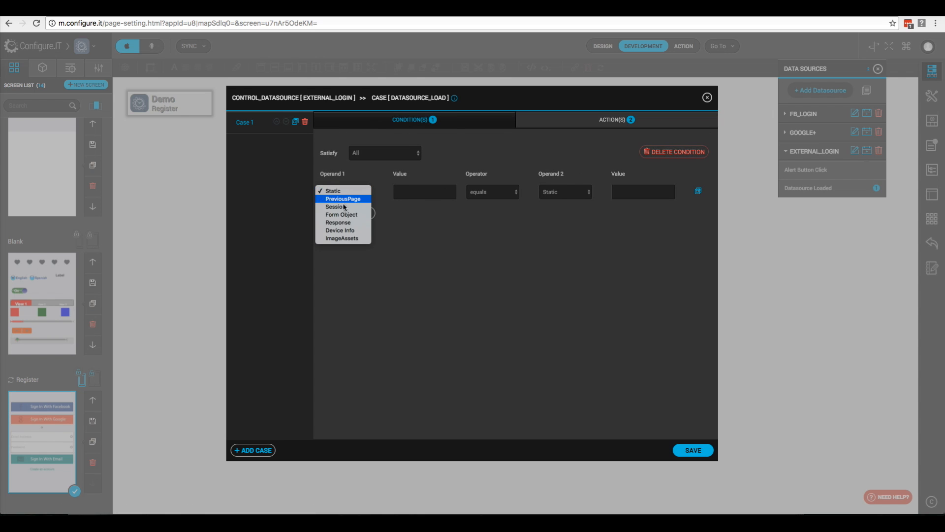
pyautogui.click(342, 223)
pyautogui.click(414, 193)
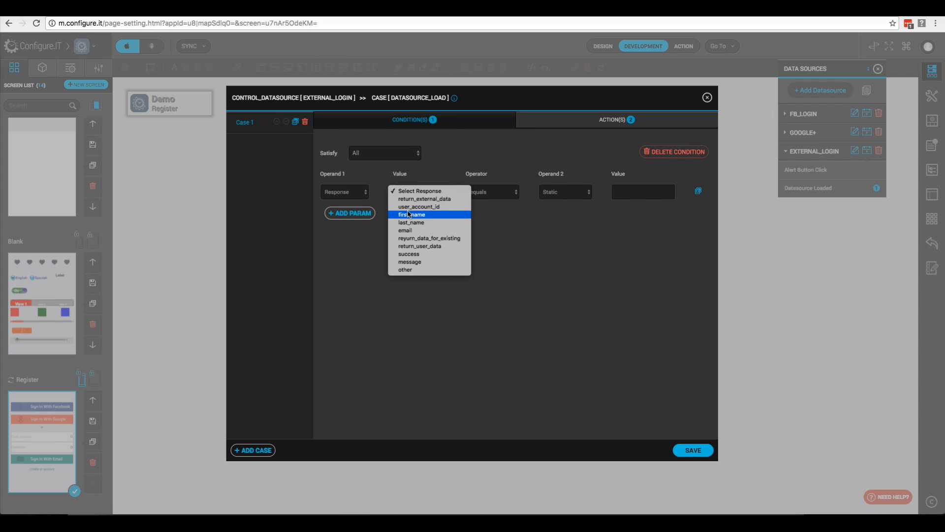
pyautogui.click(432, 254)
pyautogui.click(634, 191)
pyautogui.click(515, 278)
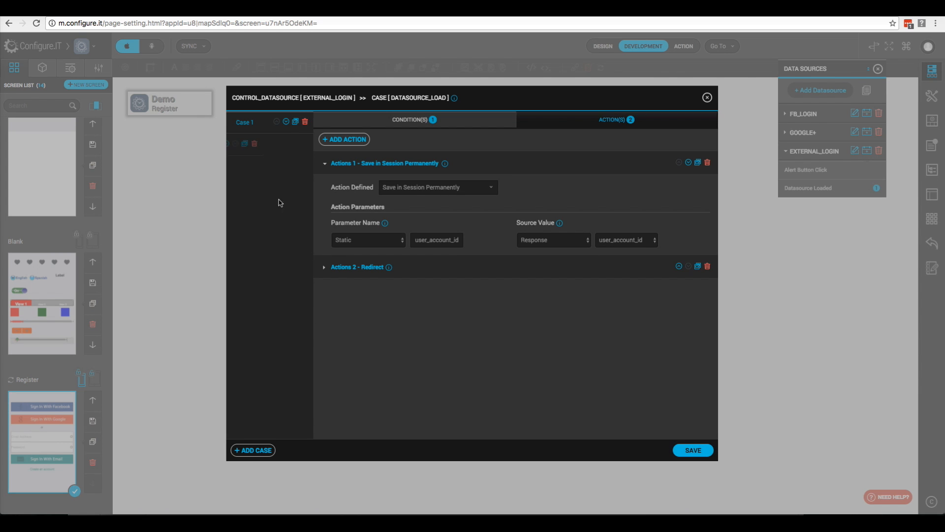
# Add Case 2 with a Show Alert titled 'Uh Oh', the response message and an Ok button.
pyautogui.click(243, 146)
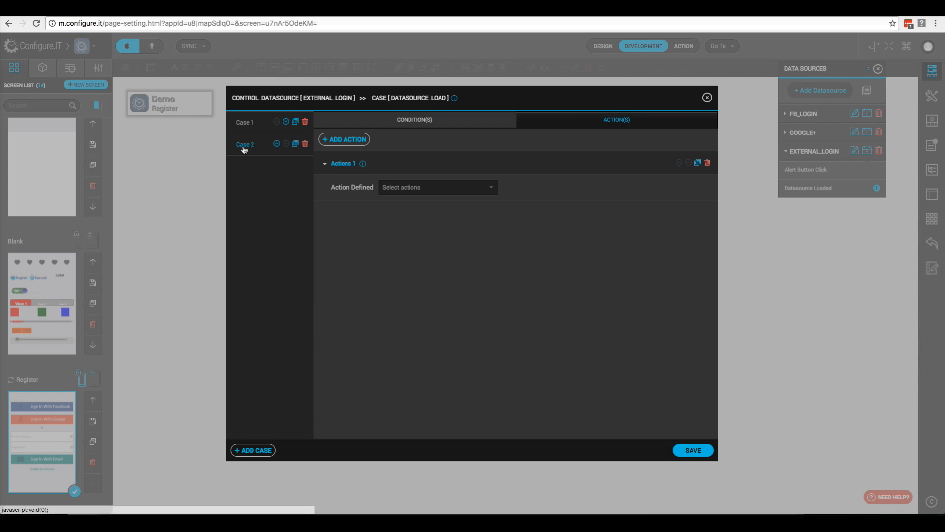
pyautogui.click(445, 189)
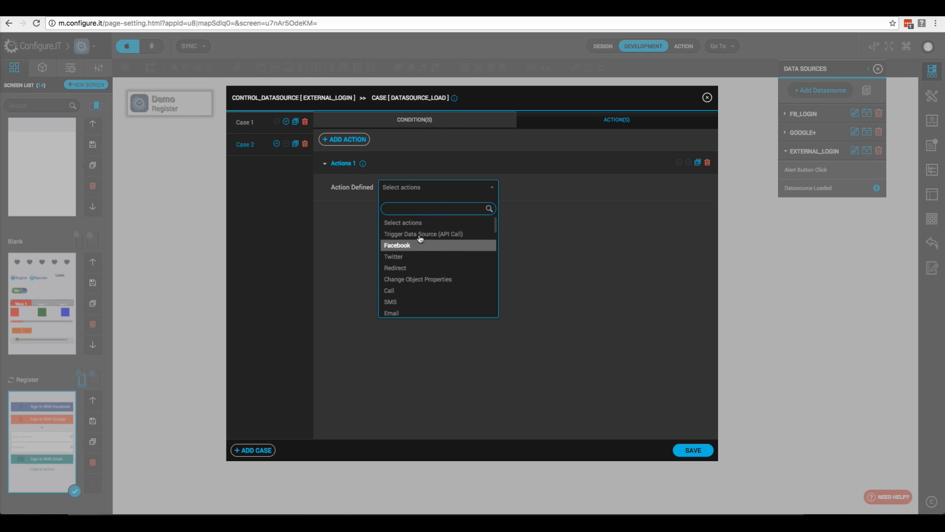
pyautogui.write('aler')
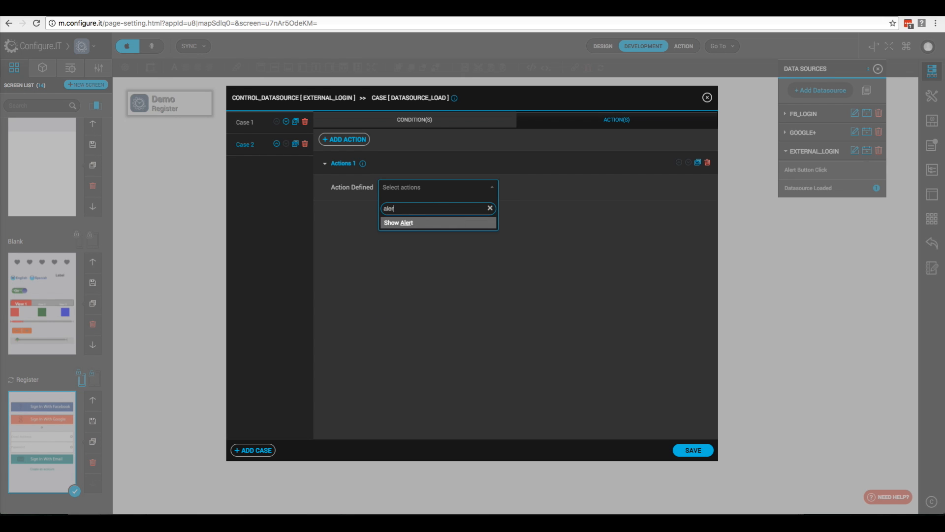
pyautogui.click(411, 225)
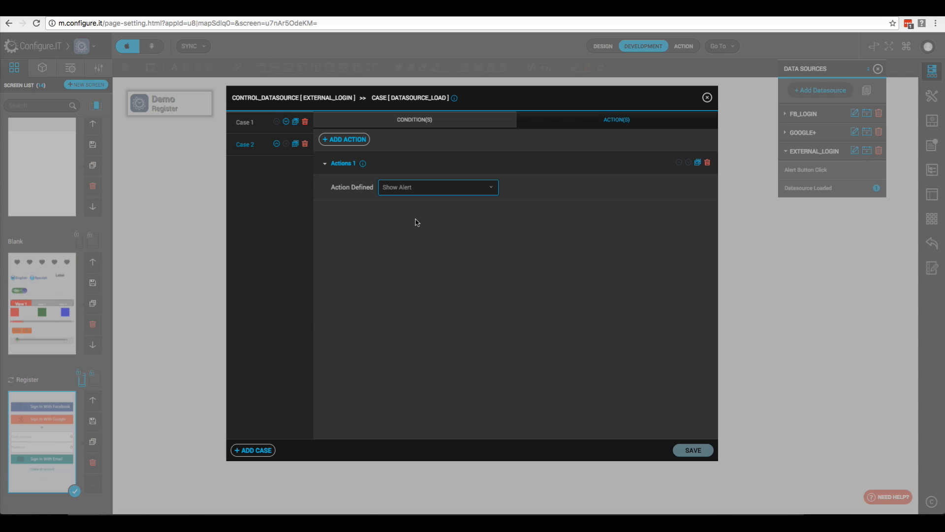
pyautogui.click(428, 242)
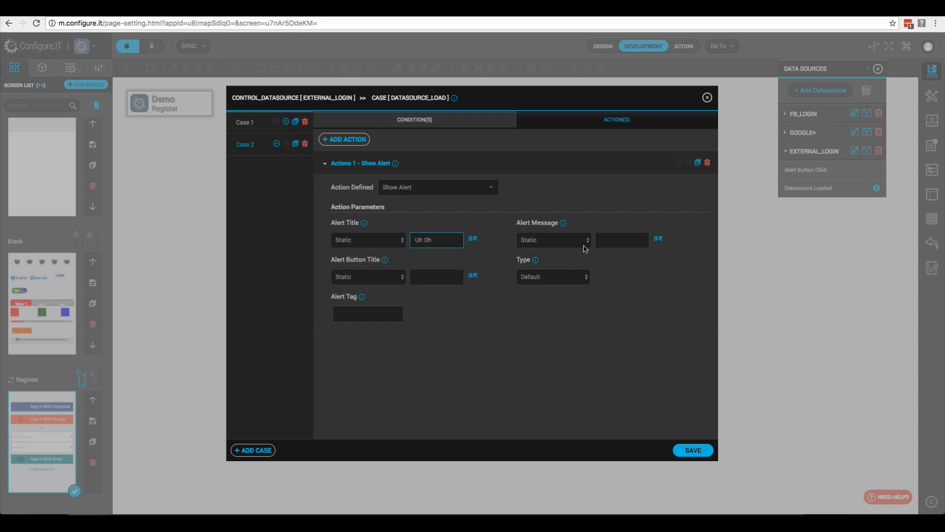
pyautogui.click(590, 241)
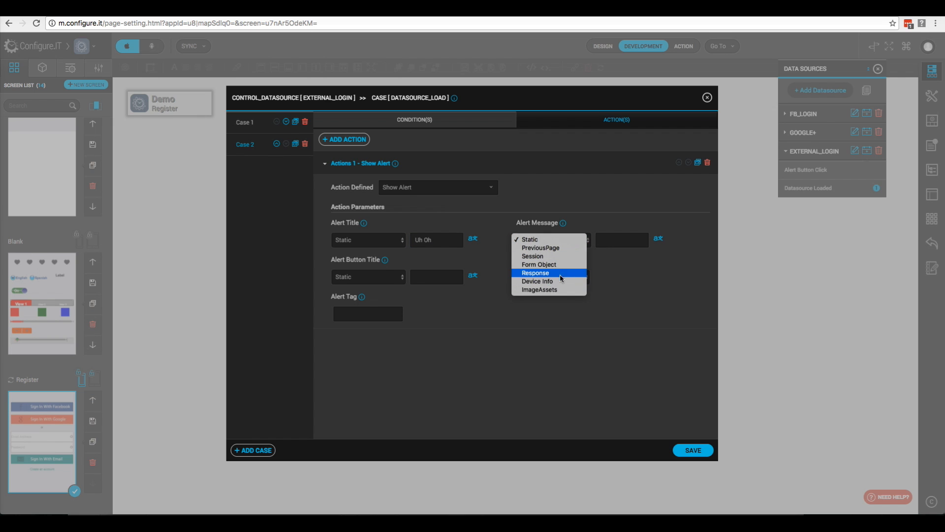
pyautogui.click(559, 273)
pyautogui.click(626, 241)
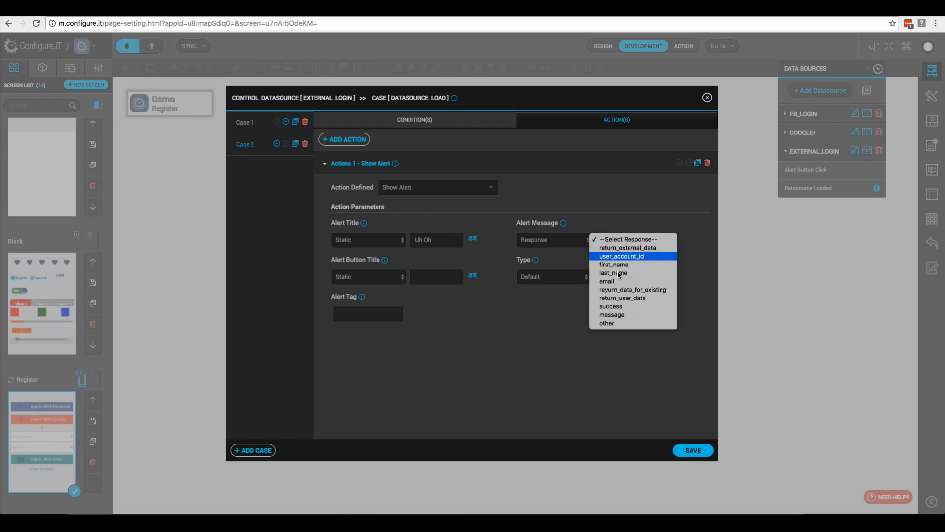
pyautogui.click(614, 315)
pyautogui.click(441, 279)
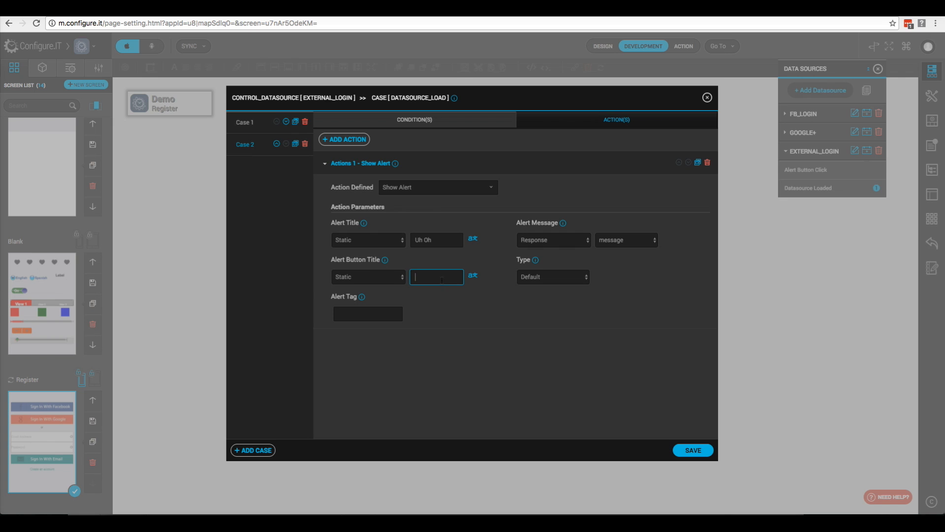
pyautogui.write('Ok')
# Set Case 2's condition to Response success equals 0 and save.
pyautogui.click(422, 124)
pyautogui.click(685, 141)
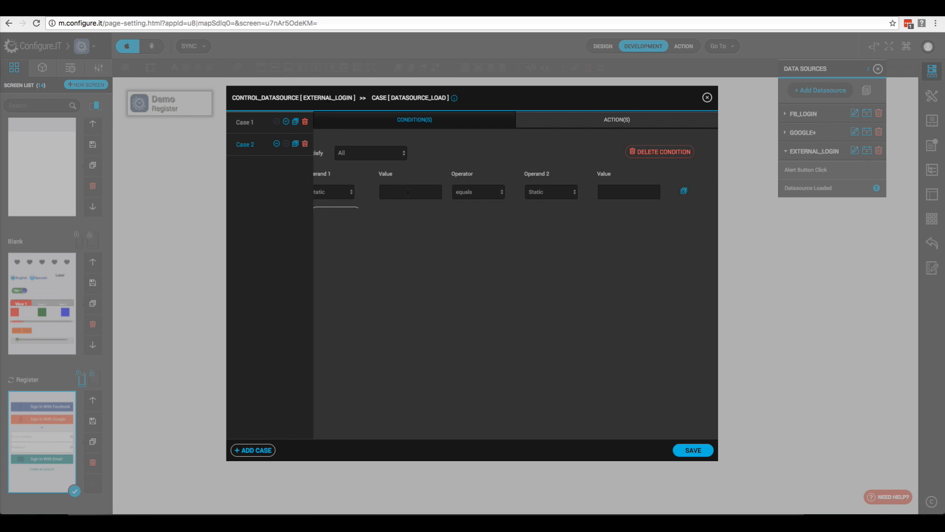
pyautogui.click(343, 191)
pyautogui.click(350, 226)
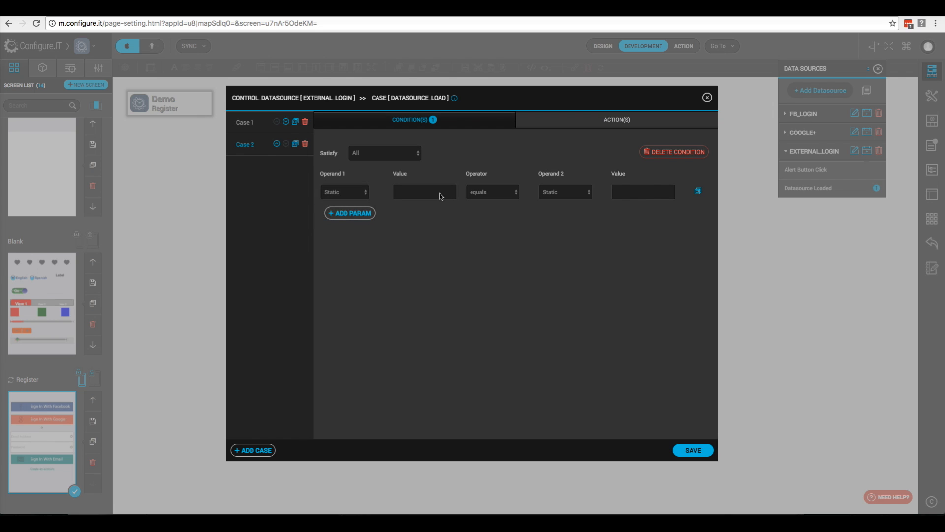
pyautogui.click(441, 194)
pyautogui.click(428, 253)
pyautogui.click(642, 197)
pyautogui.write('0')
pyautogui.click(693, 450)
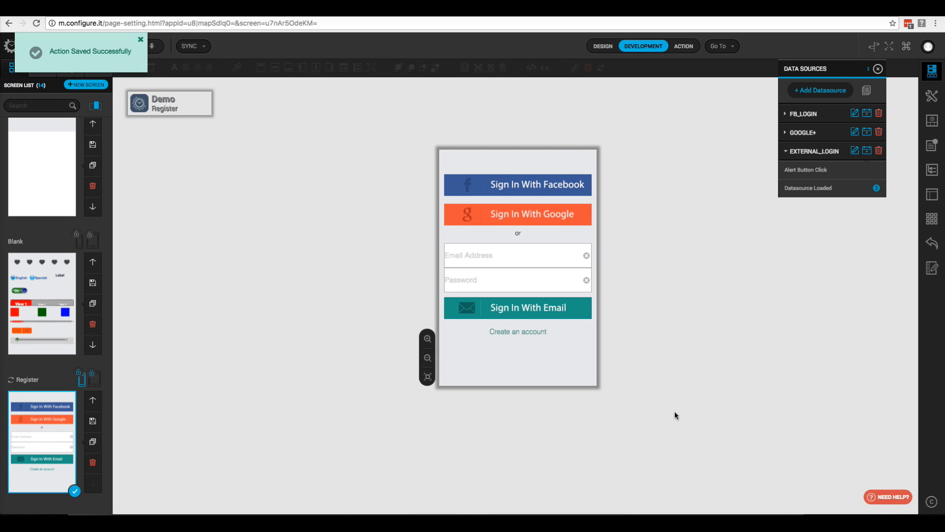
# Launch the app and submit the sign-up form with a test first name, last name, e-mail and password.
pyautogui.press('super+Tab')
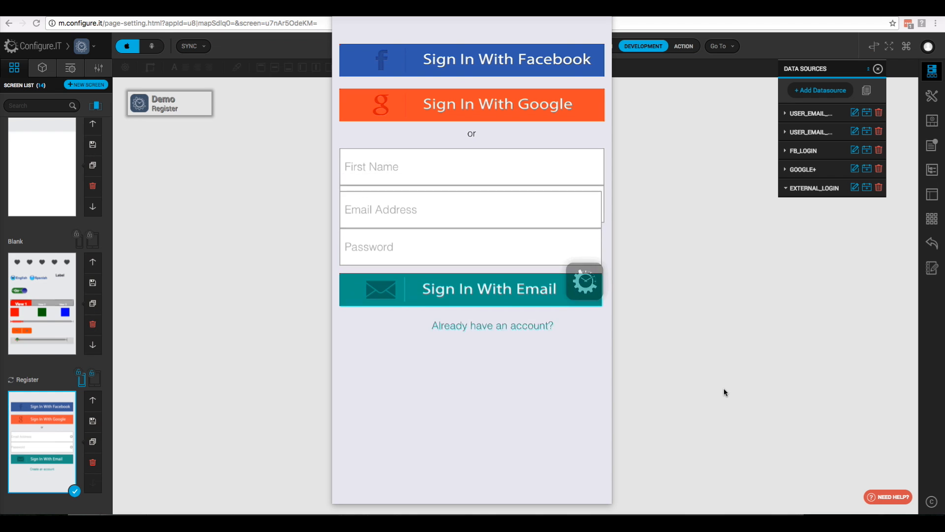
pyautogui.write('j')
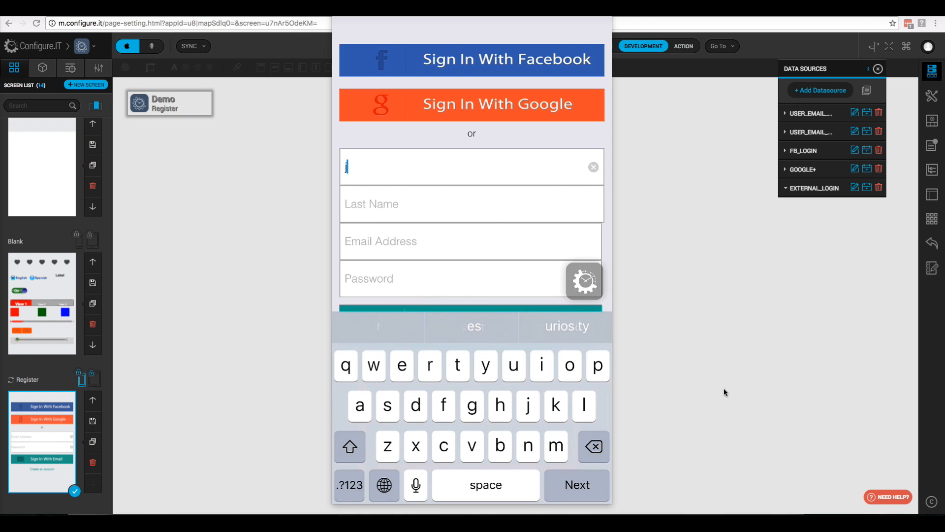
pyautogui.press('Tab')
pyautogui.write('jh')
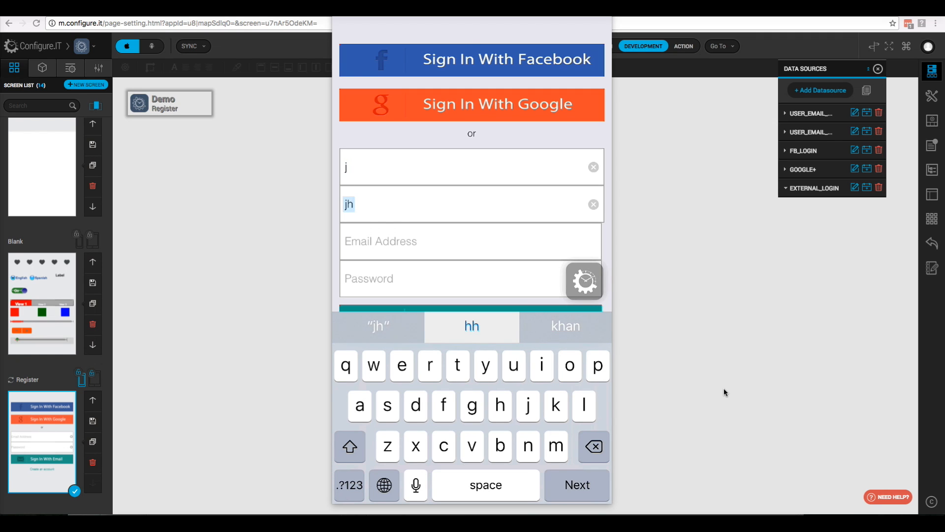
pyautogui.press('Tab')
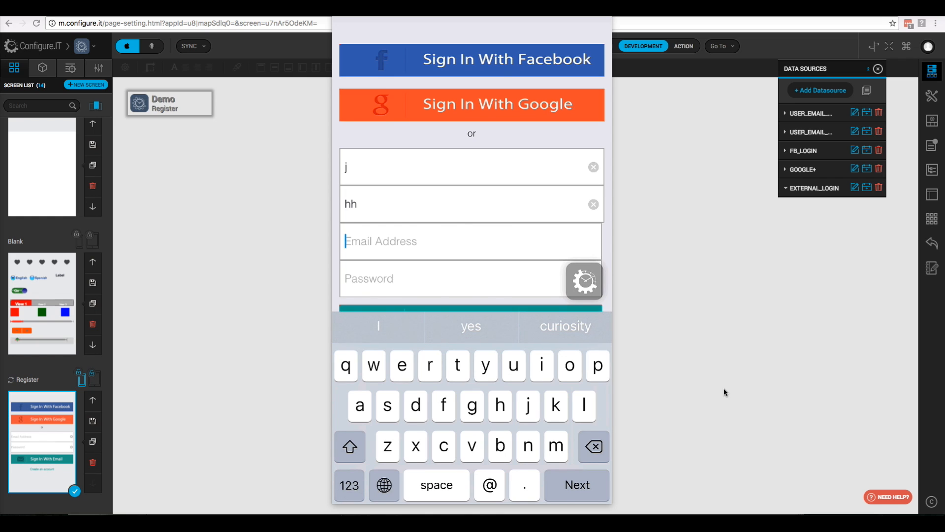
pyautogui.write('jh@j.')
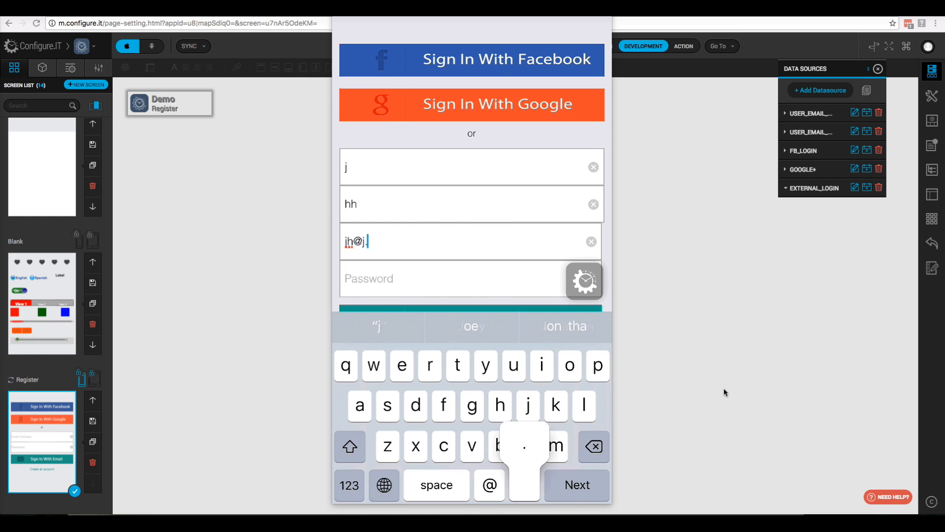
pyautogui.write('com')
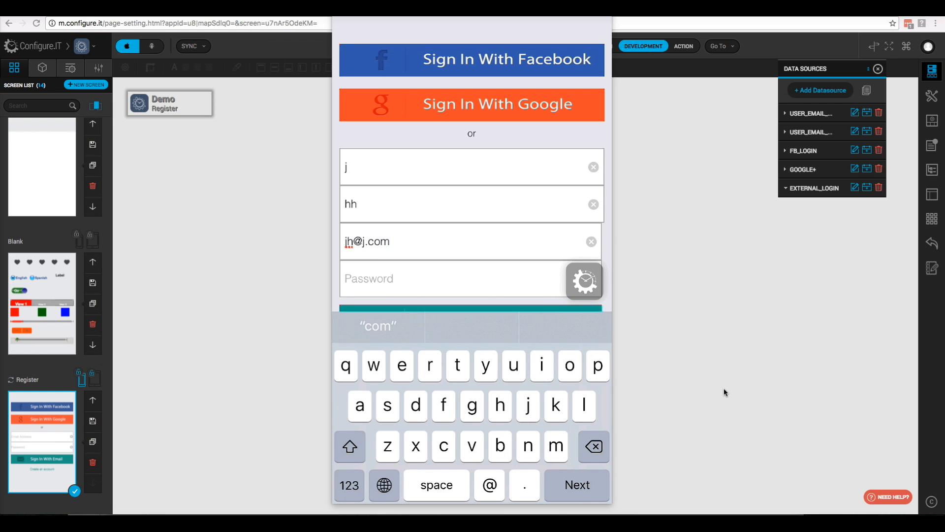
pyautogui.press('Tab')
pyautogui.write('jh')
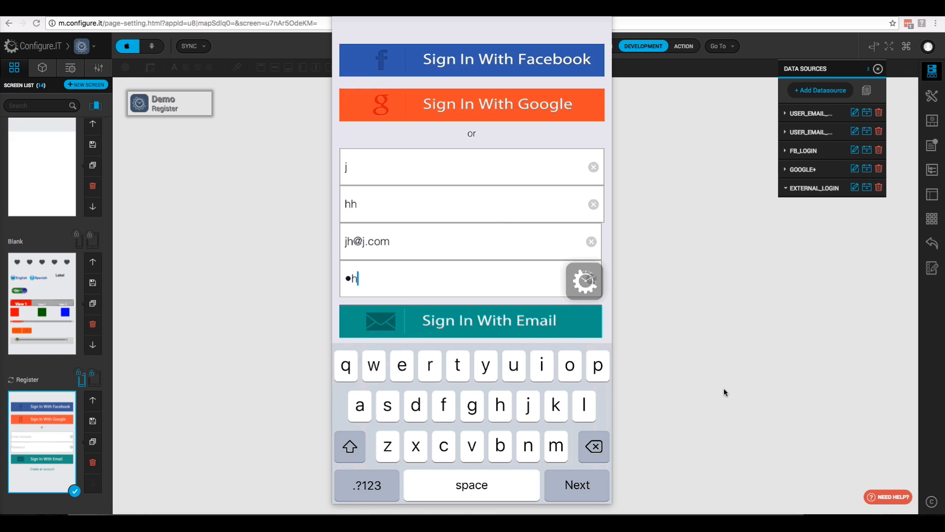
pyautogui.press('Return')
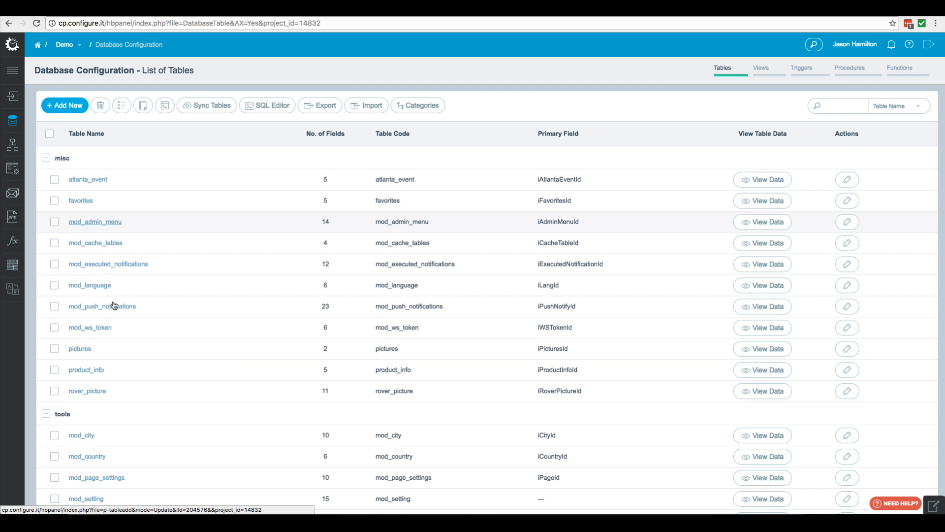
pyautogui.scroll(-8, 114, 308)
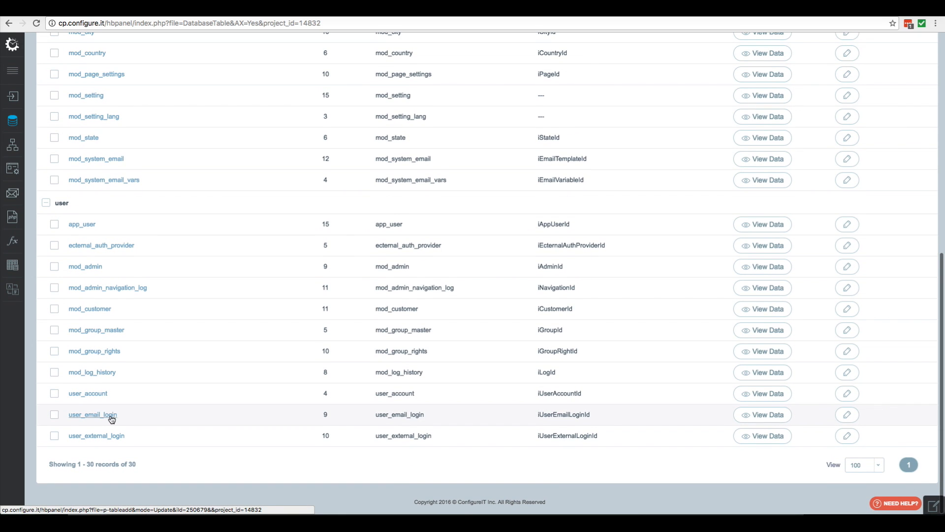
# View the stored records of the user_email_login table.
pyautogui.click(758, 416)
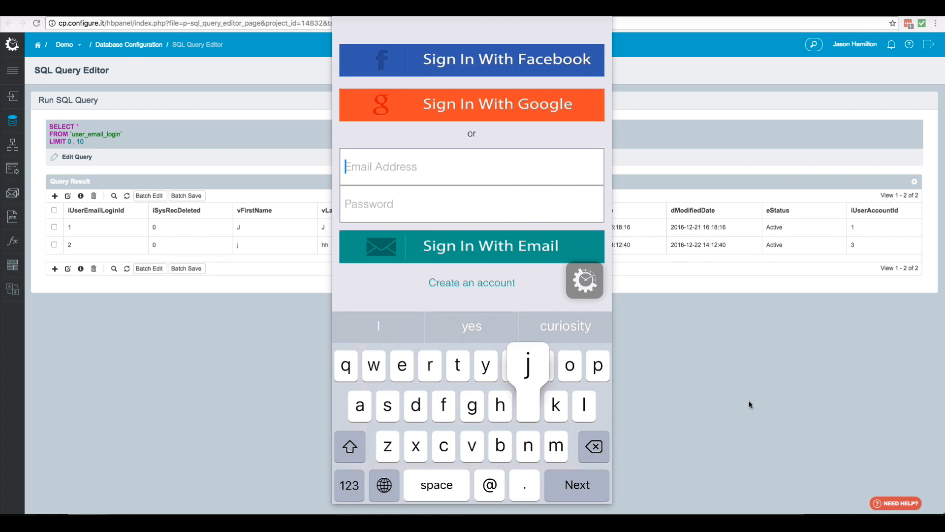
# Sign in with the test account's e-mail address and password.
pyautogui.write('j@j.')
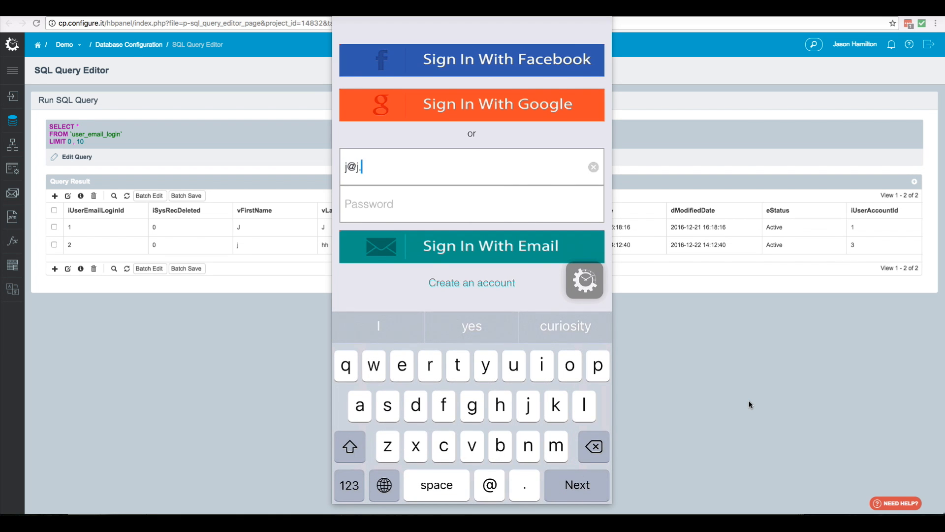
pyautogui.write('com')
pyautogui.press('Tab')
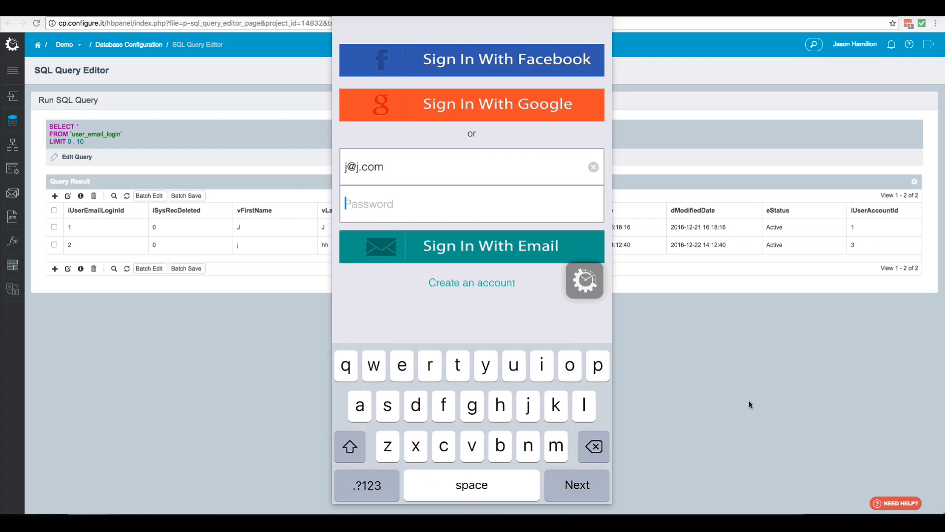
pyautogui.write('J')
pyautogui.press('Return')
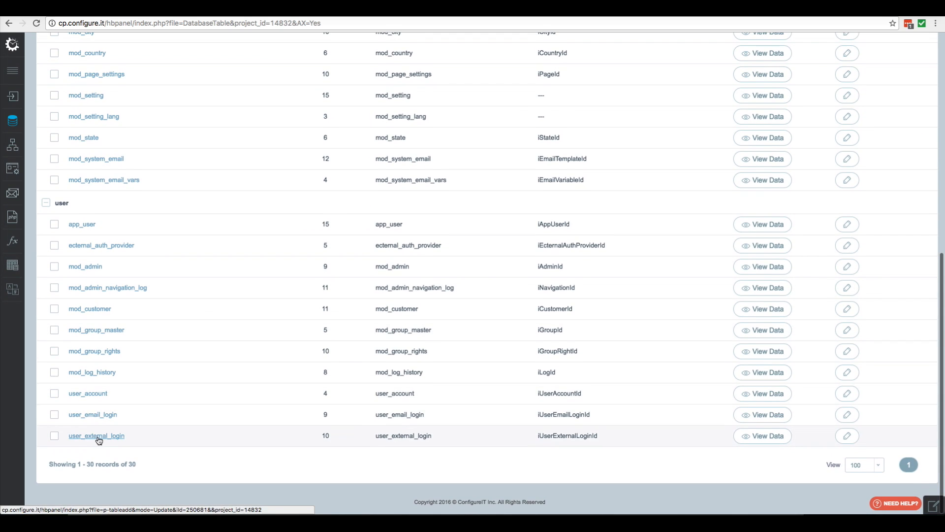
# View the 3 user_external_login records, then load user_account in the SQL Query Editor.
pyautogui.click(762, 437)
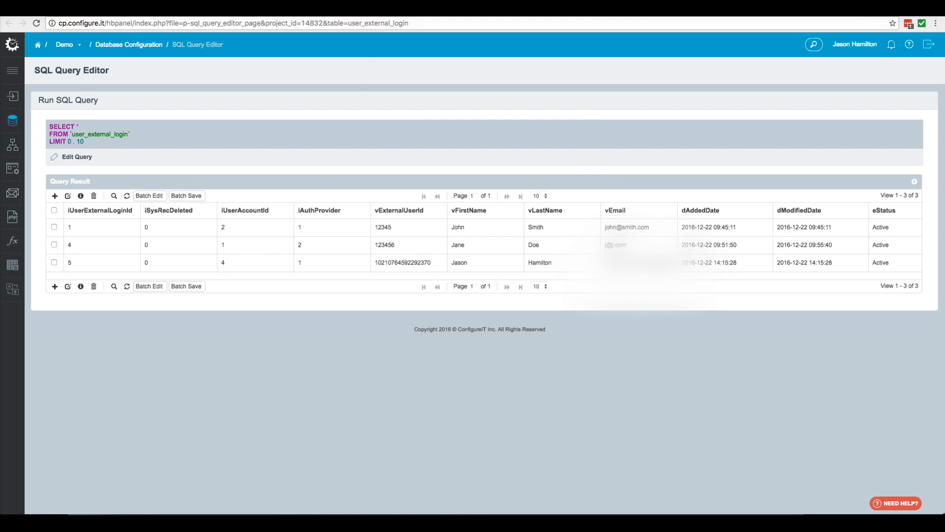
pyautogui.click(401, 14)
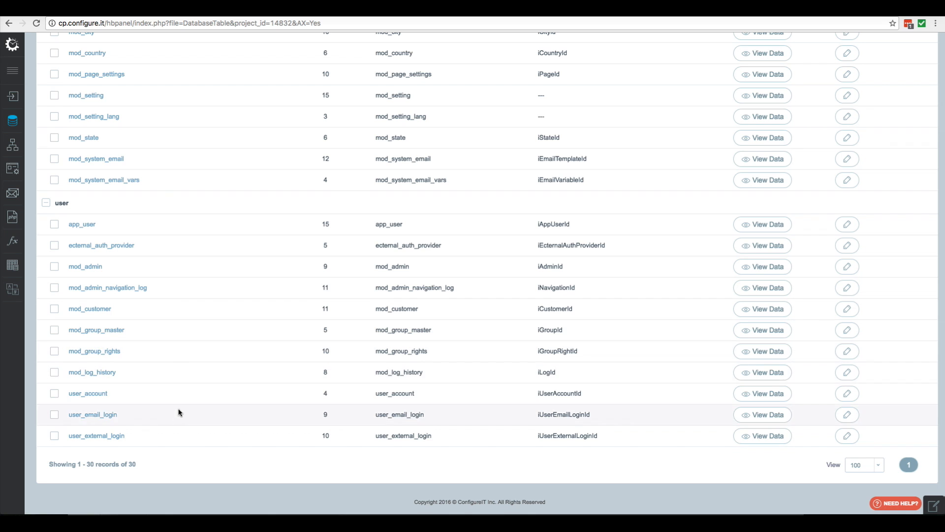
pyautogui.click(769, 395)
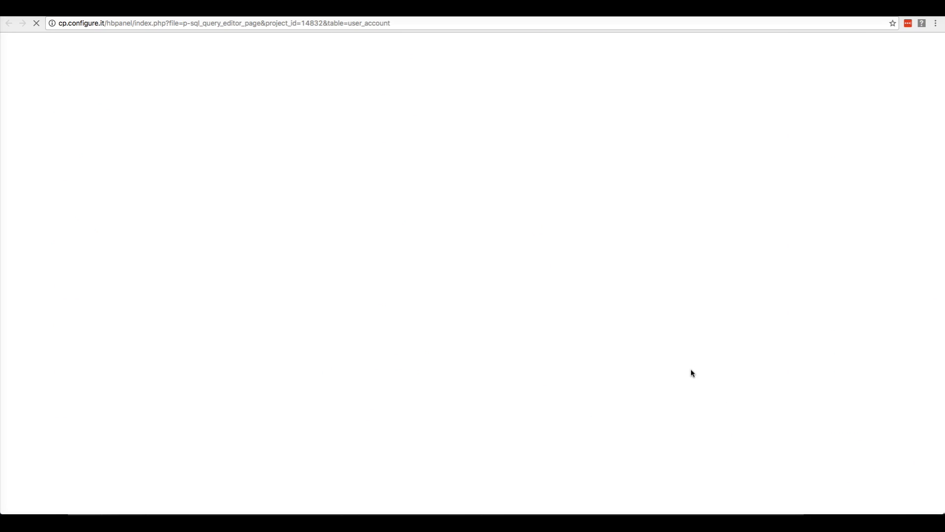